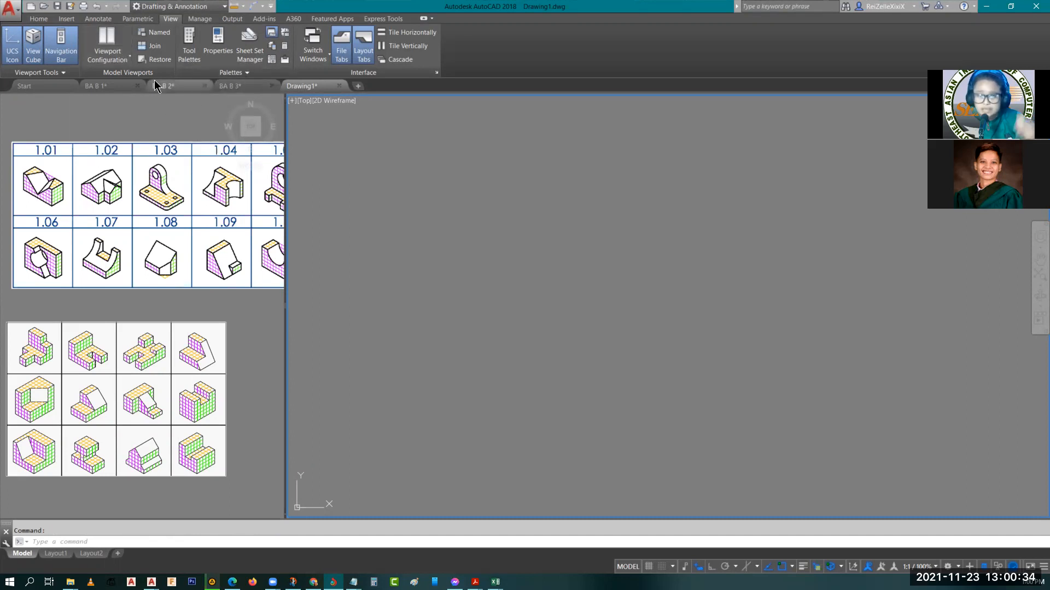
# Look at the BA B 2 module drawing and return to the model space of Drawing1
pyautogui.moveTo(157, 86)
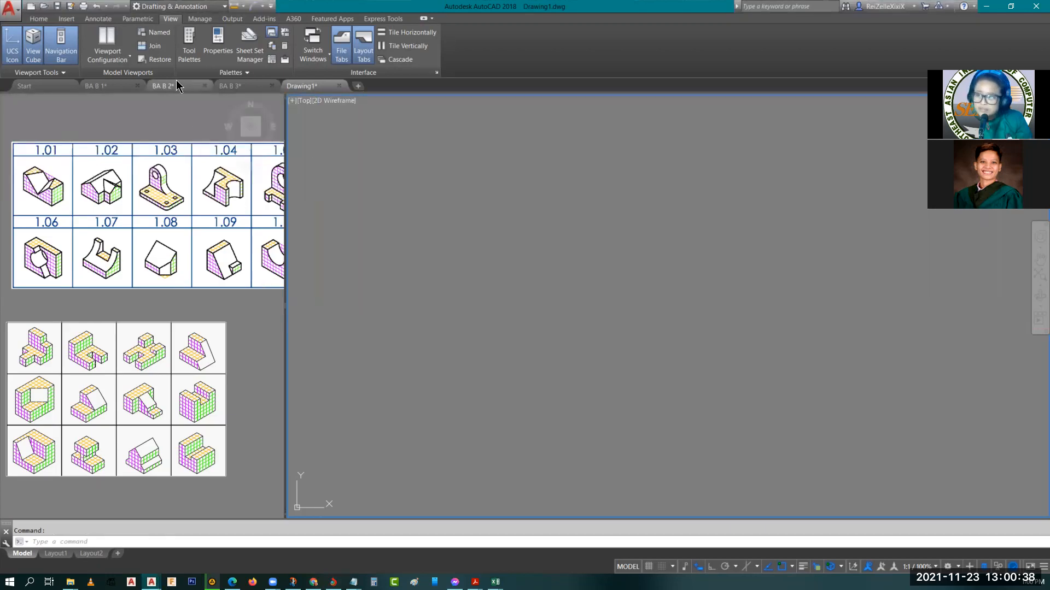
pyautogui.click(176, 86)
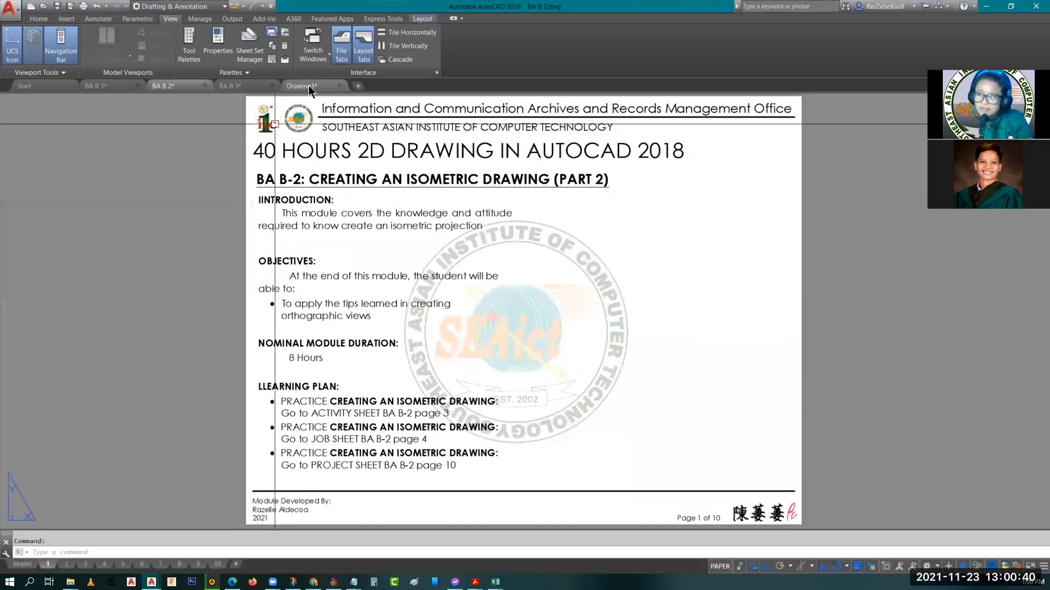
pyautogui.moveTo(308, 86)
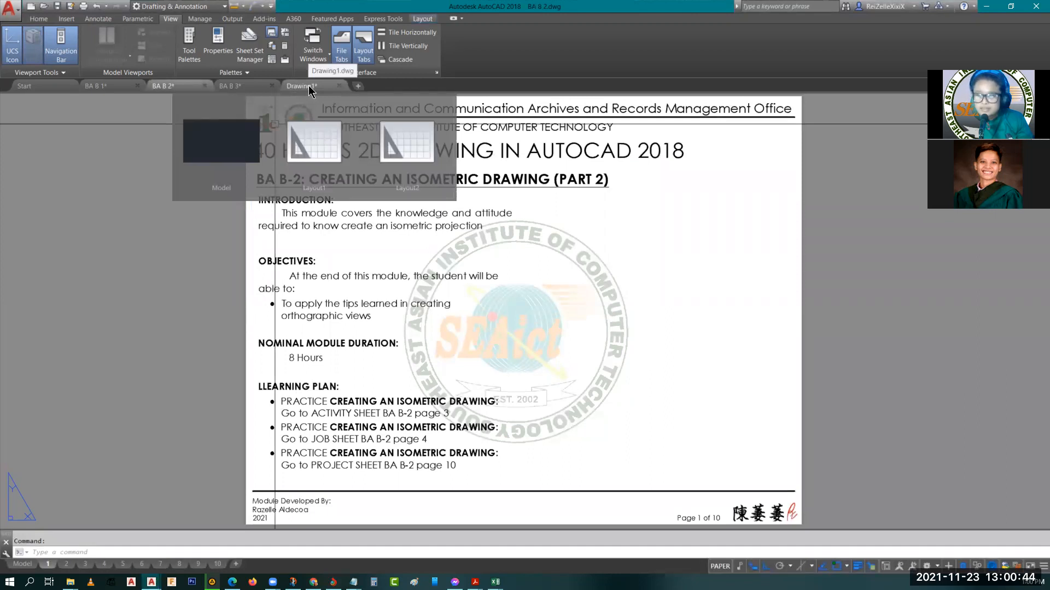
pyautogui.click(221, 141)
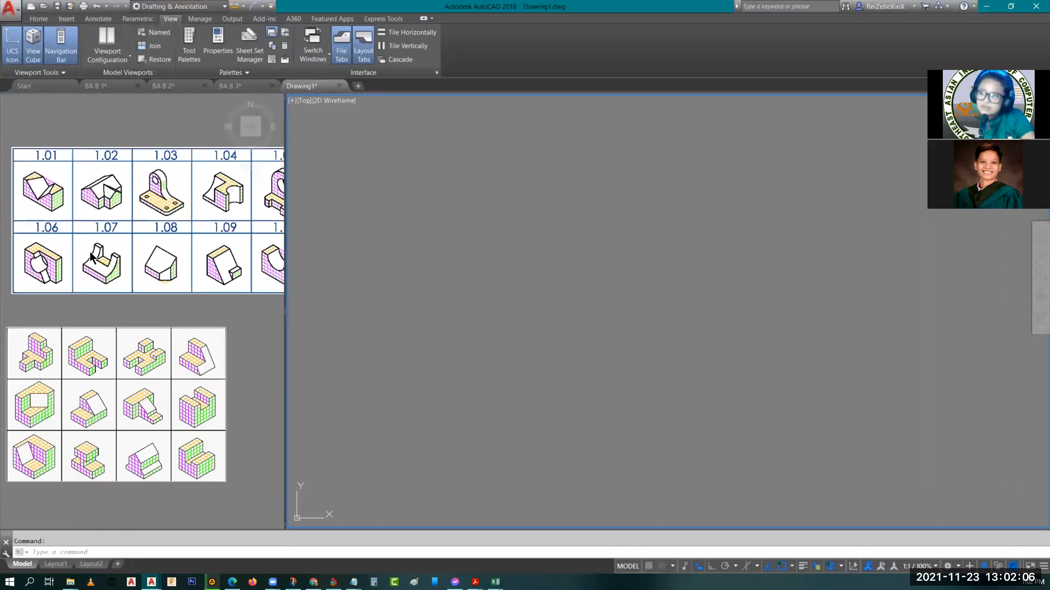
# Turn on isometric drafting in the reference viewport and inspect figures 1.07 and 1.02
pyautogui.scroll(4, 93, 253)
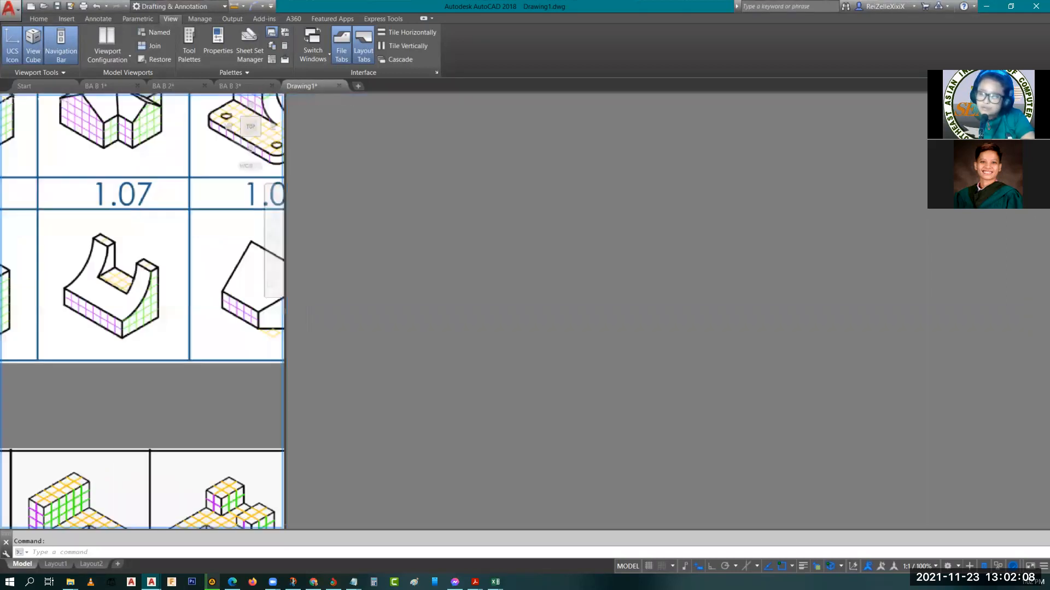
pyautogui.scroll(5, 99, 258)
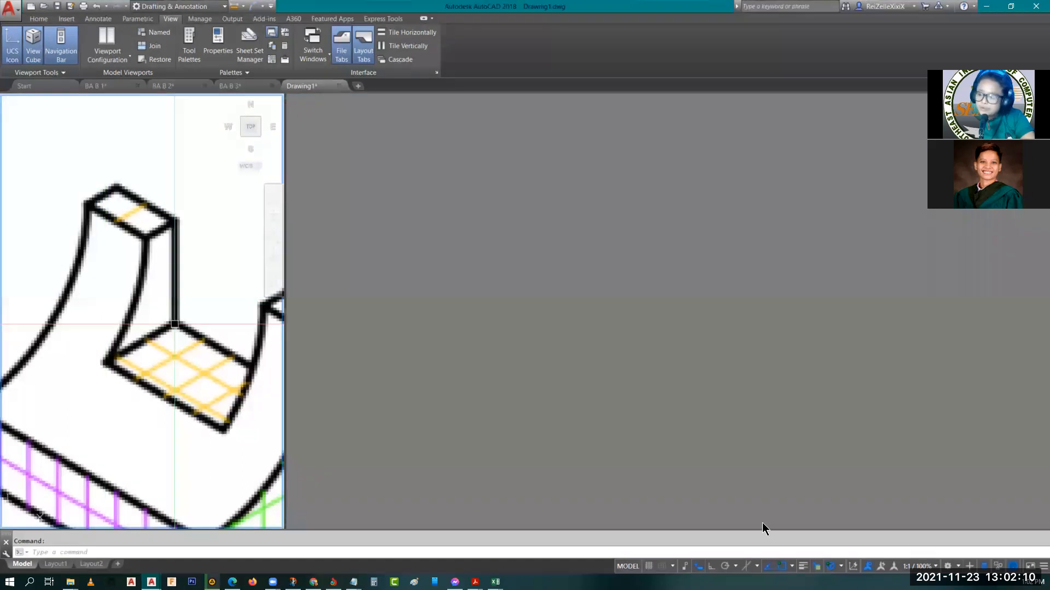
pyautogui.click(747, 566)
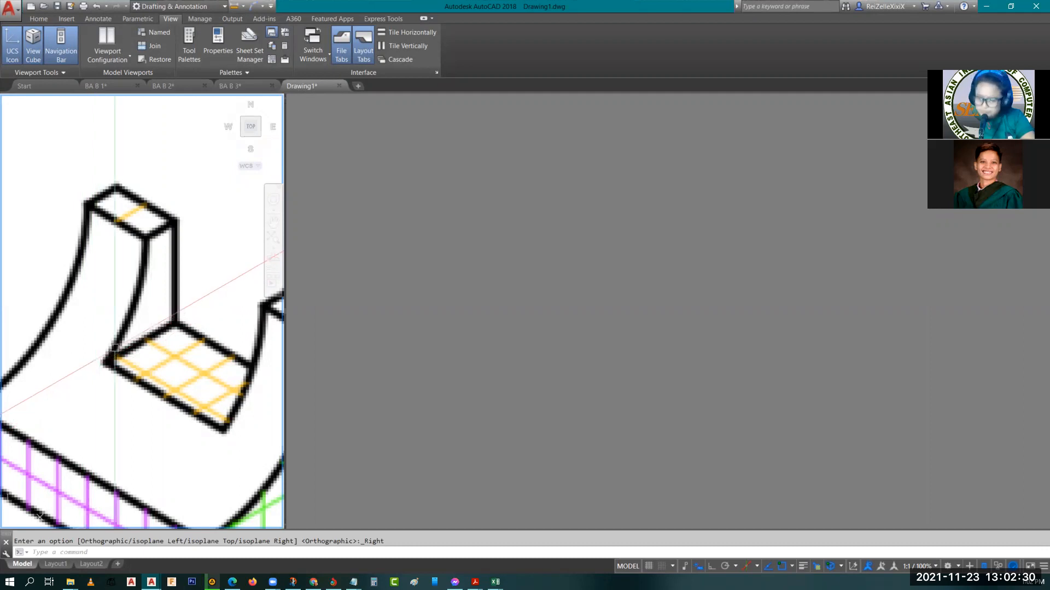
pyautogui.scroll(-3, 115, 347)
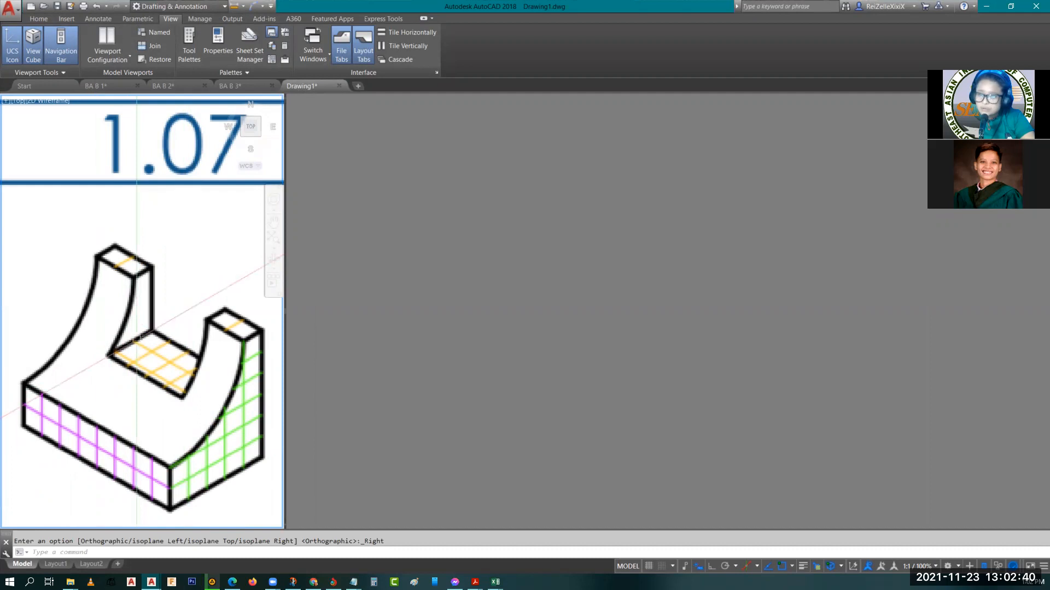
pyautogui.scroll(-4, 137, 352)
pyautogui.scroll(-4, 135, 329)
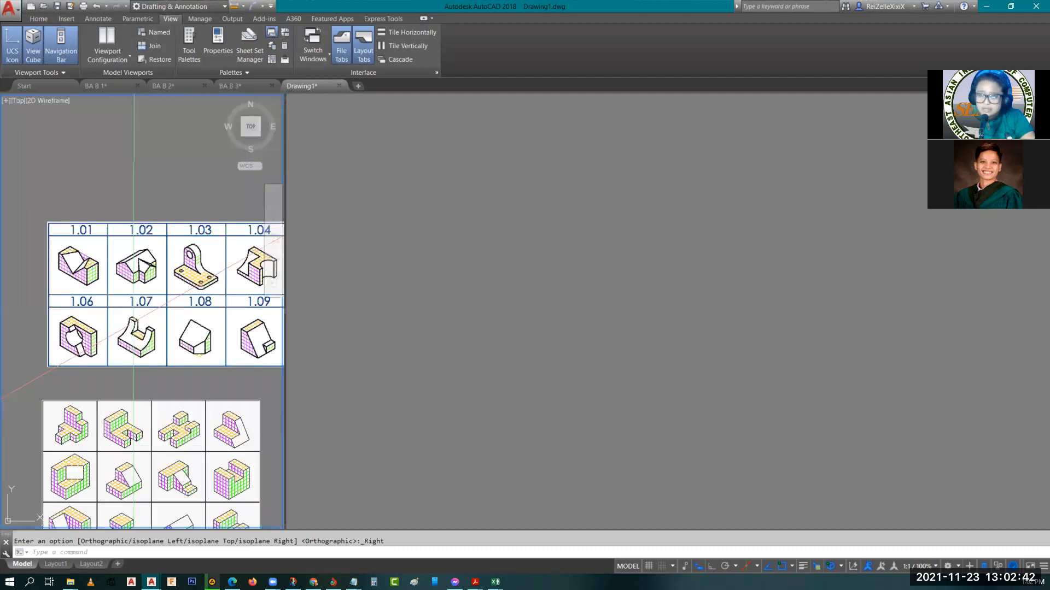
pyautogui.scroll(4, 134, 272)
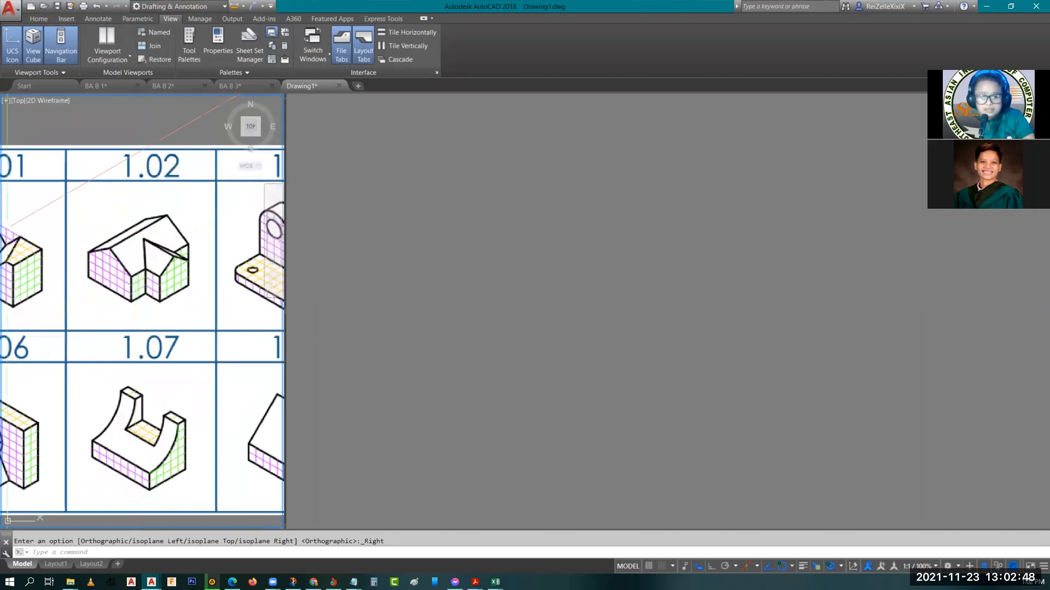
pyautogui.hotkey('alt', 'Tab')
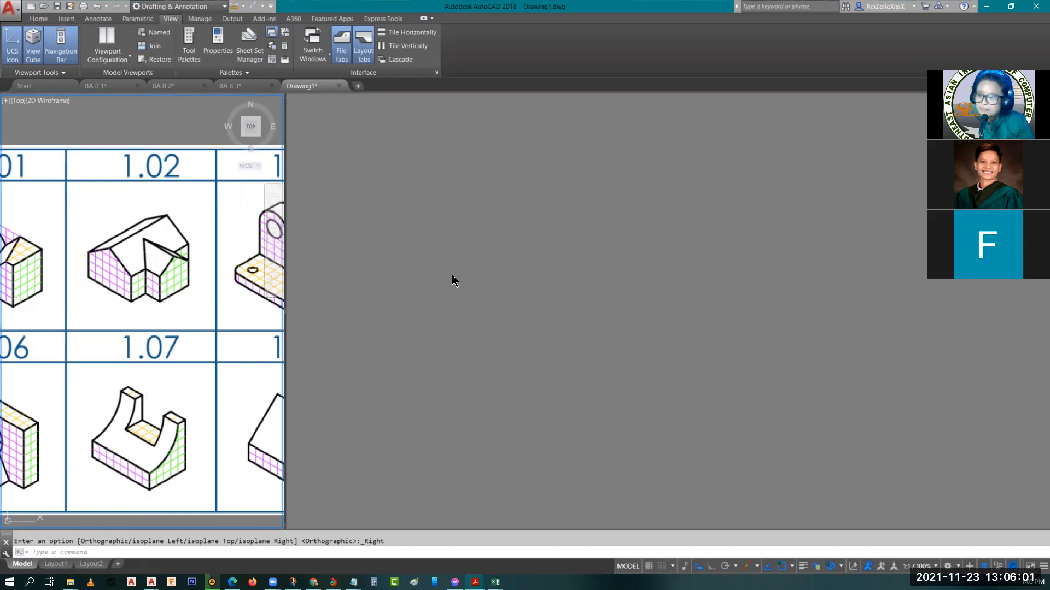
# Set up the empty drawing viewport for figure 1.02 with isometric drafting on the left isoplane and ortho mode on
pyautogui.scroll(4, 150, 272)
pyautogui.moveTo(151, 272)
pyautogui.mouseDown(button='middle')
pyautogui.moveTo(187, 319)
pyautogui.moveTo(176, 342)
pyautogui.mouseUp(button='middle')
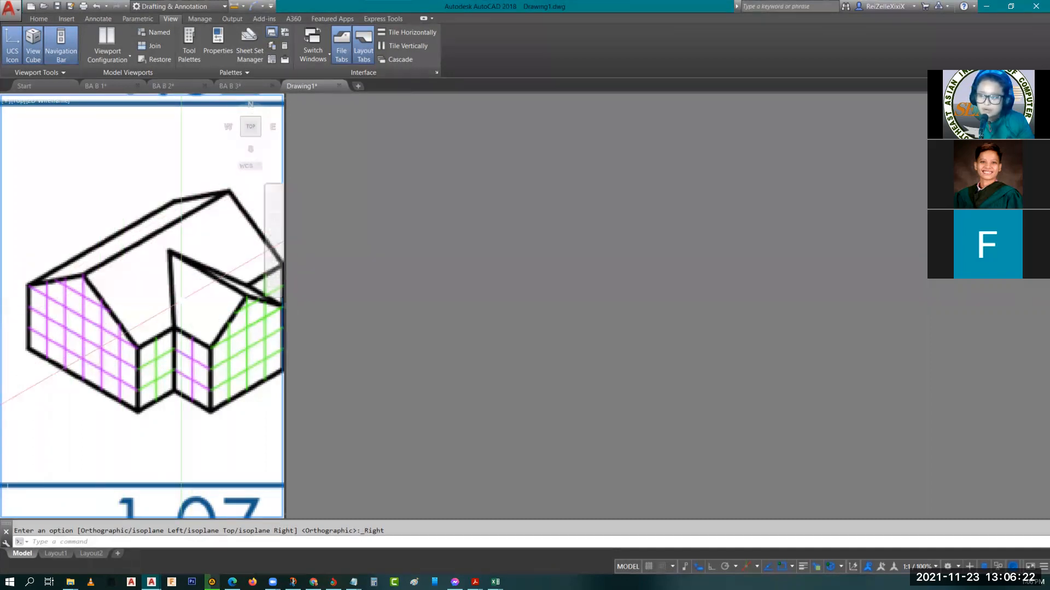
pyautogui.moveTo(202, 406); pyautogui.dragTo(223, 382, button='middle')
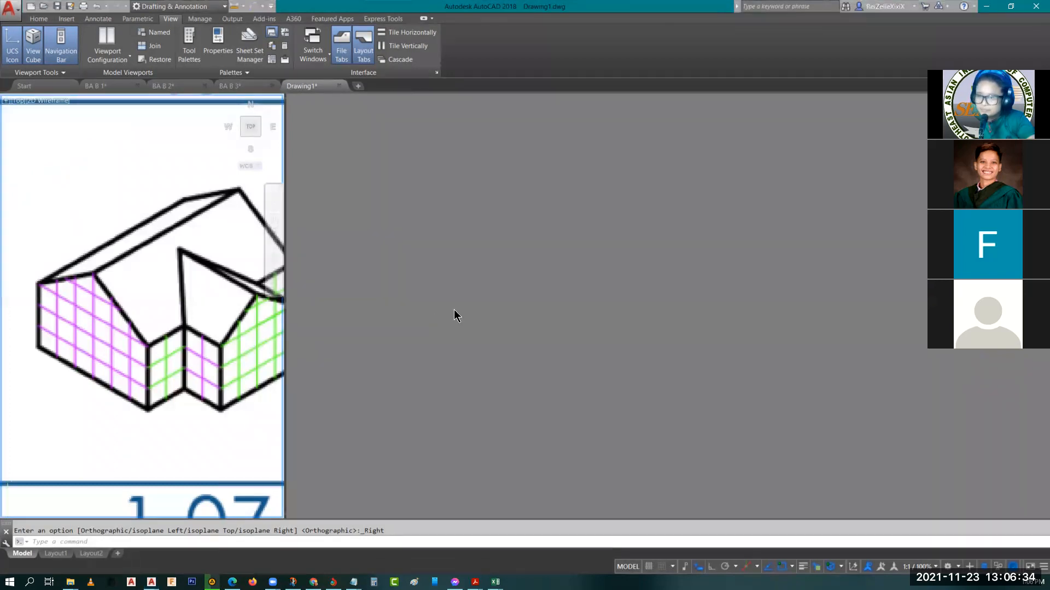
pyautogui.click(627, 384)
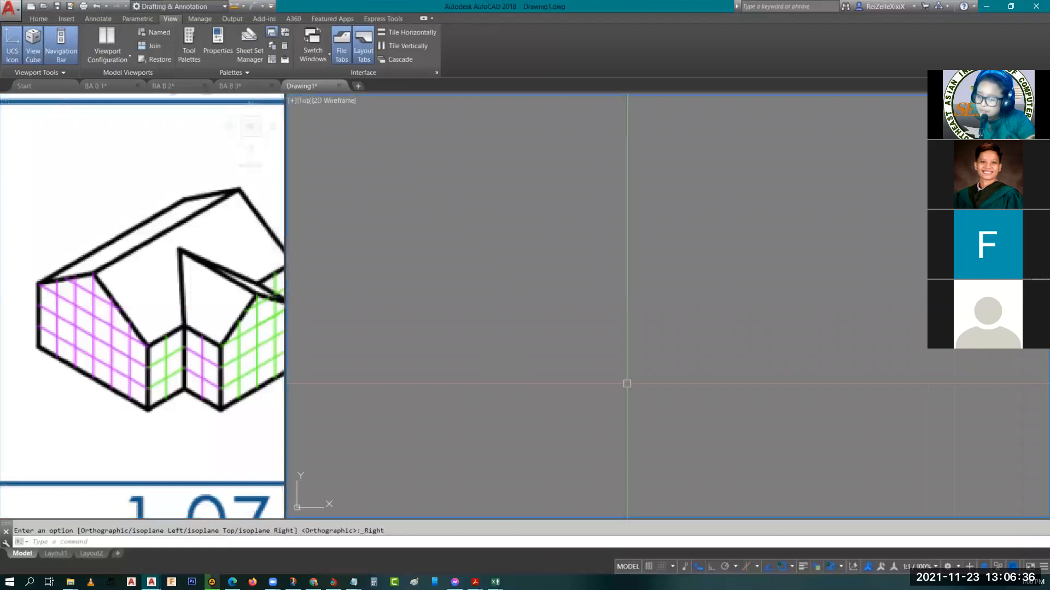
pyautogui.click(747, 567)
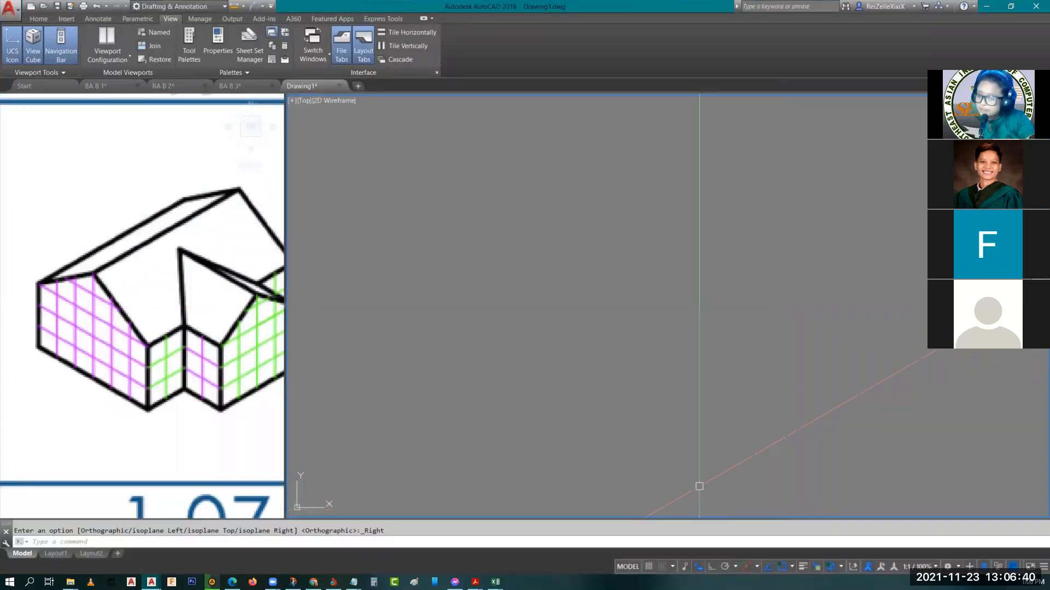
pyautogui.press('F5')
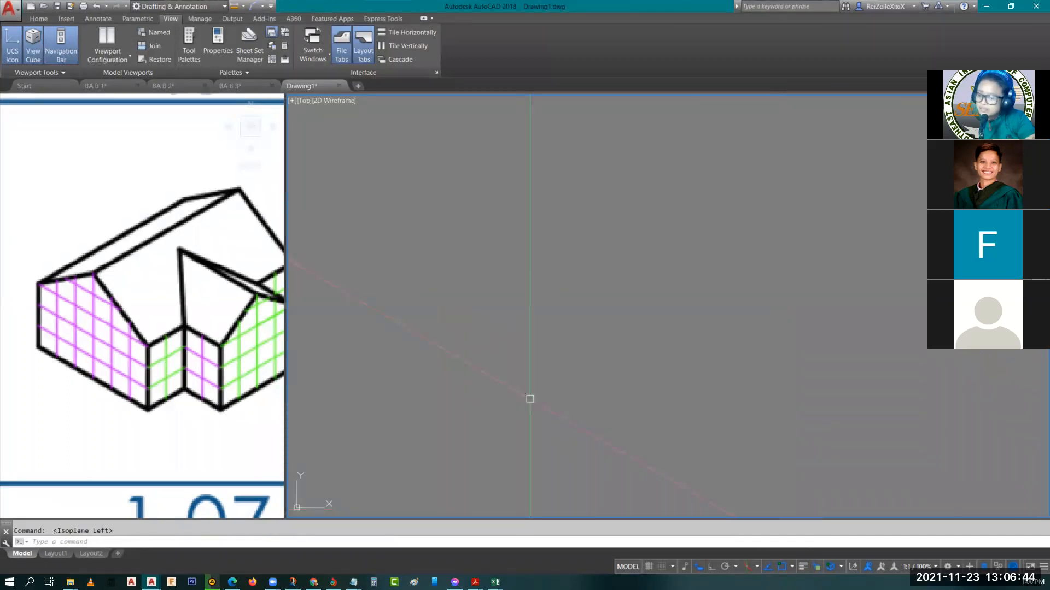
pyautogui.click(711, 567)
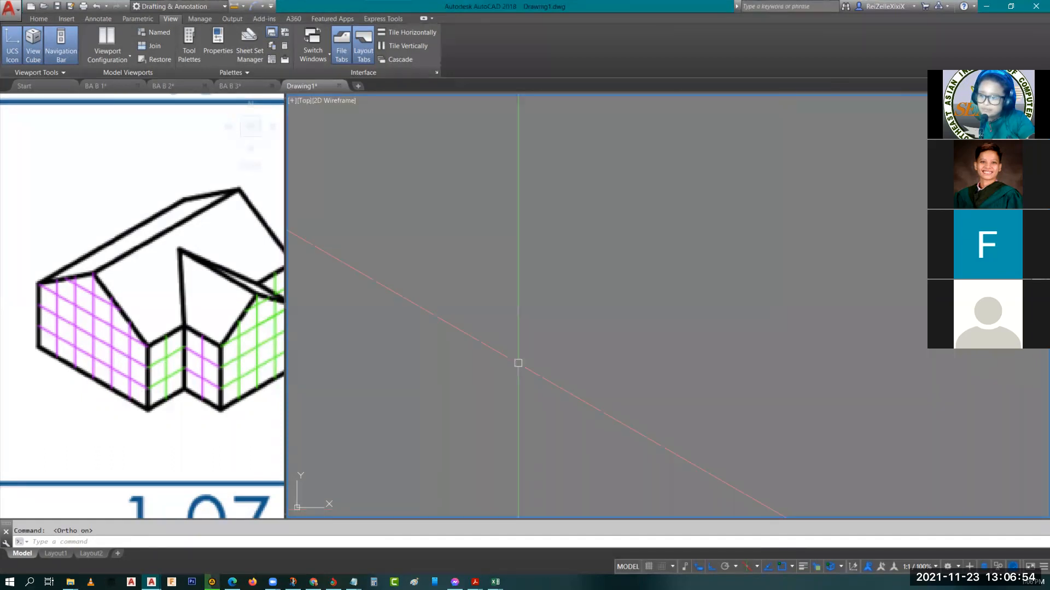
# Draw connected lines: a vertical about 4.74 units down, a 6-unit base edge at 330°, and a 3-unit vertical up
pyautogui.write('l')
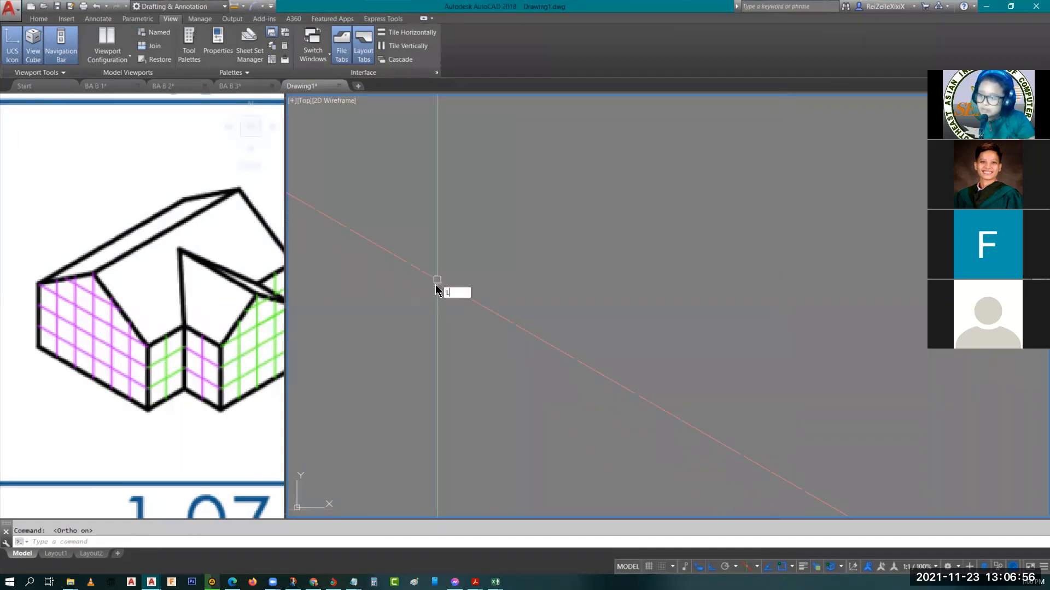
pyautogui.press('Return')
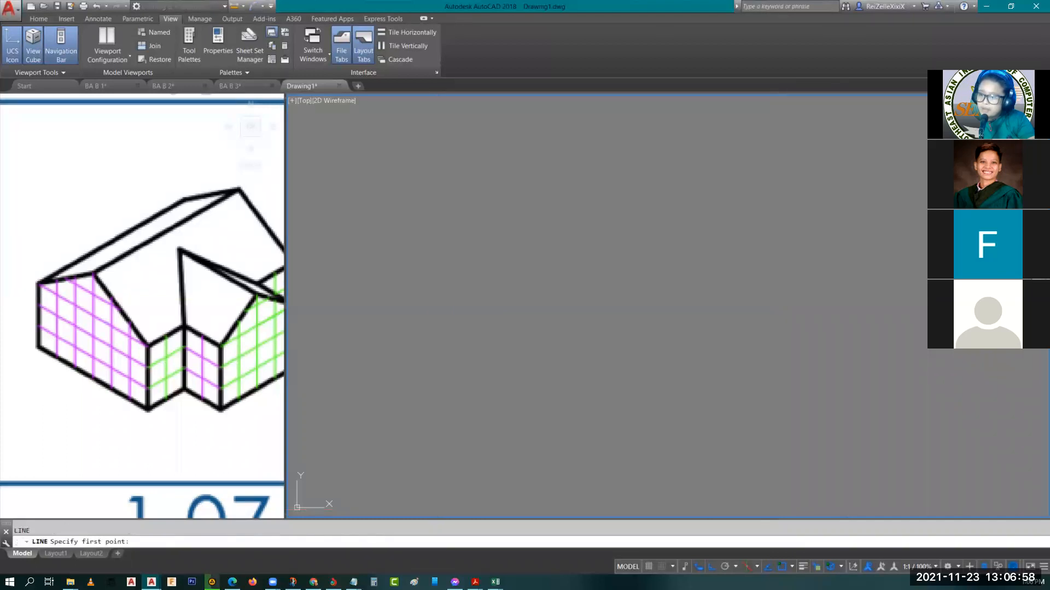
pyautogui.click(432, 262)
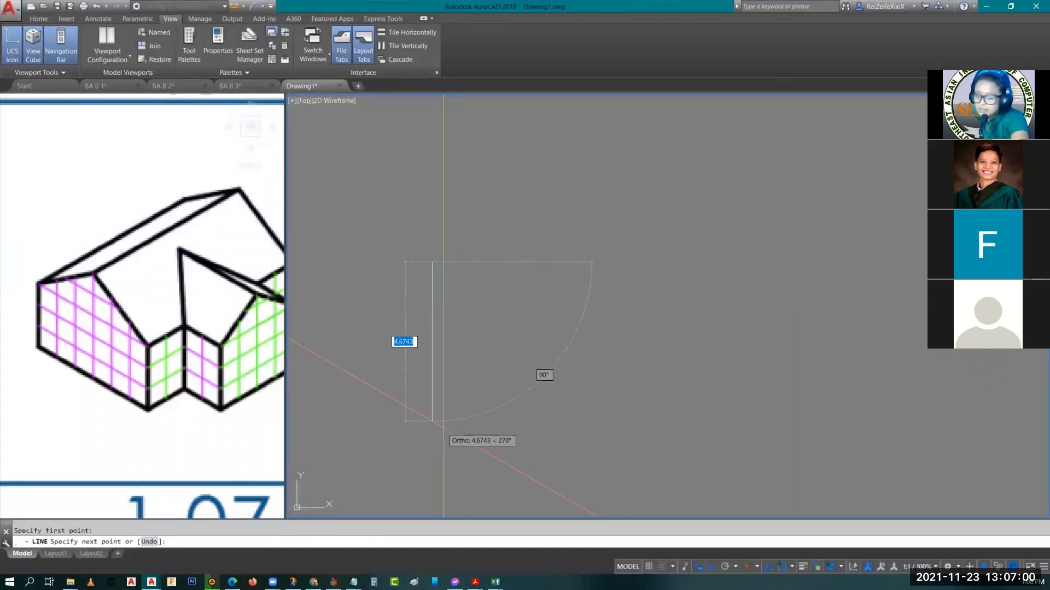
pyautogui.click(444, 423)
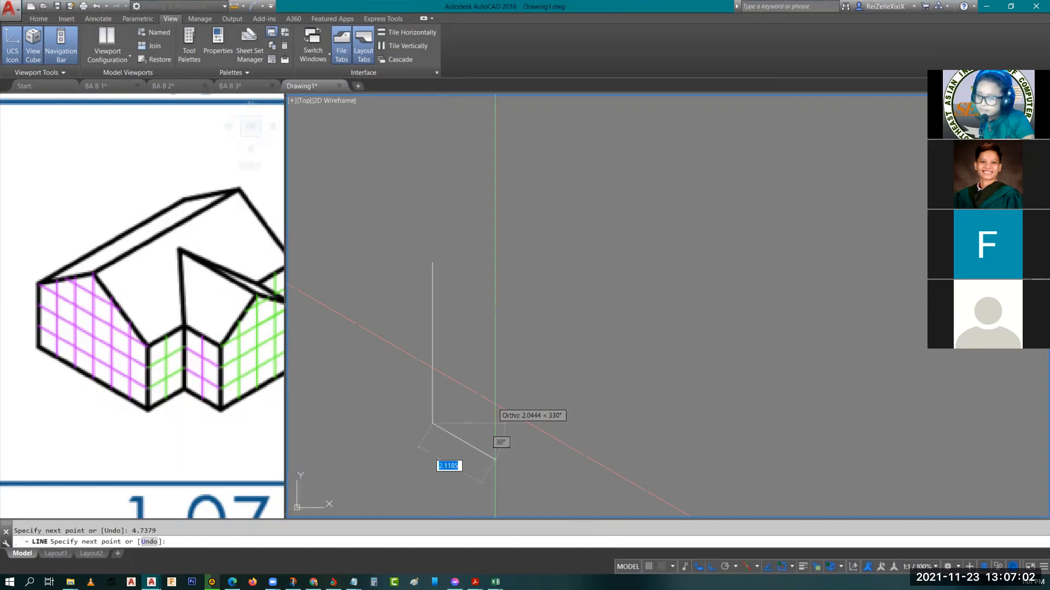
pyautogui.scroll(-4, 573, 504)
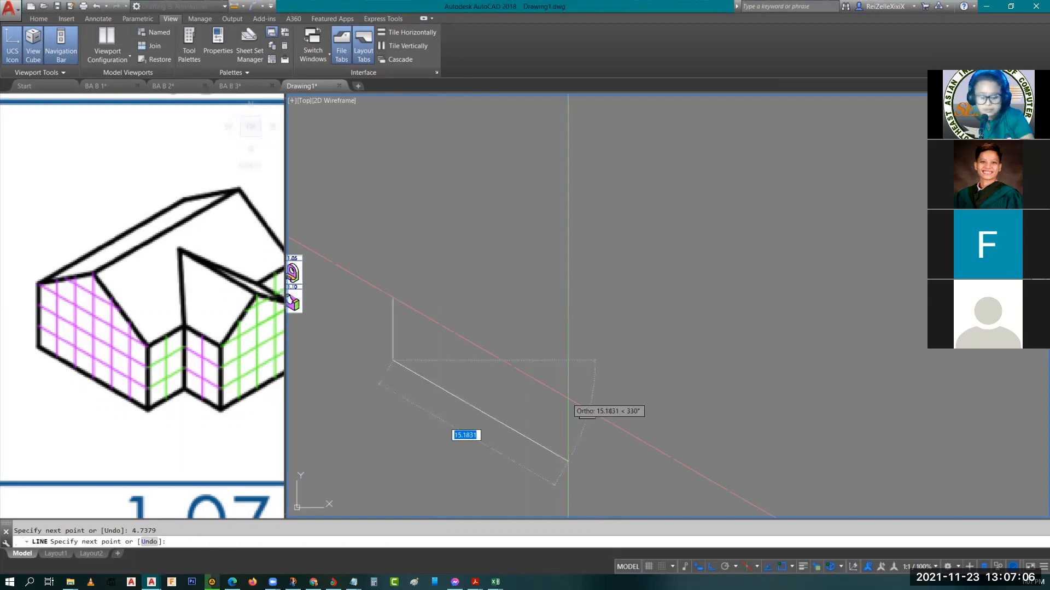
pyautogui.write('6')
pyautogui.press('Return')
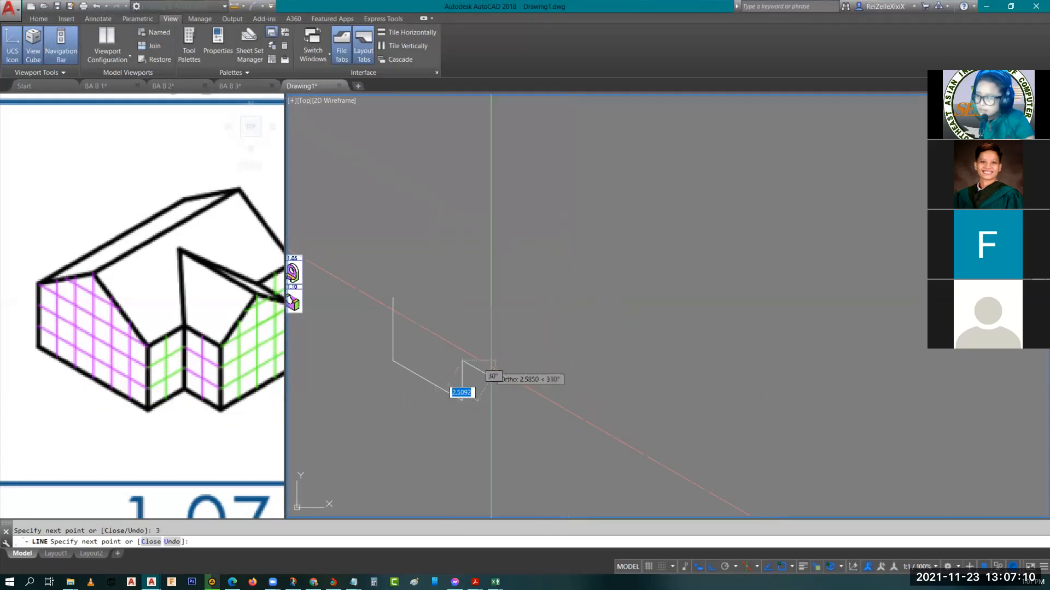
pyautogui.press('Escape')
# Erase the freehand vertical line at the upper-left end of the 6-unit base edge
pyautogui.click(394, 312)
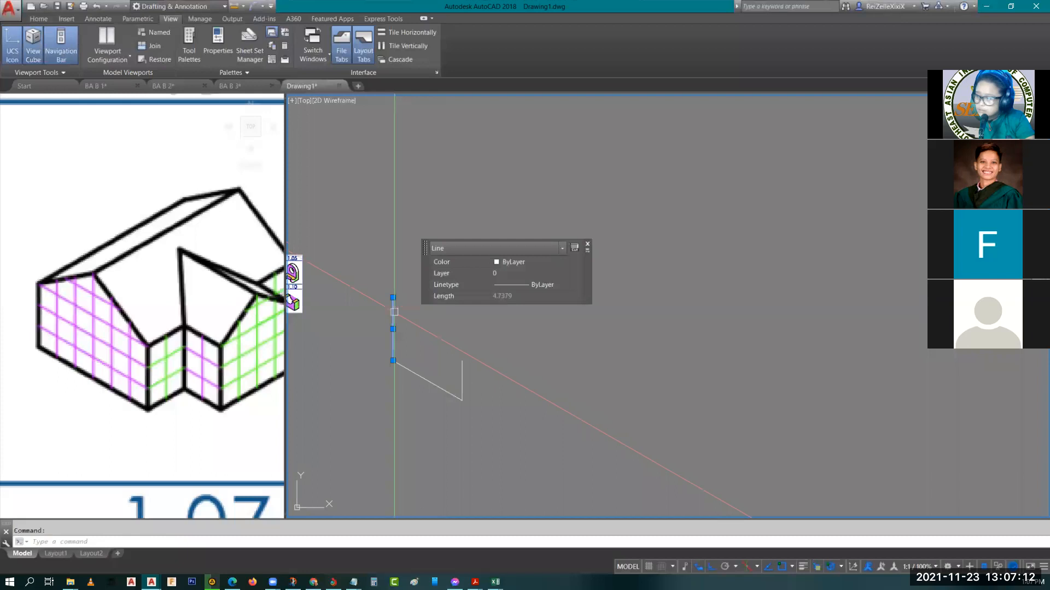
pyautogui.press('Delete')
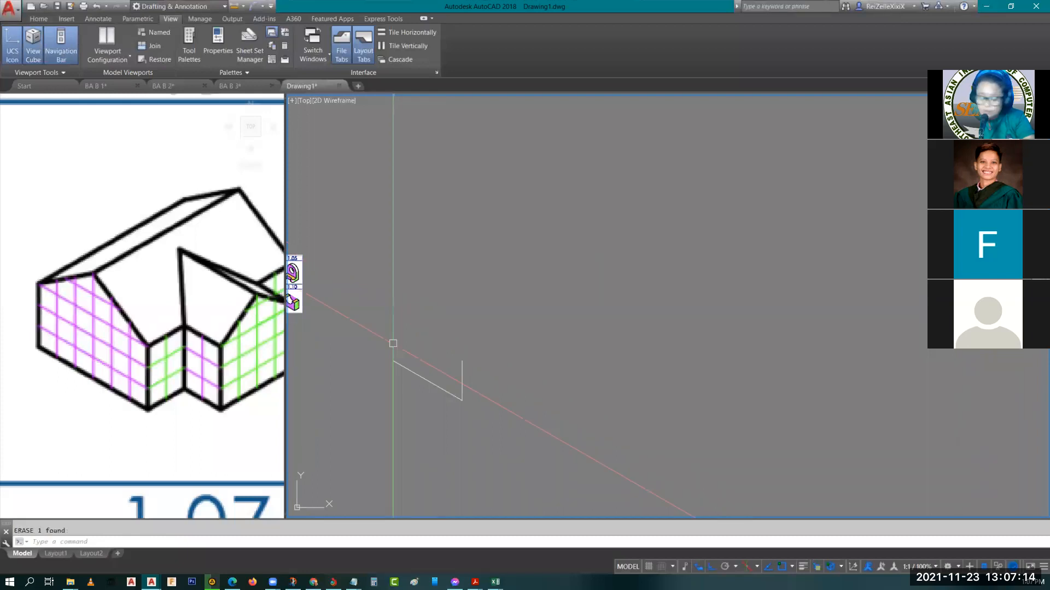
pyautogui.press('Escape')
# Check the right vertical line's length and draw a 3-unit vertical line up from the base edge's left end
pyautogui.scroll(5, 393, 345)
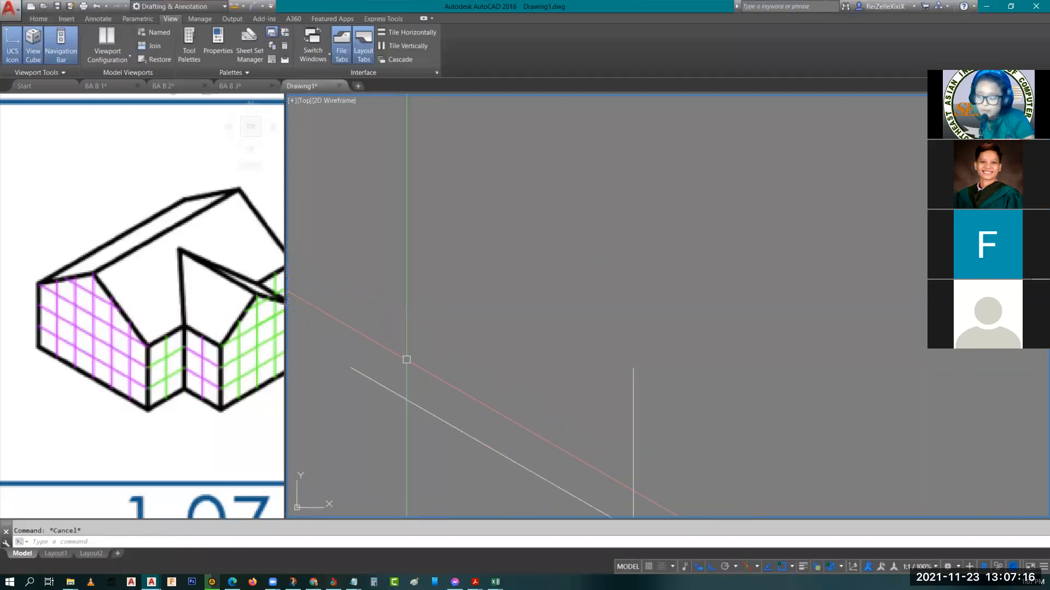
pyautogui.scroll(-2, 406, 359)
pyautogui.moveTo(470, 376); pyautogui.dragTo(555, 392, button='middle')
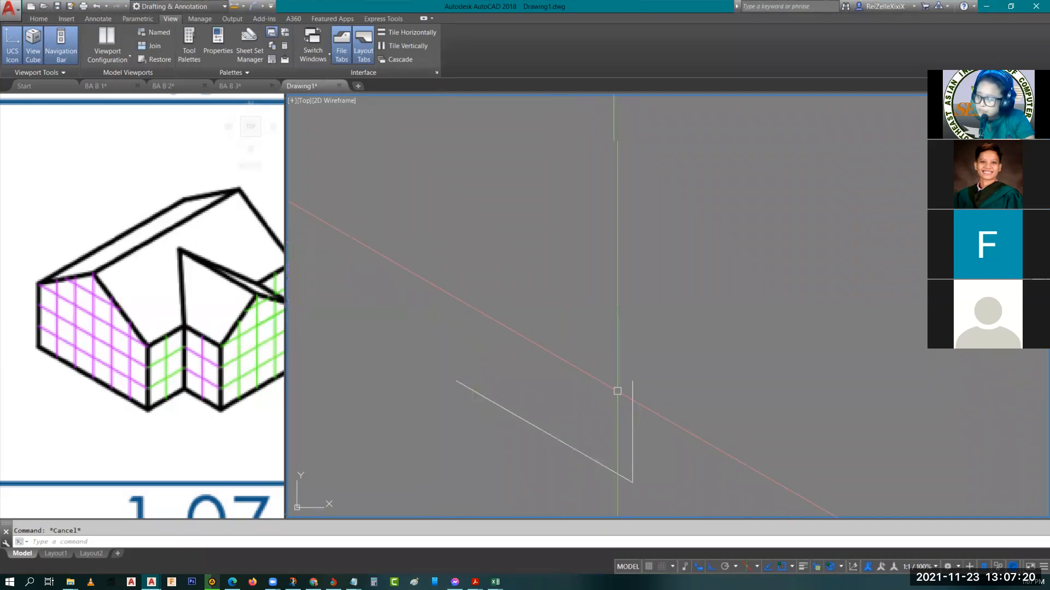
pyautogui.click(633, 393)
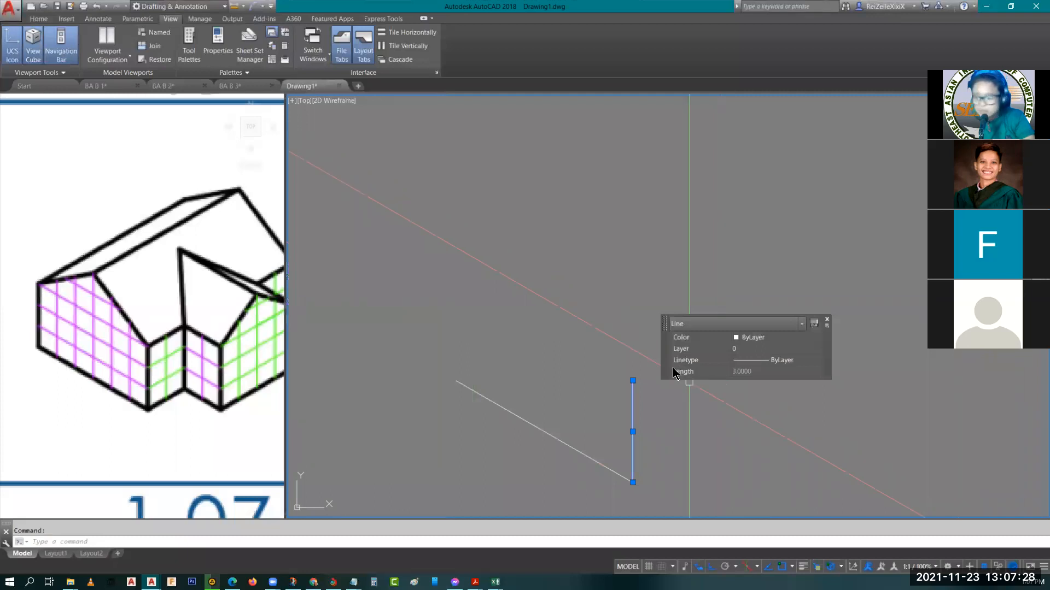
pyautogui.press('Escape')
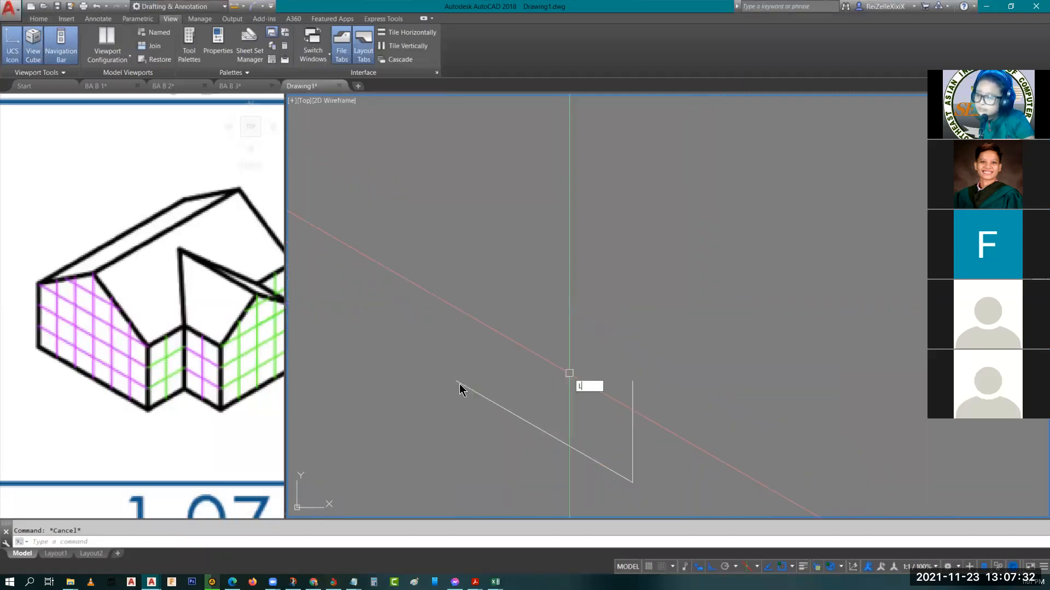
pyautogui.press('l')
pyautogui.press('Return')
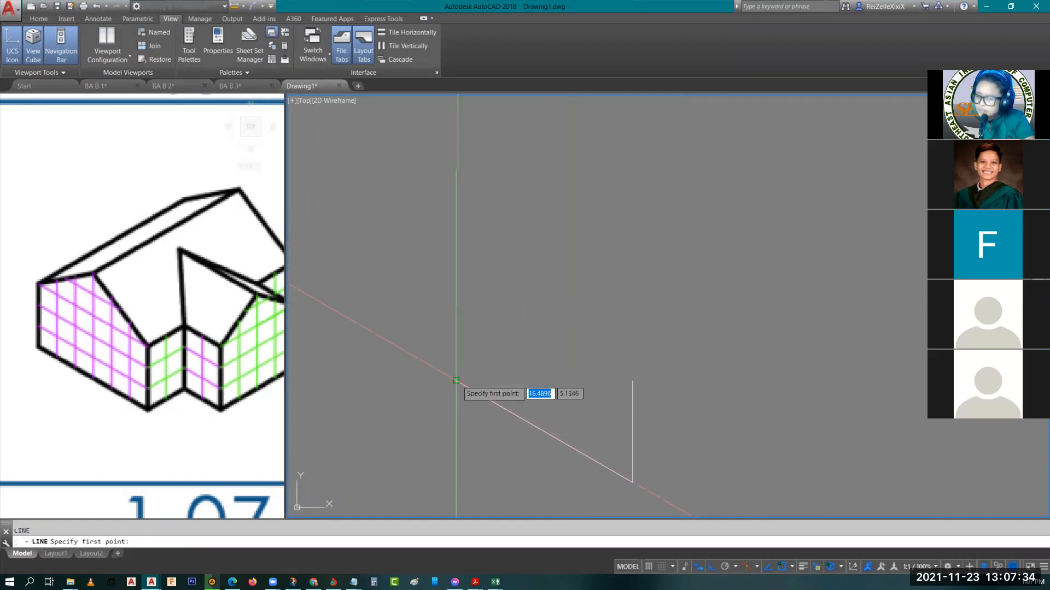
pyautogui.click(457, 381)
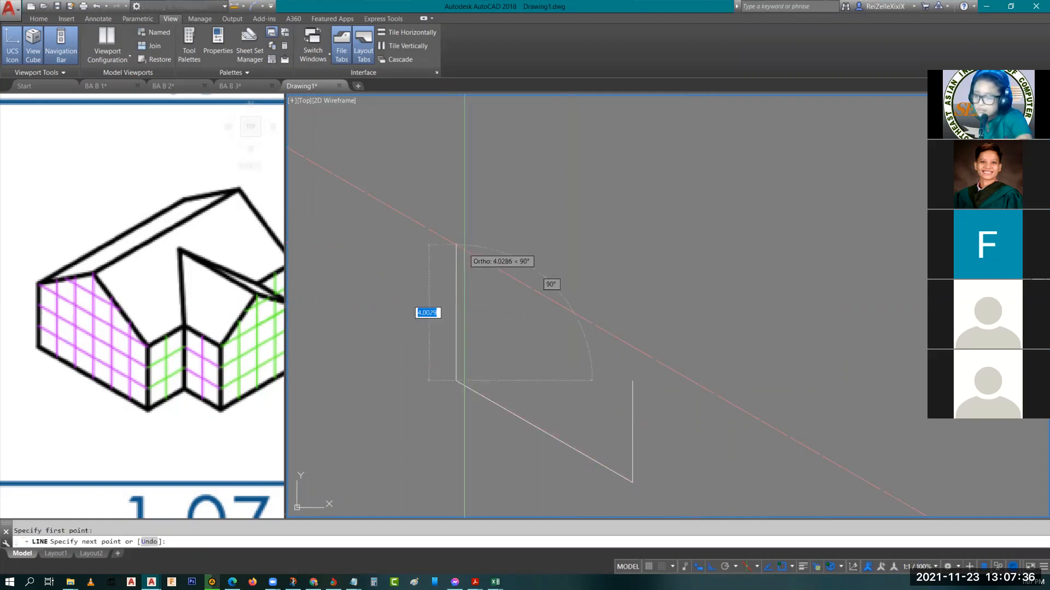
pyautogui.write('3')
pyautogui.press('Return')
pyautogui.press('Return')
pyautogui.press('Return')
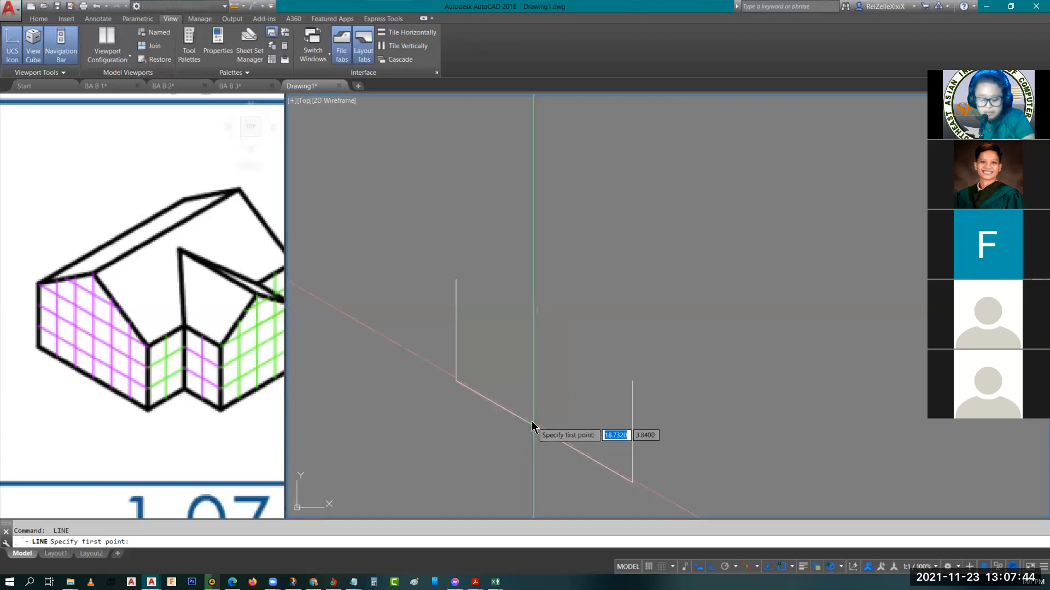
# Draw a 5-unit vertical line up from the midpoint of the 6-unit base edge
pyautogui.write('MI')
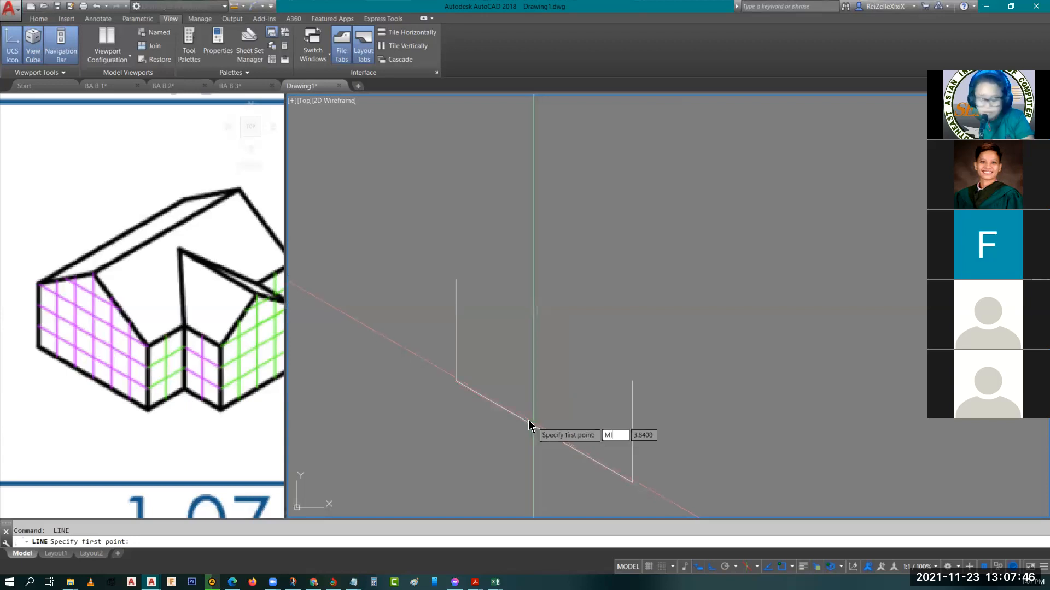
pyautogui.write('D')
pyautogui.press('Return')
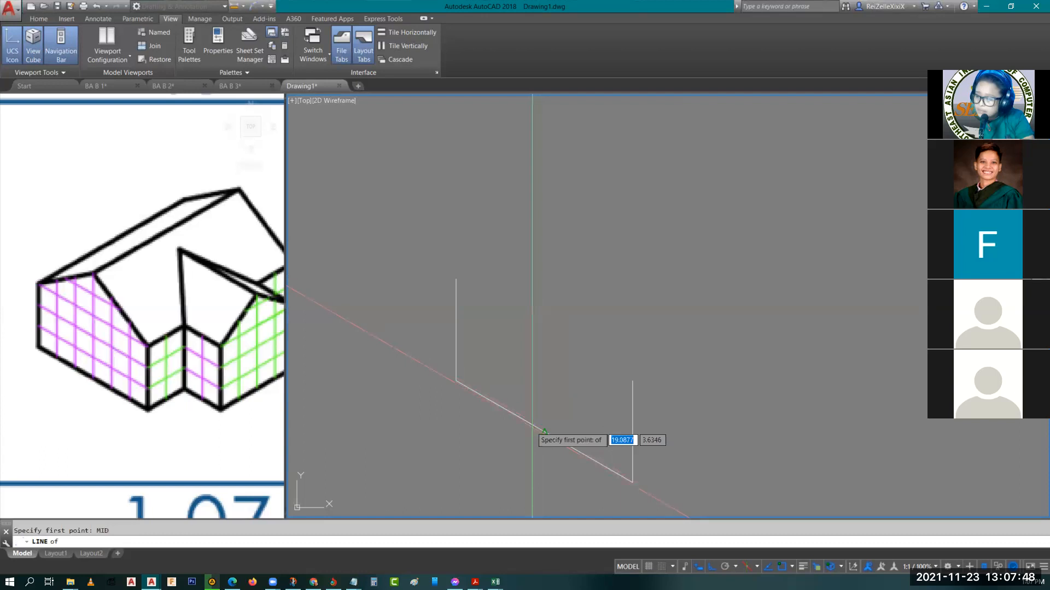
pyautogui.click(544, 432)
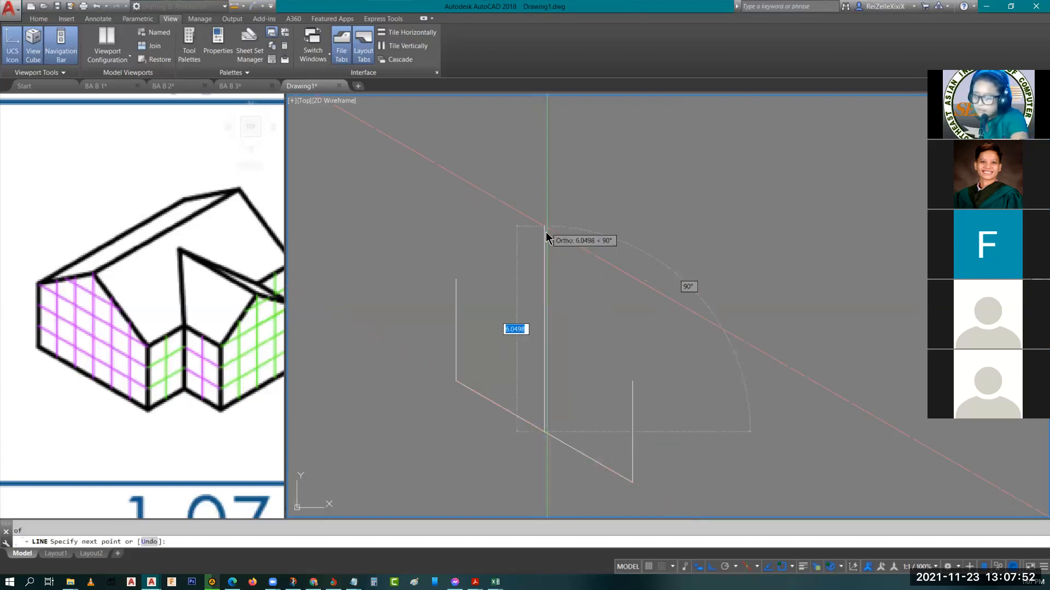
pyautogui.write('5')
pyautogui.press('Return')
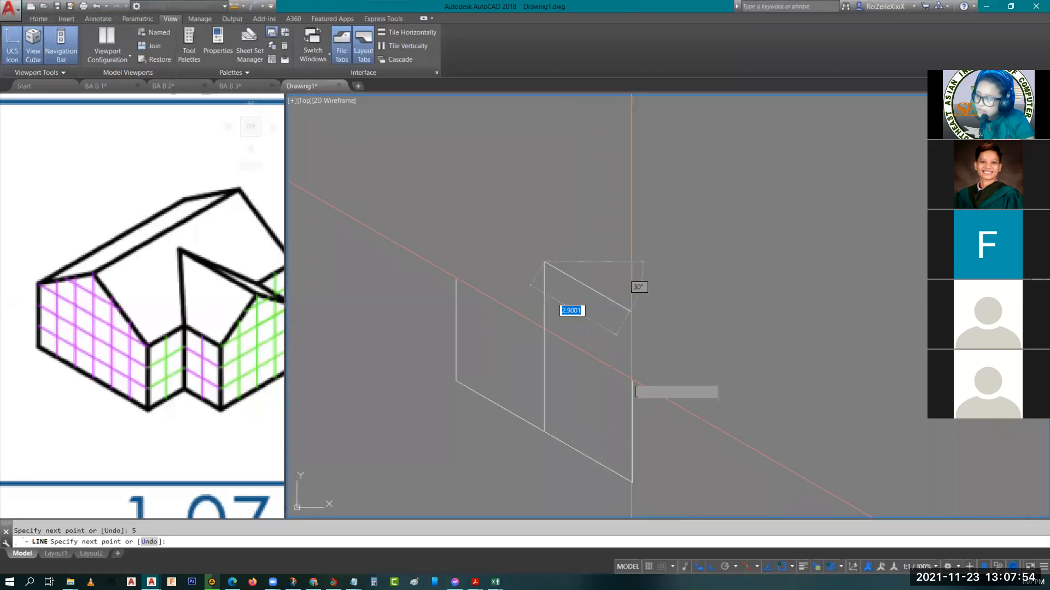
# Draw the two gable slopes connecting the top of the 5-unit vertical line to the upper ends of both side walls
pyautogui.click(632, 381)
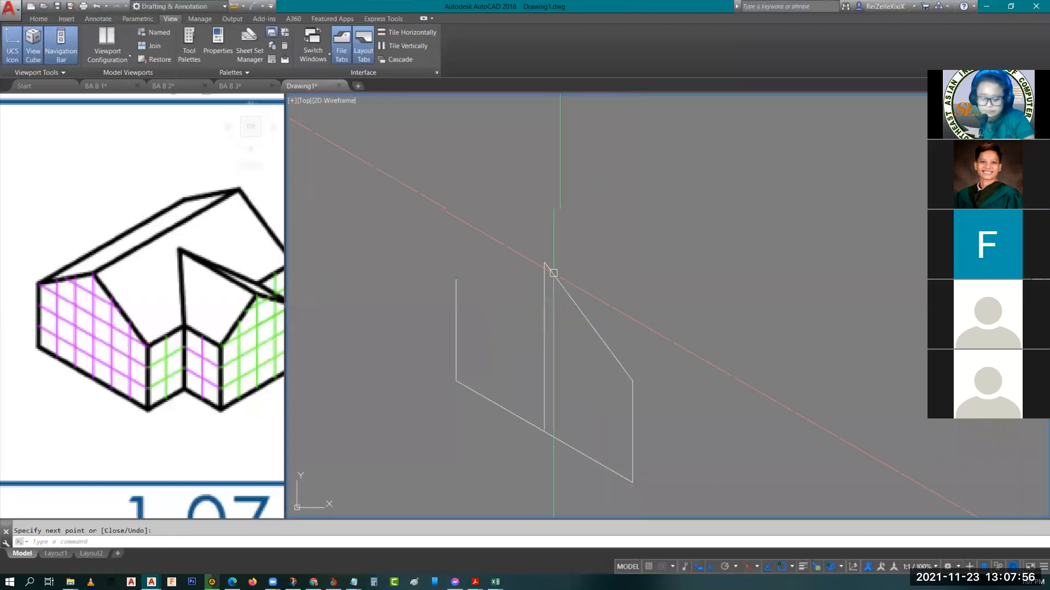
pyautogui.press('Return')
pyautogui.press('Return')
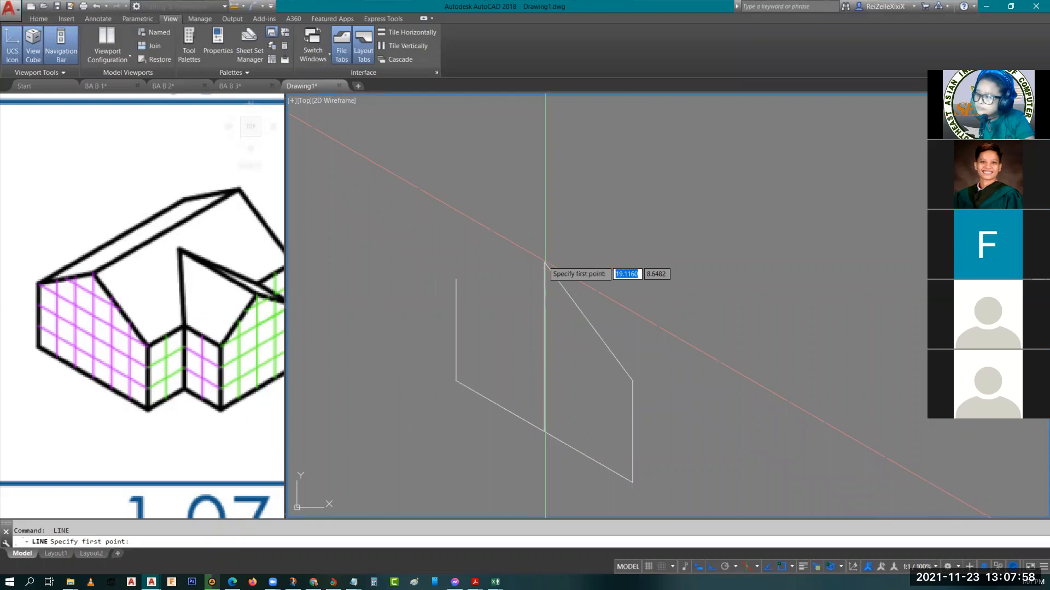
pyautogui.click(544, 262)
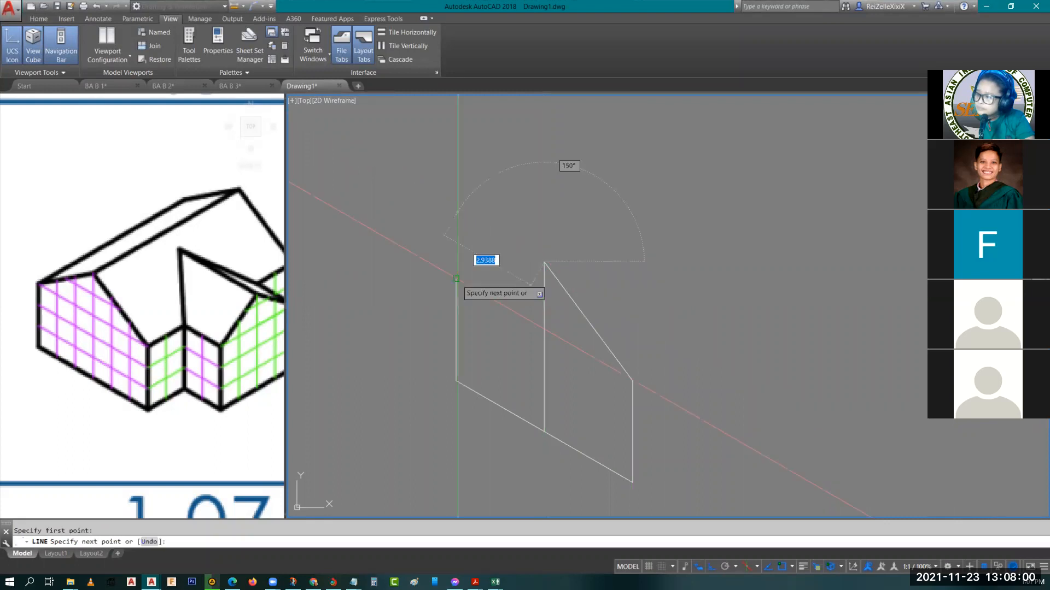
pyautogui.click(457, 279)
pyautogui.press('Escape')
# Erase the central vertical construction line inside the gable and switch to the top isoplane
pyautogui.click(569, 367)
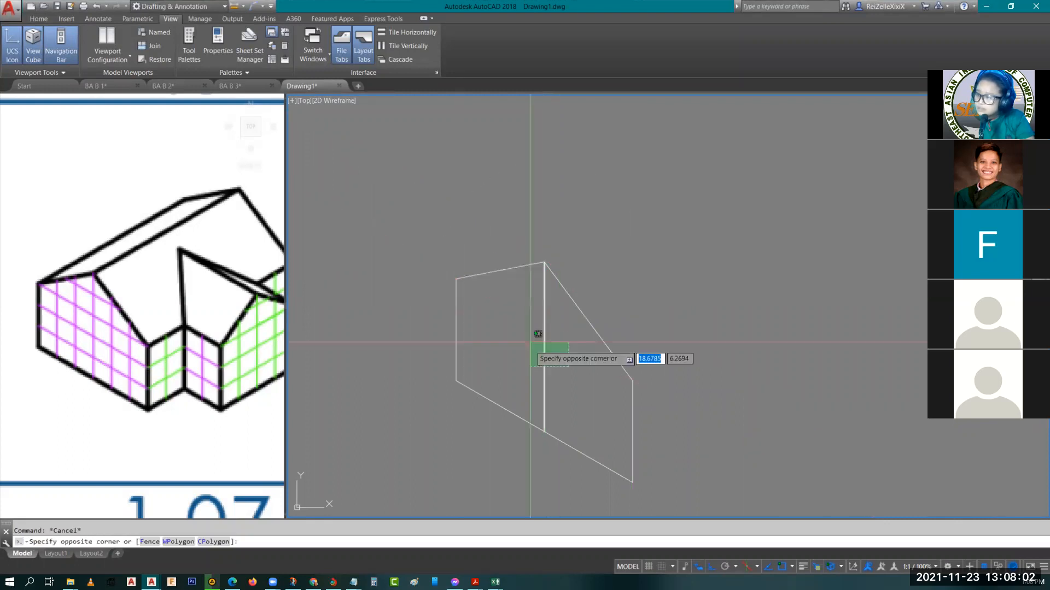
pyautogui.click(530, 343)
pyautogui.press('Delete')
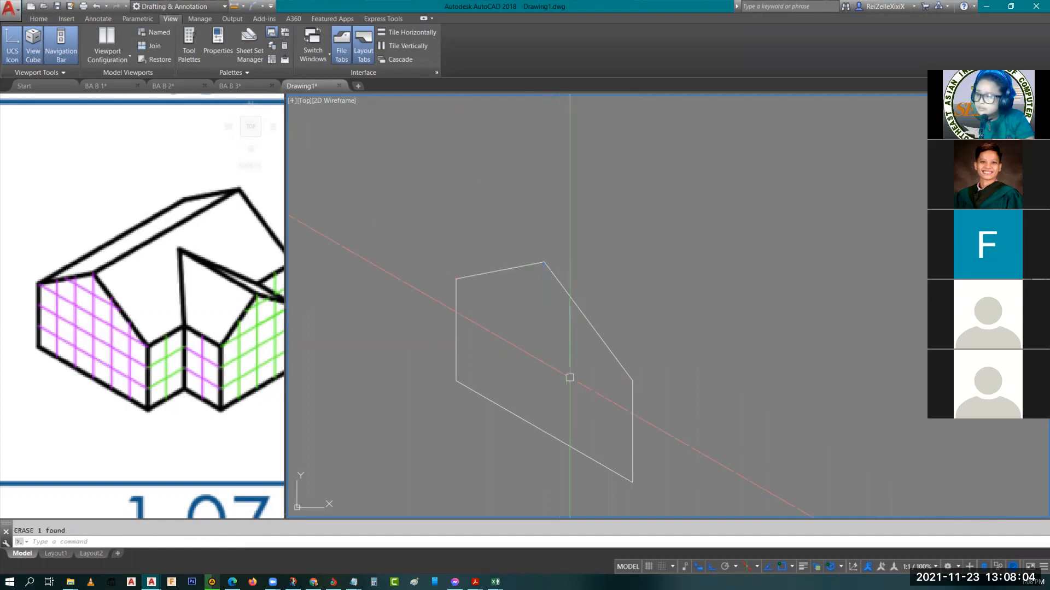
pyautogui.scroll(-3, 570, 377)
pyautogui.press('F5')
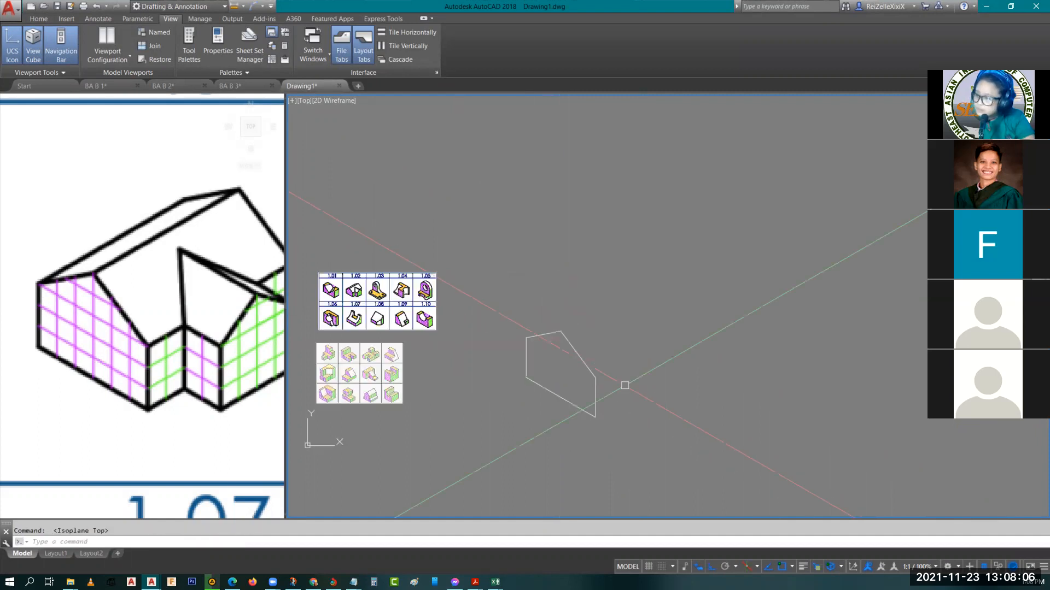
pyautogui.click(627, 433)
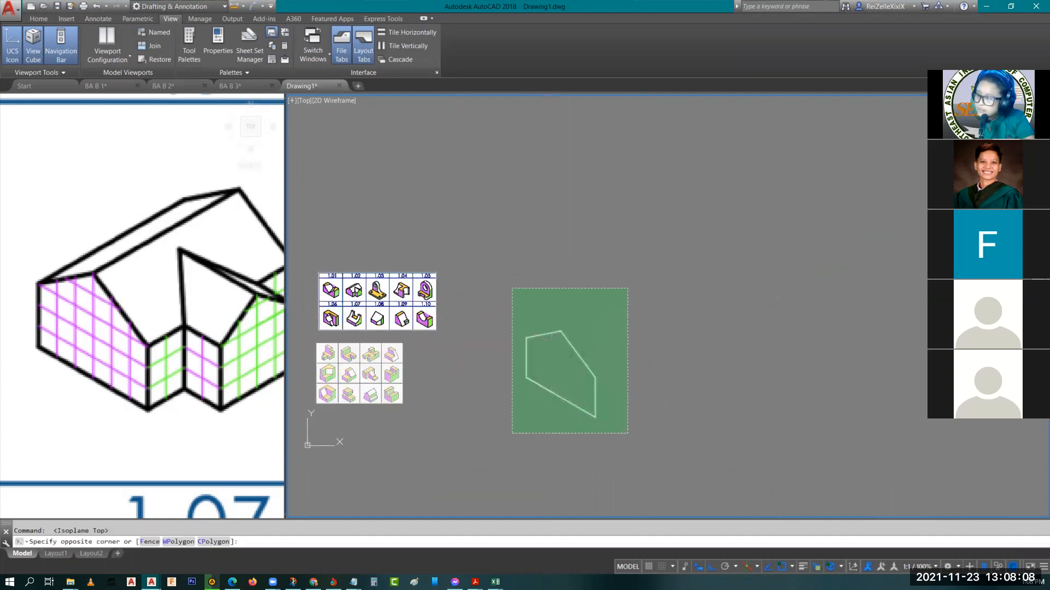
pyautogui.click(513, 288)
pyautogui.press('Escape')
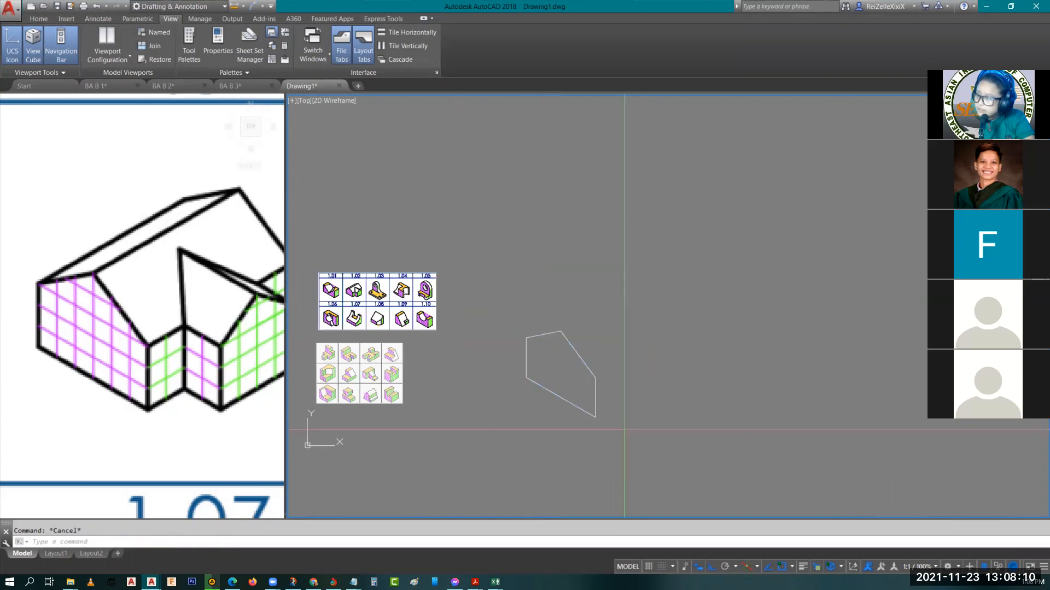
# Copy the right wall line and both gable slopes back along the 30° axis from the front bottom corner to form the rear outline
pyautogui.click(596, 390)
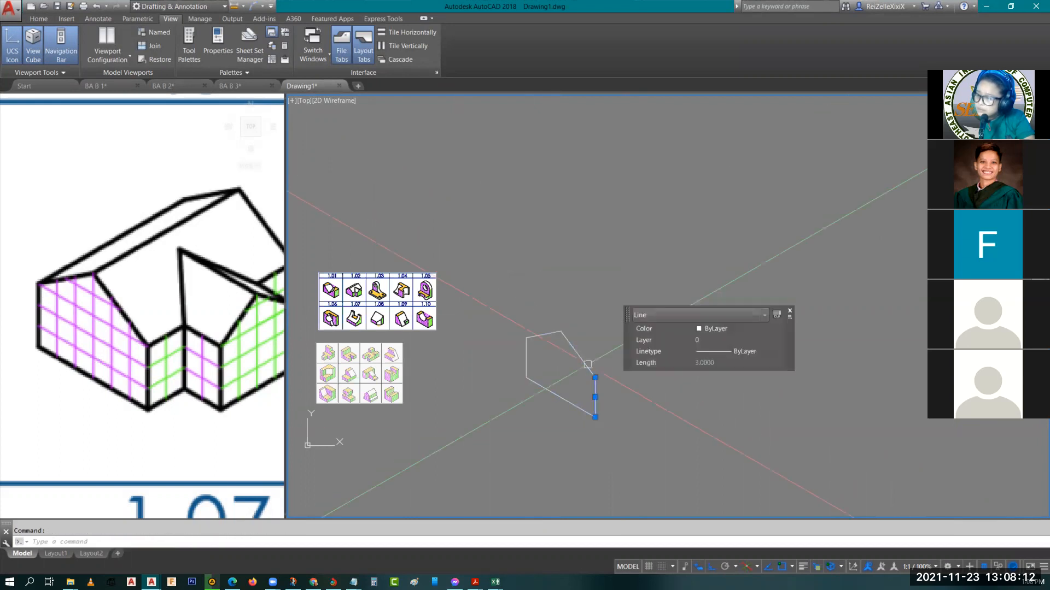
pyautogui.click(583, 359)
pyautogui.click(549, 333)
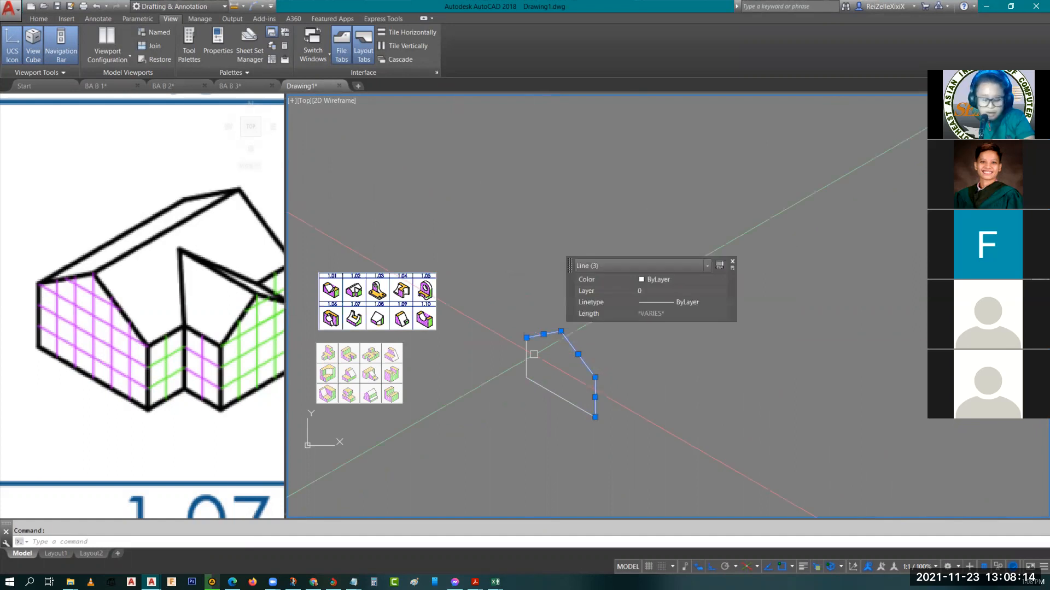
pyautogui.write('C')
pyautogui.press('Return')
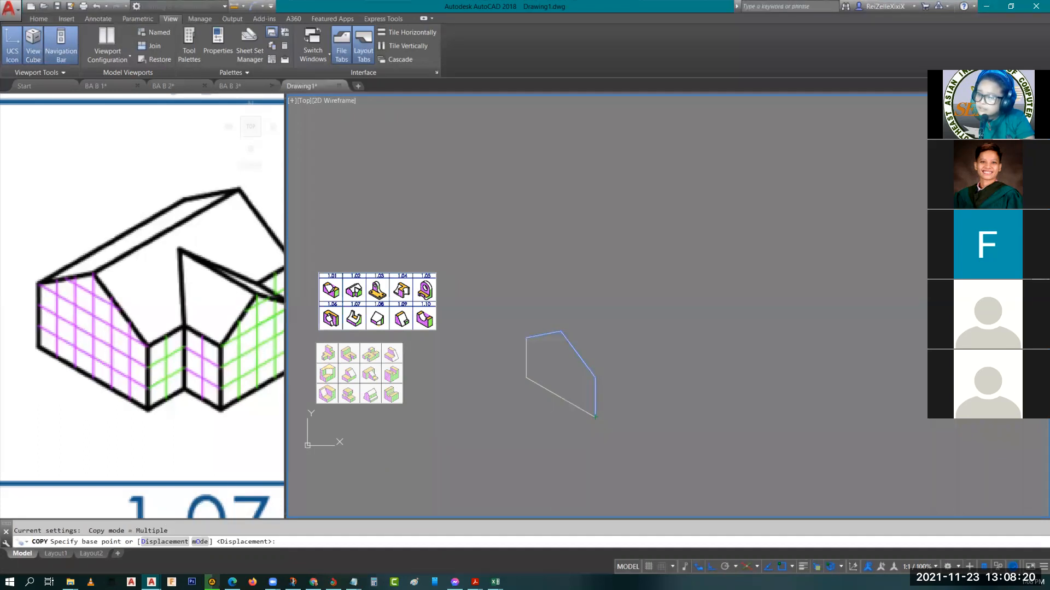
pyautogui.moveTo(152, 440); pyautogui.dragTo(152, 439, button='middle')
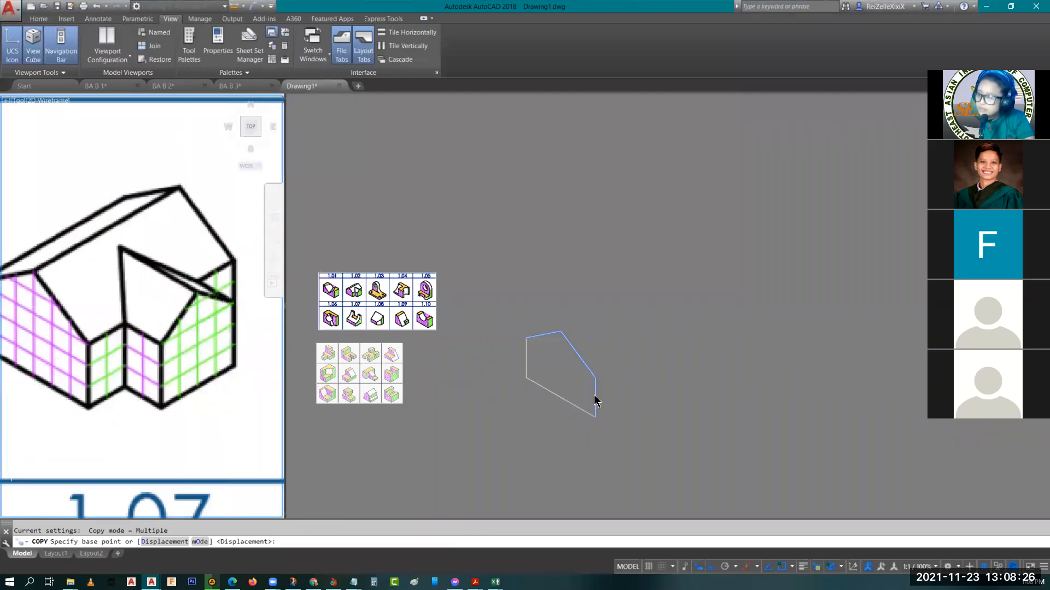
pyautogui.click(601, 356)
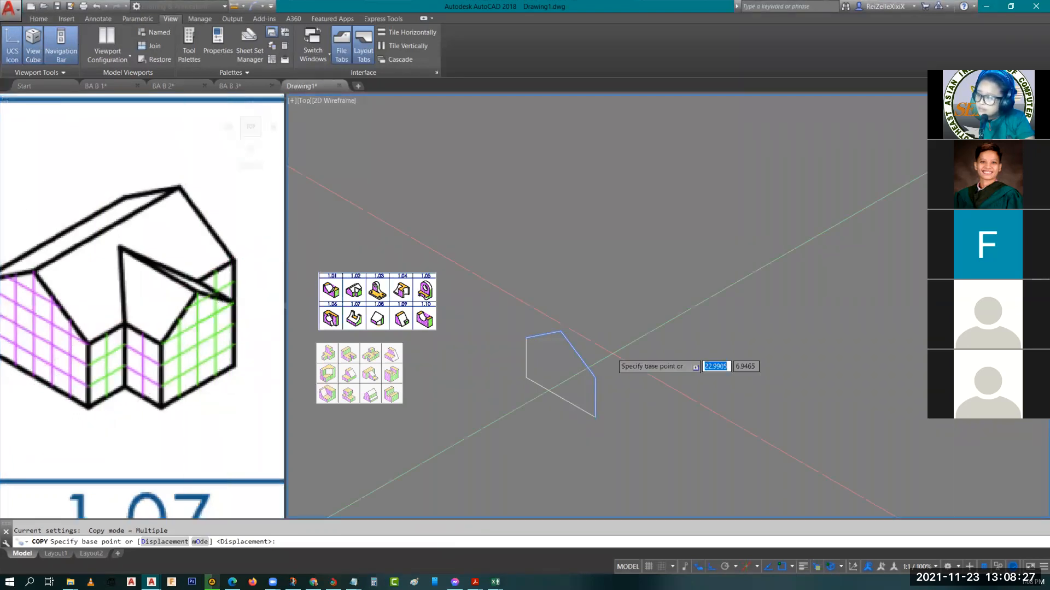
pyautogui.click(595, 417)
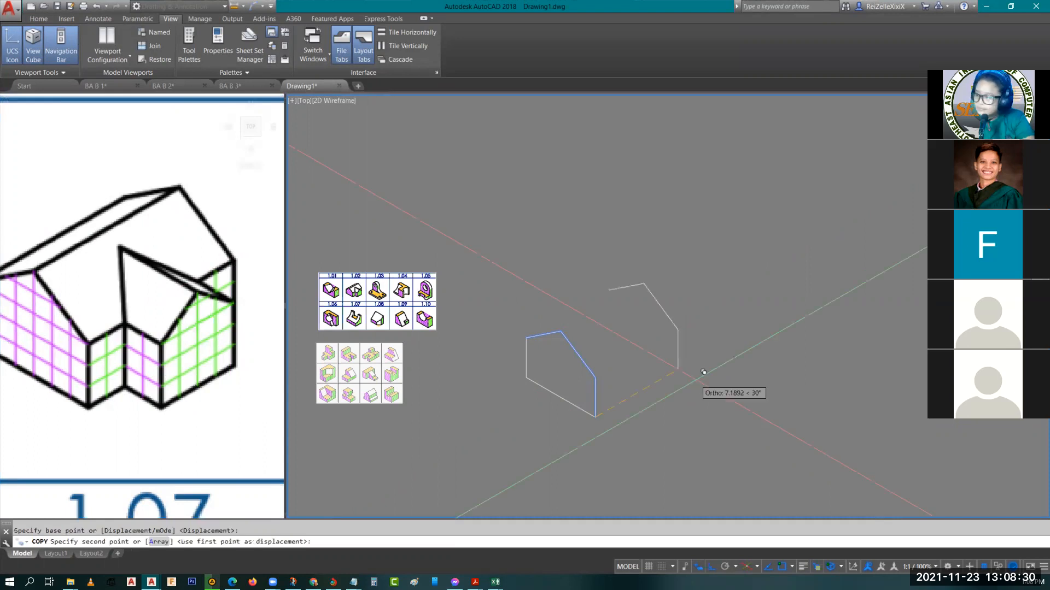
pyautogui.click(707, 367)
pyautogui.press('Escape')
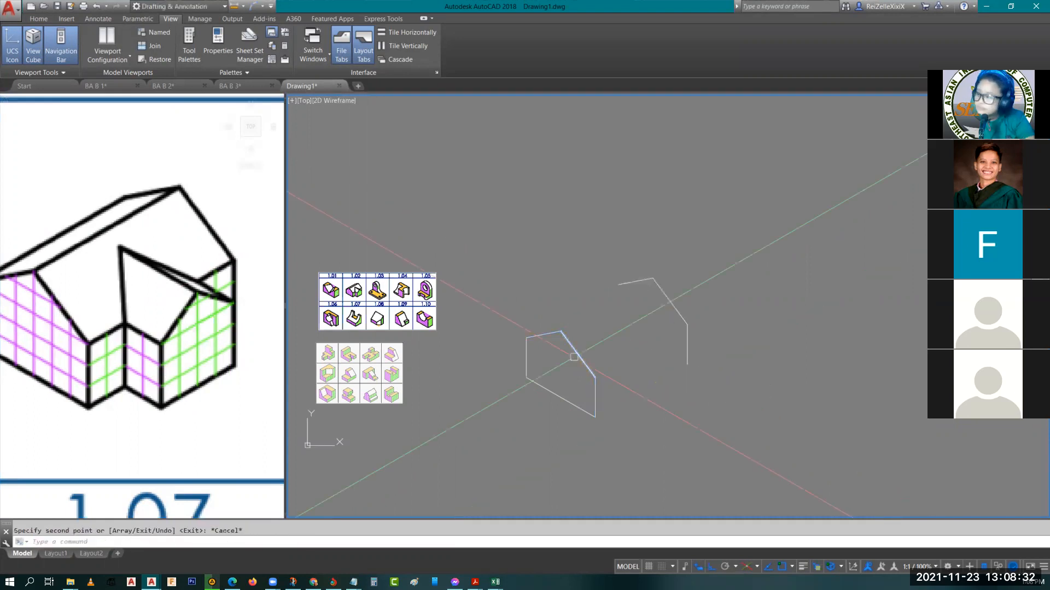
# Draw the left eave line from the front gable's upper-left corner to the matching corner of the rear outline
pyautogui.write('l')
pyautogui.press('Return')
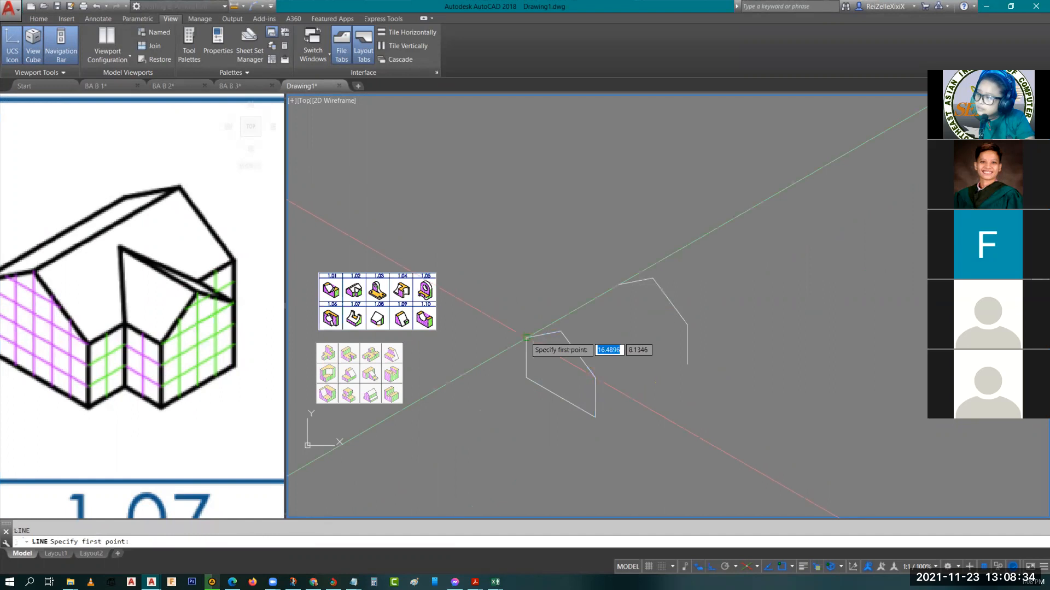
pyautogui.click(526, 338)
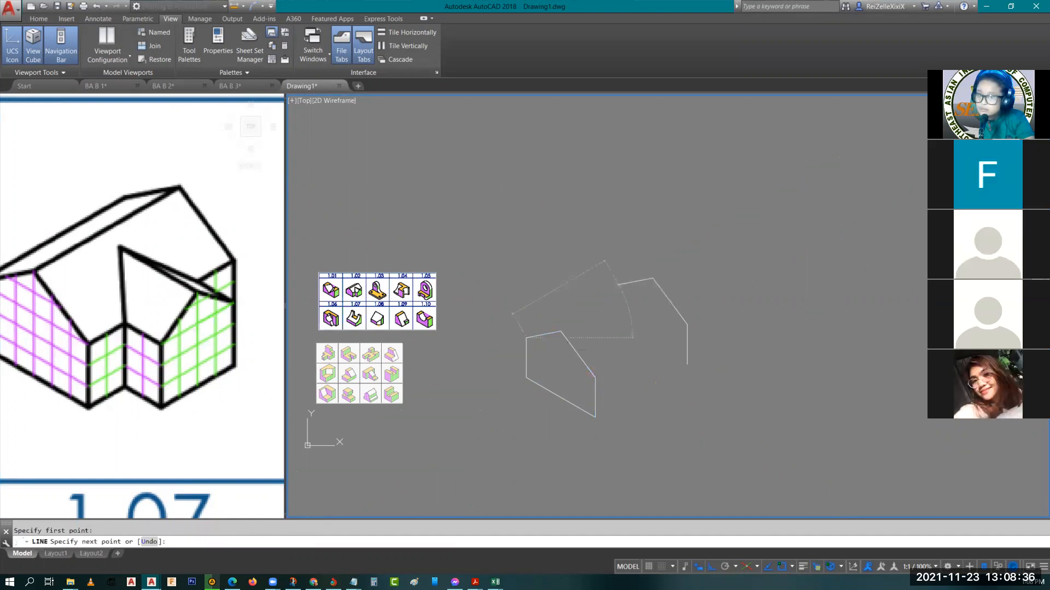
pyautogui.click(618, 284)
pyautogui.press('Escape')
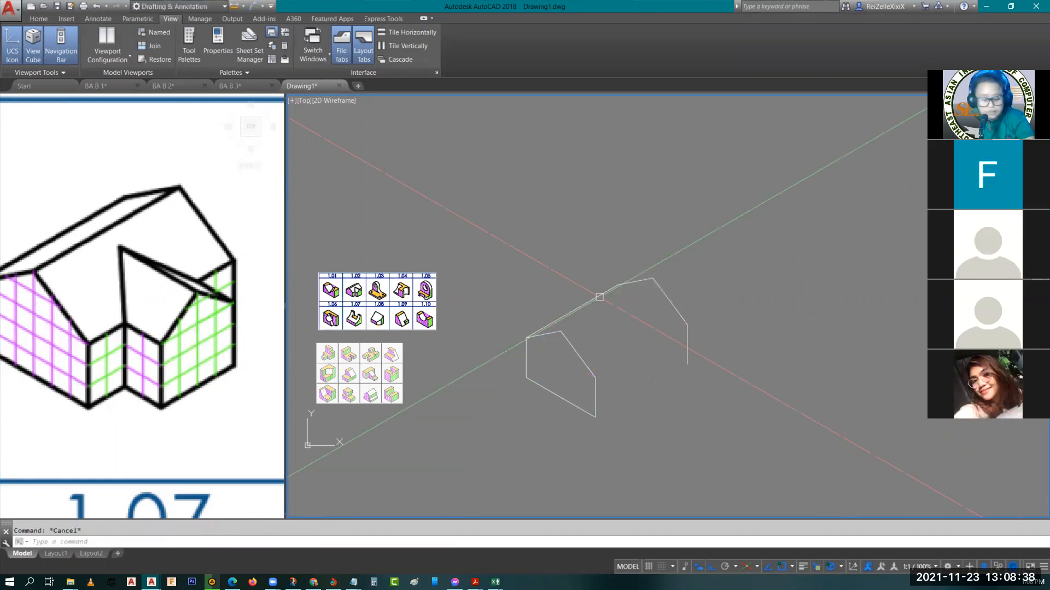
# Copy the left eave line to the roof peak, the right eave and the front bottom corner to complete the house body
pyautogui.click(600, 299)
pyautogui.write('o')
pyautogui.press('Return')
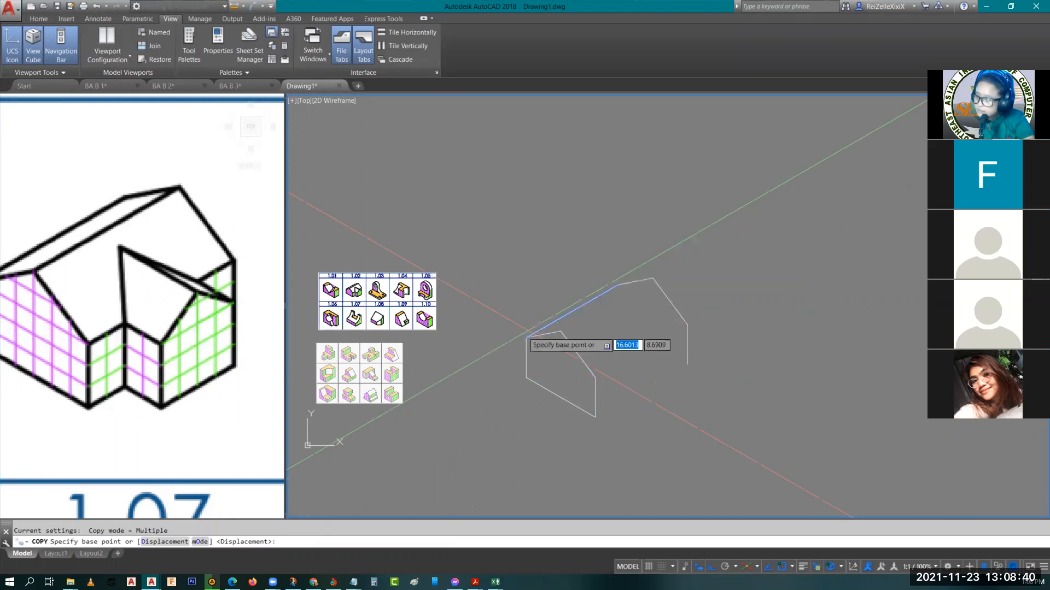
pyautogui.click(527, 338)
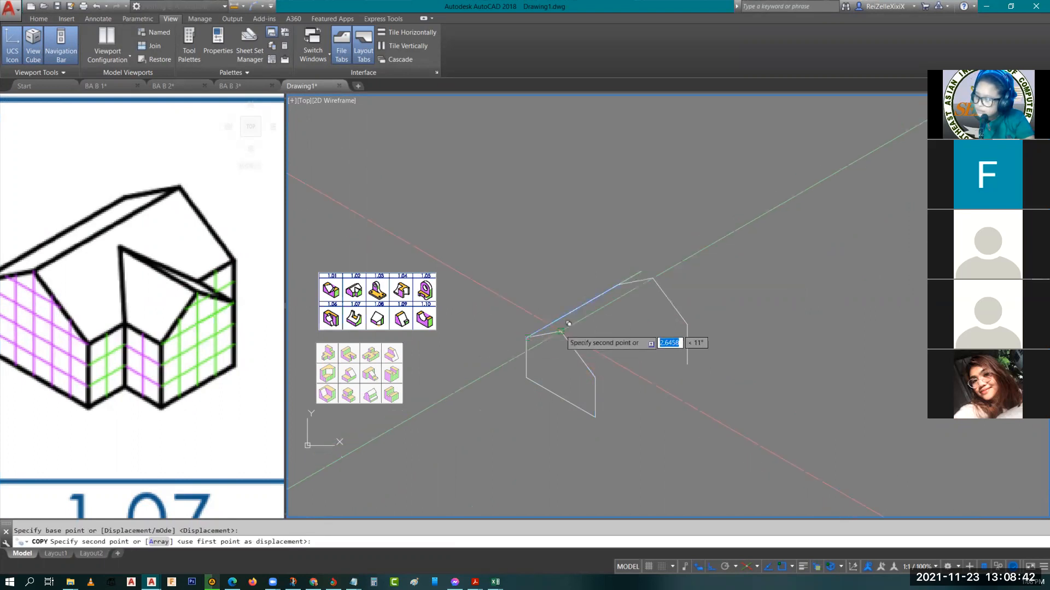
pyautogui.click(560, 330)
pyautogui.click(595, 368)
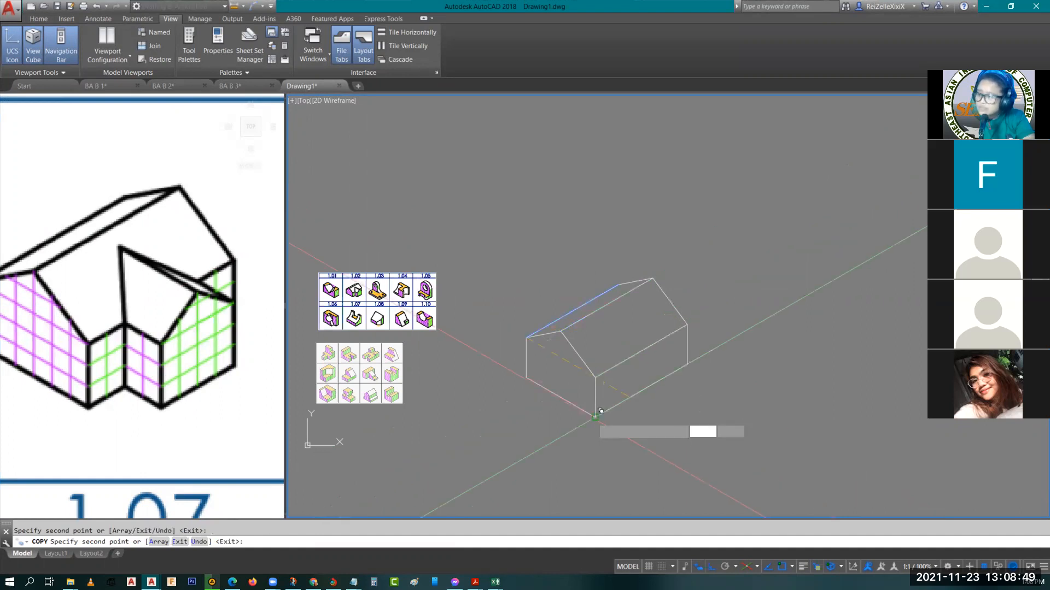
pyautogui.press('Escape')
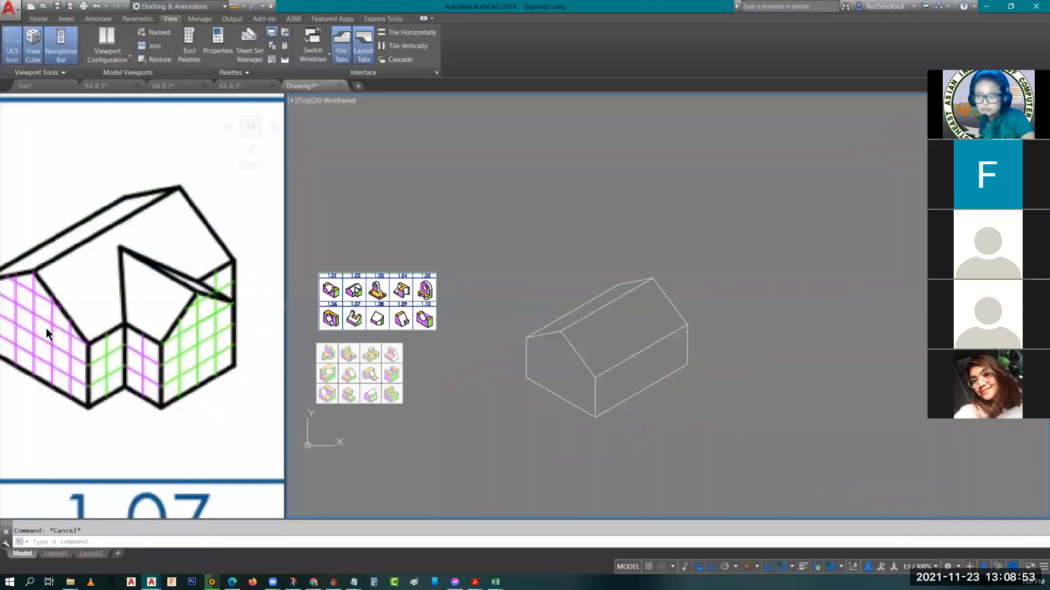
# Examine the grid squares of the projecting front extension in the reference figure and bring the house's long wall into view
pyautogui.click(90, 329)
pyautogui.moveTo(42, 288); pyautogui.dragTo(84, 289, button='middle')
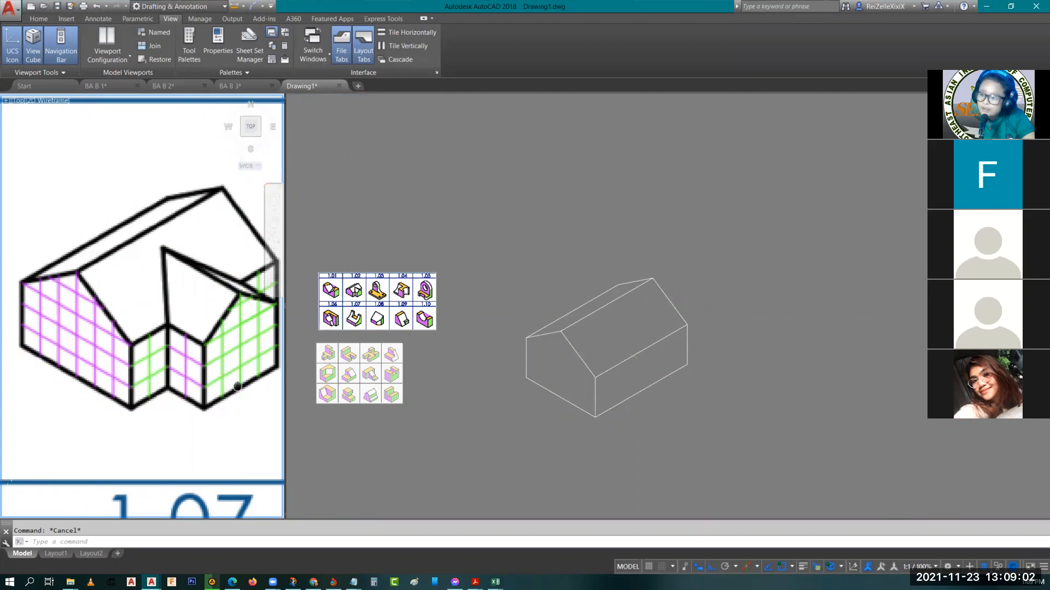
pyautogui.moveTo(238, 387); pyautogui.dragTo(212, 328, button='middle')
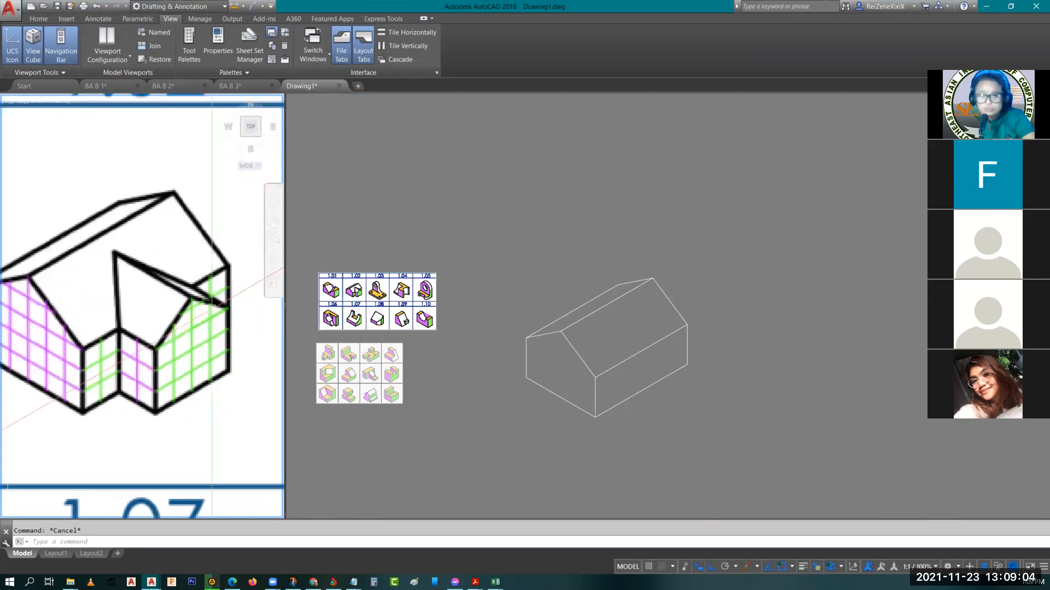
pyautogui.scroll(2, 211, 307)
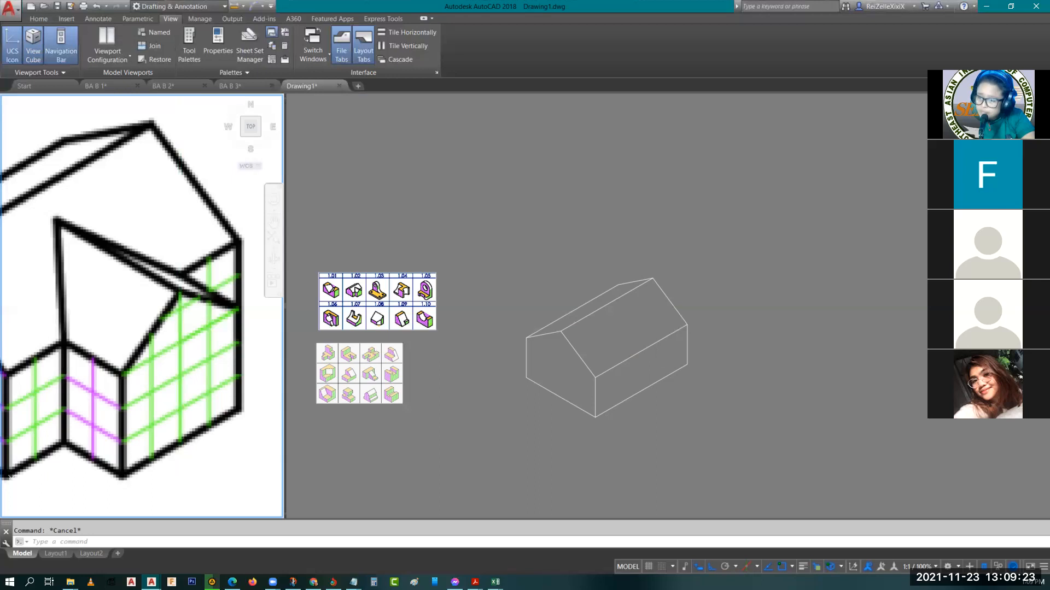
pyautogui.hotkey('ctrl', 'r')
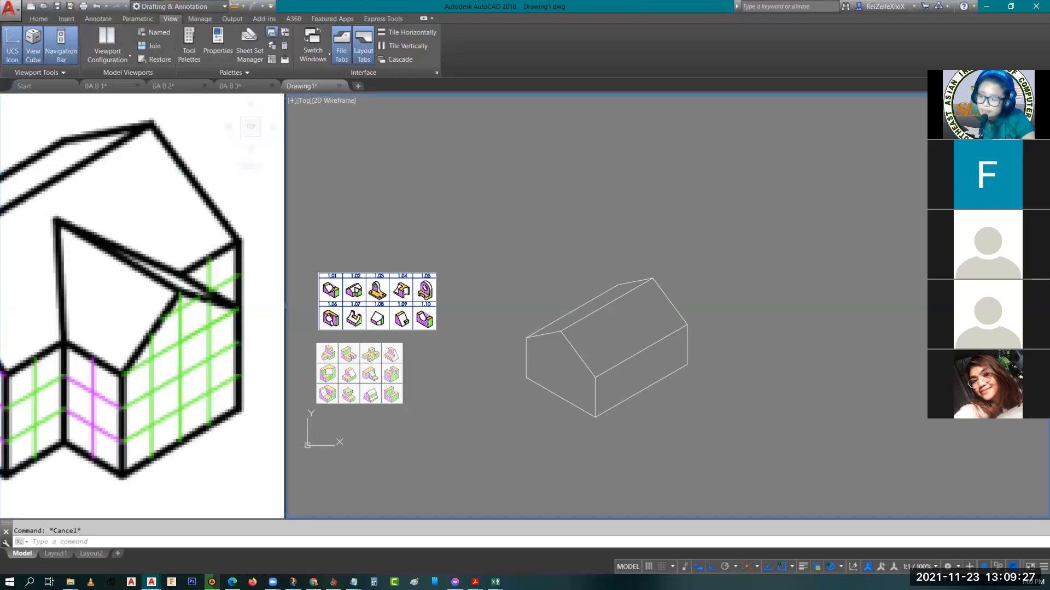
pyautogui.moveTo(646, 403); pyautogui.dragTo(598, 348, button='middle')
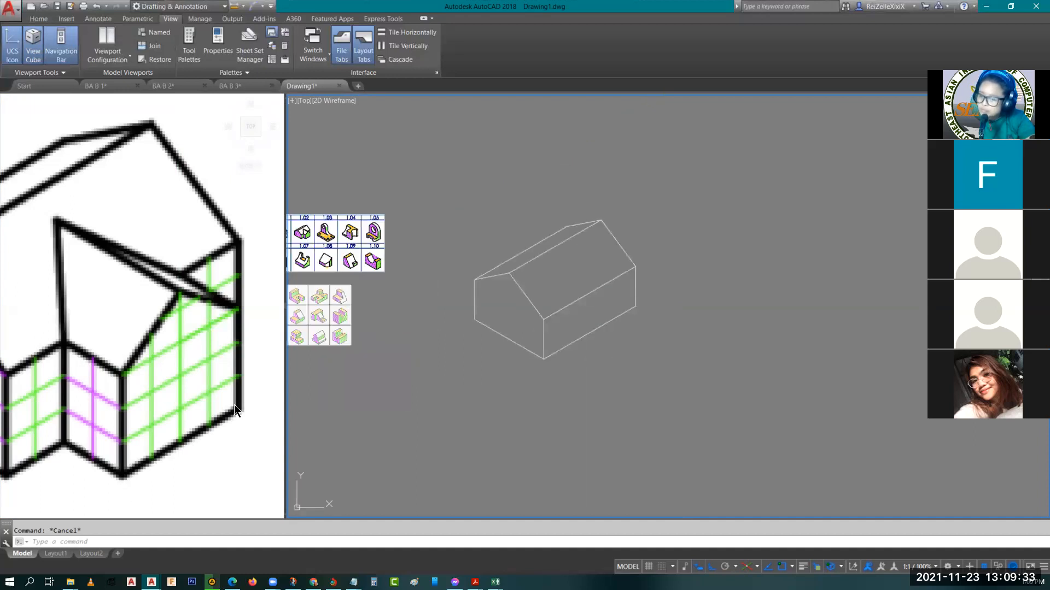
pyautogui.scroll(2, 544, 355)
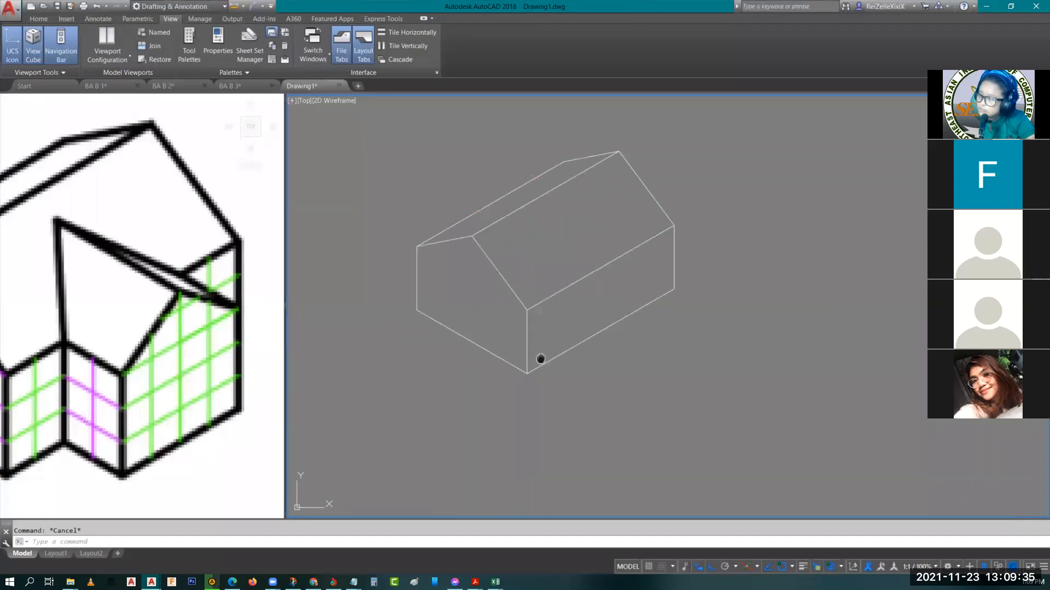
pyautogui.moveTo(542, 358); pyautogui.dragTo(627, 314, button='middle')
# Draw the extension's base from the front bottom corner: 2 units along the long wall, 2 units outward, and 4 units parallel to the wall
pyautogui.write('l')
pyautogui.press('Return')
pyautogui.click(612, 333)
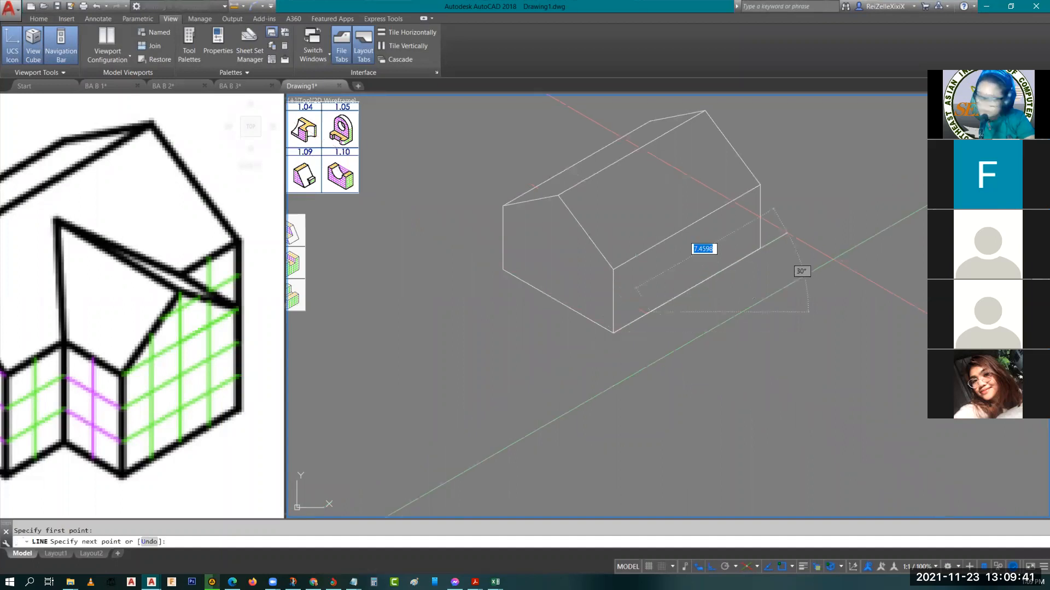
pyautogui.write('2')
pyautogui.press('Return')
pyautogui.write('2')
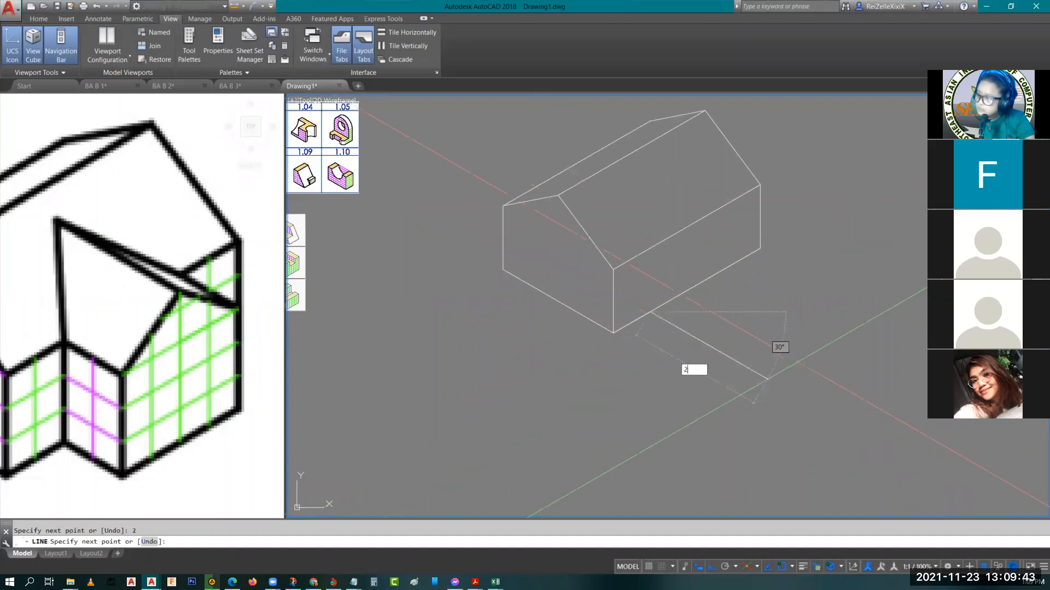
pyautogui.press('Return')
pyautogui.write('4')
pyautogui.press('Return')
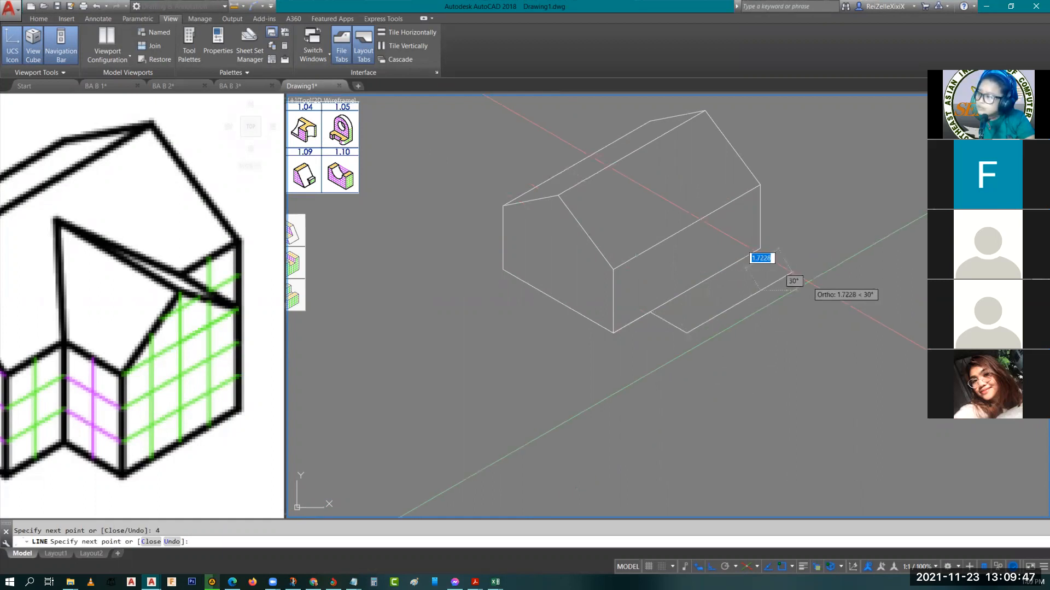
pyautogui.press('Escape')
# Draw a vertical line 4.5 units up from the midpoint of the extension's 4-unit base line
pyautogui.scroll(2, 709, 292)
pyautogui.write('l')
pyautogui.press('Return')
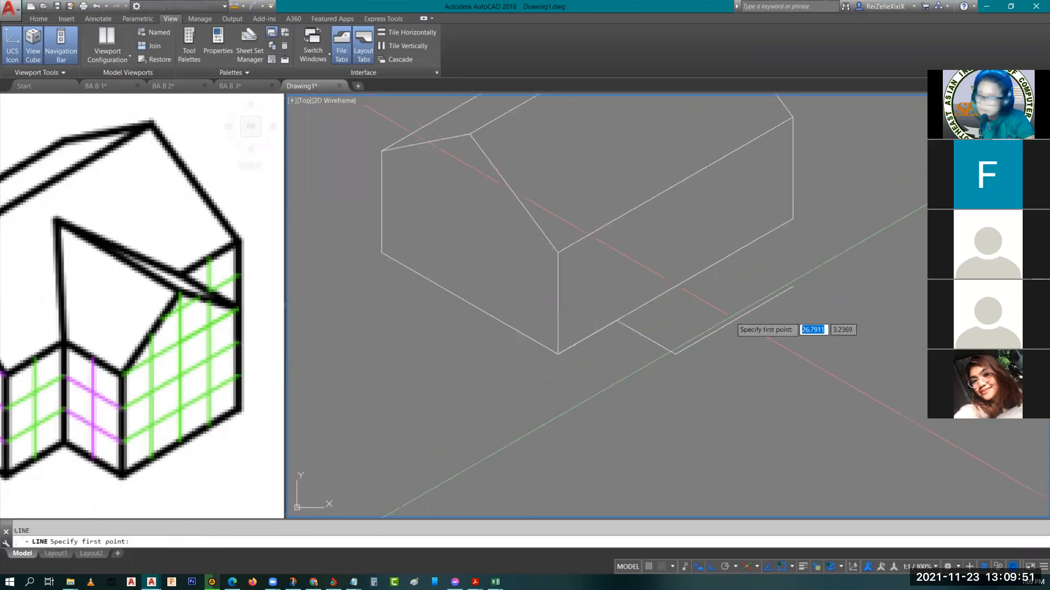
pyautogui.click(734, 322)
pyautogui.press('F5')
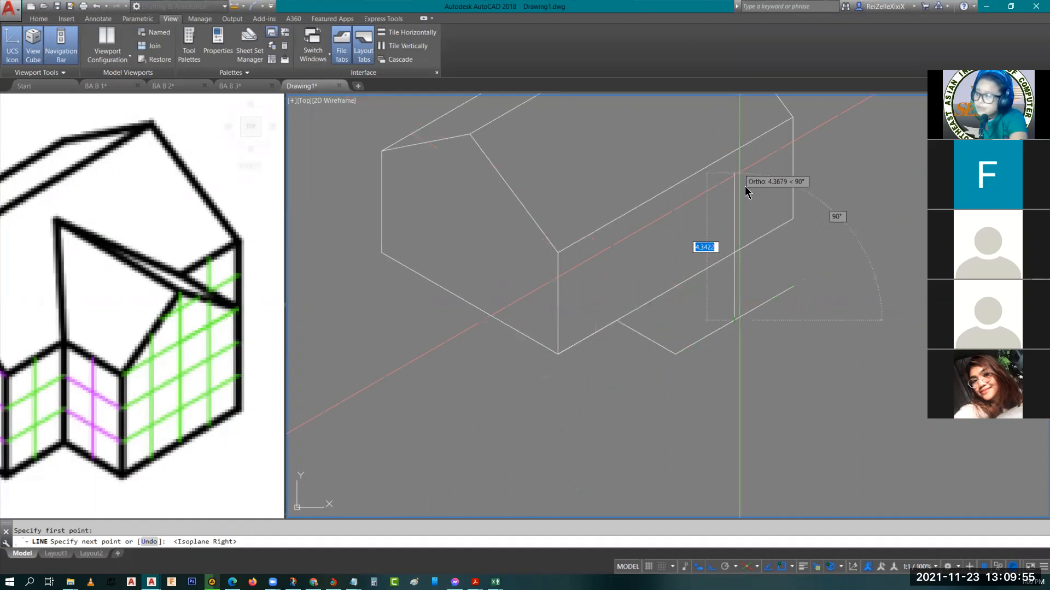
pyautogui.write('4.5')
pyautogui.press('Return')
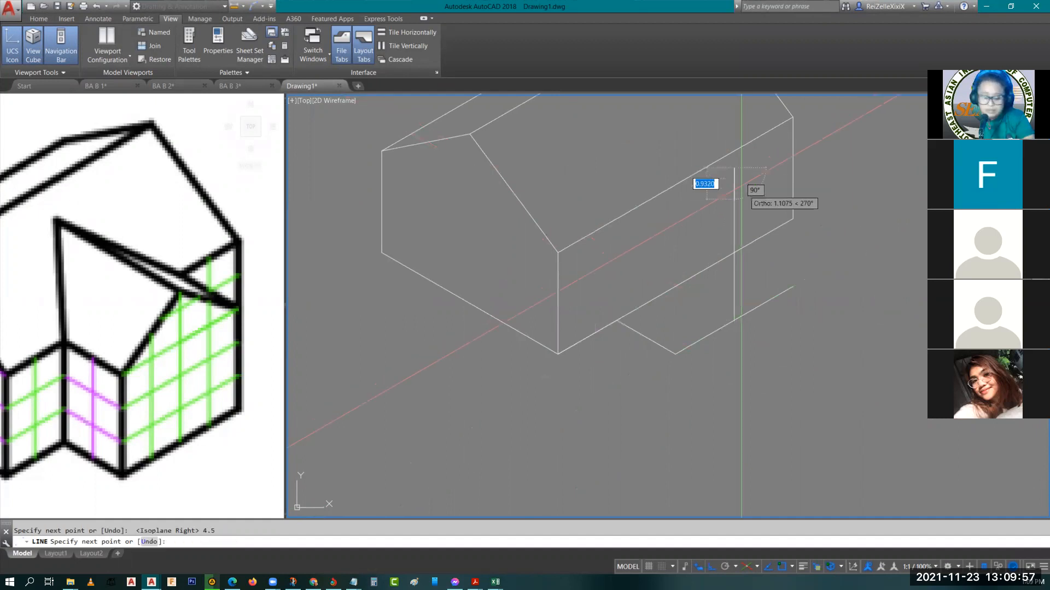
# Continue with the extension's ridge line from the vertical's top back along 150°, extending past the house roof
pyautogui.press('F5')
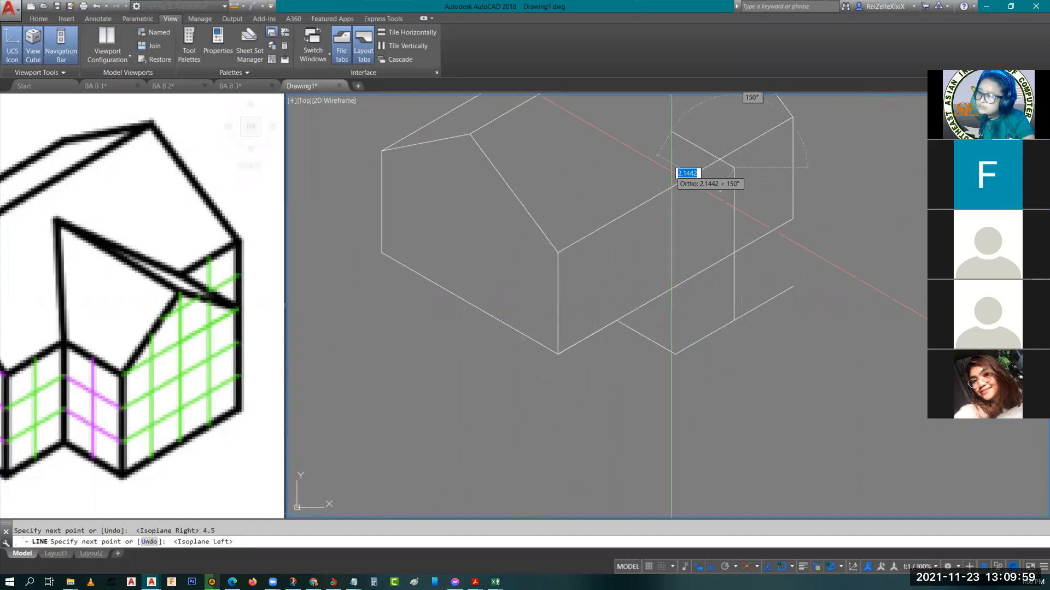
pyautogui.scroll(-2, 672, 170)
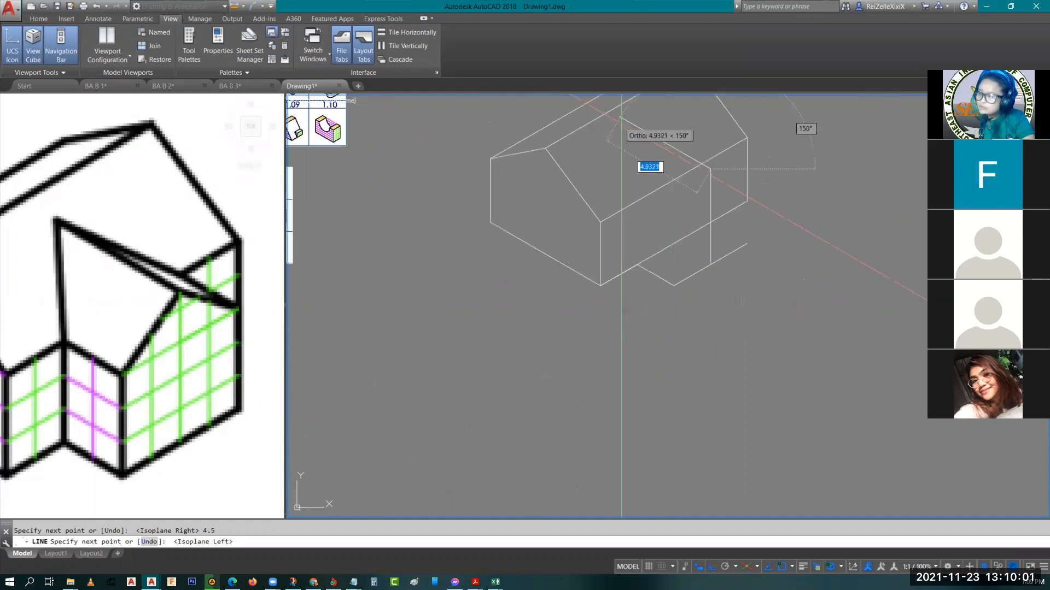
pyautogui.moveTo(631, 213); pyautogui.dragTo(575, 412, button='middle')
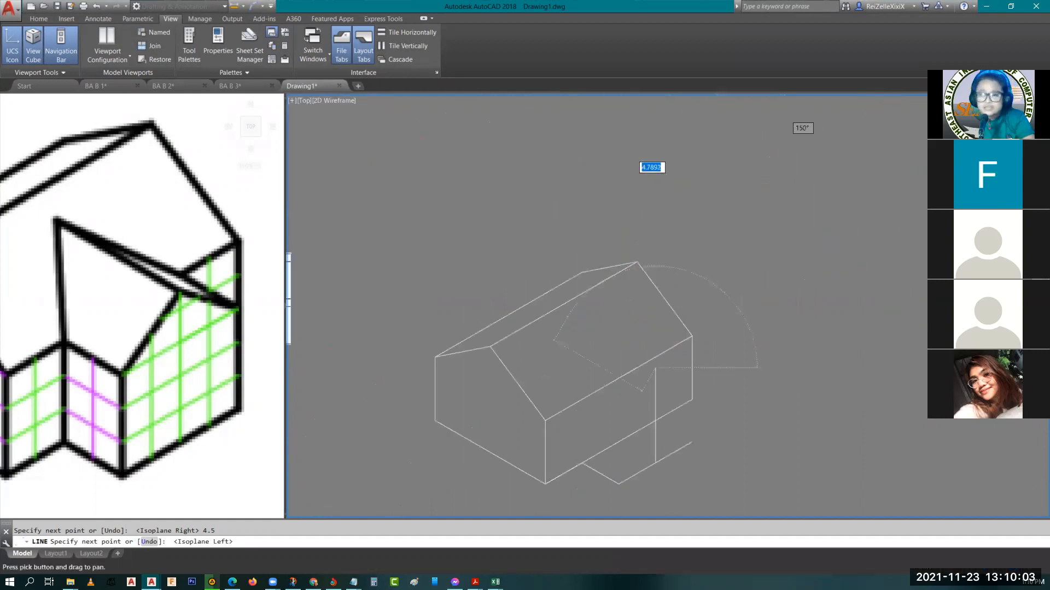
pyautogui.click(401, 222)
pyautogui.press('Escape')
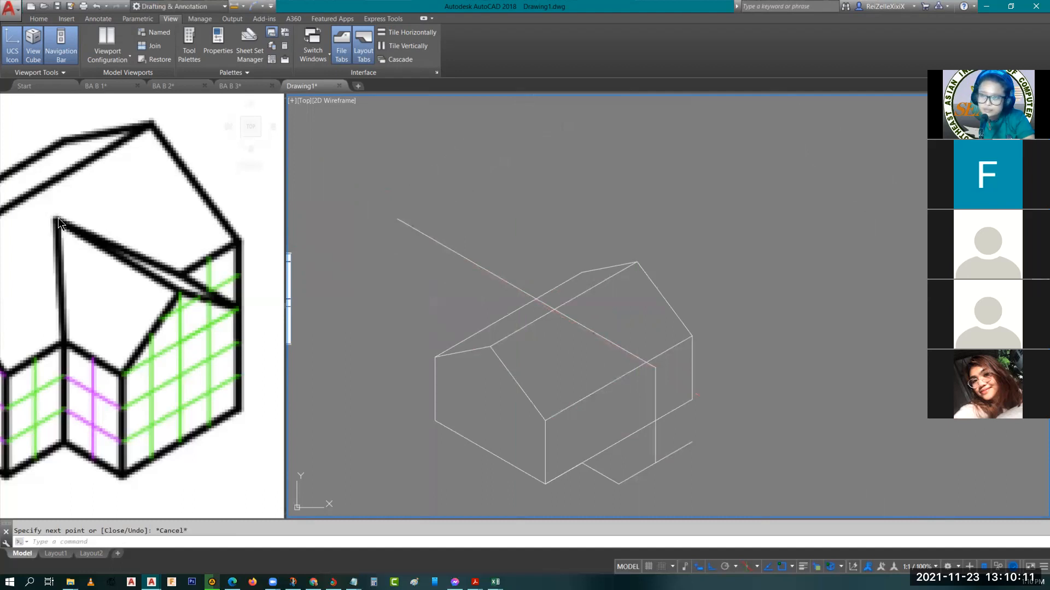
# Copy the front gable's right slope 4 units along the 30° ridge direction onto the house roof
pyautogui.click(505, 366)
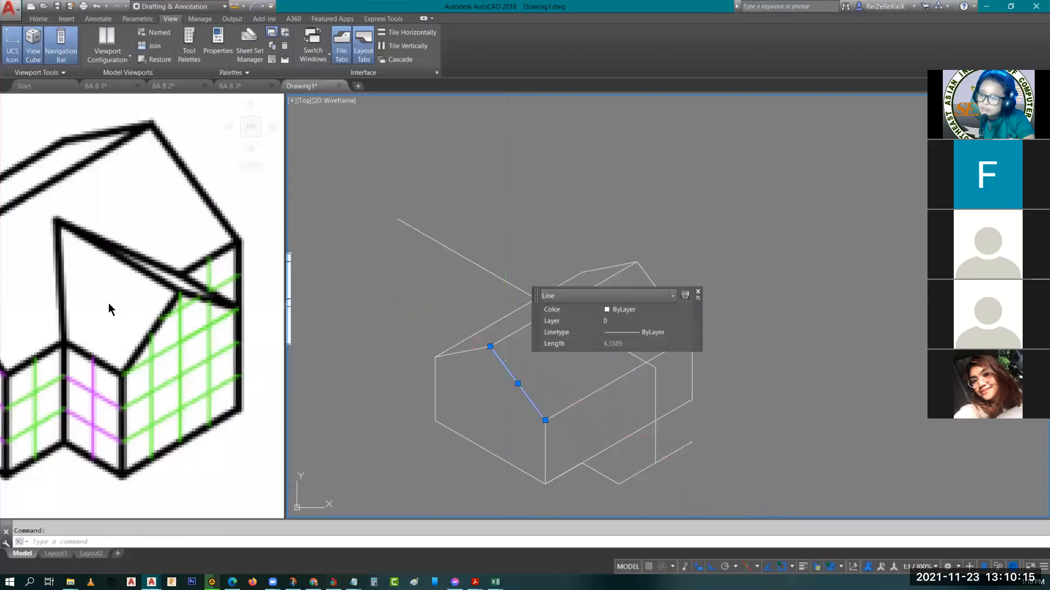
pyautogui.press('Escape')
pyautogui.moveTo(151, 355); pyautogui.dragTo(139, 348, button='middle')
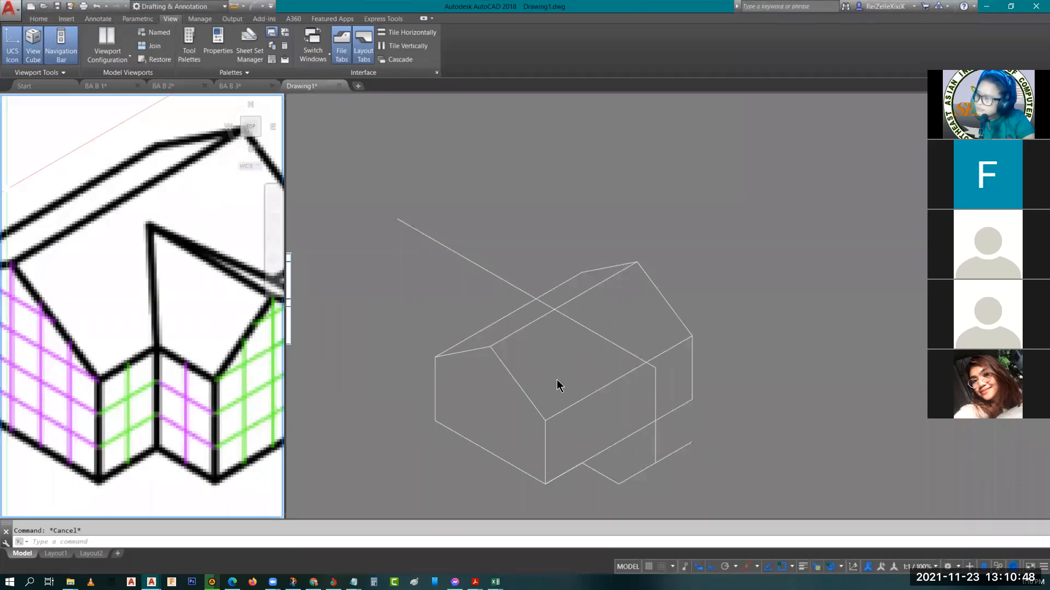
pyautogui.click(516, 381)
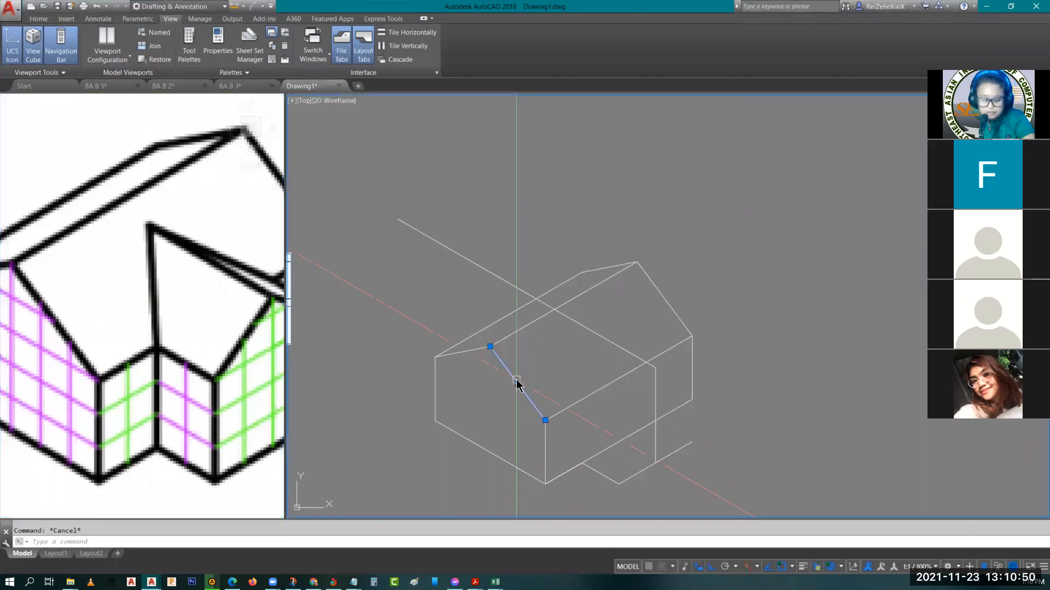
pyautogui.write('co')
pyautogui.press('Return')
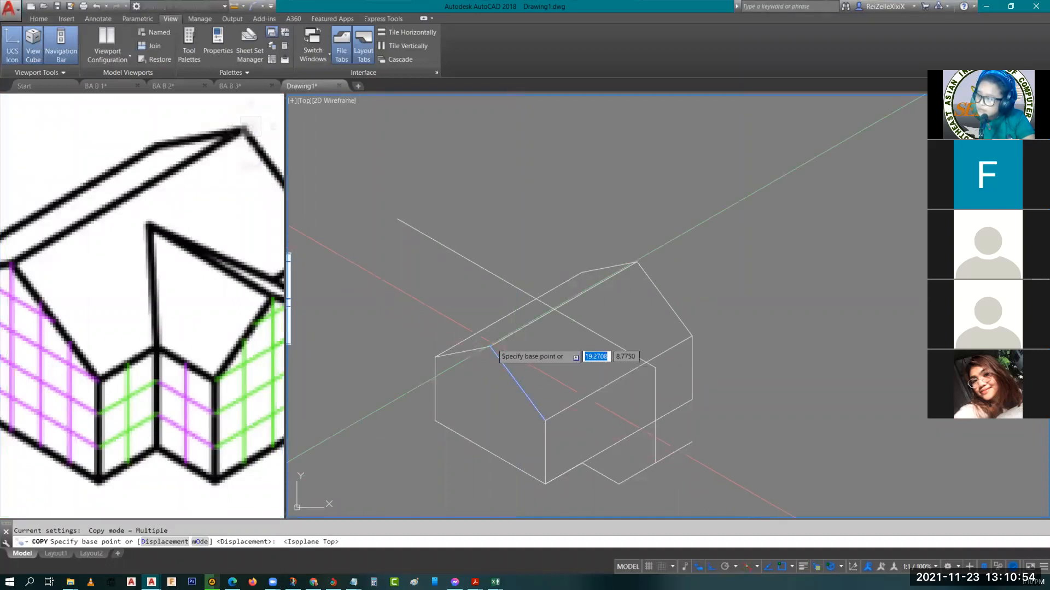
pyautogui.click(602, 277)
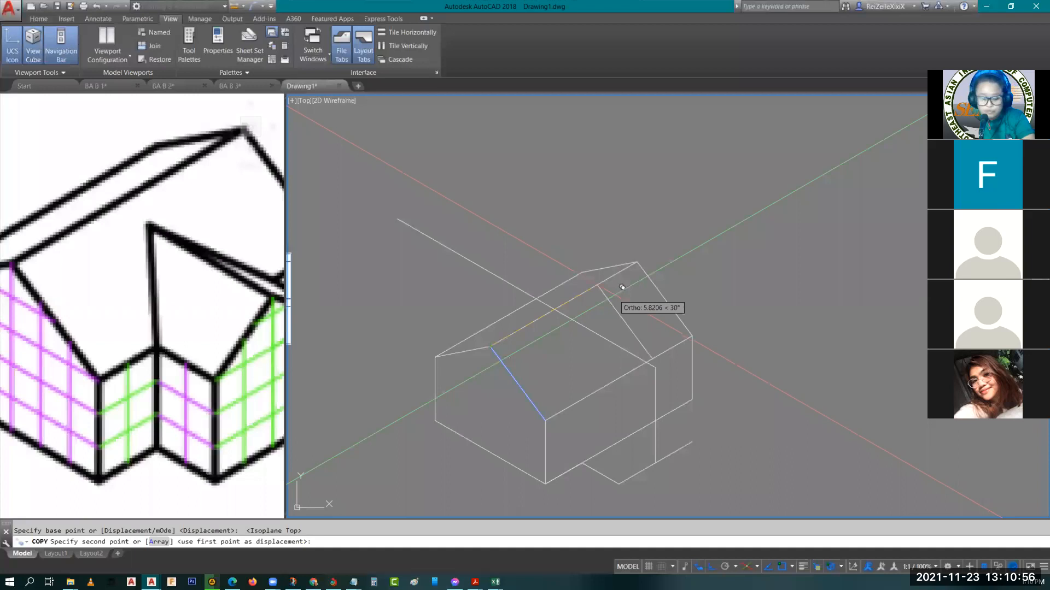
pyautogui.write('4')
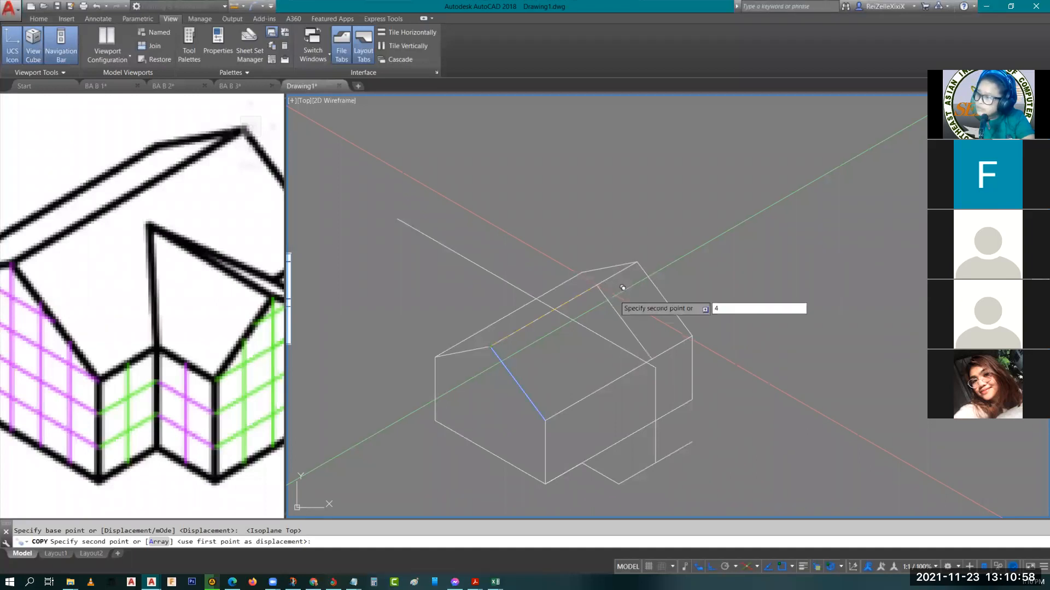
pyautogui.press('Return')
pyautogui.press('Escape')
# Trim the copied slope and the extension's ridge line beyond their intersection, and erase the leftover ridge segment behind the roof
pyautogui.scroll(2, 580, 313)
pyautogui.press('Escape')
pyautogui.scroll(4, 573, 318)
pyautogui.scroll(-4, 523, 309)
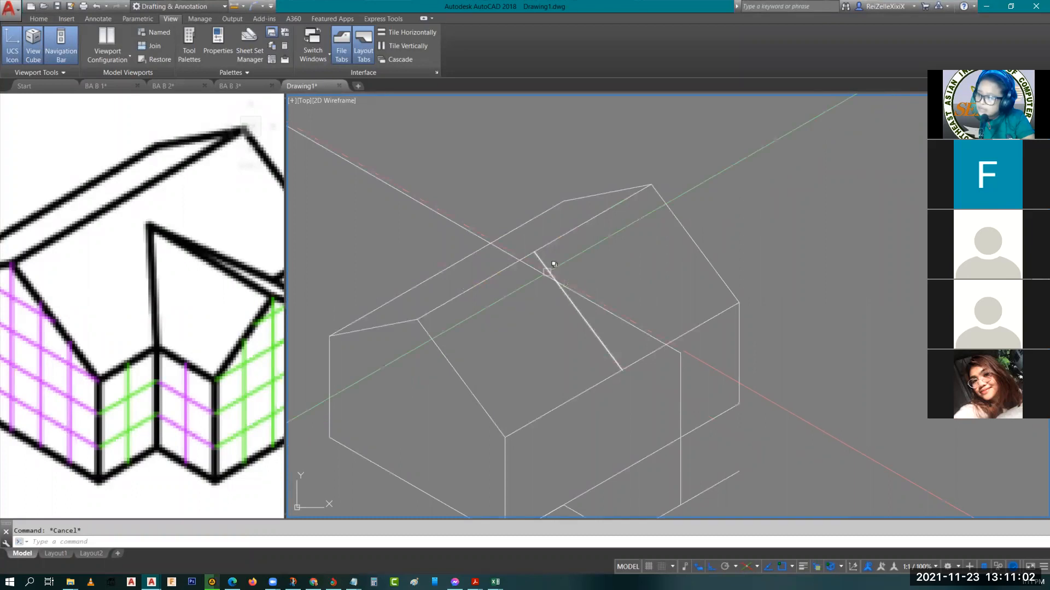
pyautogui.write('tr')
pyautogui.press('Return')
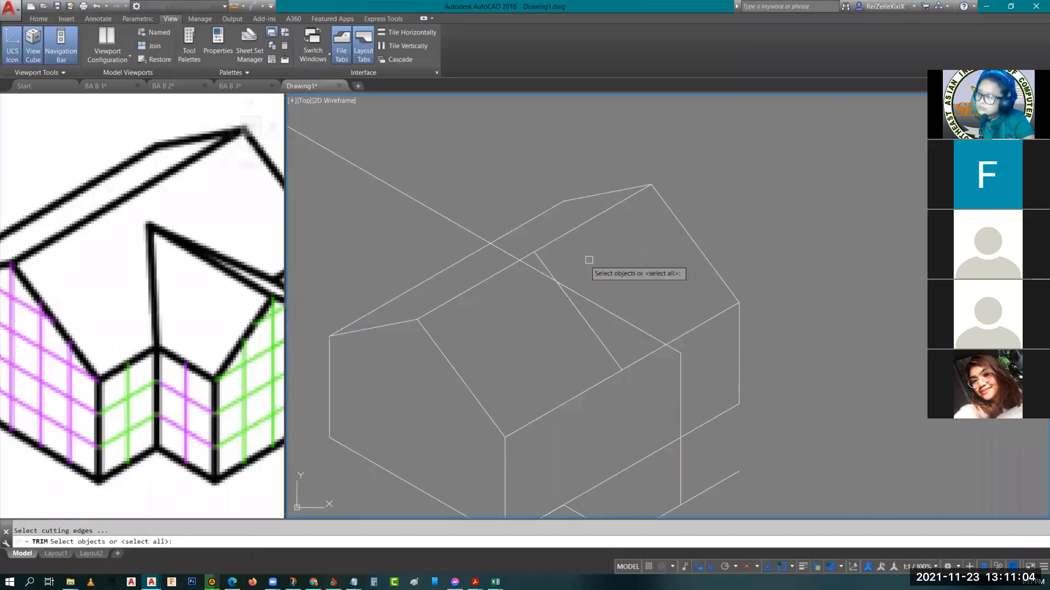
pyautogui.press('Return')
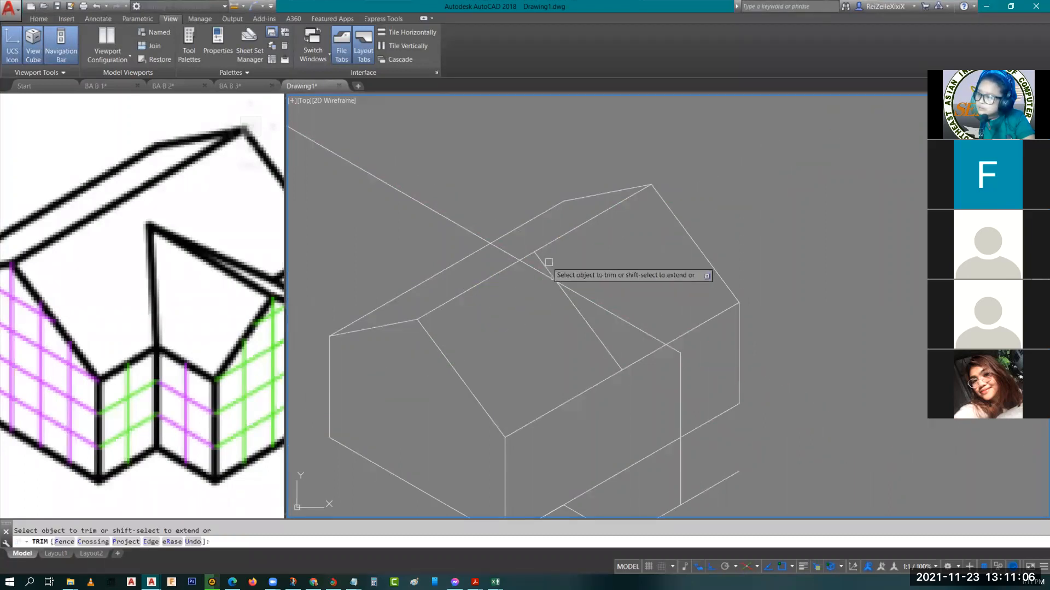
pyautogui.click(543, 262)
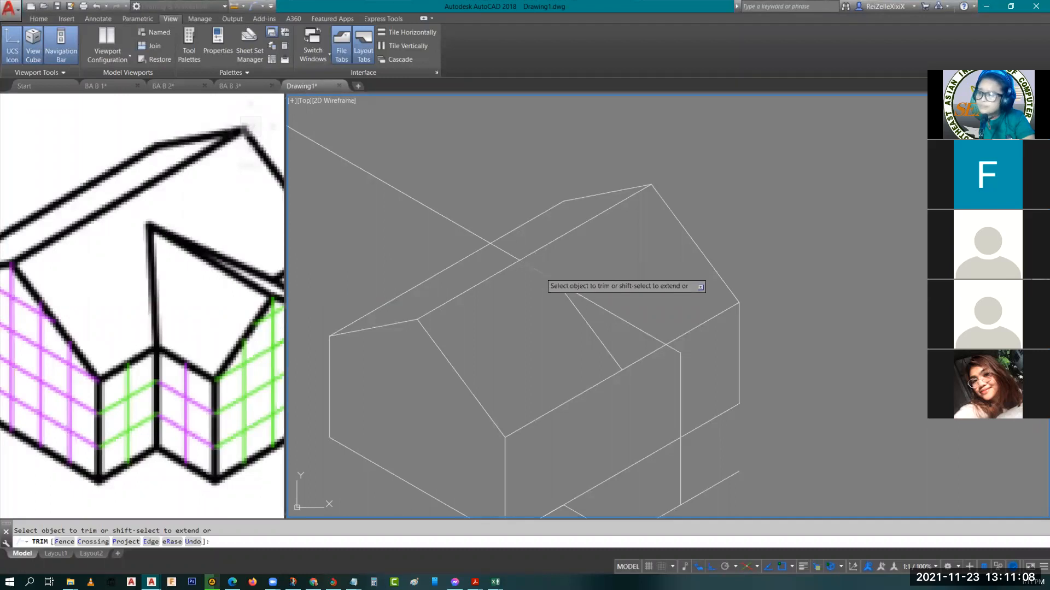
pyautogui.press('Escape')
pyautogui.click(439, 217)
pyautogui.press('Delete')
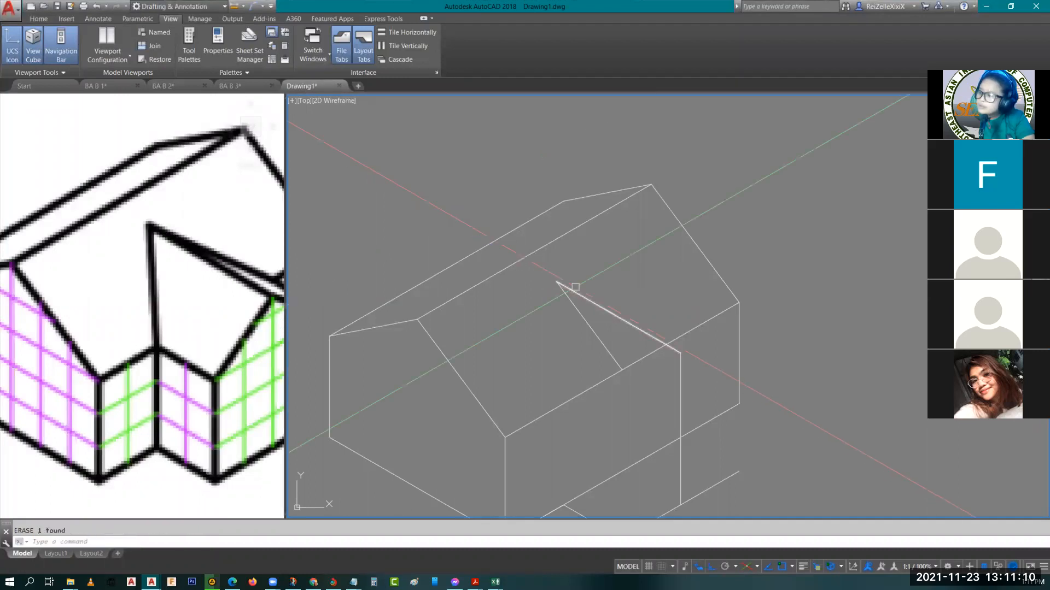
# Draw the extension's inner vertical corner 3 units up from the long wall's base, and join its top to the extension's apex on the roof
pyautogui.scroll(-1, 576, 287)
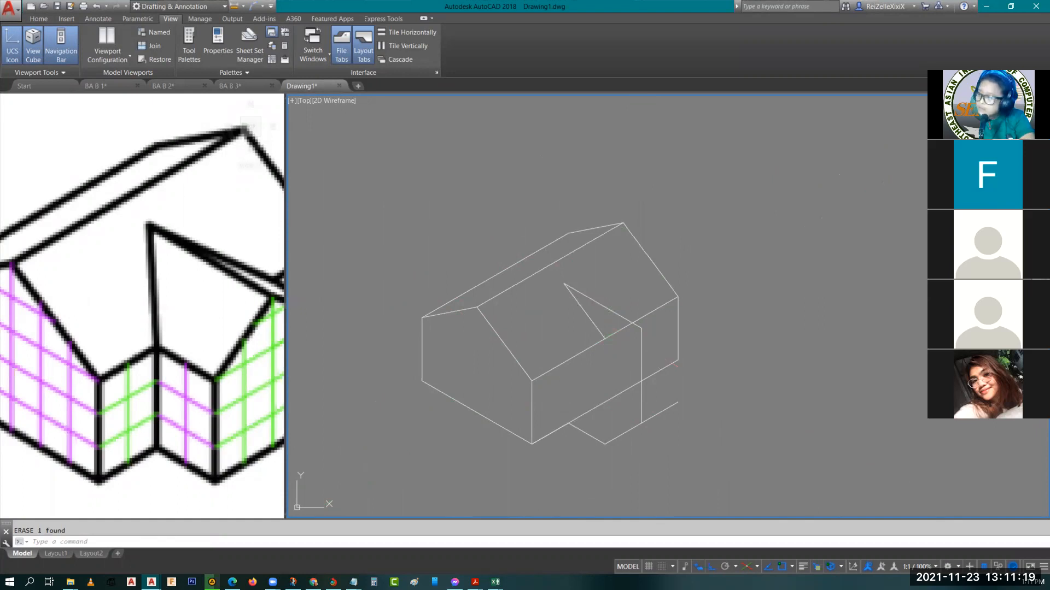
pyautogui.press('F5')
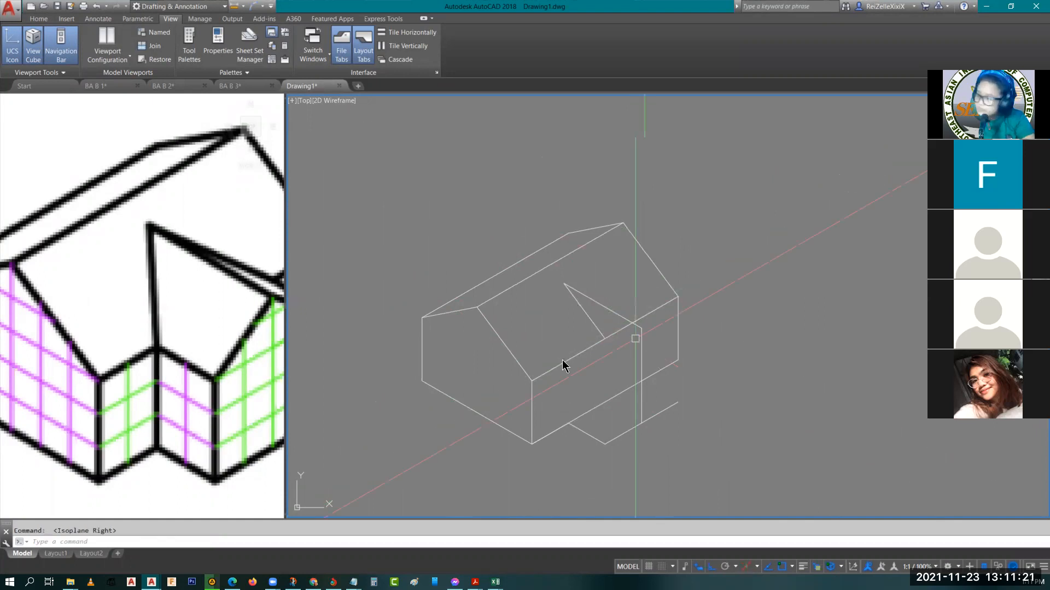
pyautogui.write('l')
pyautogui.press('Return')
pyautogui.click(568, 422)
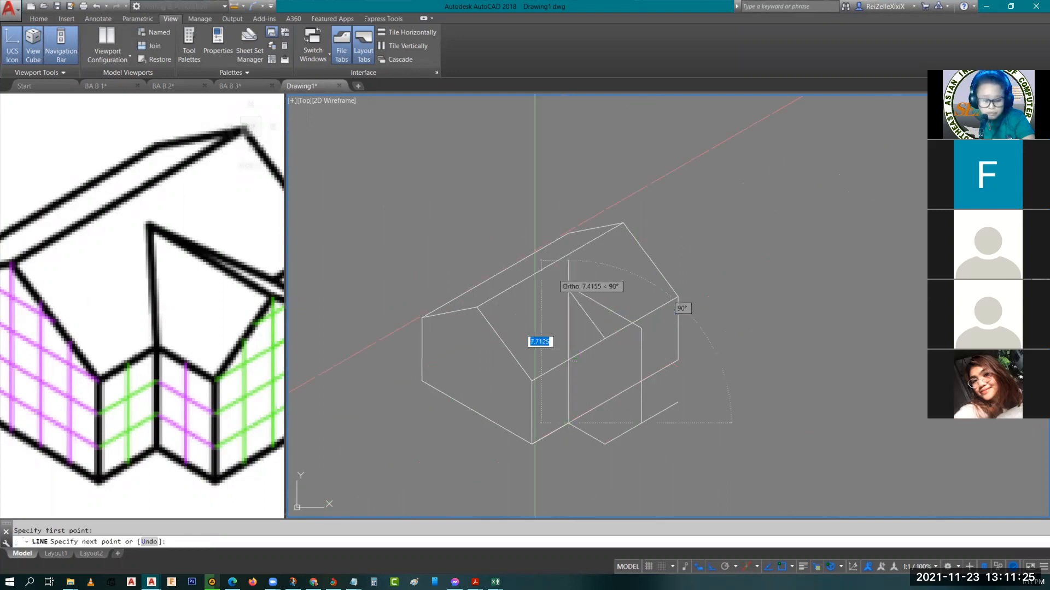
pyautogui.write('2')
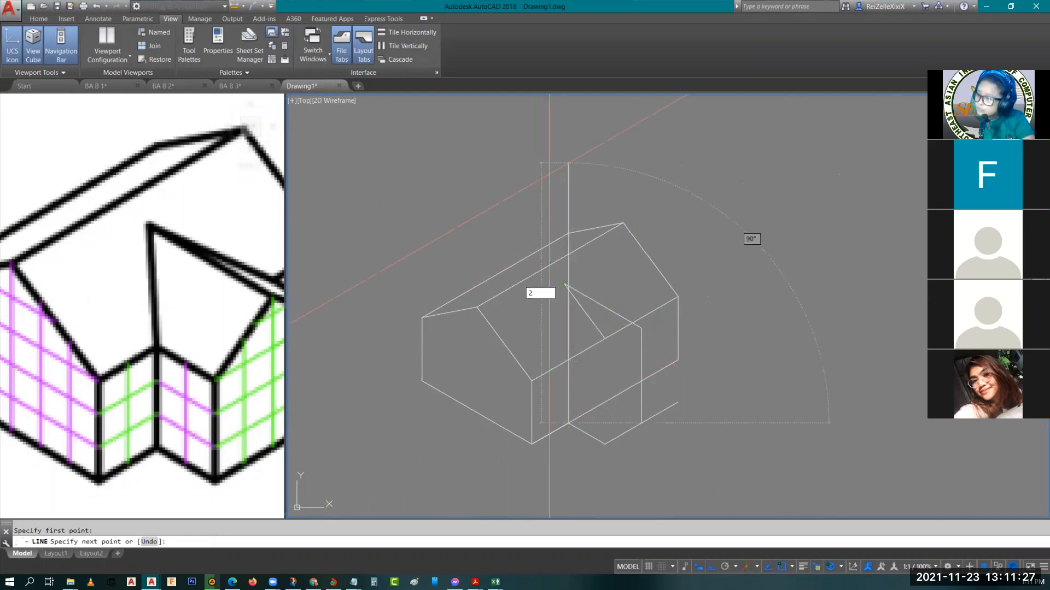
pyautogui.press('Return')
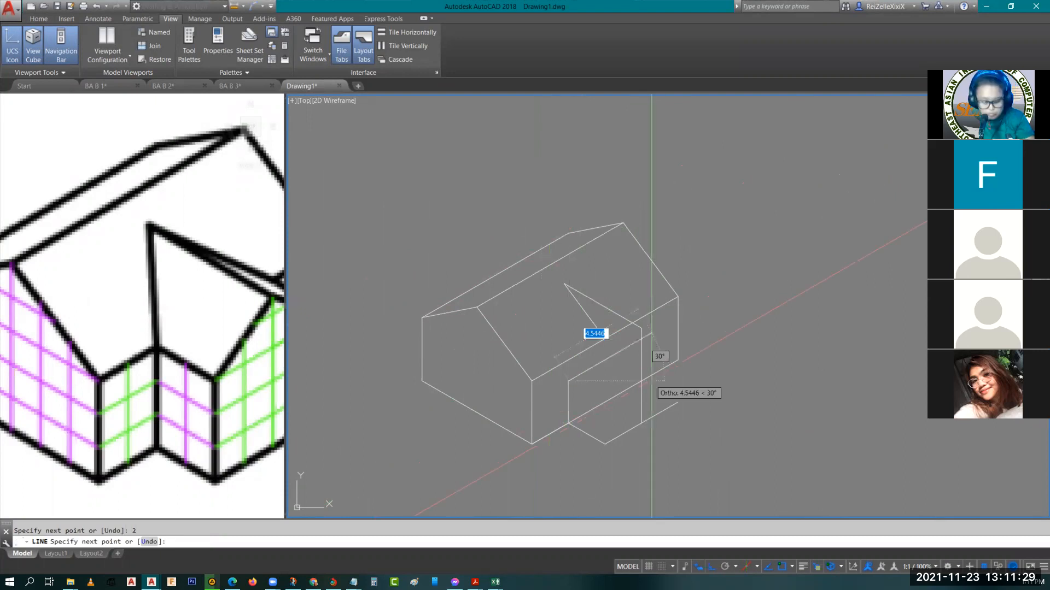
pyautogui.hotkey('ctrl', 'z')
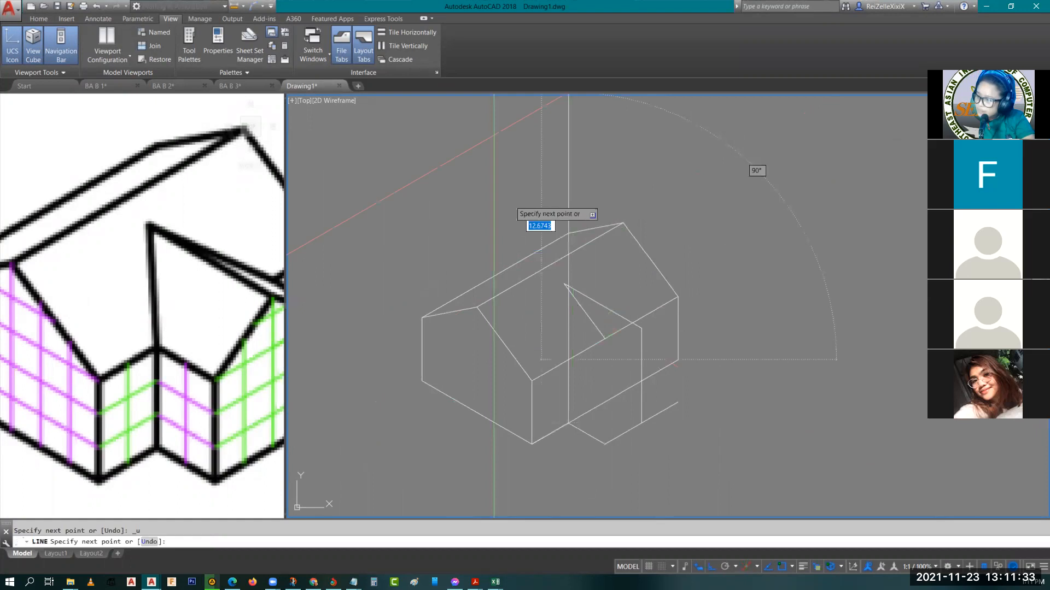
pyautogui.write('3')
pyautogui.press('Return')
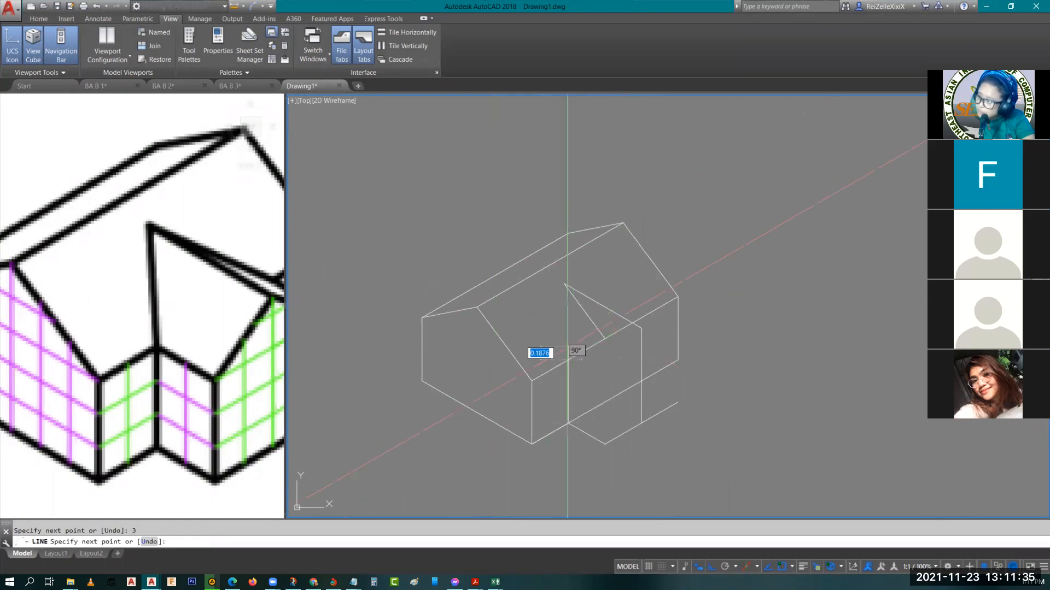
pyautogui.click(565, 281)
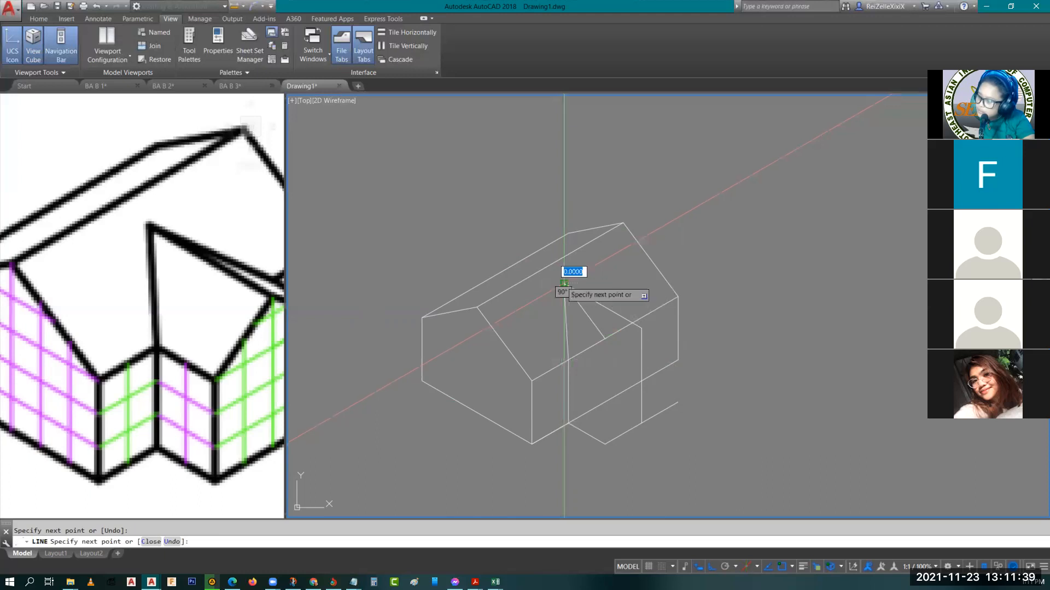
pyautogui.press('Escape')
# Erase the copied slope line running from the extension's apex down to the house eave
pyautogui.click(585, 312)
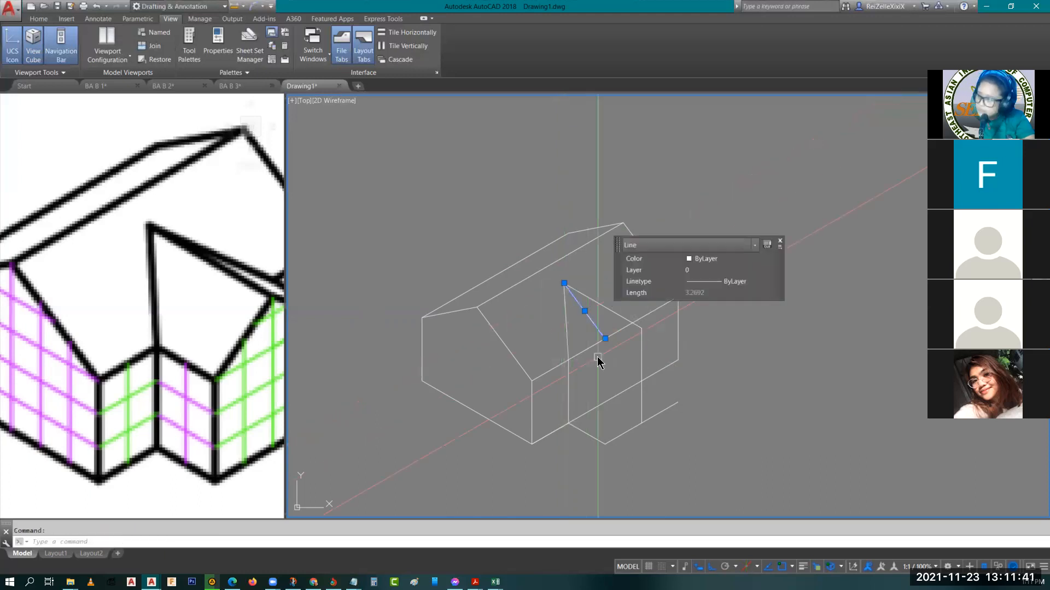
pyautogui.press('Delete')
pyautogui.press('Escape')
# Draw the extension's left eave 2 units outward at 330° from the inner corner's top, and join it to the ridge's front end
pyautogui.moveTo(629, 363); pyautogui.dragTo(623, 316, button='middle')
pyautogui.write('l')
pyautogui.press('Return')
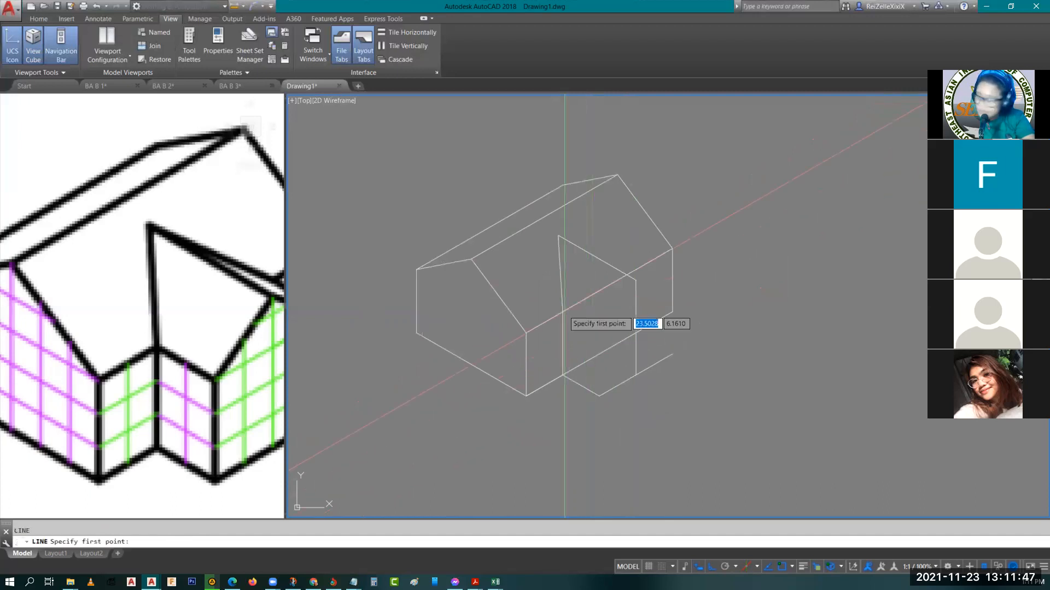
pyautogui.click(563, 310)
pyautogui.press('F5')
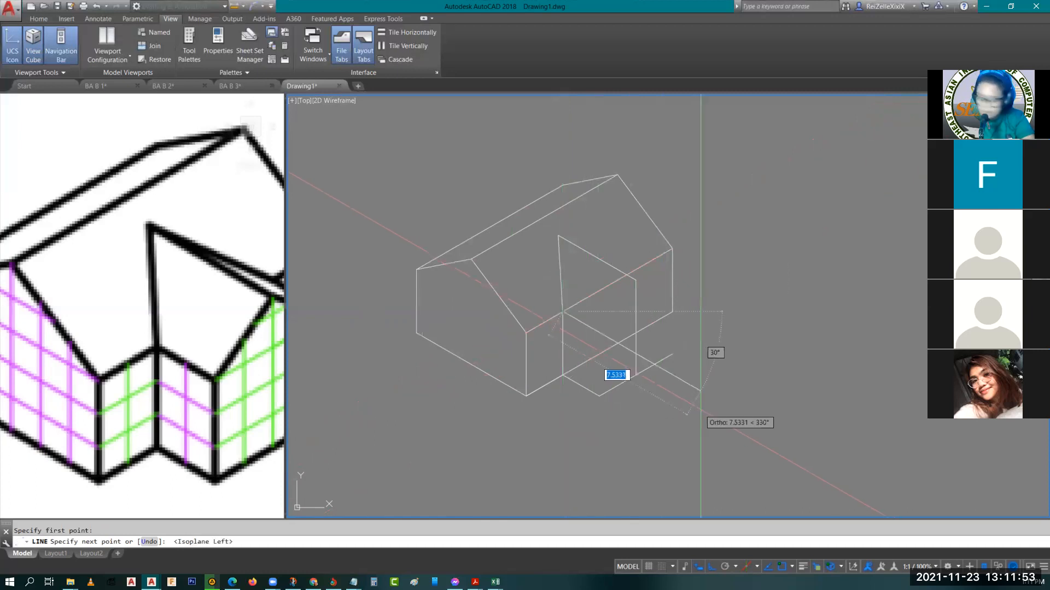
pyautogui.press('Return')
pyautogui.write('l')
pyautogui.press('Return')
pyautogui.click(563, 312)
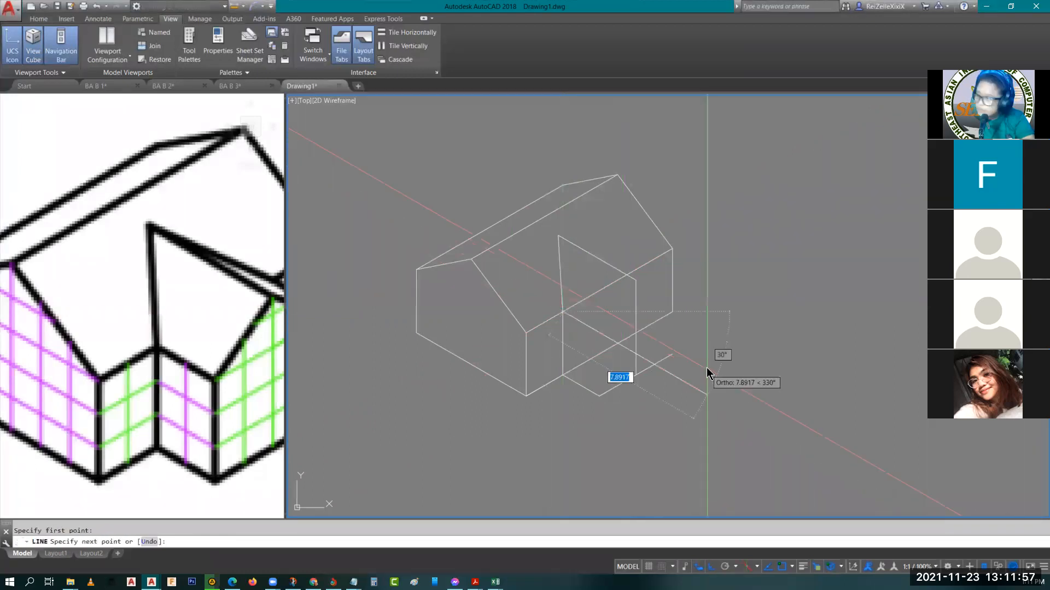
pyautogui.write('2')
pyautogui.press('Return')
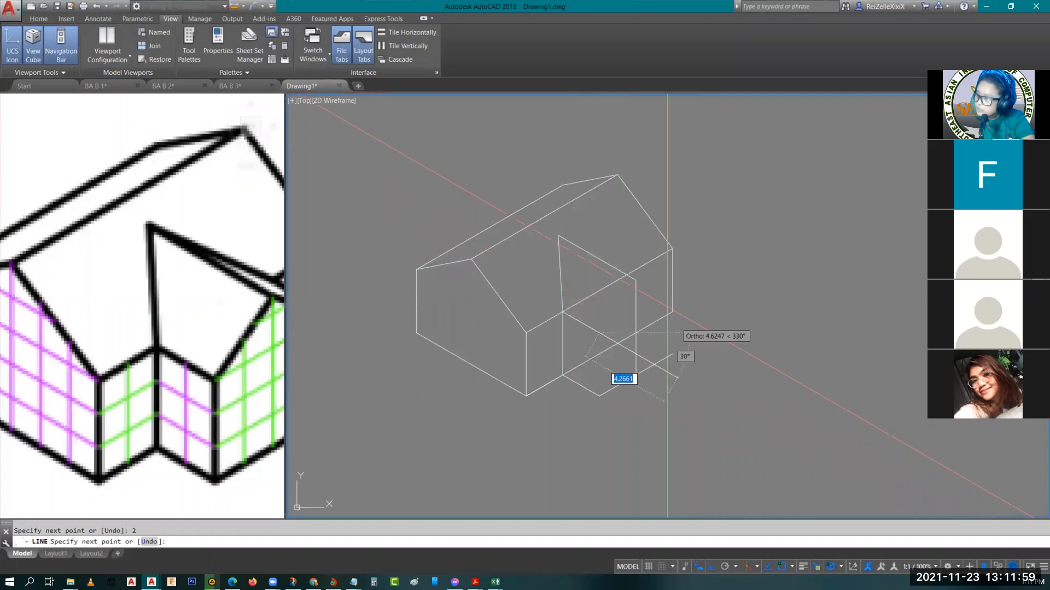
pyautogui.click(641, 287)
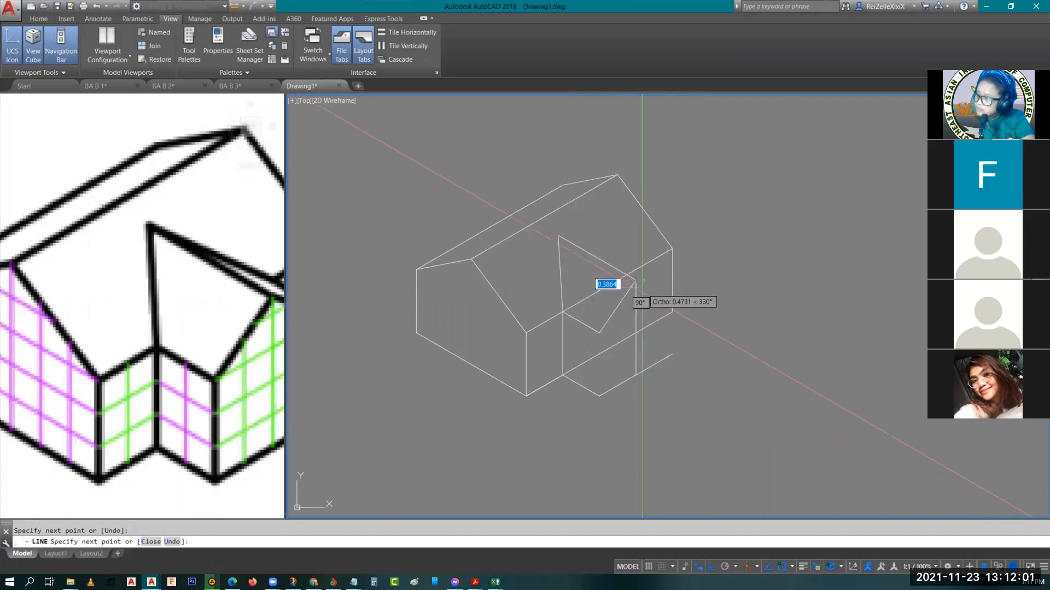
# Draw the extension's front vertical corner from the left eave's outer end down to the base
pyautogui.press('Return')
pyautogui.press('Return')
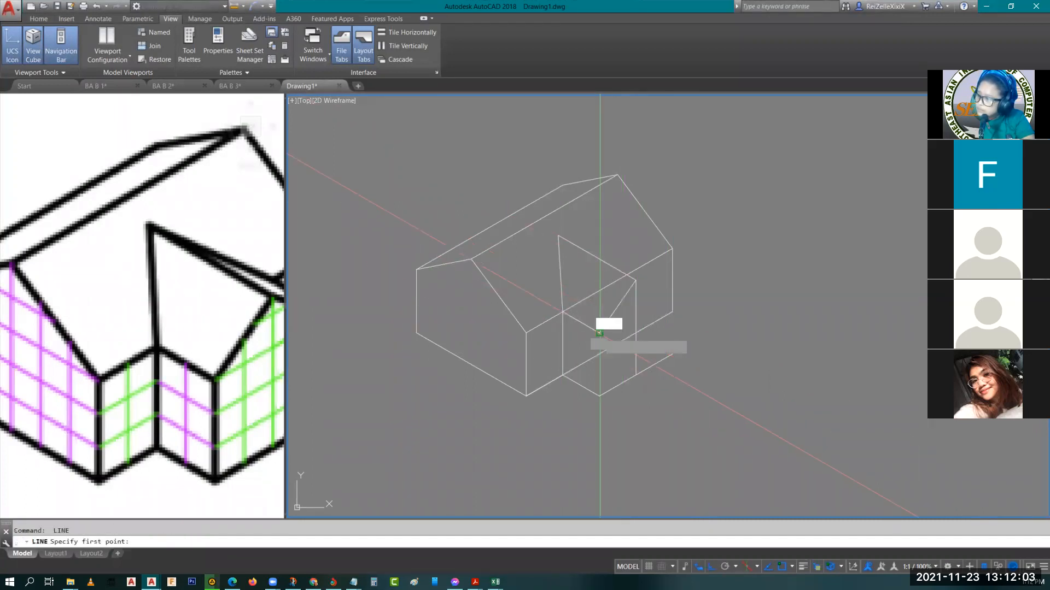
pyautogui.click(600, 333)
pyautogui.press('Escape')
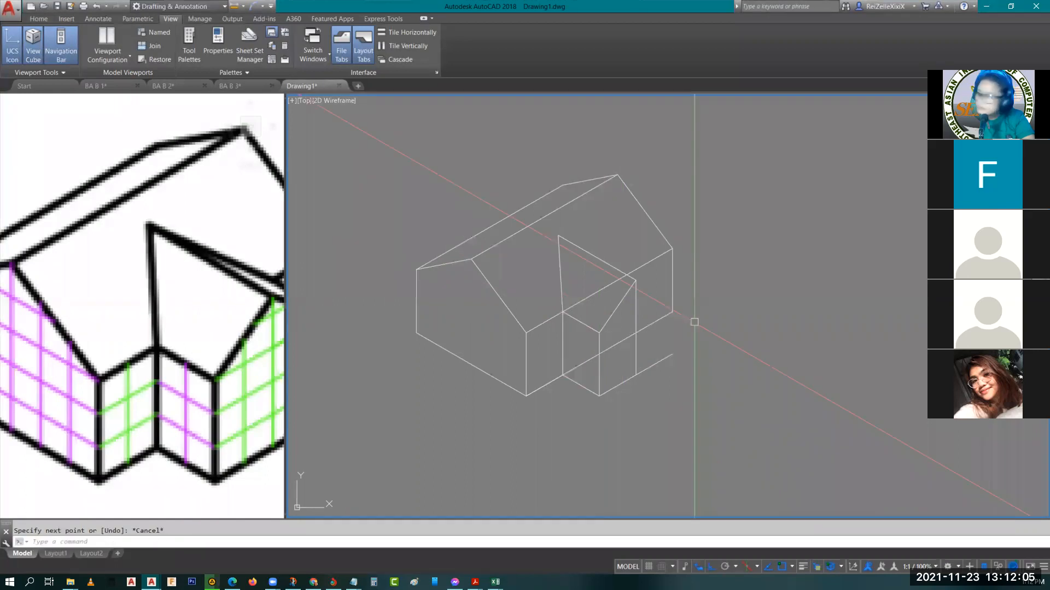
# Draw the extension's right vertical corner 3 units up from the base's end, and join its top to the ridge's front end
pyautogui.moveTo(685, 315); pyautogui.dragTo(680, 354, button='middle')
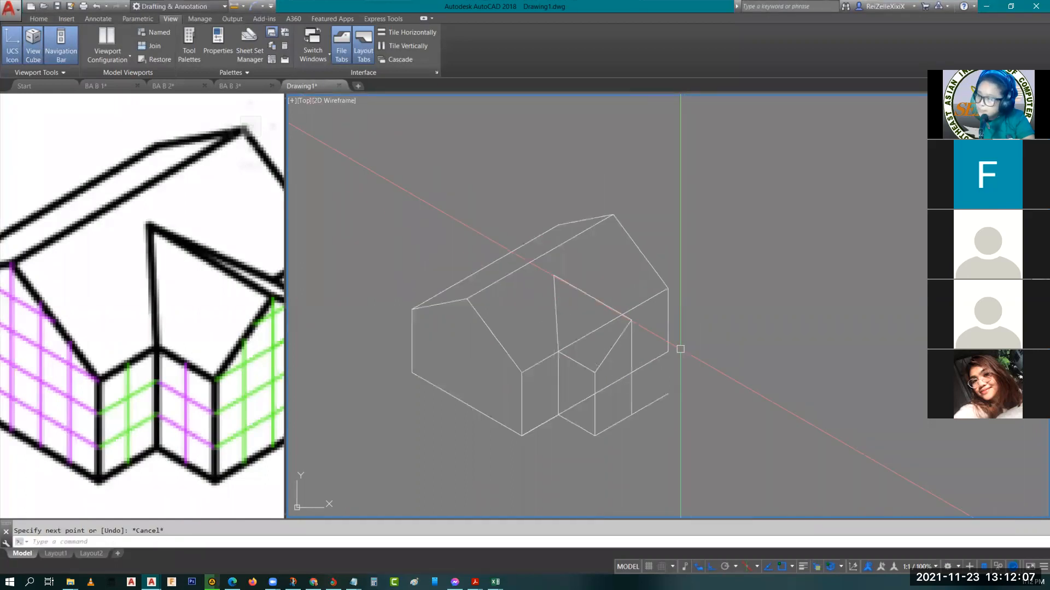
pyautogui.write('l')
pyautogui.press('Return')
pyautogui.click(668, 394)
pyautogui.write('3')
pyautogui.press('Return')
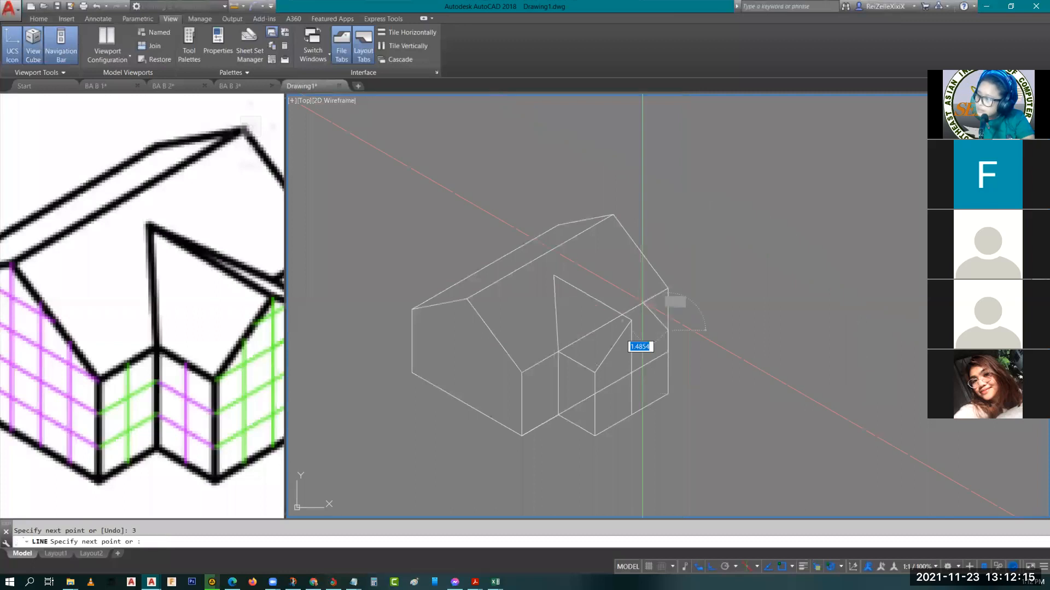
pyautogui.click(631, 320)
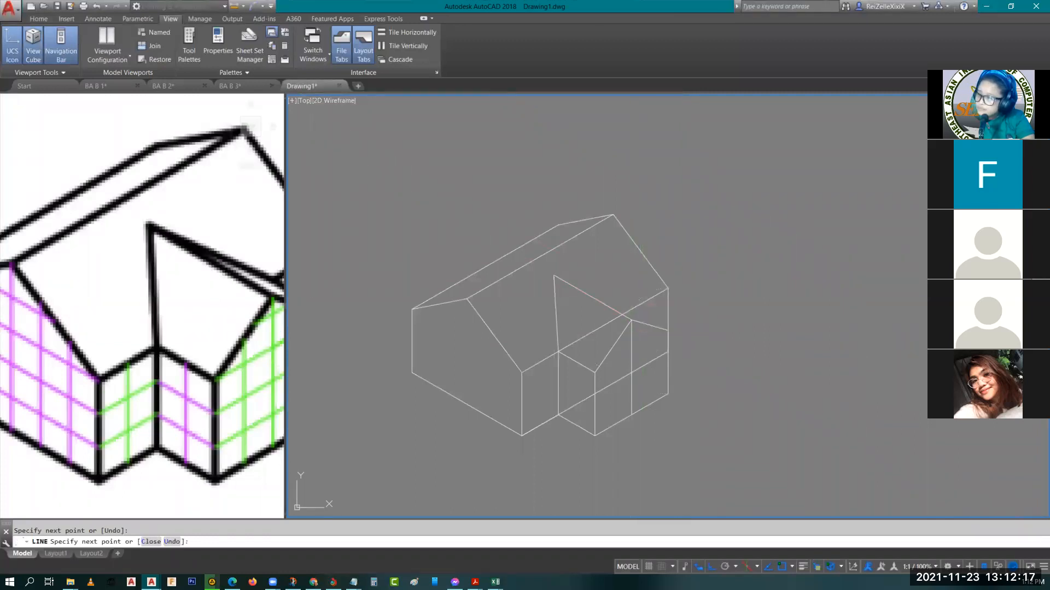
pyautogui.press('Return')
pyautogui.click(168, 234)
pyautogui.moveTo(168, 234); pyautogui.dragTo(179, 254, button='middle')
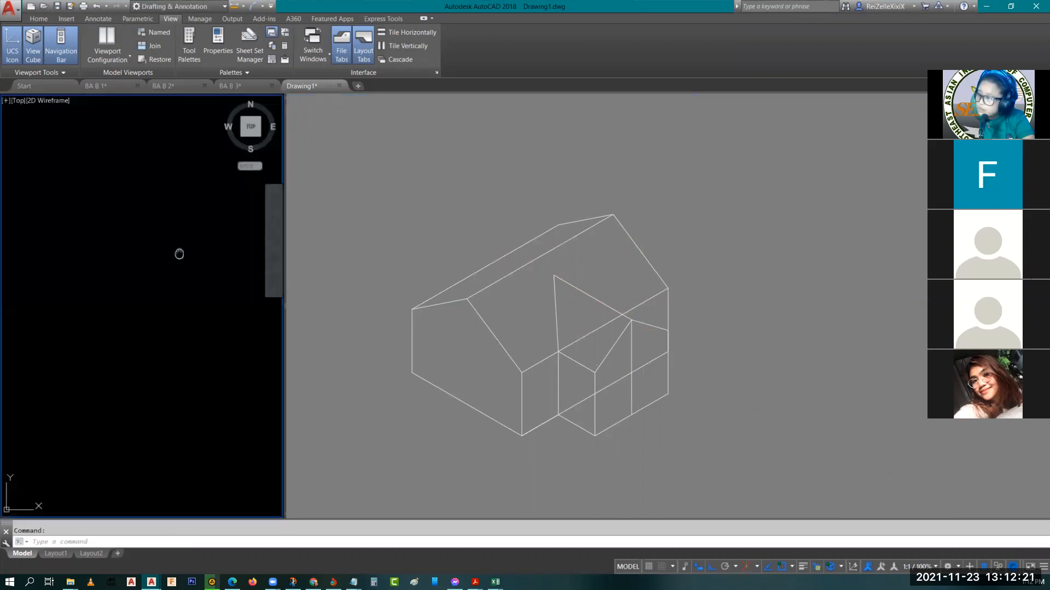
pyautogui.press('Escape')
pyautogui.click(651, 312)
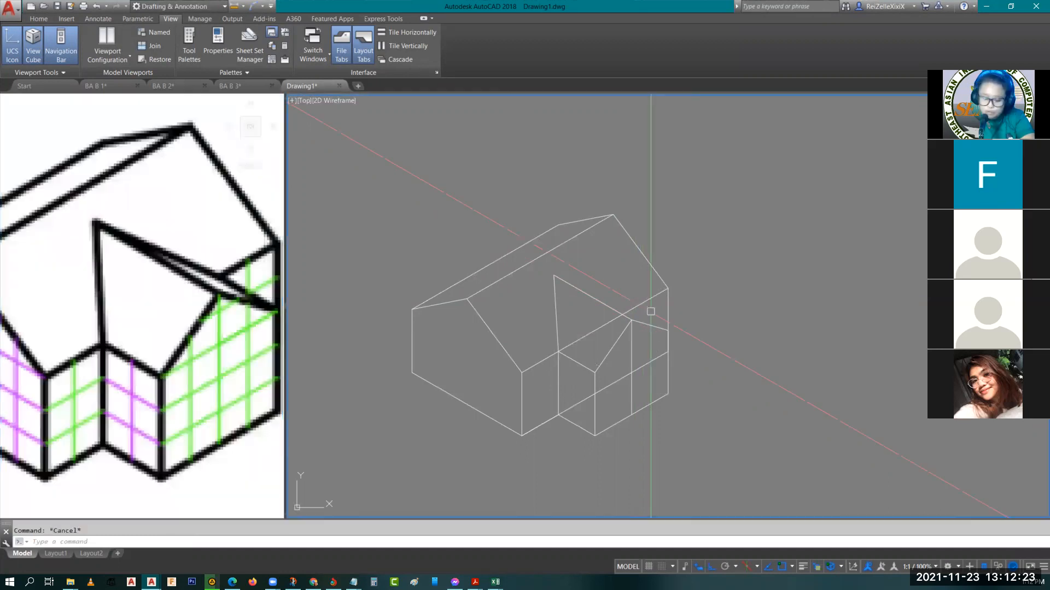
pyautogui.press('Return')
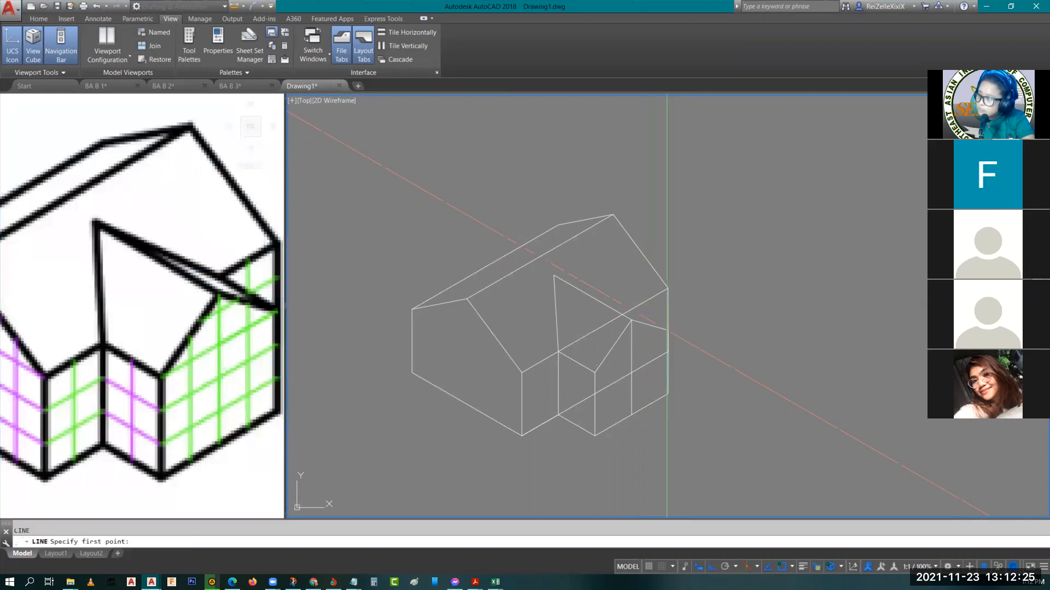
pyautogui.click(667, 329)
pyautogui.click(559, 279)
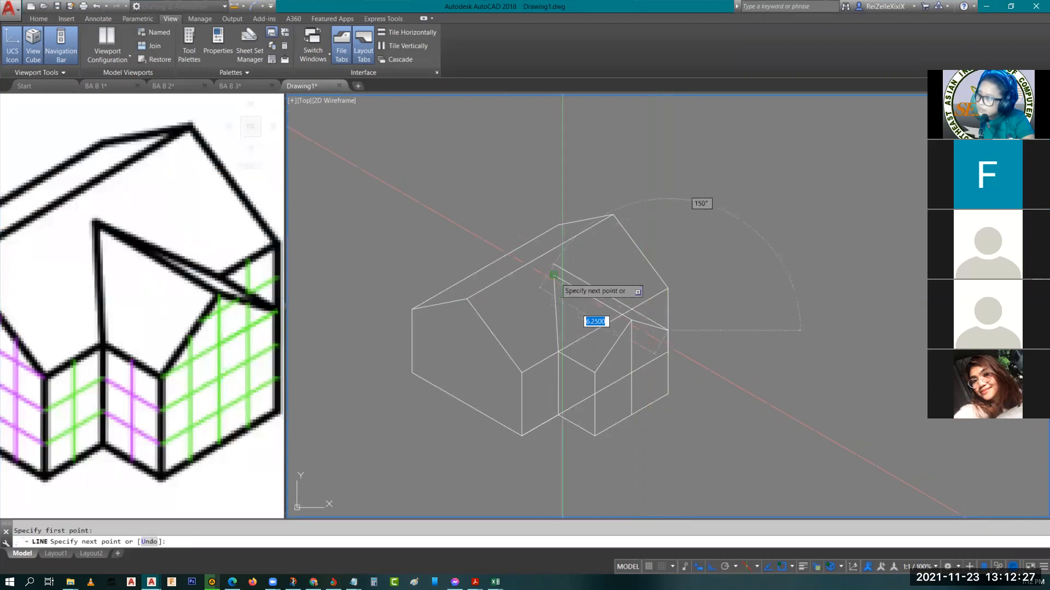
pyautogui.press('Escape')
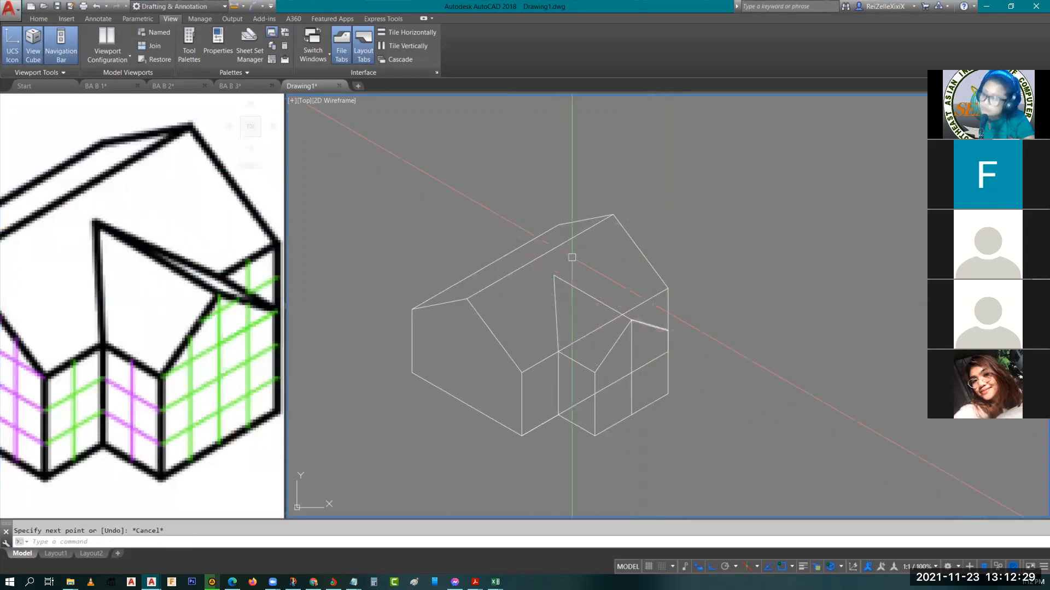
# Copy the extension's left eave from its outer end to the top of the right vertical corner
pyautogui.click(571, 359)
pyautogui.write('co')
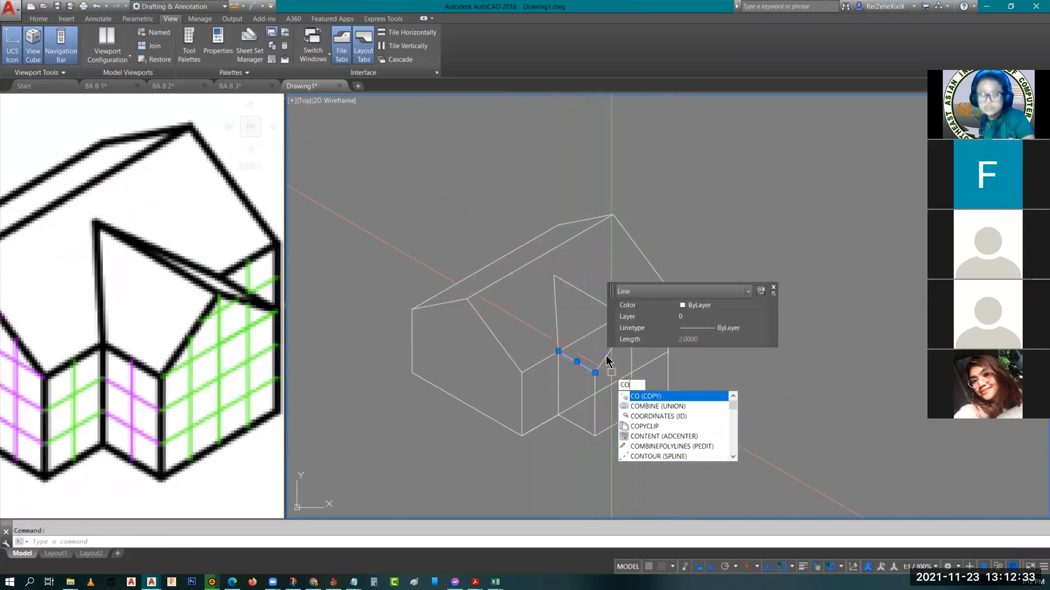
pyautogui.press('Return')
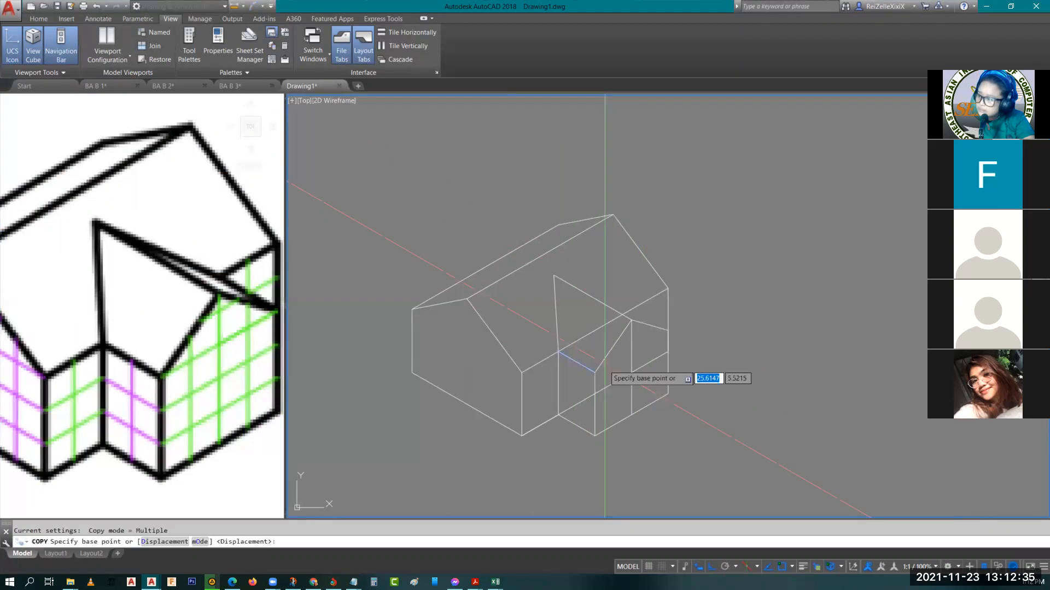
pyautogui.click(594, 373)
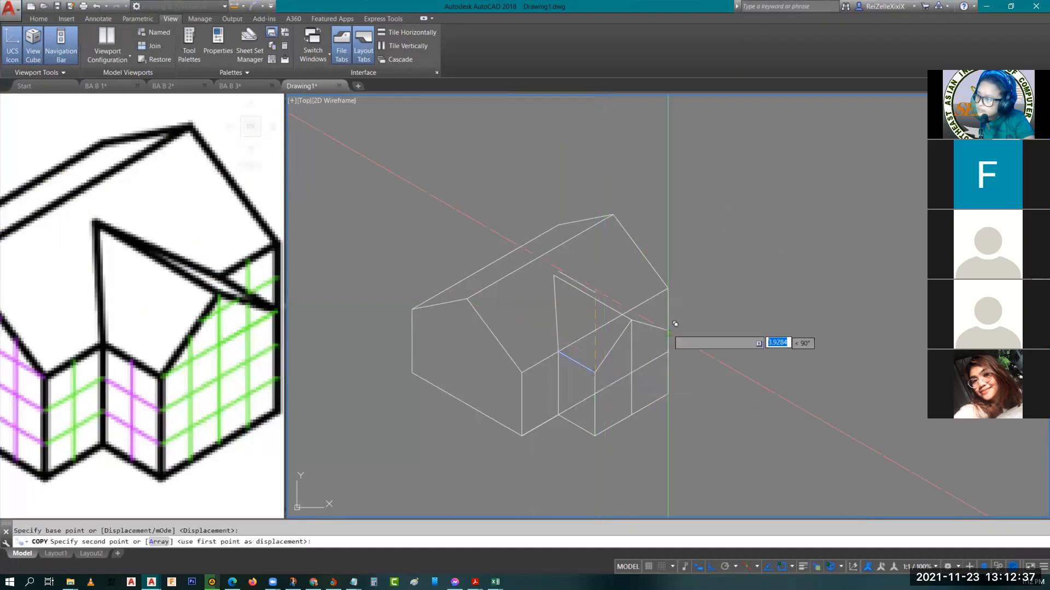
pyautogui.press('Escape')
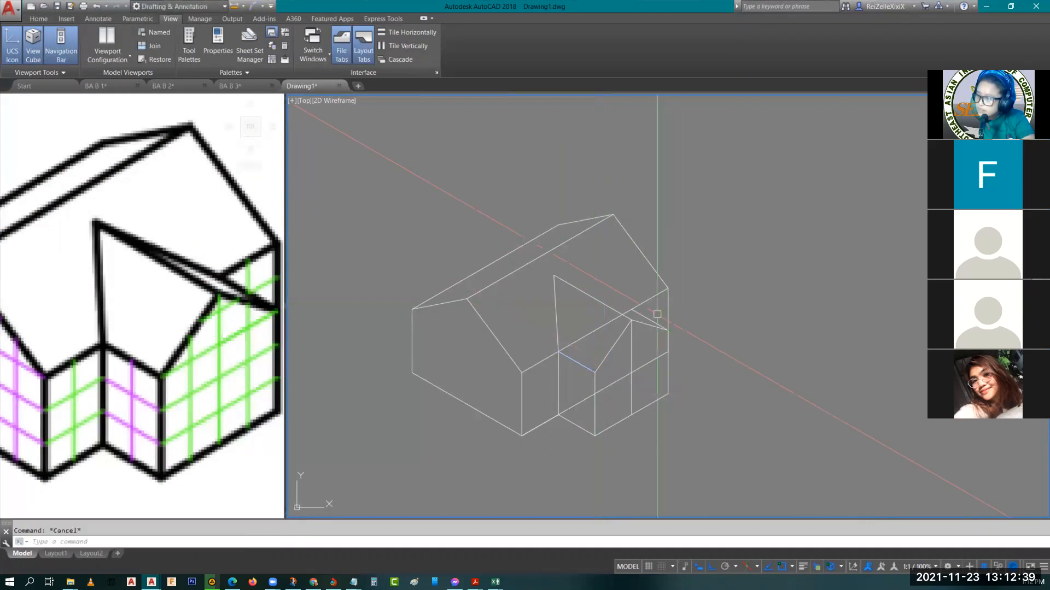
# Draw the extension's right roof valley from the copied eave's inner end to the apex on the main roof
pyautogui.scroll(2, 623, 310)
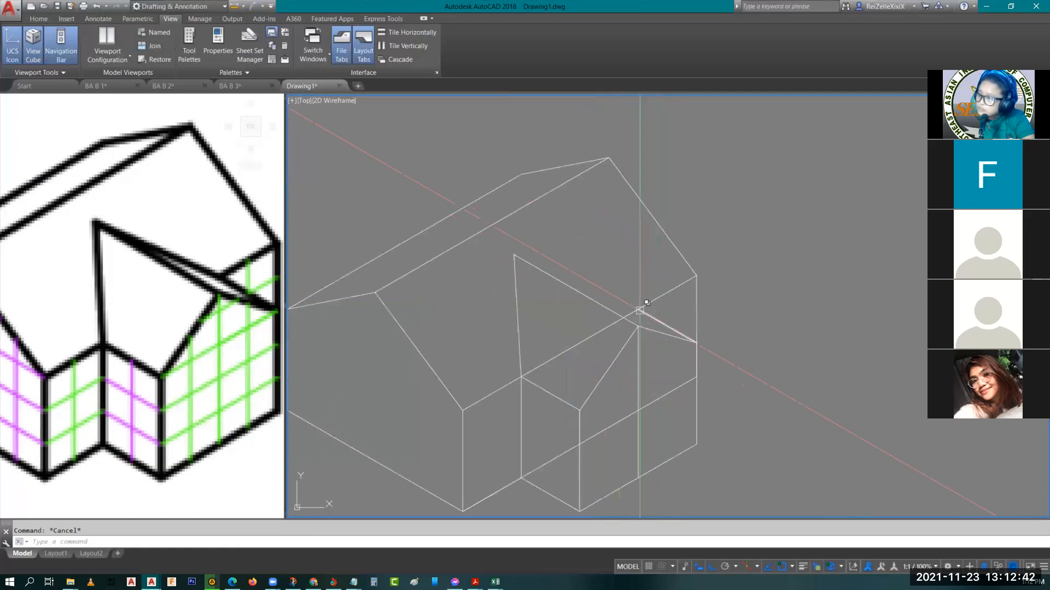
pyautogui.write('l')
pyautogui.press('Return')
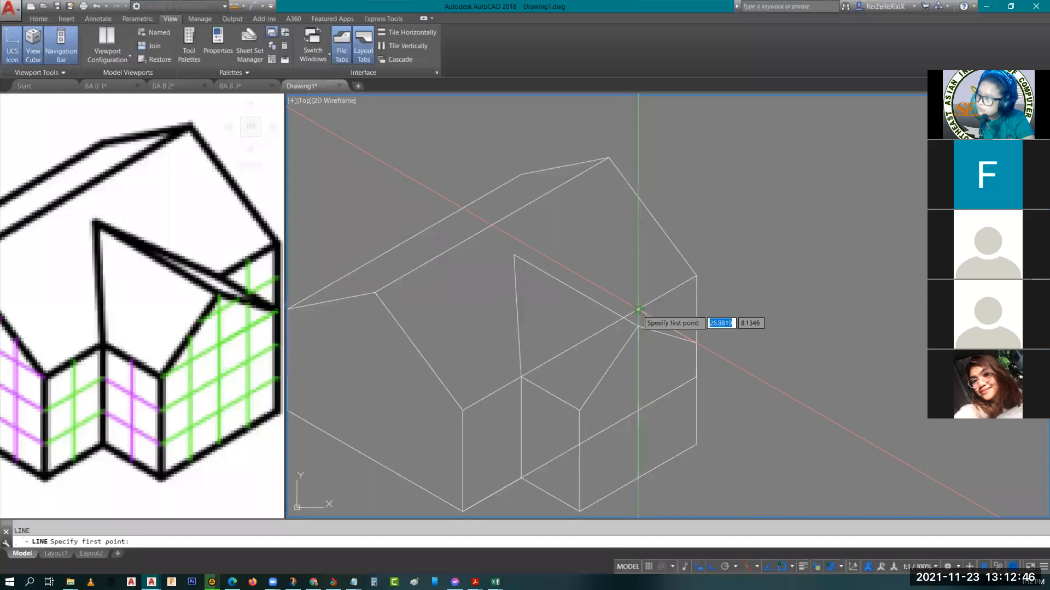
pyautogui.click(638, 310)
pyautogui.click(514, 255)
pyautogui.press('Escape')
pyautogui.press('Escape')
# Trim away the parts of the house's long eave hidden behind the extension's gable and roof
pyautogui.moveTo(587, 325); pyautogui.dragTo(554, 308, button='middle')
pyautogui.write('TR')
pyautogui.scroll(-2, 591, 312)
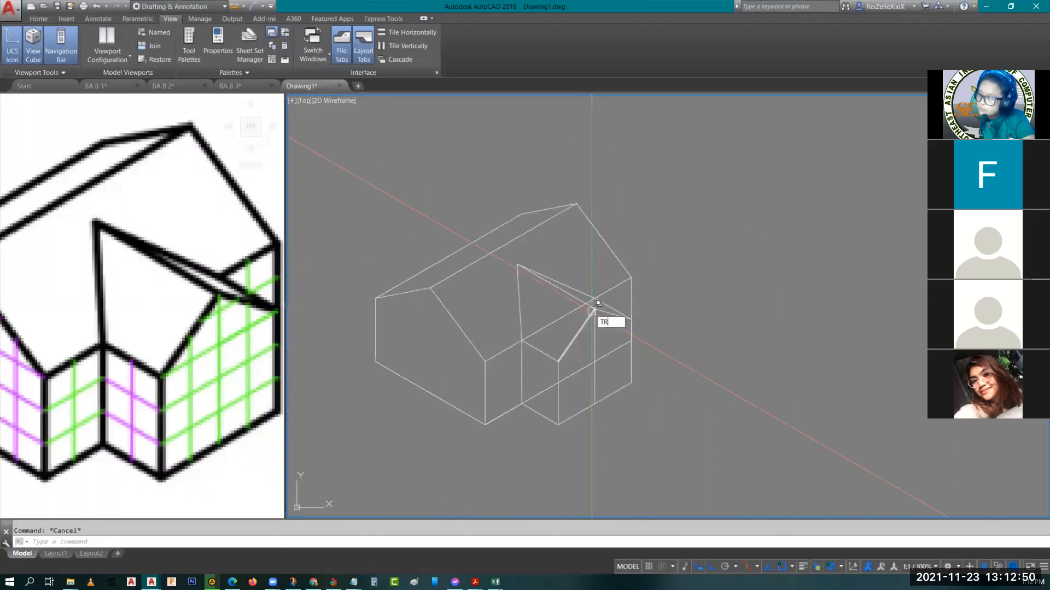
pyautogui.press('Return')
pyautogui.press('Return')
pyautogui.scroll(3, 598, 298)
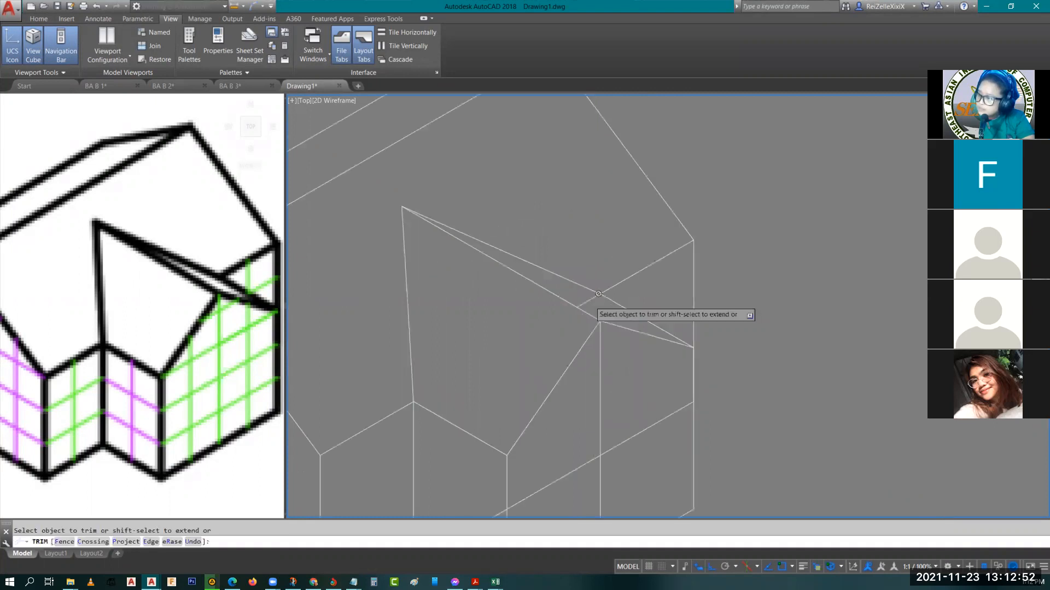
pyautogui.click(591, 300)
pyautogui.moveTo(552, 465); pyautogui.dragTo(550, 269, button='middle')
pyautogui.press('Escape')
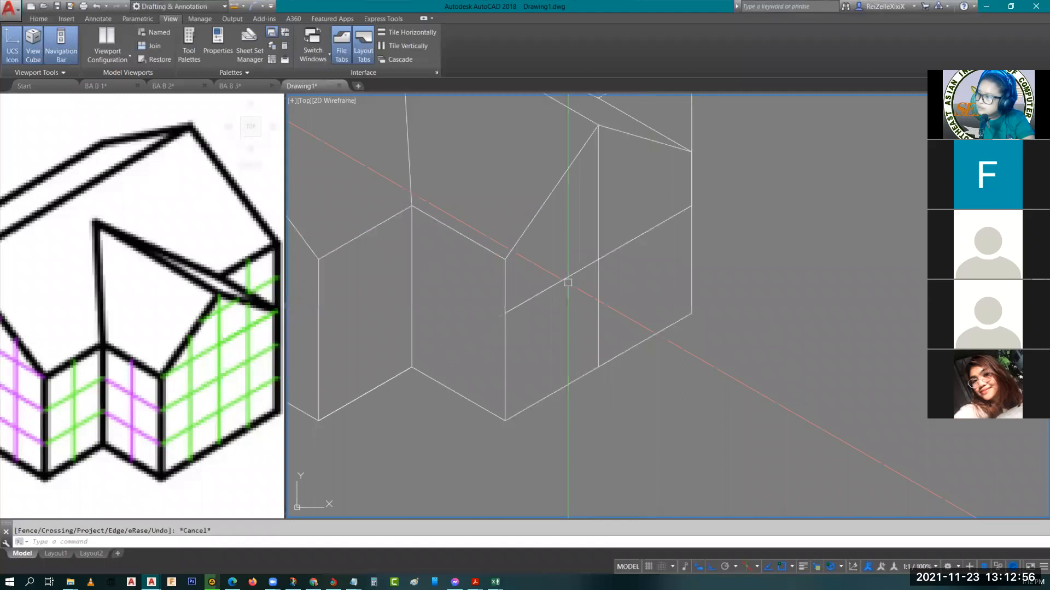
# Erase the hidden base line of the long wall and the vertical construction line under the extension's ridge
pyautogui.click(568, 282)
pyautogui.click(598, 306)
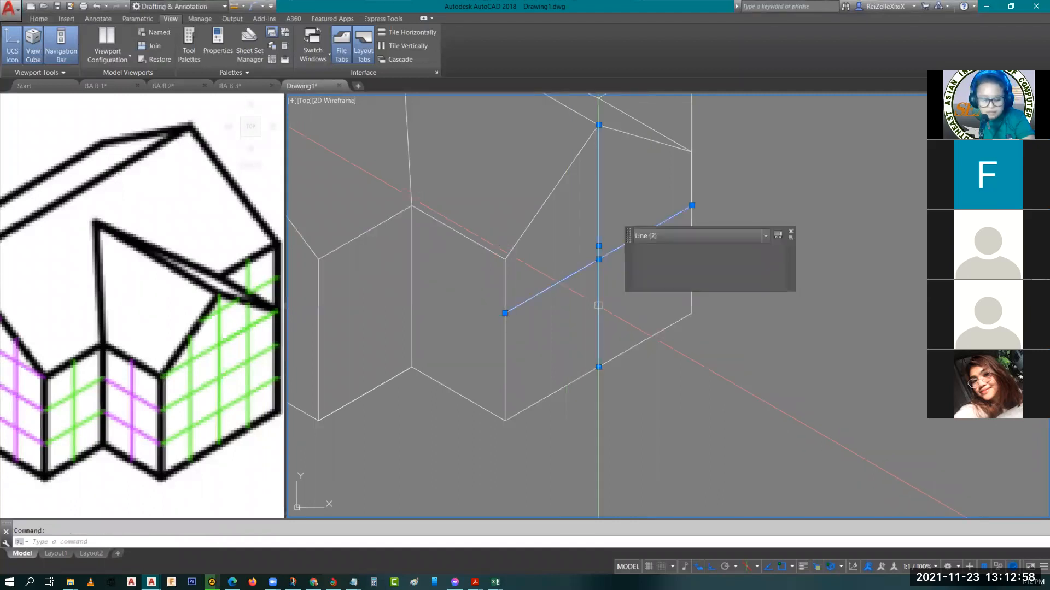
pyautogui.write('e')
pyautogui.press('Return')
pyautogui.scroll(-4, 608, 326)
pyautogui.moveTo(608, 326); pyautogui.dragTo(647, 389, button='middle')
pyautogui.scroll(2, 663, 383)
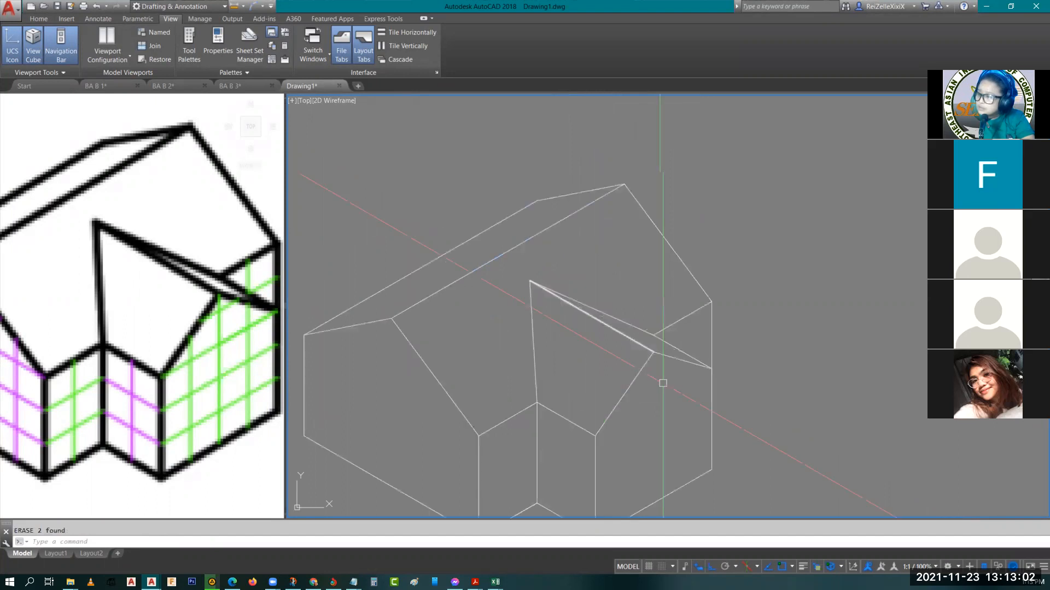
pyautogui.scroll(-2, 662, 383)
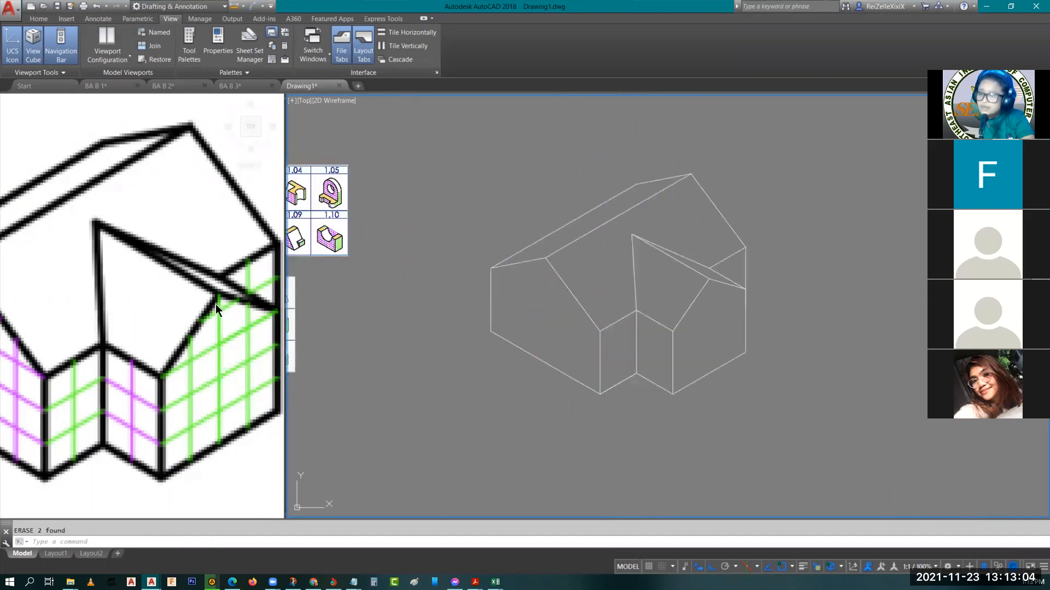
# Compare the drawn house with reference figure 1.02, checking the extension's ridge, valleys and apex
pyautogui.click(214, 331)
pyautogui.press('Escape')
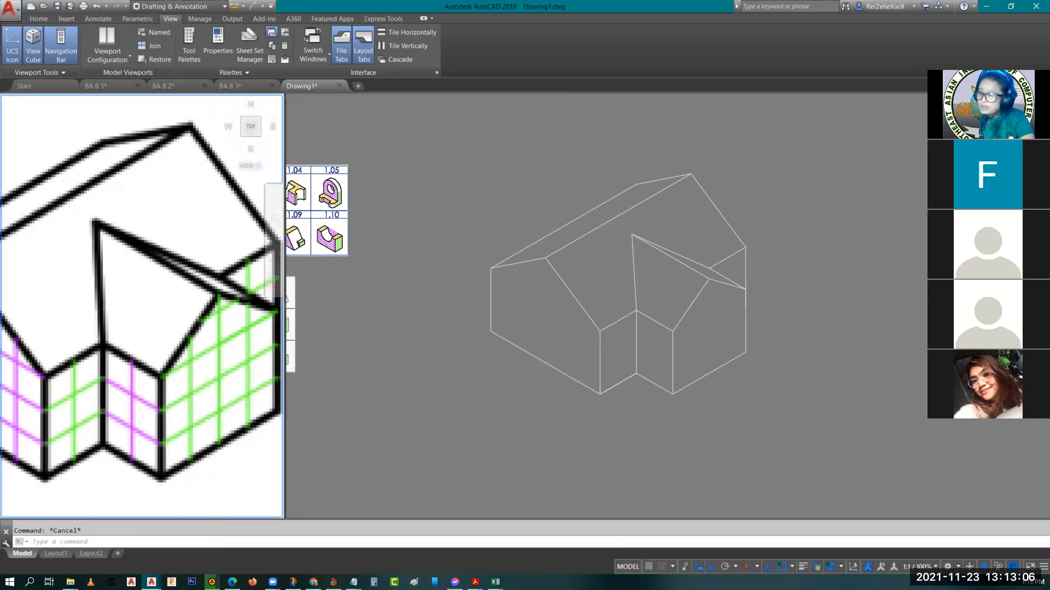
pyautogui.scroll(-4, 184, 359)
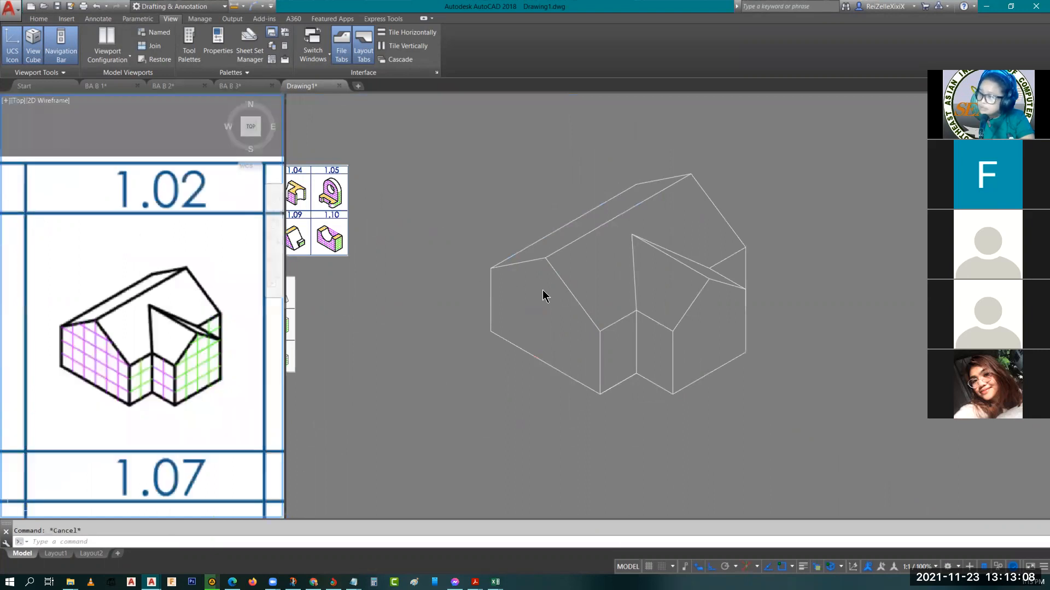
pyautogui.scroll(6, 205, 331)
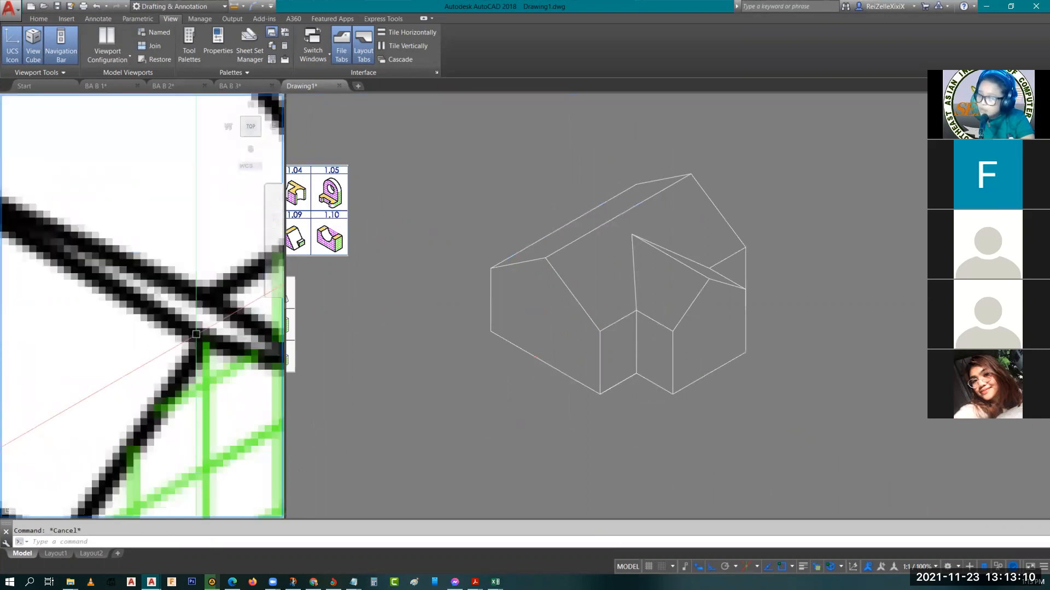
pyautogui.scroll(-3, 196, 334)
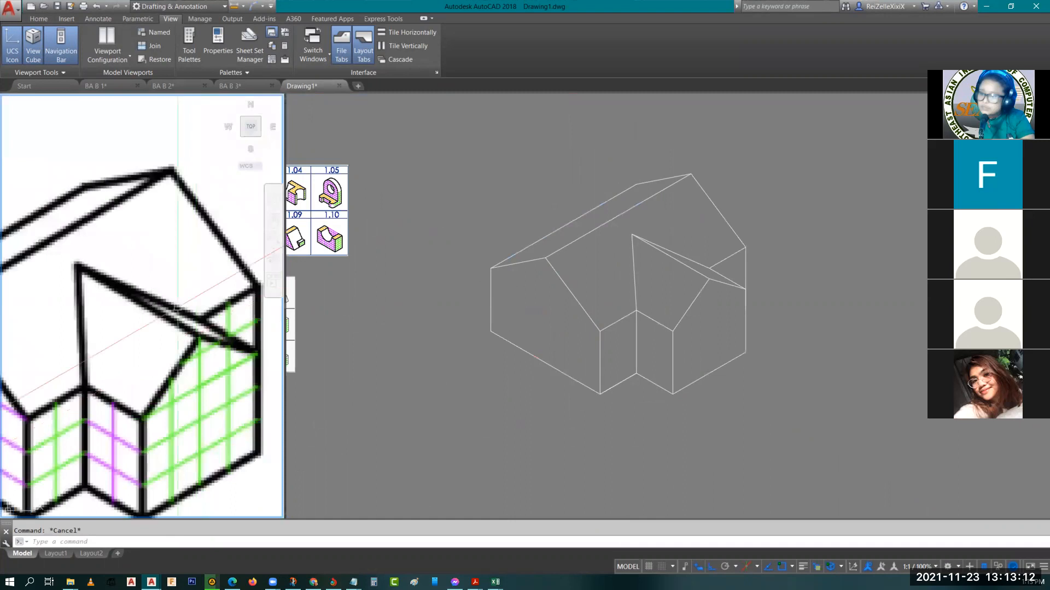
pyautogui.scroll(-5, 177, 307)
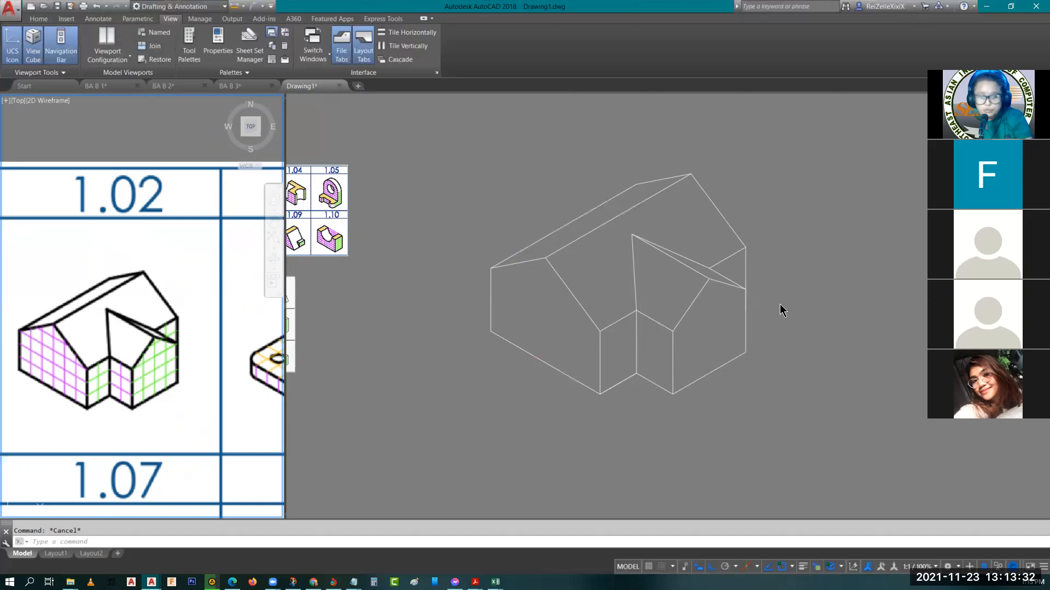
pyautogui.click(786, 368)
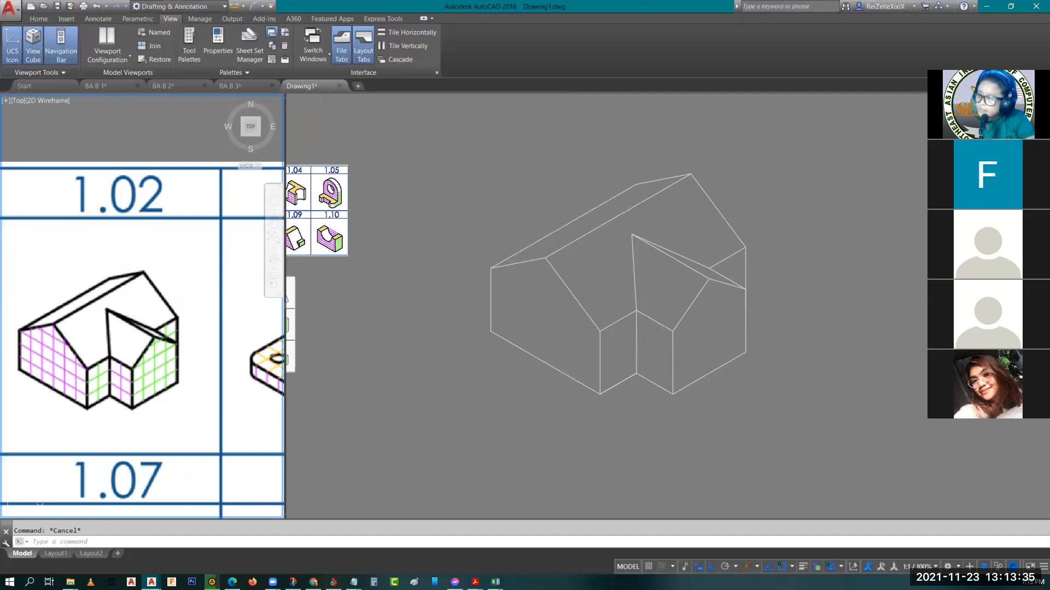
pyautogui.click(145, 340)
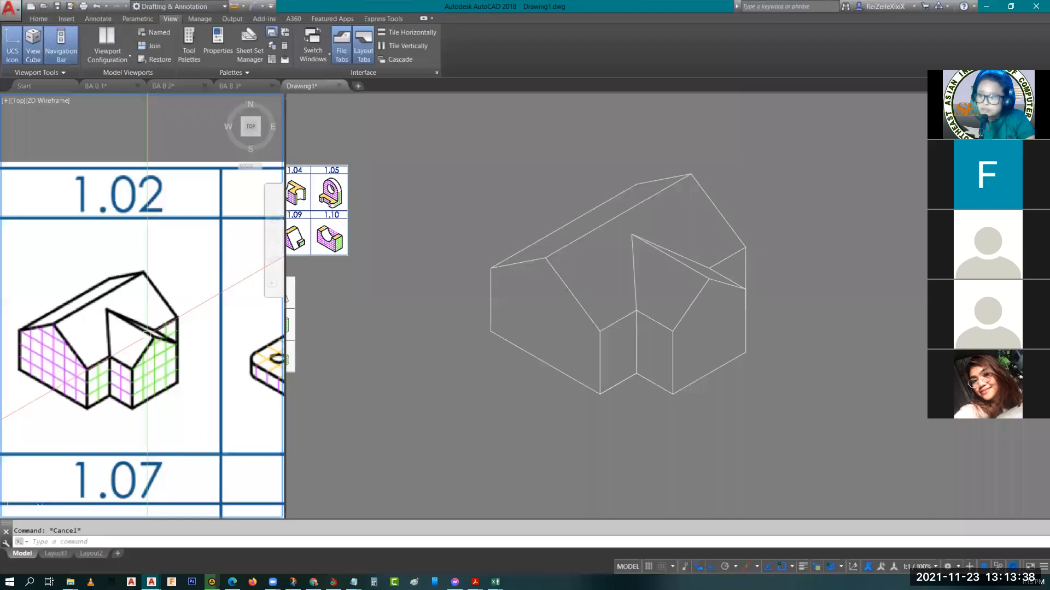
pyautogui.moveTo(98, 358); pyautogui.dragTo(160, 377, button='middle')
pyautogui.scroll(2, 164, 347)
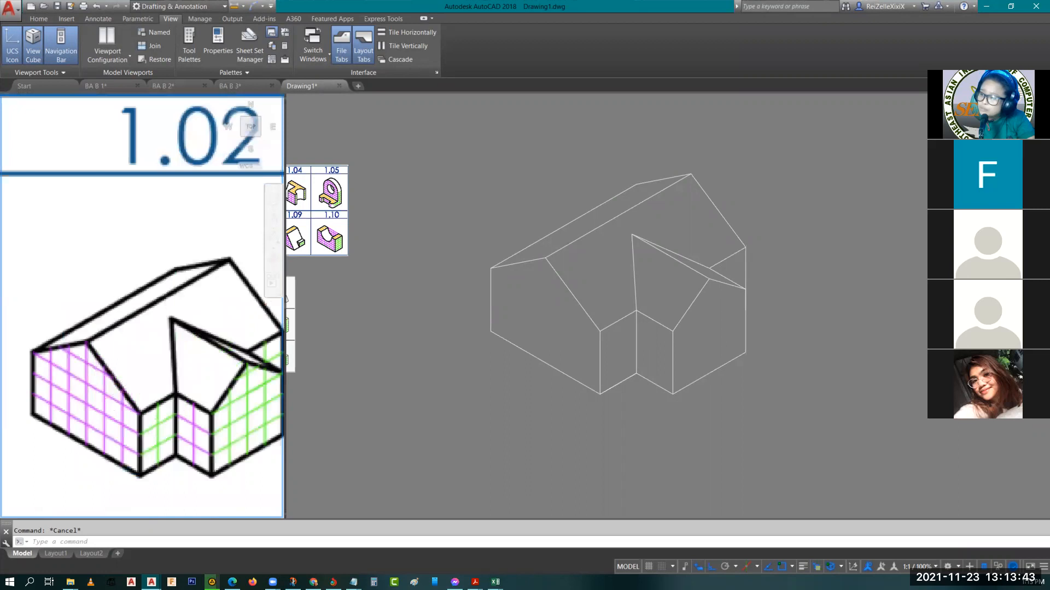
pyautogui.click(628, 234)
pyautogui.scroll(5, 628, 234)
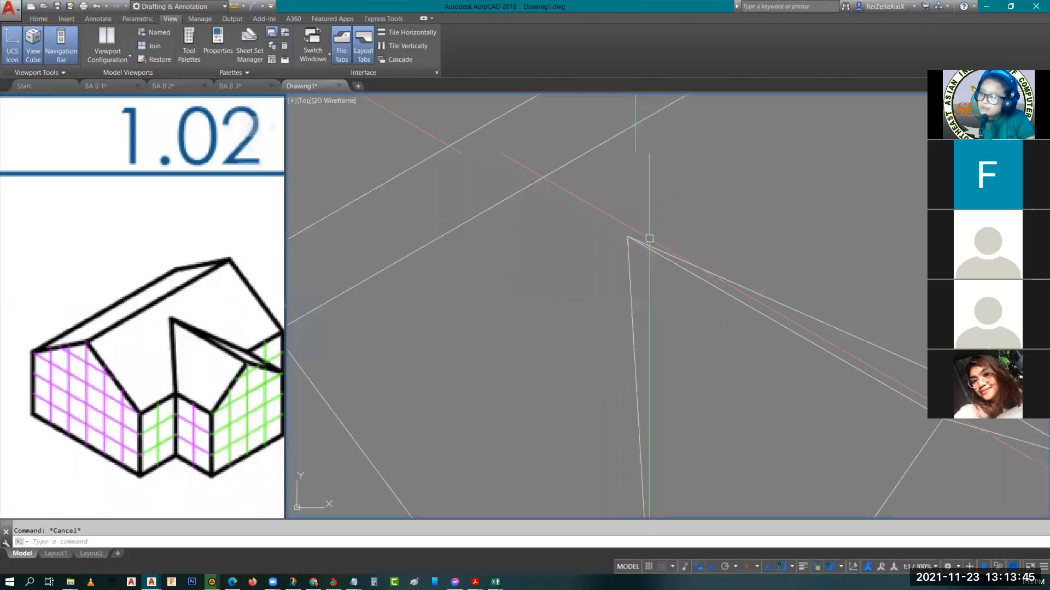
pyautogui.scroll(-3, 638, 236)
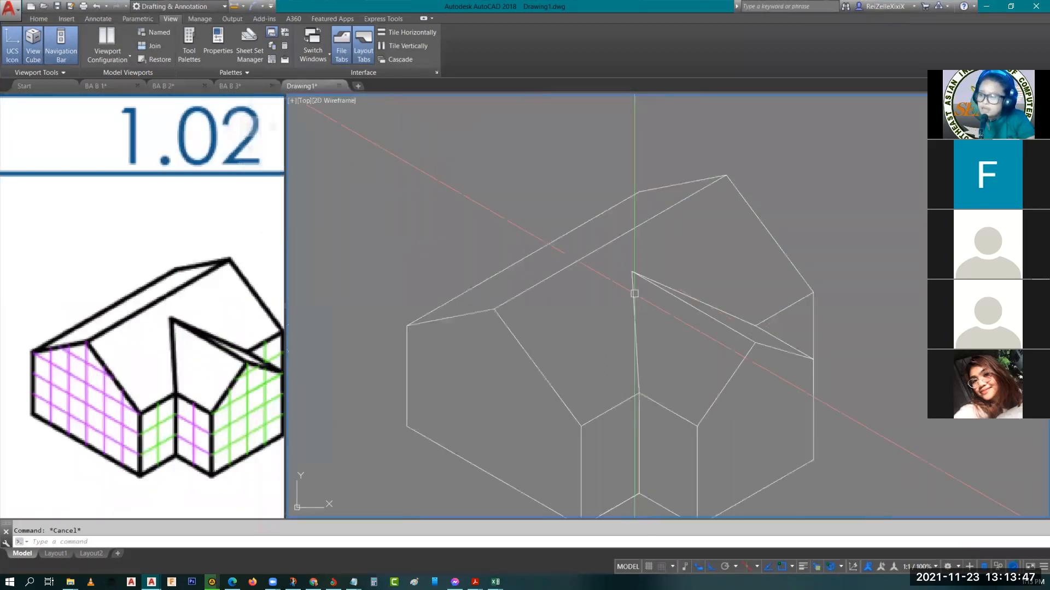
pyautogui.scroll(-2, 427, 158)
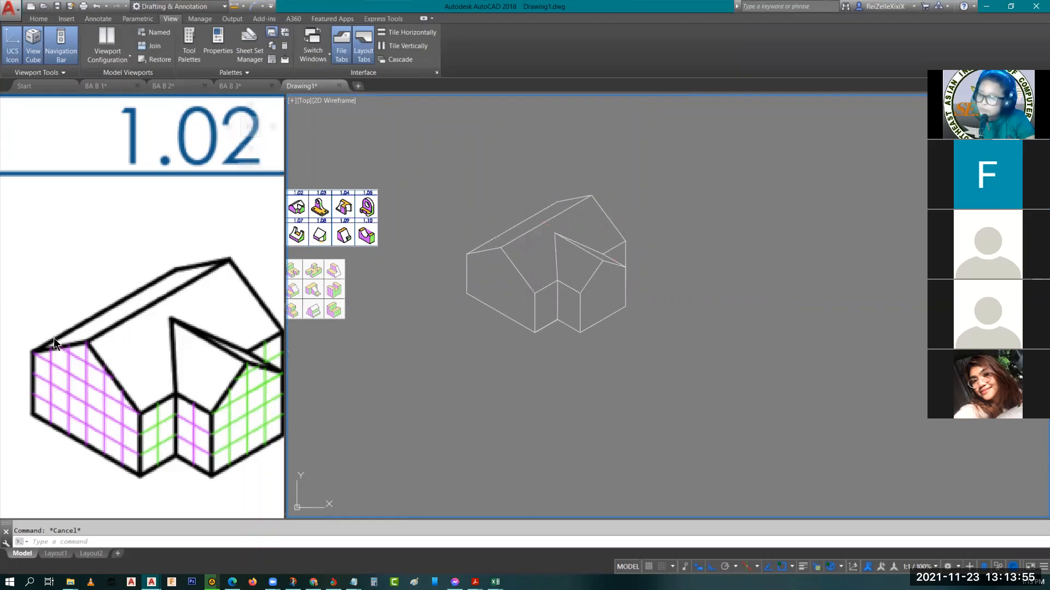
# Examine reference figure 1.09, including the small block at the foot of its sloped face
pyautogui.click(135, 340)
pyautogui.scroll(-5, 148, 361)
pyautogui.moveTo(216, 427); pyautogui.dragTo(228, 356, button='middle')
pyautogui.scroll(3, 137, 360)
pyautogui.moveTo(155, 350); pyautogui.dragTo(217, 358, button='middle')
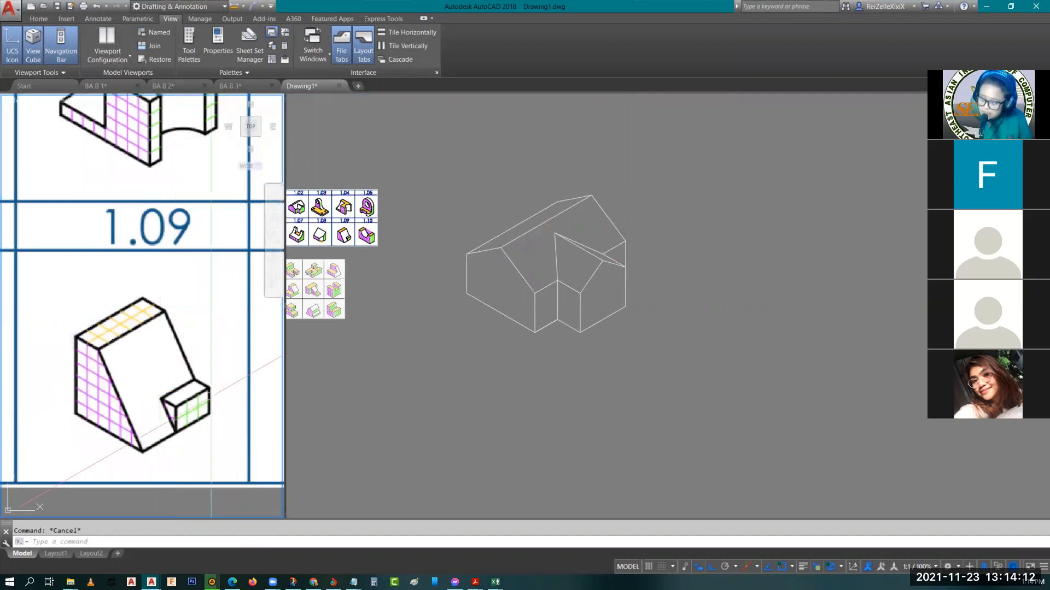
pyautogui.scroll(5, 211, 395)
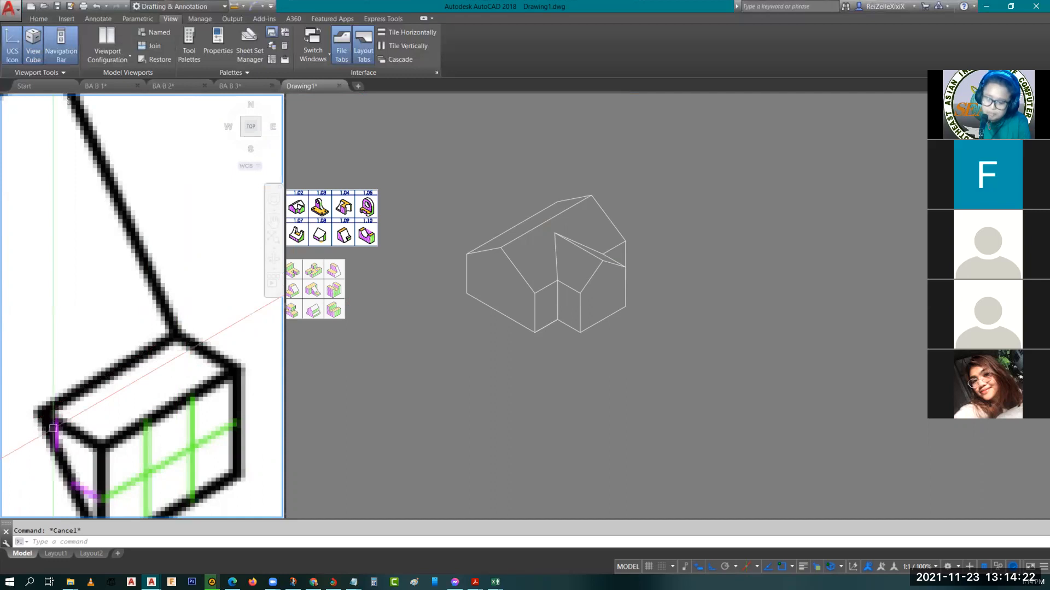
# Check the small block in reference figure 1.09 and return to the drawing view beside the finished house
pyautogui.scroll(-3, 69, 100)
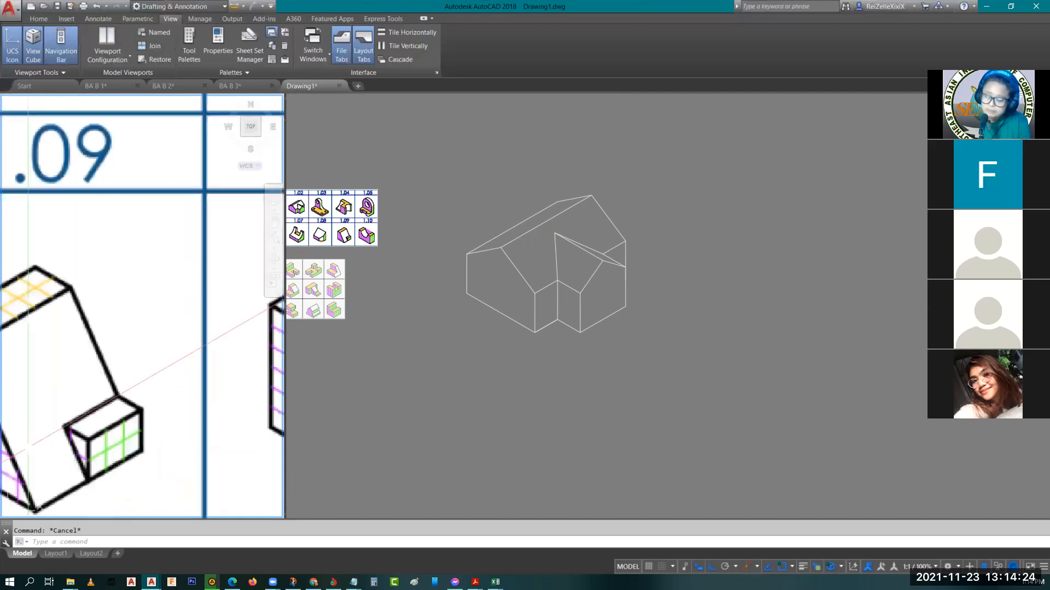
pyautogui.scroll(4, 57, 436)
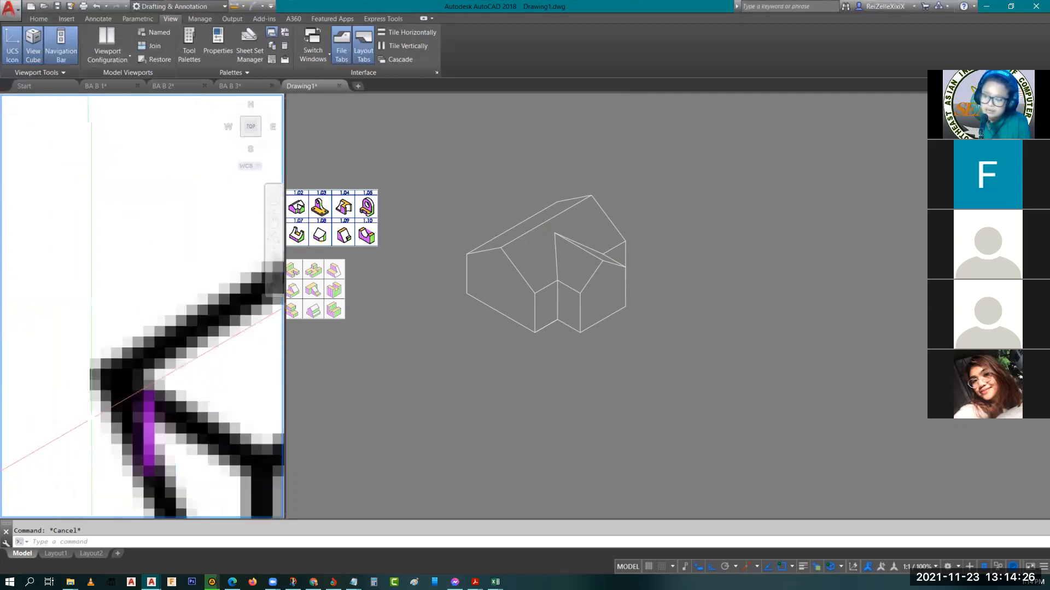
pyautogui.scroll(-2, 112, 399)
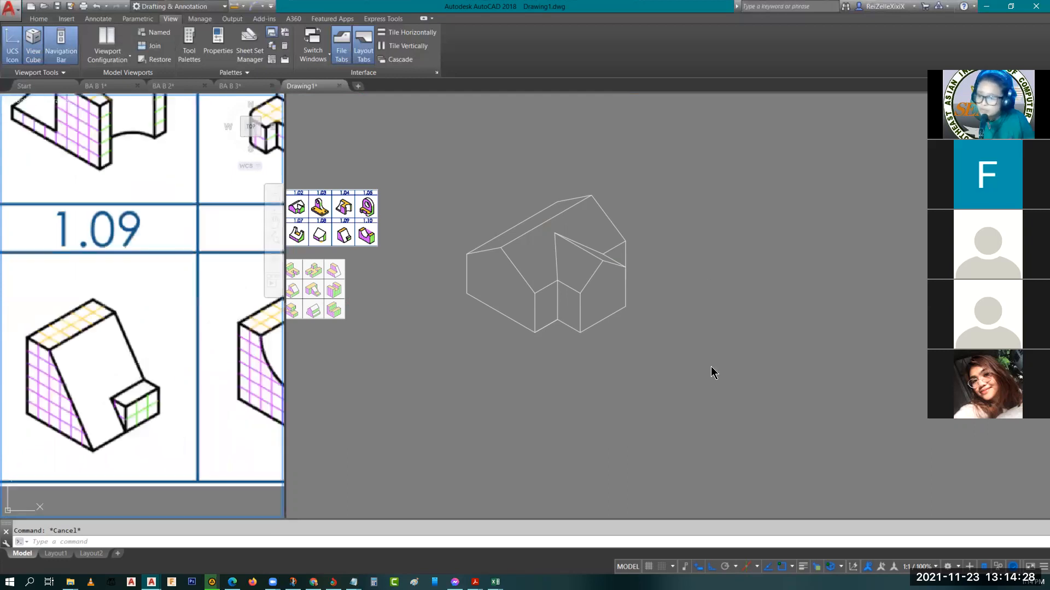
pyautogui.click(705, 332)
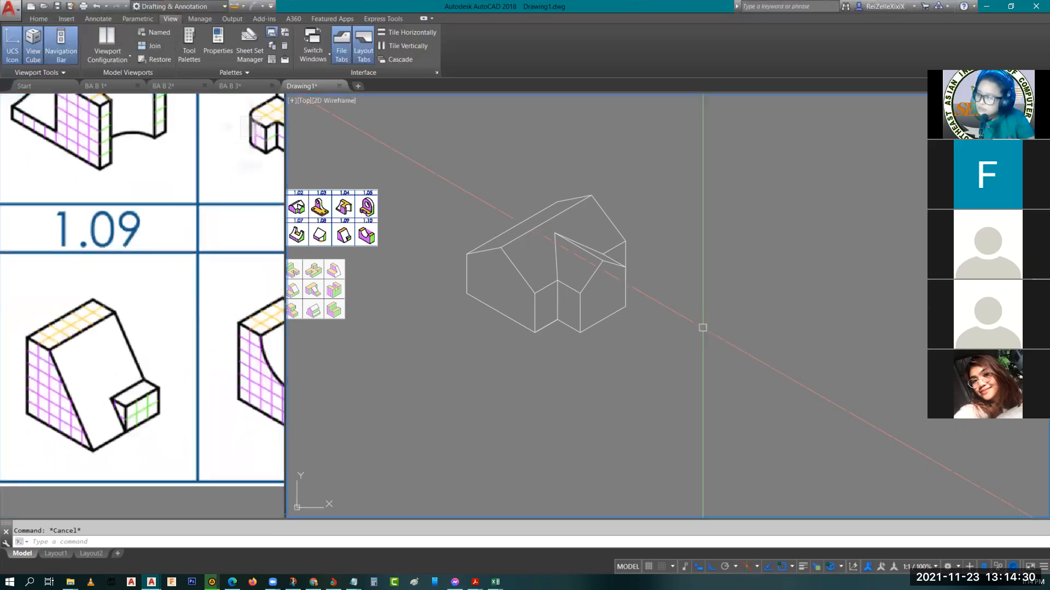
pyautogui.write('l')
pyautogui.press('Return')
pyautogui.click(808, 377)
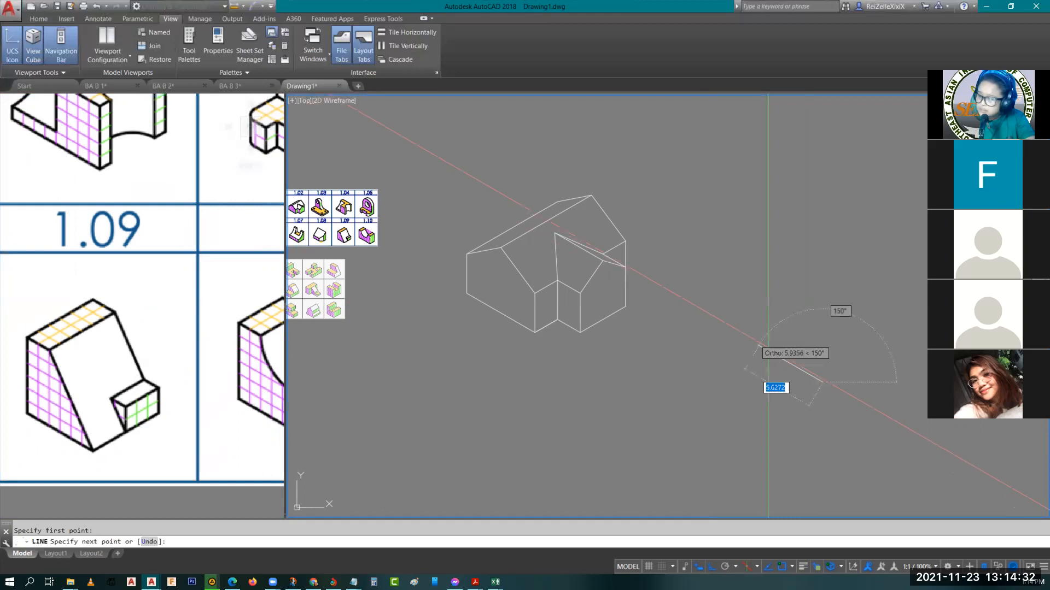
pyautogui.press('Escape')
# Start the small block of figure 1.09 with a 2-unit vertical line in the empty space beside the house
pyautogui.press('Return')
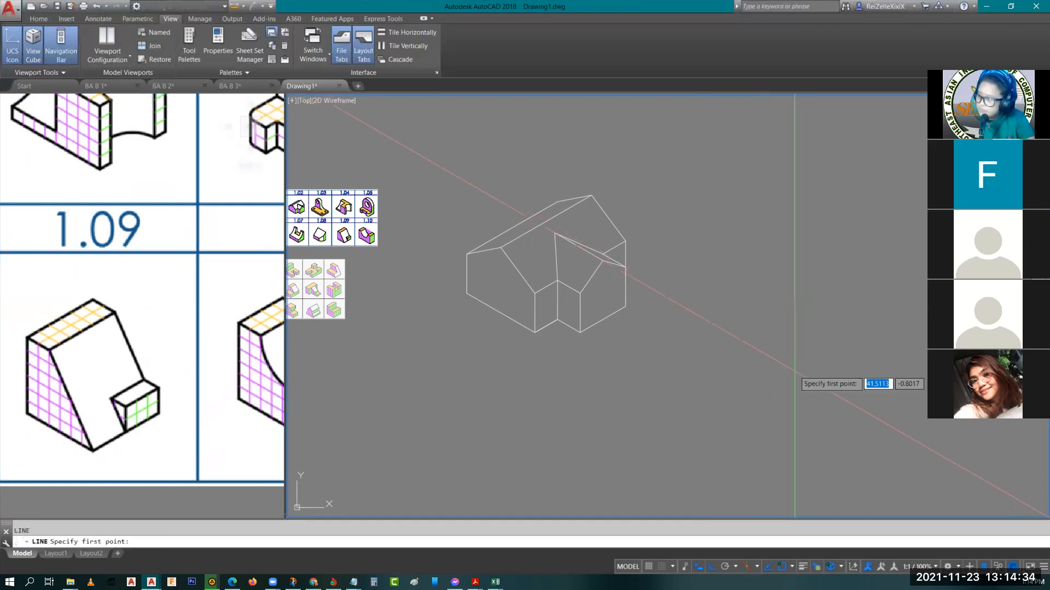
pyautogui.click(804, 378)
pyautogui.write('2')
pyautogui.press('Return')
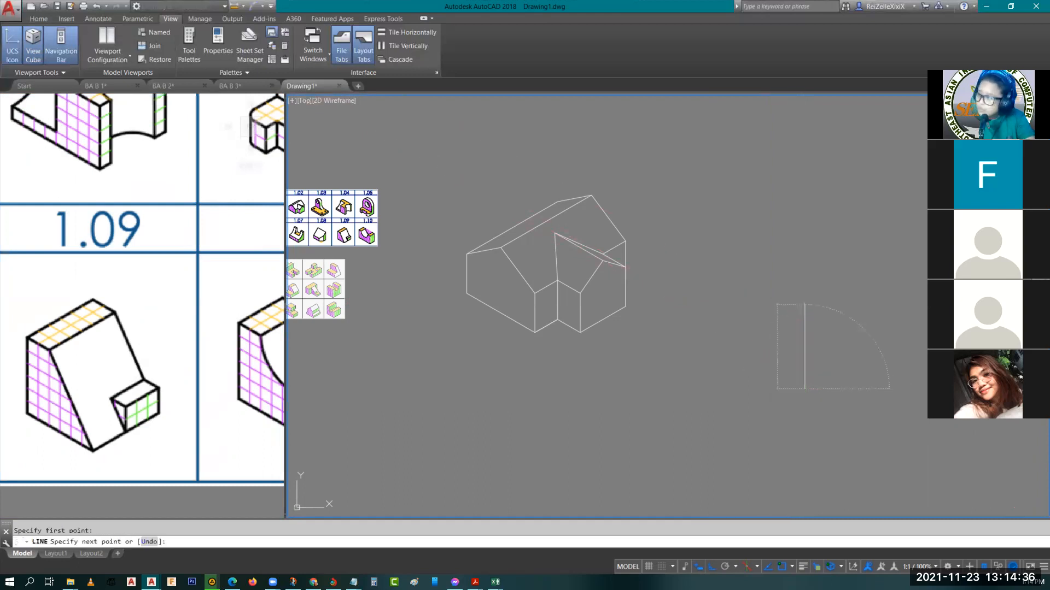
pyautogui.write('1')
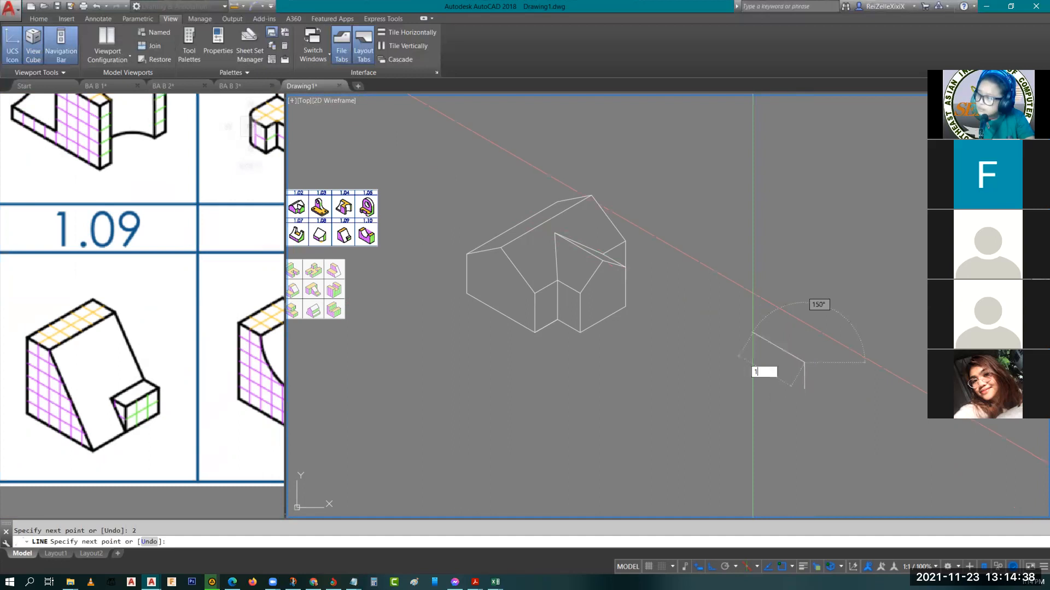
pyautogui.click(752, 333)
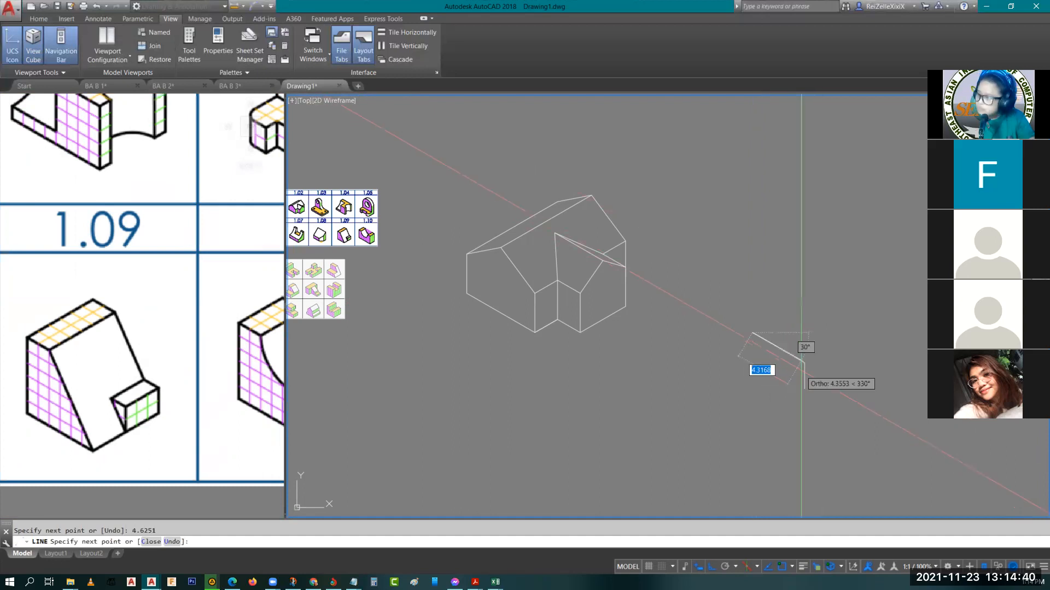
pyautogui.hotkey('ctrl', 'z')
# Add a 1-unit edge at 150° from the vertical line's upper end and close the triangle to its lower end
pyautogui.write('1')
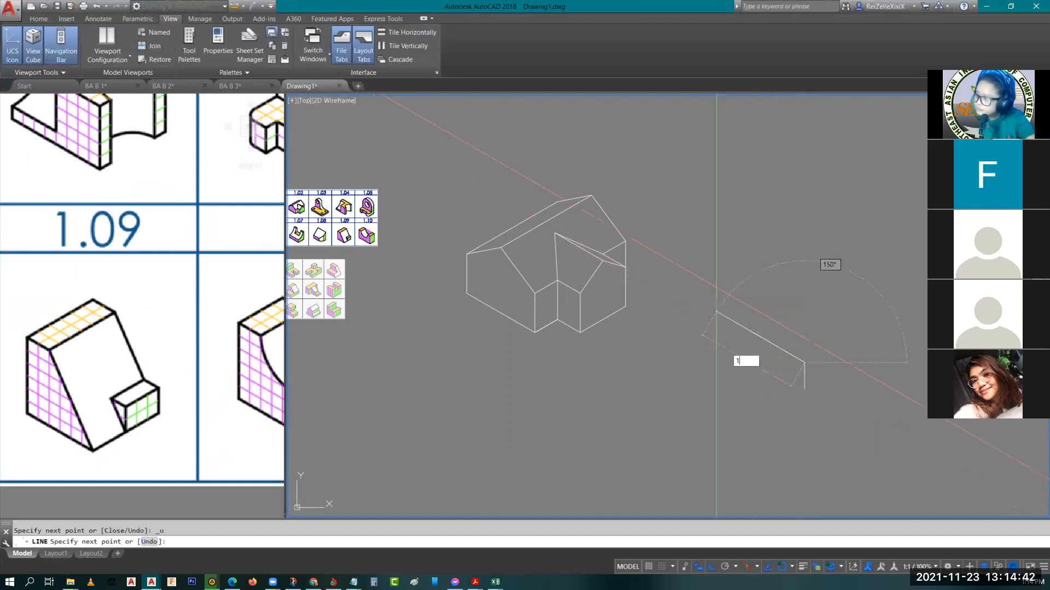
pyautogui.press('Return')
pyautogui.scroll(2, 808, 391)
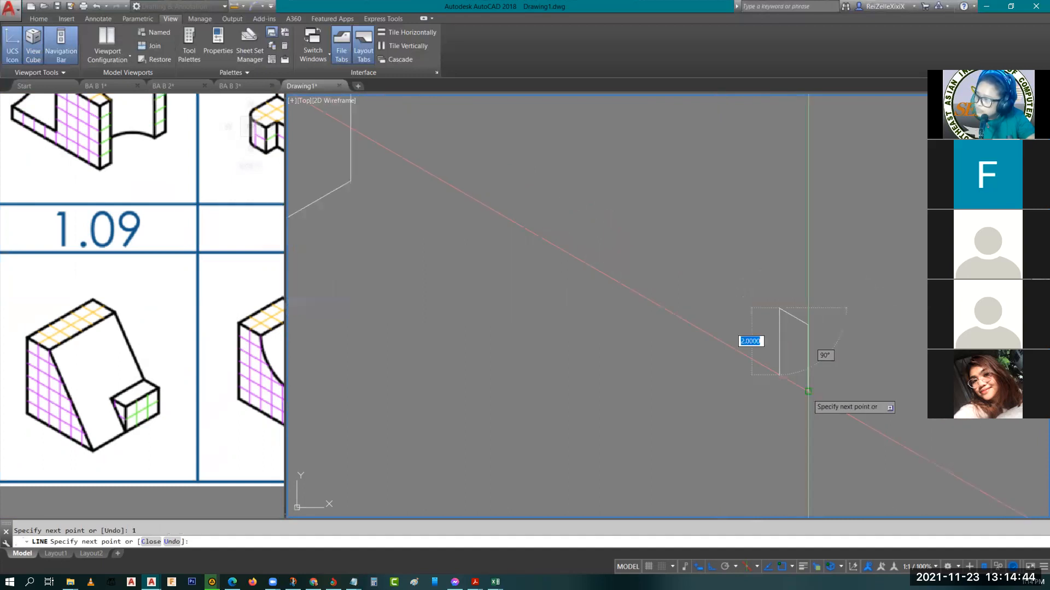
pyautogui.press('Escape')
# Copy the whole triangle 3 units along the 210° direction on the top isoplane to form the block's other end
pyautogui.scroll(-3, 808, 391)
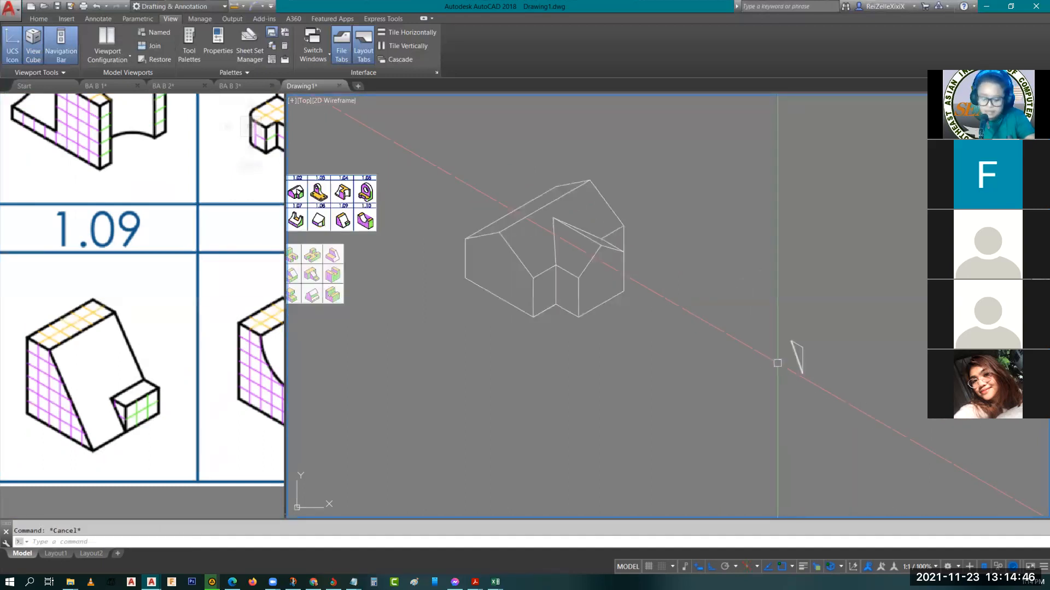
pyautogui.scroll(2, 819, 359)
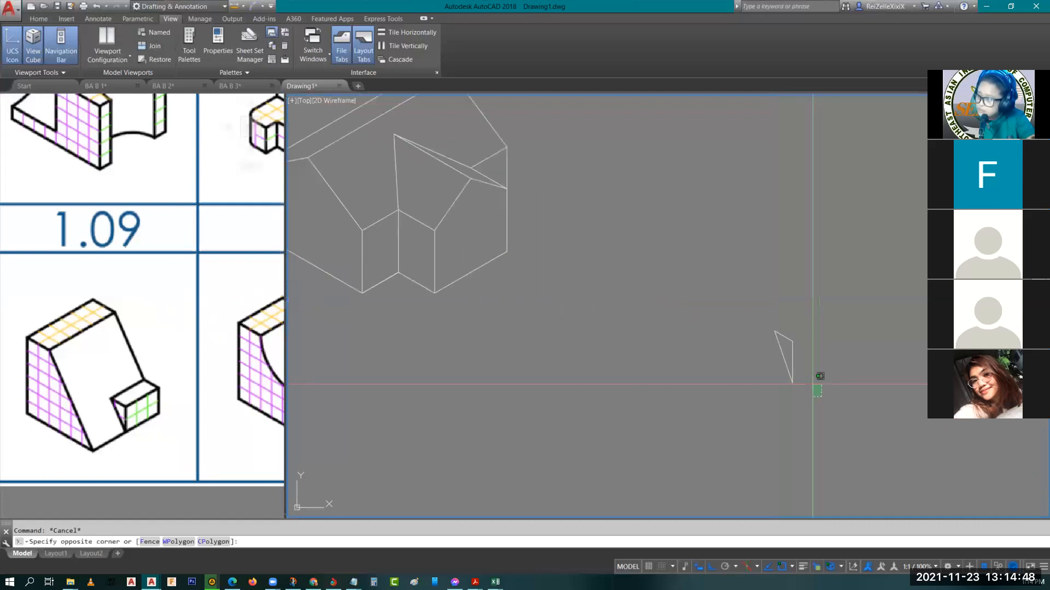
pyautogui.moveTo(819, 358); pyautogui.dragTo(755, 307)
pyautogui.write('C')
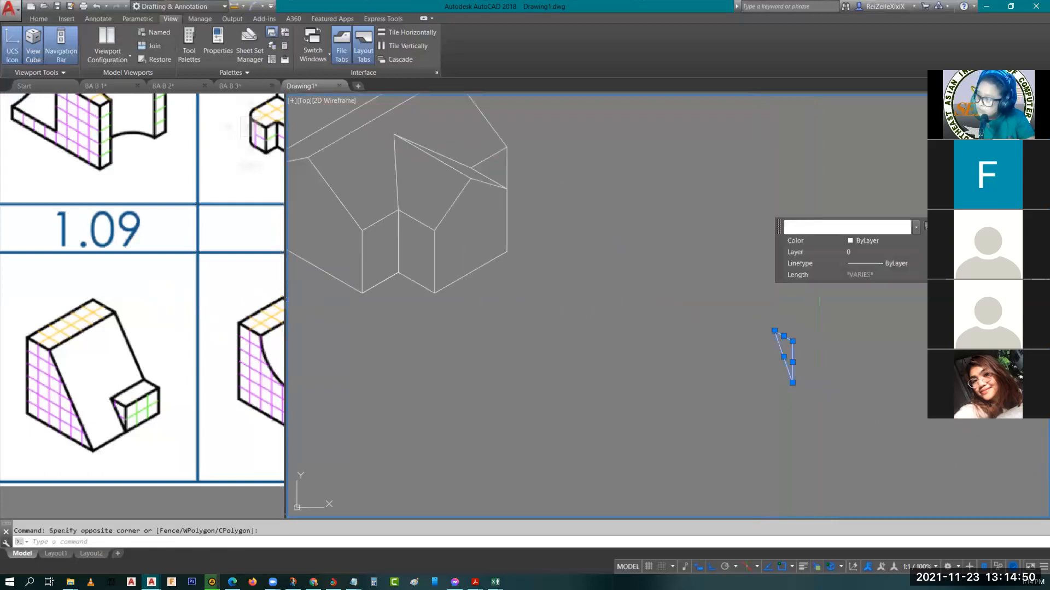
pyautogui.write('O')
pyautogui.press('Return')
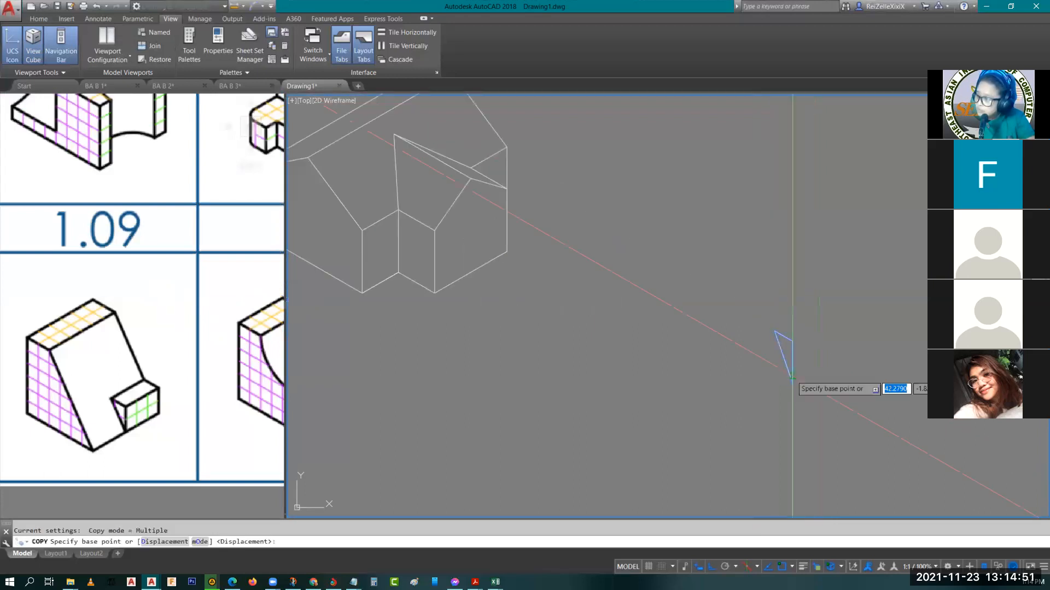
pyautogui.click(792, 341)
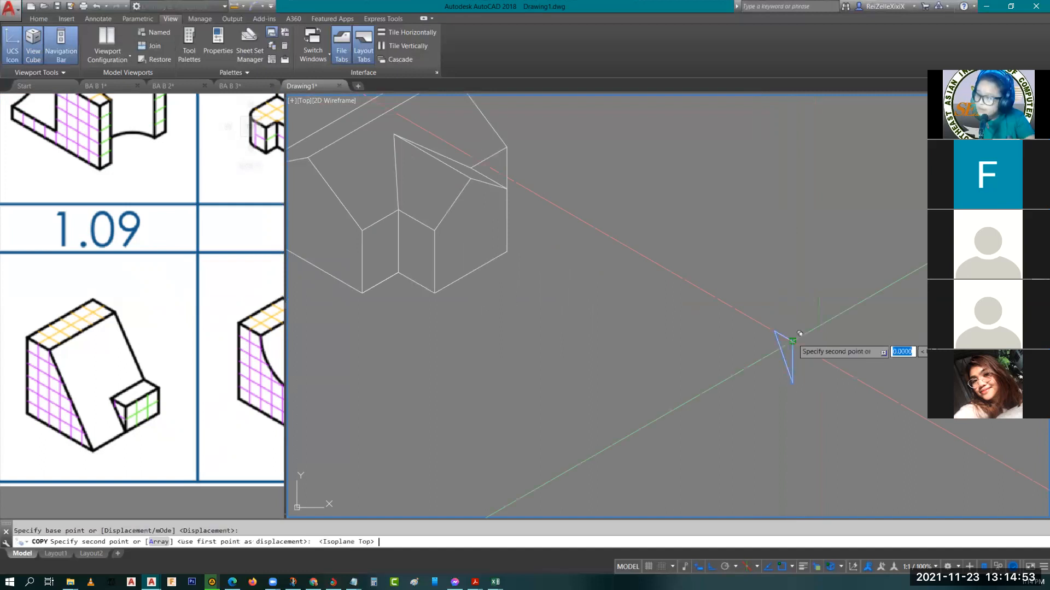
pyautogui.click(736, 375)
pyautogui.press('Escape')
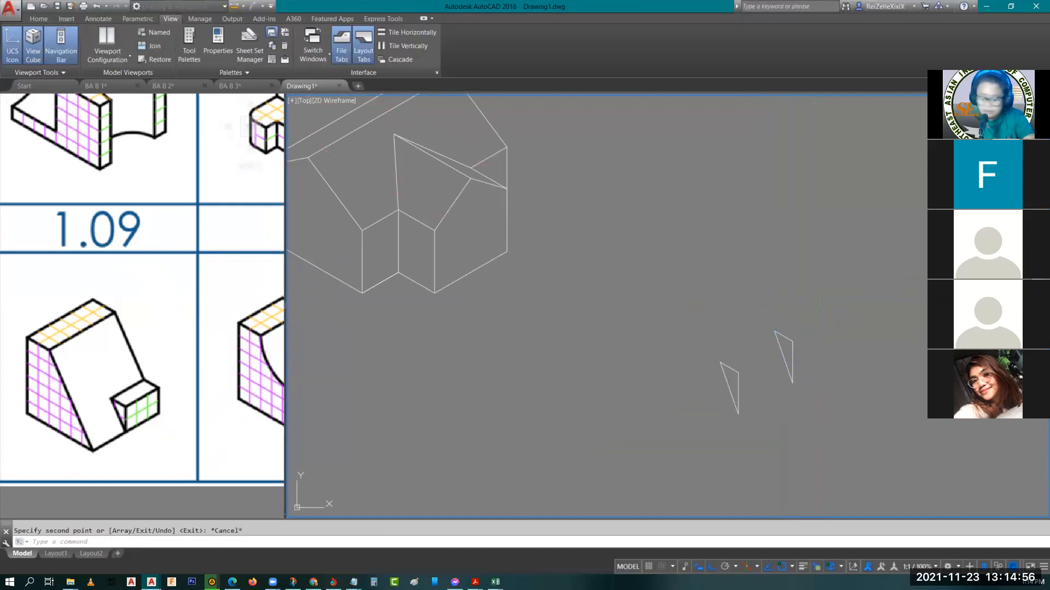
# Connect the upper ends of the two triangles' vertical edges with a line
pyautogui.write('l')
pyautogui.press('Return')
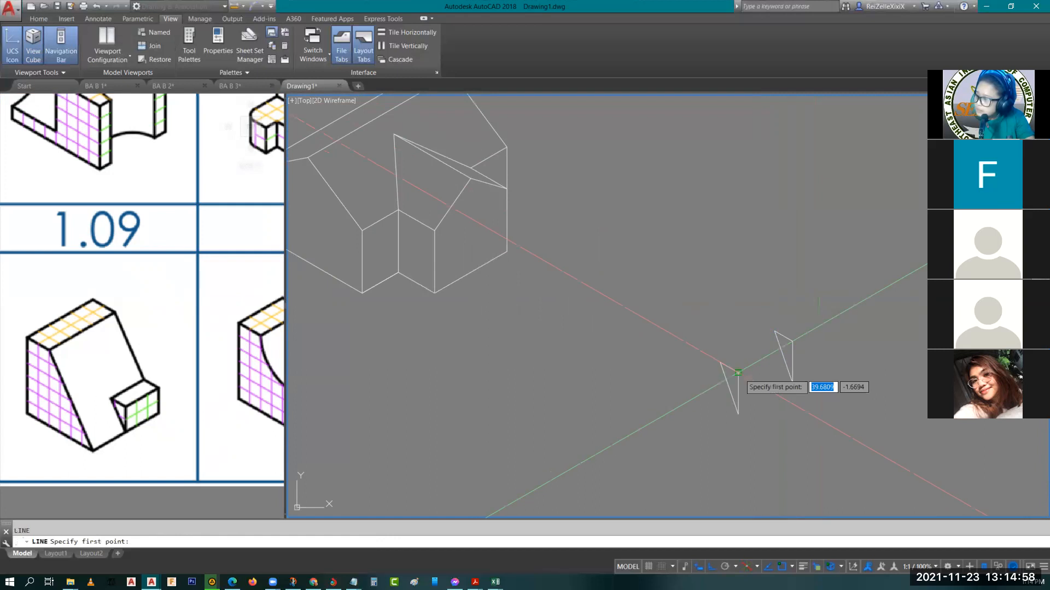
pyautogui.click(738, 373)
pyautogui.click(790, 340)
pyautogui.press('Return')
pyautogui.press('Return')
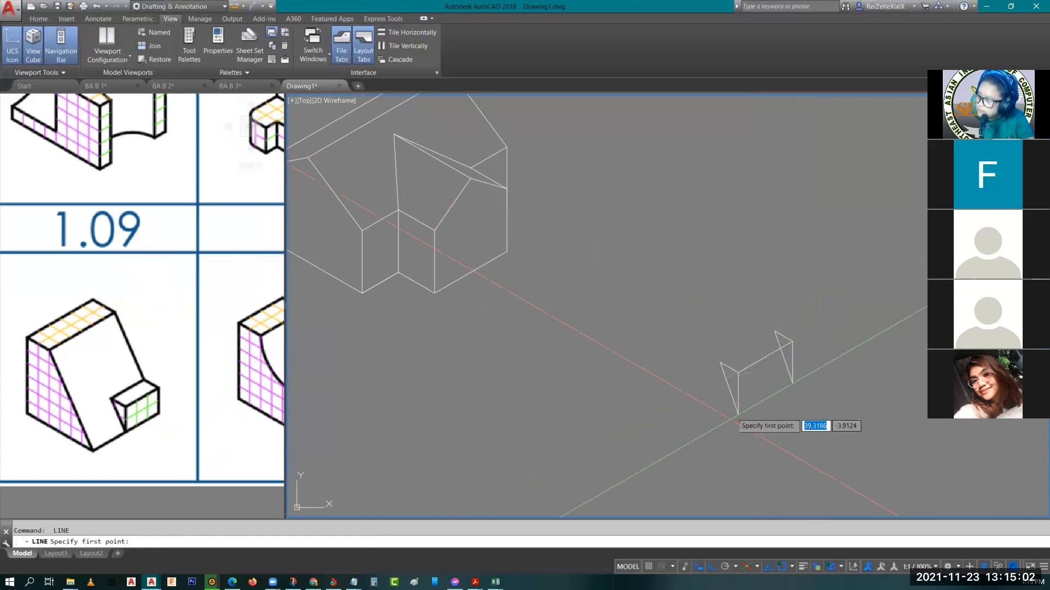
pyautogui.click(738, 414)
pyautogui.press('Escape')
# Copy the connecting edge to the triangles' remaining upper and lower corners, and erase the hidden sloped edge of the rear triangle
pyautogui.click(753, 364)
pyautogui.write('co')
pyautogui.press('Return')
pyautogui.click(738, 374)
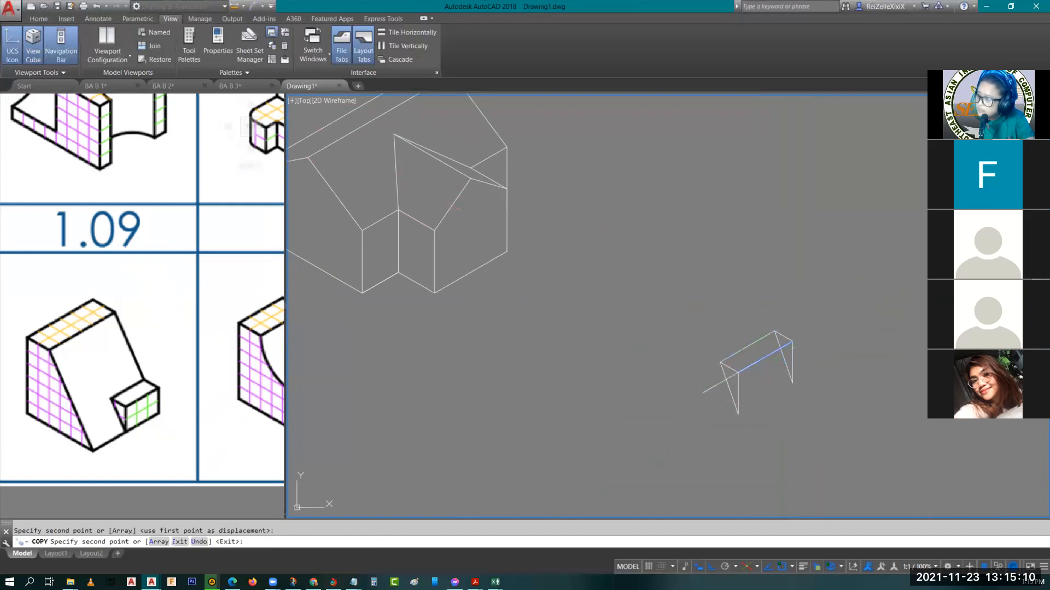
pyautogui.press('Escape')
pyautogui.press('Escape')
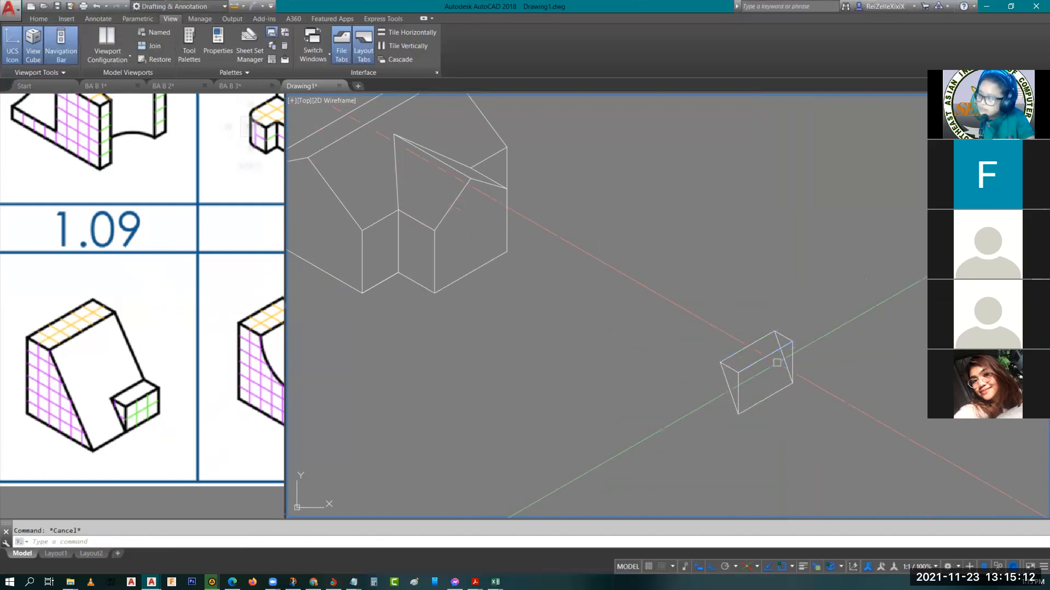
pyautogui.click(776, 362)
pyautogui.press('Delete')
# Draw a 3-unit base line at 210° from the block's lower front corner
pyautogui.scroll(-2, 735, 345)
pyautogui.moveTo(735, 344)
pyautogui.mouseDown(button='middle')
pyautogui.moveTo(771, 359)
pyautogui.moveTo(784, 330)
pyautogui.mouseUp(button='middle')
pyautogui.write('l')
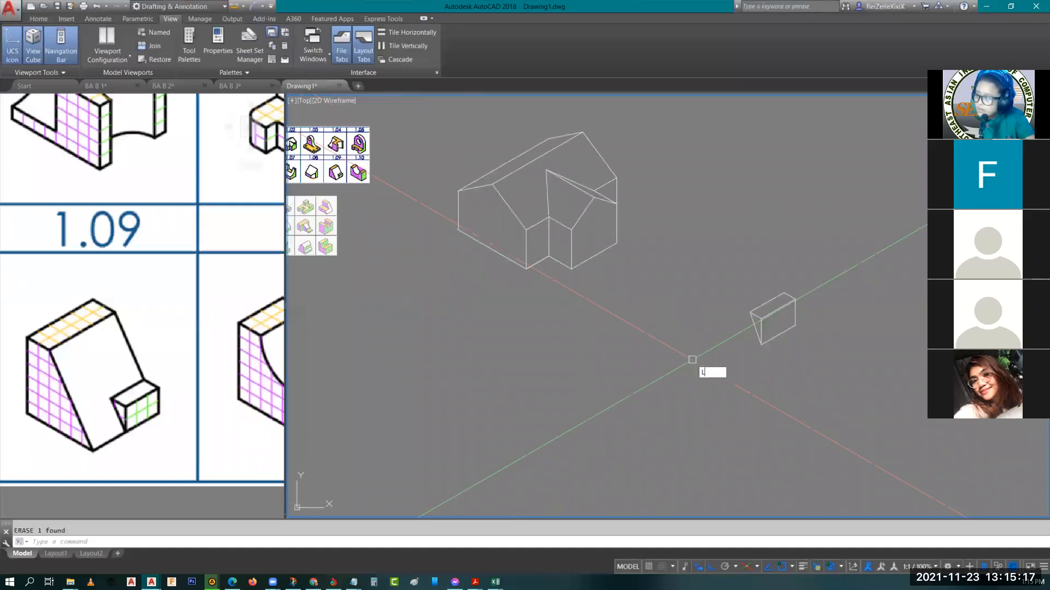
pyautogui.press('Return')
pyautogui.click(761, 345)
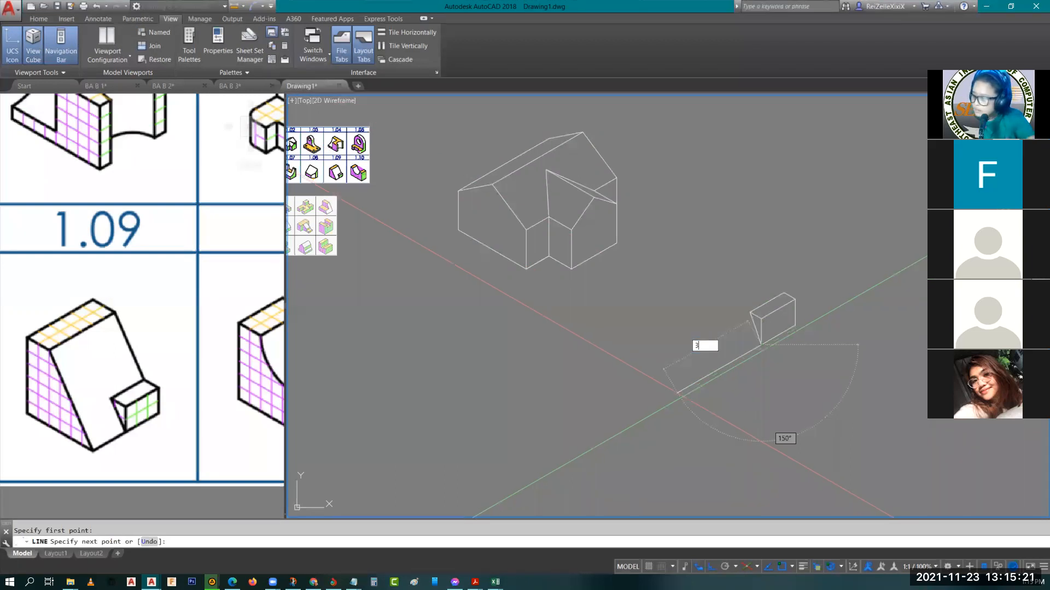
pyautogui.write('3')
pyautogui.press('Return')
# Outline the main body's side face with a 6-unit base, 6-unit vertical back, 2-unit top edge and a slope down to the base corner
pyautogui.press('F5')
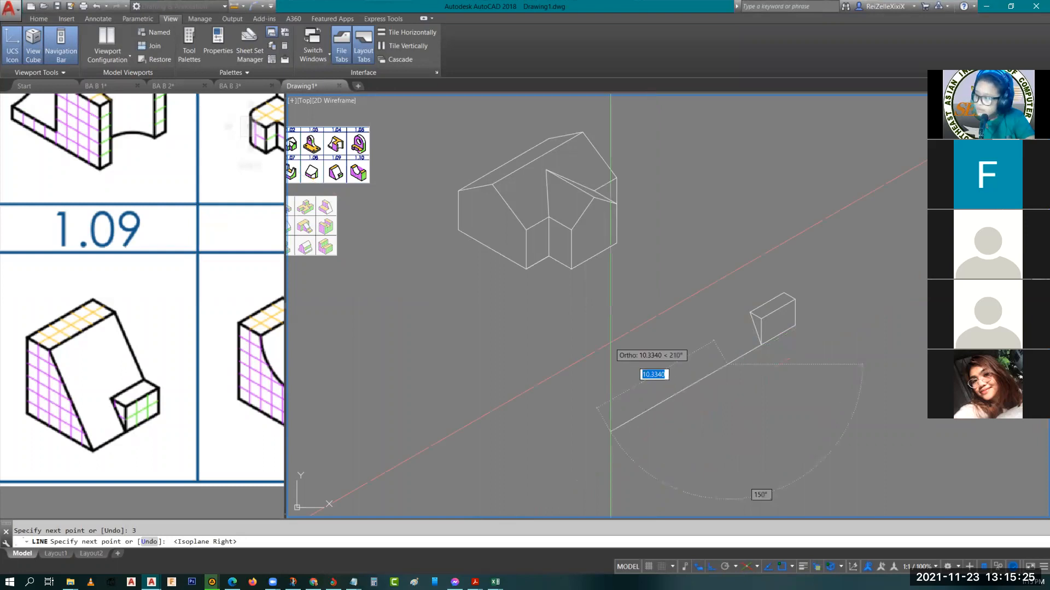
pyautogui.press('F5')
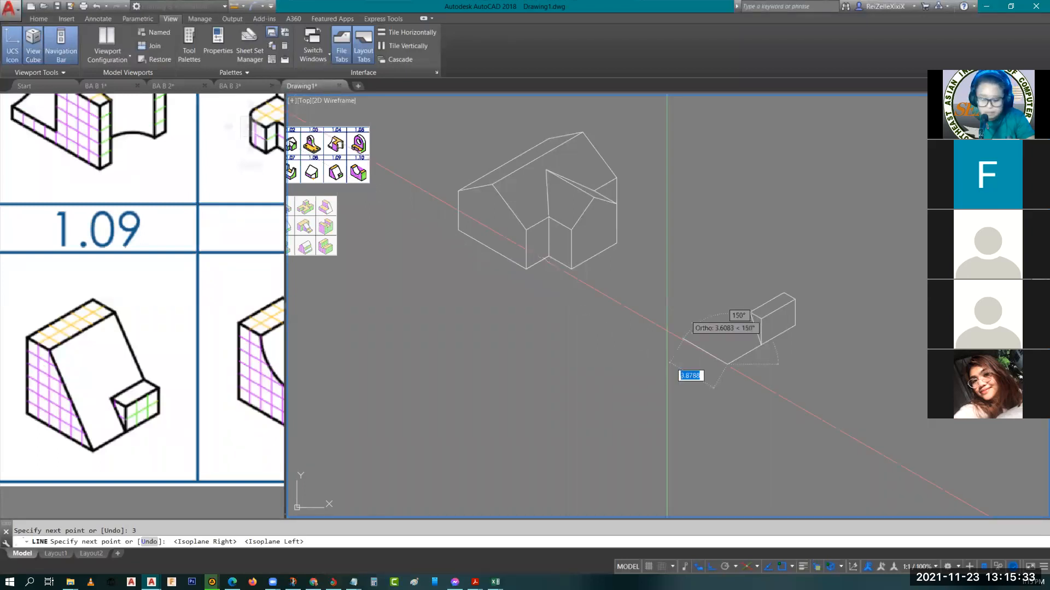
pyautogui.write('6')
pyautogui.press('Return')
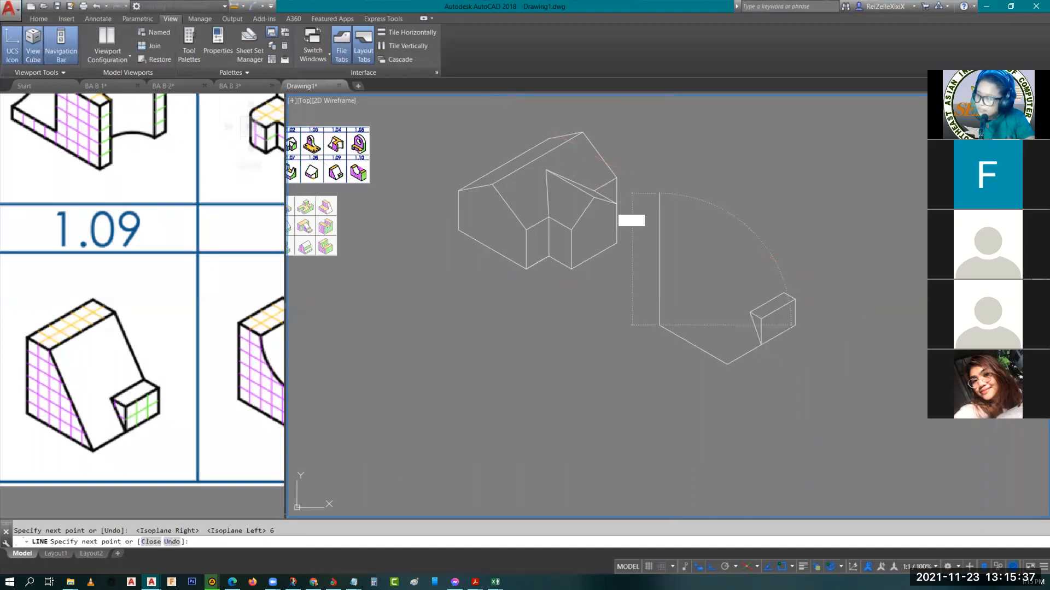
pyautogui.write('6')
pyautogui.press('Return')
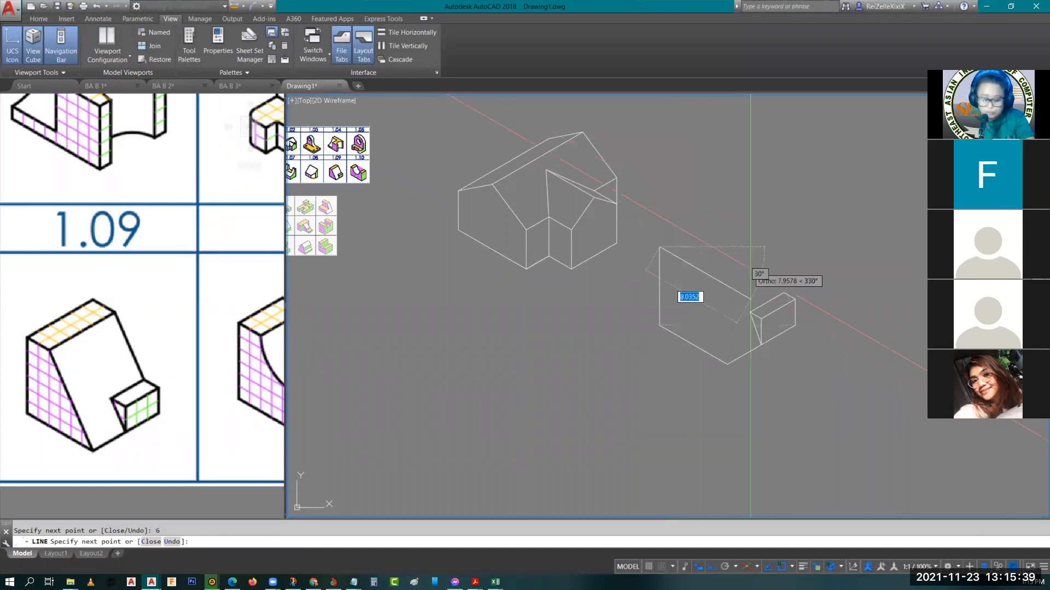
pyautogui.write('2')
pyautogui.press('Return')
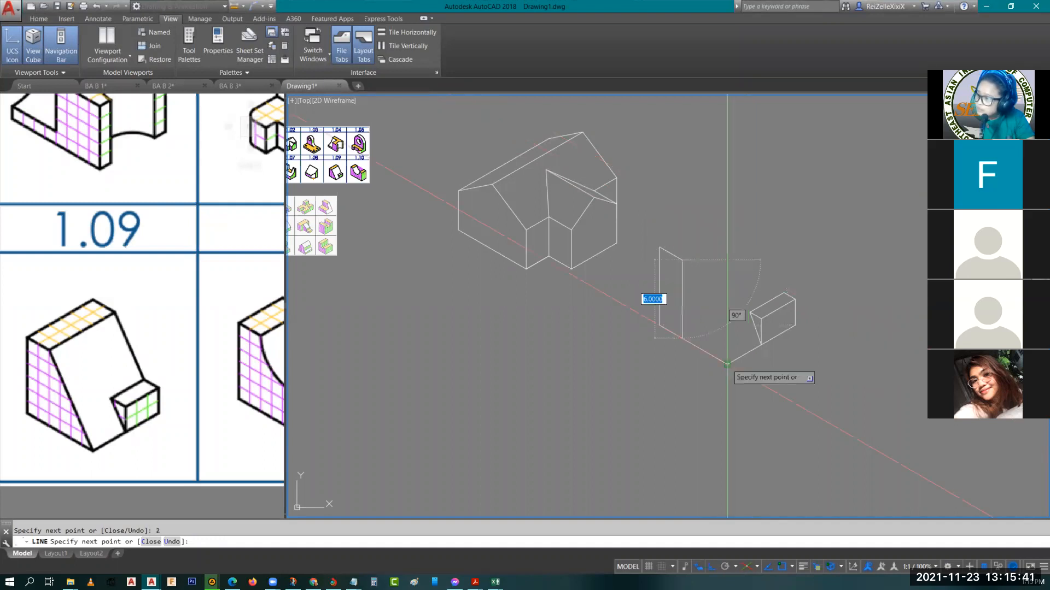
pyautogui.press('Return')
# Draw the body's 6-unit rear top edge, its 2-unit end edge and the far slope down to the block's rear corner
pyautogui.moveTo(742, 245); pyautogui.dragTo(755, 317, button='middle')
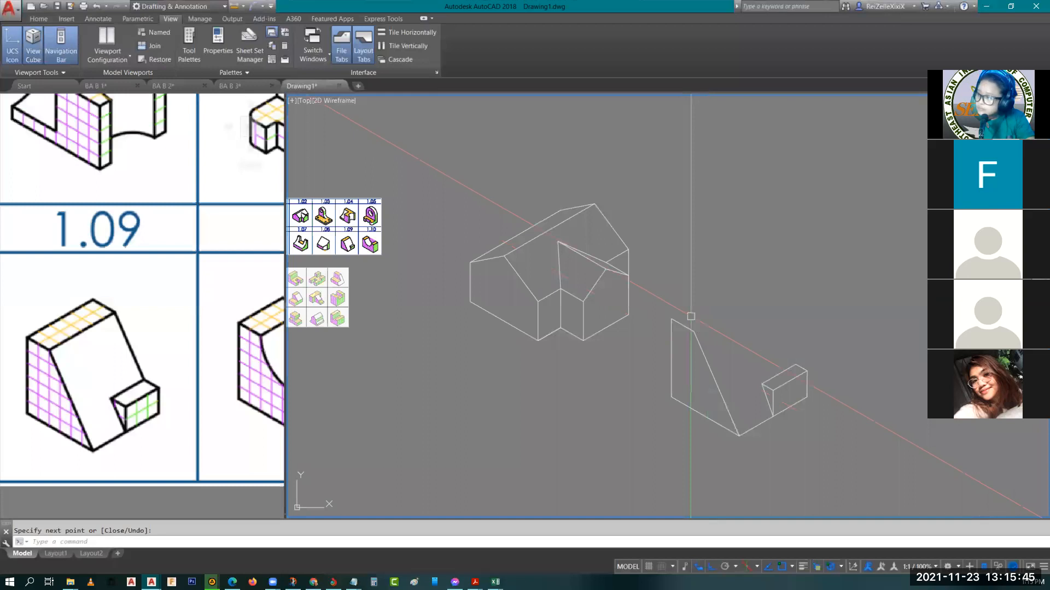
pyautogui.write('l')
pyautogui.press('Return')
pyautogui.click(671, 320)
pyautogui.press('F5')
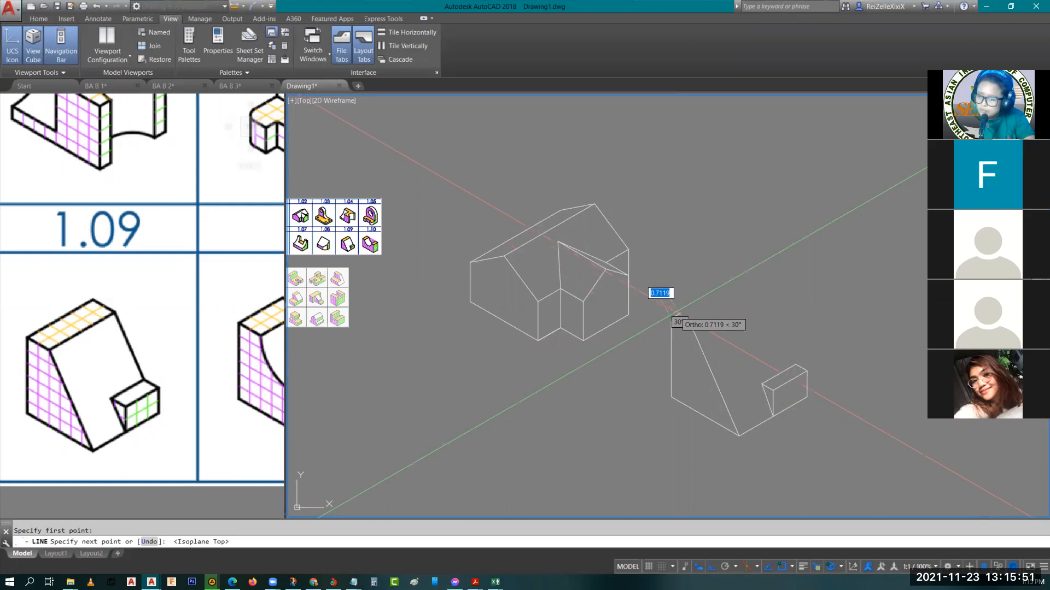
pyautogui.write('6')
pyautogui.press('Return')
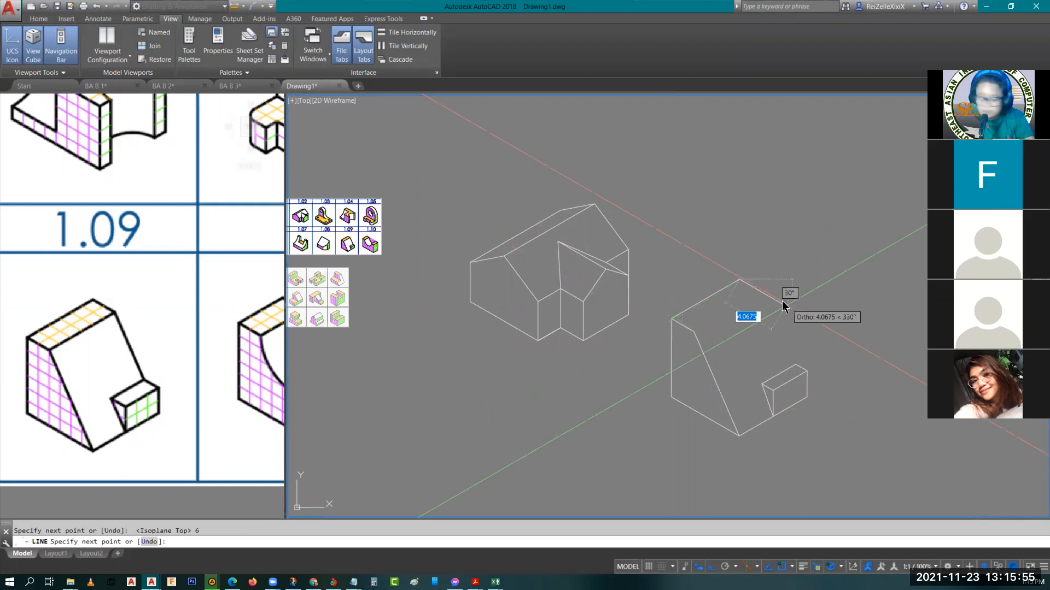
pyautogui.write('2')
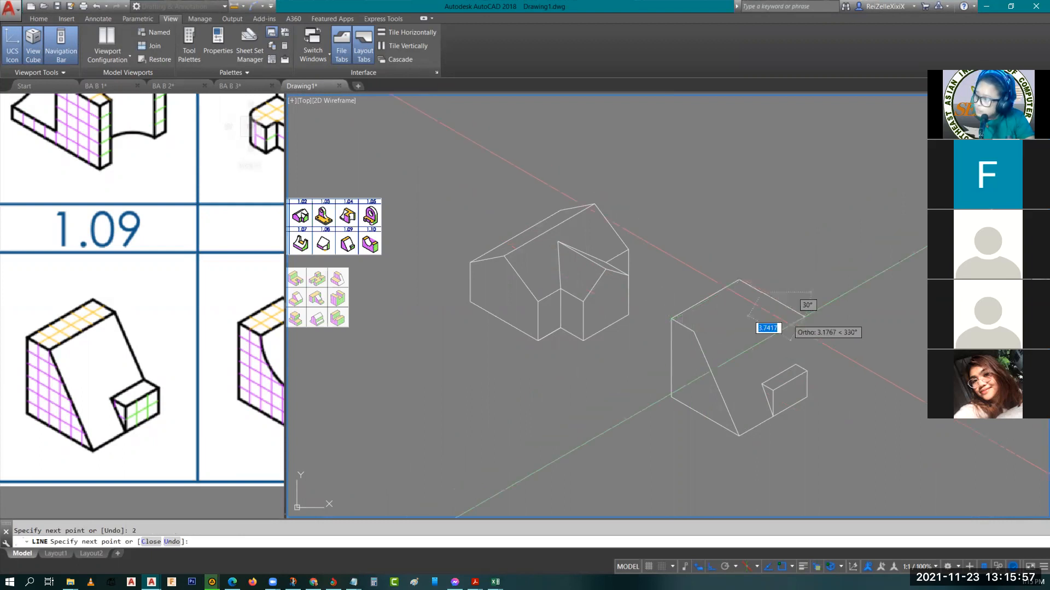
pyautogui.press('Return')
pyautogui.click(795, 364)
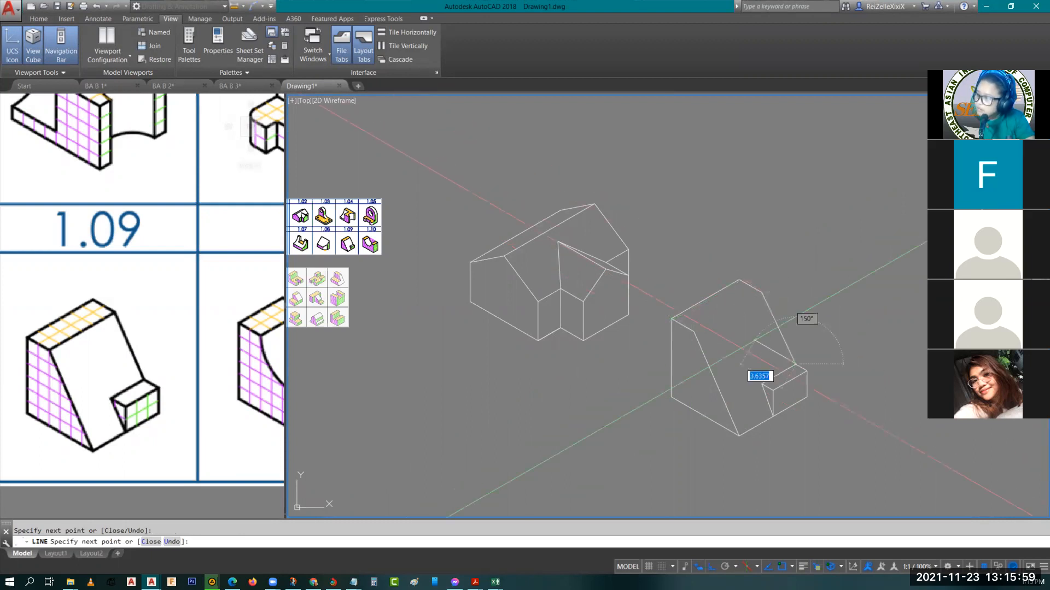
pyautogui.press('Return')
pyautogui.press('Return')
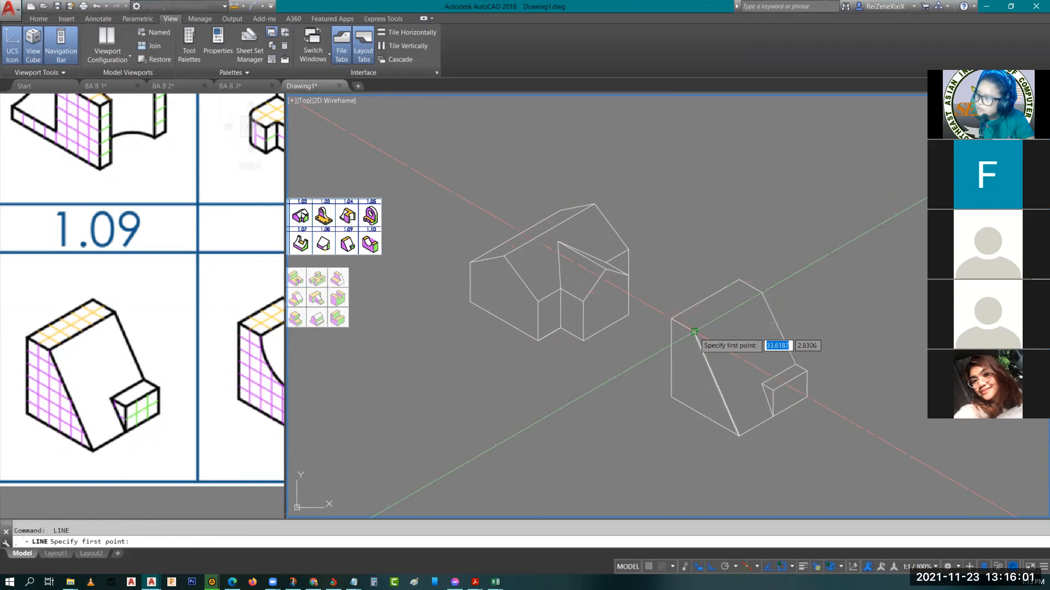
# Draw the main body's front top edge, joining the upper corners of the near and far slopes
pyautogui.click(694, 332)
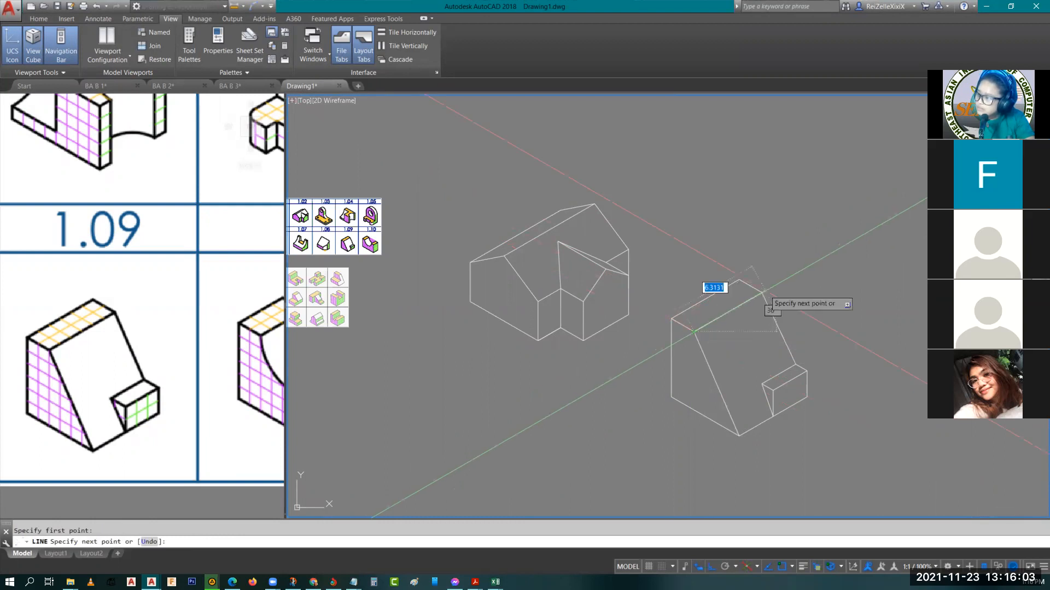
pyautogui.press('Escape')
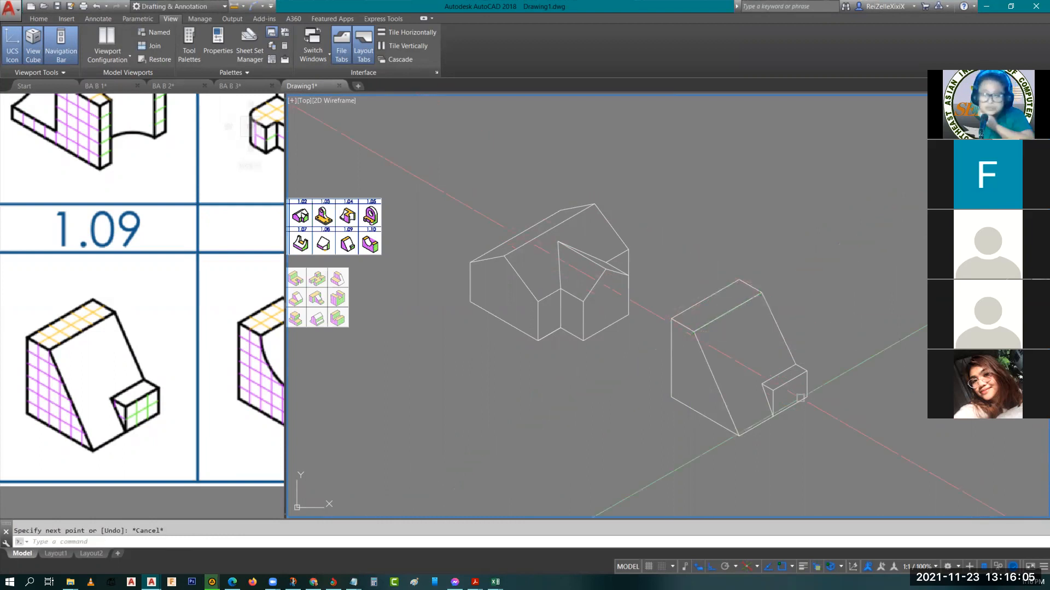
# Set the current color to red and draw a line from the far slope's upper corner to the block's lower rear corner
pyautogui.scroll(5, 717, 336)
pyautogui.scroll(-3, 711, 331)
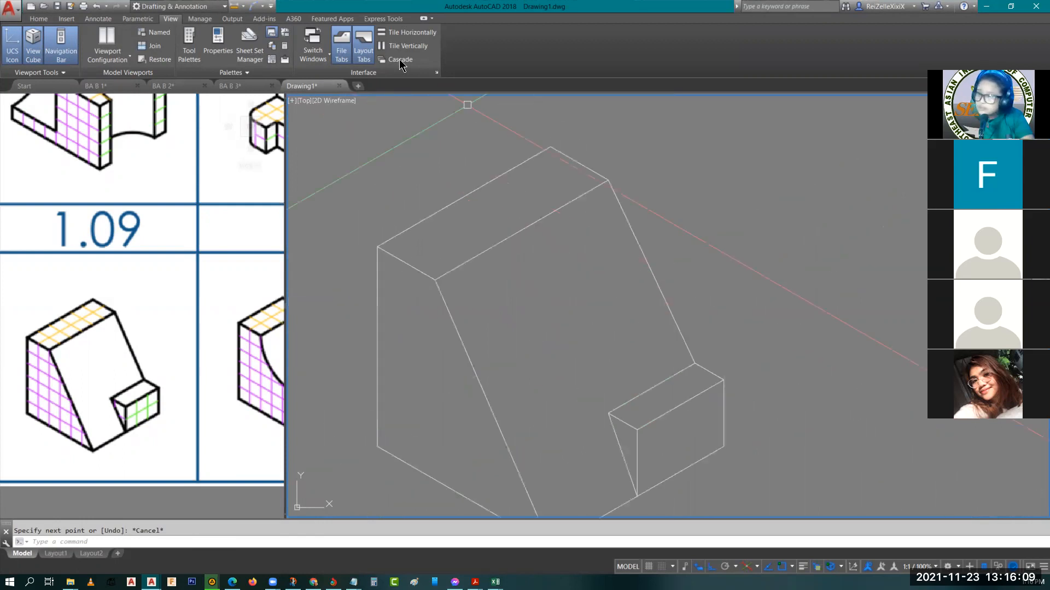
pyautogui.scroll(4, 696, 34)
pyautogui.click(685, 37)
pyautogui.click(653, 143)
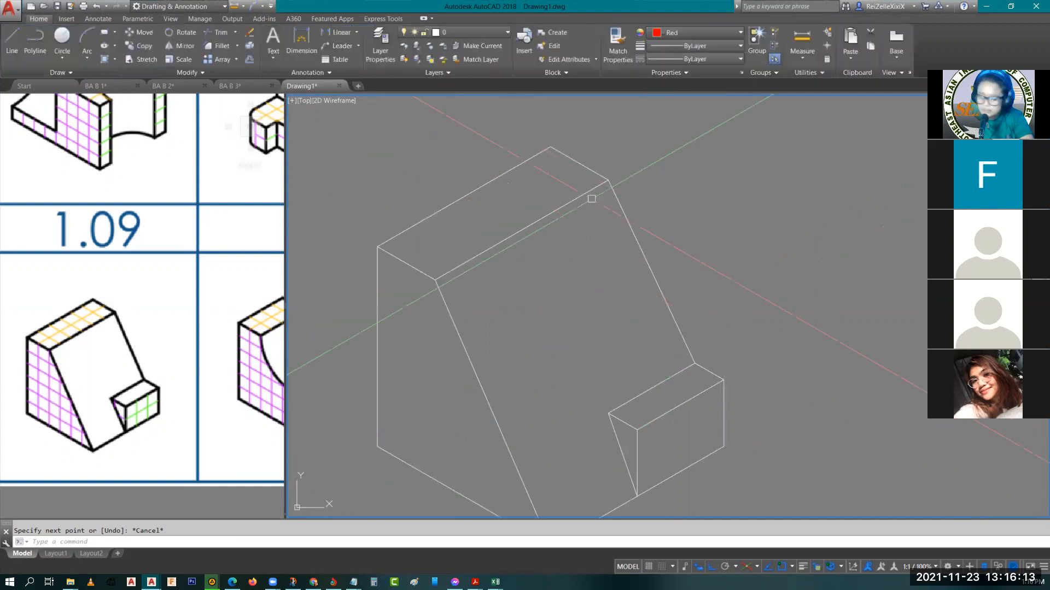
pyautogui.write('L')
pyautogui.press('Return')
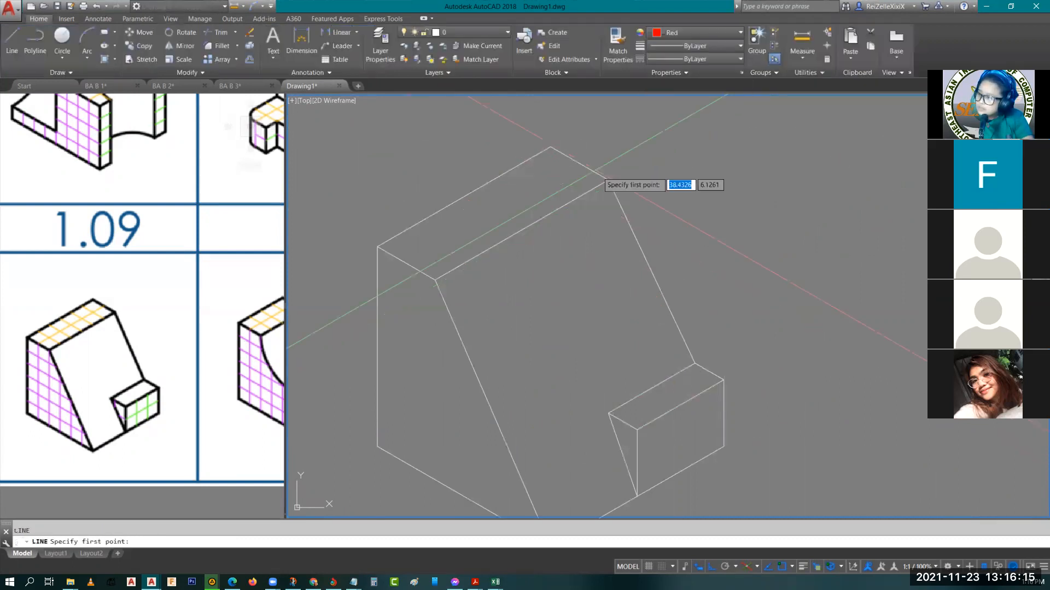
pyautogui.click(607, 180)
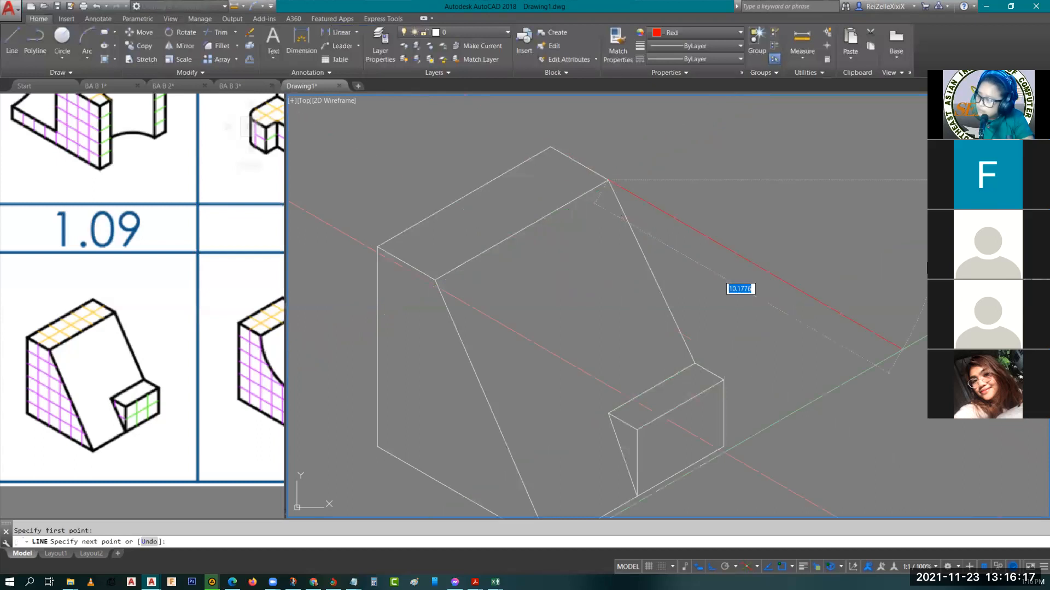
pyautogui.click(725, 443)
pyautogui.press('Escape')
pyautogui.press('Escape')
# Examine where the red slope line passes the block's rear top corner, comparing it with the same corner in reference figure 1.09
pyautogui.moveTo(806, 356); pyautogui.dragTo(806, 268, button='middle')
pyautogui.click(681, 266)
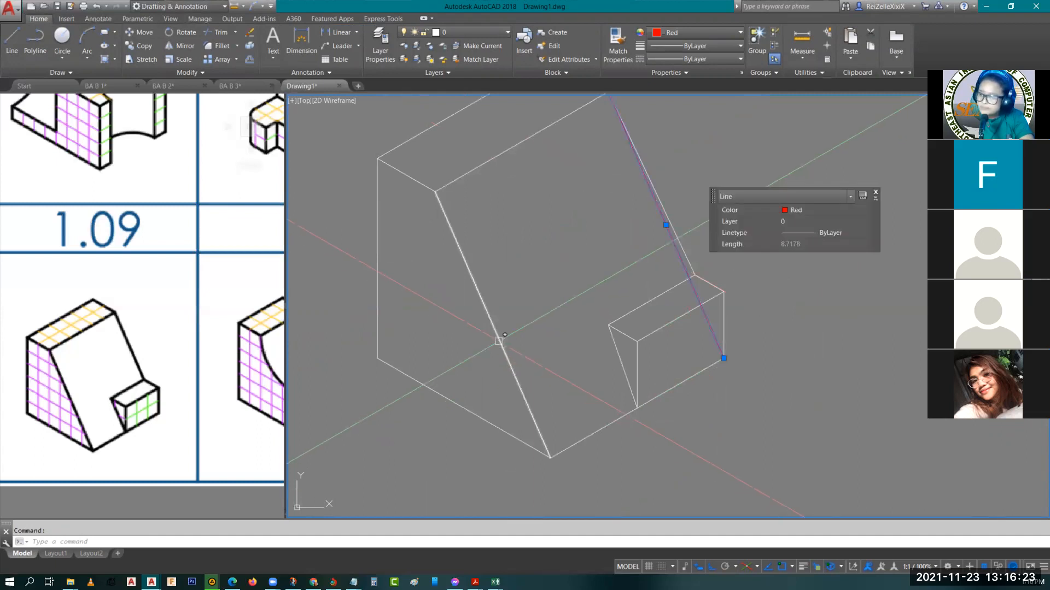
pyautogui.press('Escape')
pyautogui.moveTo(723, 309); pyautogui.dragTo(616, 392, button='middle')
pyautogui.scroll(2, 599, 429)
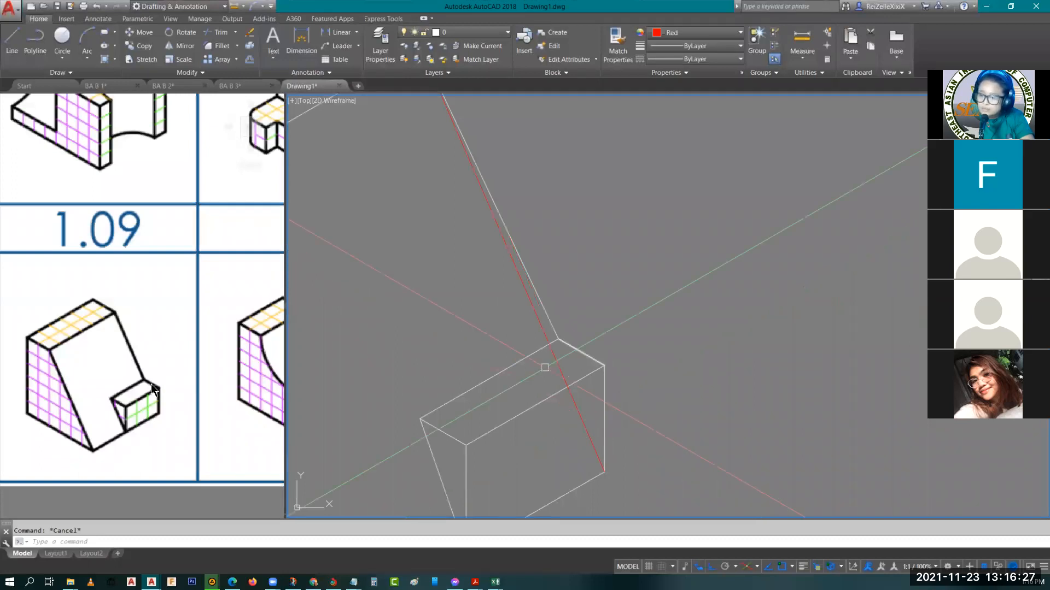
pyautogui.scroll(6, 150, 382)
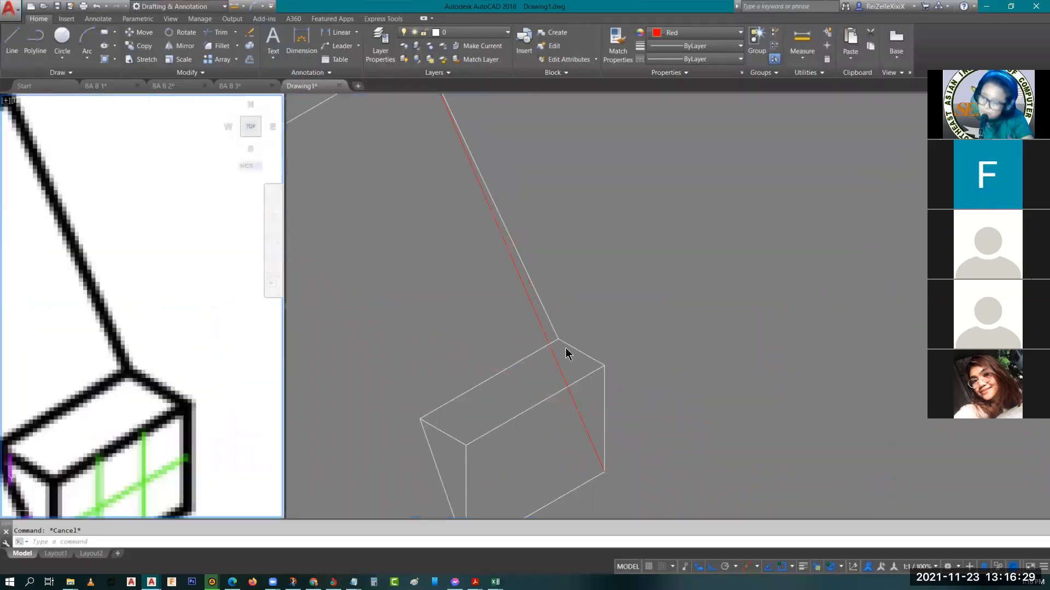
pyautogui.click(576, 347)
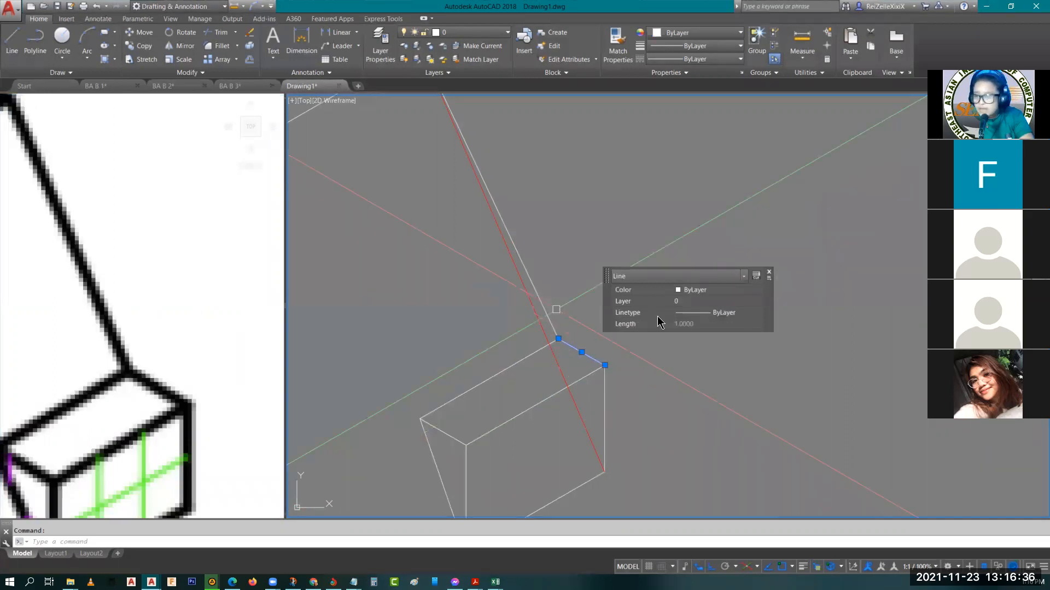
pyautogui.press('Escape')
pyautogui.write('EX')
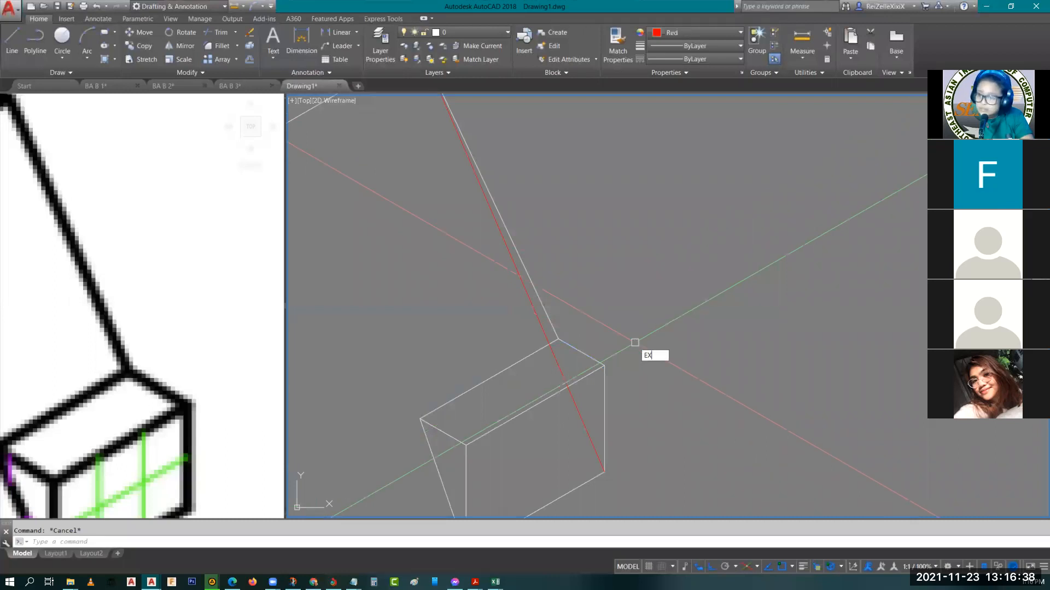
pyautogui.press('Return')
pyautogui.press('Return')
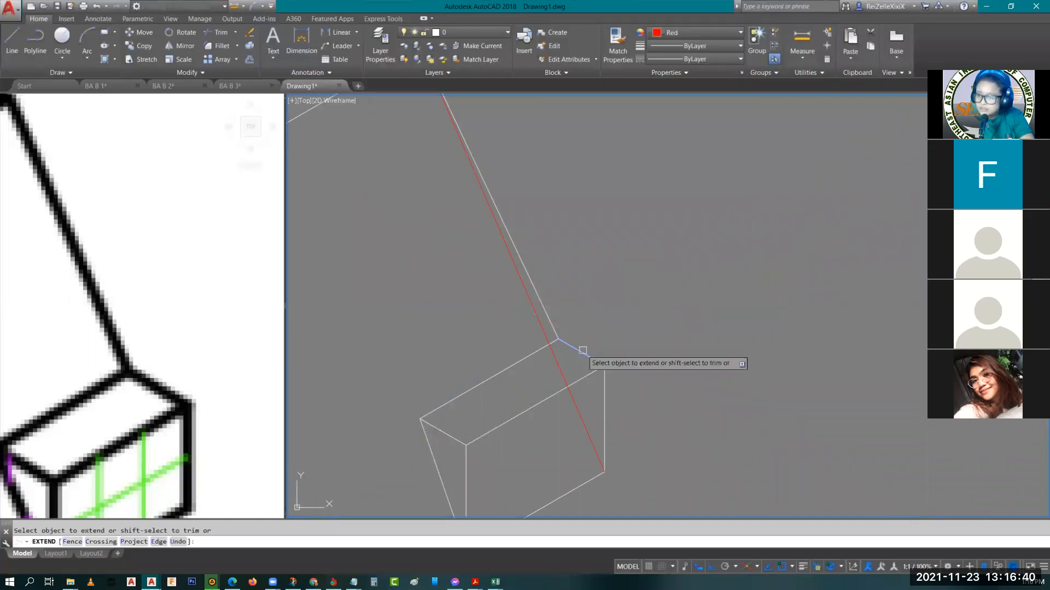
pyautogui.press('Escape')
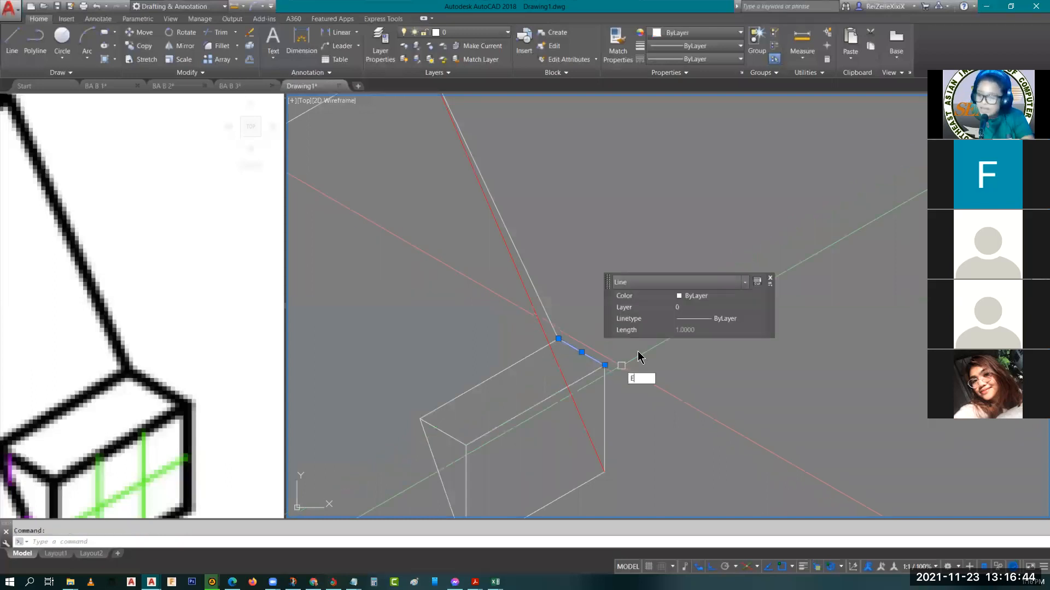
# Replace the block's short rear top end edge with a longer red line in the same direction, running past the red slope line
pyautogui.press('Return')
pyautogui.write('L')
pyautogui.press('Return')
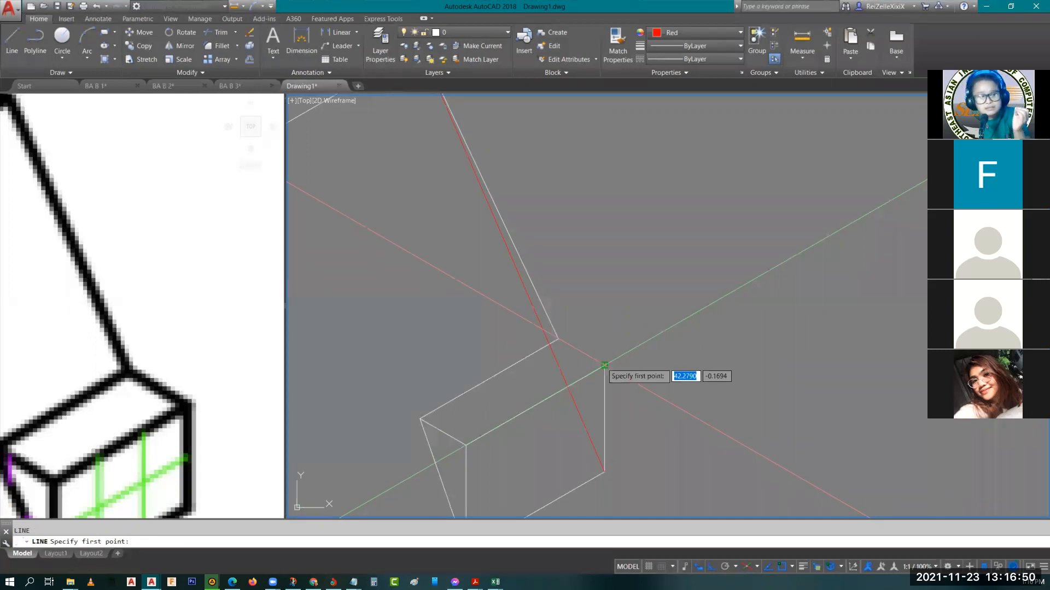
pyautogui.click(604, 364)
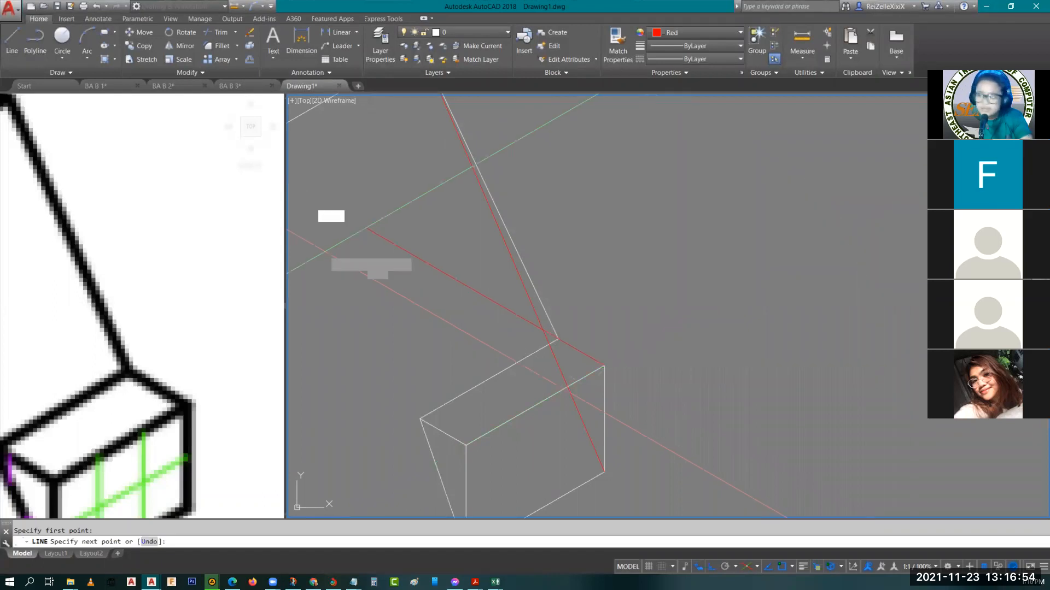
pyautogui.press('Escape')
# Trim the new red edge's excess beyond the red slope line
pyautogui.write('TR')
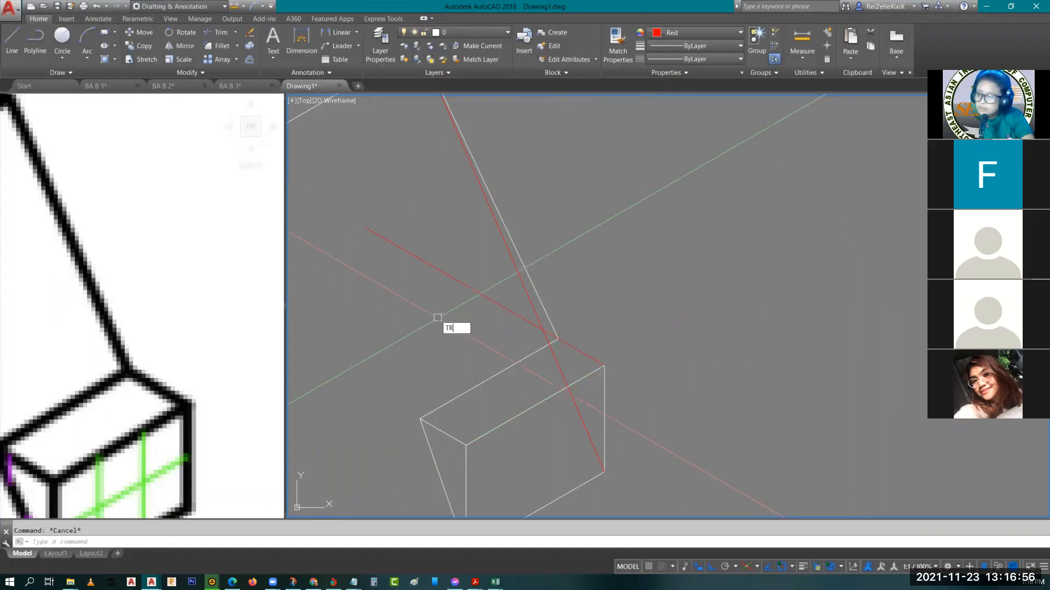
pyautogui.press('Return')
pyautogui.press('Return')
pyautogui.click(415, 261)
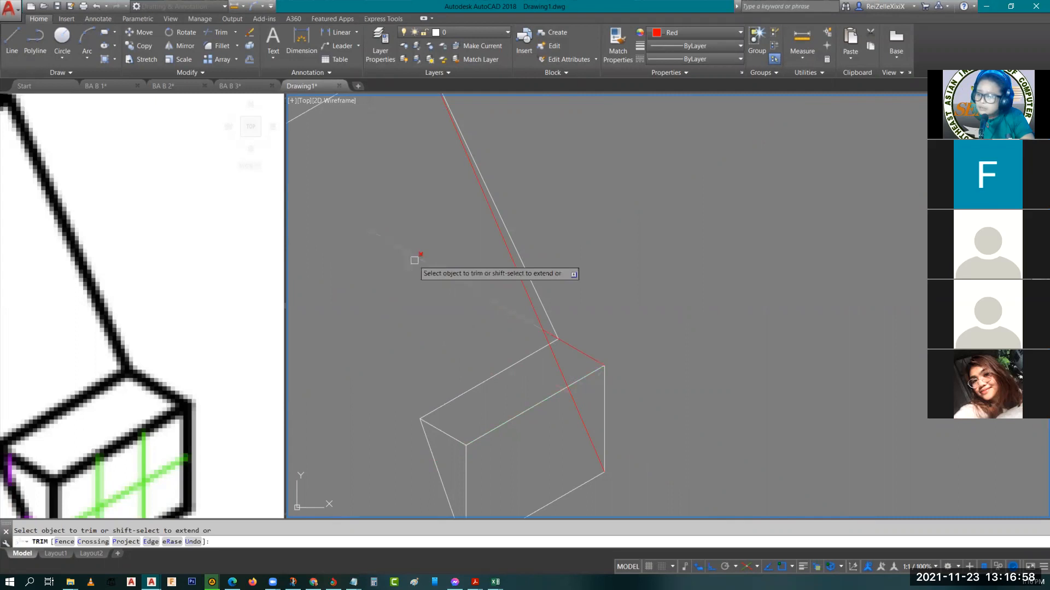
pyautogui.press('Escape')
pyautogui.press('Escape')
# Erase the short top edge and the slanted edge at the block's front end
pyautogui.moveTo(507, 348); pyautogui.dragTo(568, 297, button='middle')
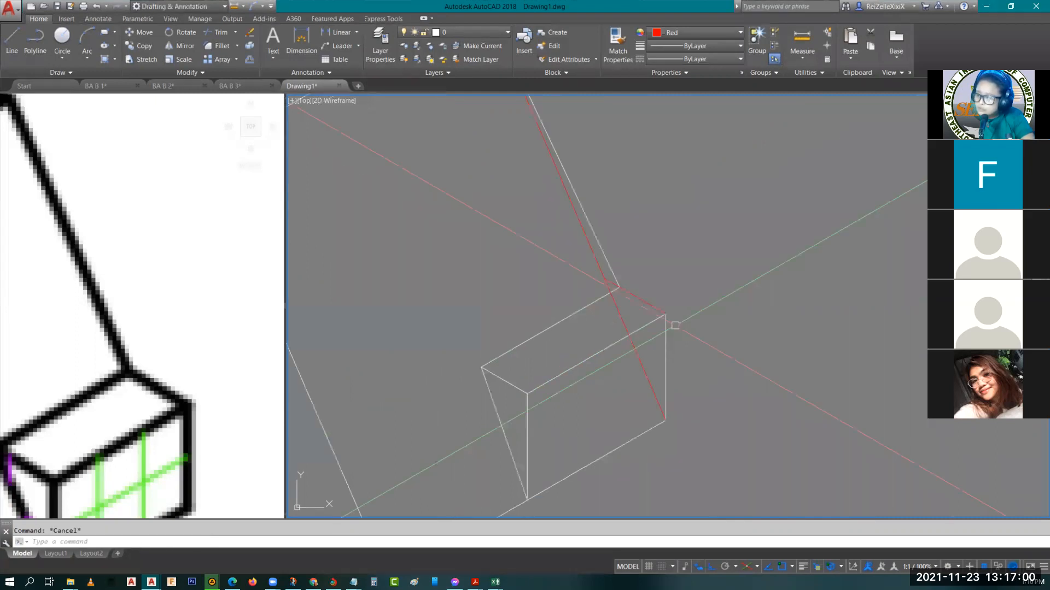
pyautogui.click(511, 401)
pyautogui.click(501, 380)
pyautogui.click(496, 402)
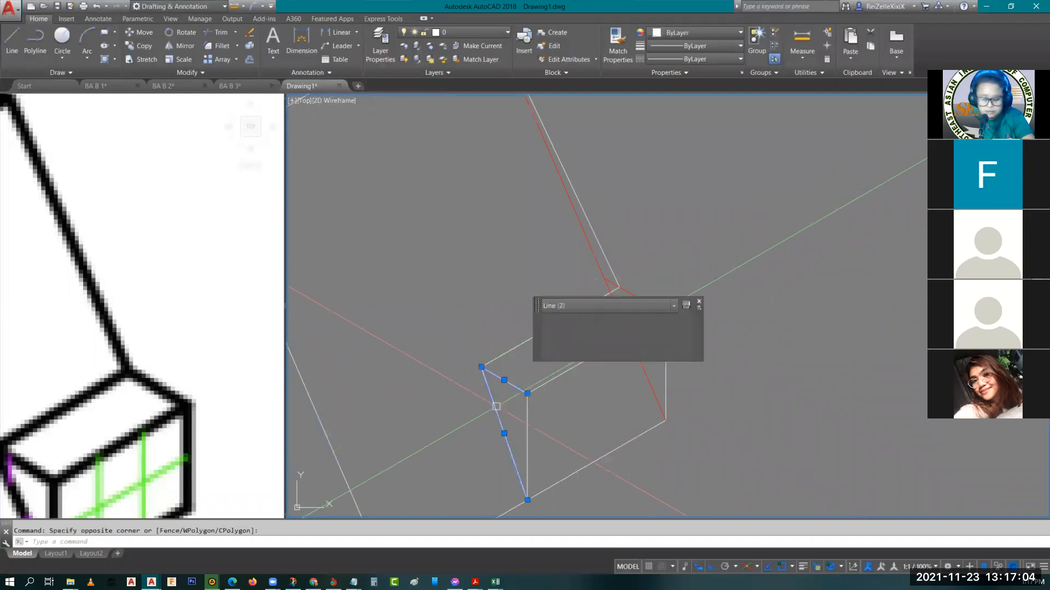
pyautogui.write('E')
pyautogui.press('Return')
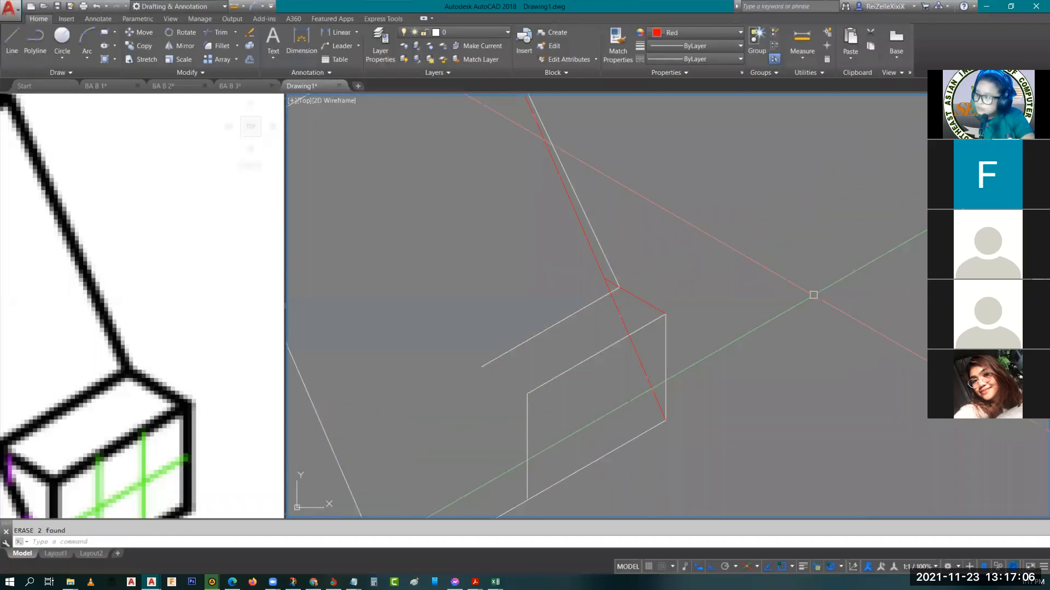
# Copy the short red top edge from the block's rear corner to the upper corner at its front end
pyautogui.click(647, 304)
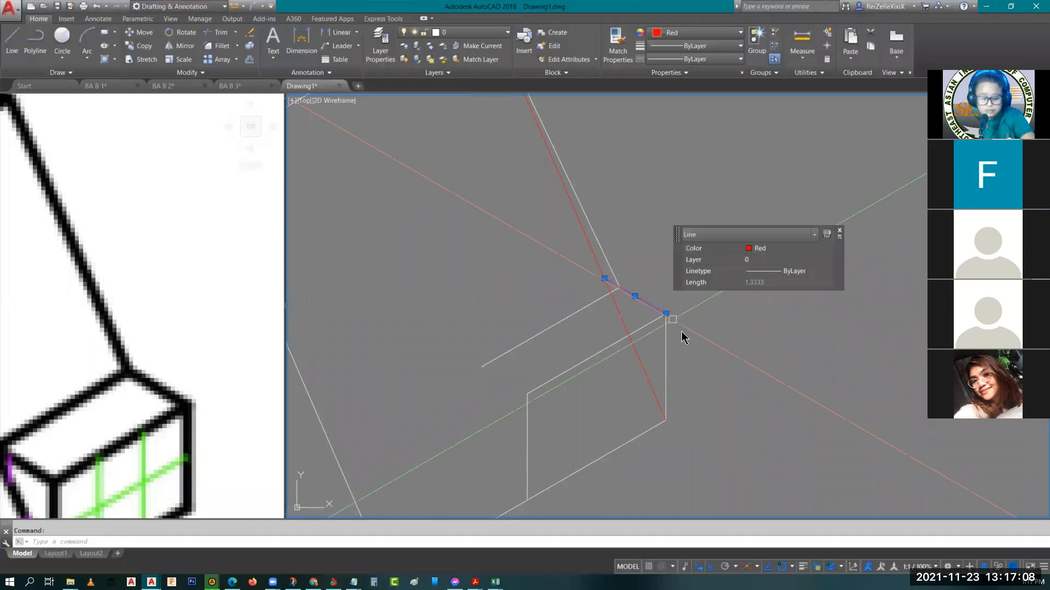
pyautogui.write('CO')
pyautogui.press('Return')
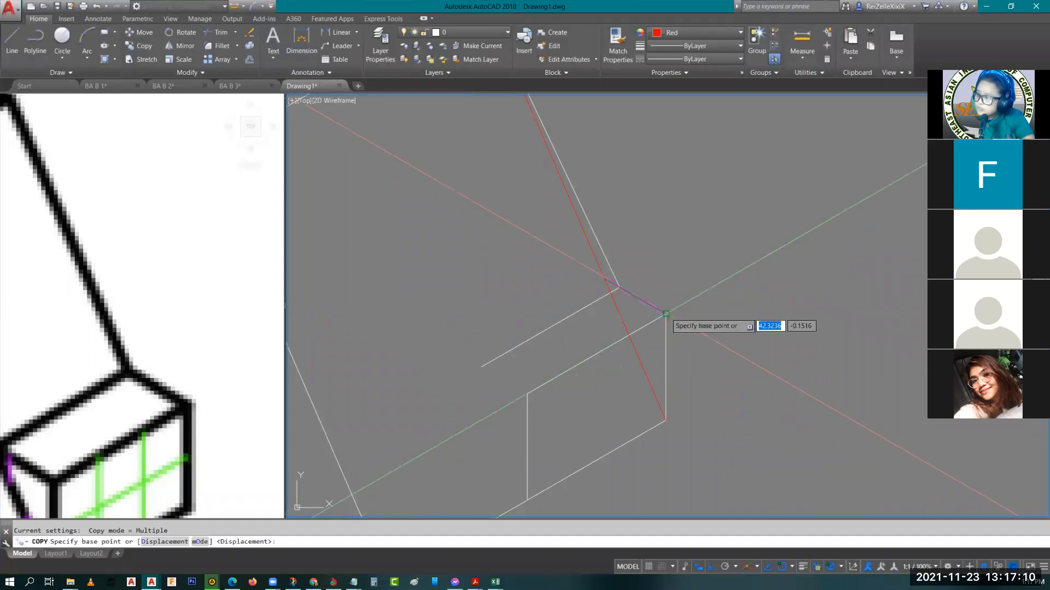
pyautogui.click(673, 306)
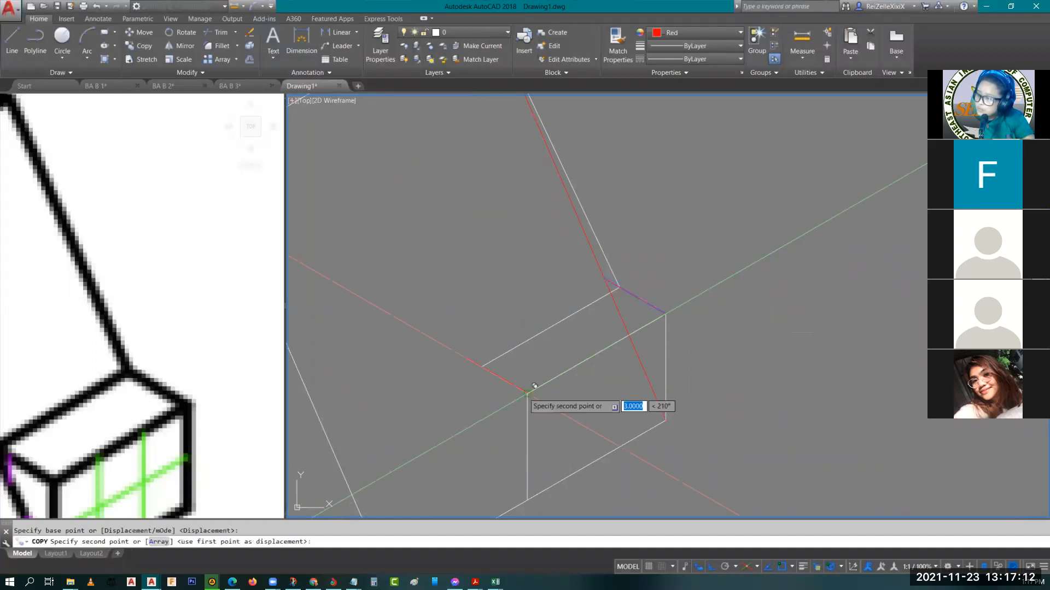
pyautogui.click(528, 393)
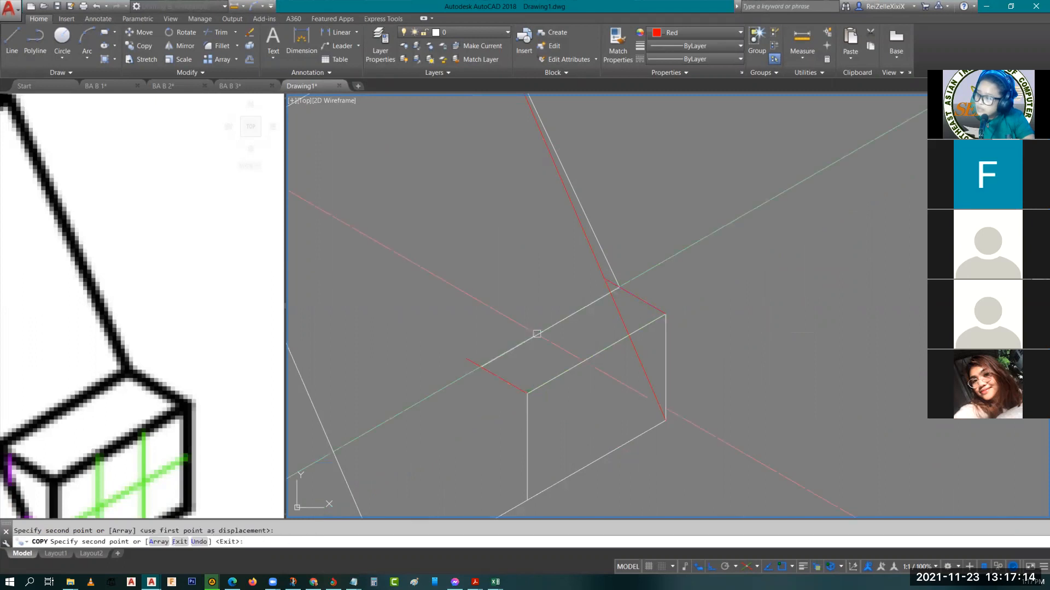
pyautogui.press('Escape')
# Move the block's inner top edge so that it connects the free ends of the two short red edges
pyautogui.click(532, 336)
pyautogui.write('m')
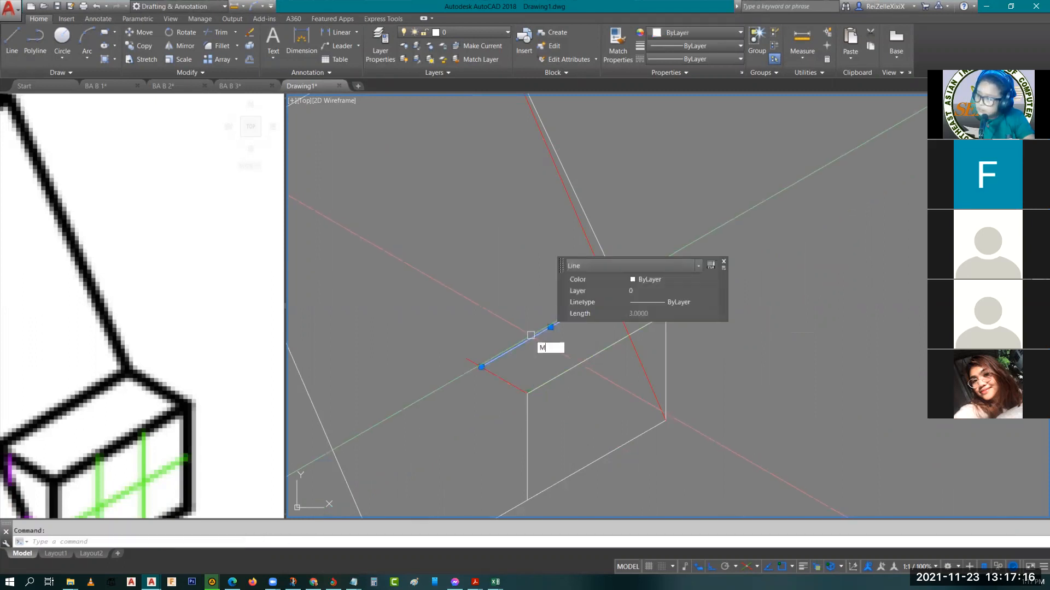
pyautogui.press('Return')
pyautogui.click(481, 366)
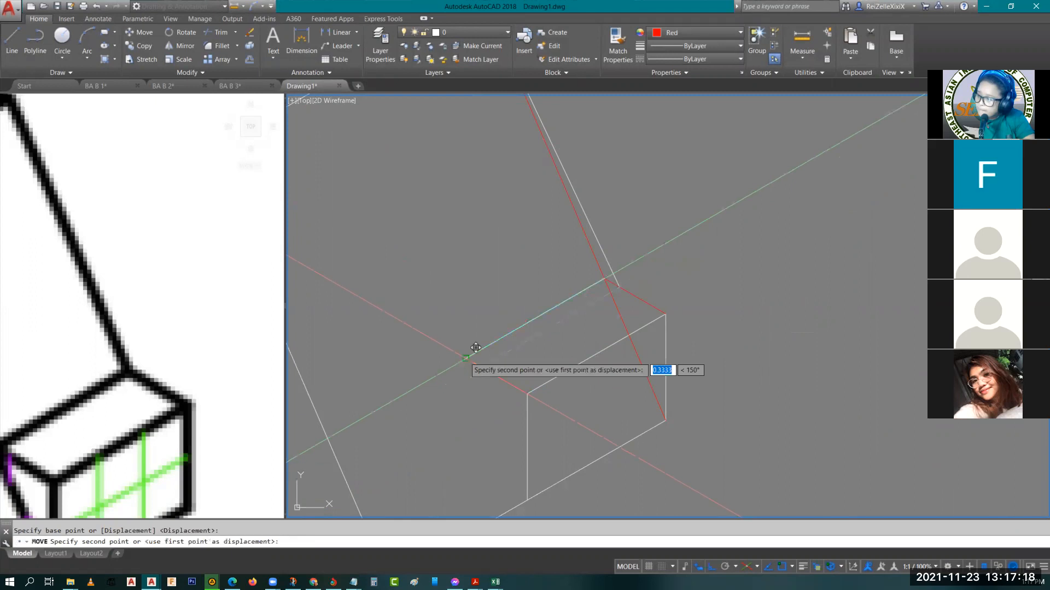
pyautogui.click(466, 359)
pyautogui.press('Escape')
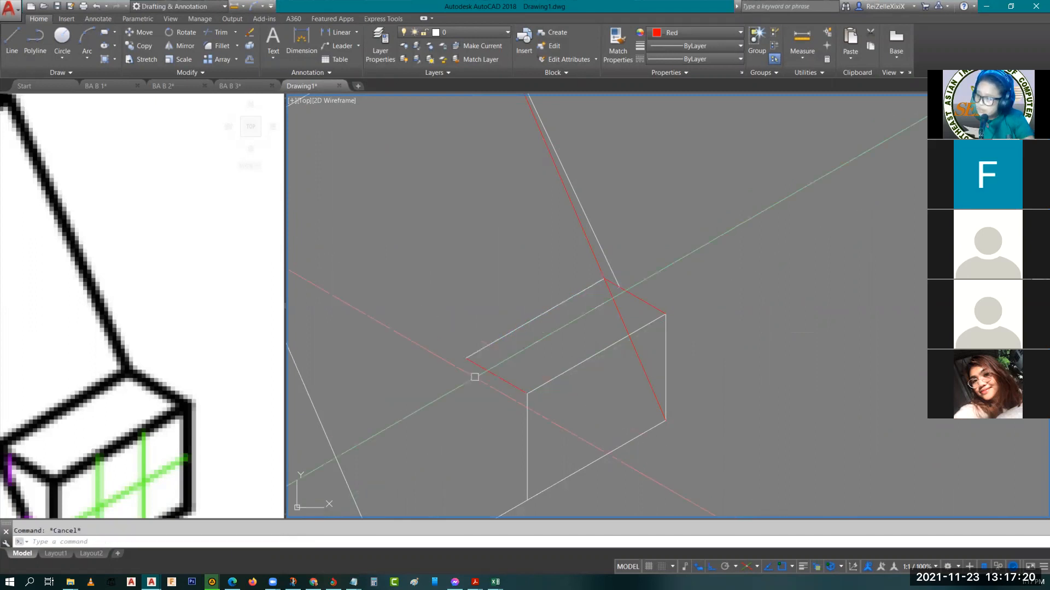
# Draw a red slanted line from the block's lower front corner to the inner end of the copied red edge
pyautogui.write('l')
pyautogui.press('Return')
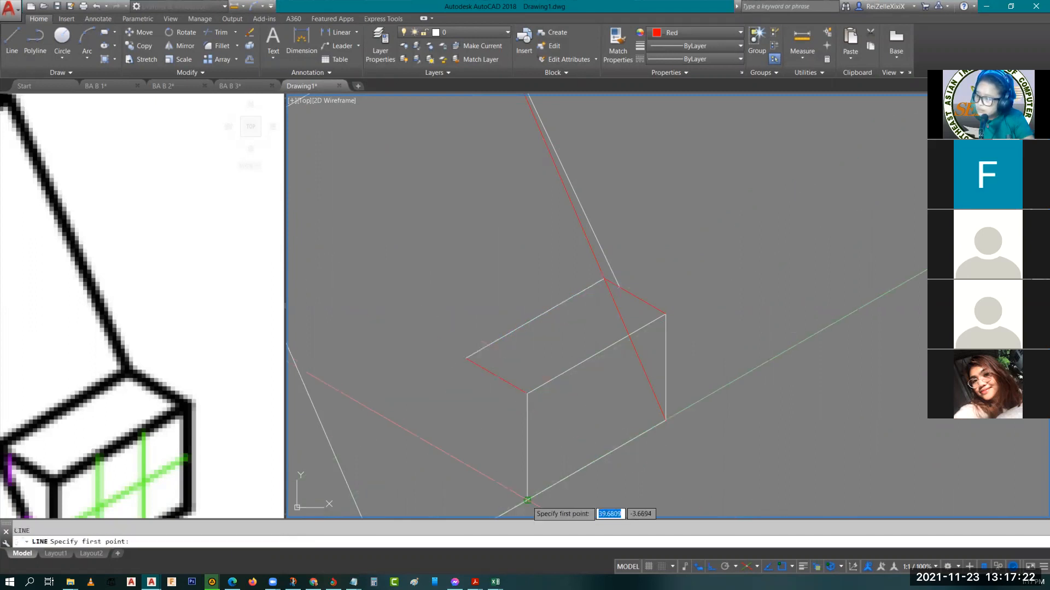
pyautogui.click(529, 498)
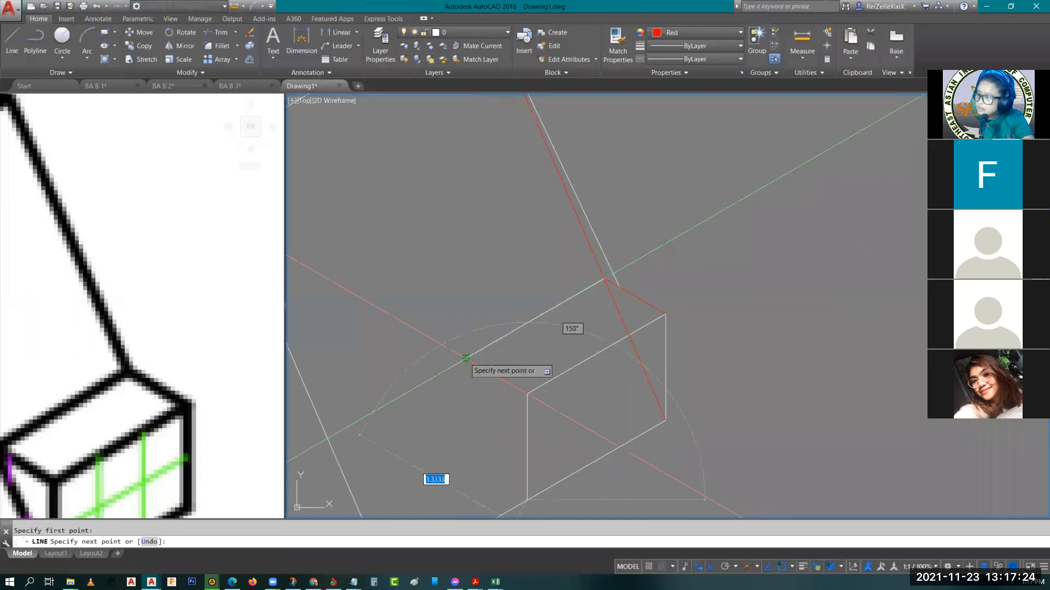
pyautogui.click(466, 359)
pyautogui.press('Return')
# Delete the old white slope line beside the red one on the far side of the main body
pyautogui.click(614, 277)
pyautogui.press('Delete')
pyautogui.scroll(-3, 660, 281)
pyautogui.press('Escape')
# Trim the part of the red slope line that is hidden behind the block
pyautogui.scroll(1, 585, 368)
pyautogui.scroll(1, 605, 398)
pyautogui.write('tr')
pyautogui.press('Return')
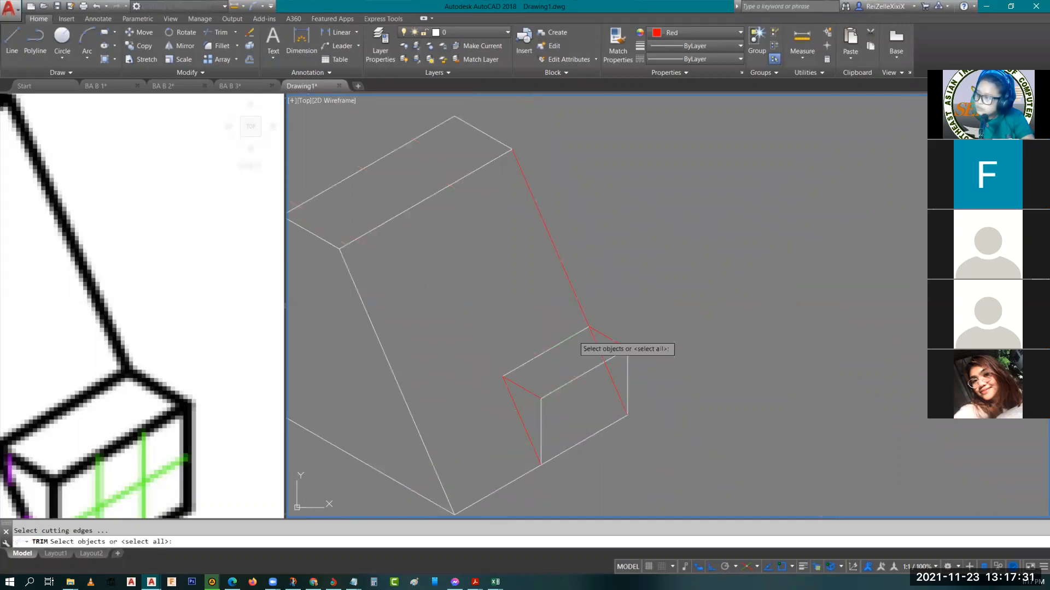
pyautogui.press('Return')
pyautogui.press('Escape')
pyautogui.scroll(-4, 659, 402)
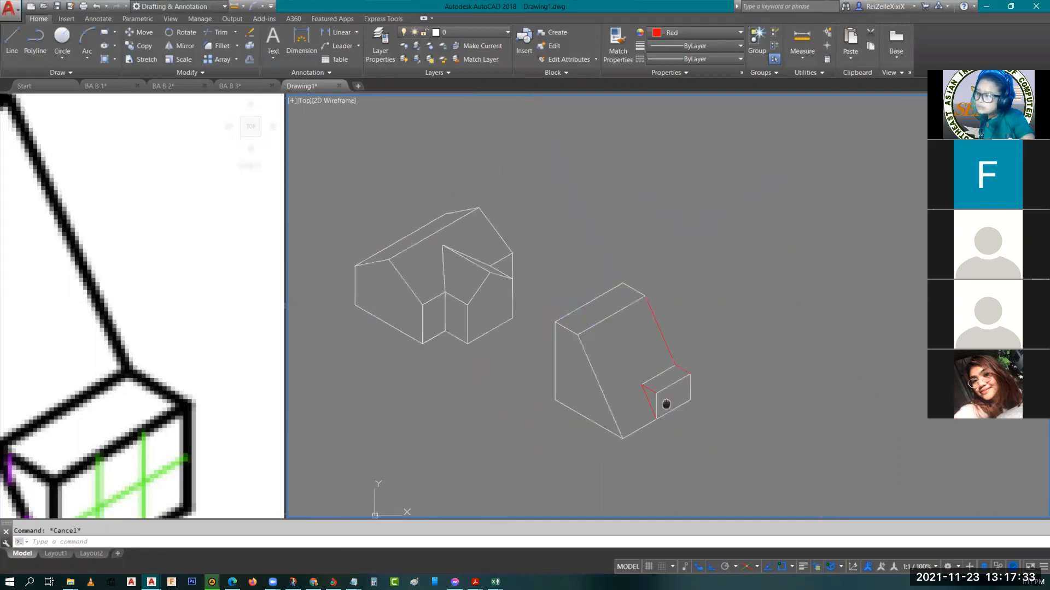
# Inspect the block's red rear top end edge and compare the block's corner with reference figure 1.09
pyautogui.scroll(3, 715, 444)
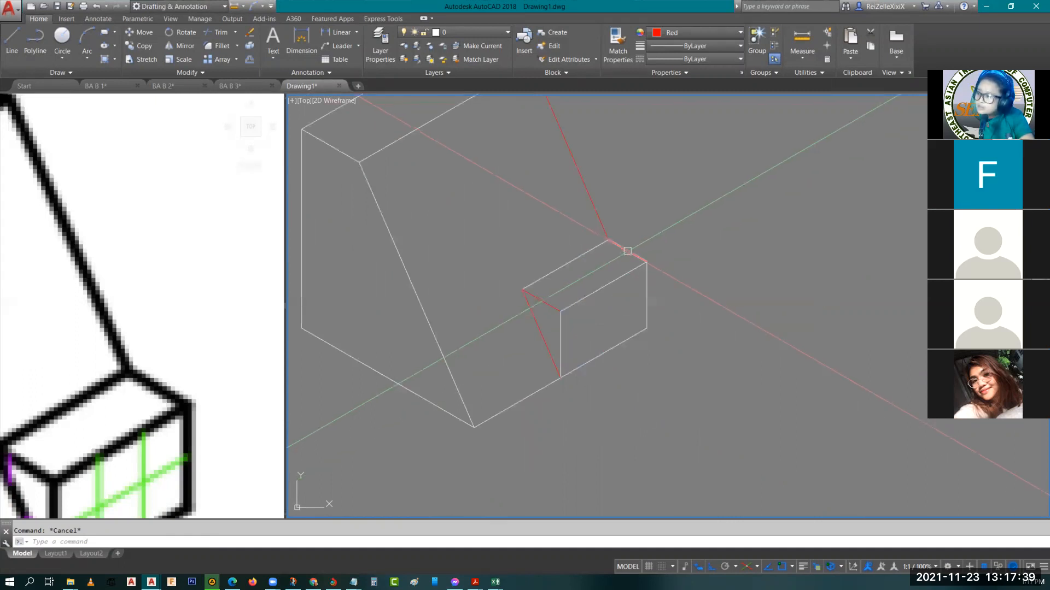
pyautogui.click(627, 251)
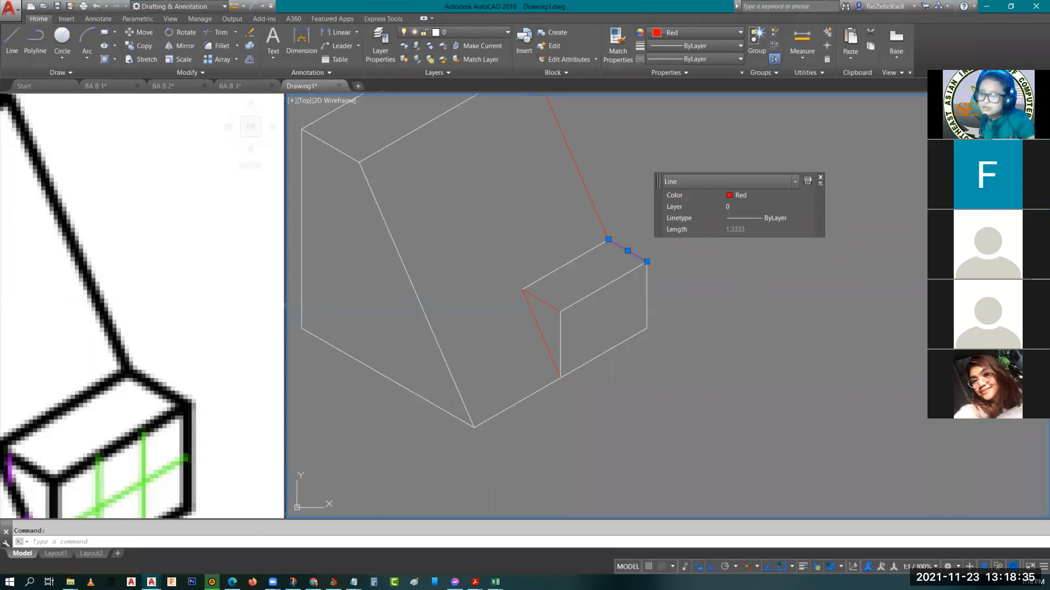
pyautogui.click(201, 298)
pyautogui.press('Escape')
pyautogui.scroll(-2, 200, 298)
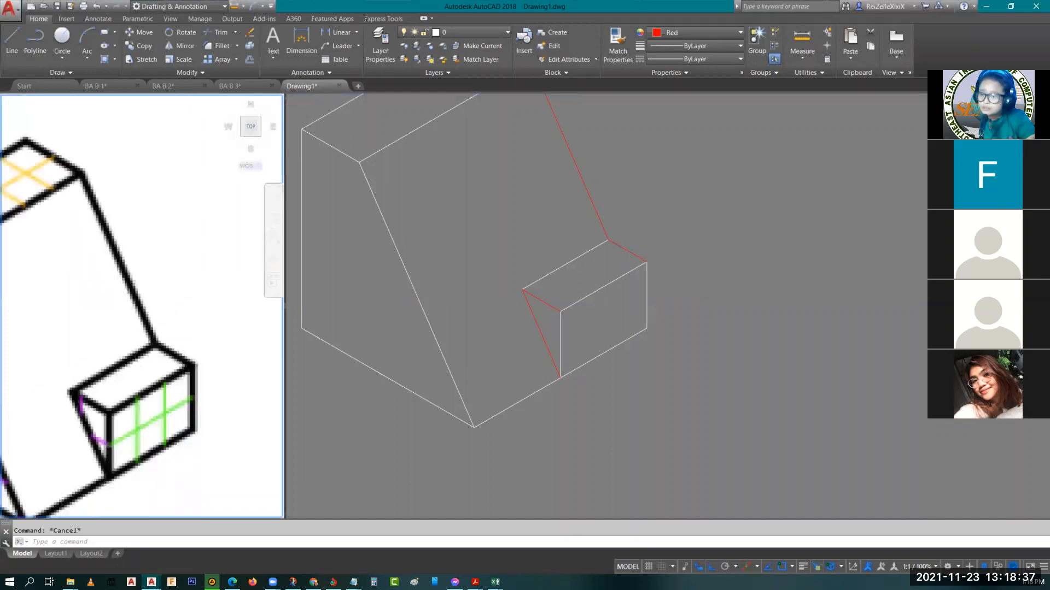
# Examine reference figure 1.07, checking the grid squares of its base, side face, two posts and recessed floor
pyautogui.scroll(-8, 206, 301)
pyautogui.scroll(2, 202, 232)
pyautogui.moveTo(75, 349); pyautogui.dragTo(217, 367, button='middle')
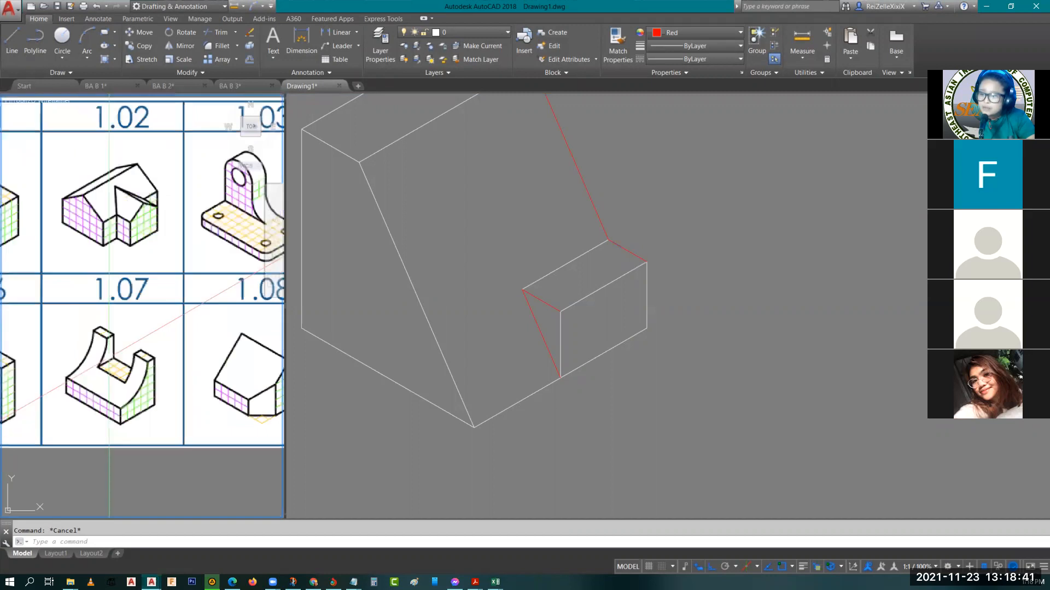
pyautogui.scroll(5, 101, 356)
pyautogui.scroll(-3, 102, 354)
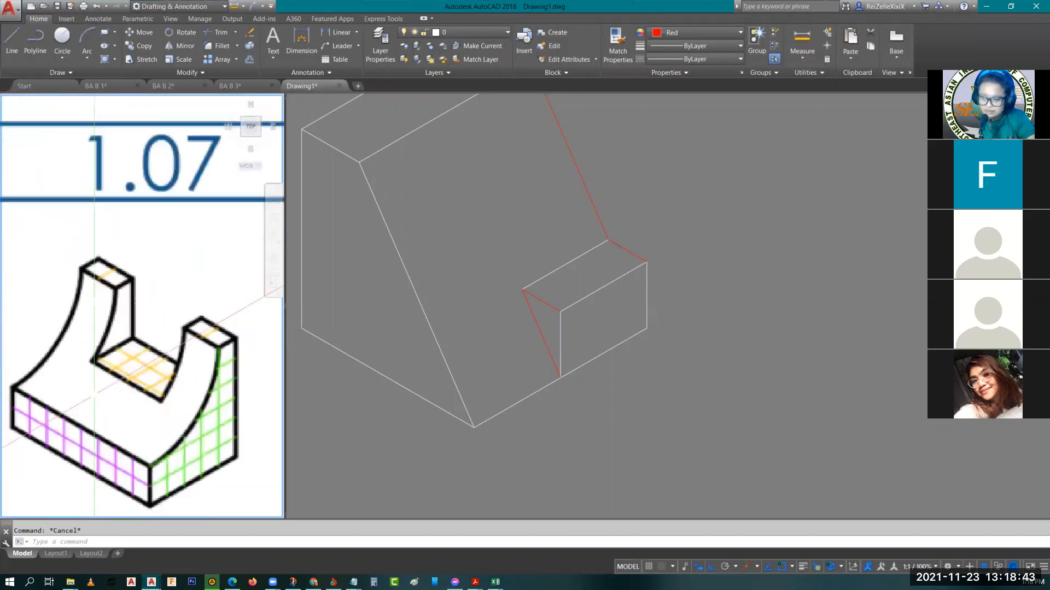
pyautogui.moveTo(92, 417); pyautogui.dragTo(119, 373, button='middle')
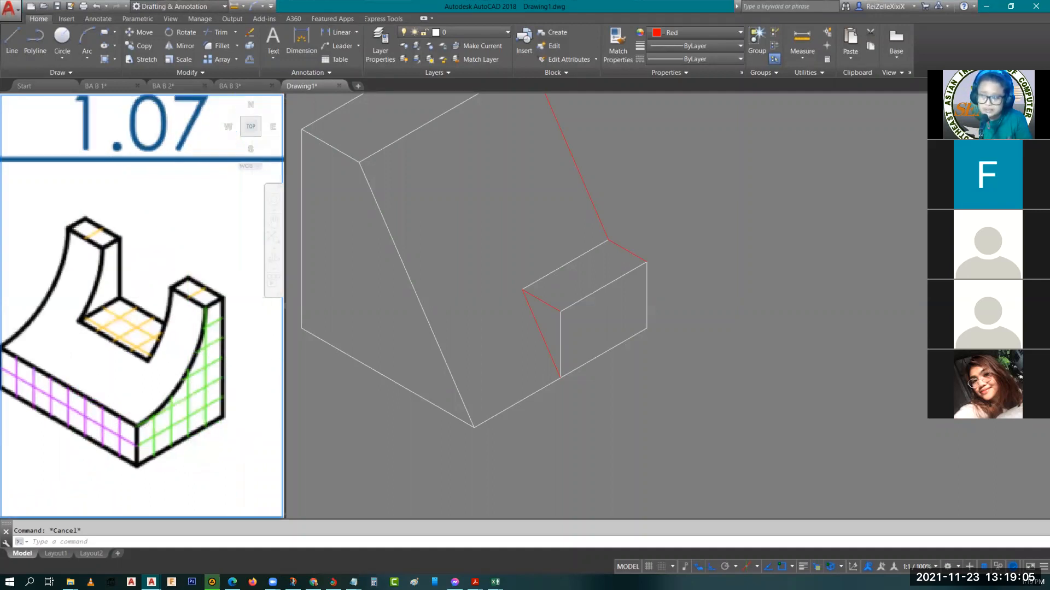
pyautogui.scroll(3, 207, 367)
pyautogui.scroll(-3, 207, 367)
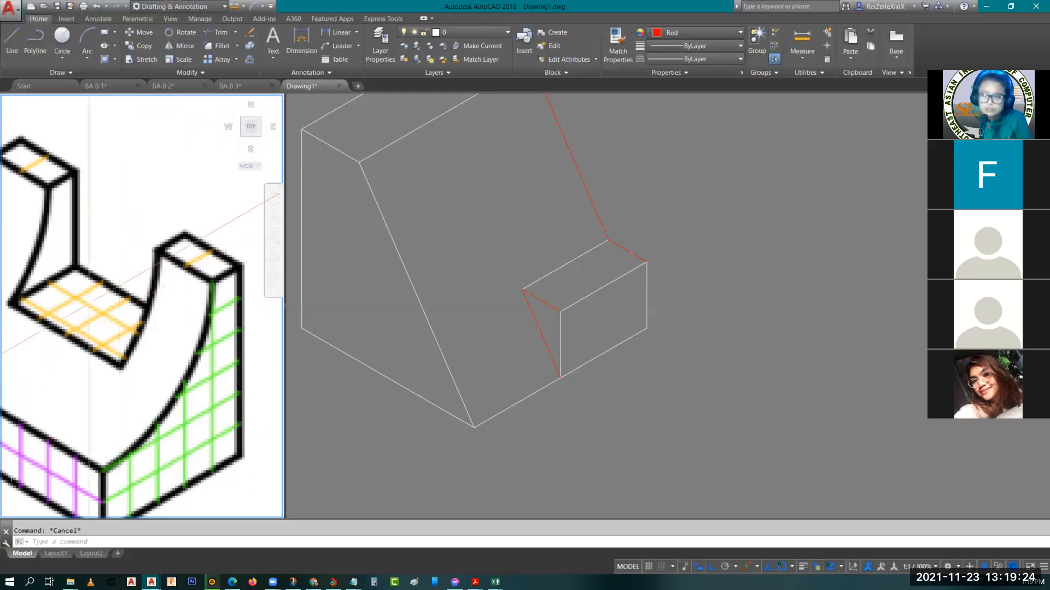
pyautogui.moveTo(35, 267); pyautogui.dragTo(90, 276, button='middle')
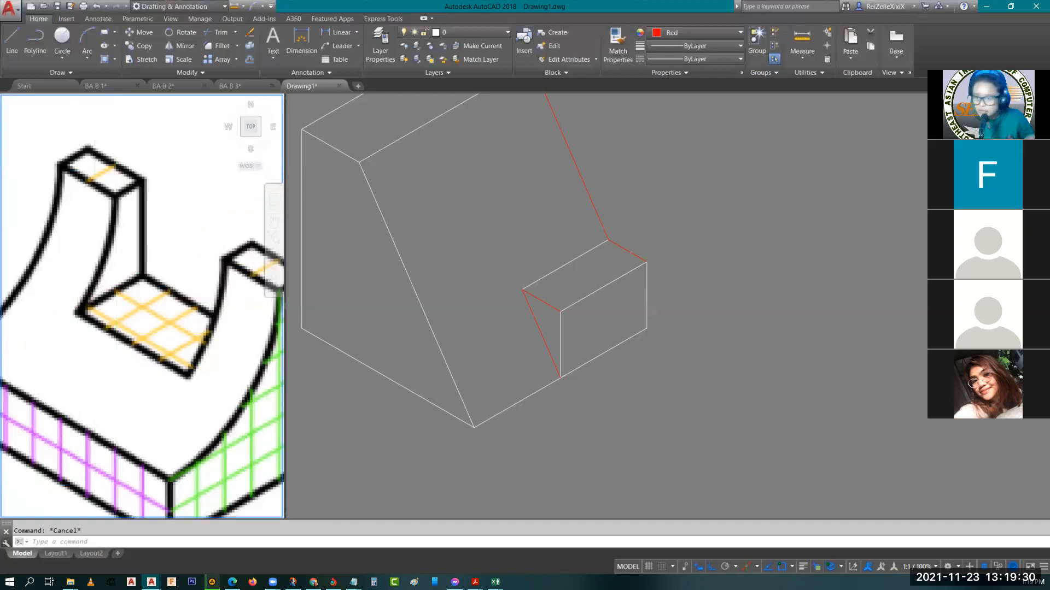
pyautogui.click(605, 325)
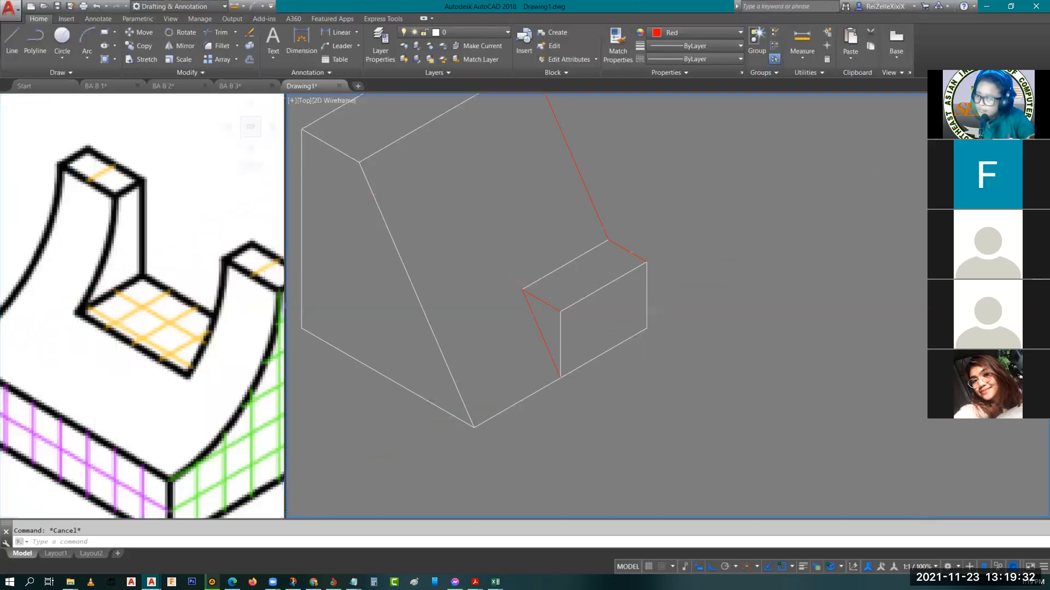
pyautogui.scroll(-4, 624, 275)
pyautogui.click(210, 389)
pyautogui.scroll(-1, 210, 389)
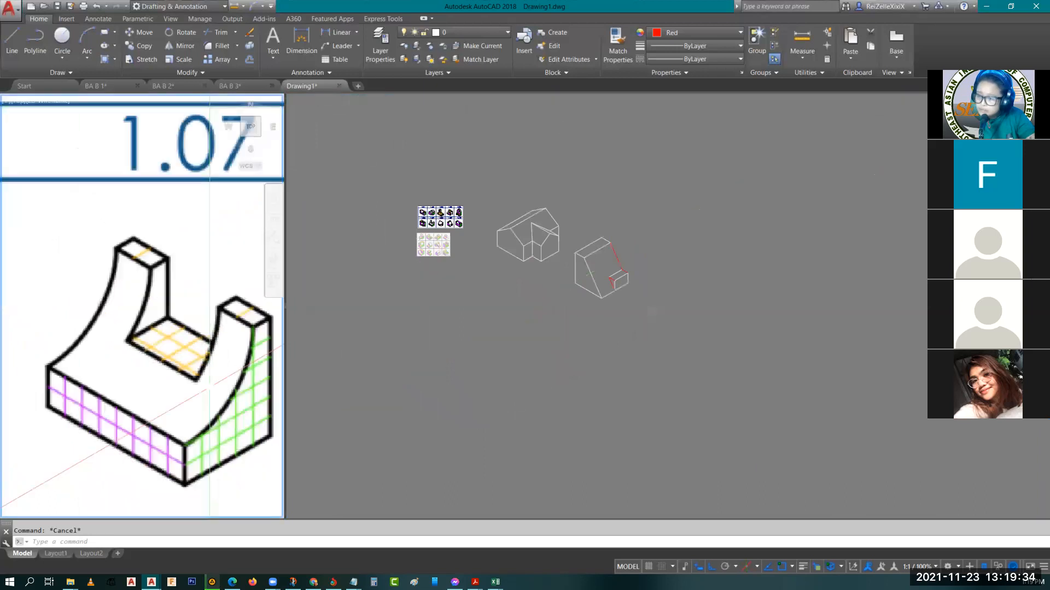
pyautogui.moveTo(209, 420); pyautogui.dragTo(179, 397, button='middle')
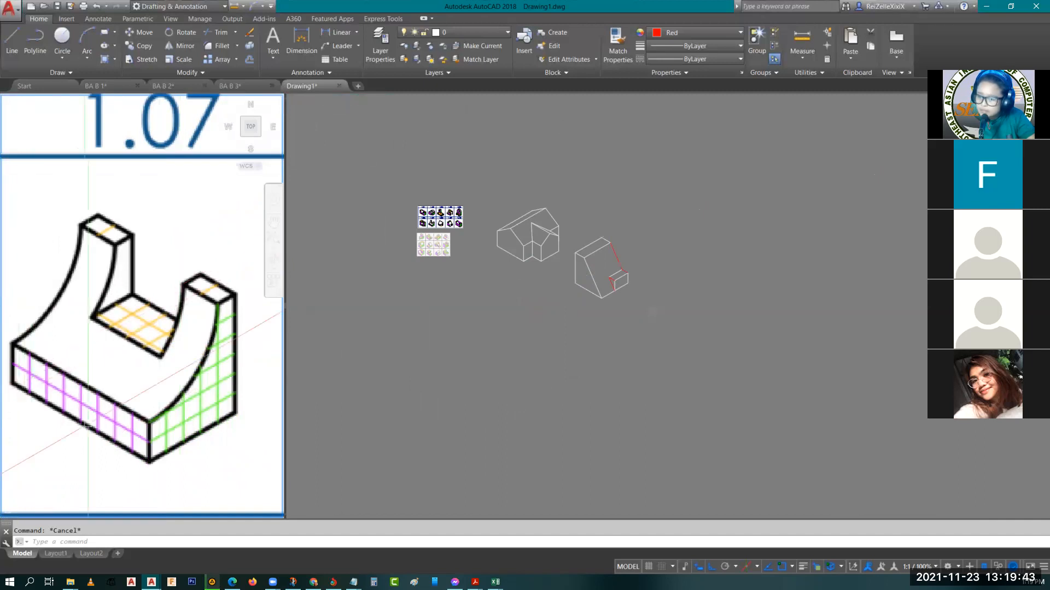
# Set the current object color to ByLayer, ready for a new figure in the empty area below the finished ones
pyautogui.click(651, 363)
pyautogui.scroll(-2, 572, 350)
pyautogui.moveTo(575, 351); pyautogui.dragTo(530, 324, button='middle')
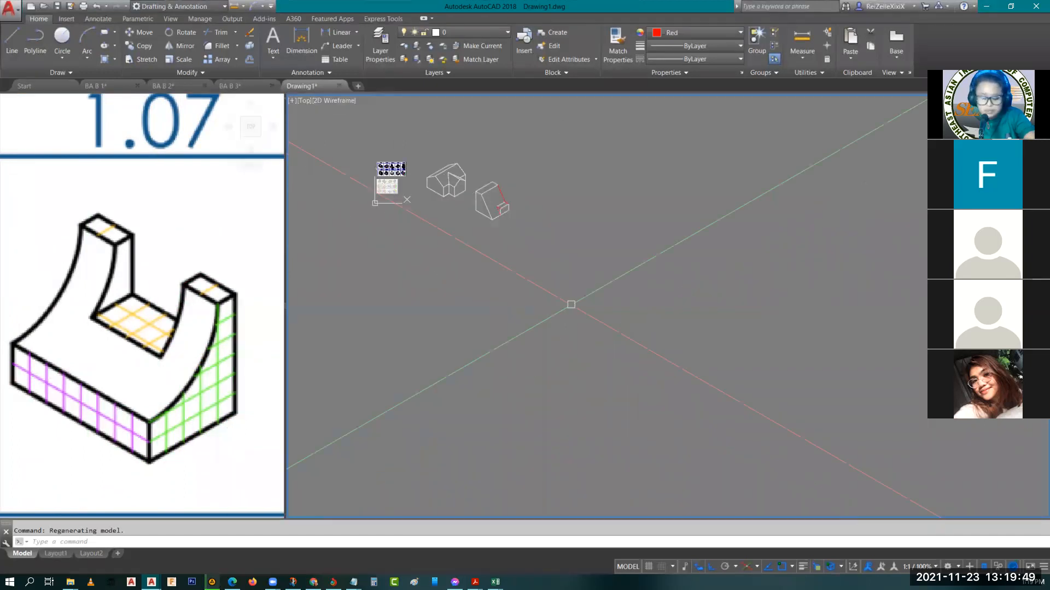
pyautogui.click(693, 34)
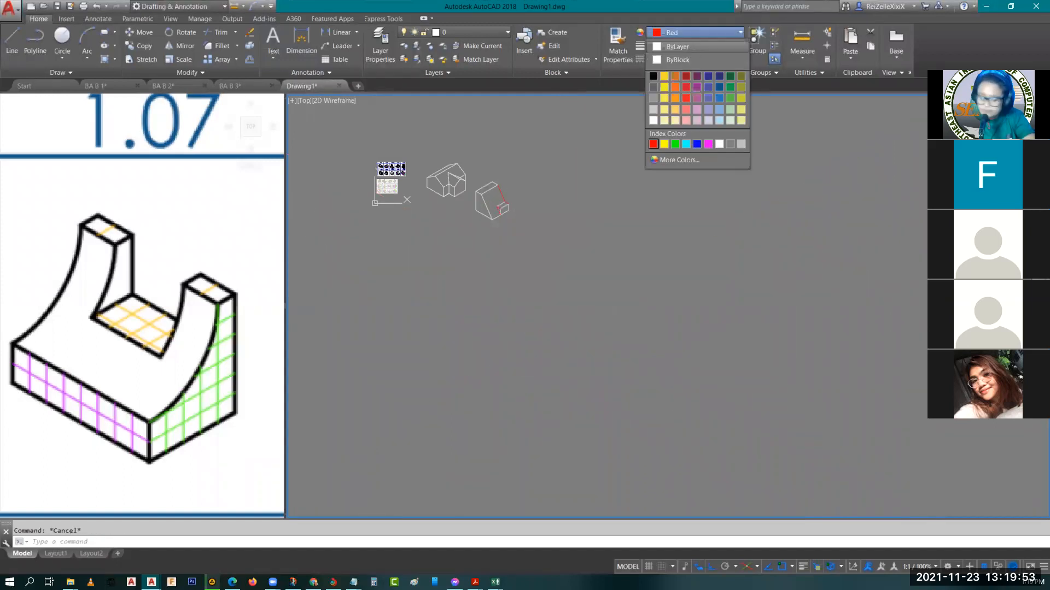
pyautogui.click(677, 47)
pyautogui.write('l')
pyautogui.press('Return')
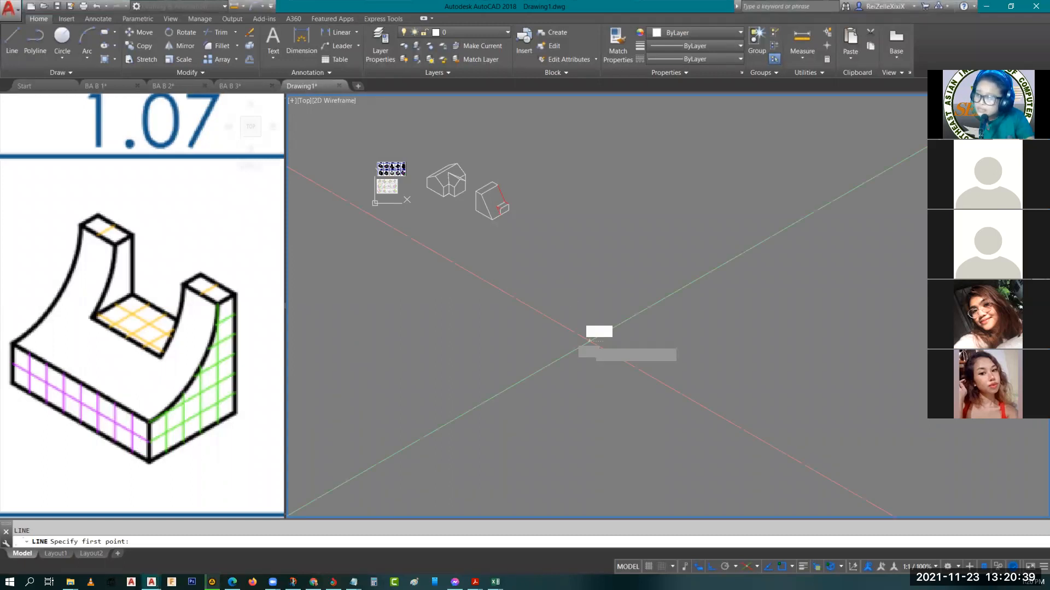
pyautogui.click(596, 300)
pyautogui.press('Escape')
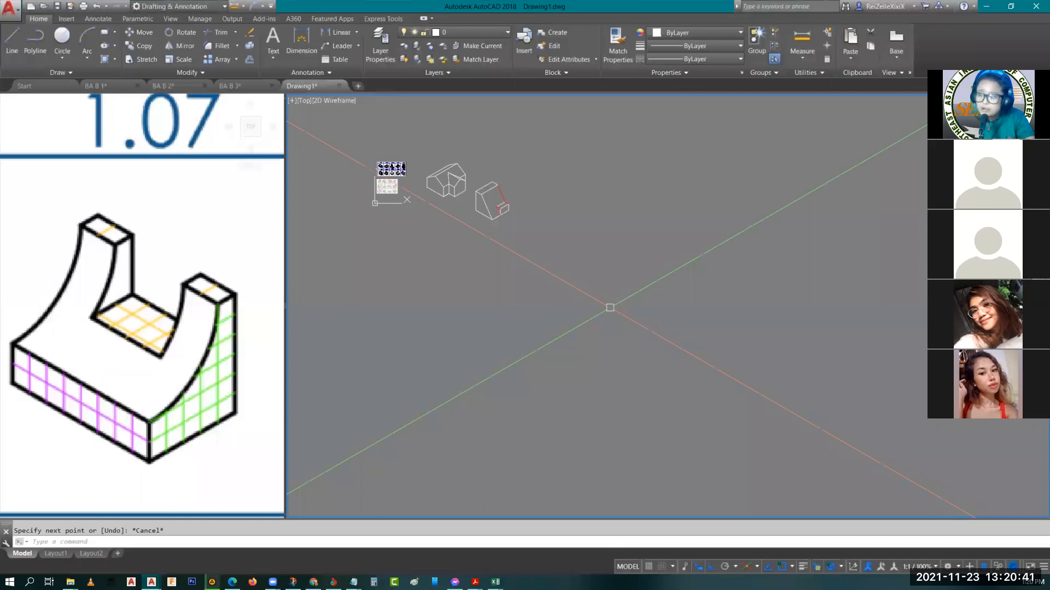
pyautogui.press('Escape')
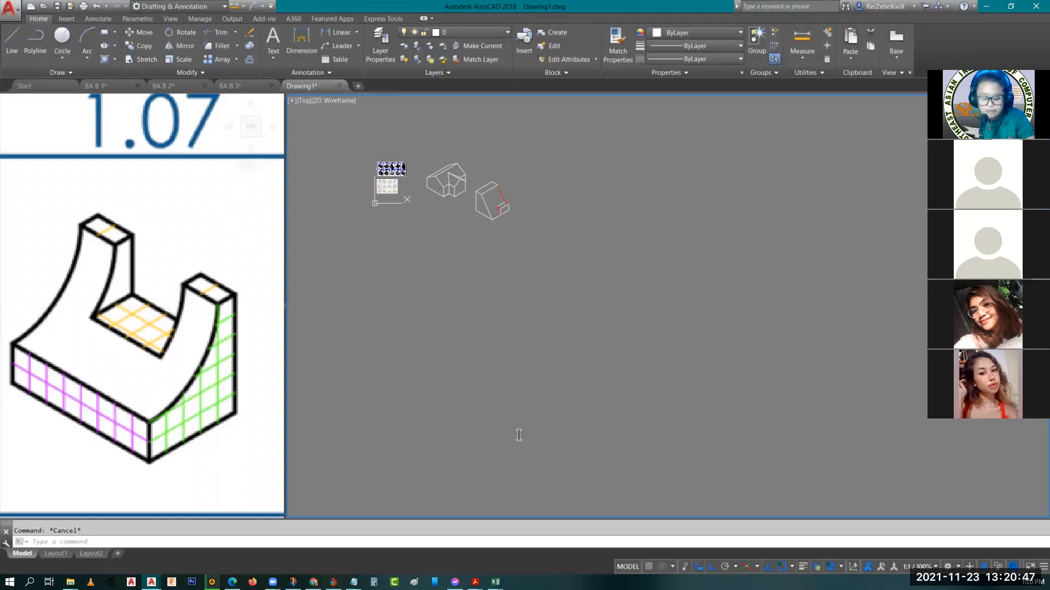
# Draw figure 1.07's bottom edges: an 8-unit line down to the front corner at 330°, then a 5-unit line at 30°
pyautogui.write('l')
pyautogui.press('Return')
pyautogui.click(522, 343)
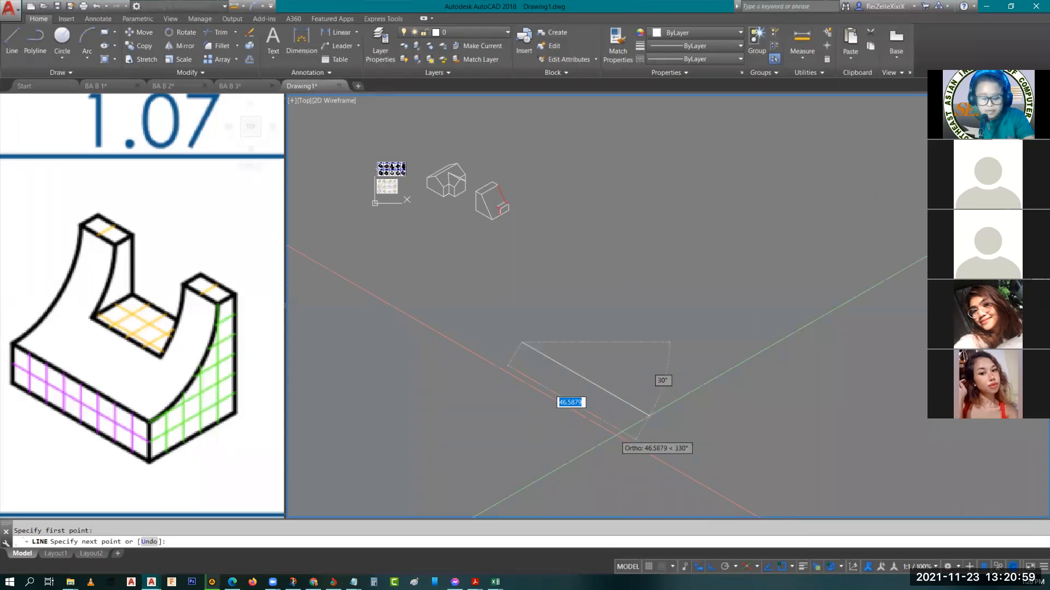
pyautogui.write('8')
pyautogui.press('Return')
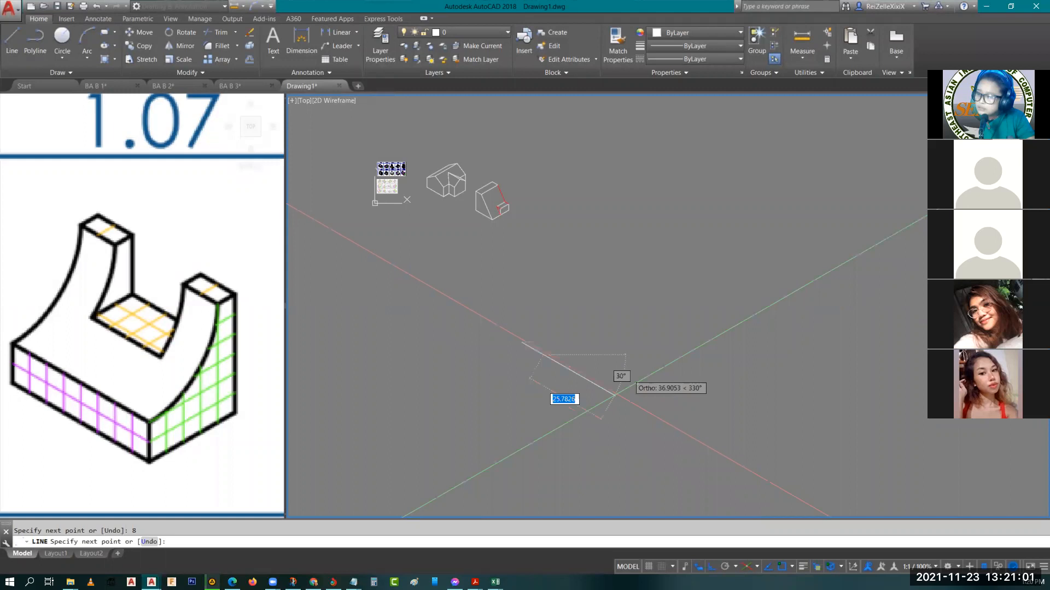
pyautogui.scroll(2, 582, 341)
pyautogui.scroll(3, 578, 324)
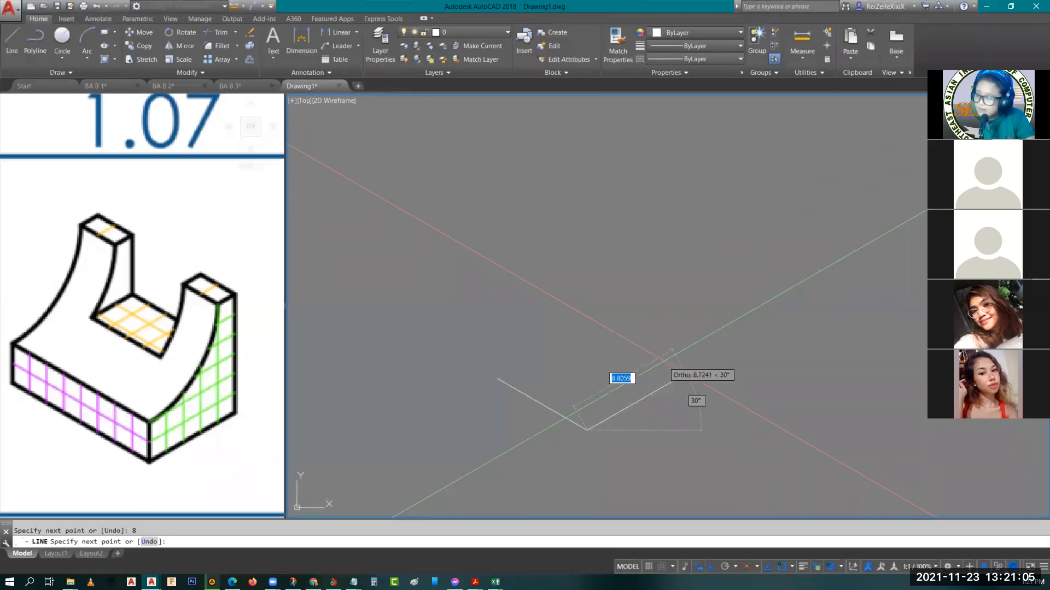
pyautogui.write('5')
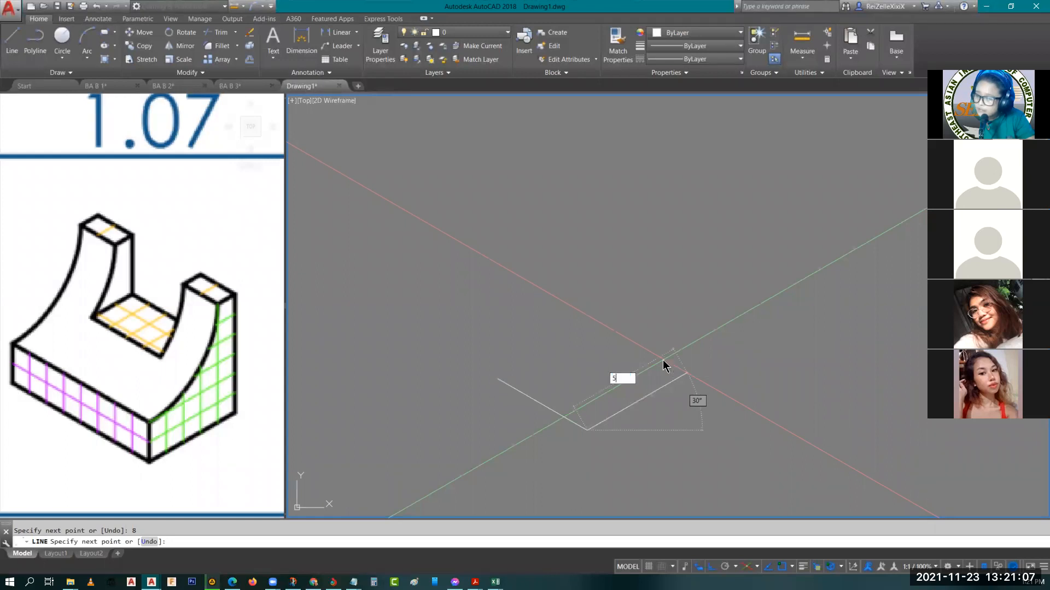
pyautogui.press('Return')
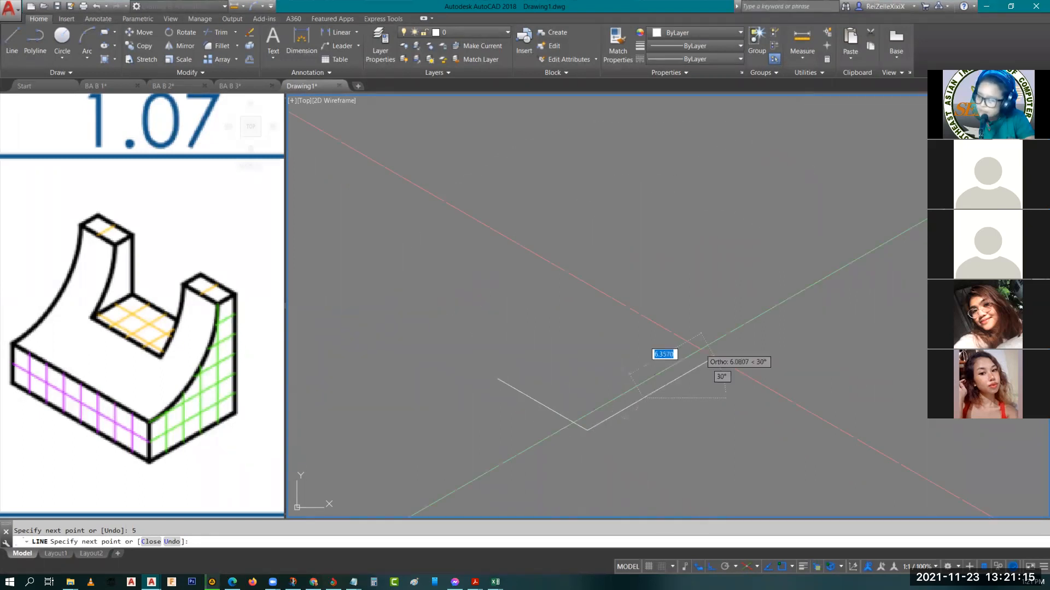
# Continue with a 6-unit vertical edge upward on the right isoplane and a 1-unit edge back along 210°
pyautogui.press('F5')
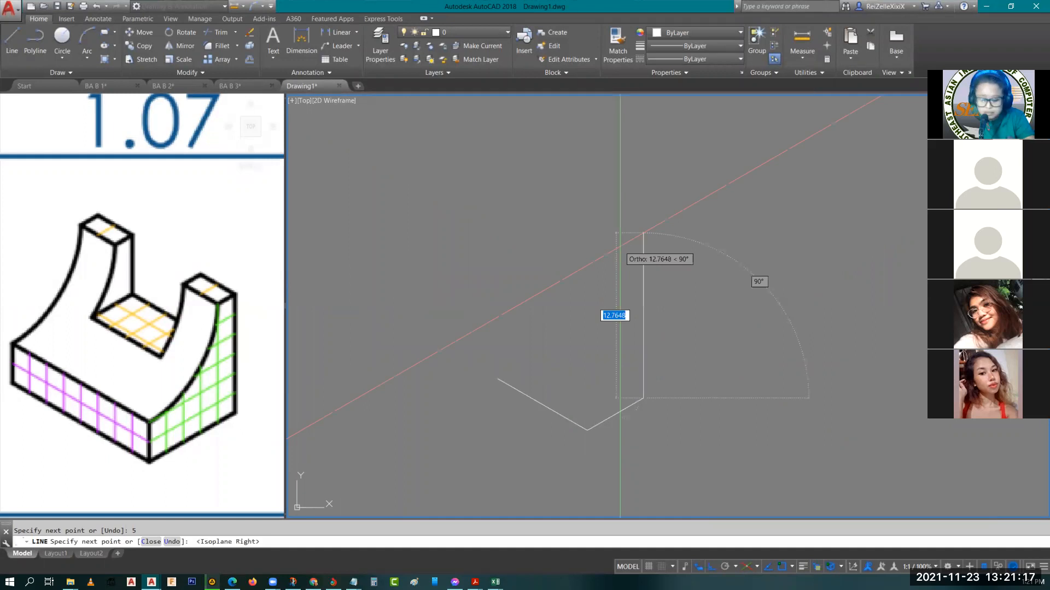
pyautogui.write('6')
pyautogui.press('Return')
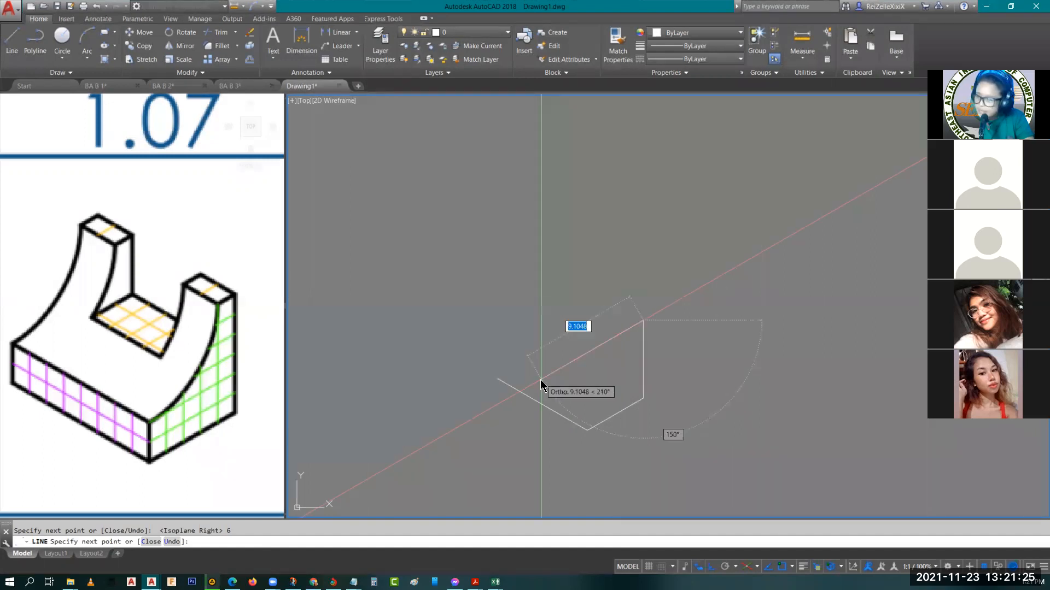
pyautogui.write('1')
pyautogui.press('Return')
pyautogui.press('Return')
pyautogui.press('Return')
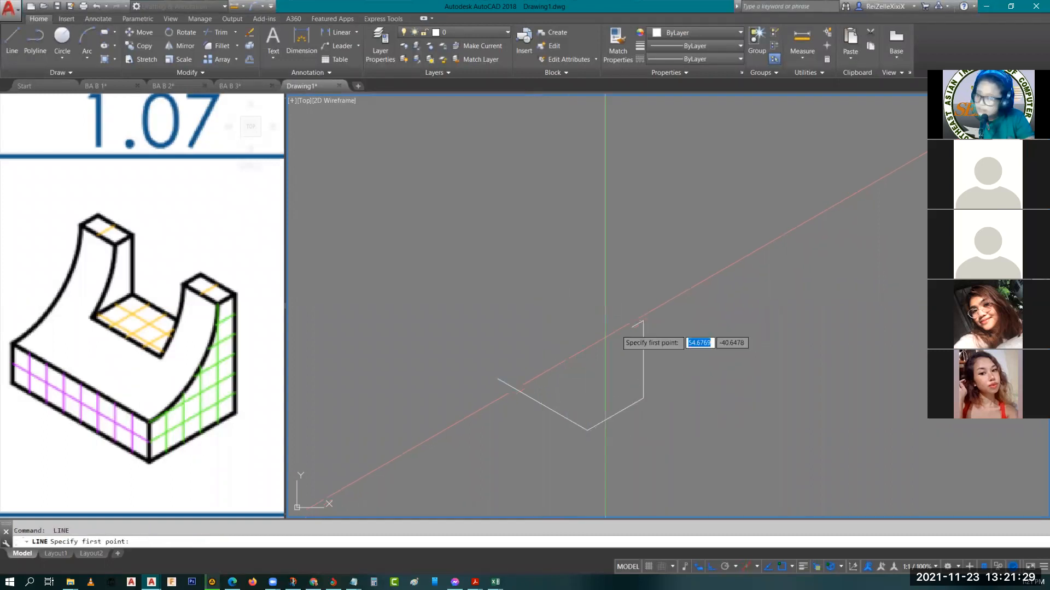
# Complete the post's top face from the vertical edge's upper end with a 2-unit edge, a 1-unit edge and a closing edge
pyautogui.press('F5')
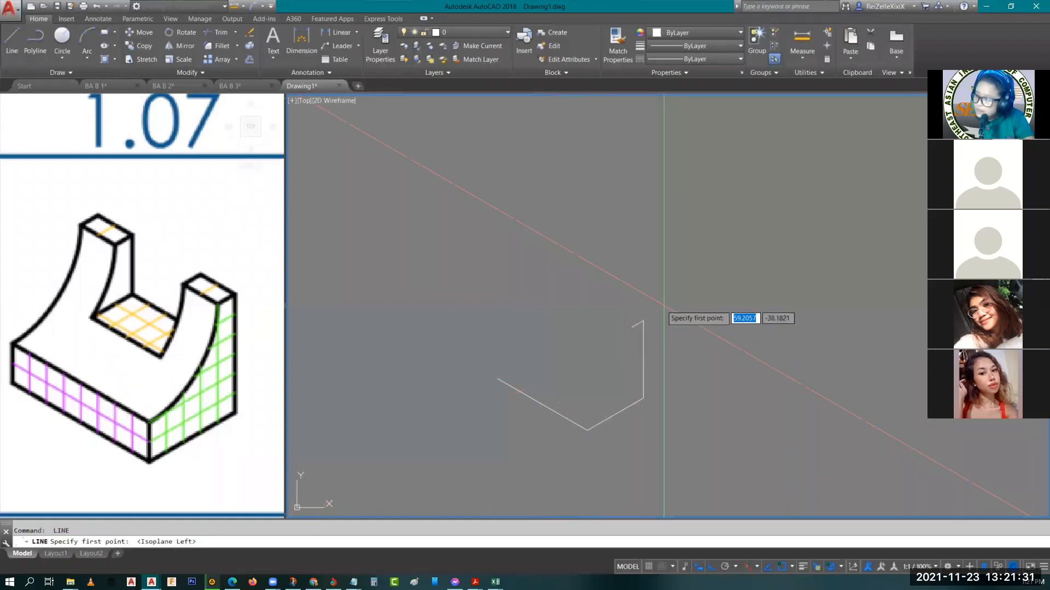
pyautogui.click(643, 320)
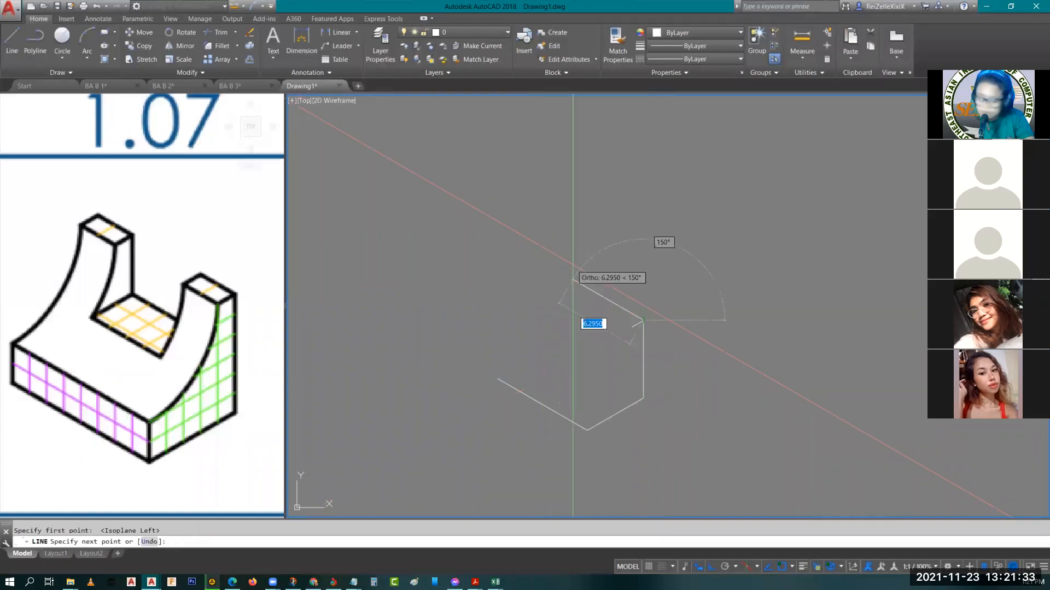
pyautogui.write('2')
pyautogui.press('Return')
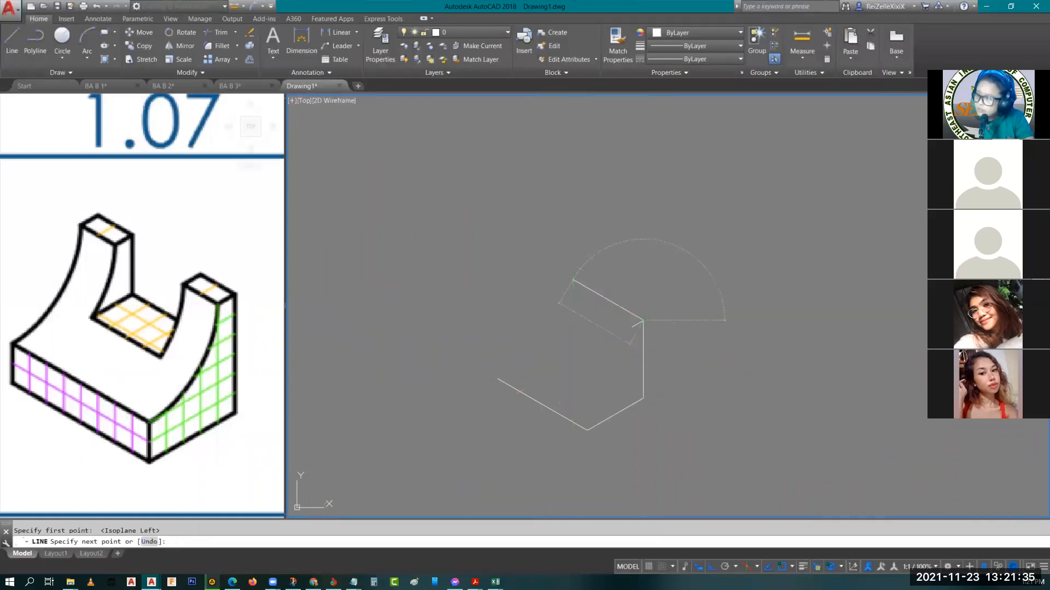
pyautogui.press('F5')
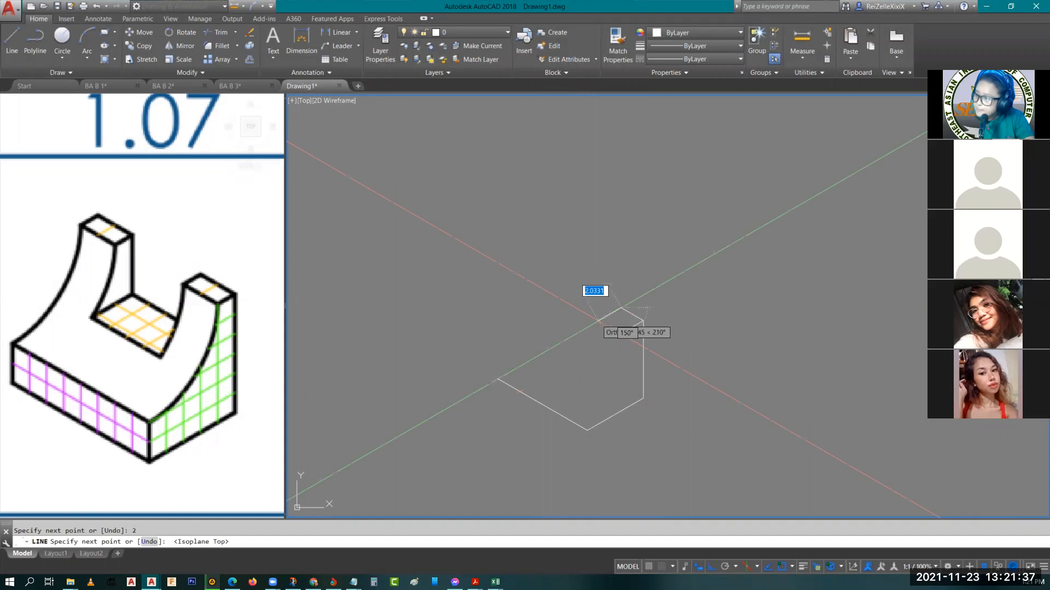
pyautogui.press('BackSpace')
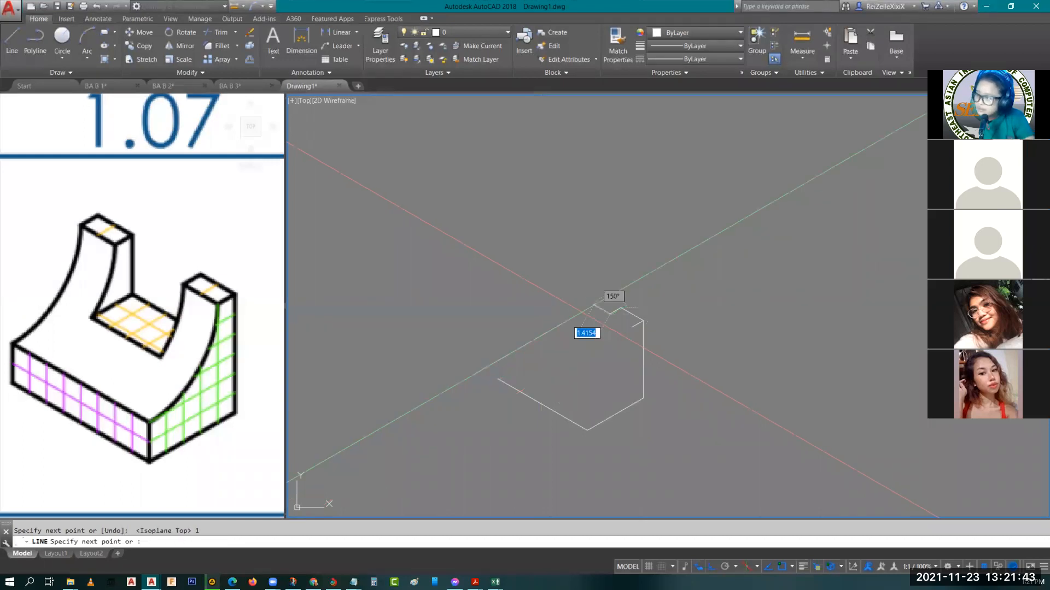
pyautogui.write('1')
pyautogui.press('Return')
pyautogui.scroll(5, 607, 316)
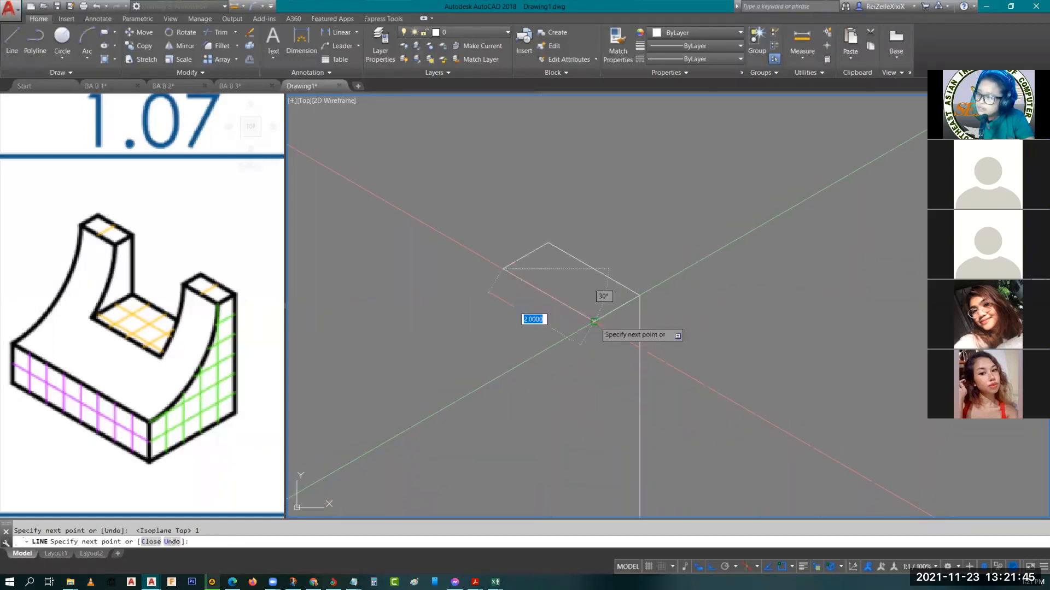
pyautogui.press('Escape')
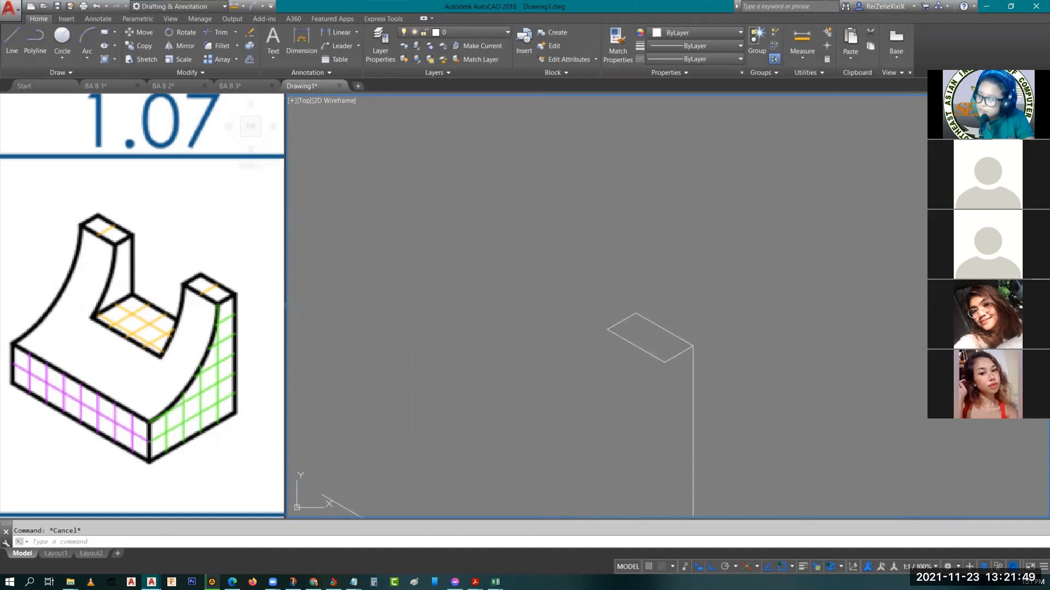
# Draw a 4-unit spacing line at 150° from the rear corner of the post's top face
pyautogui.moveTo(520, 291); pyautogui.dragTo(570, 302, button='middle')
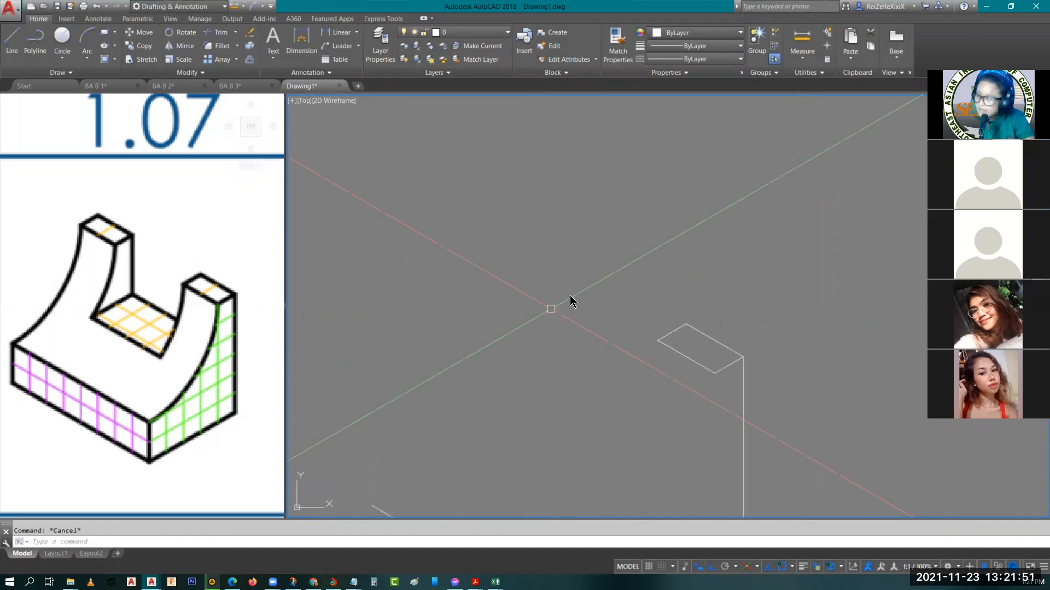
pyautogui.write('l')
pyautogui.press('Return')
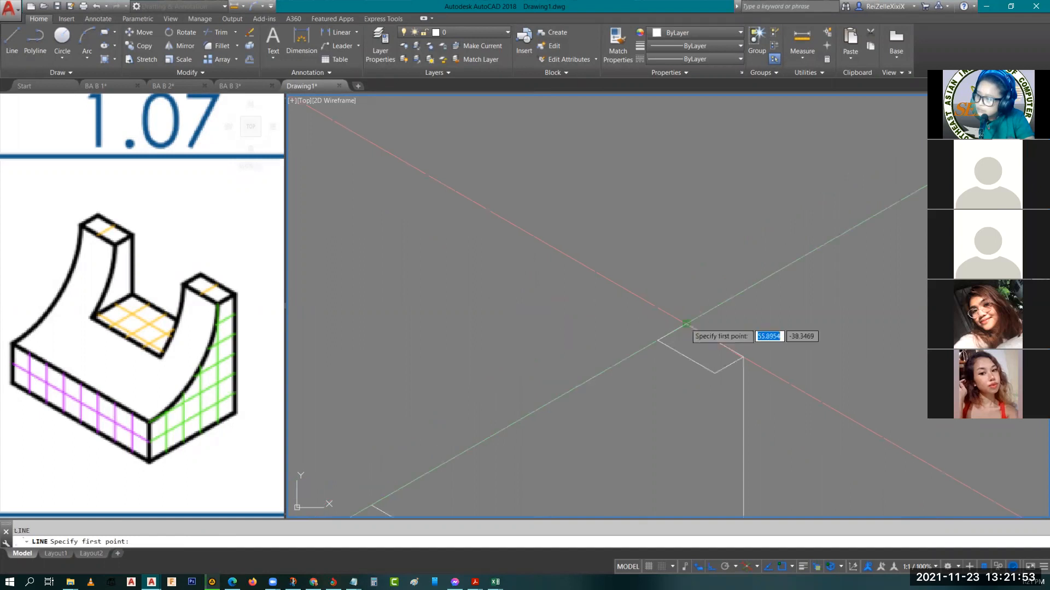
pyautogui.click(686, 323)
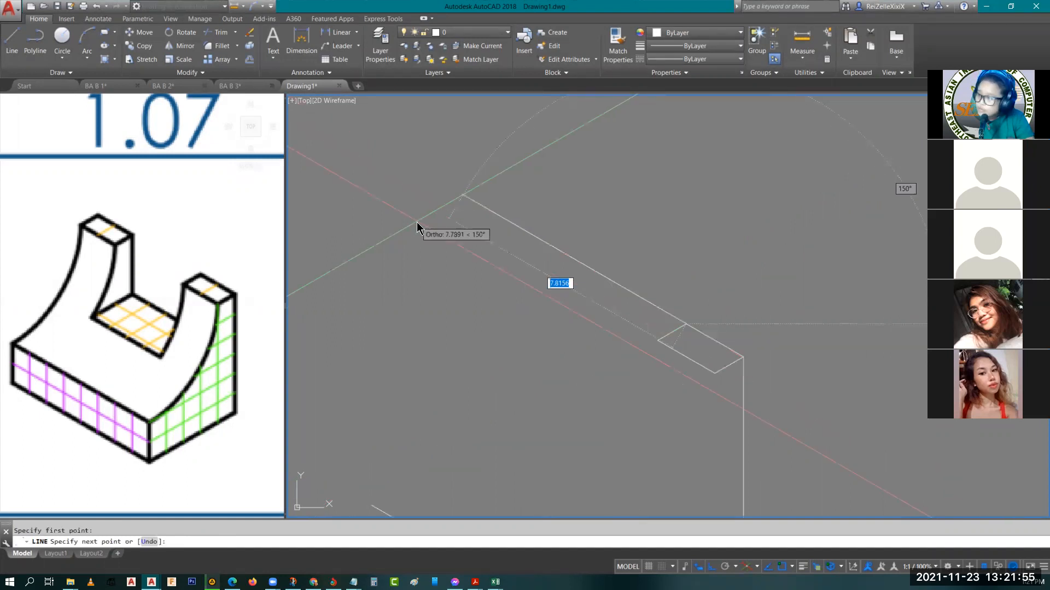
pyautogui.press('Escape')
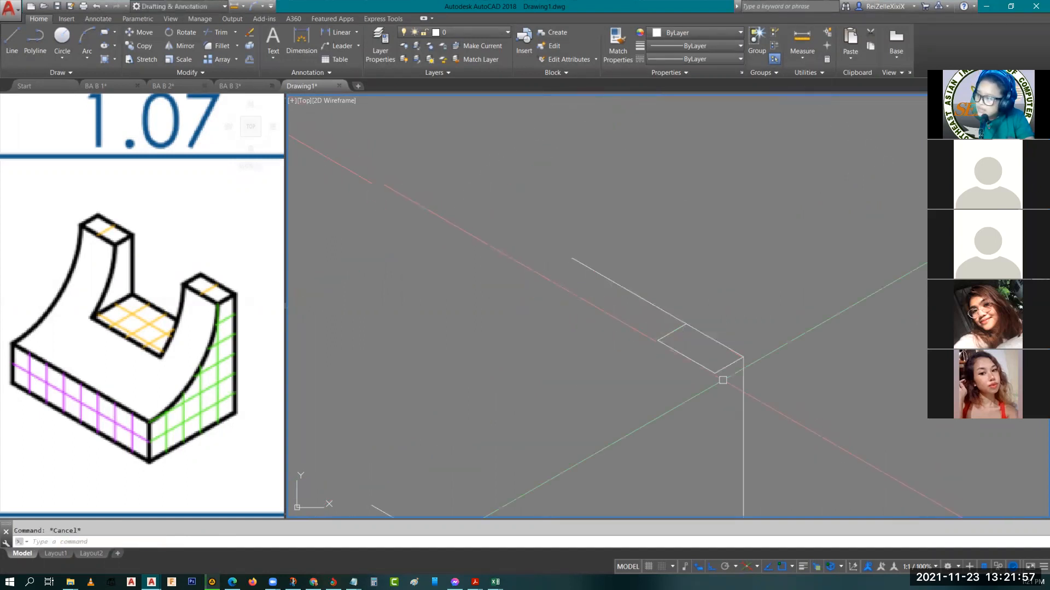
# Copy the post's top face edges from its rear right corner to the far end of the 4-unit spacing line
pyautogui.click(722, 380)
pyautogui.click(705, 319)
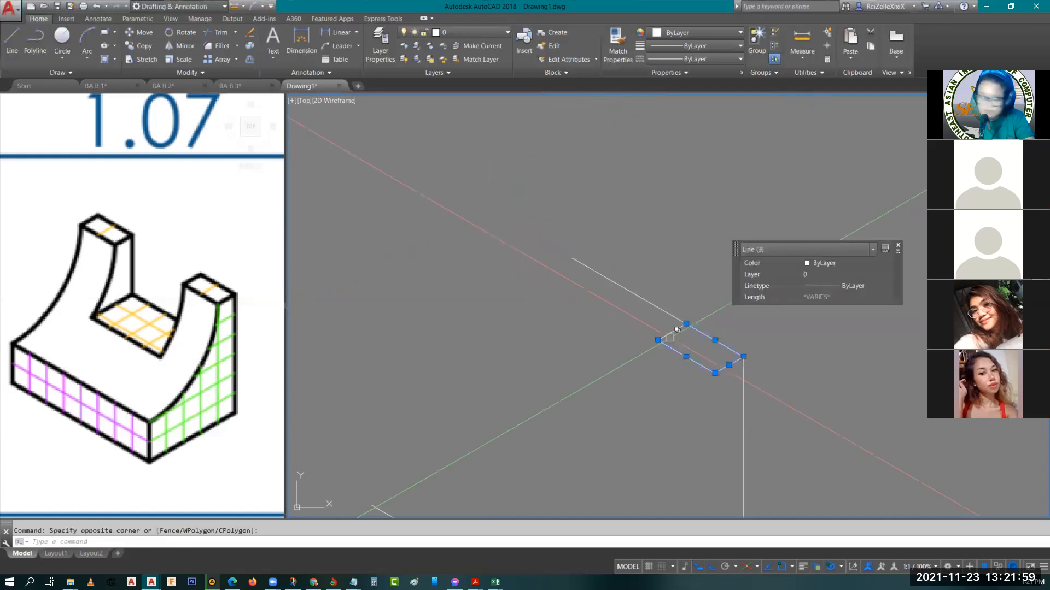
pyautogui.click(672, 332)
pyautogui.write('co')
pyautogui.press('Return')
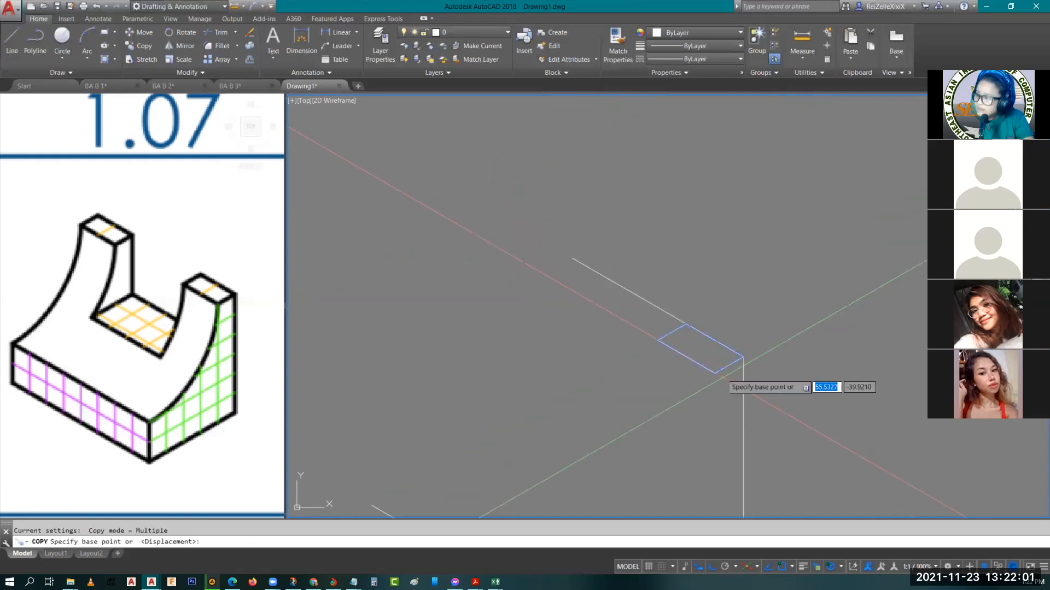
pyautogui.click(743, 357)
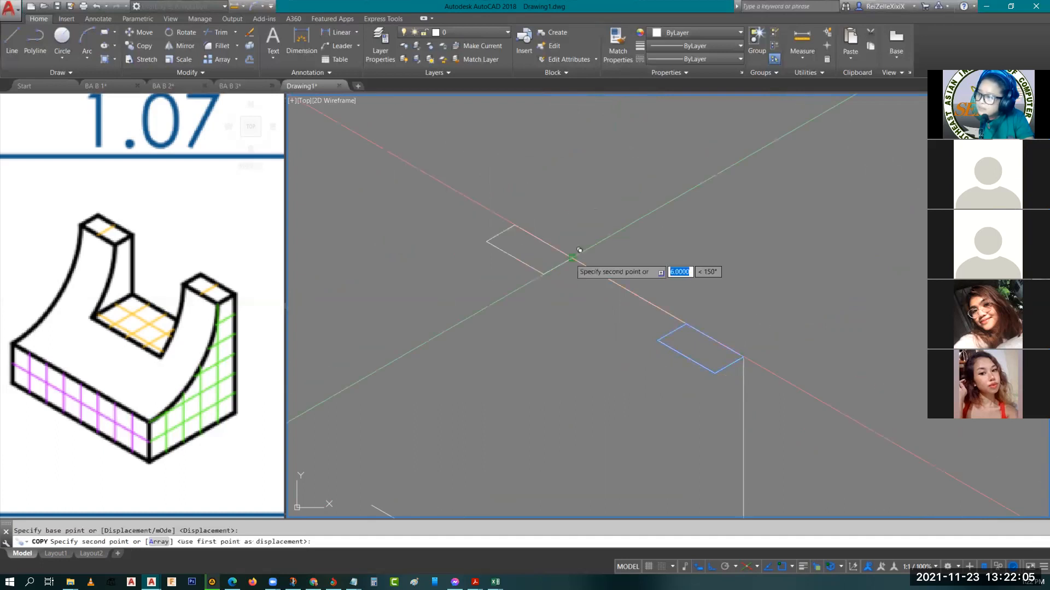
pyautogui.click(579, 250)
pyautogui.press('Escape')
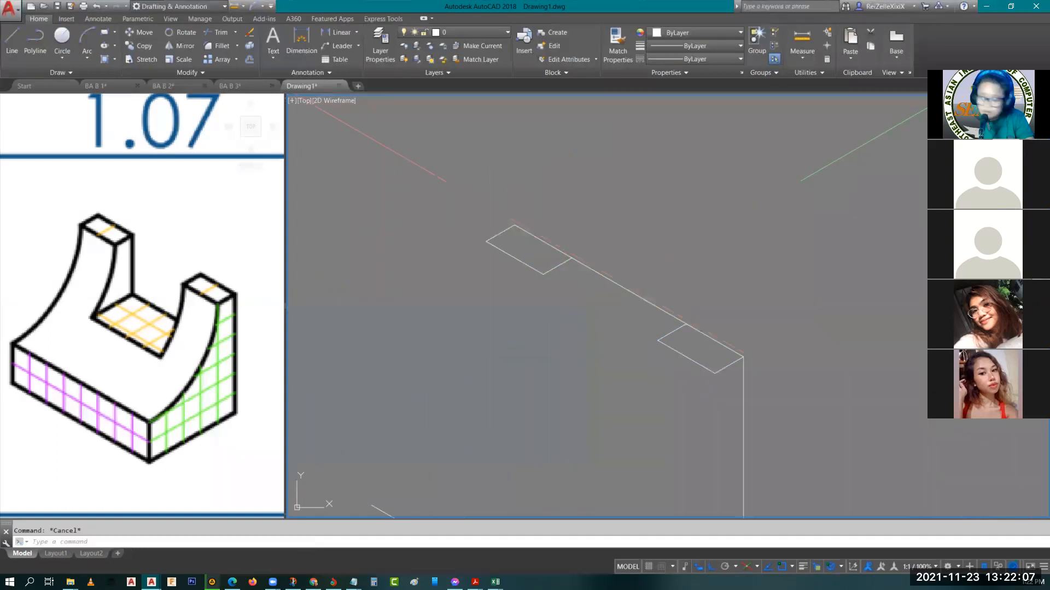
# Erase the 4-unit spacing line between the two post top faces
pyautogui.click(623, 287)
pyautogui.write('e')
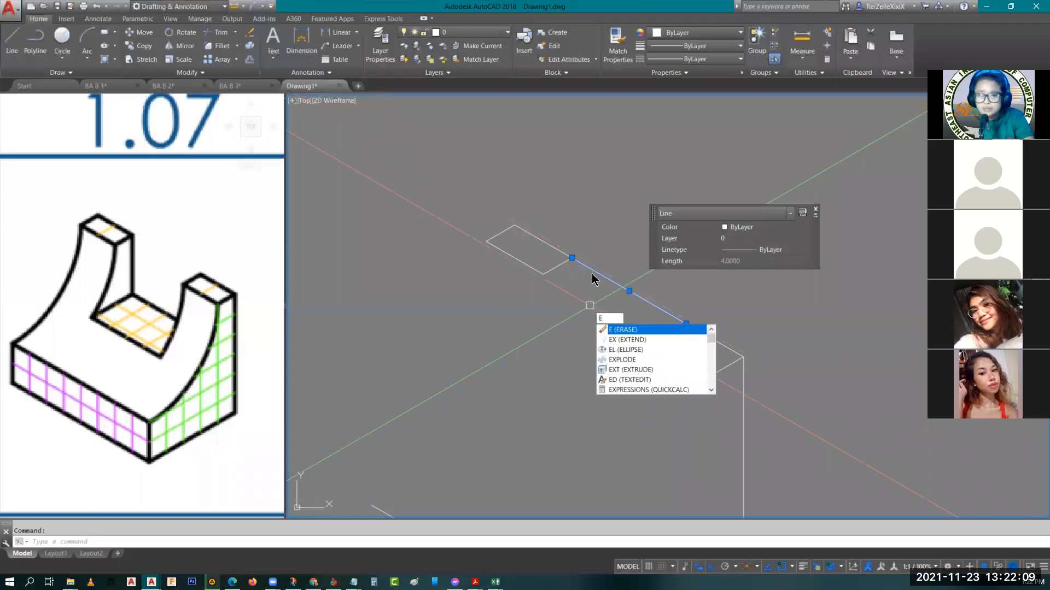
pyautogui.press('Return')
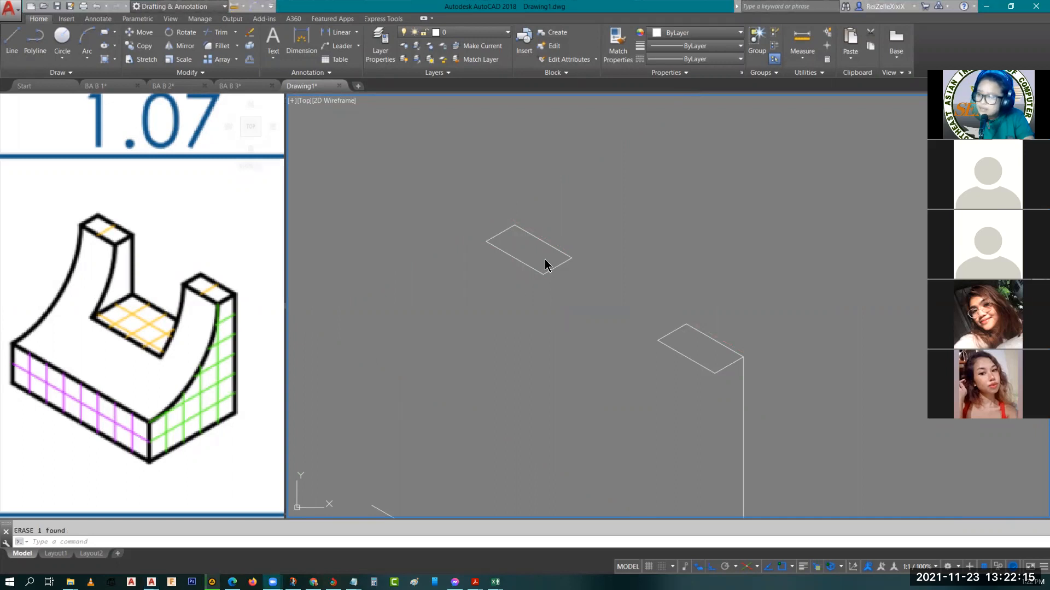
# Draw a 2-unit vertical edge upward from the left end of the 8-unit bottom edge on the right isoplane
pyautogui.scroll(-3, 507, 298)
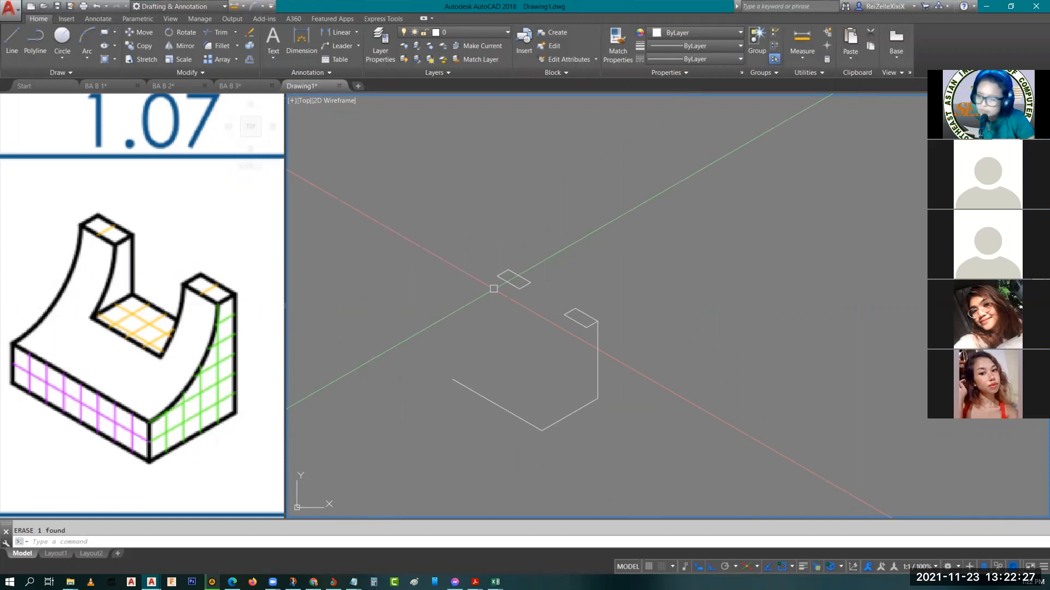
pyautogui.scroll(2, 519, 311)
pyautogui.scroll(2, 520, 312)
pyautogui.moveTo(625, 363); pyautogui.dragTo(668, 195, button='middle')
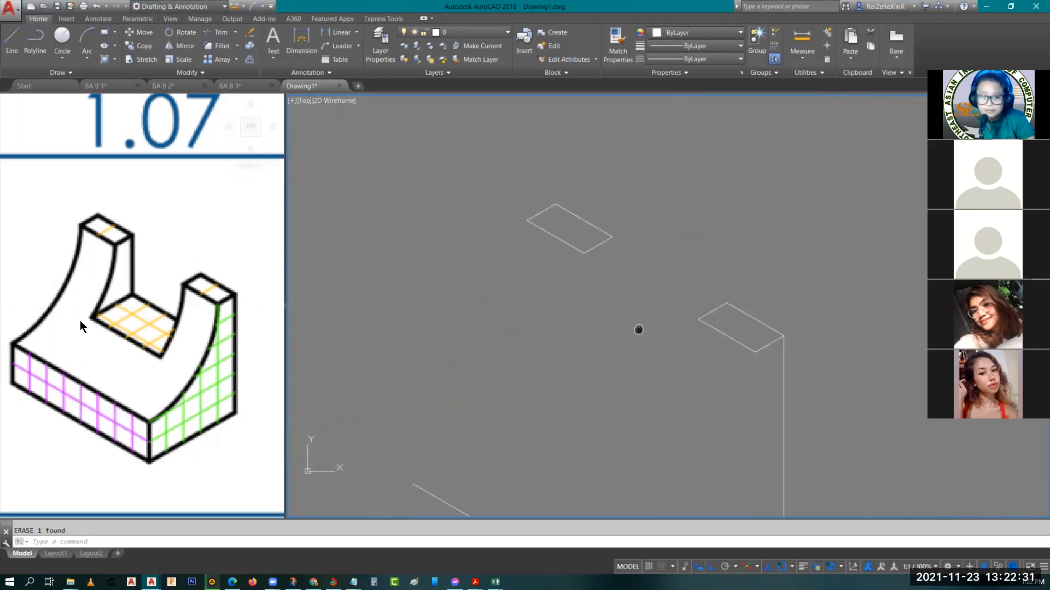
pyautogui.click(110, 421)
pyautogui.scroll(2, 110, 421)
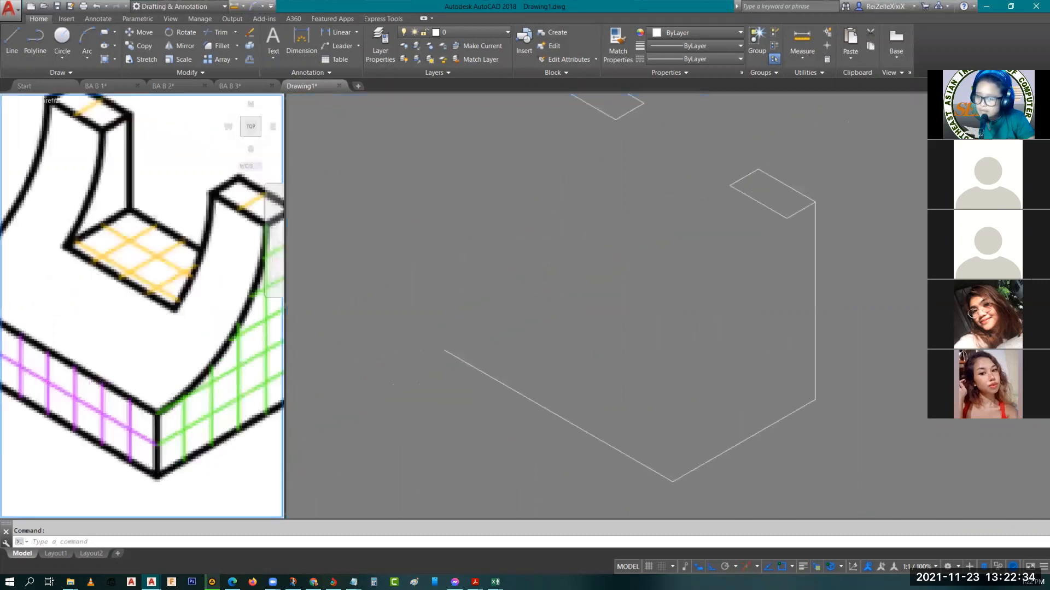
pyautogui.scroll(2, 137, 441)
pyautogui.scroll(-2, 268, 390)
pyautogui.click(595, 393)
pyautogui.press('Escape')
pyautogui.write('l')
pyautogui.press('Return')
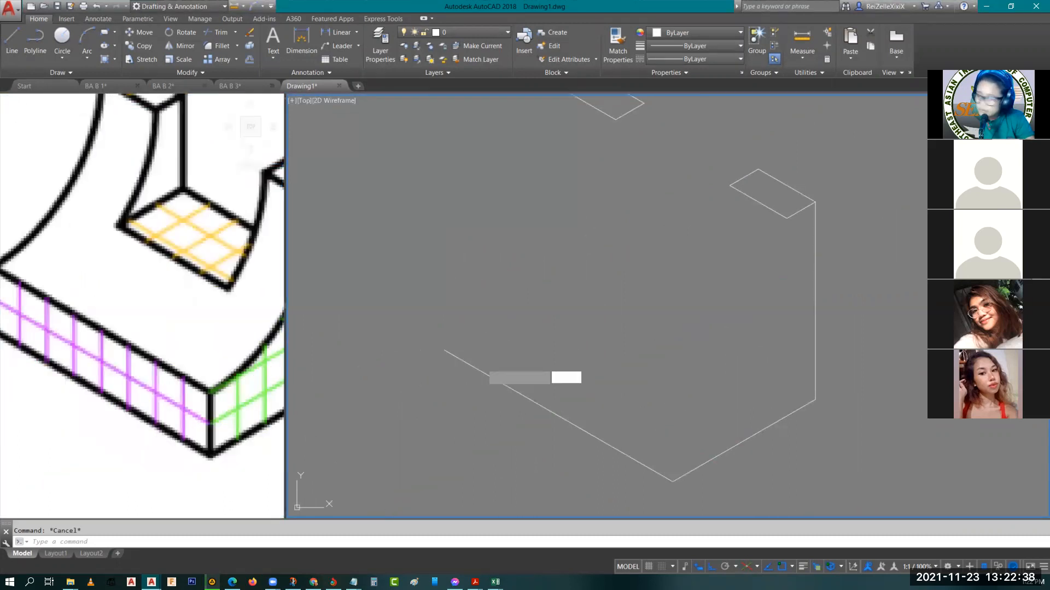
pyautogui.click(444, 350)
pyautogui.press('F5')
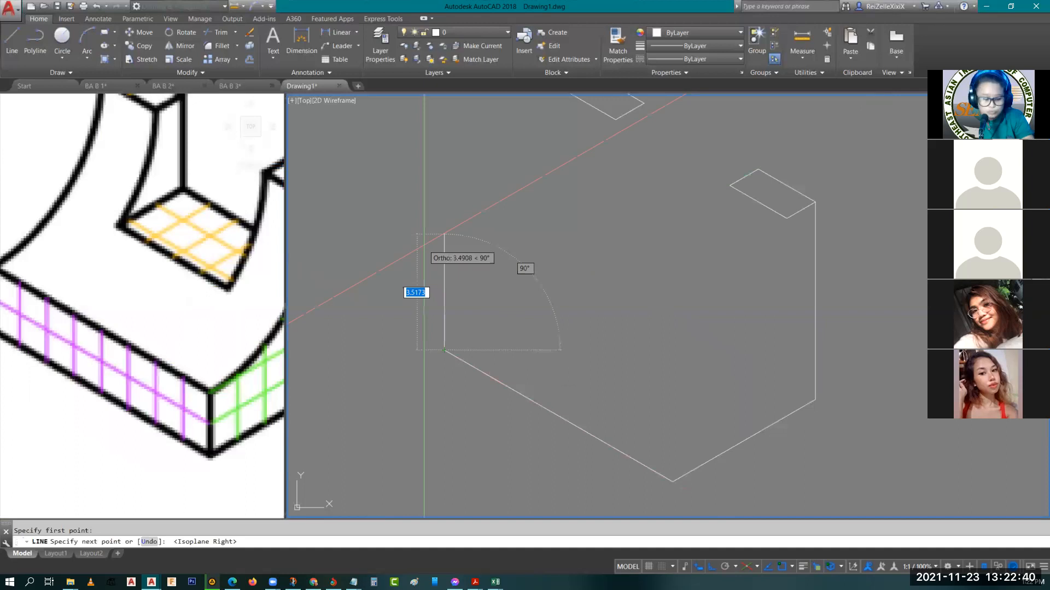
pyautogui.write('2')
pyautogui.press('Return')
# Copy the 2-unit vertical edge from its lower end to the base's front corner
pyautogui.press('Return')
pyautogui.click(445, 330)
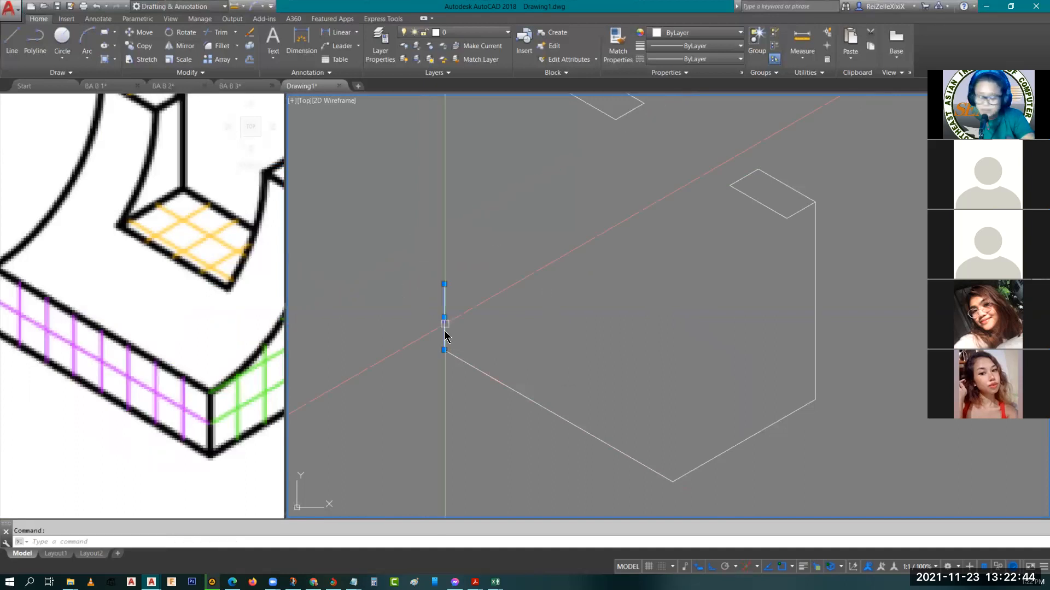
pyautogui.write('Co')
pyautogui.press('Return')
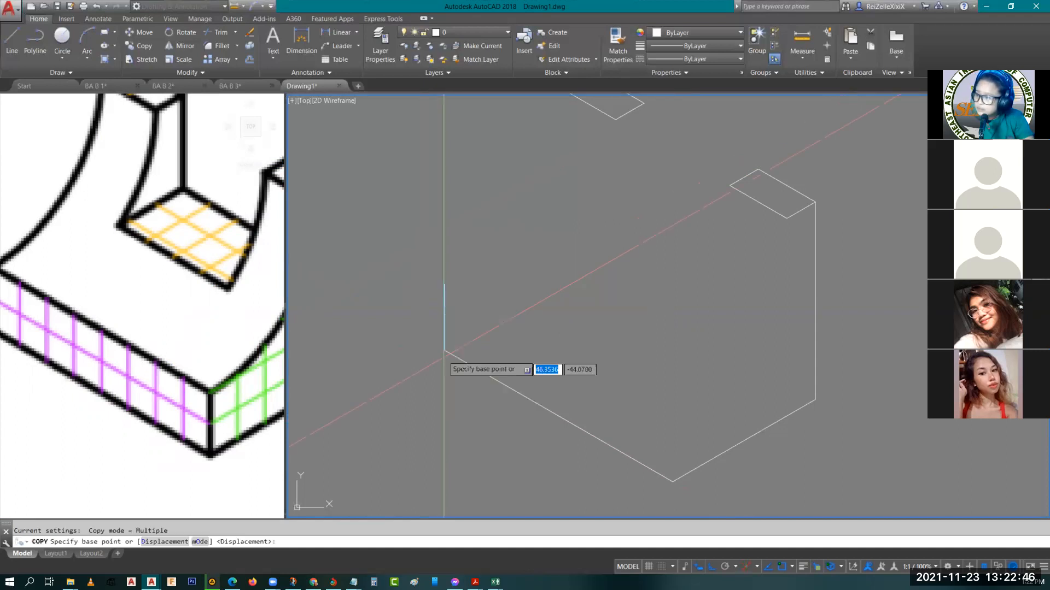
pyautogui.click(444, 351)
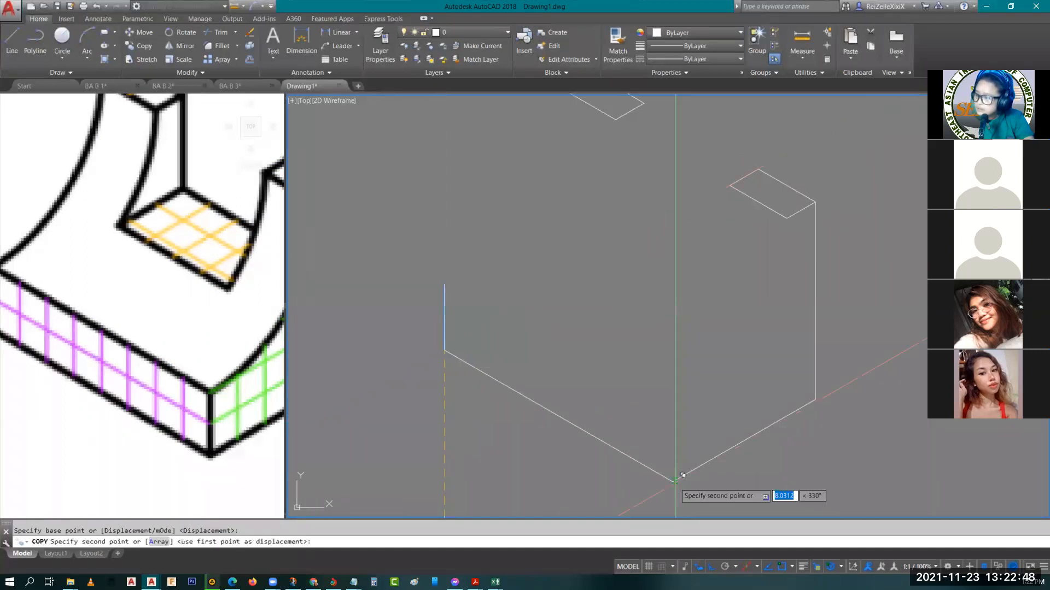
pyautogui.click(673, 480)
pyautogui.press('Escape')
# Copy the 8-unit bottom edge up to the tops of the 2-unit vertical edges to close the base's front face
pyautogui.click(558, 418)
pyautogui.write('c')
pyautogui.press('Return')
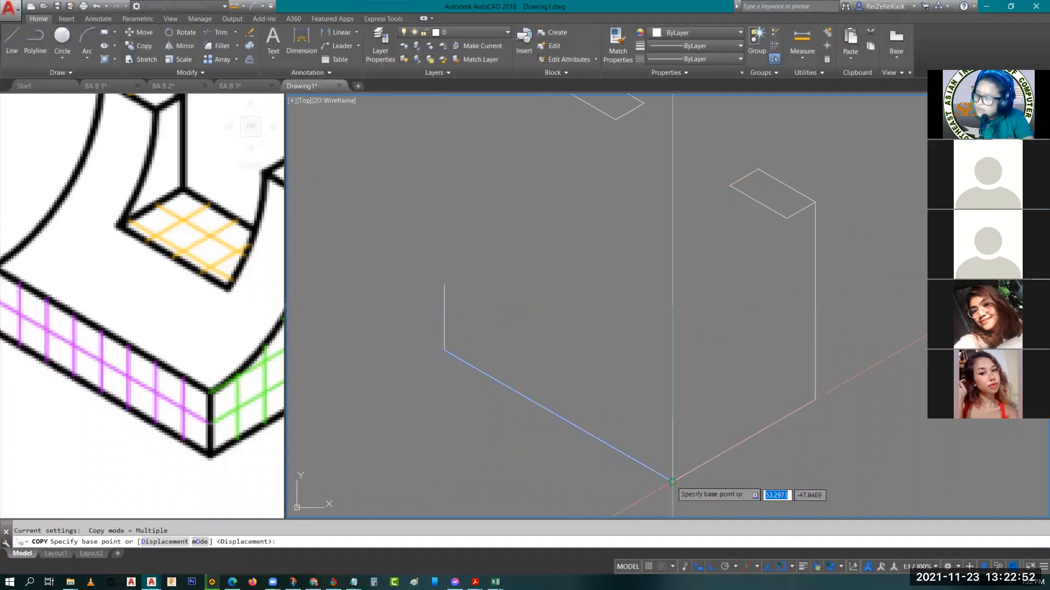
pyautogui.click(673, 481)
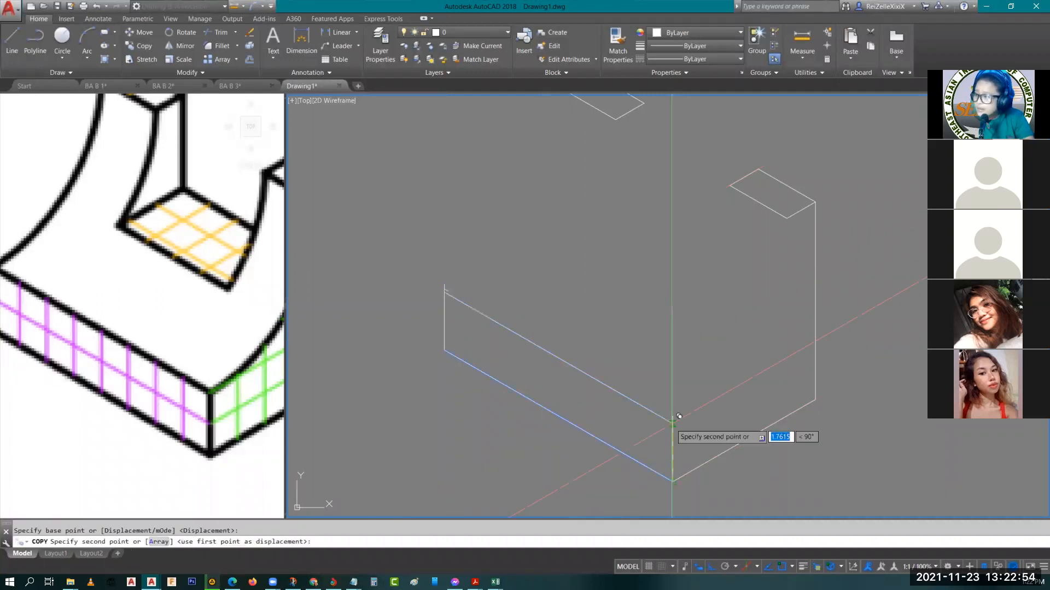
pyautogui.press('Escape')
pyautogui.press('Escape')
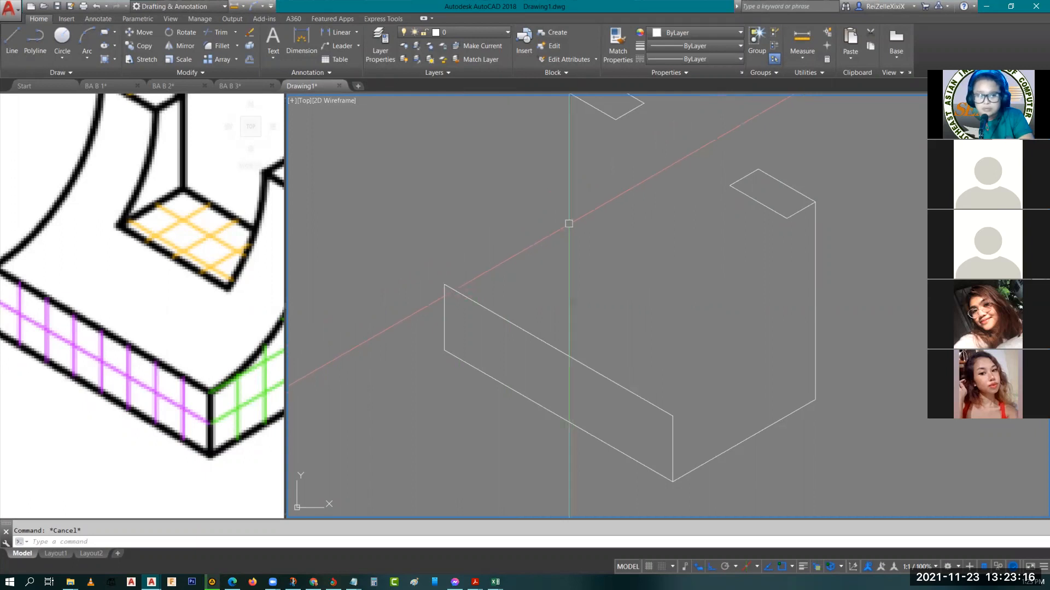
pyautogui.scroll(-3, 609, 245)
pyautogui.click(213, 329)
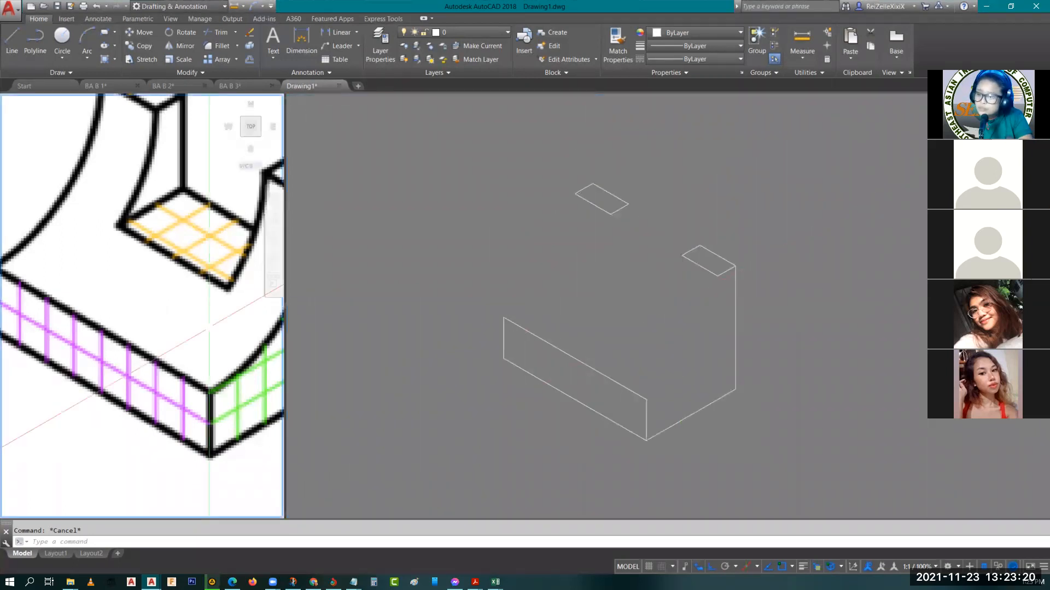
pyautogui.moveTo(212, 329); pyautogui.dragTo(175, 359, button='middle')
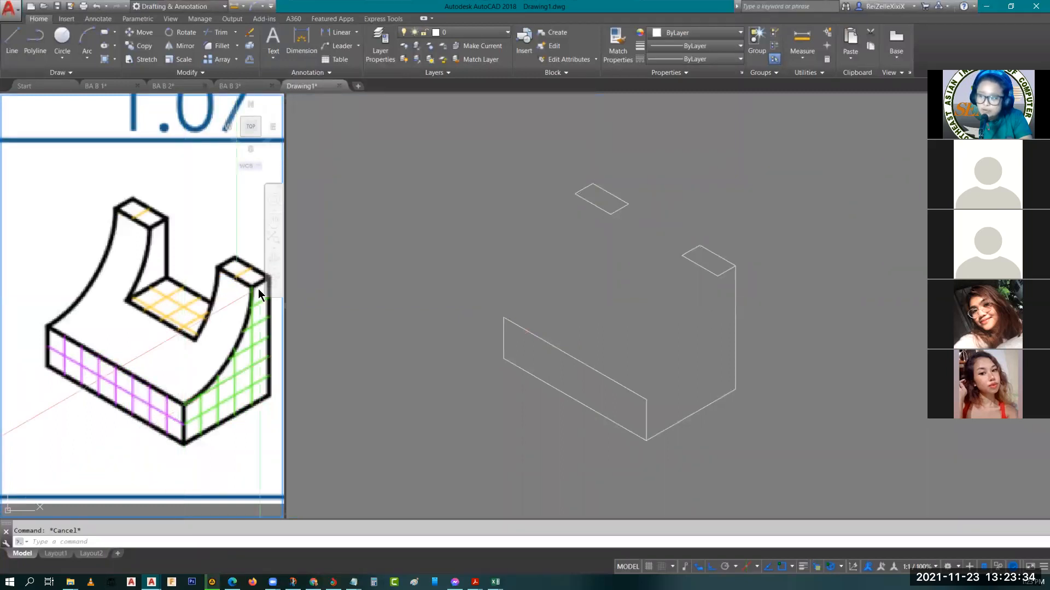
pyautogui.moveTo(252, 283); pyautogui.dragTo(208, 264, button='middle')
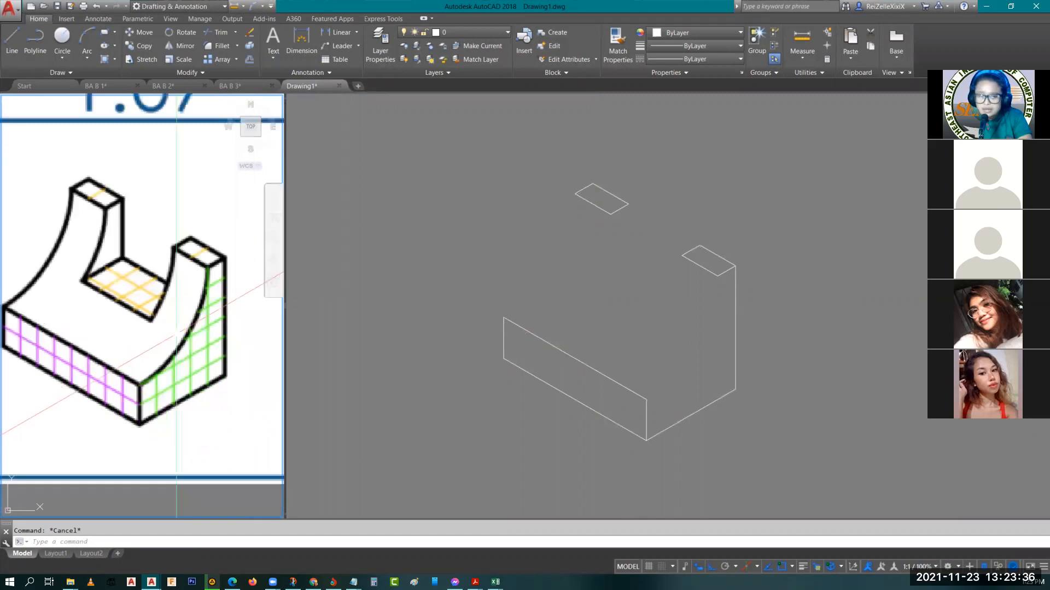
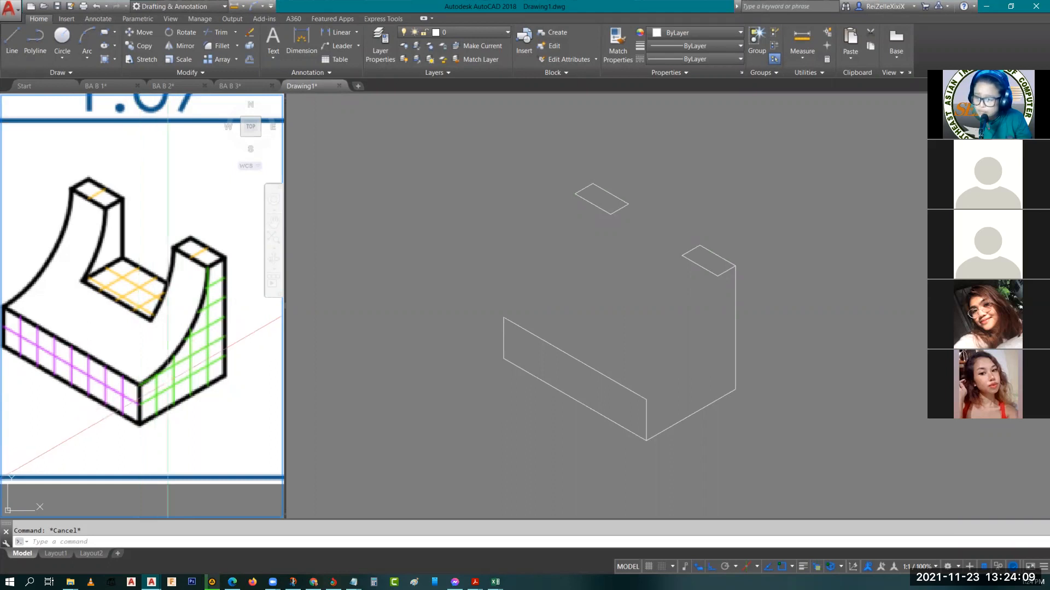
# Draw a 4-unit vertical construction line upward from the upper front corner of the base
pyautogui.click(679, 312)
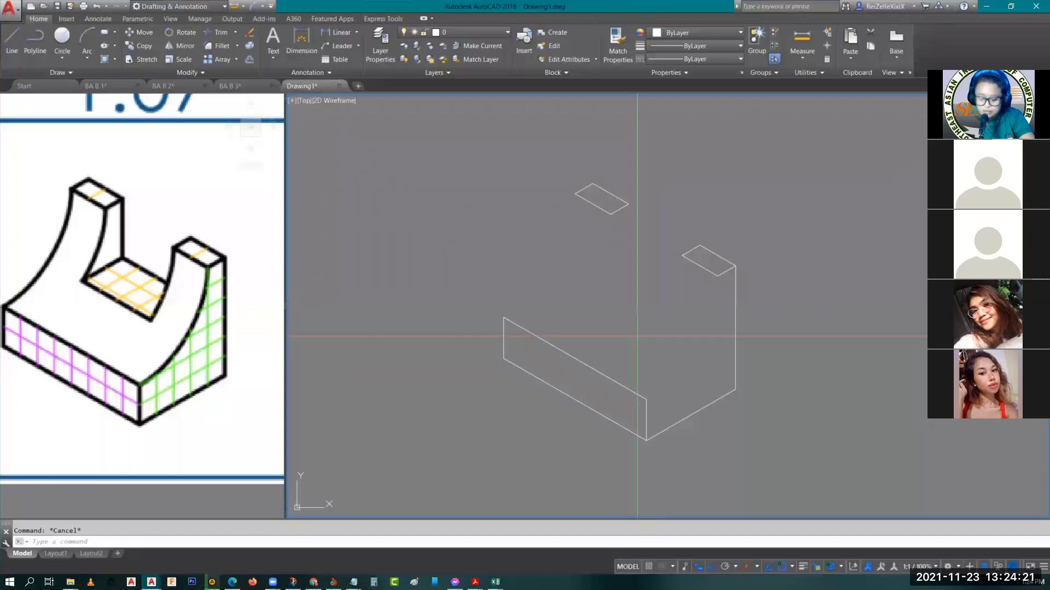
pyautogui.write('l')
pyautogui.press('Return')
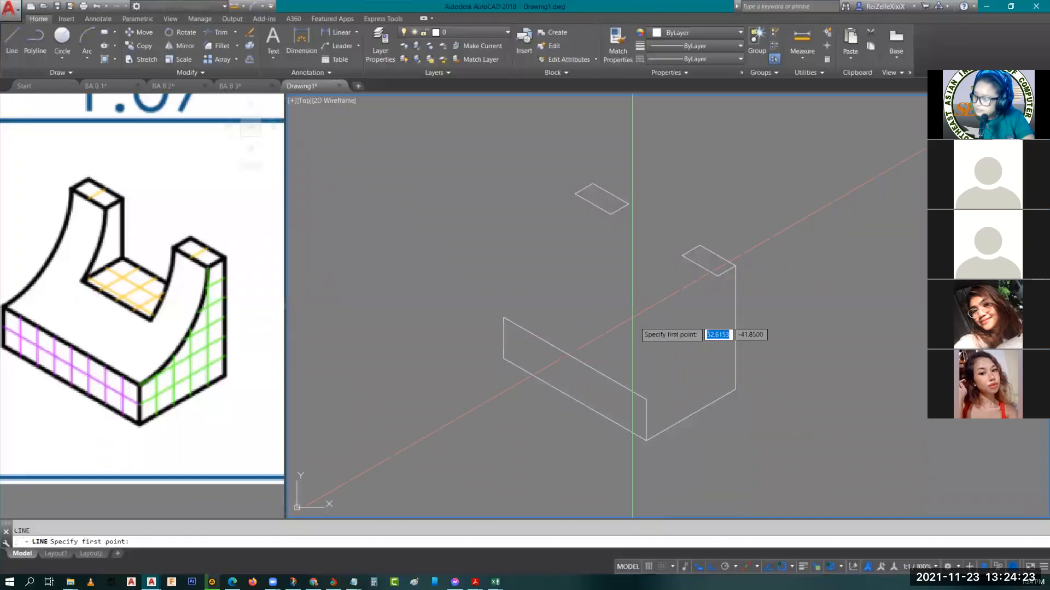
pyautogui.click(645, 400)
pyautogui.write('4')
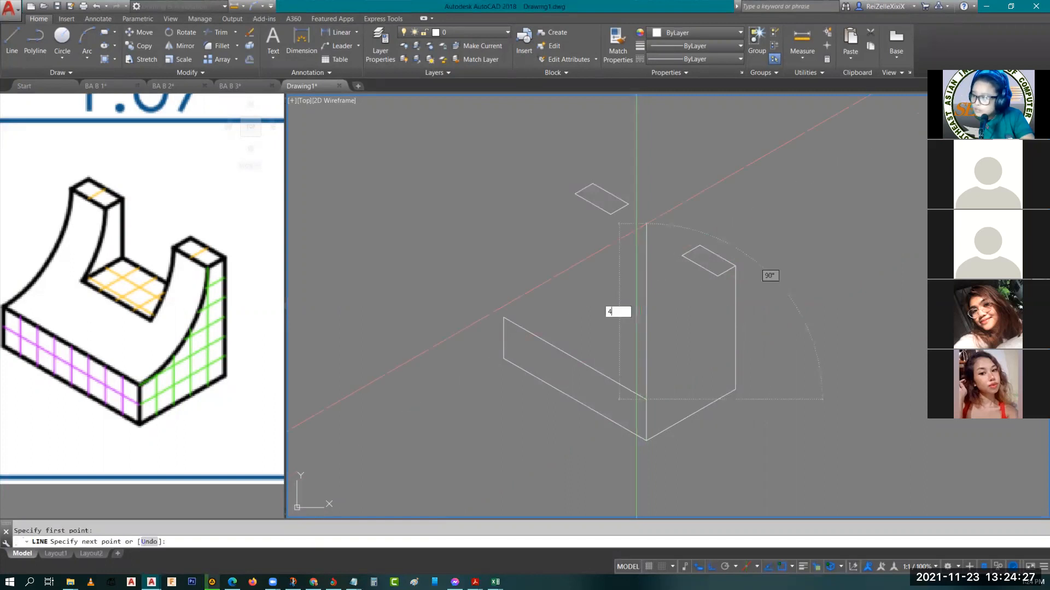
pyautogui.press('Return')
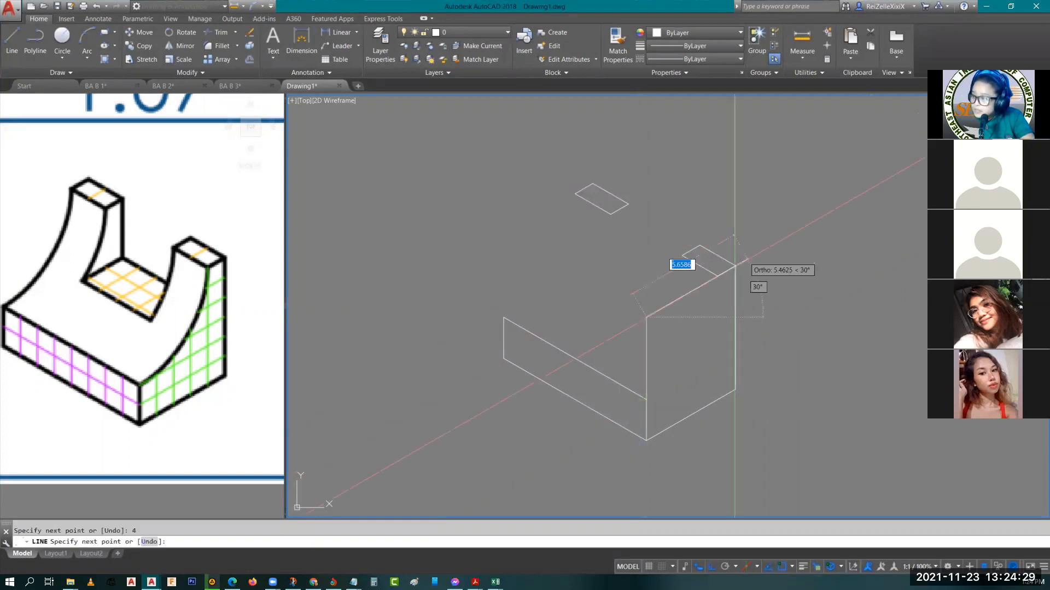
pyautogui.press('Escape')
pyautogui.press('Escape')
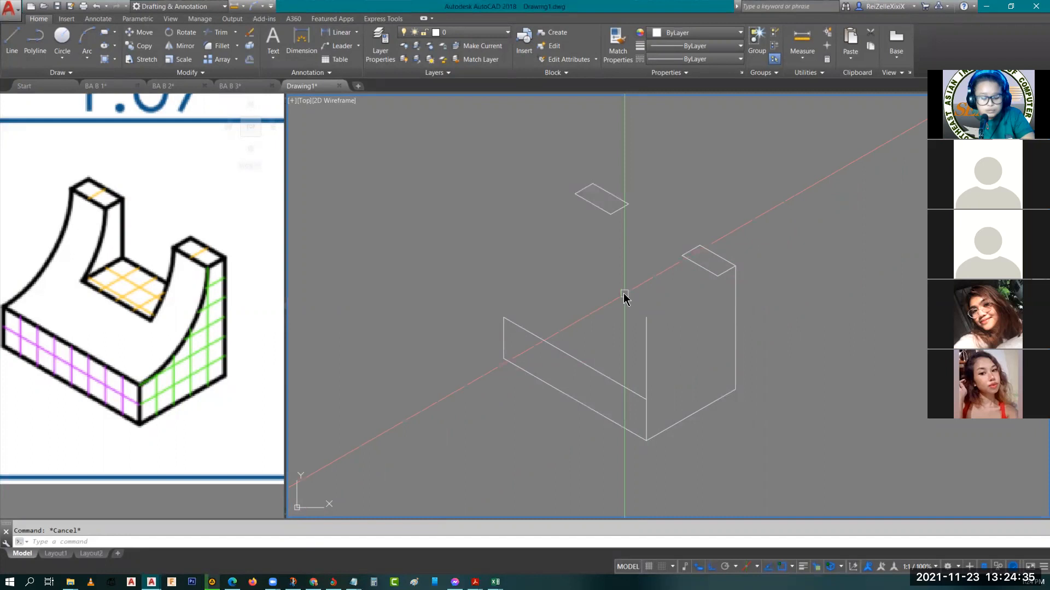
# Draw an isocircle centred on the construction line's upper end, with its radius reaching the base's upper front corner
pyautogui.write('el')
pyautogui.press('Return')
pyautogui.write('i')
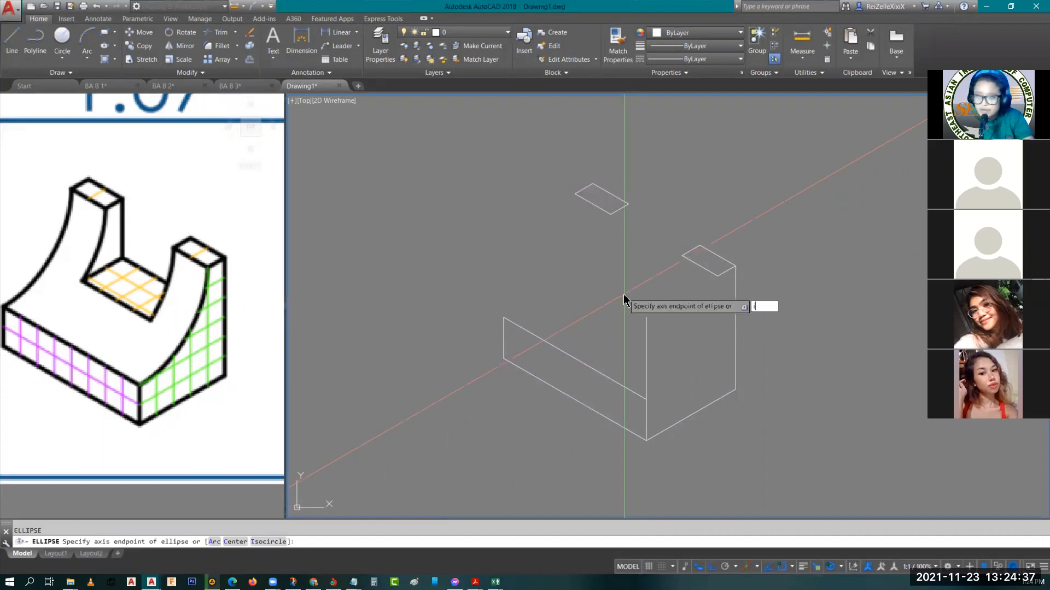
pyautogui.press('Return')
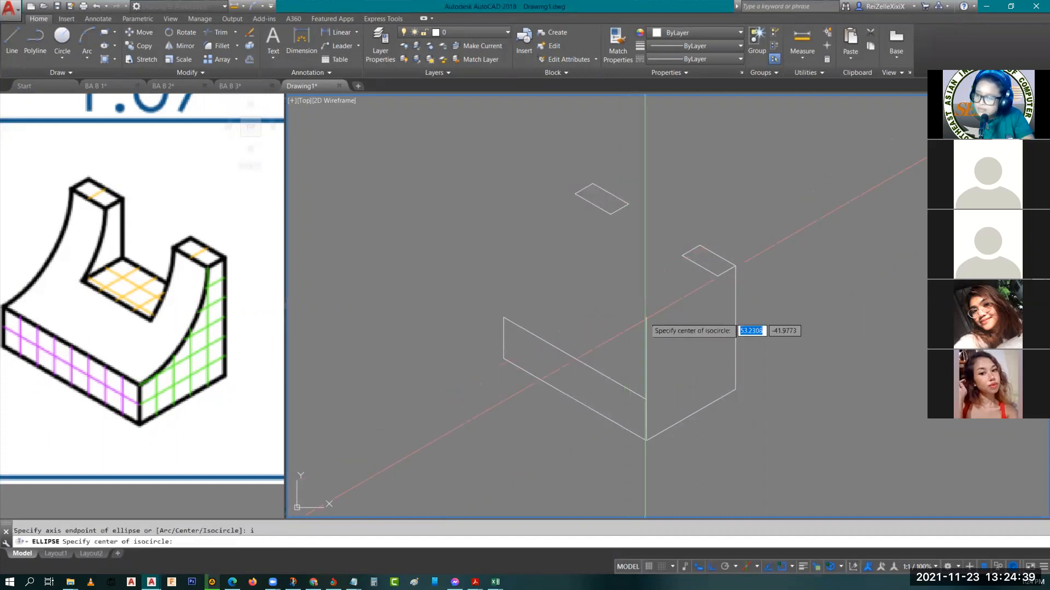
pyautogui.click(646, 316)
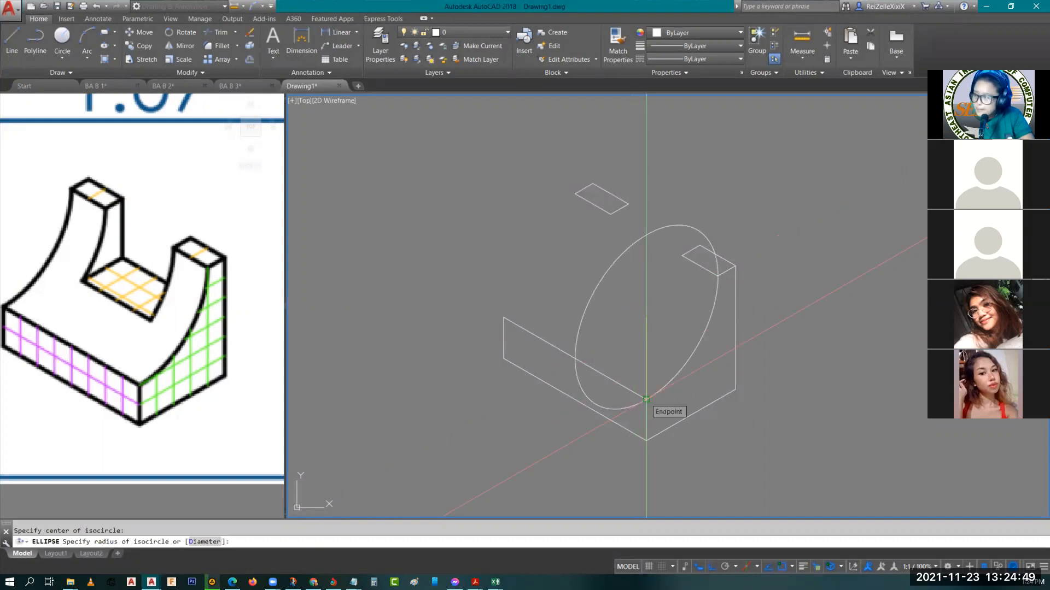
pyautogui.click(646, 398)
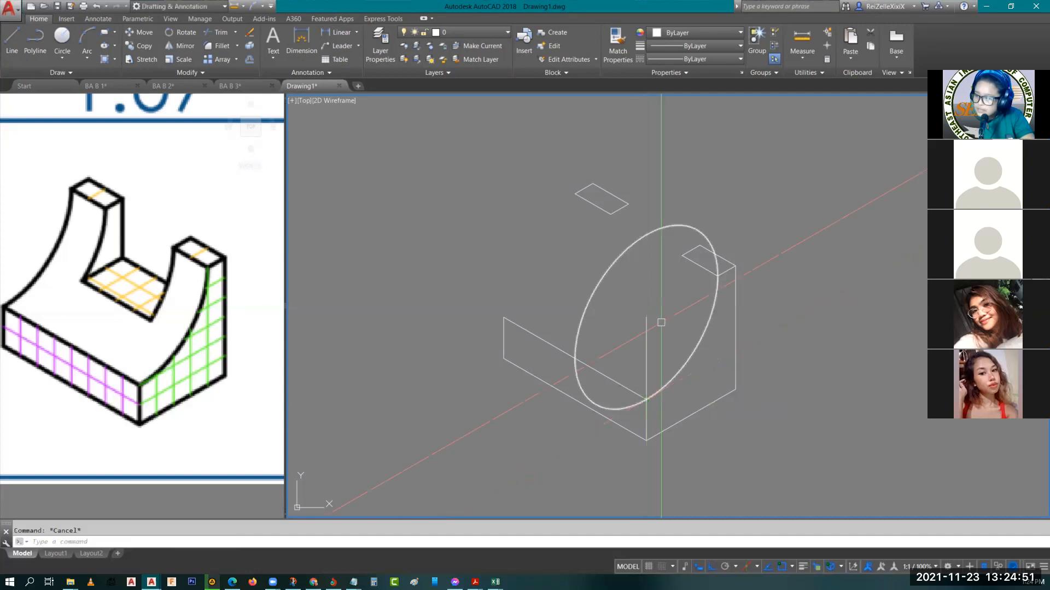
pyautogui.moveTo(647, 399); pyautogui.dragTo(659, 428, button='middle')
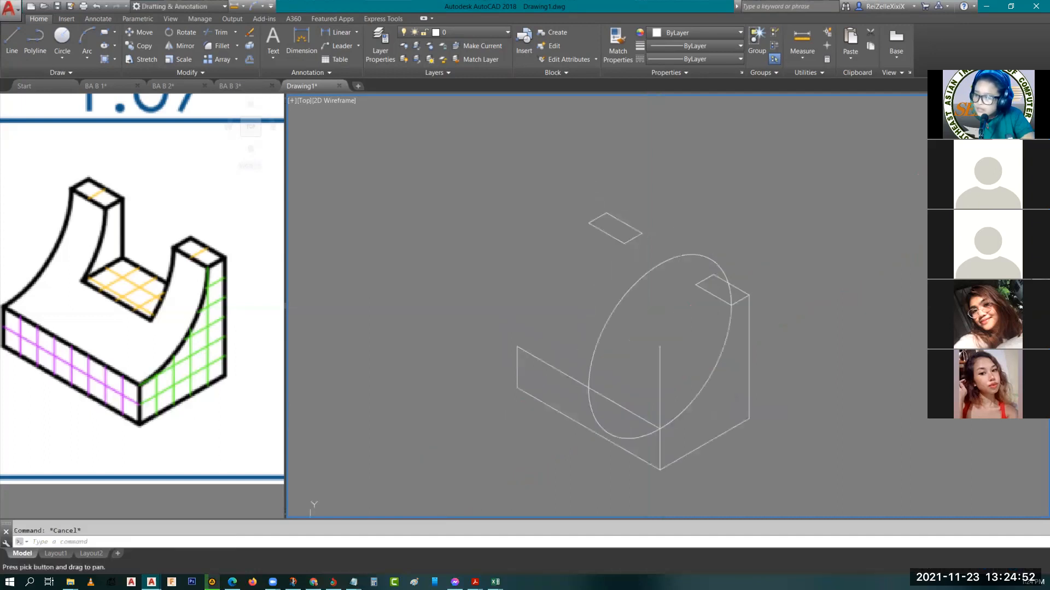
# Trim the isocircle to the arc between the base's upper front edge and the front edge of the nearer post top
pyautogui.write('tr')
pyautogui.press('Return')
pyautogui.click(644, 419)
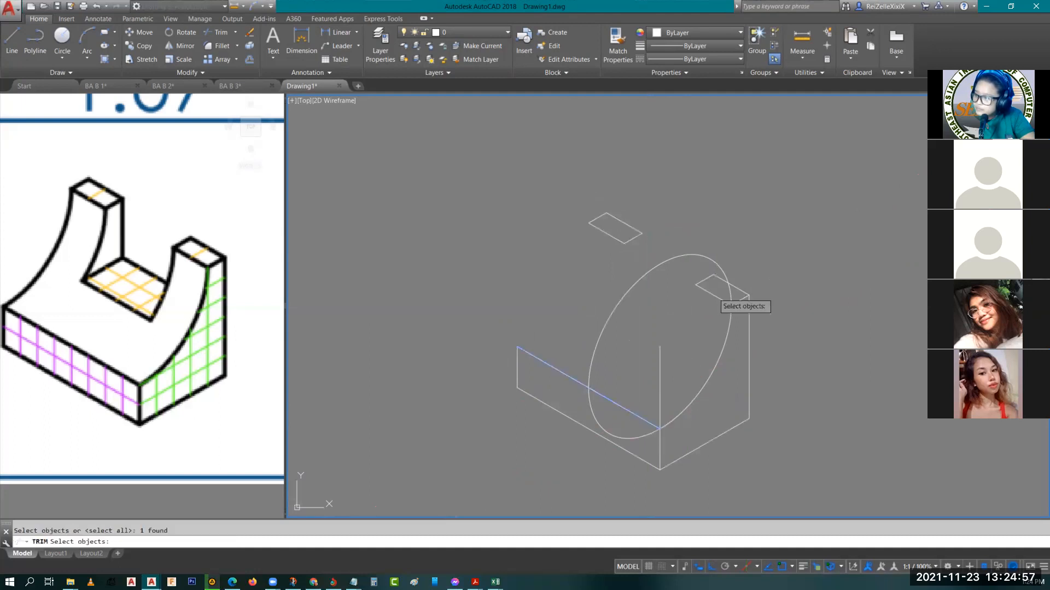
pyautogui.click(714, 294)
pyautogui.press('Return')
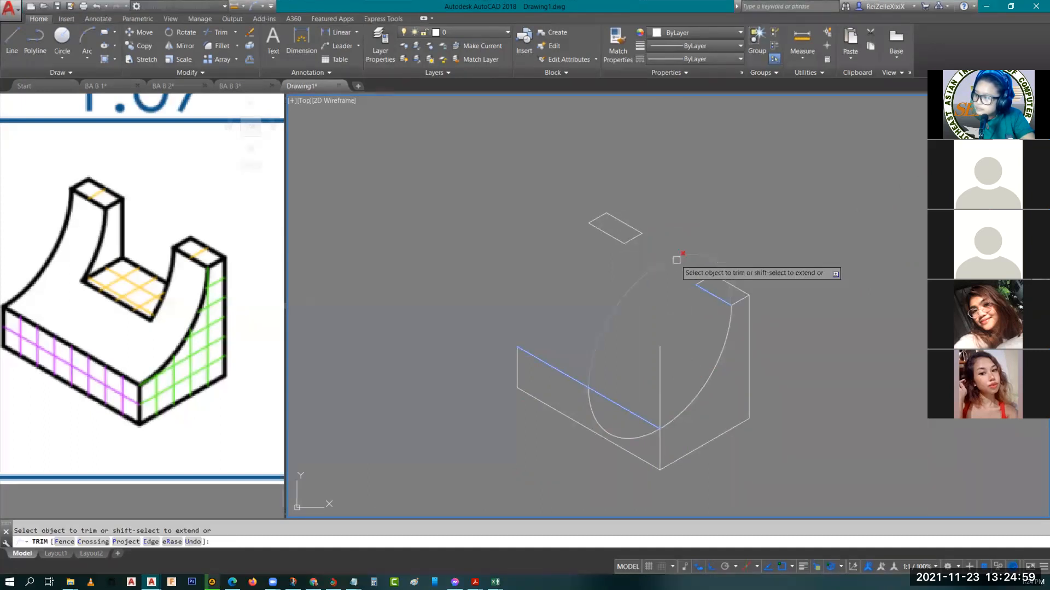
pyautogui.click(638, 429)
pyautogui.press('Escape')
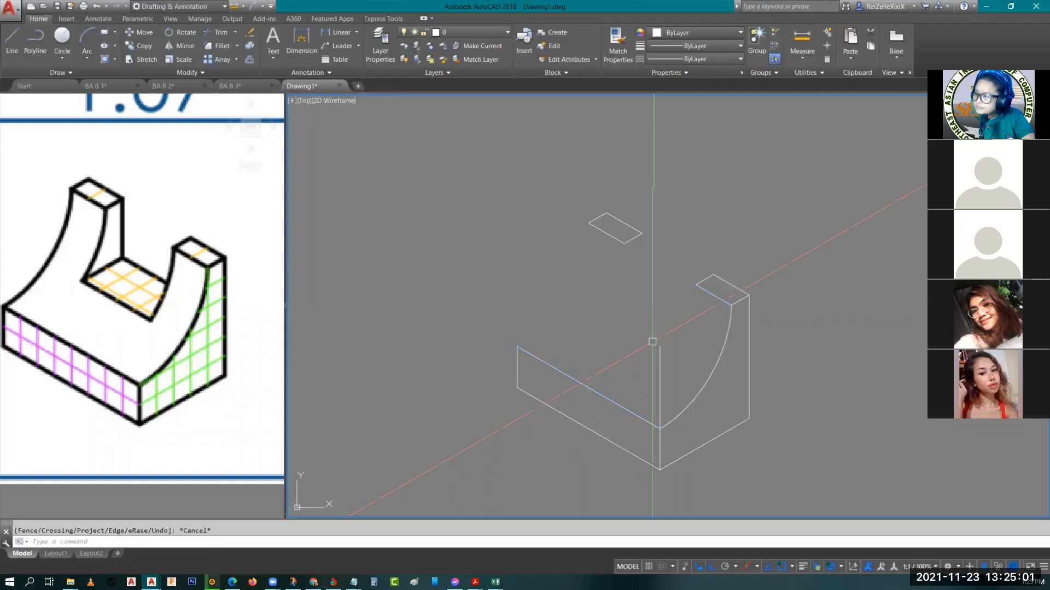
# Copy the arc to the remaining three front corners of the post tops and erase the 4-unit vertical construction line
pyautogui.click(704, 388)
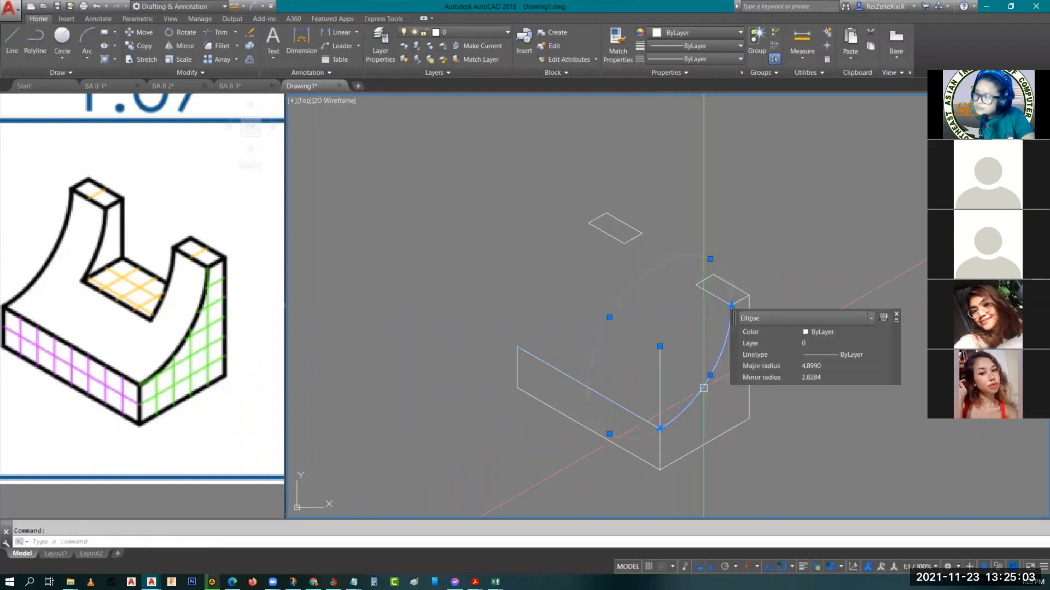
pyautogui.moveTo(695, 405); pyautogui.dragTo(633, 392, button='middle')
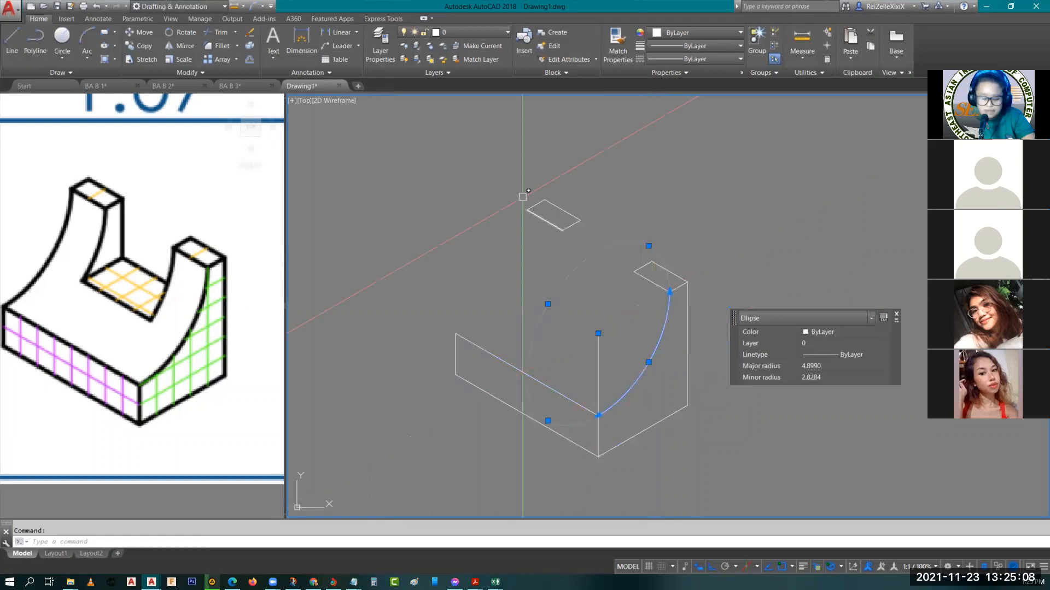
pyautogui.write('co')
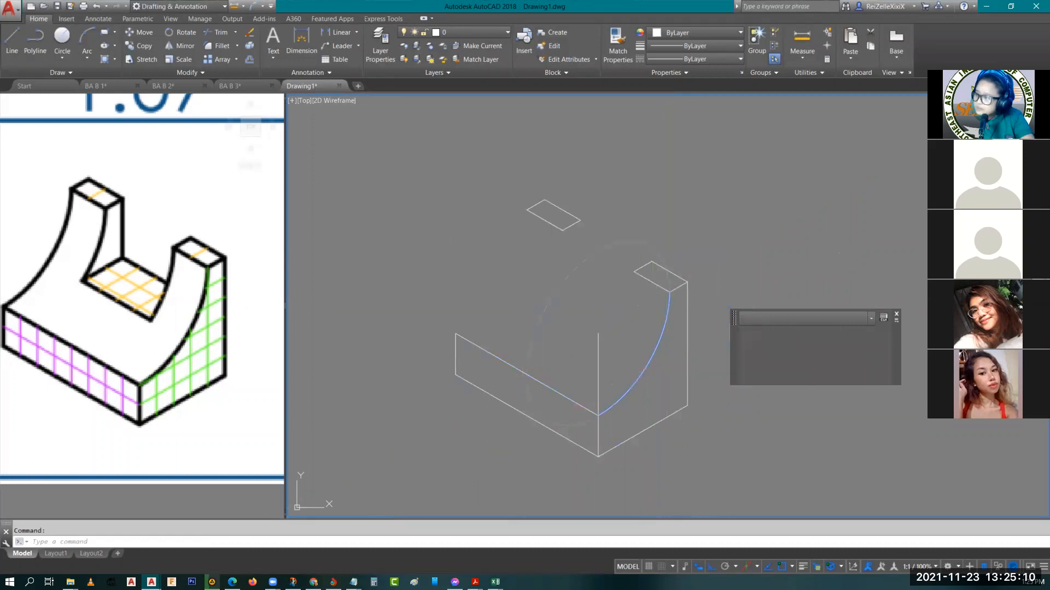
pyautogui.press('Return')
pyautogui.click(668, 294)
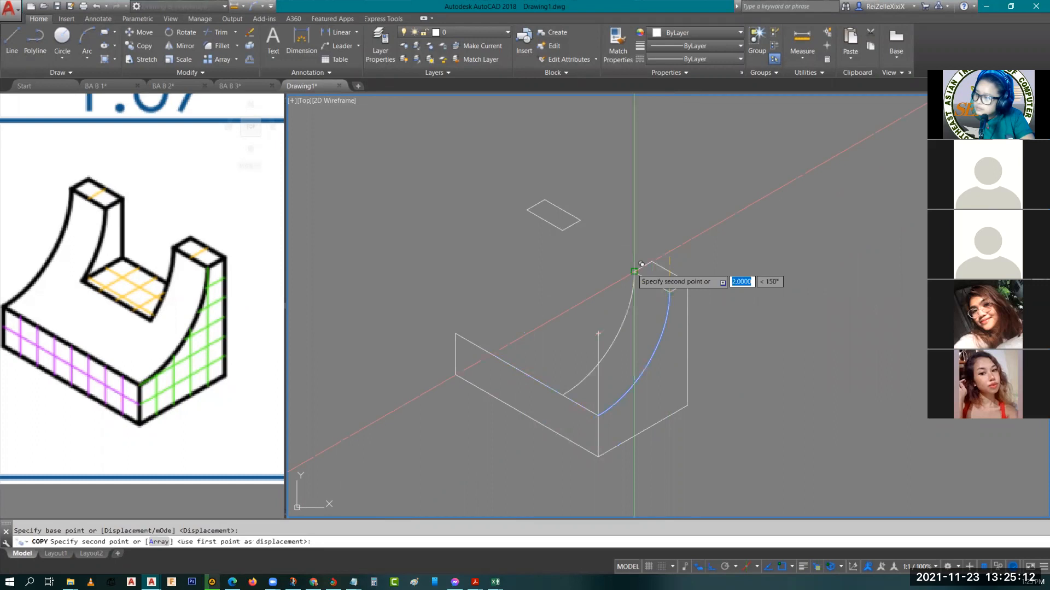
pyautogui.click(563, 230)
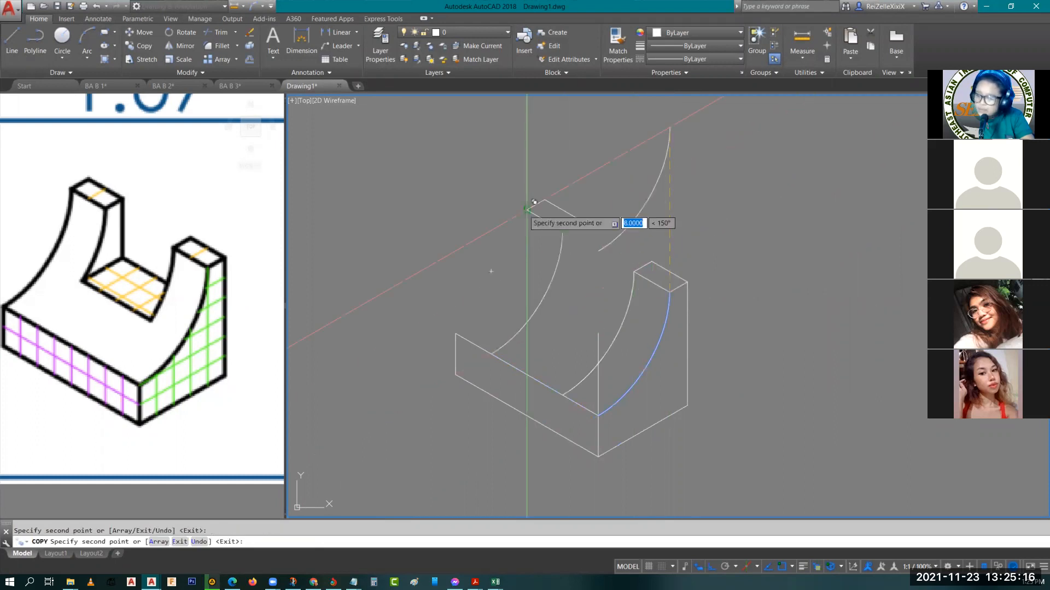
pyautogui.press('Escape')
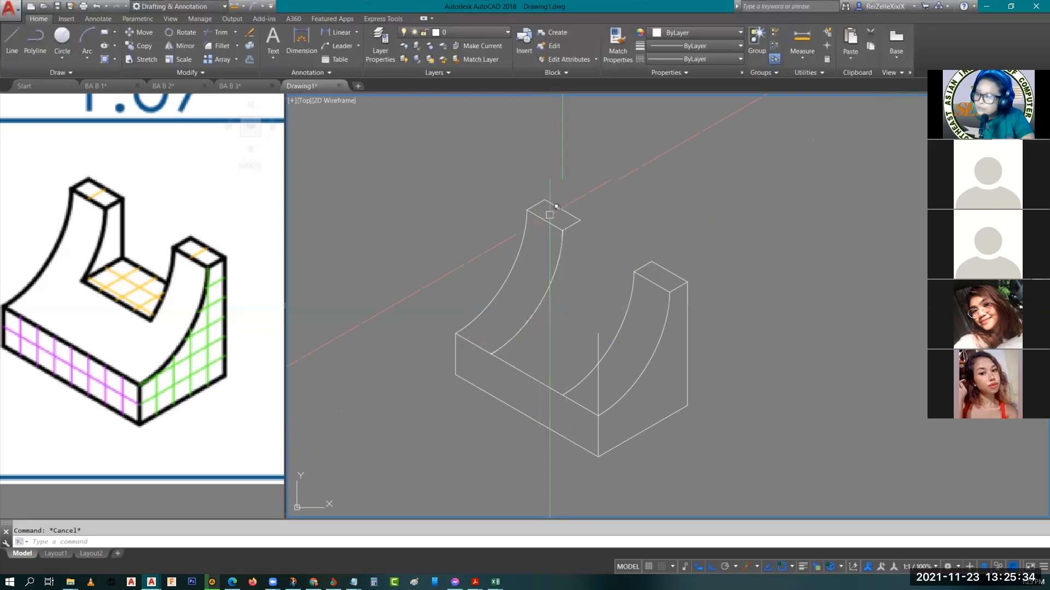
pyautogui.click(601, 336)
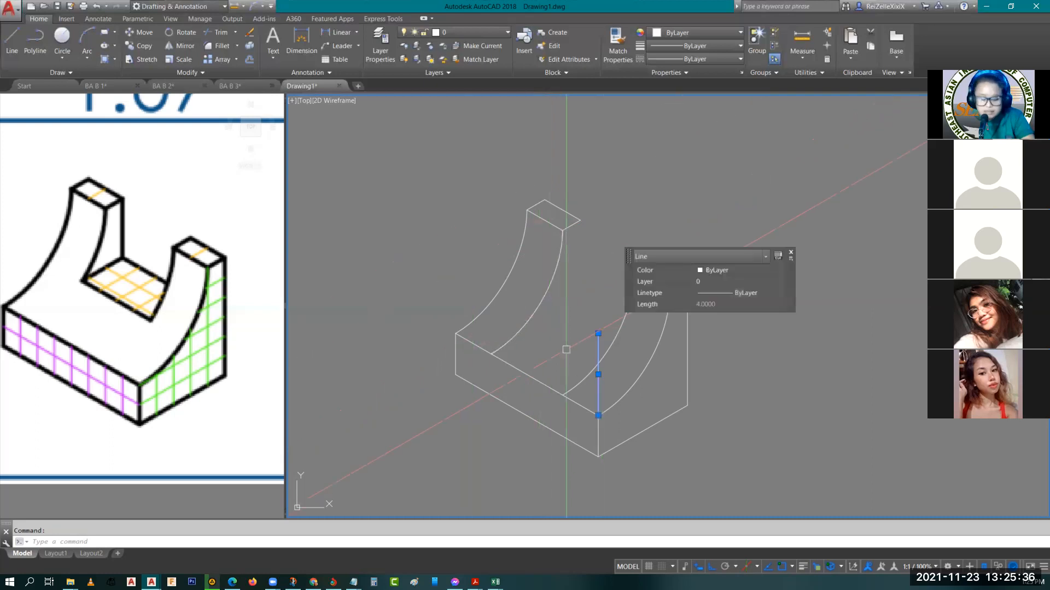
pyautogui.press('Delete')
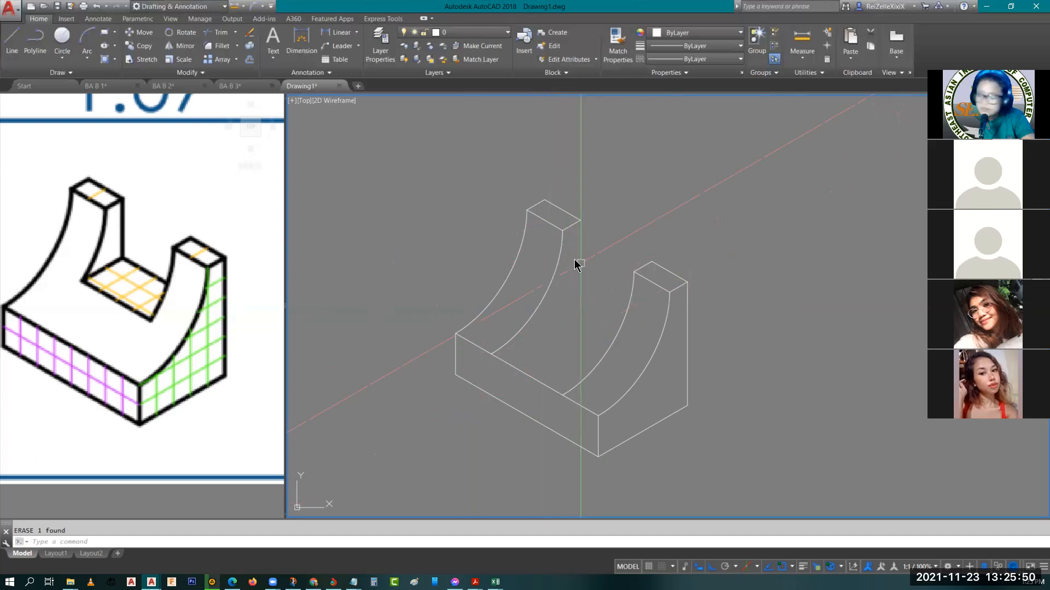
# Draw a 3-unit vertical edge downward from the inner back corner of the farther post top
pyautogui.write('l')
pyautogui.press('Return')
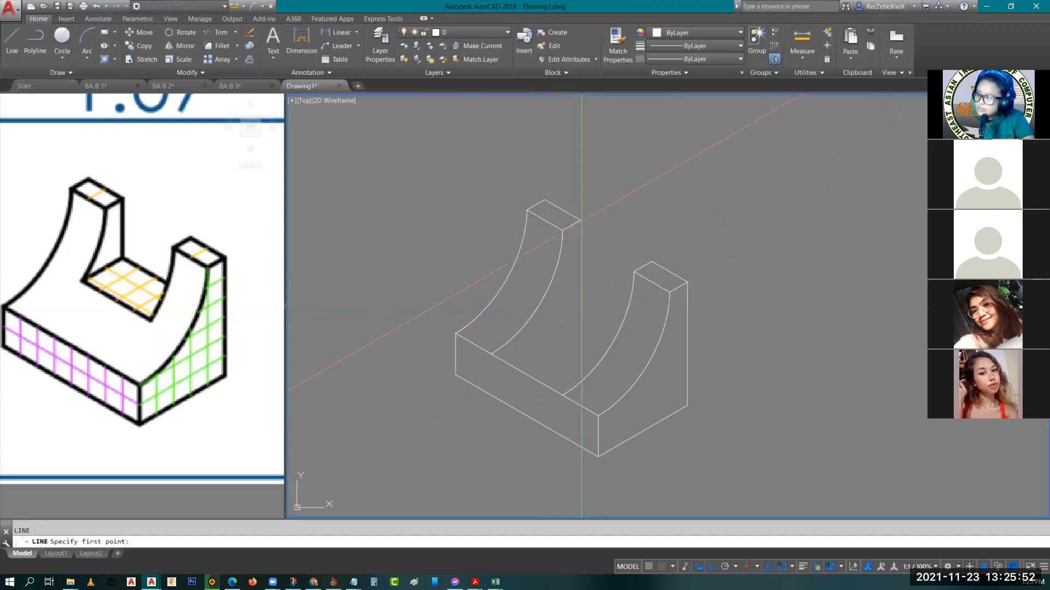
pyautogui.click(580, 221)
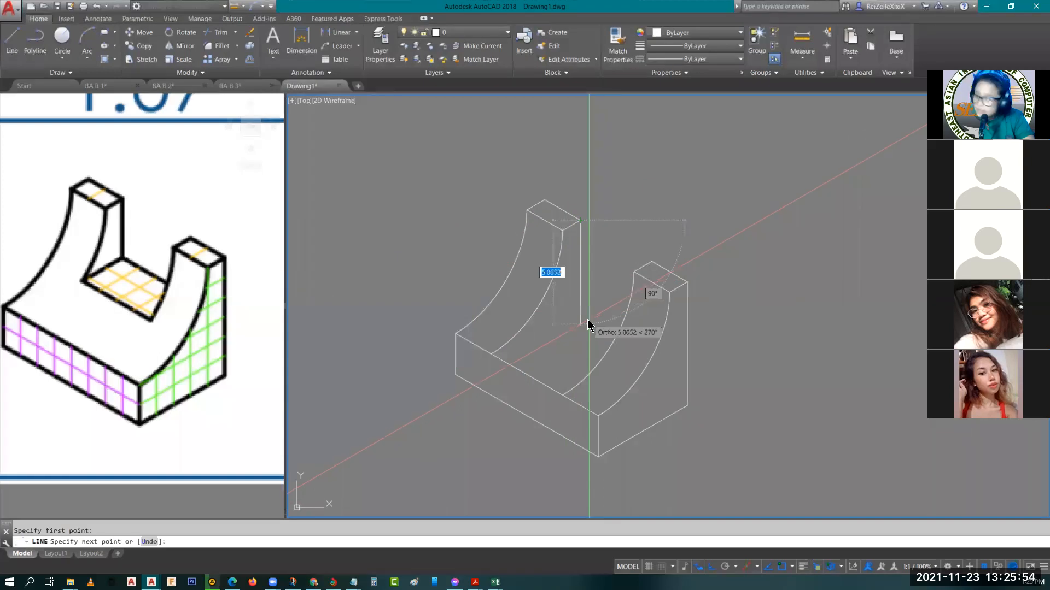
pyautogui.write('2')
pyautogui.press('Return')
pyautogui.write('3')
pyautogui.press('Return')
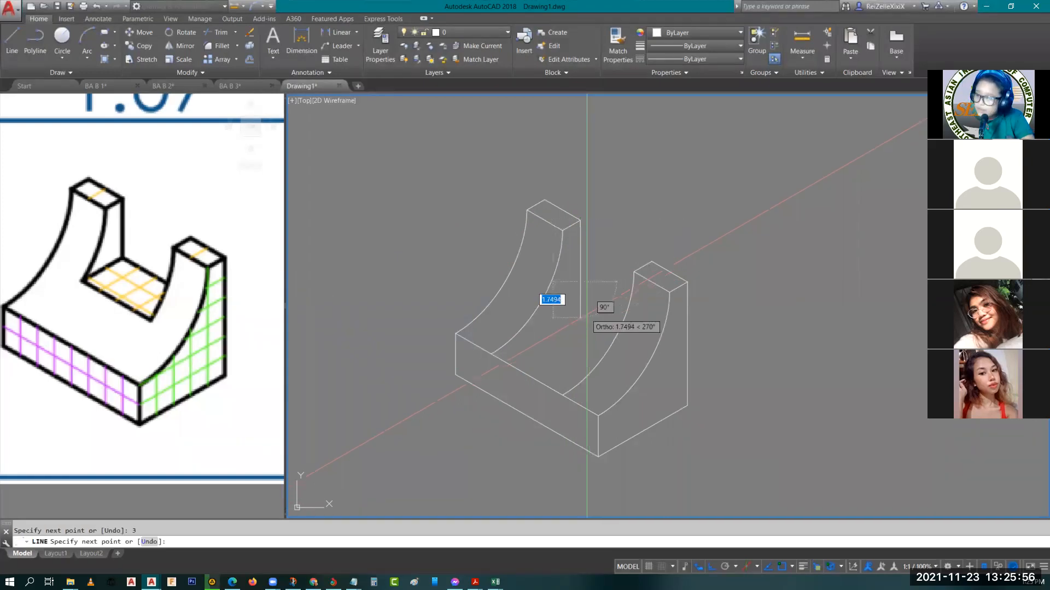
# Continue from the vertical edge's lower end with a 4-unit edge on the left isoplane, running toward the nearer post
pyautogui.press('F5')
pyautogui.scroll(2, 662, 333)
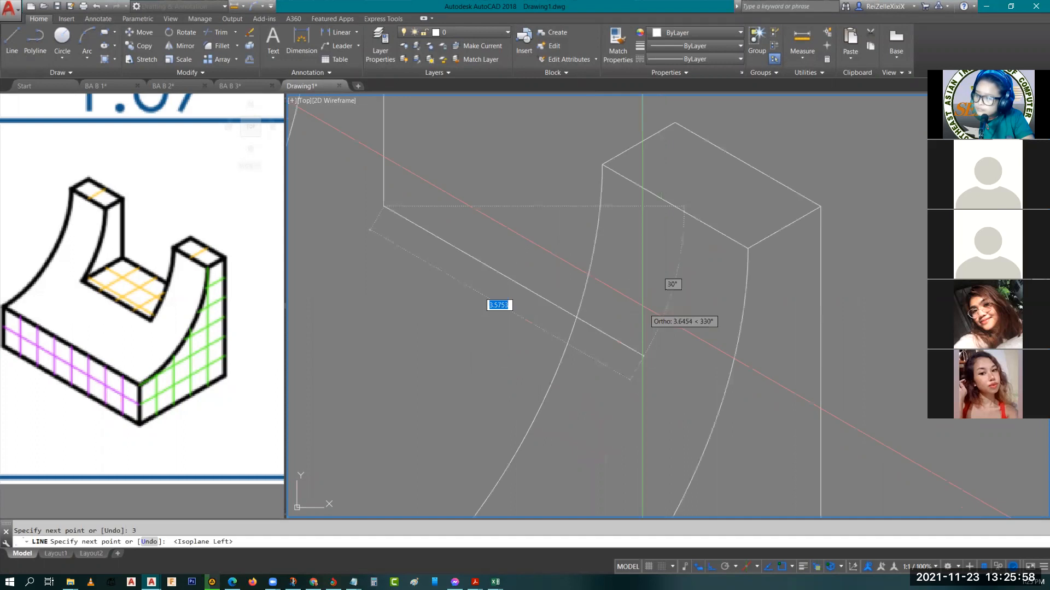
pyautogui.scroll(2, 656, 335)
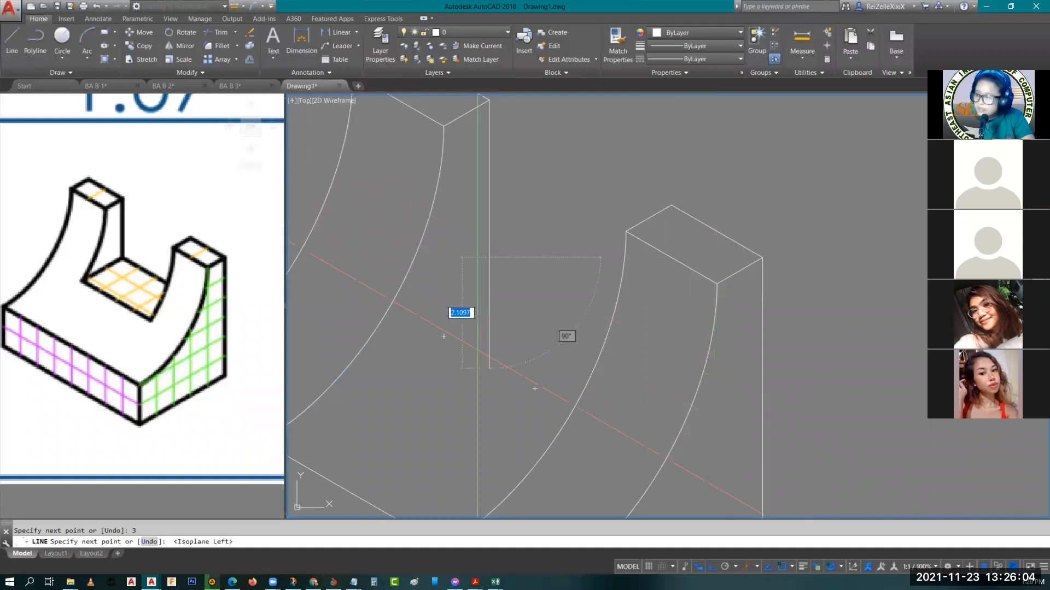
pyautogui.write('4')
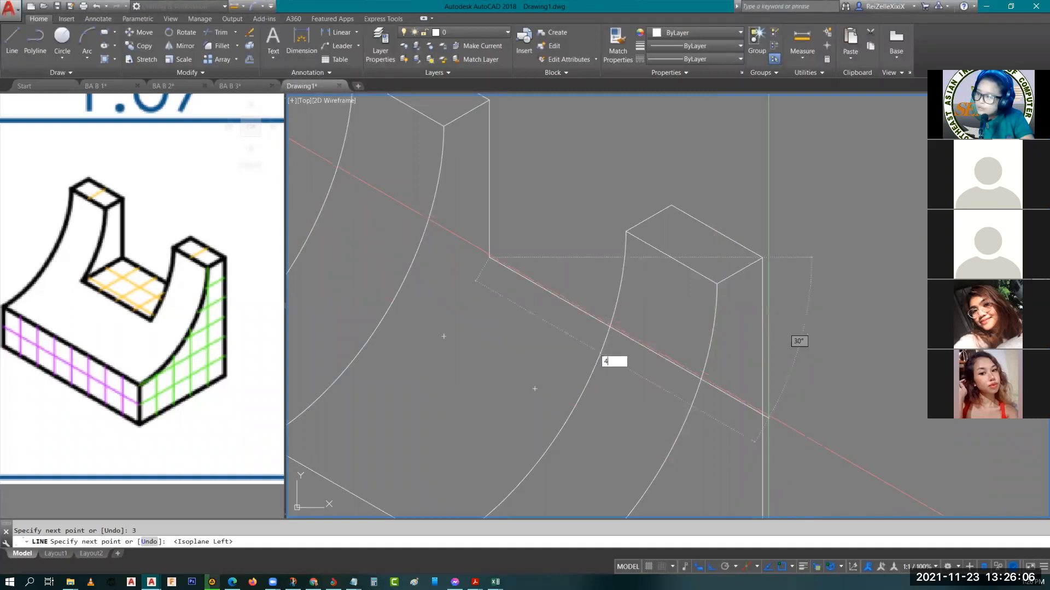
pyautogui.press('Return')
pyautogui.press('Escape')
pyautogui.press('Escape')
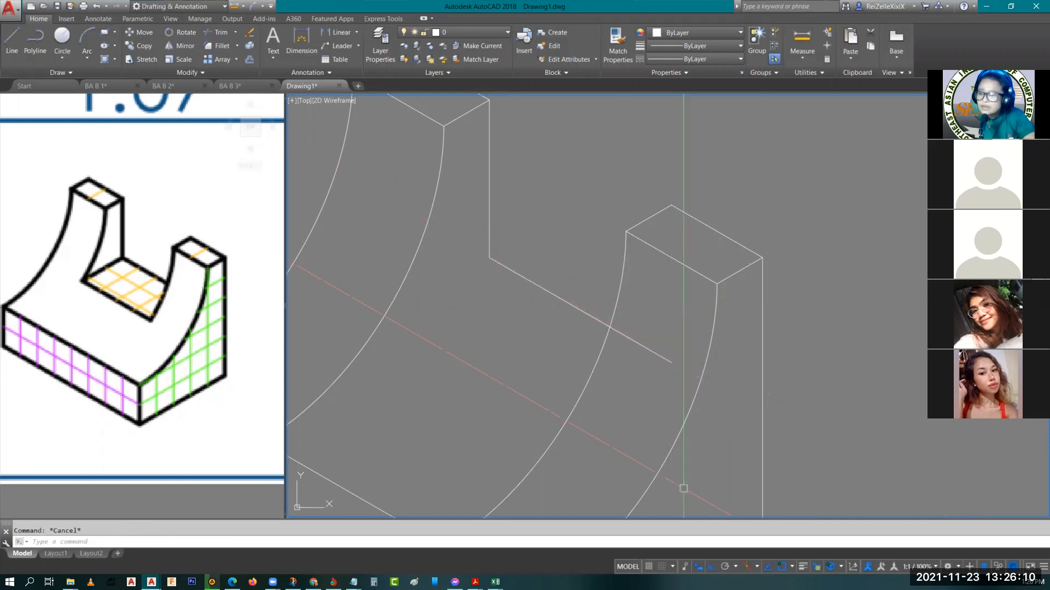
# Draw a line on the top isoplane from the inner vertical edge's lower end toward the front, crossing the farther post's inner arc
pyautogui.scroll(-2, 683, 379)
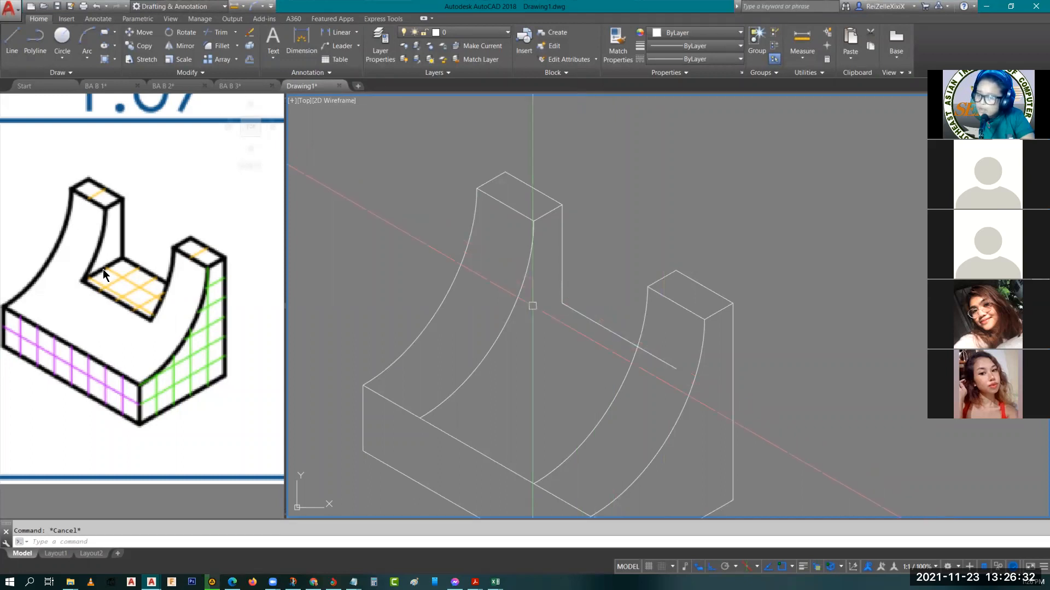
pyautogui.scroll(4, 94, 268)
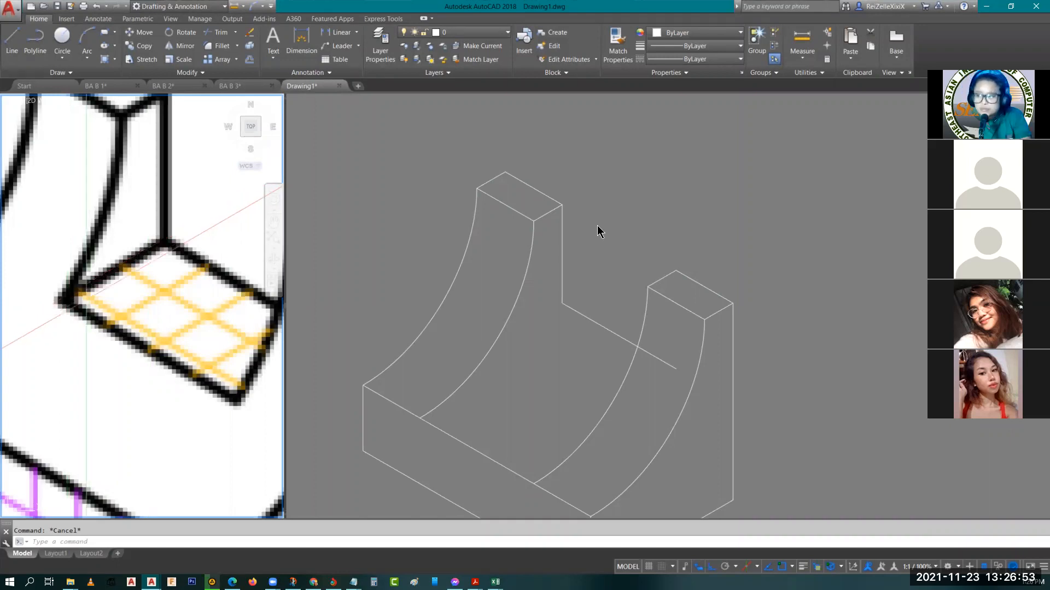
pyautogui.click(593, 266)
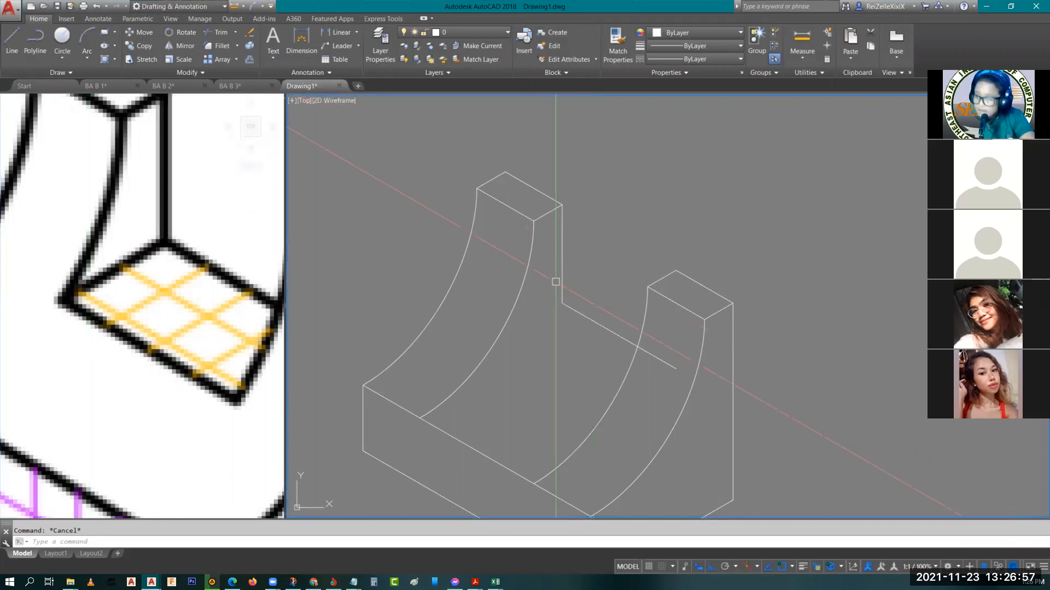
pyautogui.write('c')
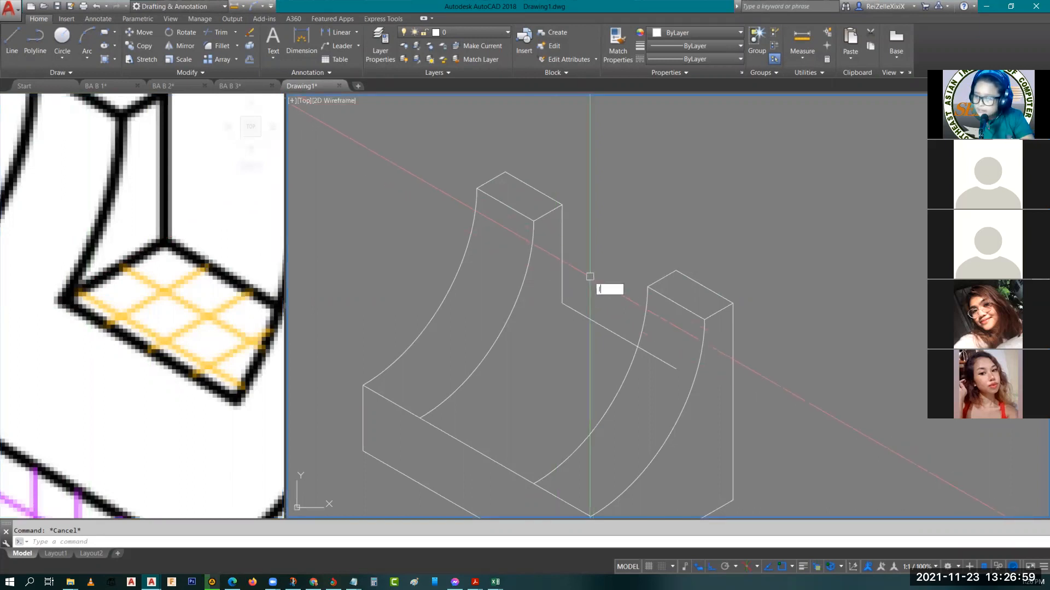
pyautogui.press('Return')
pyautogui.click(563, 303)
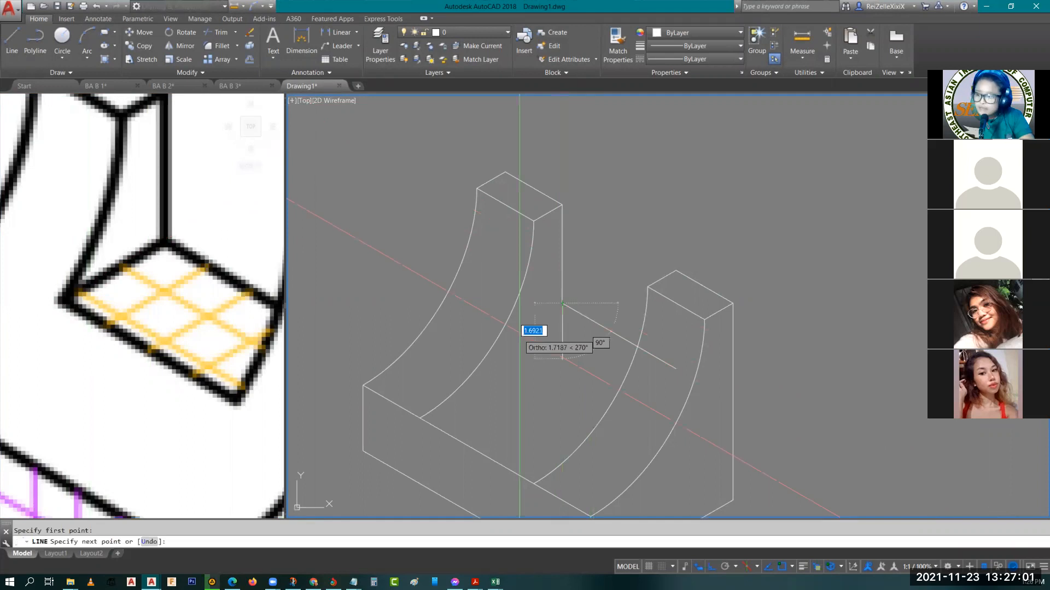
pyautogui.press('F5')
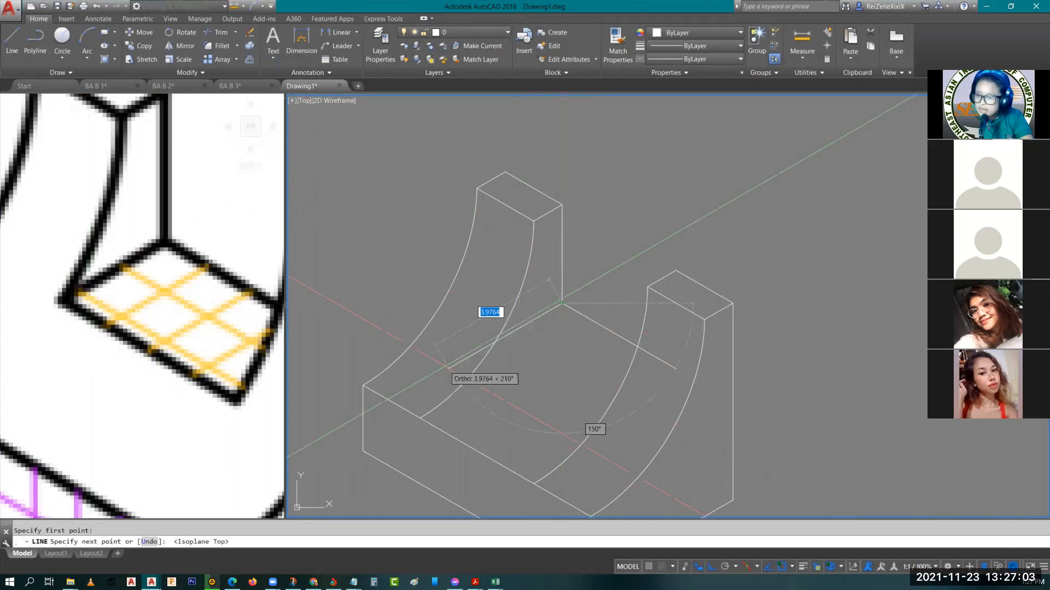
pyautogui.press('Escape')
pyautogui.scroll(-2, 611, 310)
pyautogui.moveTo(610, 309); pyautogui.dragTo(606, 289, button='middle')
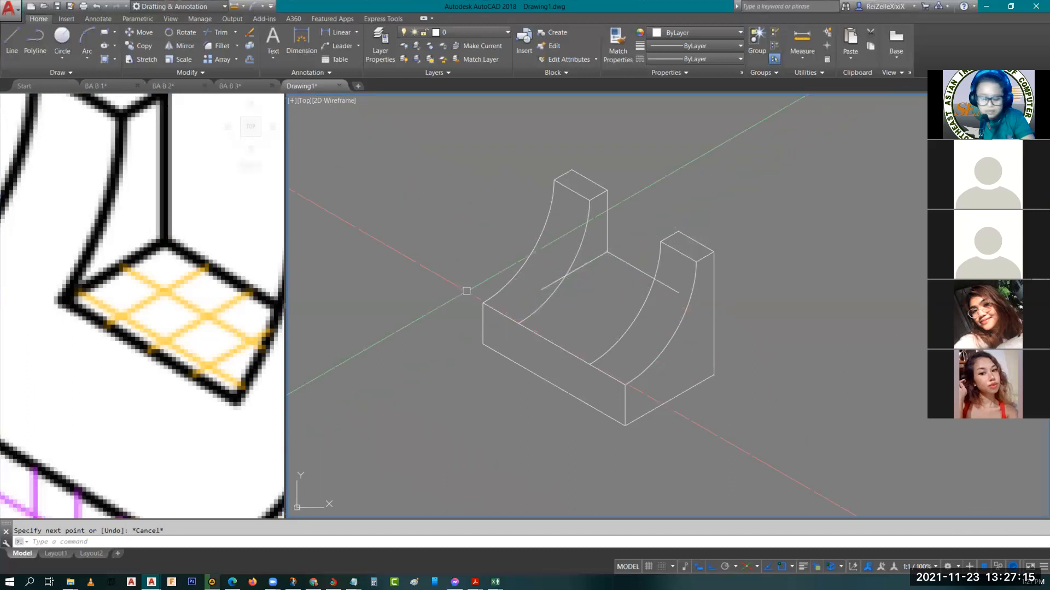
# Trim the farther post's inner arc and the crossing floor line back to their intersection
pyautogui.write('tr')
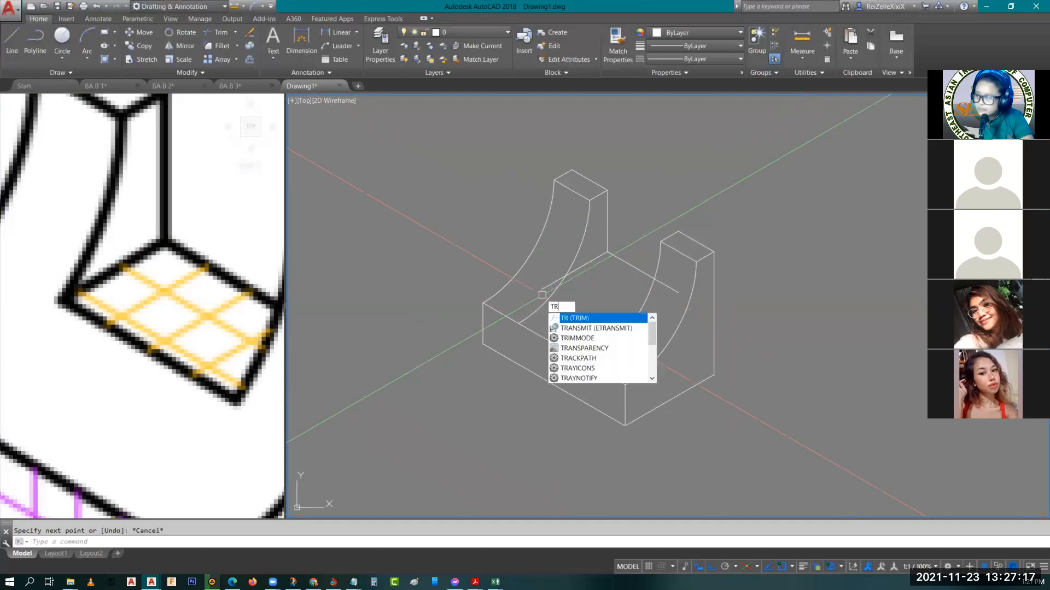
pyautogui.press('Return')
pyautogui.click(547, 277)
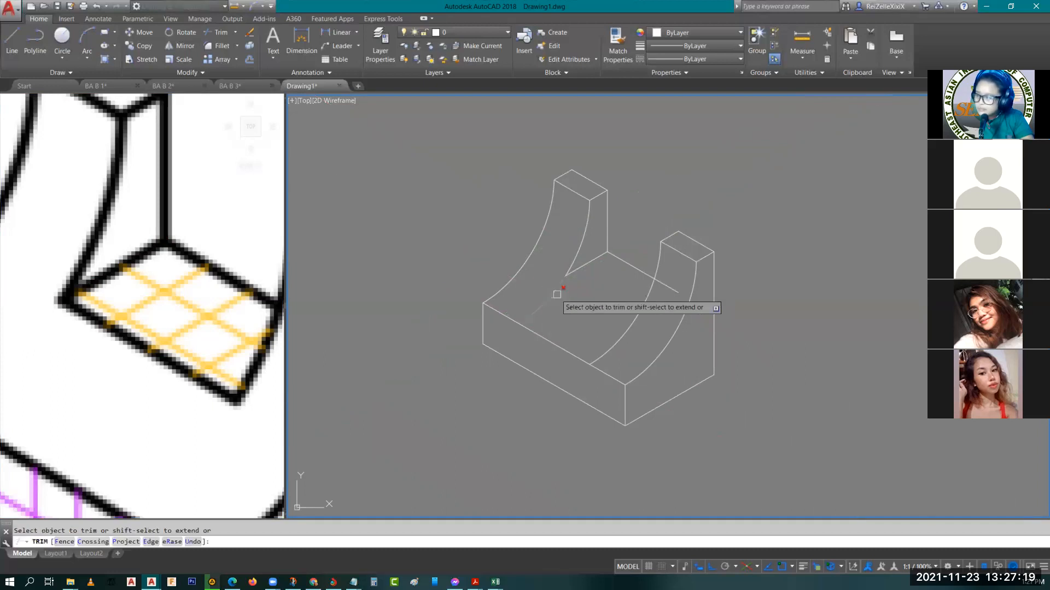
pyautogui.press('Escape')
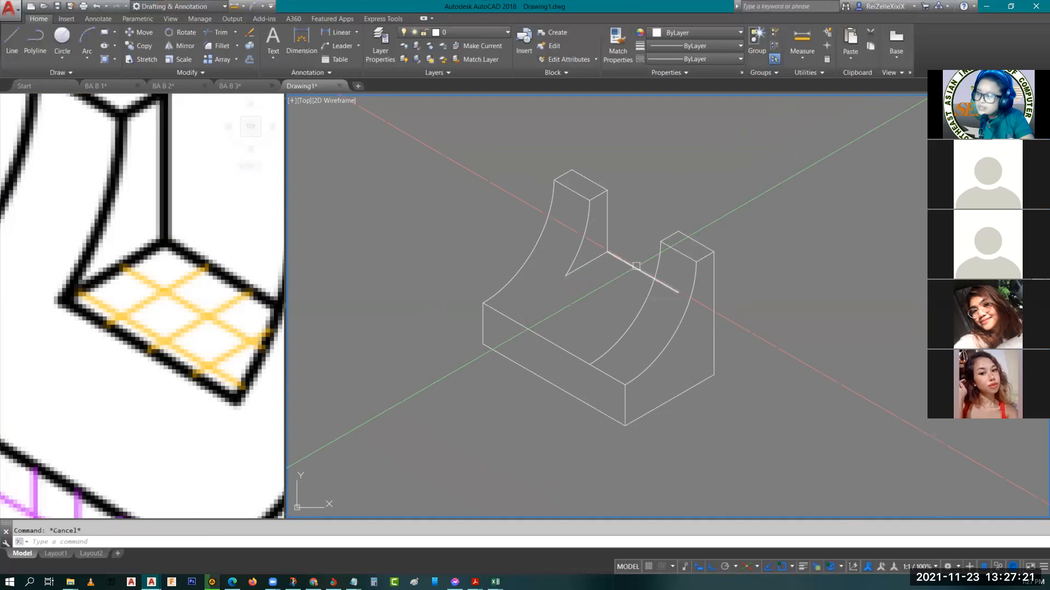
# Copy the 4-unit back floor edge from the inner back corner to the intersection of the farther post's arc and floor line
pyautogui.click(626, 262)
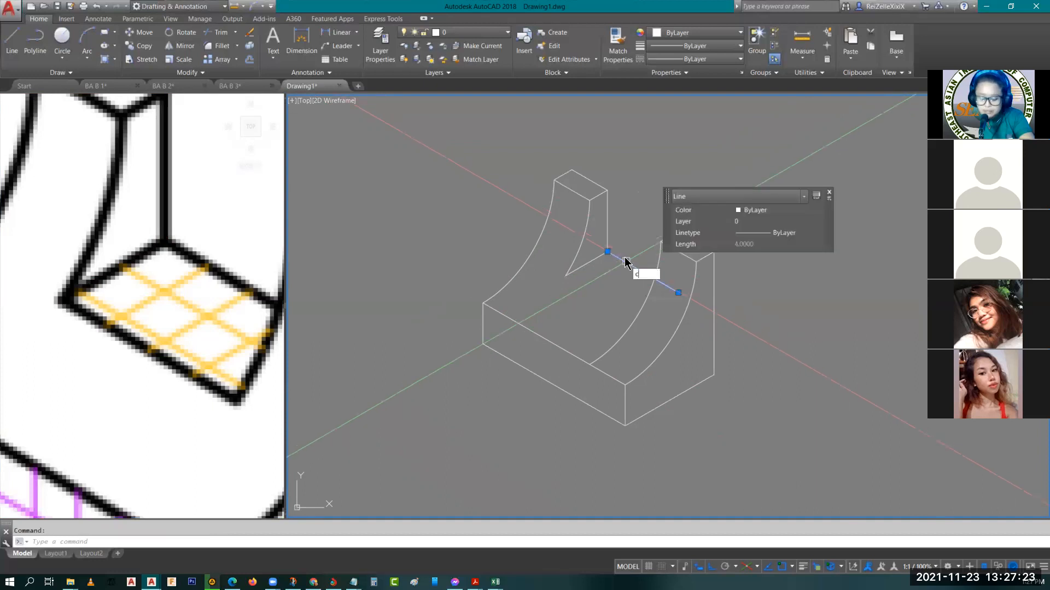
pyautogui.write('co')
pyautogui.press('Return')
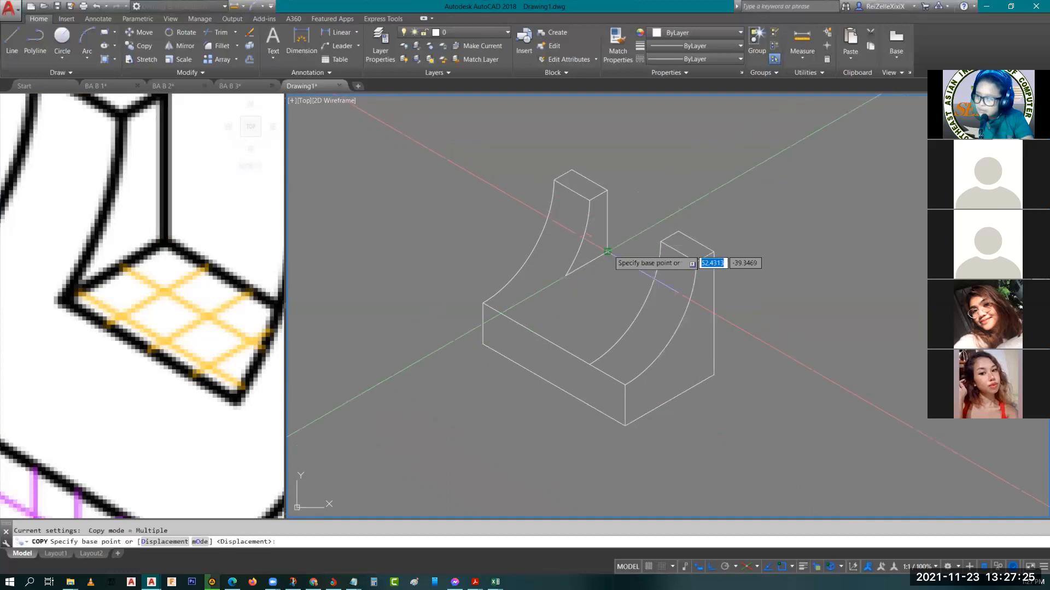
pyautogui.click(607, 251)
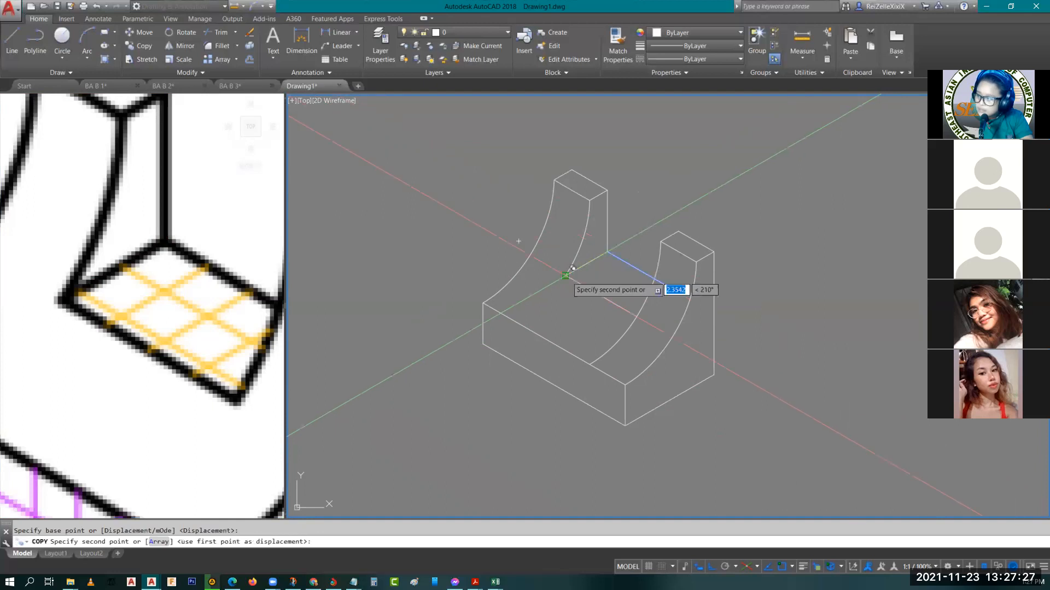
pyautogui.click(572, 269)
pyautogui.press('Escape')
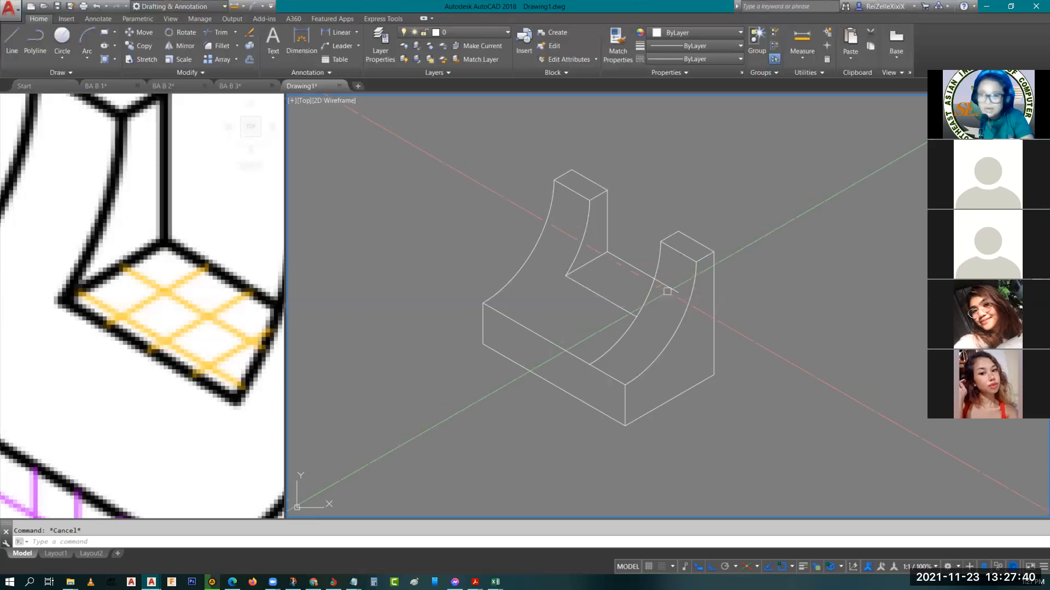
# Trim the nearer post's inner arc below the front floor edge and the back floor edge extending past that arc
pyautogui.moveTo(604, 311); pyautogui.dragTo(529, 286, button='middle')
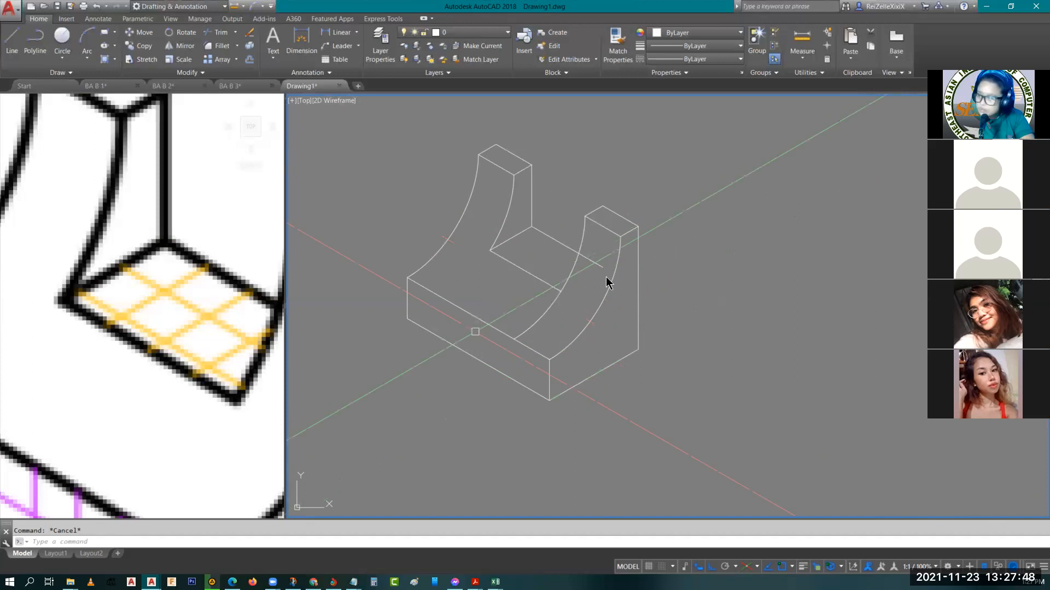
pyautogui.write('tr')
pyautogui.press('Return')
pyautogui.press('Return')
pyautogui.click(546, 304)
pyautogui.click(590, 264)
pyautogui.press('Escape')
# Compare the finished drawing with reference figure 1.07 and examine the gabled house figure above it on the sheet
pyautogui.scroll(-4, 616, 281)
pyautogui.scroll(4, 616, 280)
pyautogui.moveTo(636, 377); pyautogui.dragTo(573, 321, button='middle')
pyautogui.click(170, 281)
pyautogui.scroll(-2, 170, 281)
pyautogui.moveTo(170, 280); pyautogui.dragTo(151, 317, button='middle')
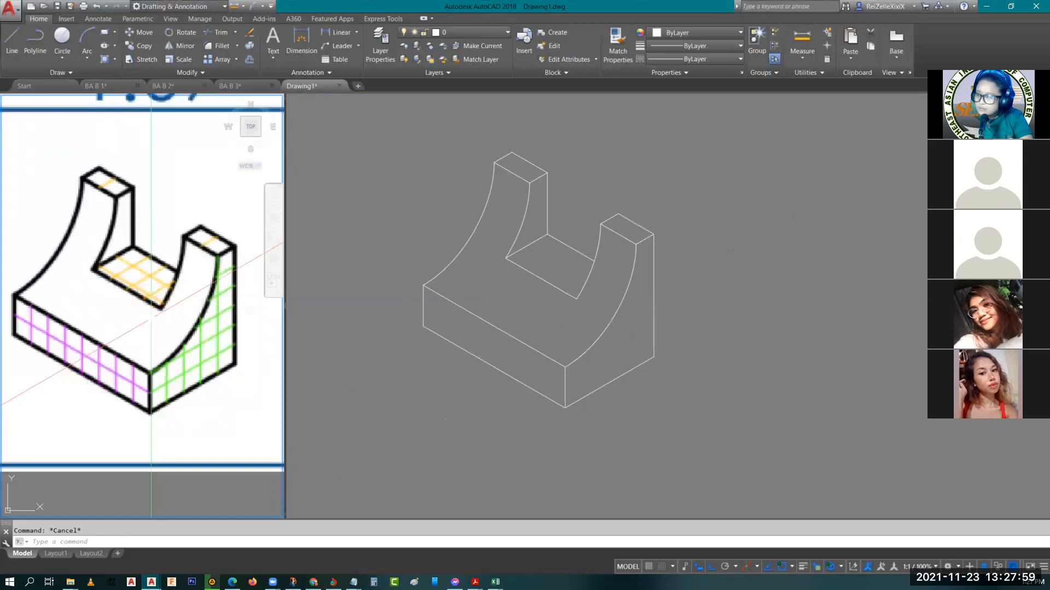
pyautogui.scroll(-1, 151, 317)
pyautogui.scroll(1, 154, 317)
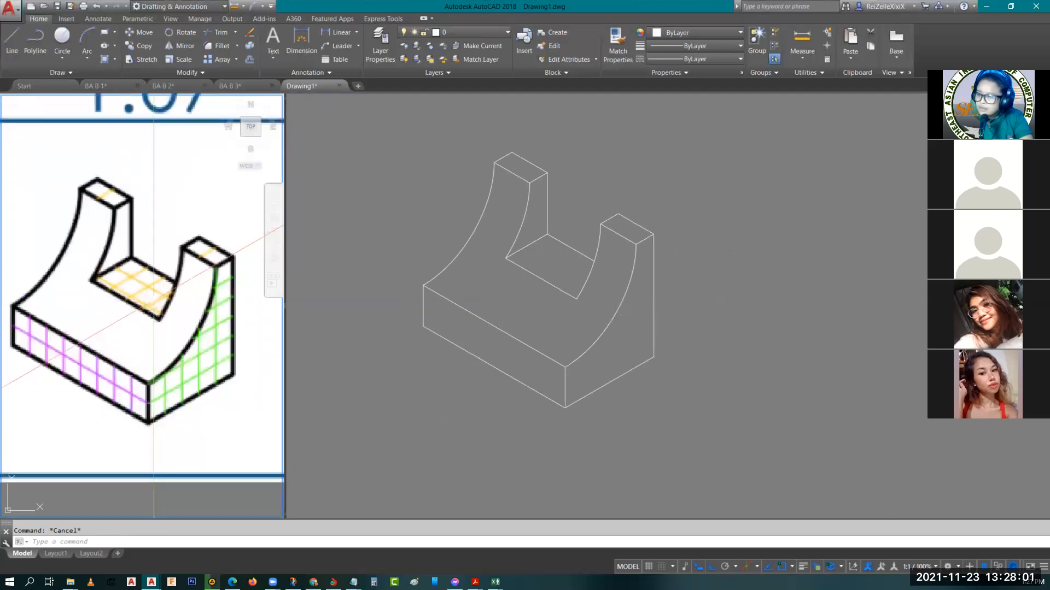
pyautogui.scroll(-3, 116, 320)
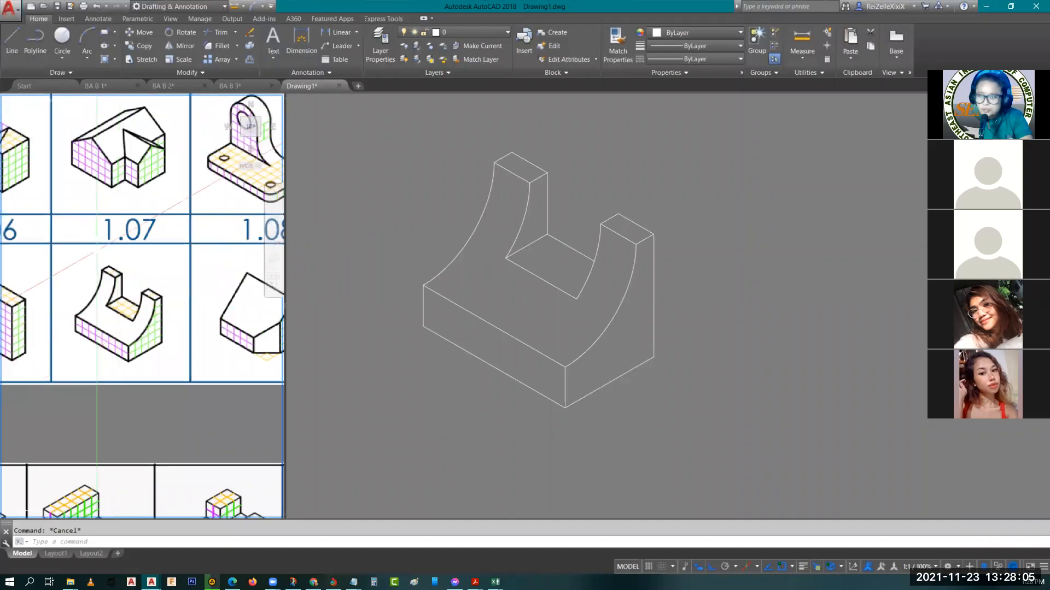
pyautogui.click(405, 246)
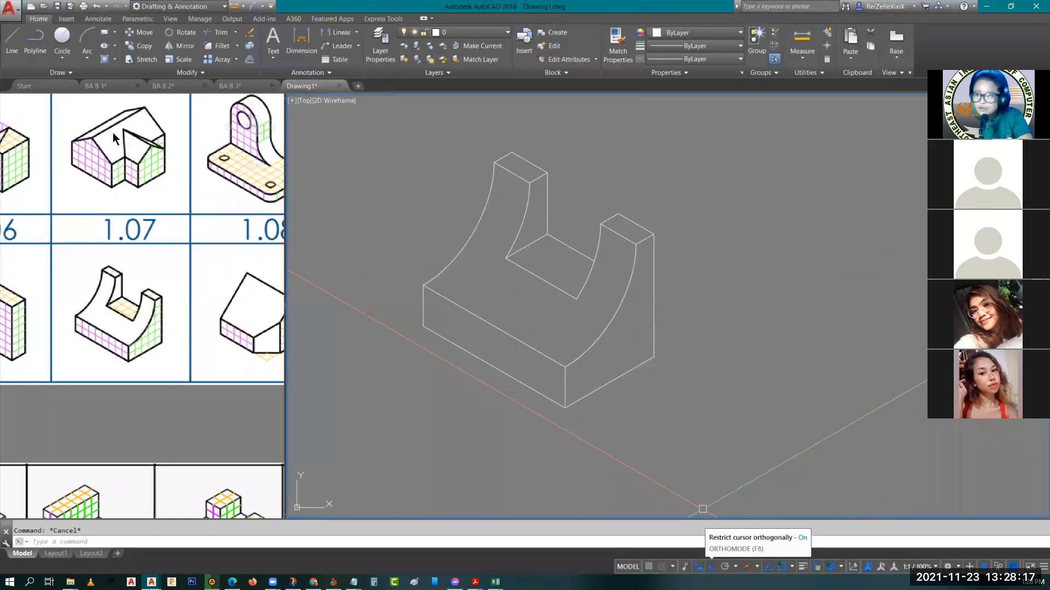
pyautogui.scroll(2, 115, 138)
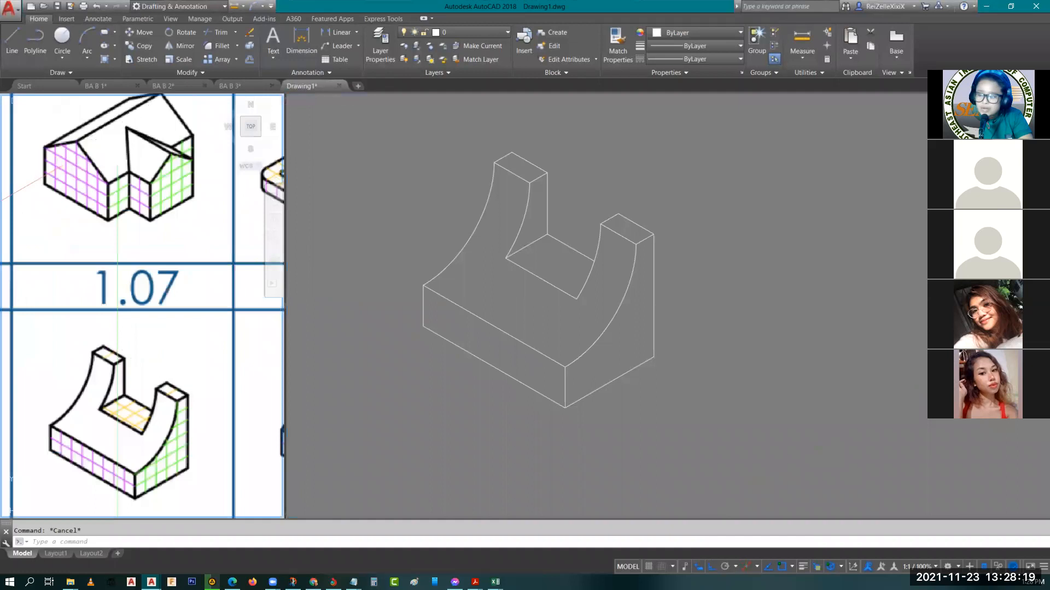
pyautogui.scroll(2, 118, 139)
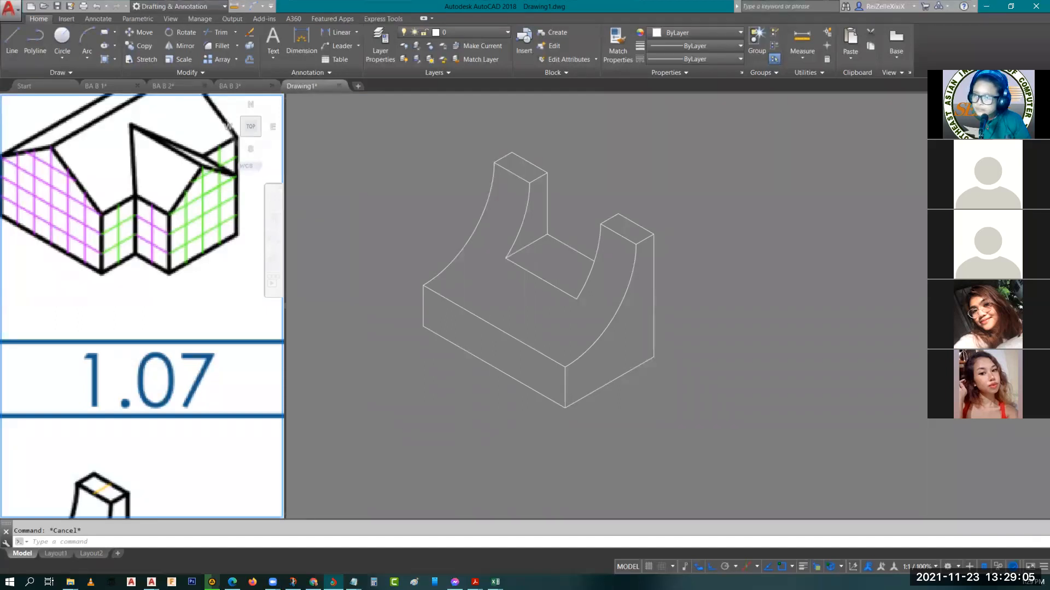
# Switch to Google Drive and review the contents of folders 01, 02 and 03 under BA 008 FILES
pyautogui.hotkey('alt', 'Tab')
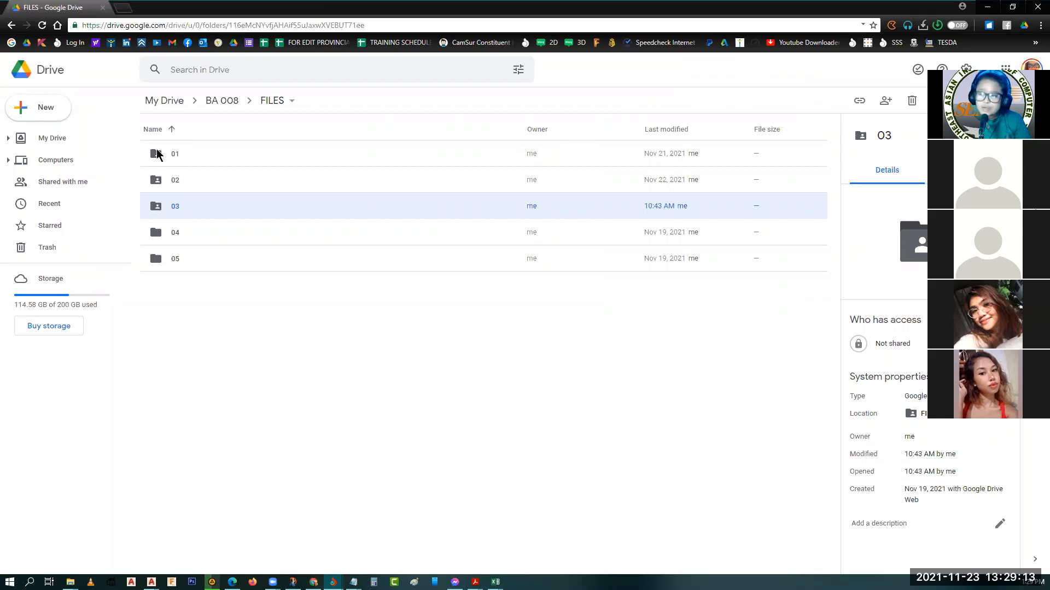
pyautogui.doubleClick(169, 162)
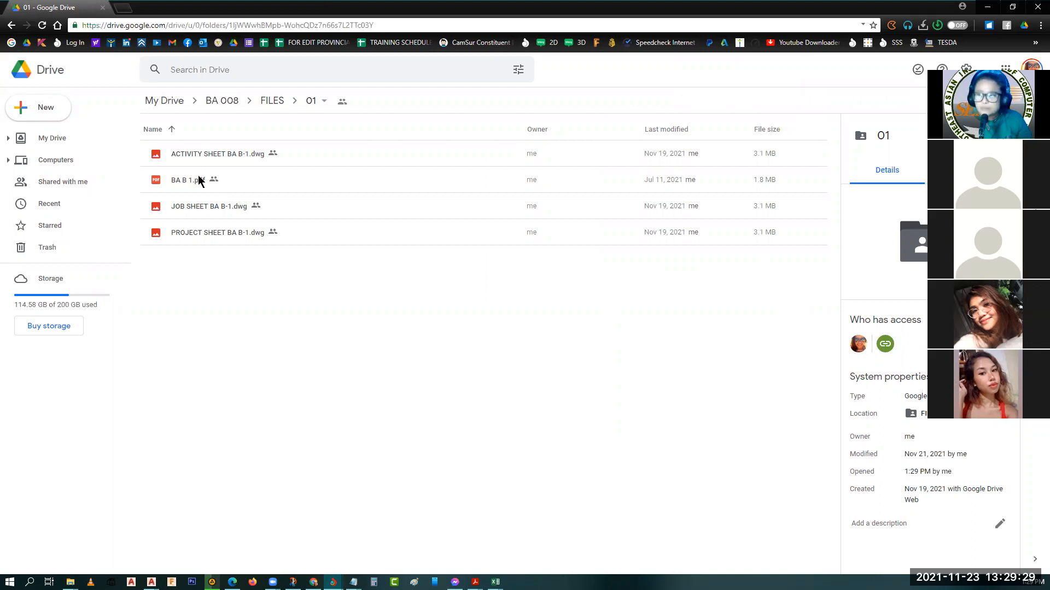
pyautogui.click(273, 101)
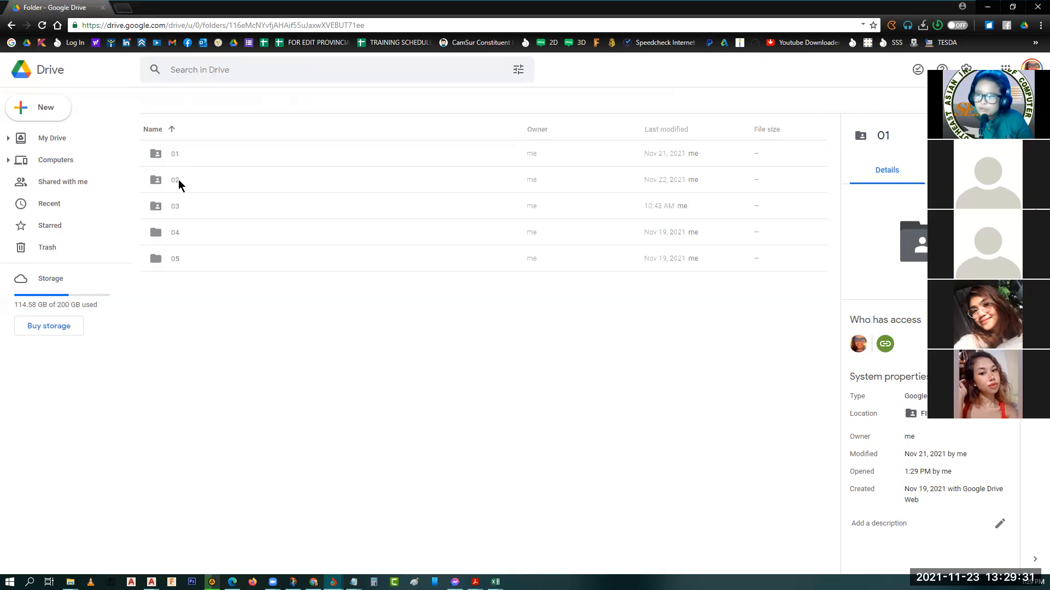
pyautogui.doubleClick(175, 181)
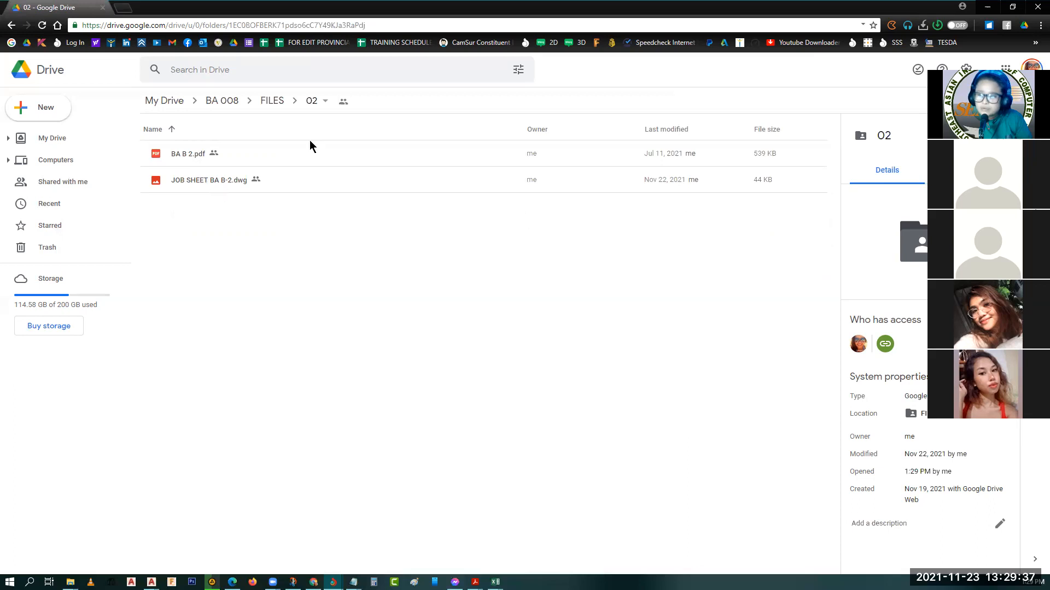
pyautogui.click(312, 101)
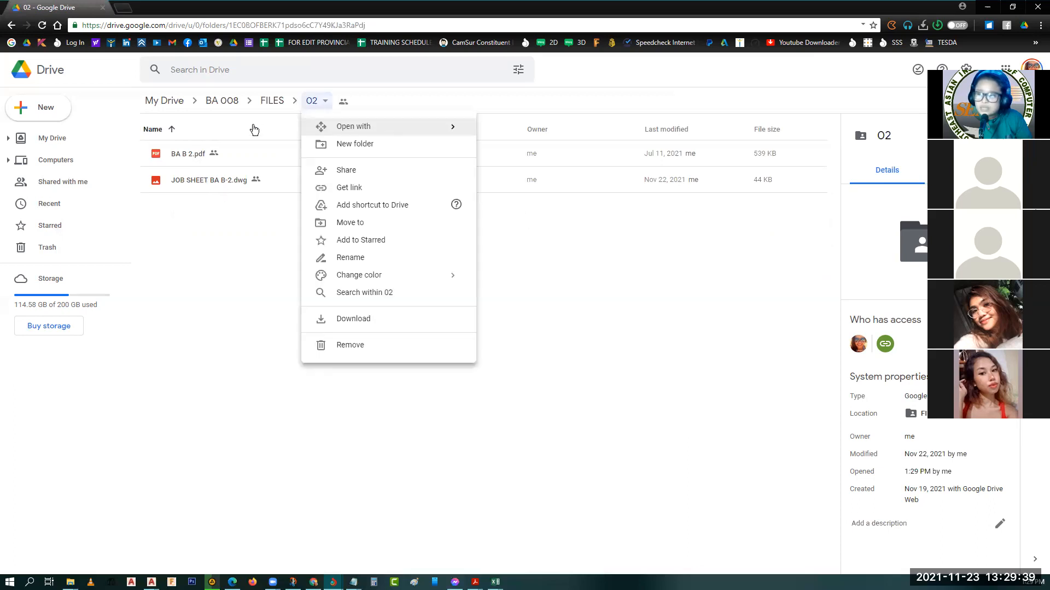
pyautogui.click(272, 101)
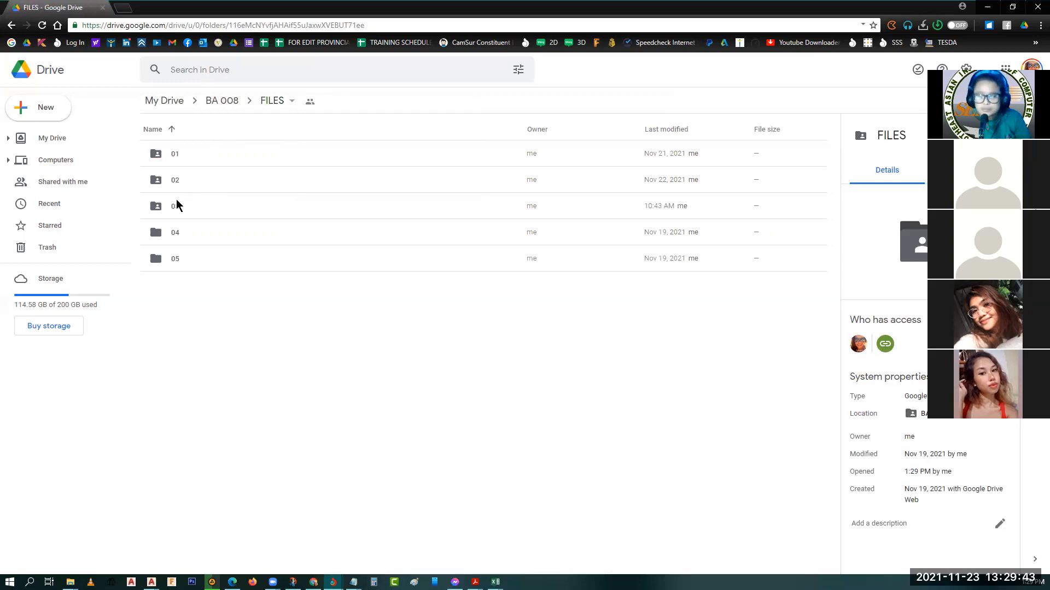
pyautogui.click(176, 209)
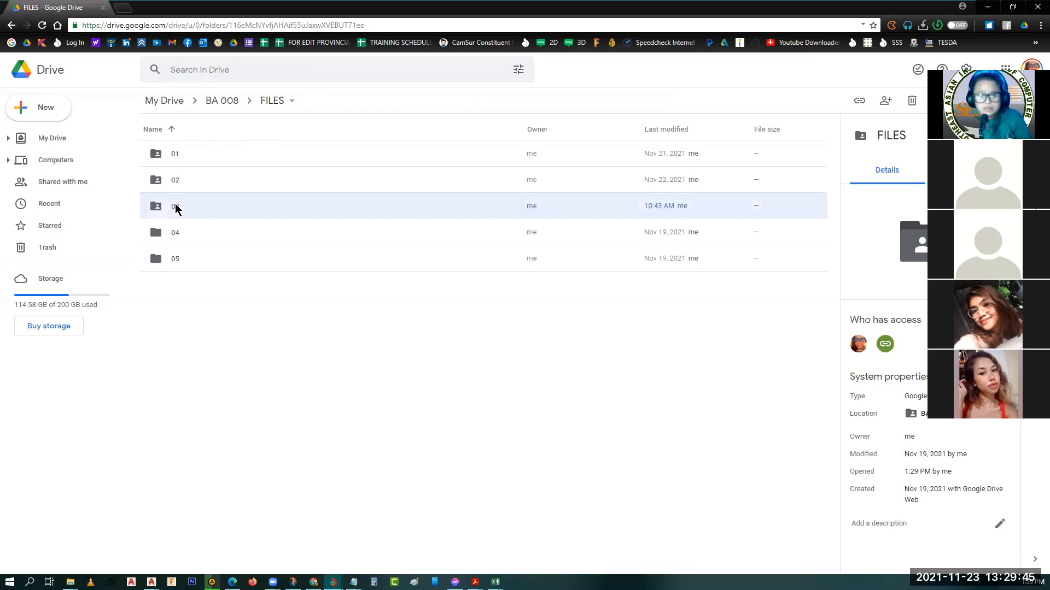
pyautogui.doubleClick(175, 206)
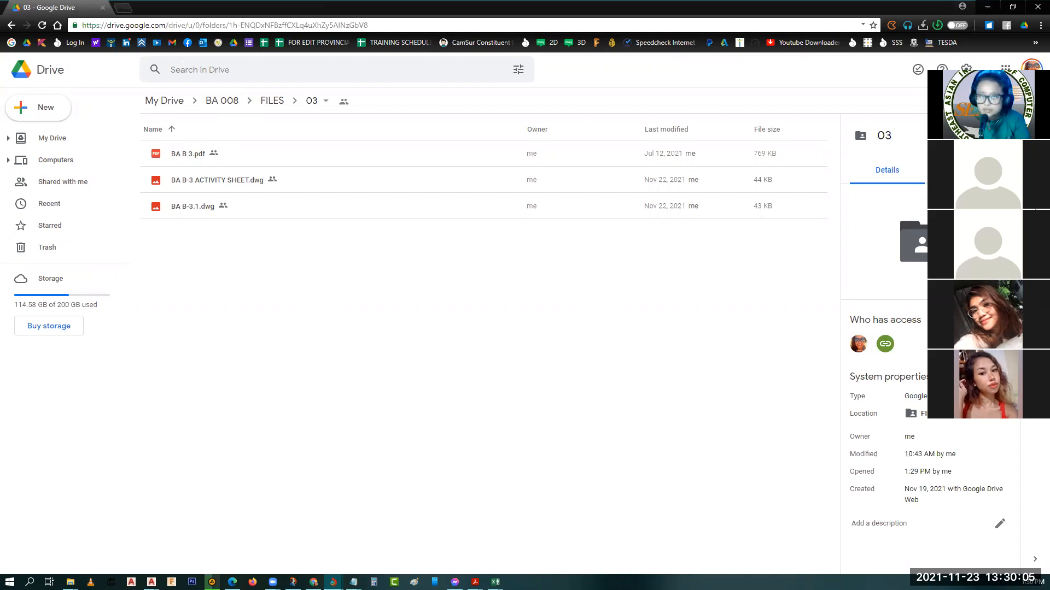
# Switch back to AutoCAD and examine the reference sheets, looking closely at figure 1.09 and the stepped block with the slanted end face
pyautogui.hotkey('alt', 'Tab')
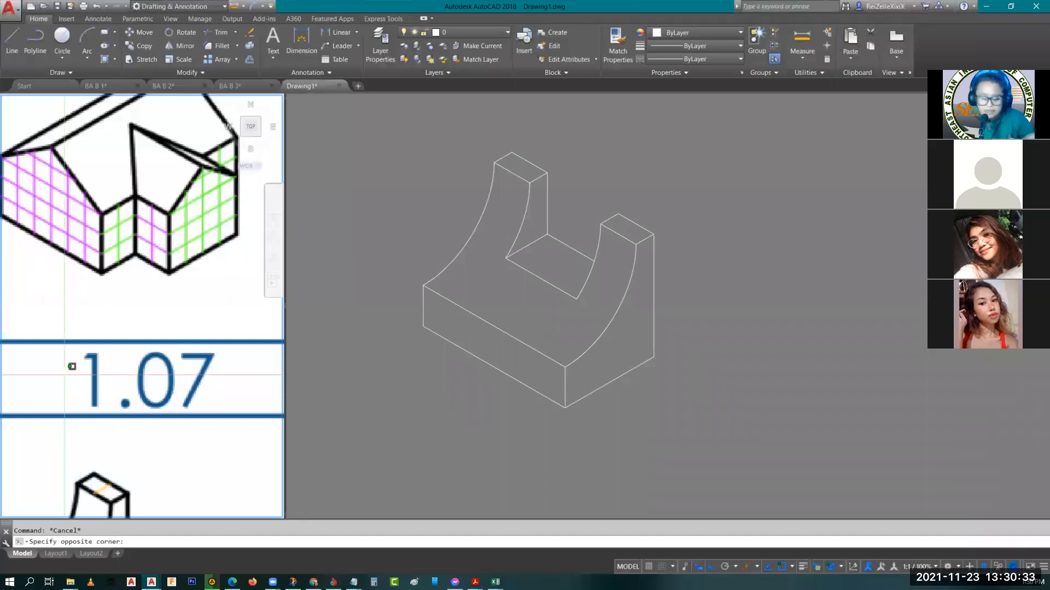
pyautogui.scroll(-7, 62, 374)
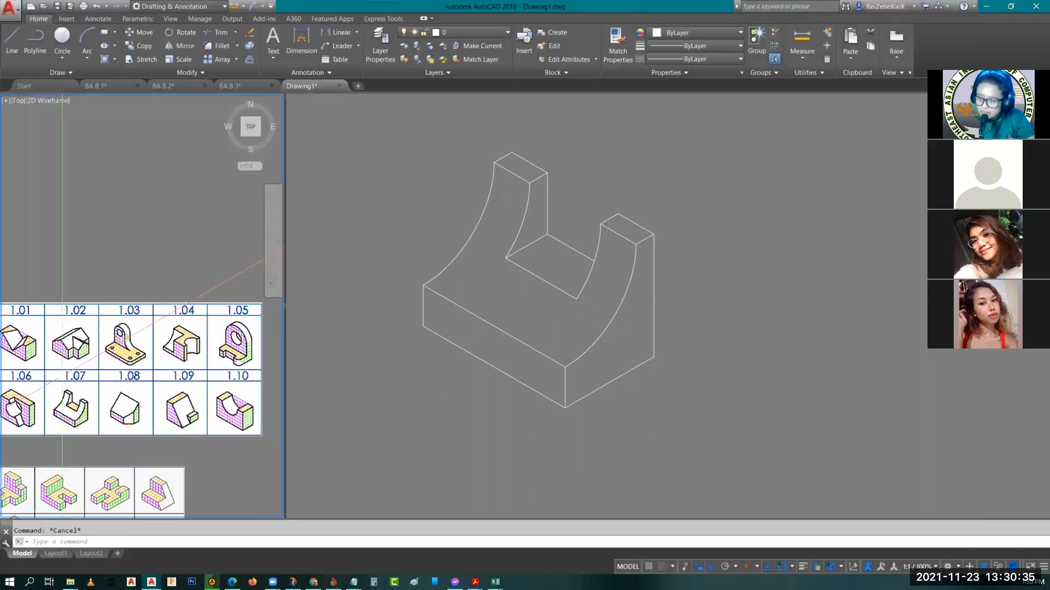
pyautogui.moveTo(61, 370); pyautogui.dragTo(182, 232, button='middle')
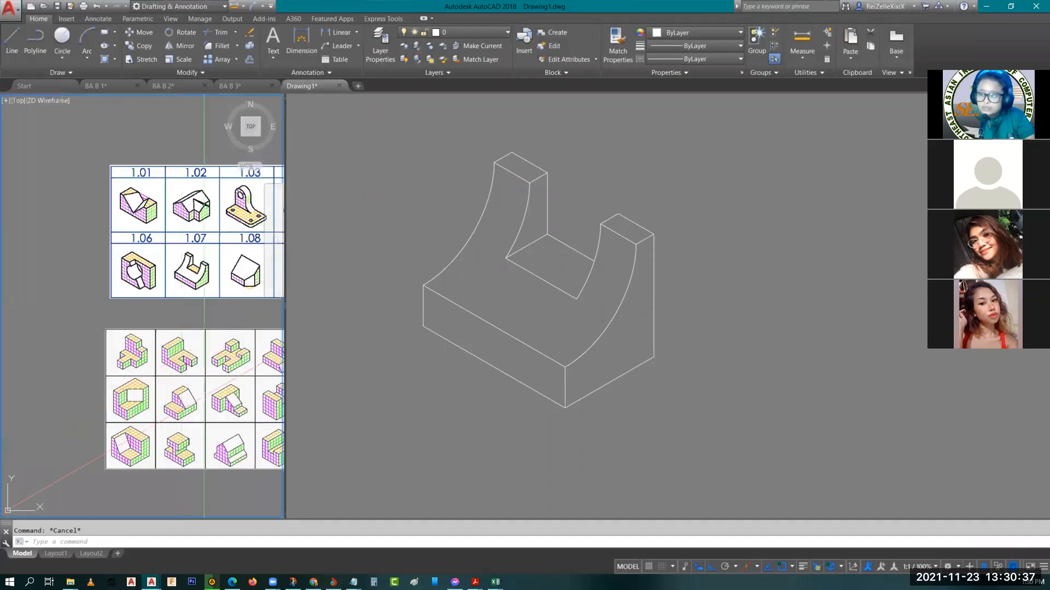
pyautogui.moveTo(205, 392); pyautogui.dragTo(111, 363, button='middle')
pyautogui.scroll(8, 191, 327)
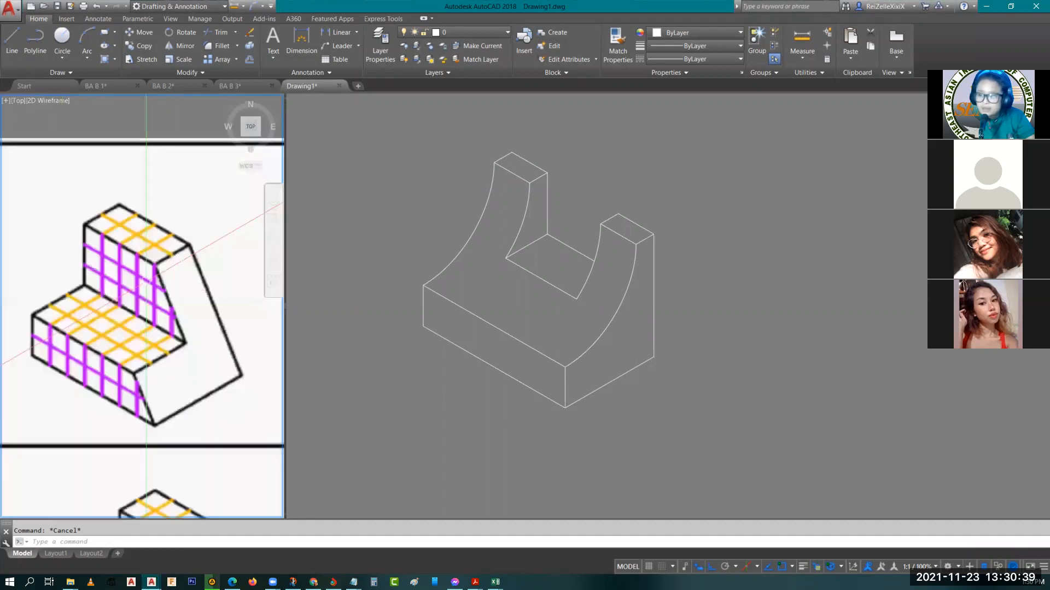
pyautogui.scroll(-6, 158, 306)
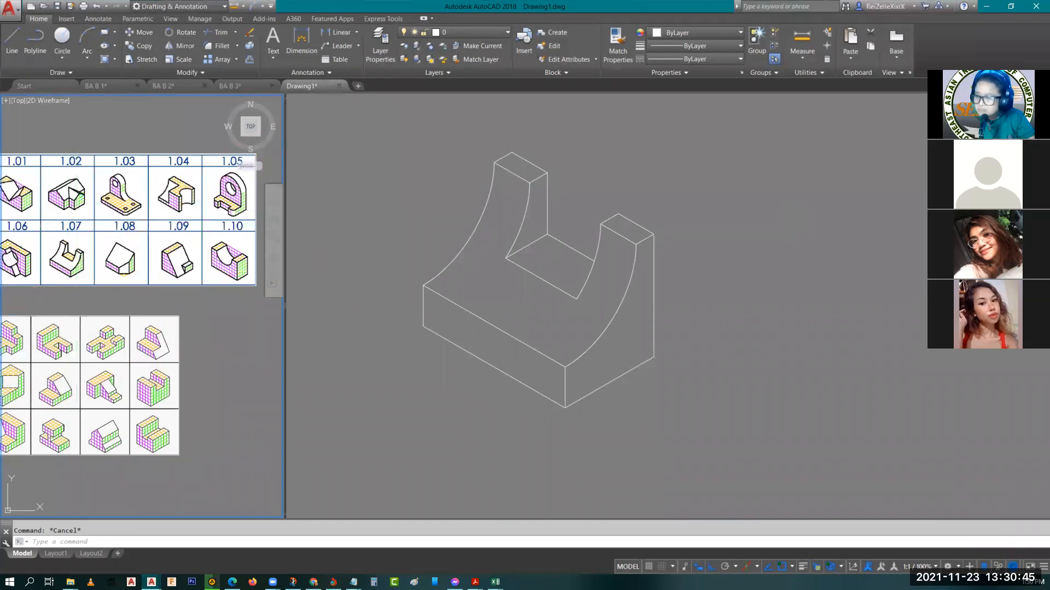
pyautogui.scroll(2, 171, 269)
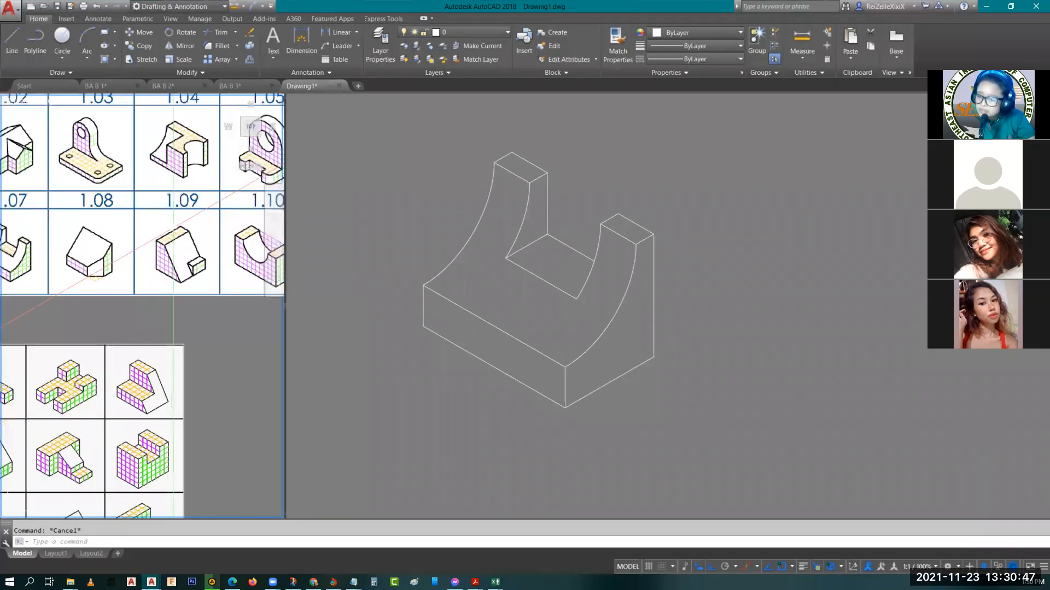
pyautogui.scroll(5, 173, 269)
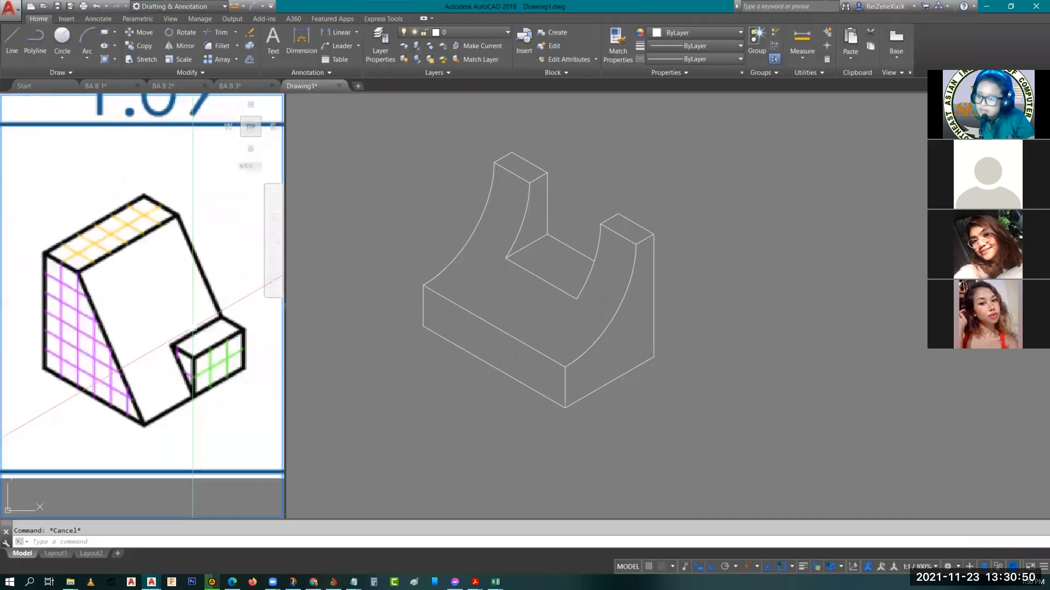
pyautogui.scroll(-7, 159, 484)
pyautogui.scroll(4, 159, 492)
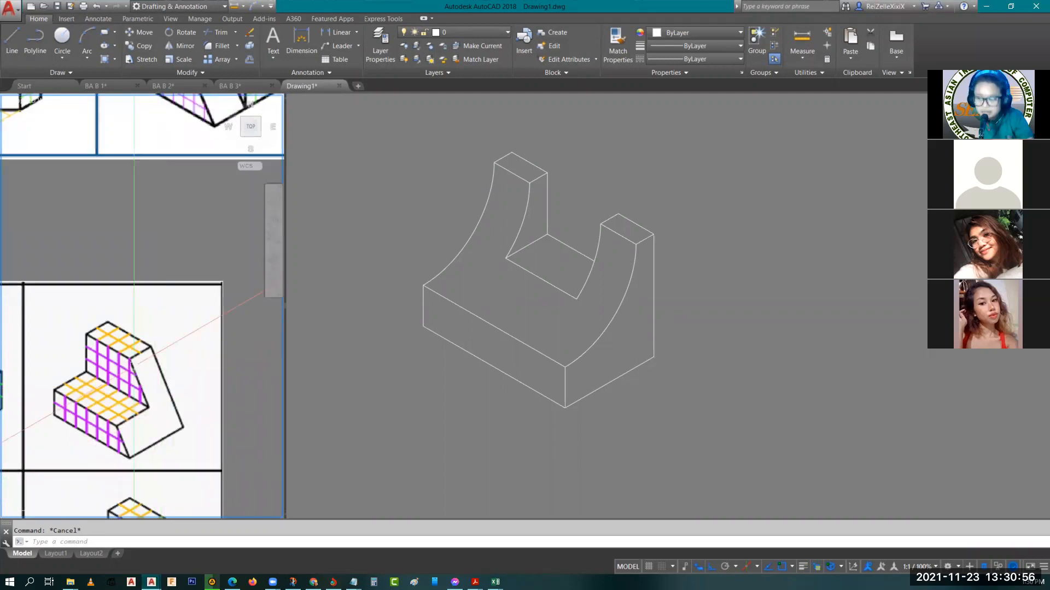
pyautogui.scroll(4, 134, 364)
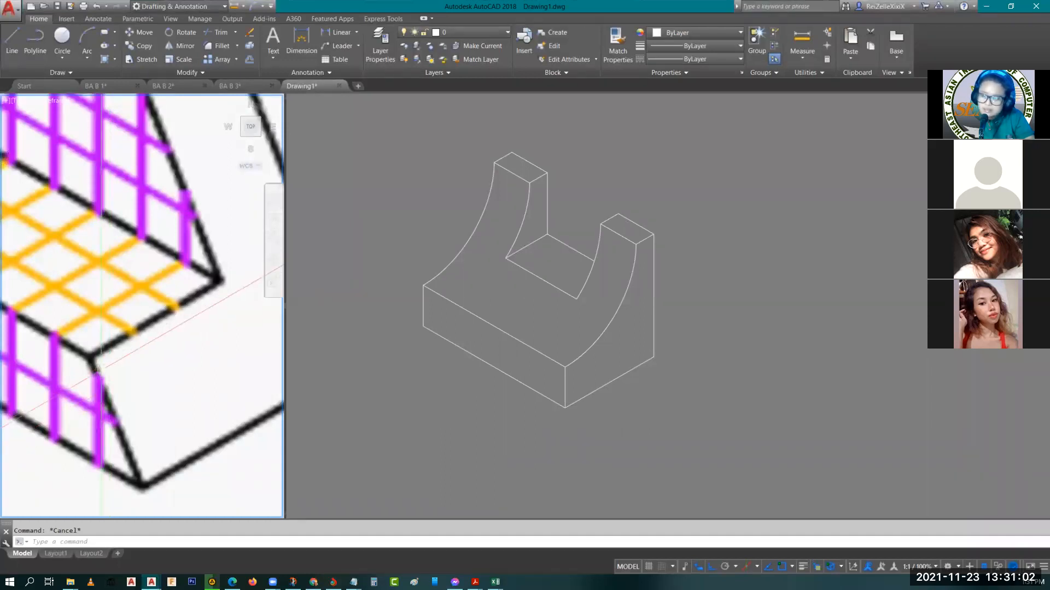
# Start the stepped block's outline in the empty space beside the finished figure with a 5-unit isometric base edge under the slanted end
pyautogui.click(642, 394)
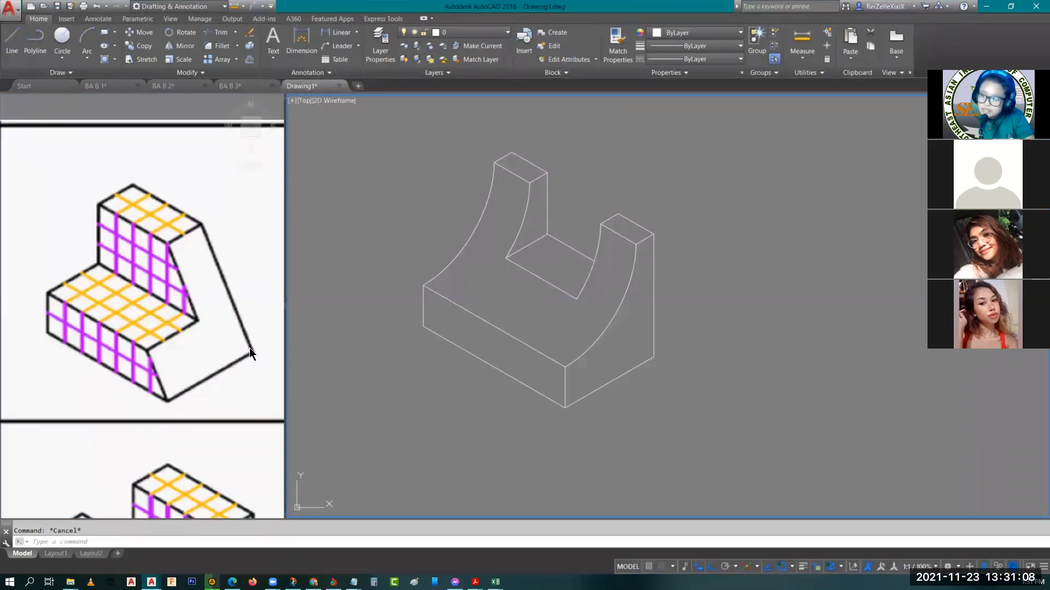
pyautogui.click(668, 425)
pyautogui.scroll(-2, 697, 401)
pyautogui.press('Escape')
pyautogui.moveTo(771, 355); pyautogui.dragTo(619, 322, button='middle')
pyautogui.press('F5')
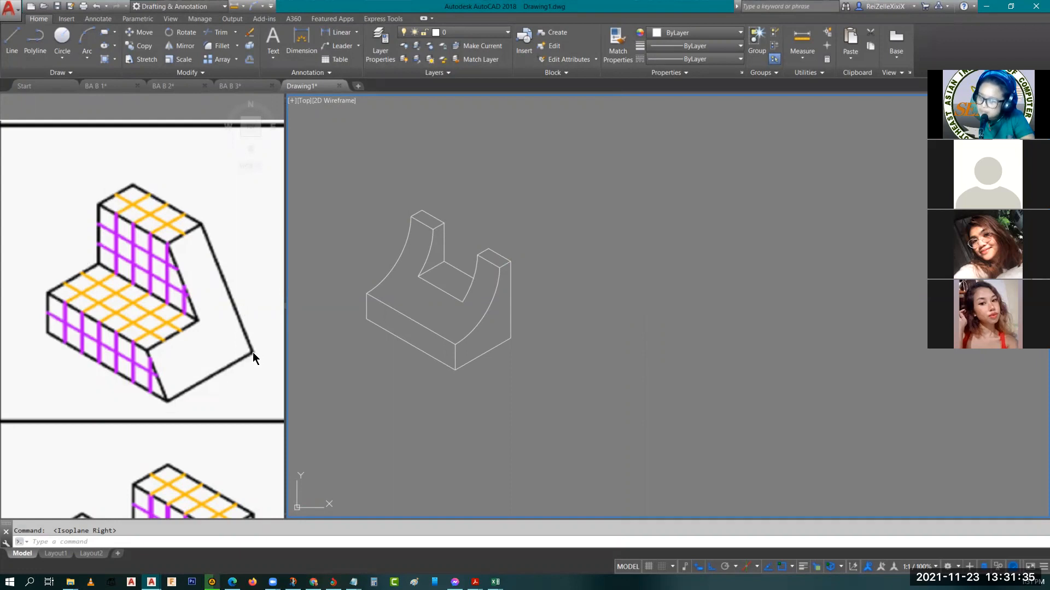
pyautogui.click(666, 397)
pyautogui.moveTo(696, 377)
pyautogui.mouseDown(button='middle')
pyautogui.moveTo(663, 365)
pyautogui.moveTo(682, 370)
pyautogui.mouseUp(button='middle')
pyautogui.click(670, 376)
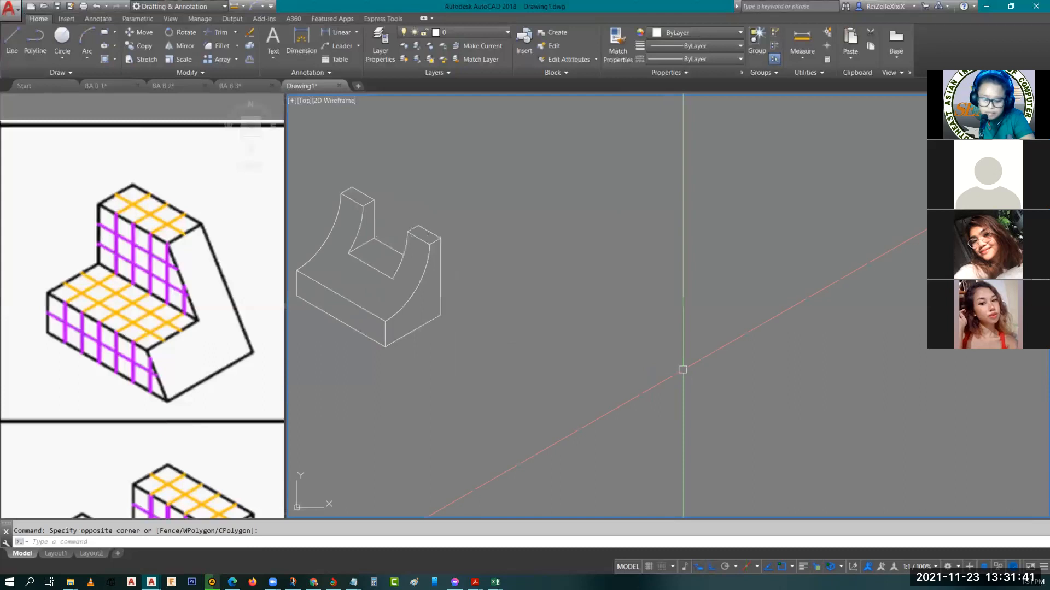
pyautogui.write('l')
pyautogui.press('Return')
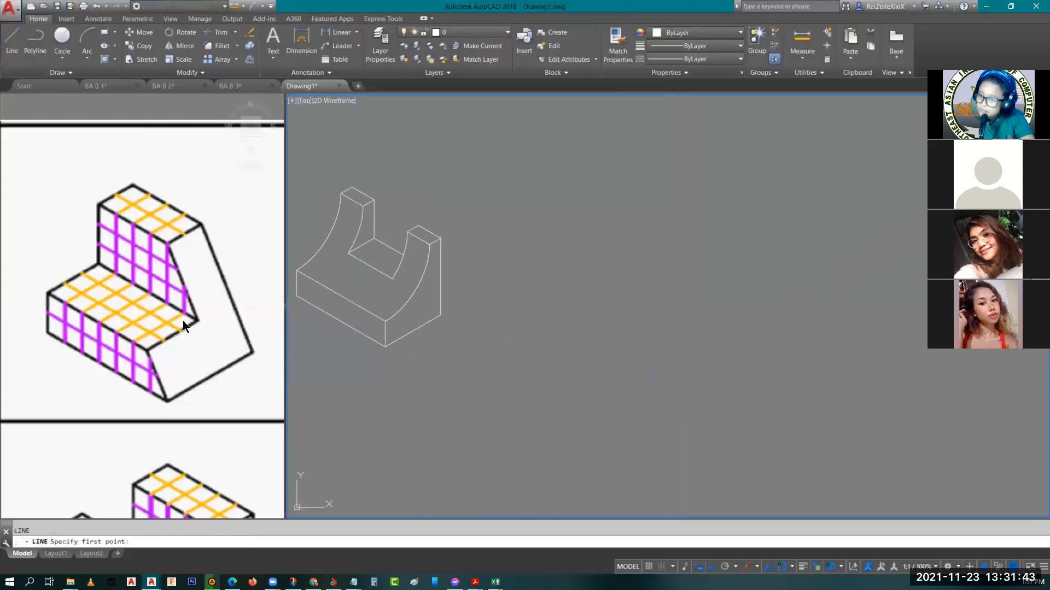
pyautogui.click(783, 328)
pyautogui.write('5')
pyautogui.press('Return')
# Continue the outline with a 7-unit front base edge and a 2-unit vertical edge at its far end
pyautogui.press('F5')
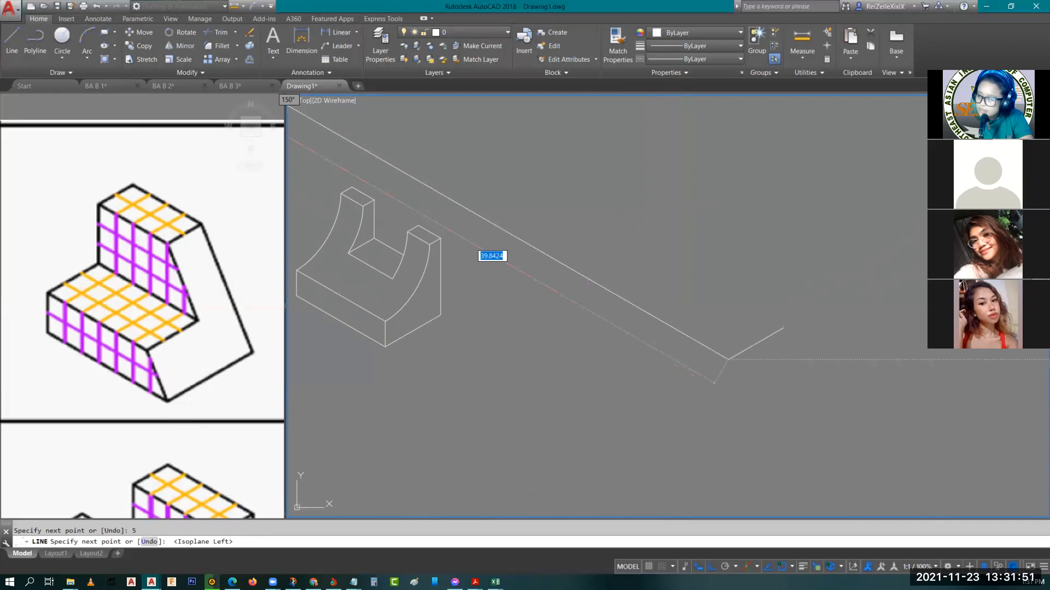
pyautogui.write('7')
pyautogui.press('Return')
pyautogui.write('2')
pyautogui.press('Return')
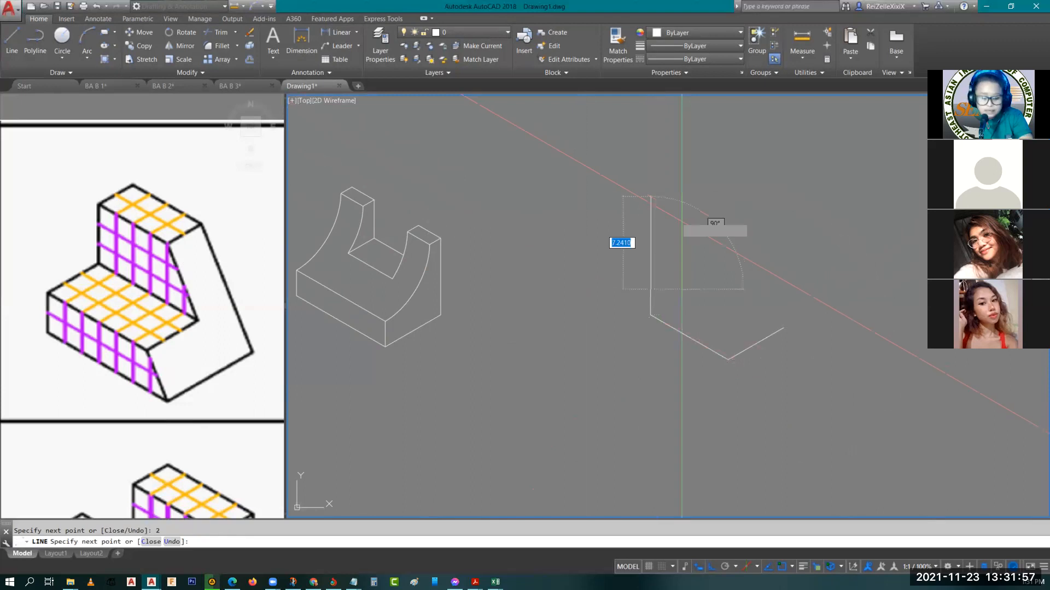
# Add the stepped profile with a 3-unit receding tread edge and a 3-unit vertical riser
pyautogui.press('F5')
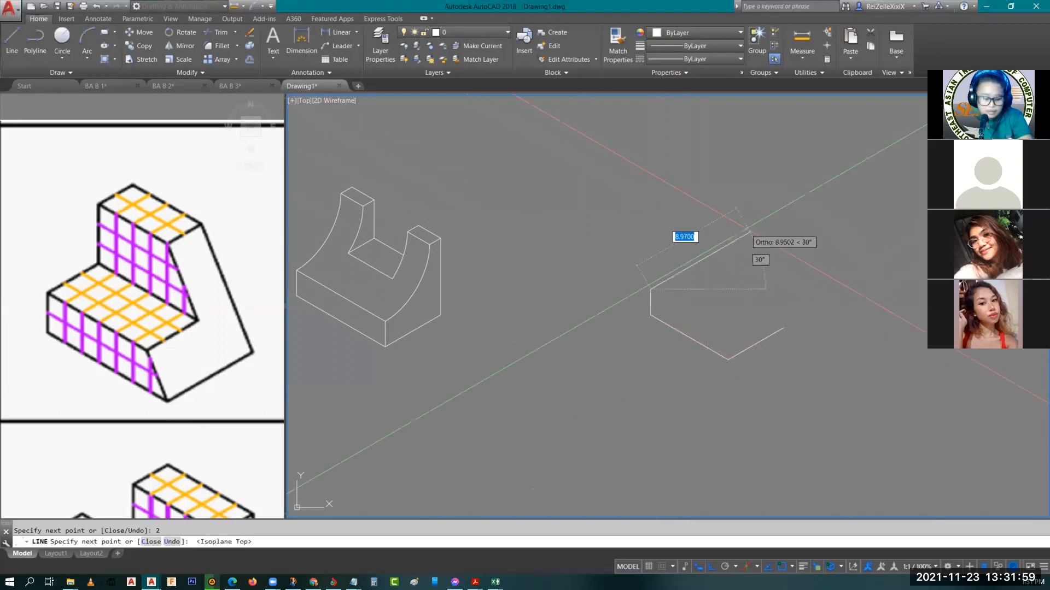
pyautogui.write('3')
pyautogui.press('Return')
pyautogui.press('F5')
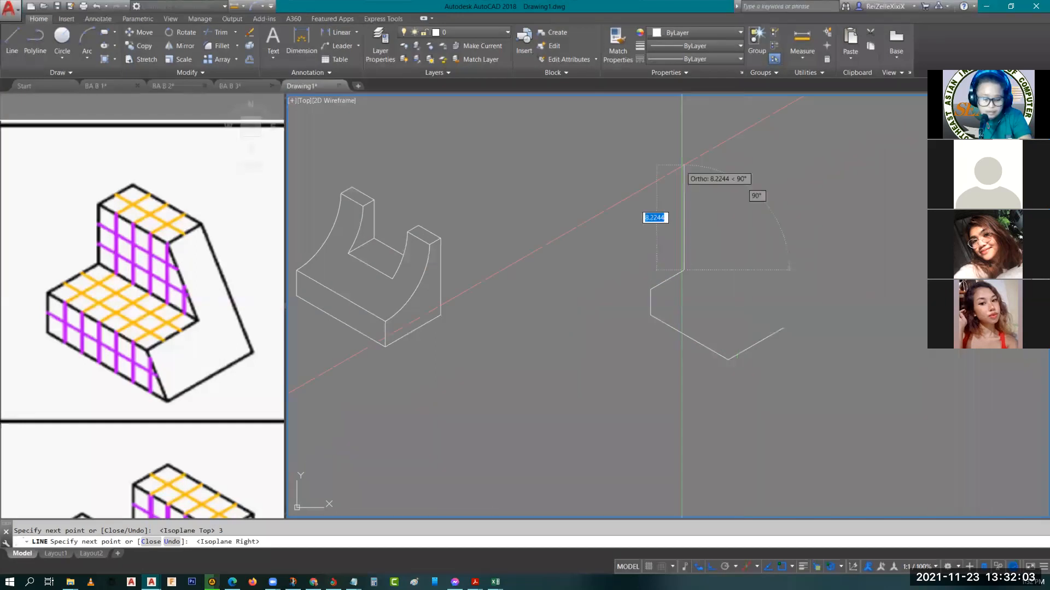
pyautogui.write('3')
pyautogui.press('Return')
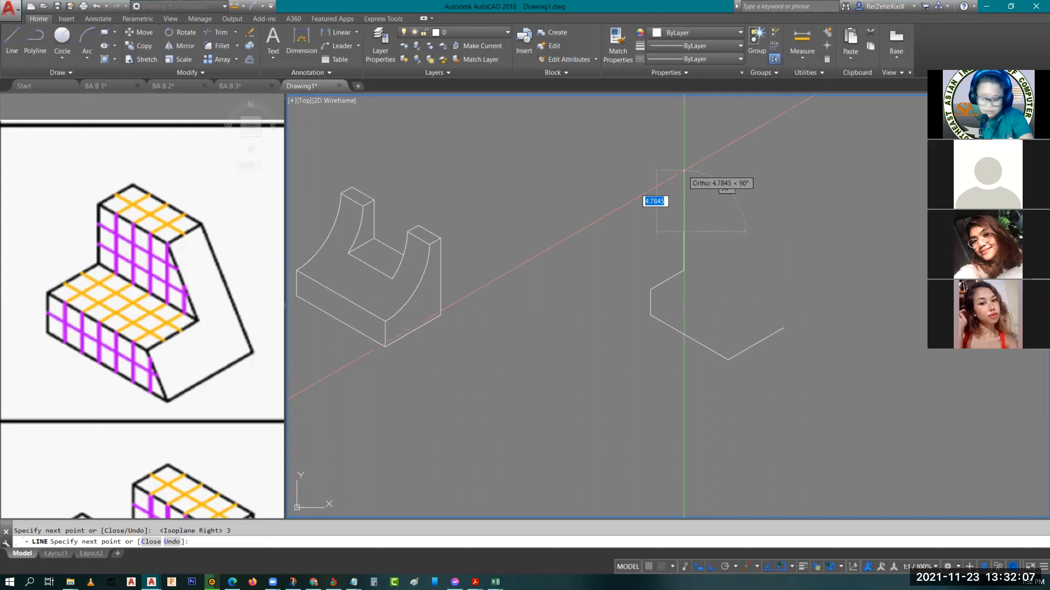
# Draw the block's 2-unit and 4-unit top edges, and a slanted edge down to the free end of the 5-unit base edge
pyautogui.press('F5')
pyautogui.press('F5')
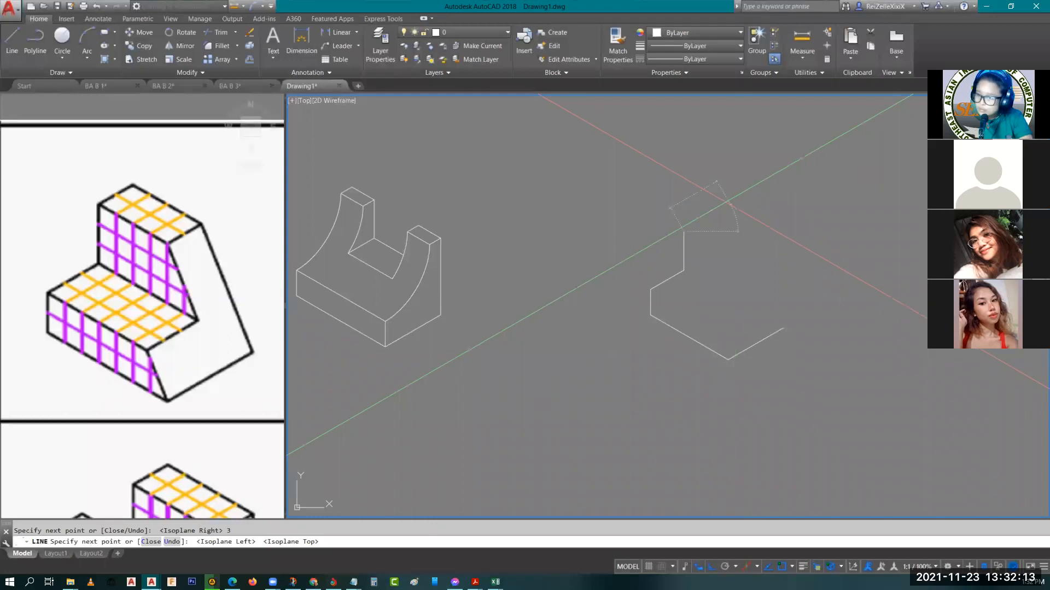
pyautogui.press('Return')
pyautogui.write('l')
pyautogui.press('Return')
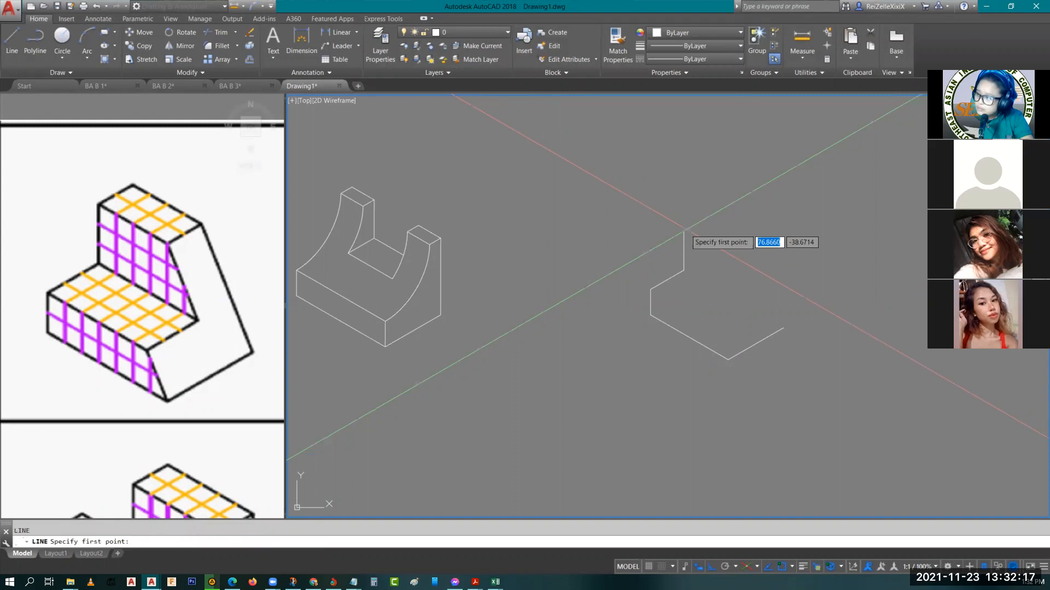
pyautogui.click(684, 232)
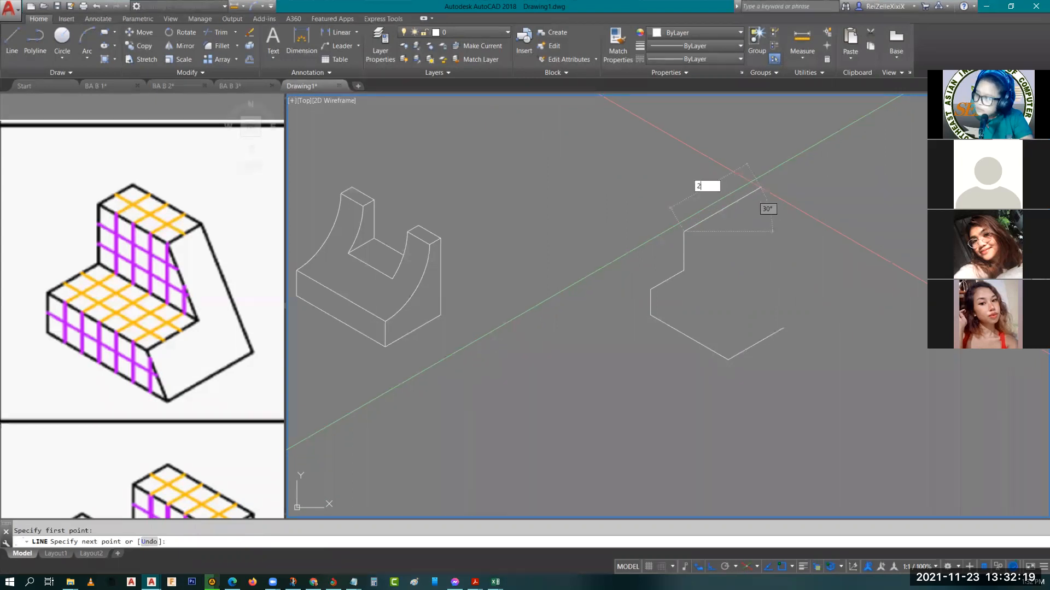
pyautogui.write('4')
pyautogui.press('Return')
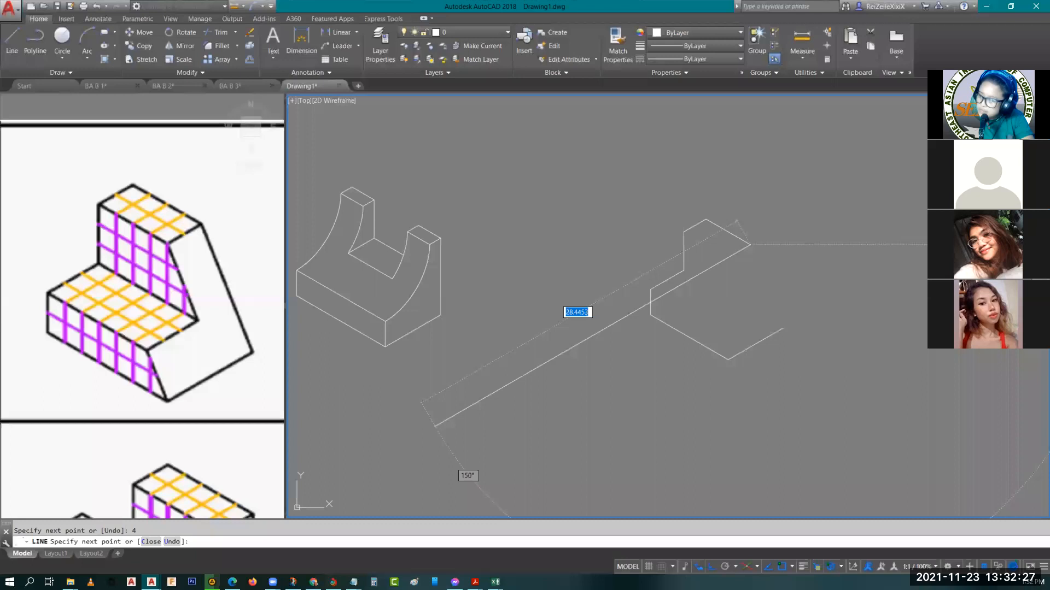
pyautogui.click(780, 329)
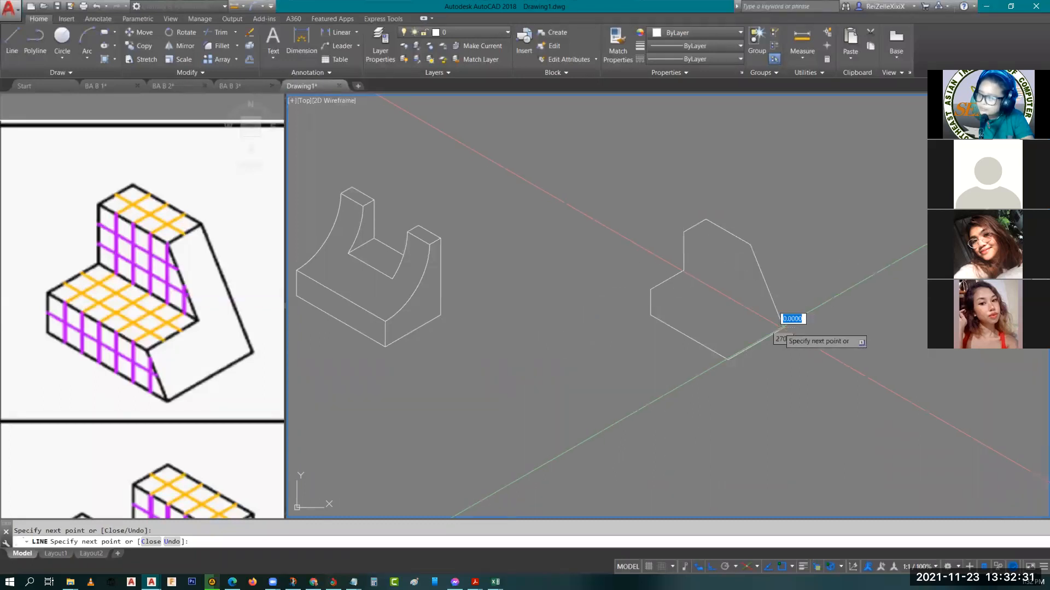
pyautogui.press('Escape')
# Copy the 2-unit top edge to the other end of the 4-unit top edge
pyautogui.scroll(4, 779, 248)
pyautogui.moveTo(779, 248); pyautogui.dragTo(559, 229, button='middle')
pyautogui.click(499, 195)
pyautogui.click(488, 181)
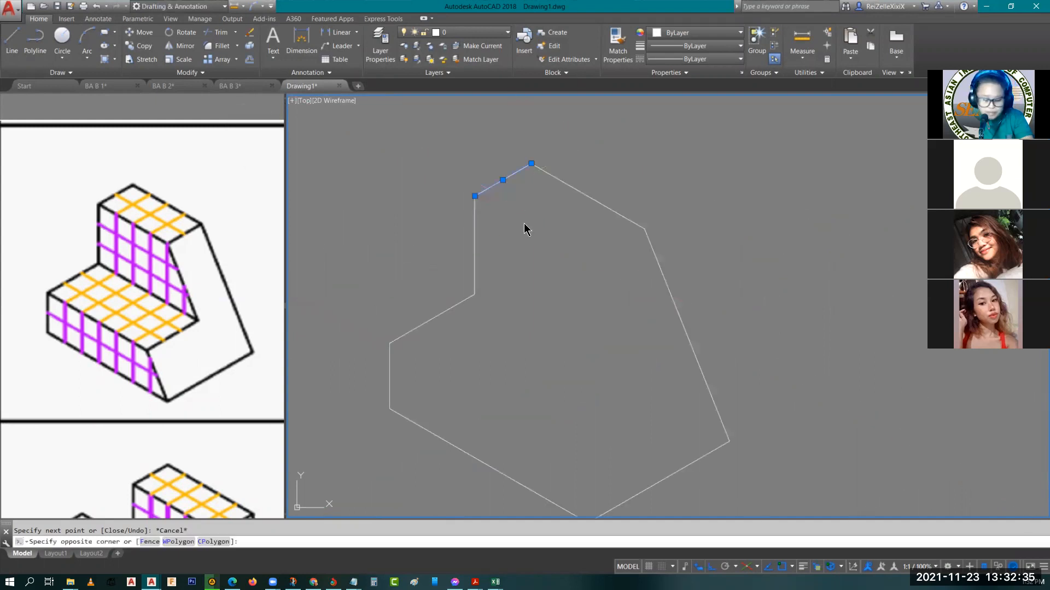
pyautogui.write('co')
pyautogui.press('Return')
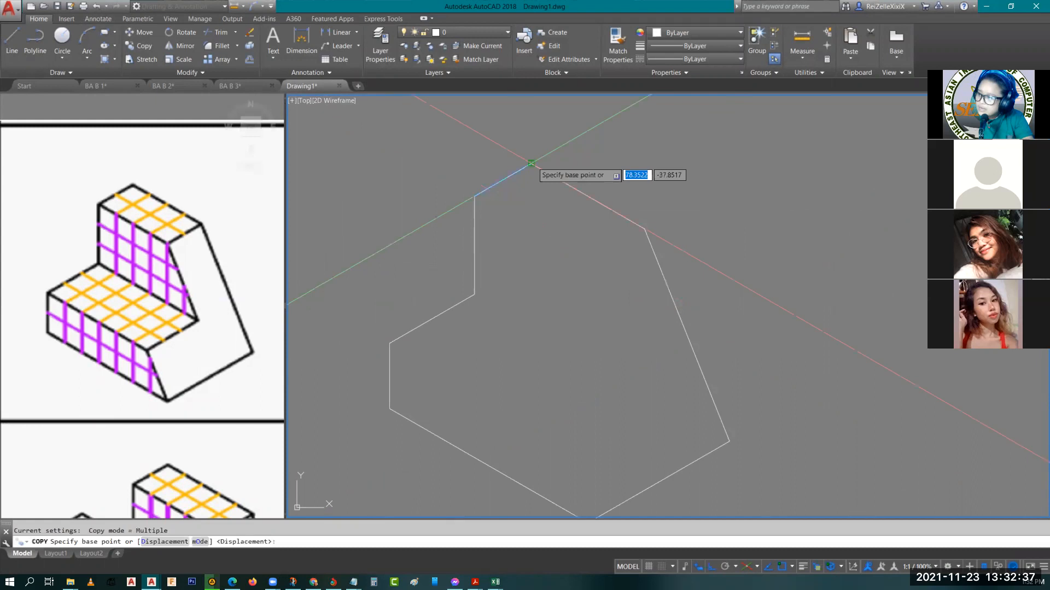
pyautogui.click(531, 163)
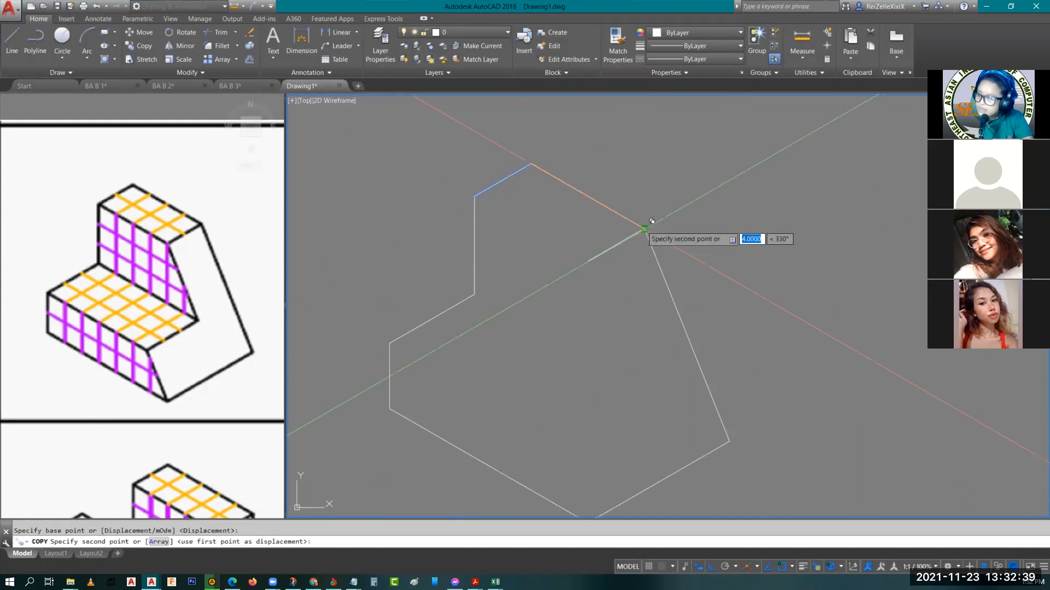
pyautogui.click(651, 222)
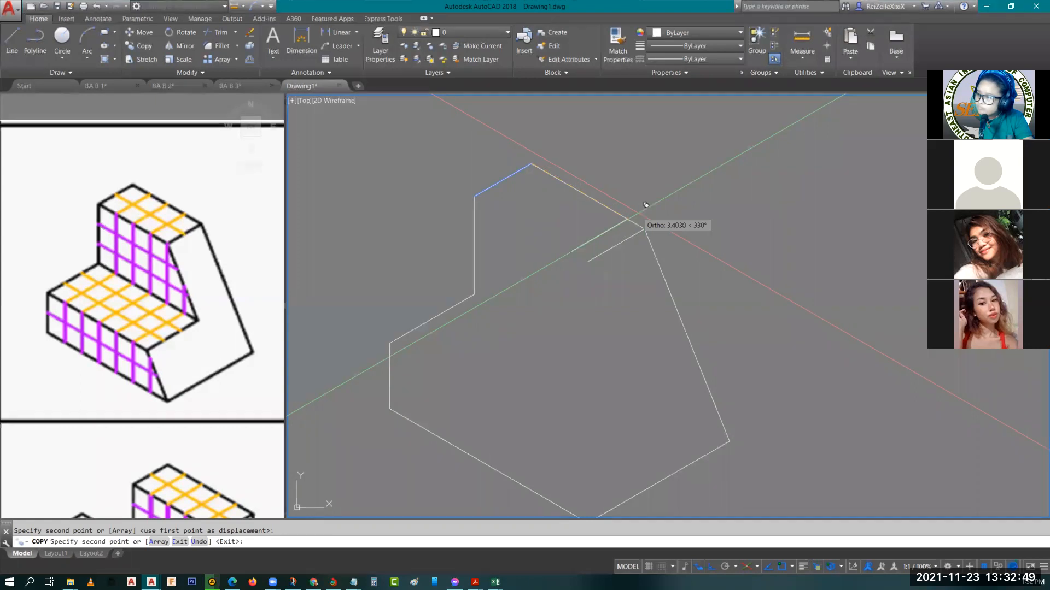
pyautogui.press('Escape')
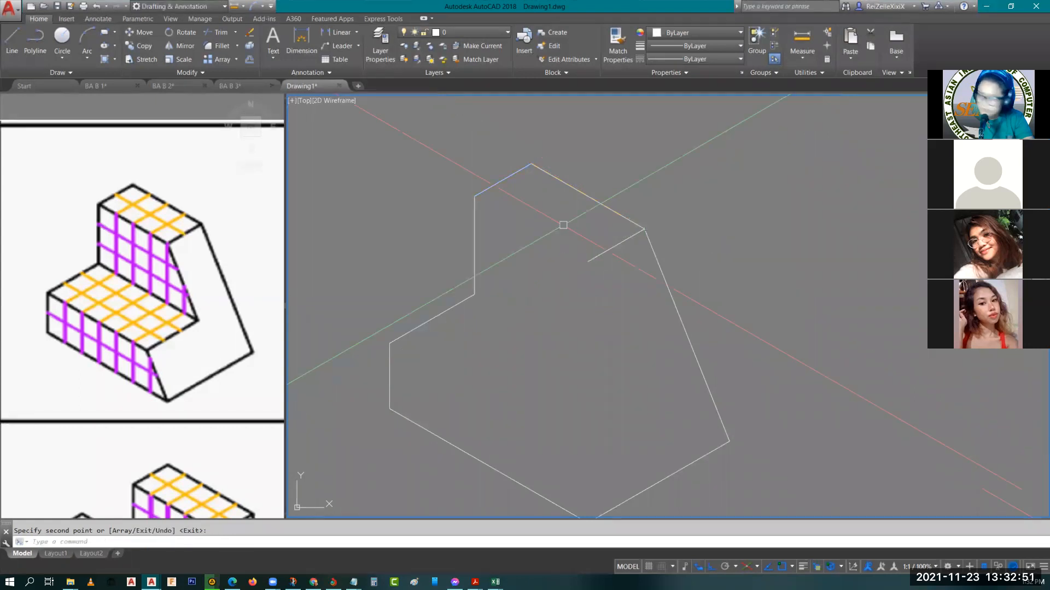
pyautogui.click(575, 192)
pyautogui.write('co')
pyautogui.press('Return')
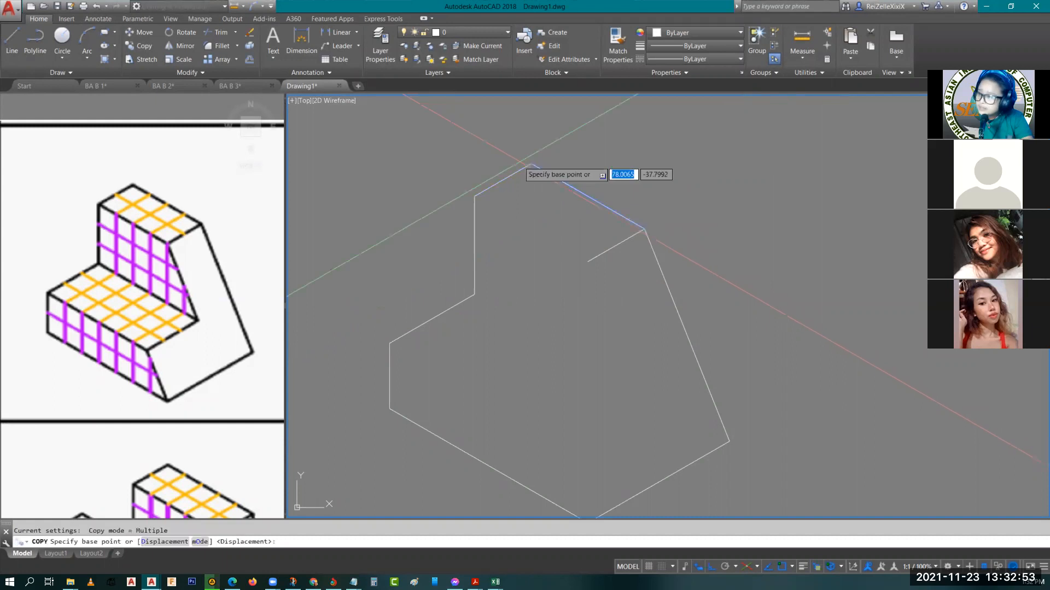
pyautogui.click(533, 163)
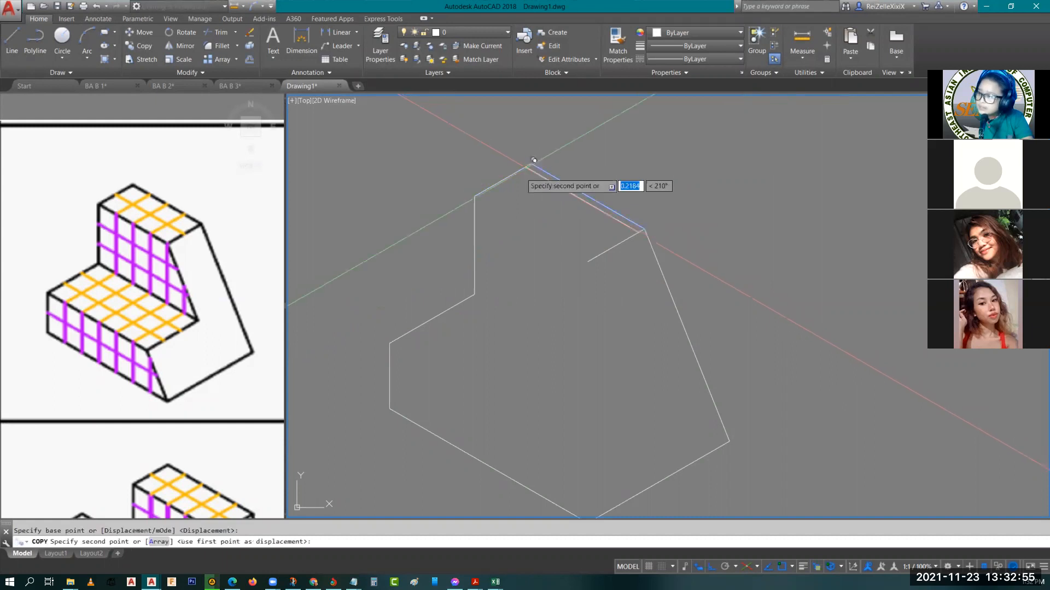
pyautogui.click(475, 195)
# Copy the 4-unit top edge and the slanted edge together 2 units along the short top edge to the top of the riser
pyautogui.click(655, 262)
pyautogui.click(600, 203)
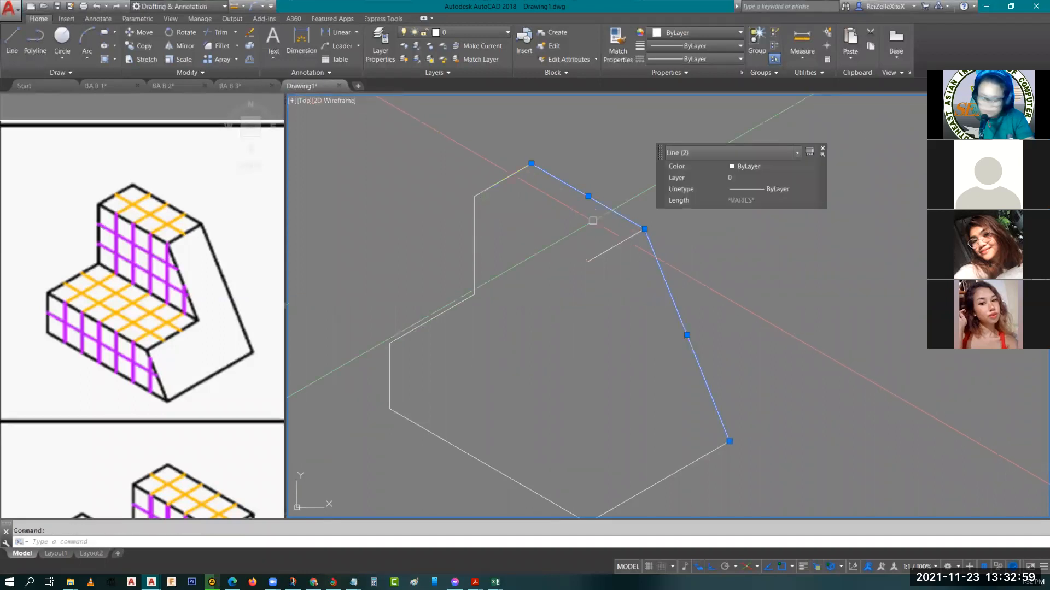
pyautogui.write('Co')
pyautogui.press('Return')
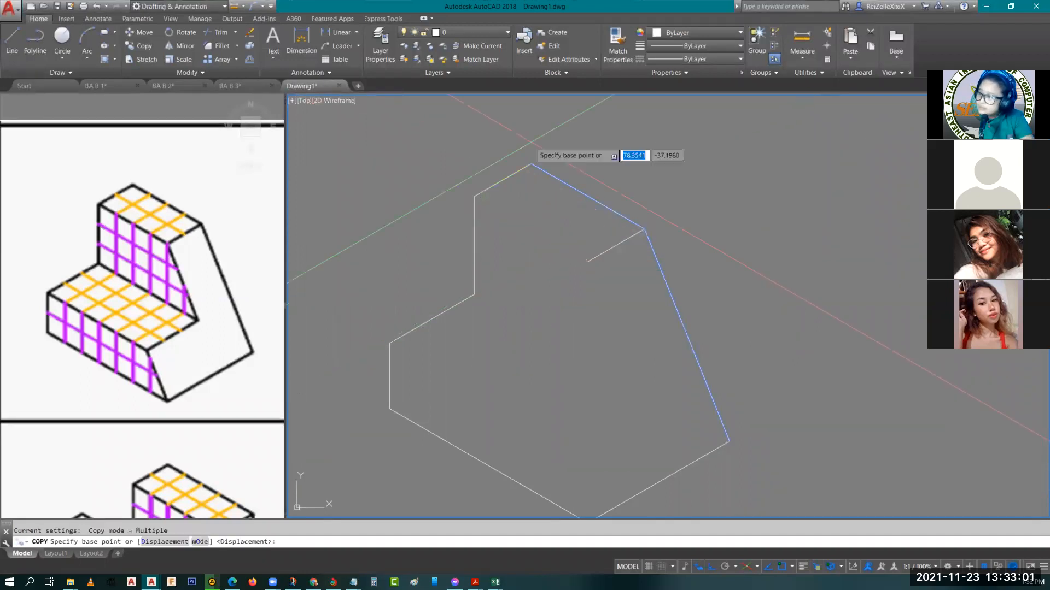
pyautogui.click(533, 162)
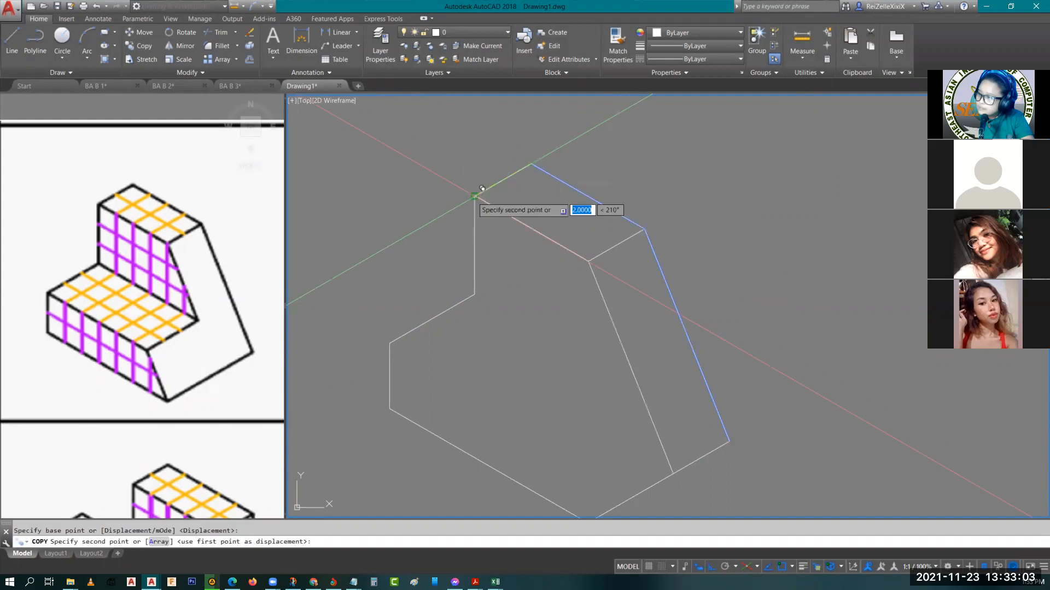
pyautogui.press('Escape')
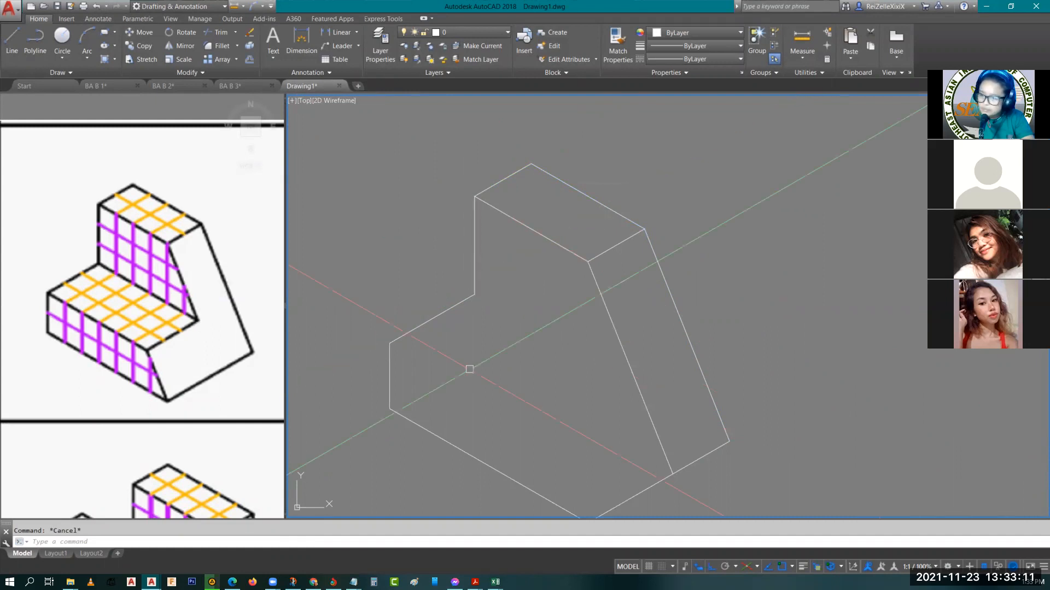
# Draw an isometric line from the inner step corner, parallel to the front base edge, extending past both slanted edges
pyautogui.write('l')
pyautogui.press('Return')
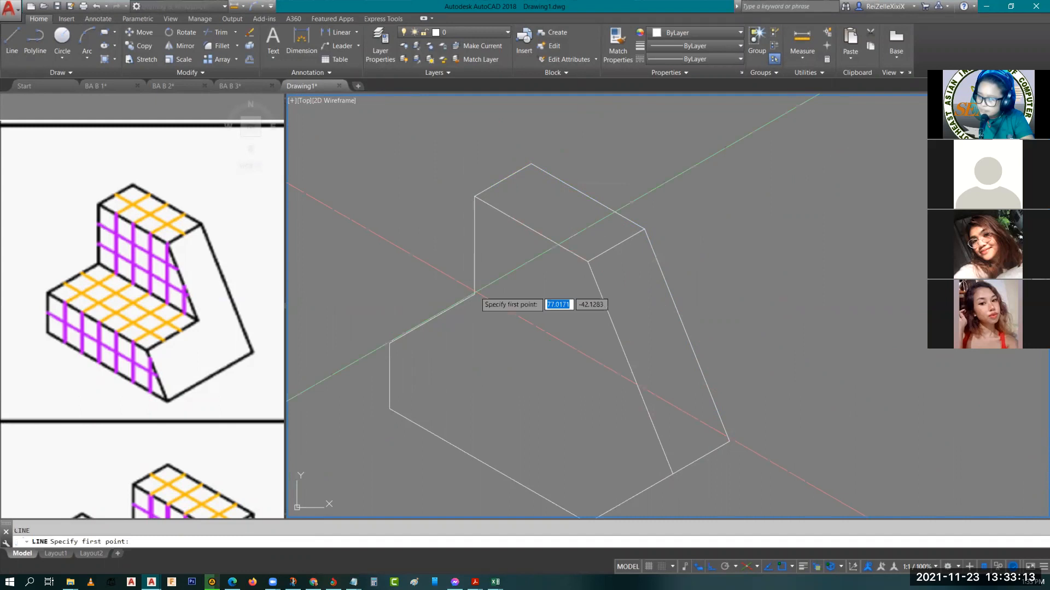
pyautogui.click(475, 294)
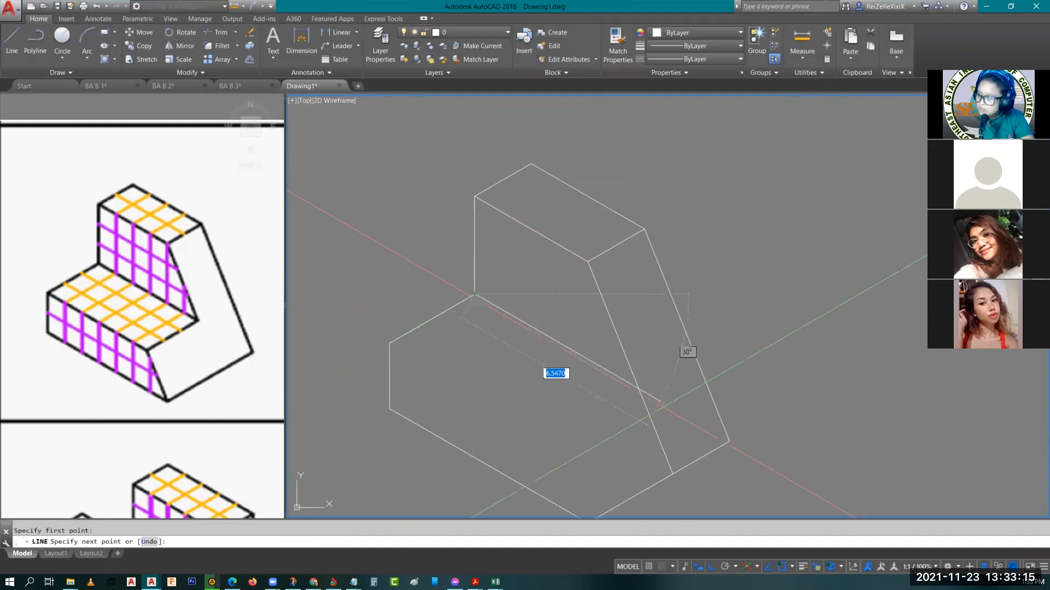
pyautogui.moveTo(724, 404); pyautogui.dragTo(625, 337, button='middle')
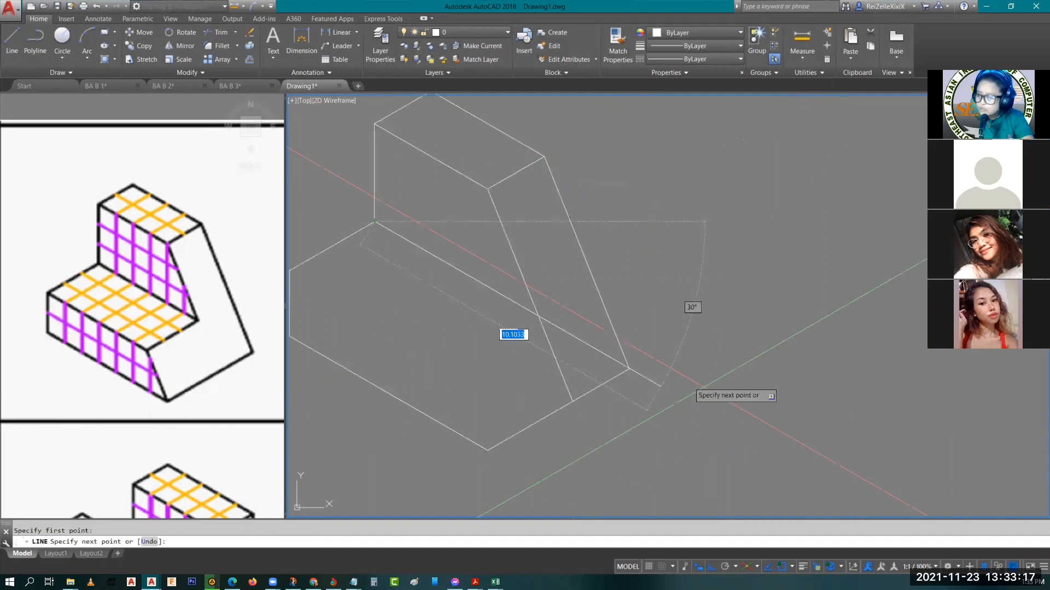
pyautogui.click(759, 422)
pyautogui.press('Return')
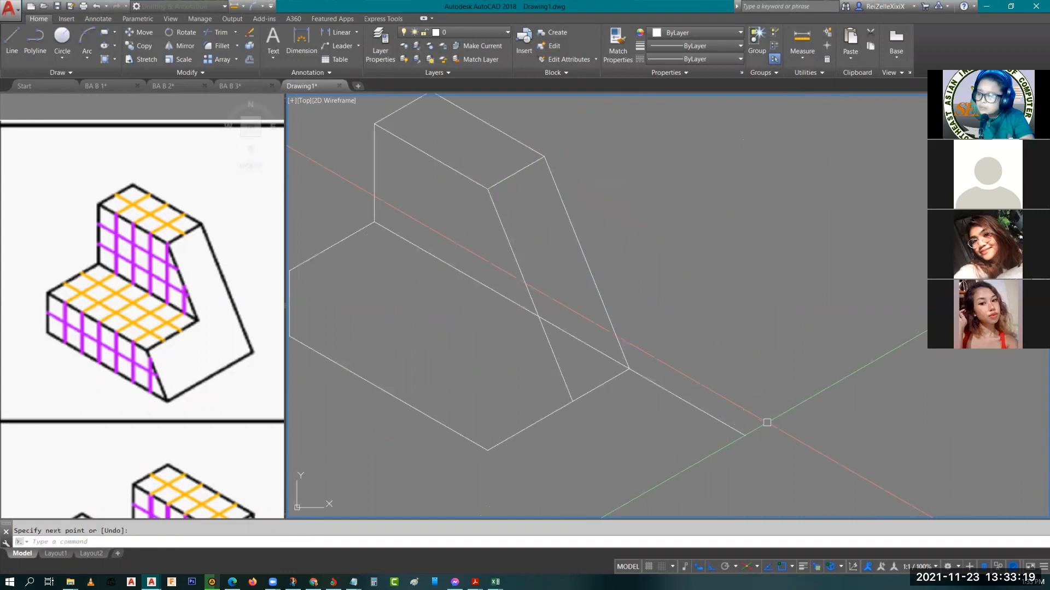
pyautogui.write('tr')
pyautogui.press('Return')
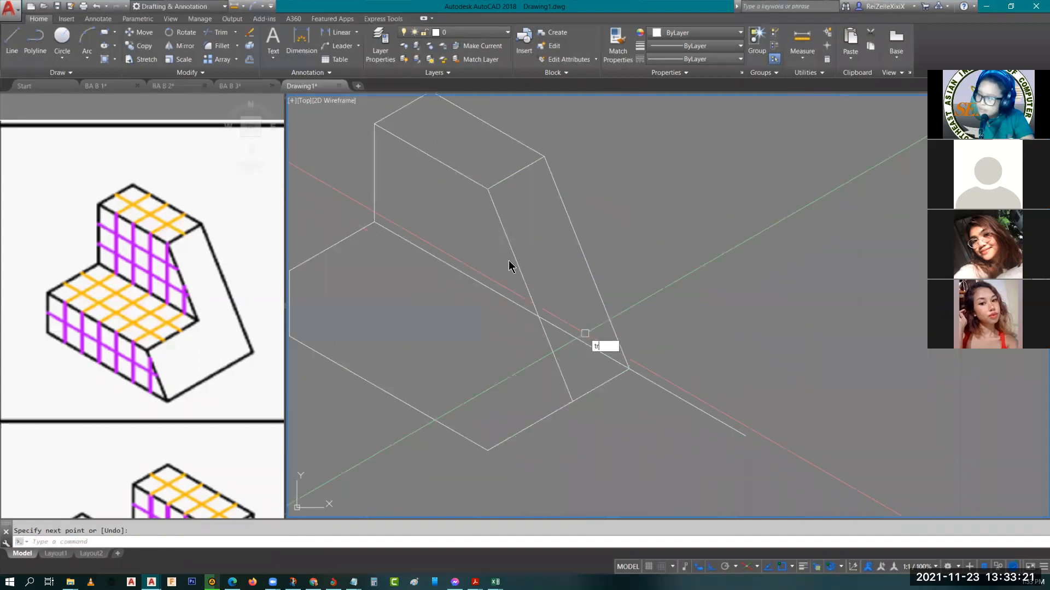
pyautogui.click(513, 256)
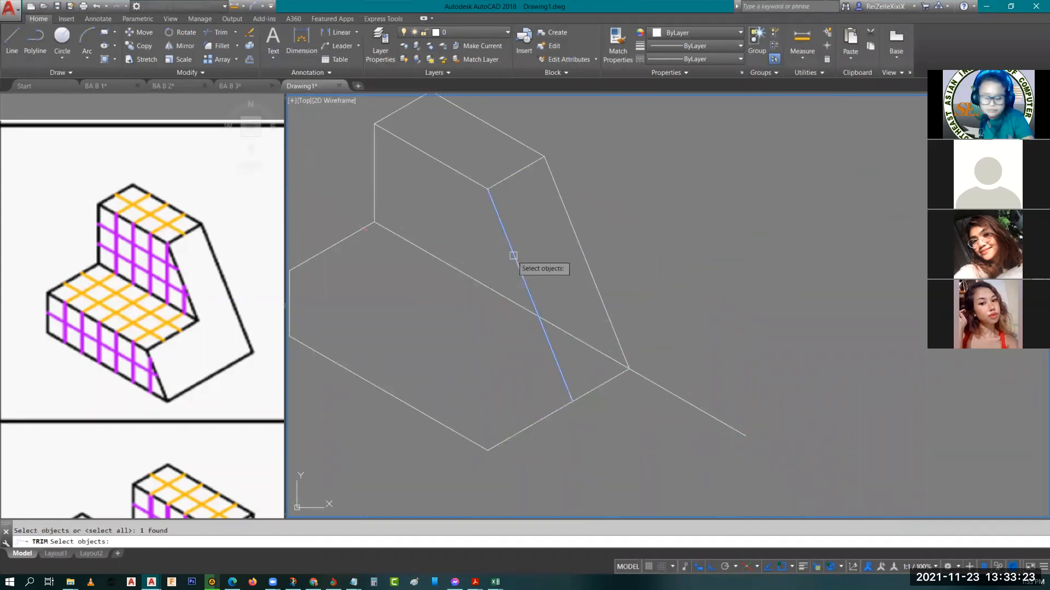
pyautogui.press('Escape')
# Trim the inner step line and the inner slanted edge beyond their intersection, and delete the leftover line outside the block
pyautogui.write('tr')
pyautogui.press('Return')
pyautogui.press('Return')
pyautogui.click(551, 326)
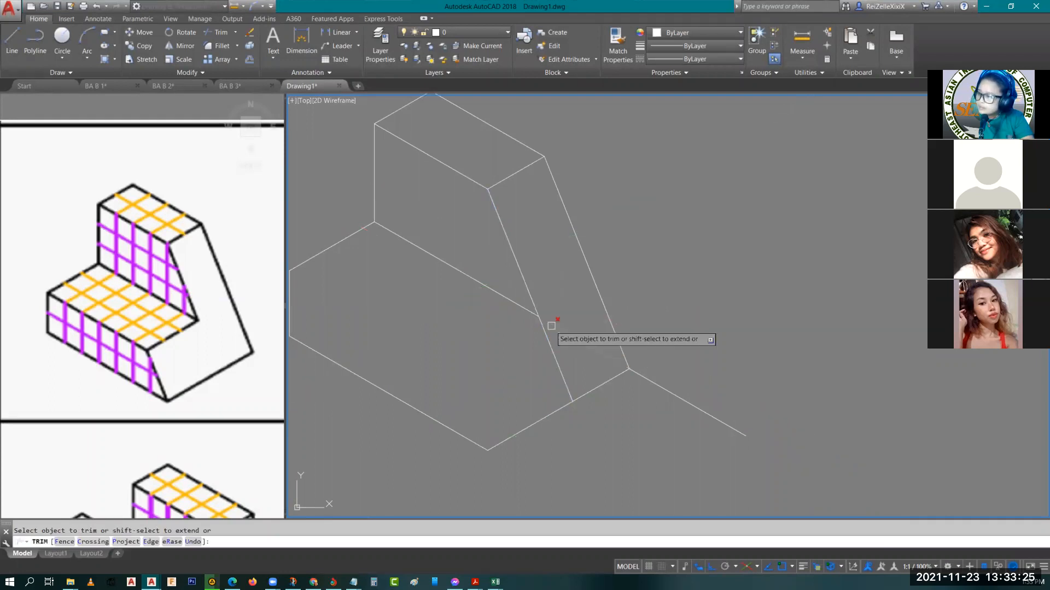
pyautogui.click(551, 326)
pyautogui.press('Escape')
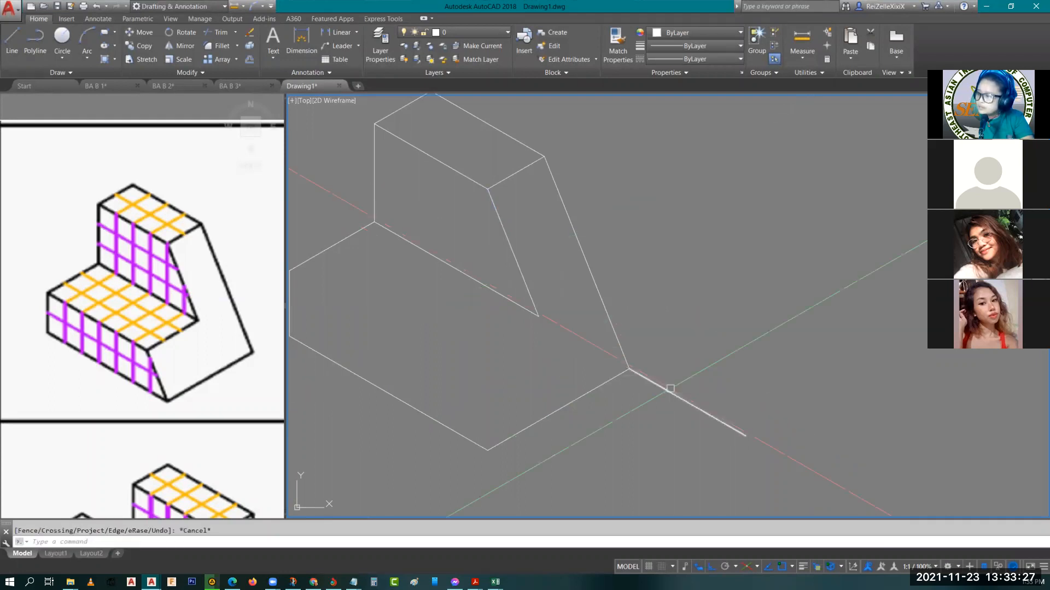
pyautogui.click(670, 389)
pyautogui.press('Delete')
# Copy the 3-unit top edge of the lower step from the riser's bottom corner to the far end of the inner step line
pyautogui.moveTo(339, 245); pyautogui.dragTo(468, 288, button='middle')
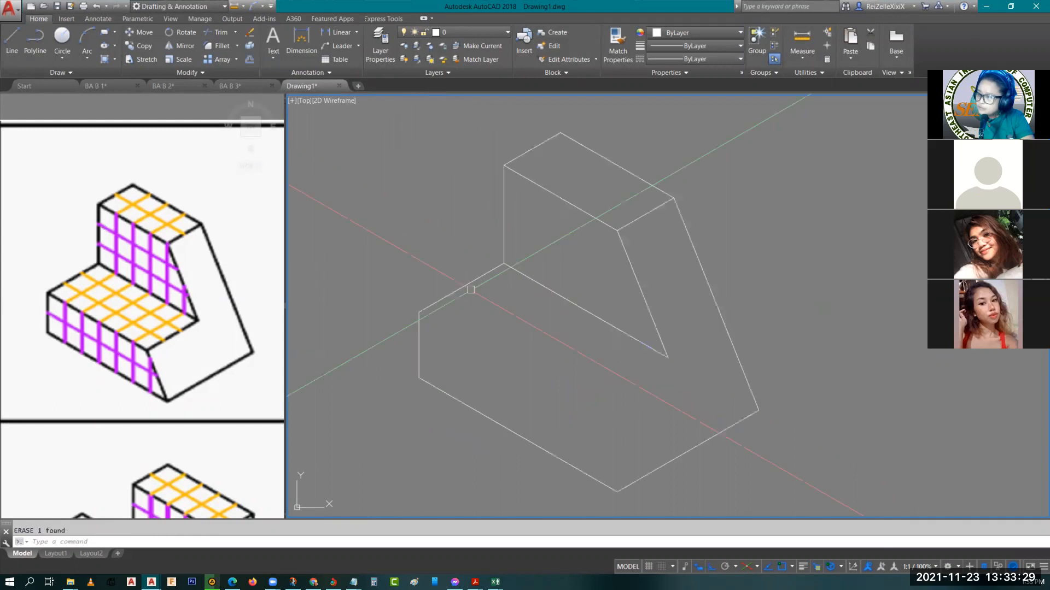
pyautogui.click(471, 290)
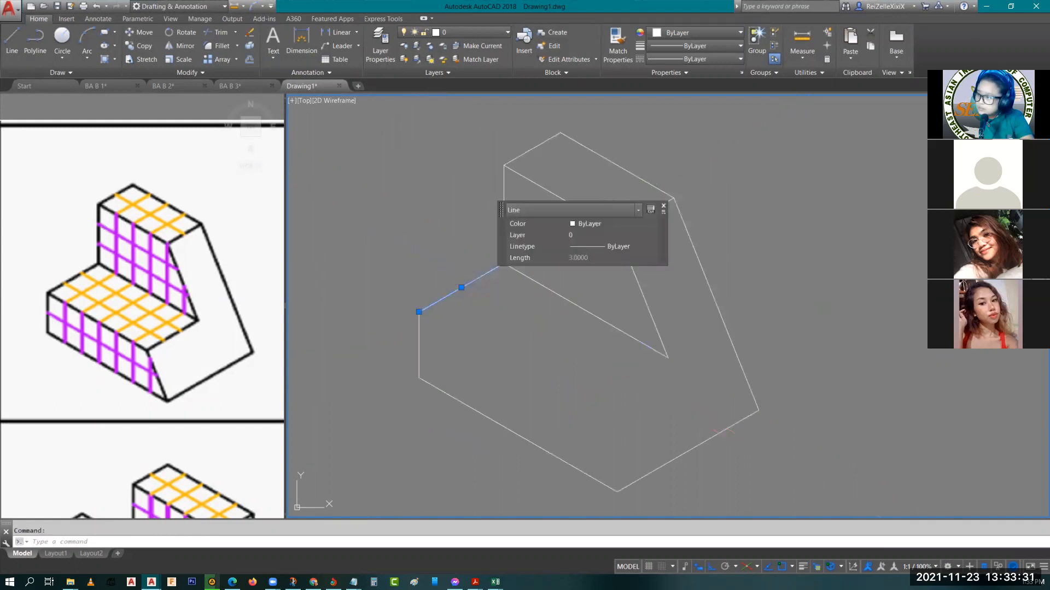
pyautogui.write('co')
pyautogui.press('Return')
pyautogui.click(504, 265)
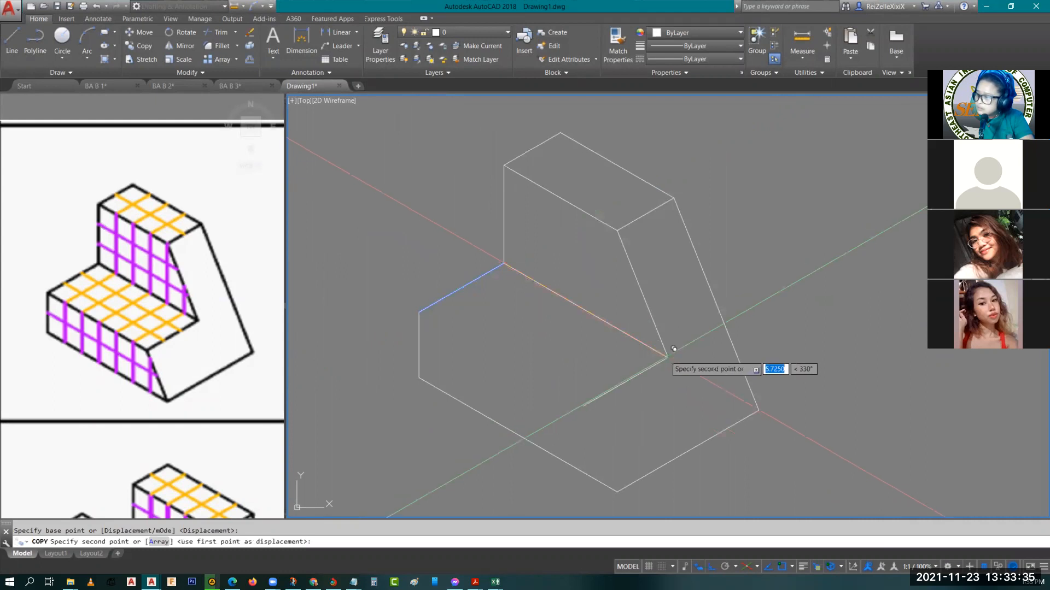
pyautogui.click(674, 349)
pyautogui.press('Escape')
# Draw lines from the lower step's front top corner to the copied edge's free end and down to the front base corner
pyautogui.write('l')
pyautogui.press('Return')
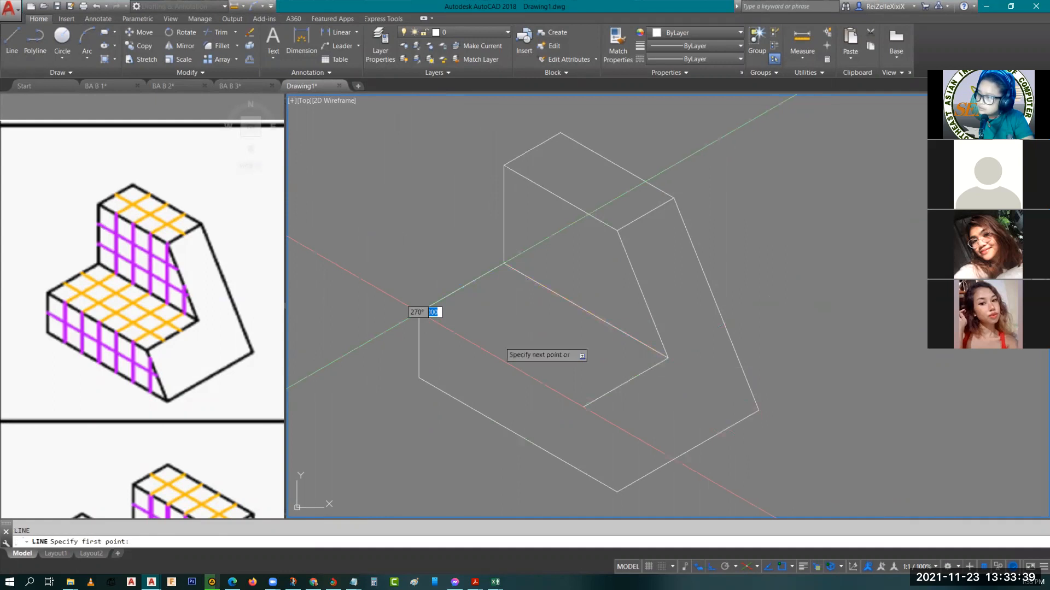
pyautogui.click(419, 312)
pyautogui.click(583, 408)
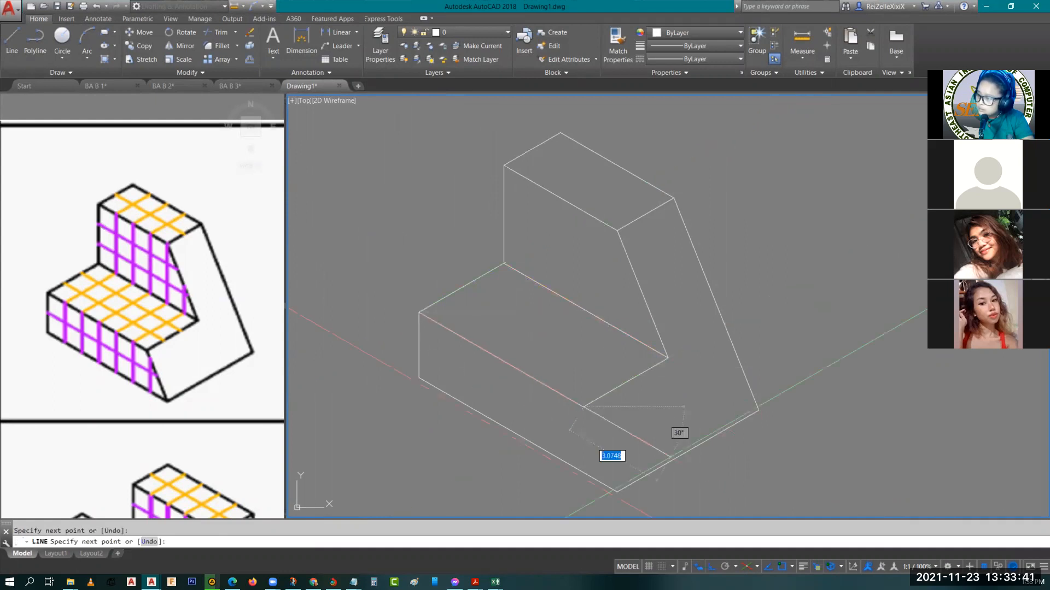
pyautogui.click(615, 490)
pyautogui.press('Escape')
pyautogui.moveTo(637, 415); pyautogui.dragTo(622, 374, button='middle')
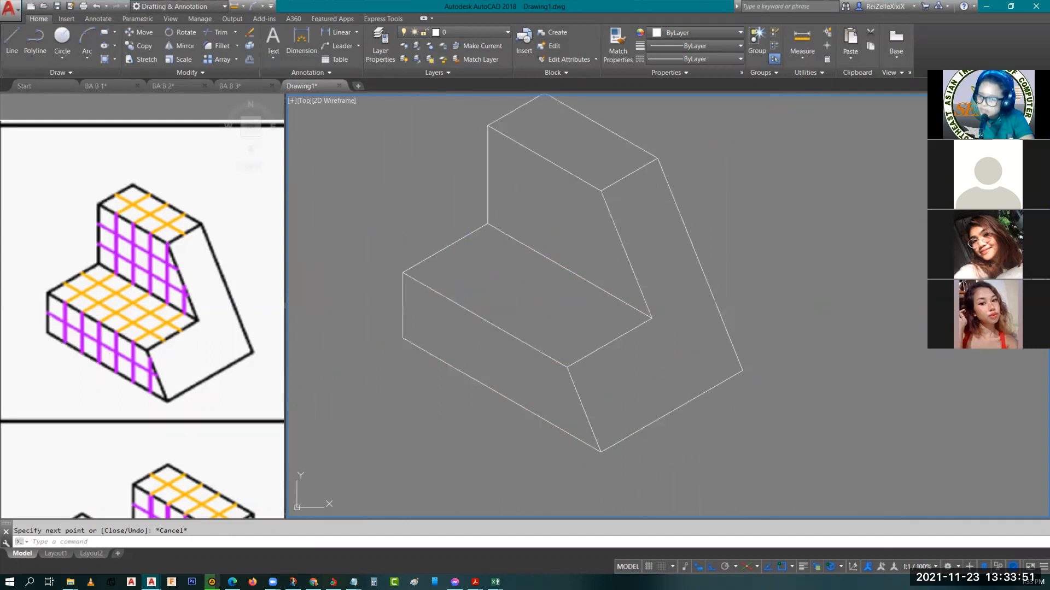
pyautogui.click(480, 318)
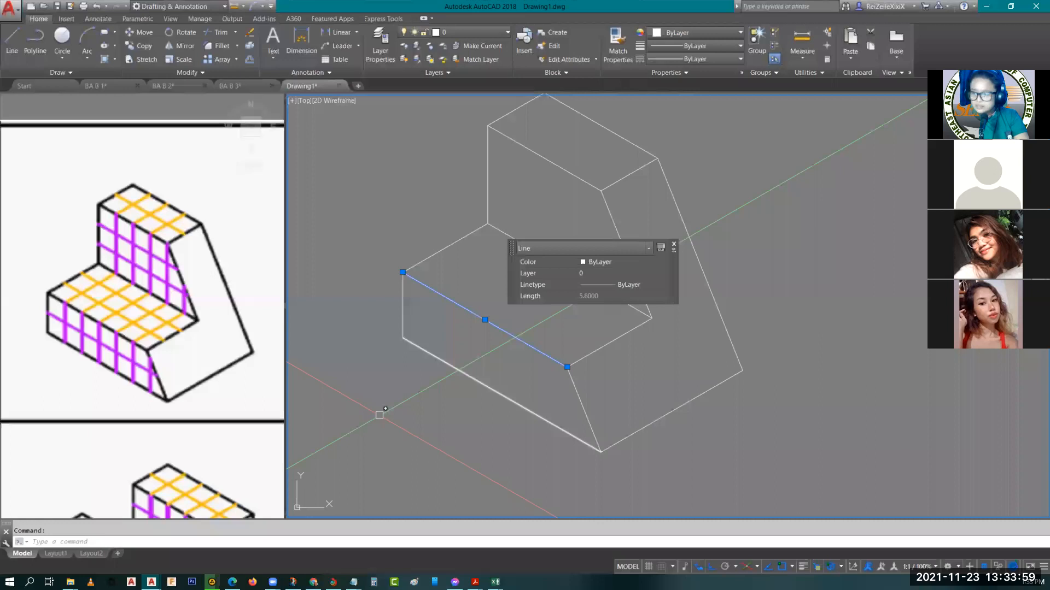
pyautogui.press('Escape')
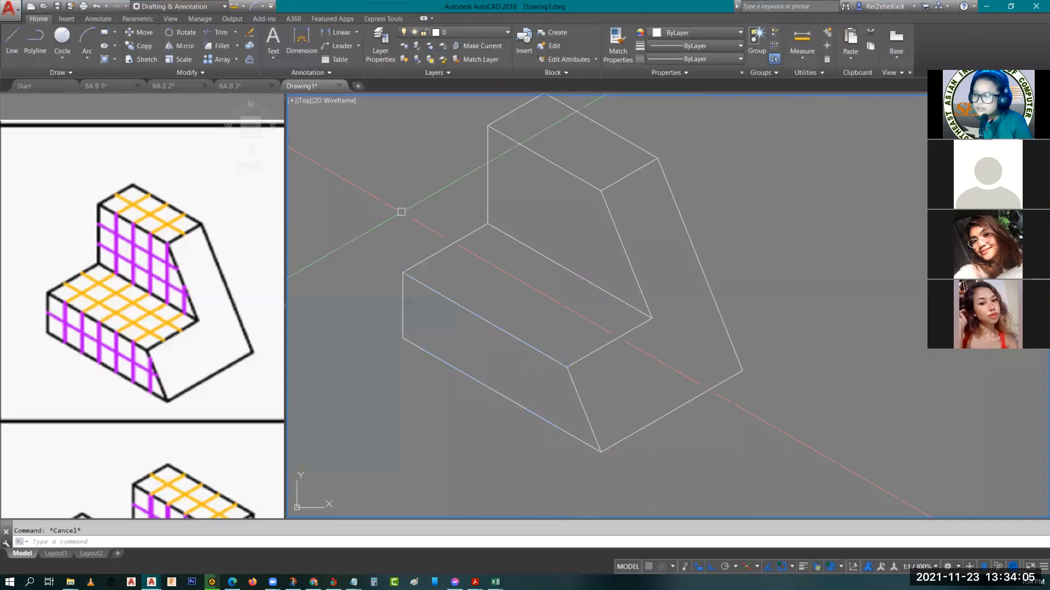
pyautogui.scroll(-6, 402, 211)
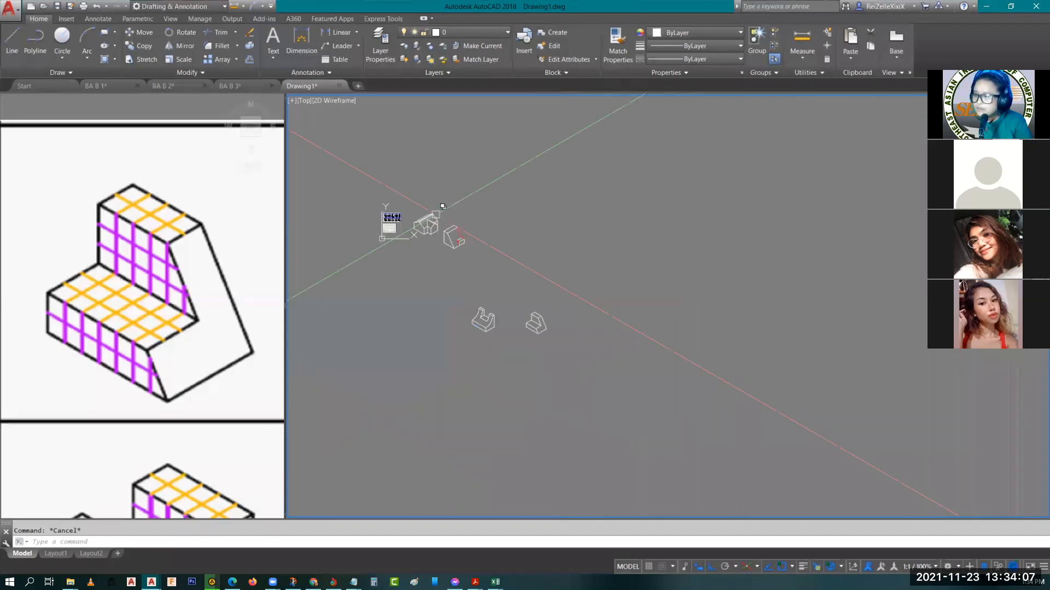
pyautogui.scroll(2, 443, 206)
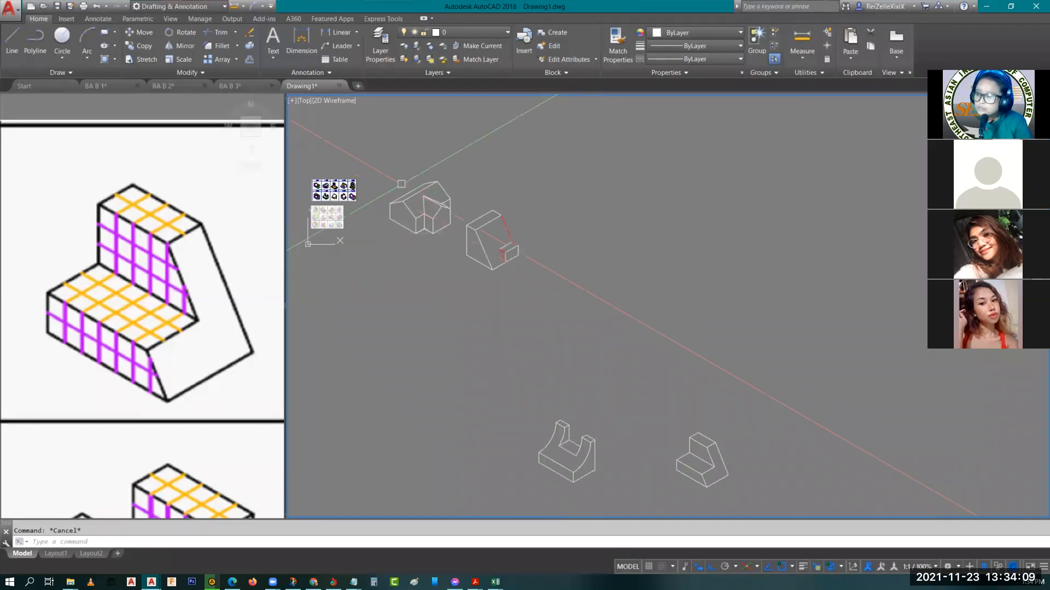
pyautogui.moveTo(462, 220)
pyautogui.mouseDown(button='middle')
pyautogui.moveTo(439, 202)
pyautogui.moveTo(501, 224)
pyautogui.mouseUp(button='middle')
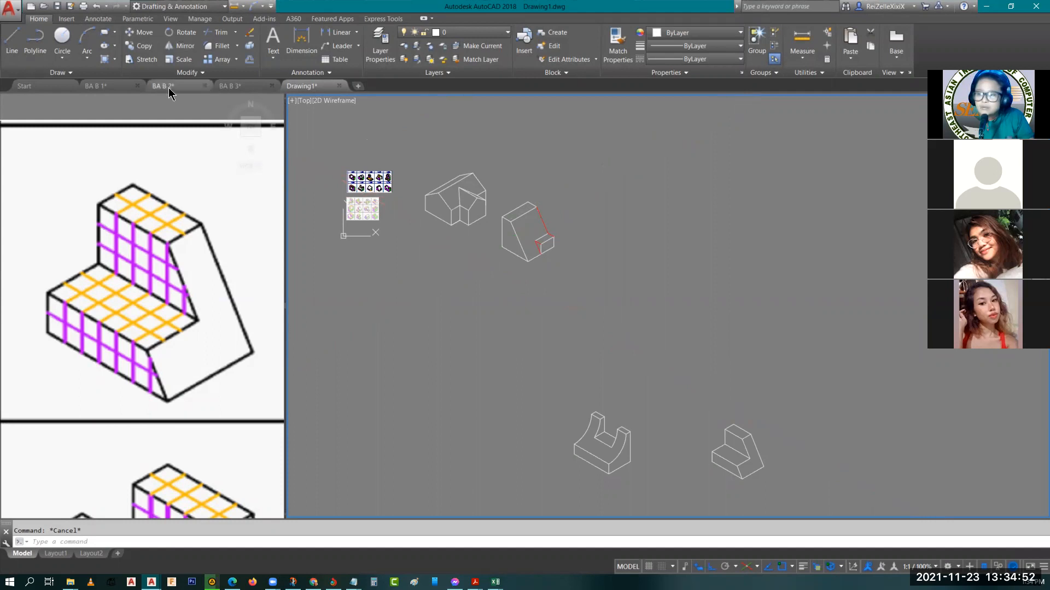
# Switch to the BA B 2 drawing and open its layout page 2
pyautogui.moveTo(168, 87)
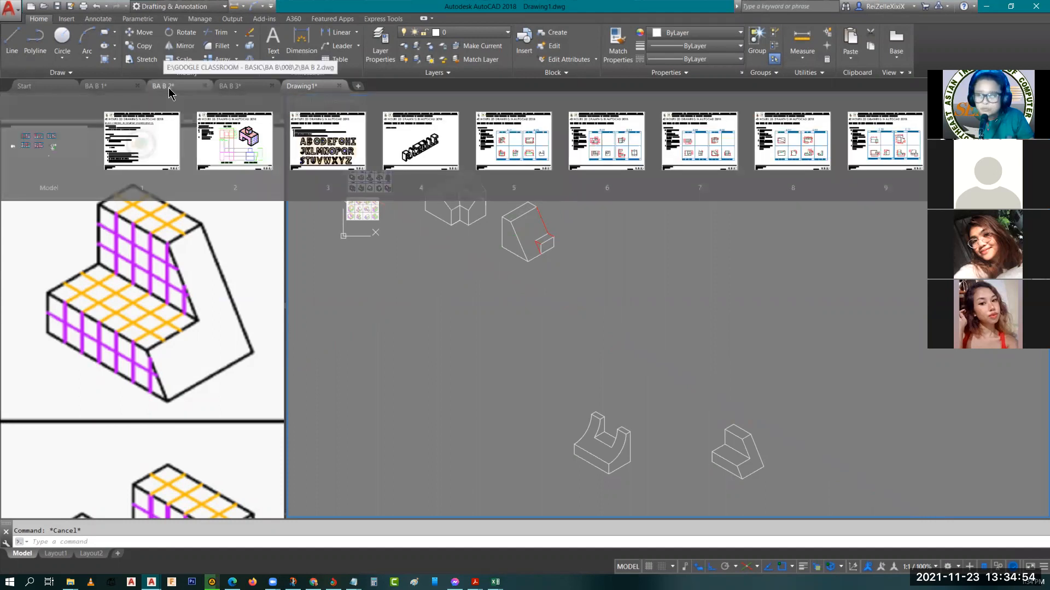
pyautogui.click(171, 89)
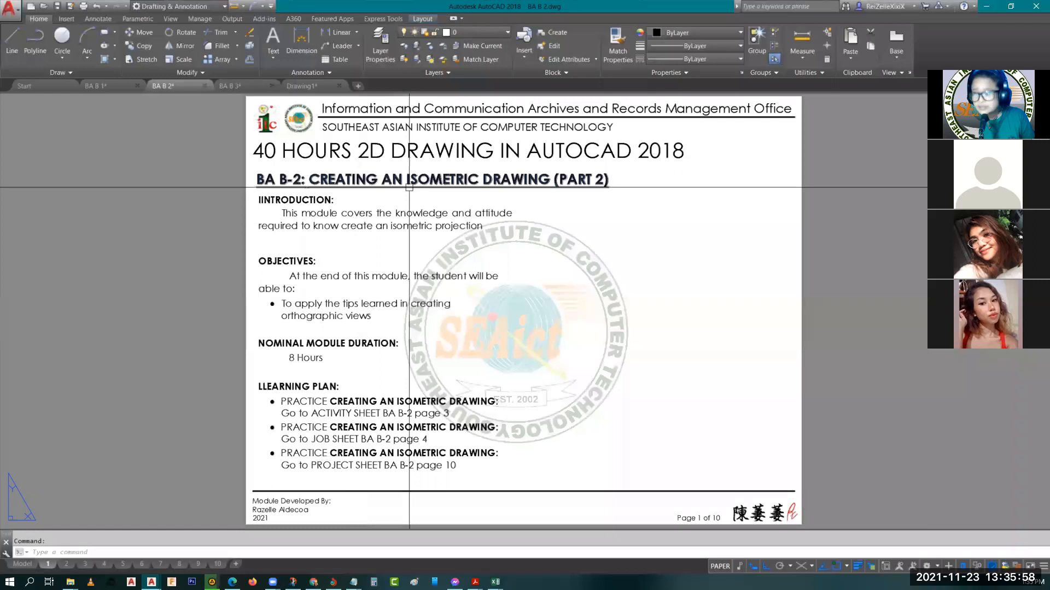
pyautogui.moveTo(69, 566)
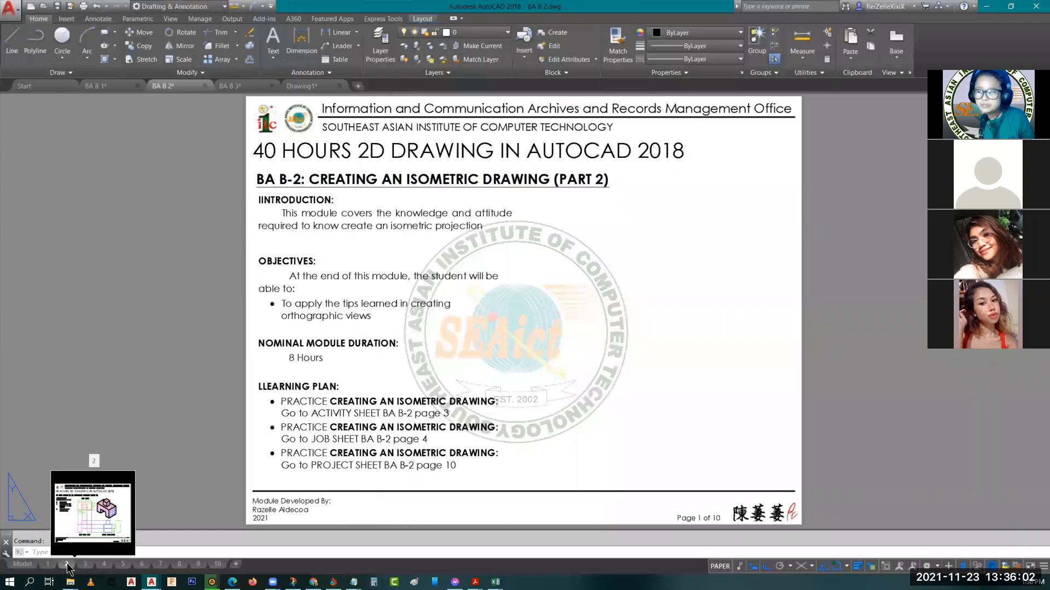
pyautogui.click(67, 563)
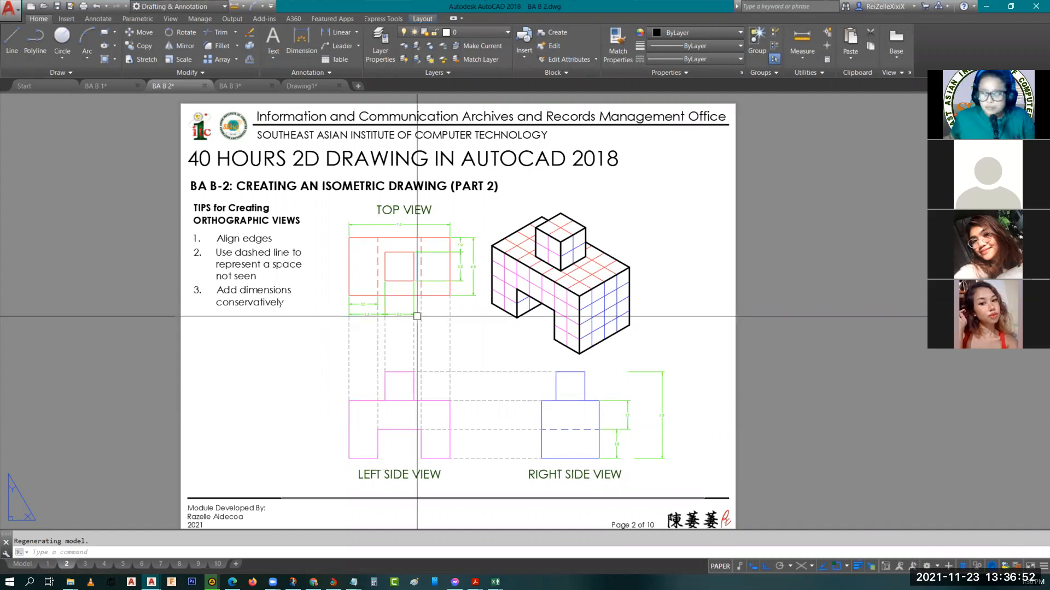
# Examine how the top, left side and right side views align with each other and relate to the isometric block
pyautogui.scroll(2, 468, 389)
pyautogui.moveTo(546, 324); pyautogui.dragTo(438, 325, button='middle')
pyautogui.scroll(-2, 468, 339)
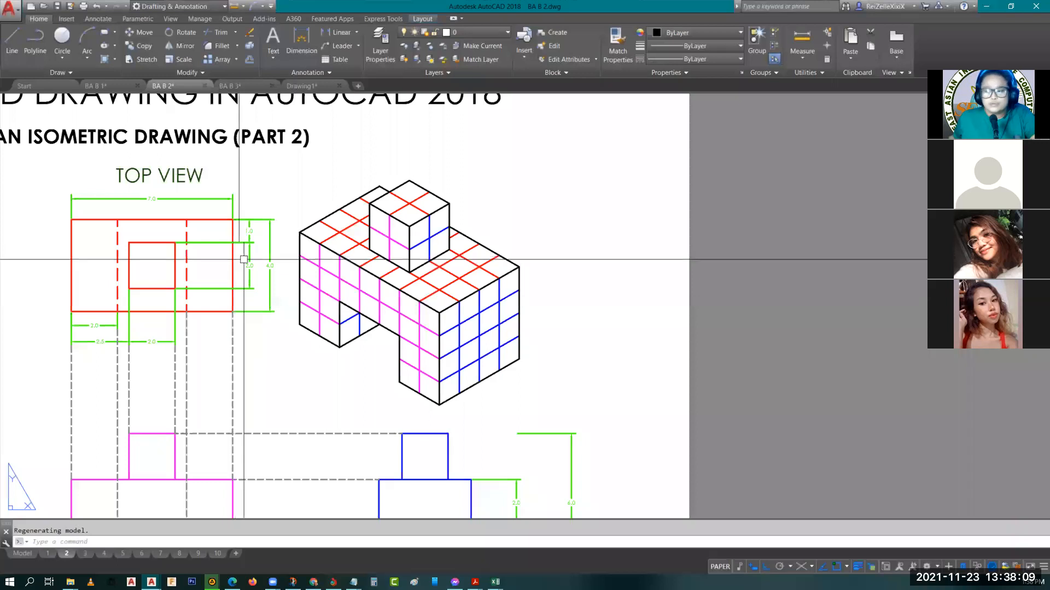
pyautogui.scroll(-4, 273, 318)
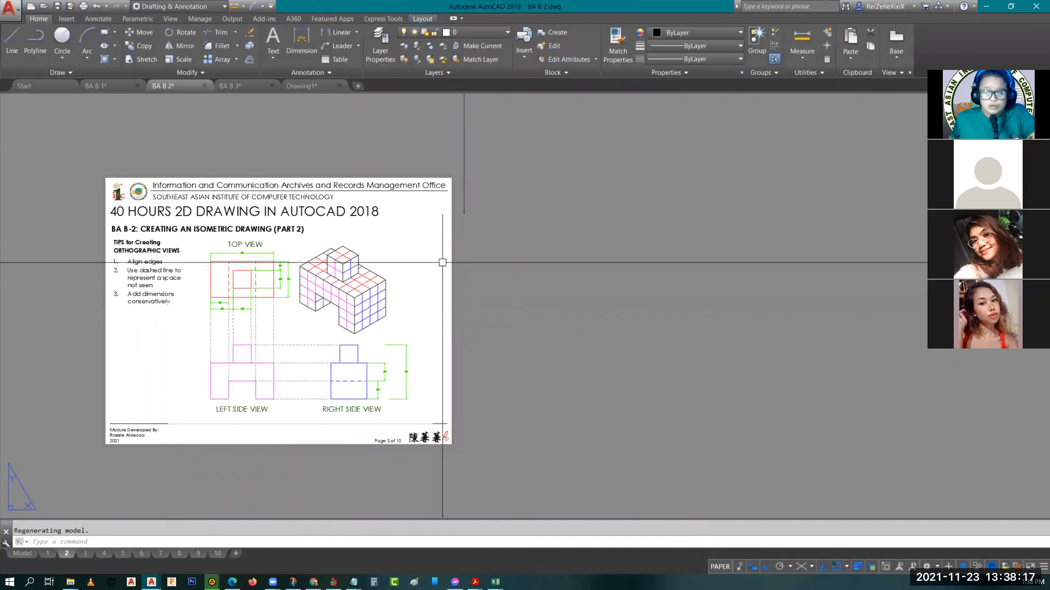
pyautogui.scroll(3, 204, 327)
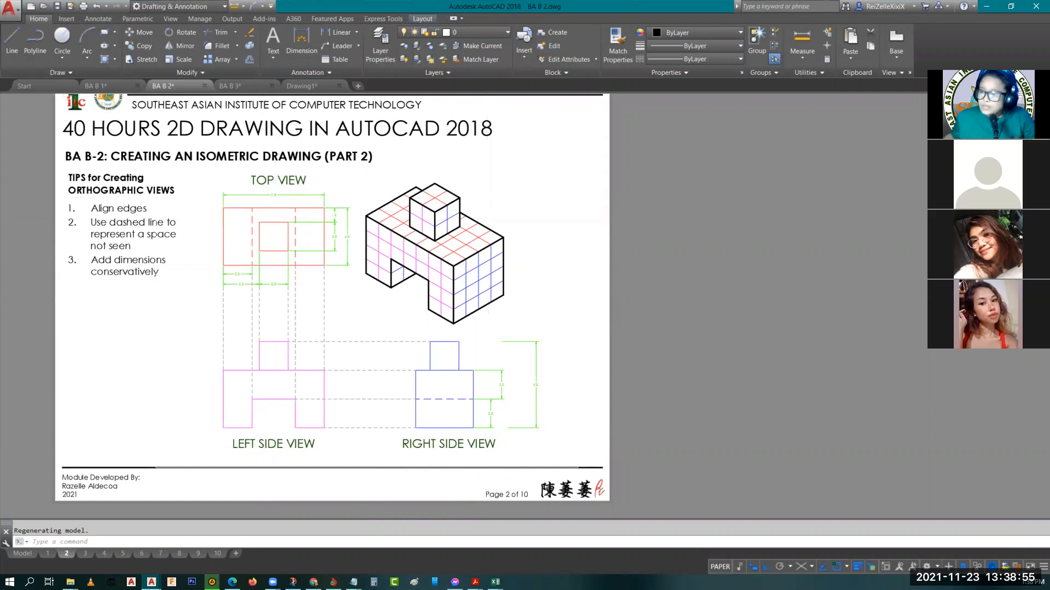
pyautogui.scroll(4, 285, 226)
pyautogui.moveTo(264, 309); pyautogui.dragTo(273, 251, button='middle')
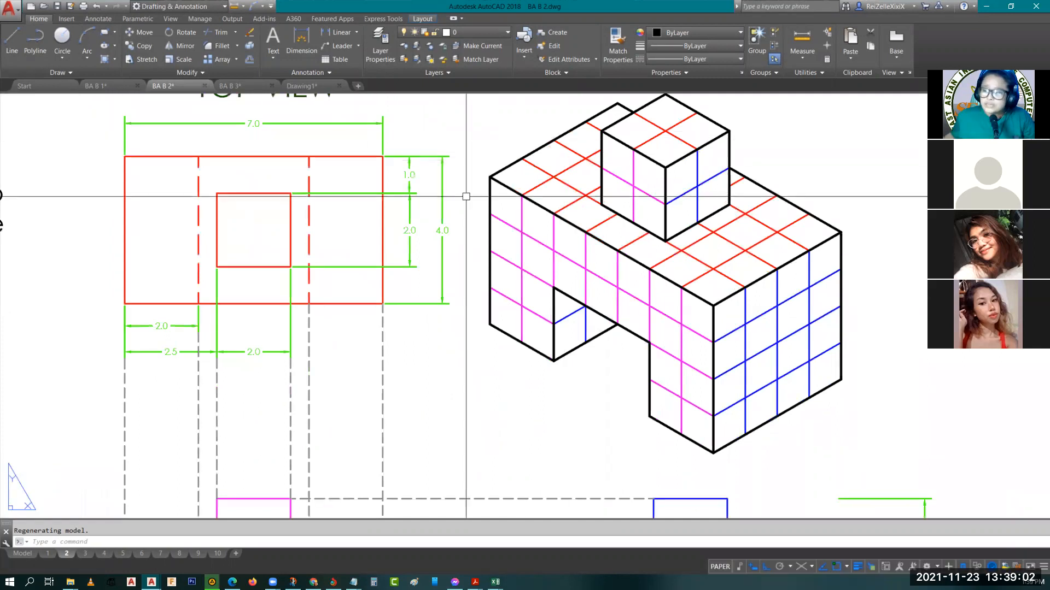
pyautogui.scroll(-2, 253, 215)
pyautogui.scroll(-4, 254, 214)
pyautogui.scroll(5, 246, 372)
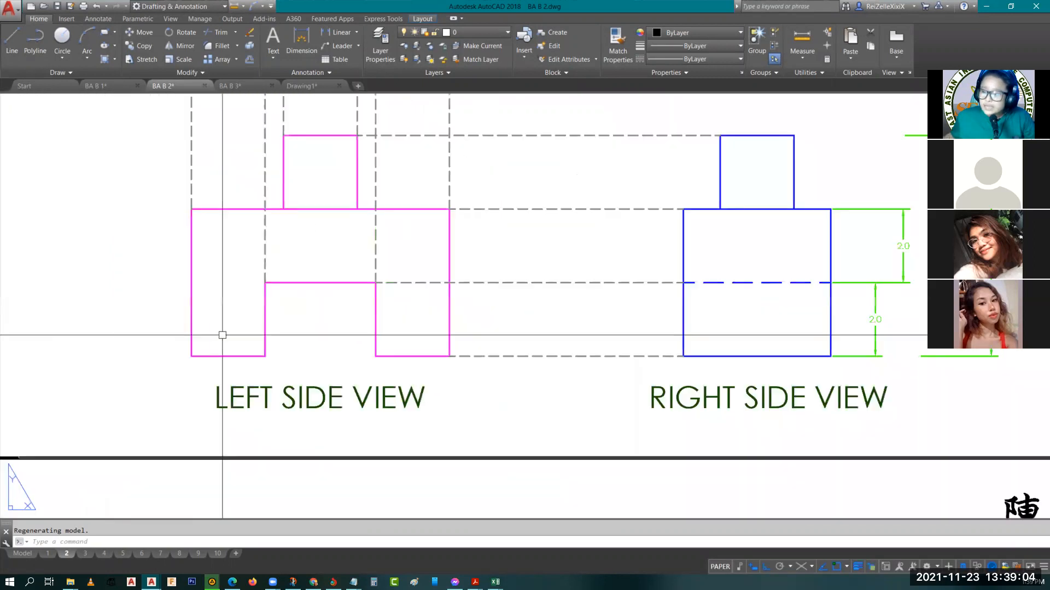
pyautogui.scroll(-2, 293, 297)
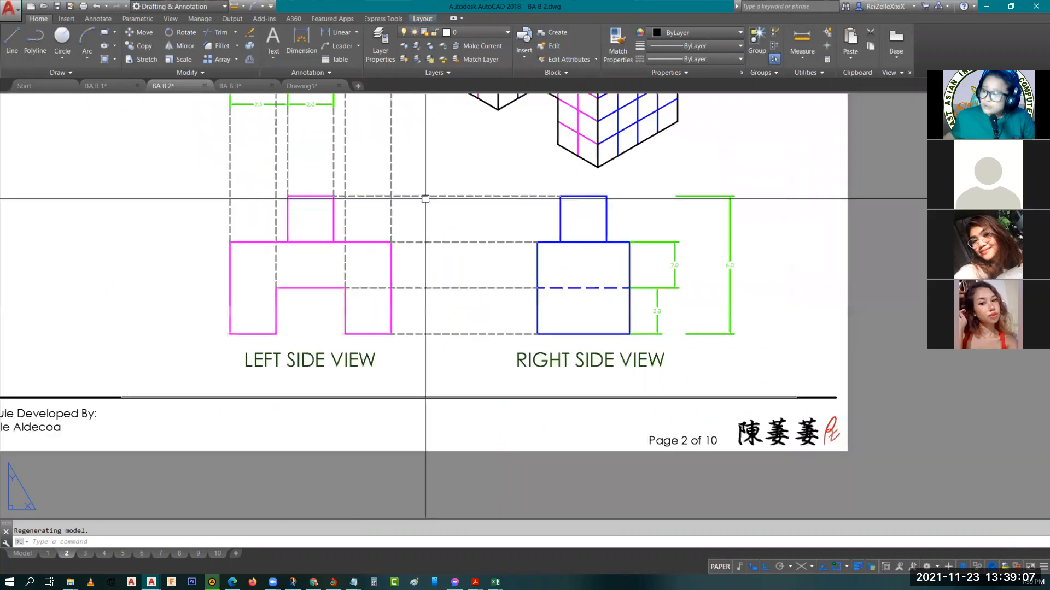
pyautogui.moveTo(426, 199); pyautogui.dragTo(410, 406, button='middle')
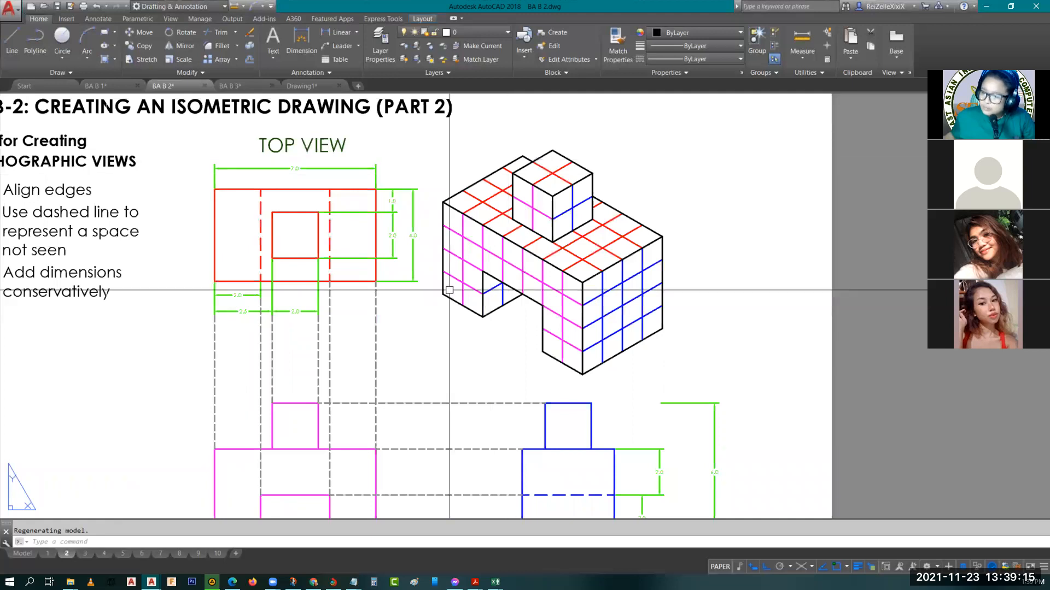
pyautogui.moveTo(331, 411); pyautogui.dragTo(344, 367, button='middle')
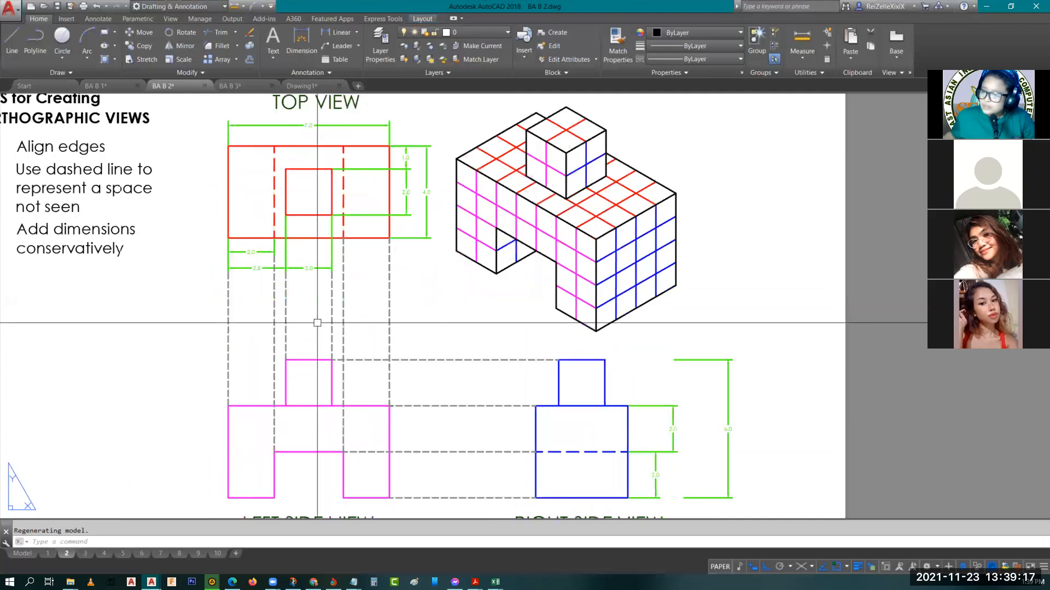
pyautogui.moveTo(317, 323); pyautogui.dragTo(258, 302, button='middle')
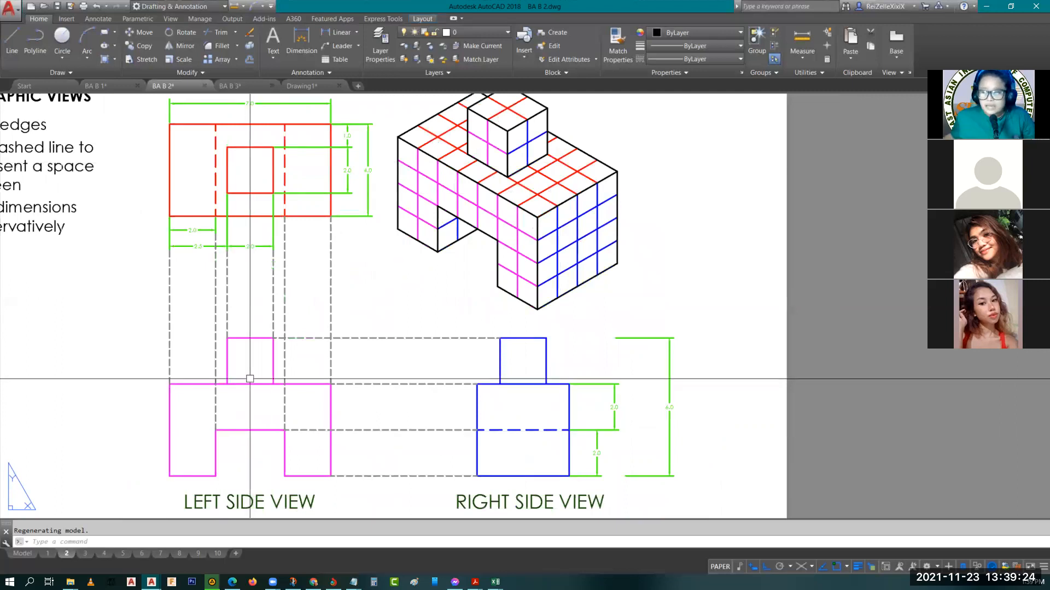
pyautogui.click(210, 383)
pyautogui.click(188, 405)
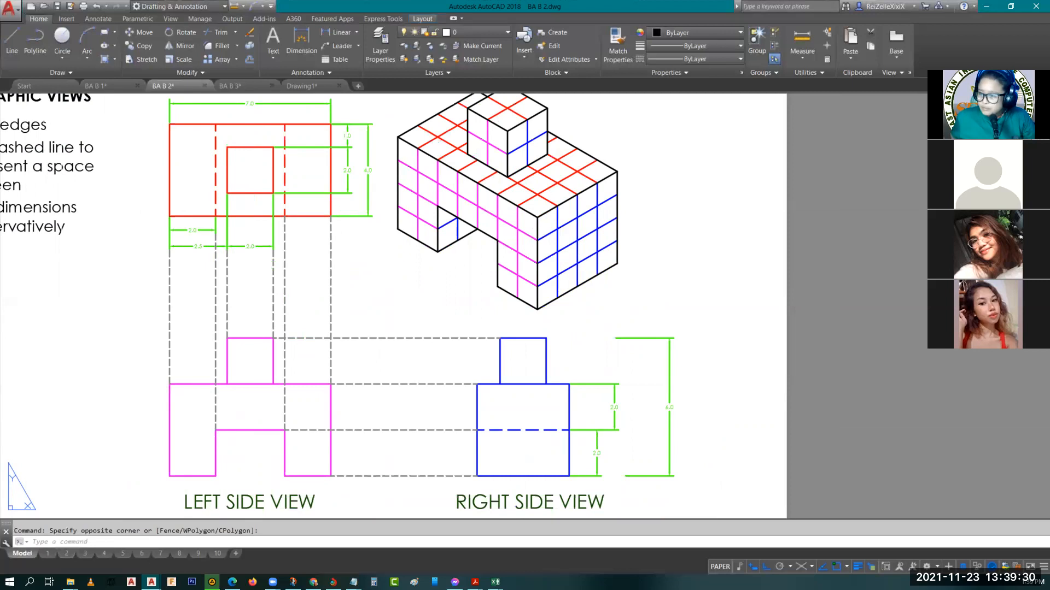
# Switch to model space and bring up the example with its orthographic views and isometric block
pyautogui.click(24, 554)
pyautogui.moveTo(243, 334)
pyautogui.mouseDown(button='middle')
pyautogui.moveTo(600, 337)
pyautogui.moveTo(557, 347)
pyautogui.mouseUp(button='middle')
pyautogui.scroll(8, 383, 382)
pyautogui.scroll(8, 711, 383)
pyautogui.moveTo(711, 382)
pyautogui.mouseDown(button='middle')
pyautogui.moveTo(213, 342)
pyautogui.moveTo(424, 326)
pyautogui.mouseUp(button='middle')
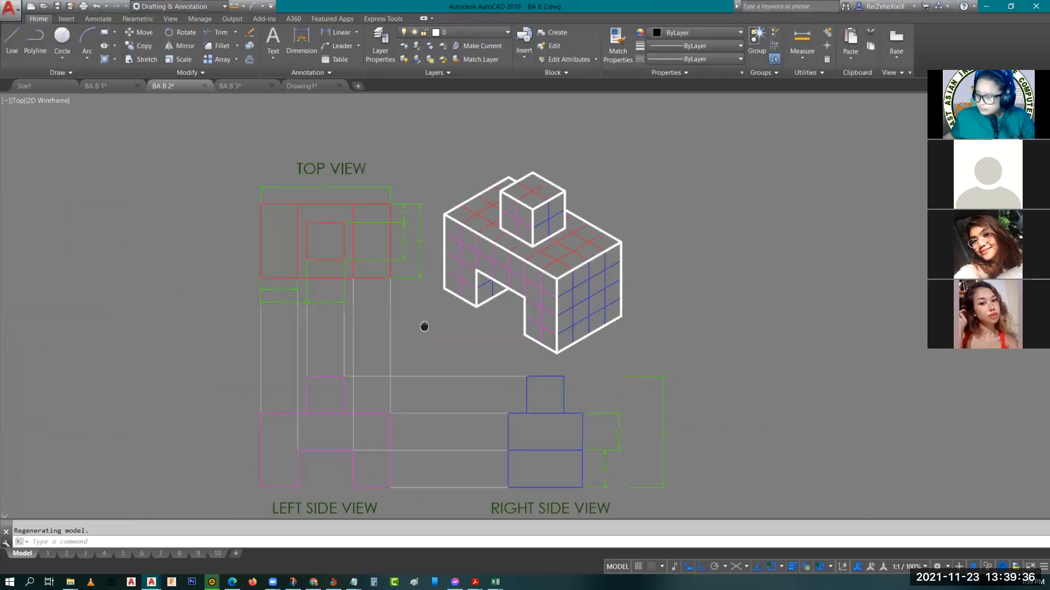
pyautogui.scroll(2, 424, 326)
pyautogui.scroll(-2, 371, 358)
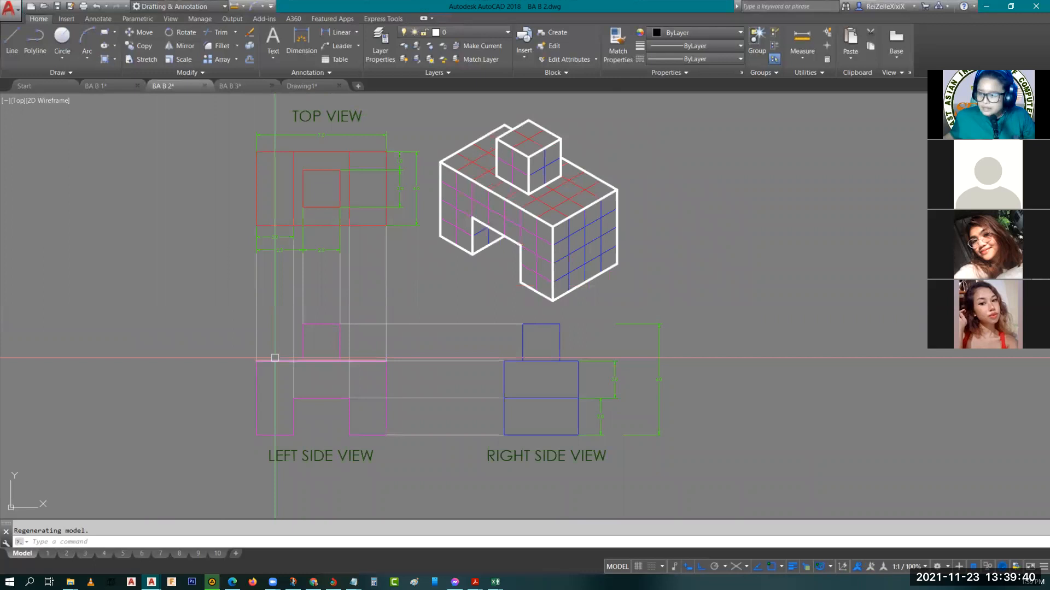
# Check the left side view's long horizontal edge against the top view and its dimensions
pyautogui.click(276, 360)
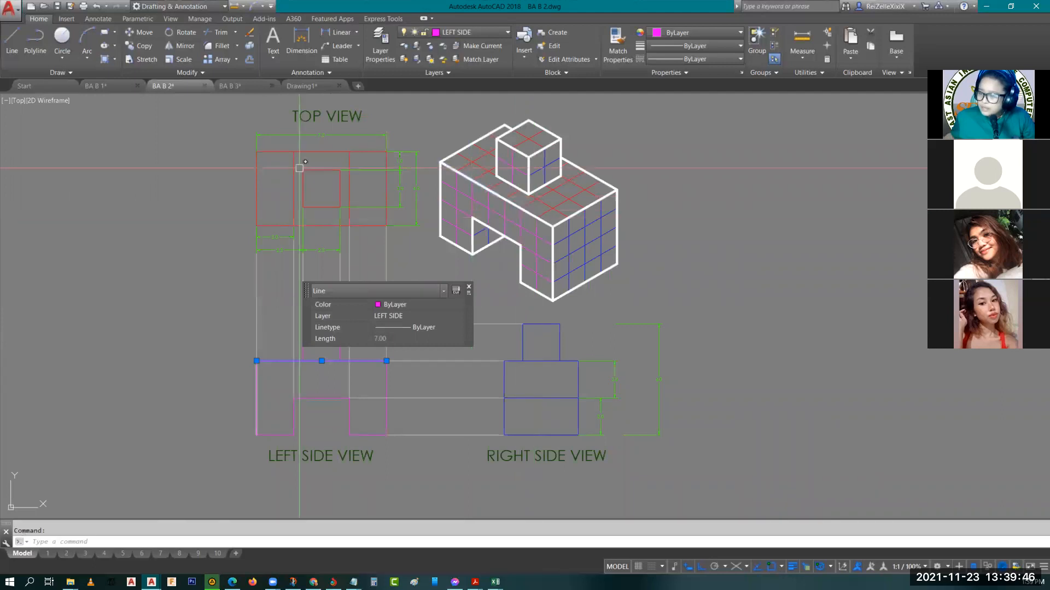
pyautogui.press('Escape')
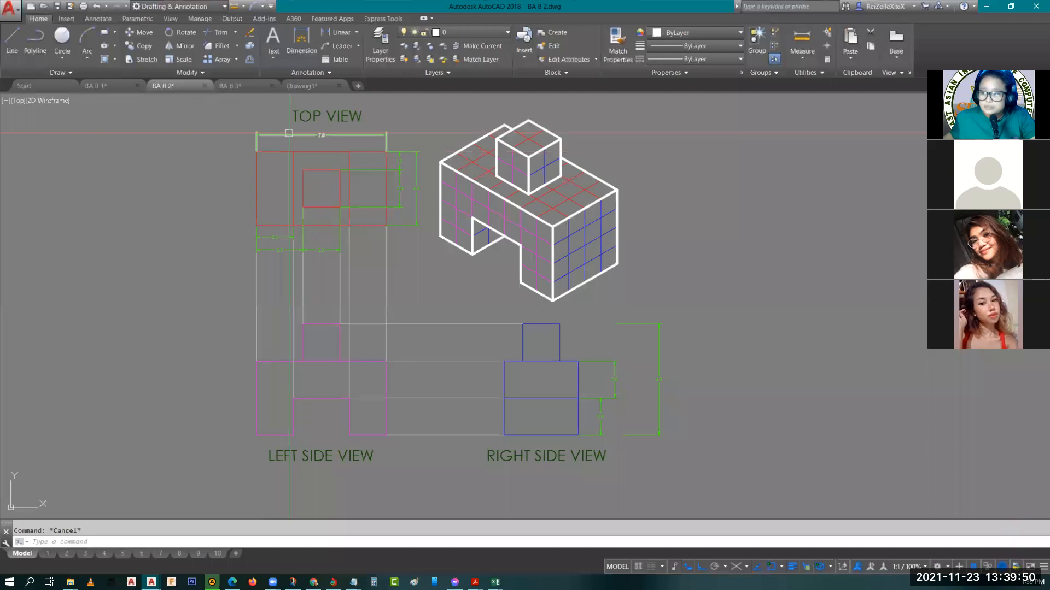
pyautogui.scroll(4, 321, 137)
pyautogui.scroll(-2, 321, 145)
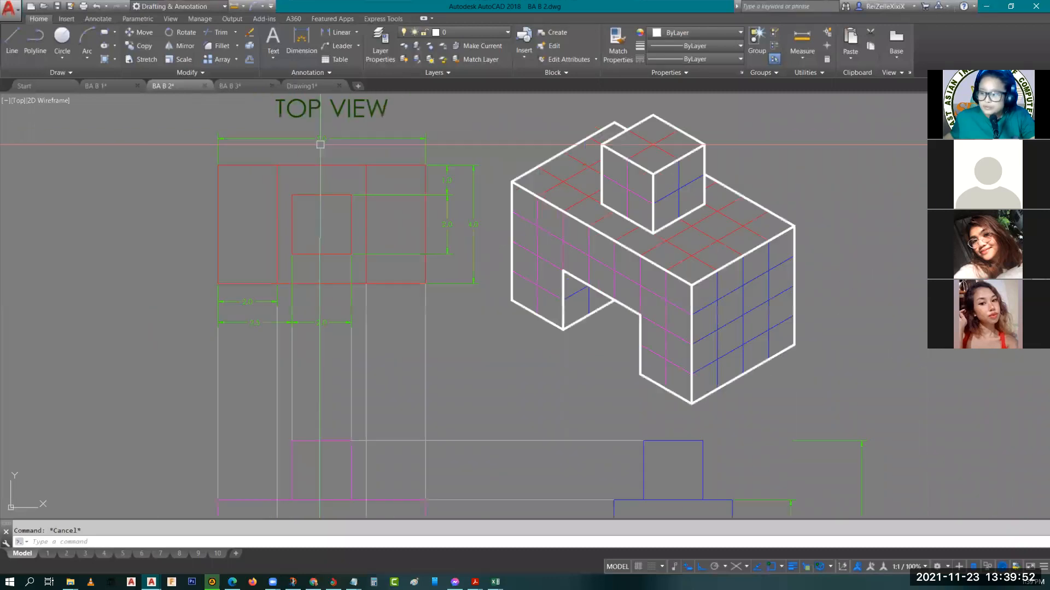
pyautogui.moveTo(341, 351); pyautogui.dragTo(293, 290, button='middle')
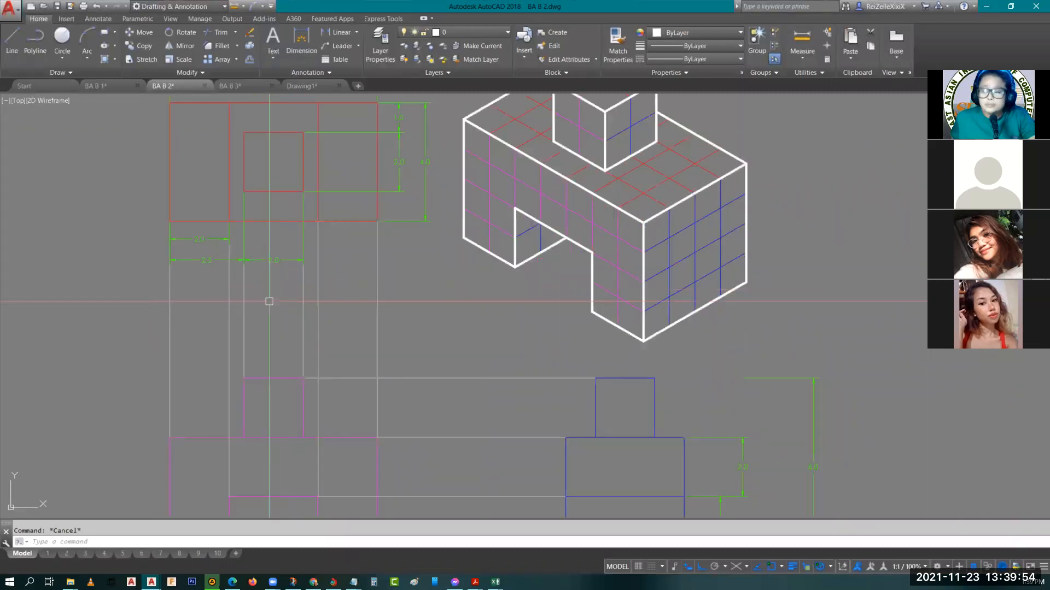
pyautogui.scroll(-3, 287, 338)
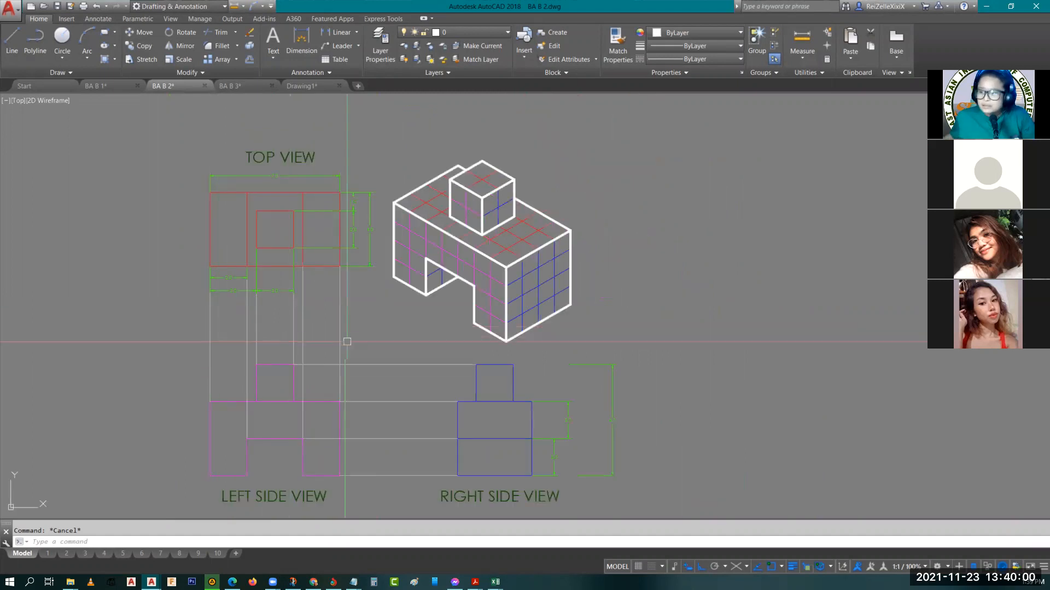
# Copy the whole example, with its orthographic views, labels, dimensions and isometric block, into the empty space above the original
pyautogui.scroll(-2, 339, 328)
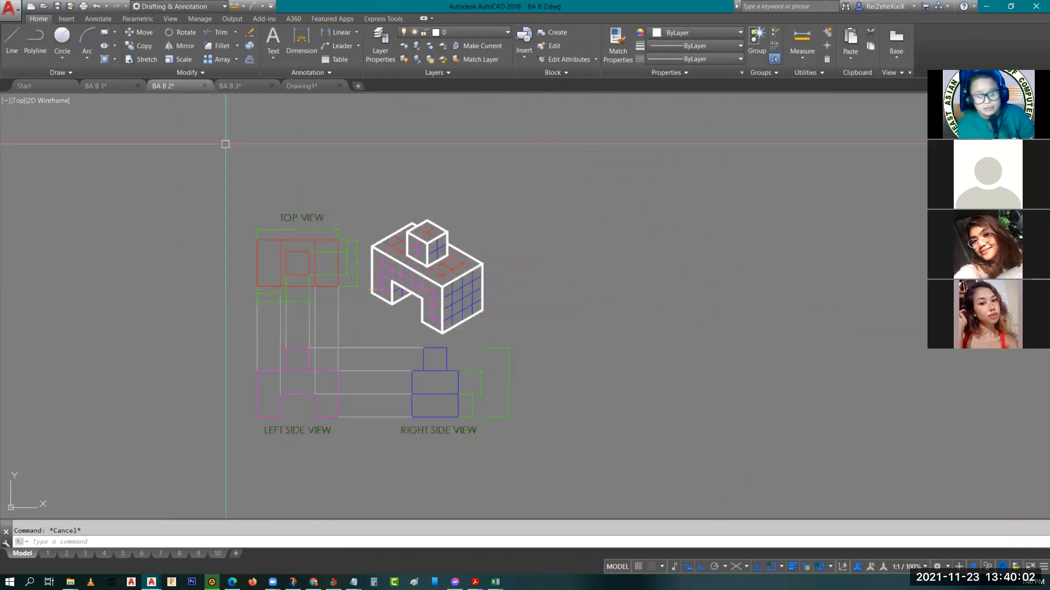
pyautogui.click(206, 168)
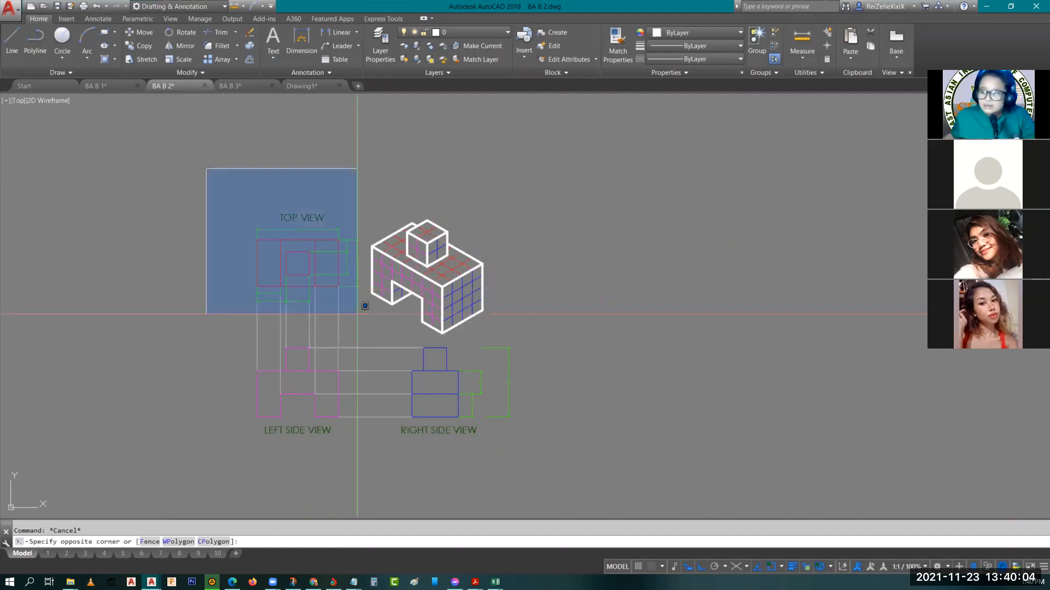
pyautogui.click(572, 457)
pyautogui.write('co')
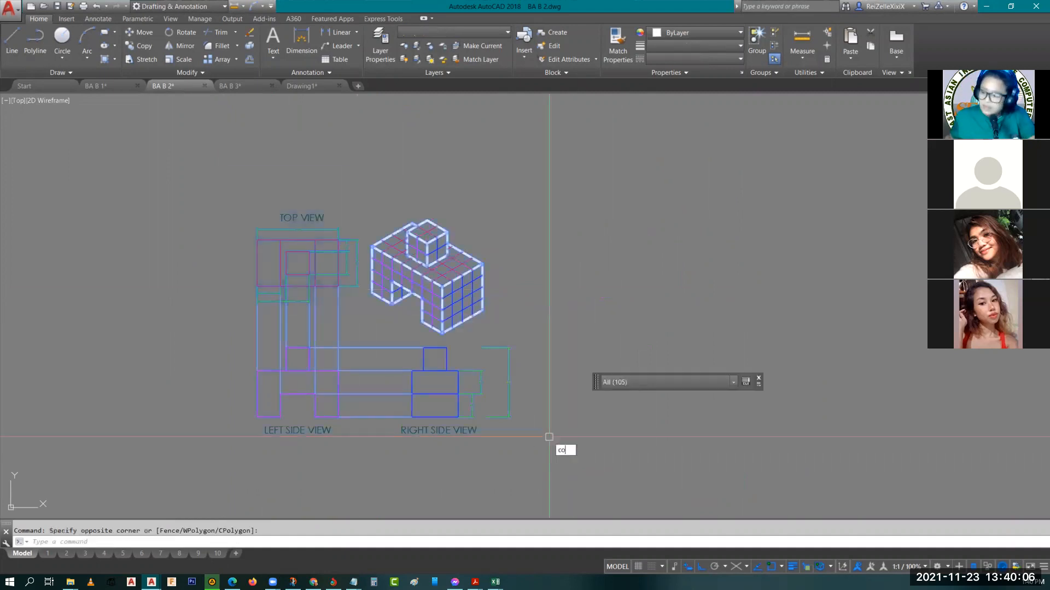
pyautogui.press('Return')
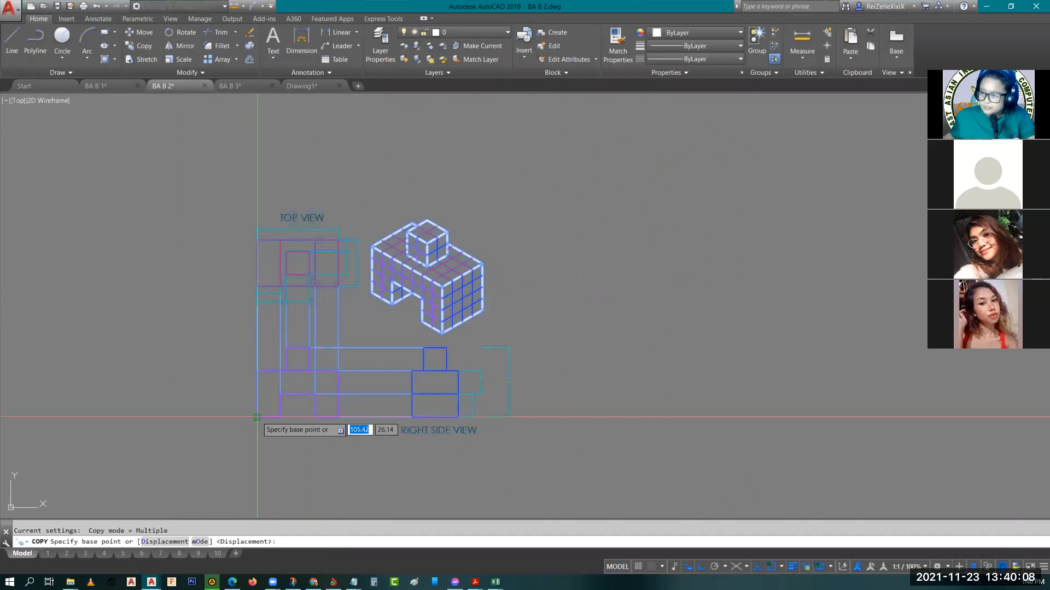
pyautogui.click(257, 417)
pyautogui.scroll(-3, 281, 228)
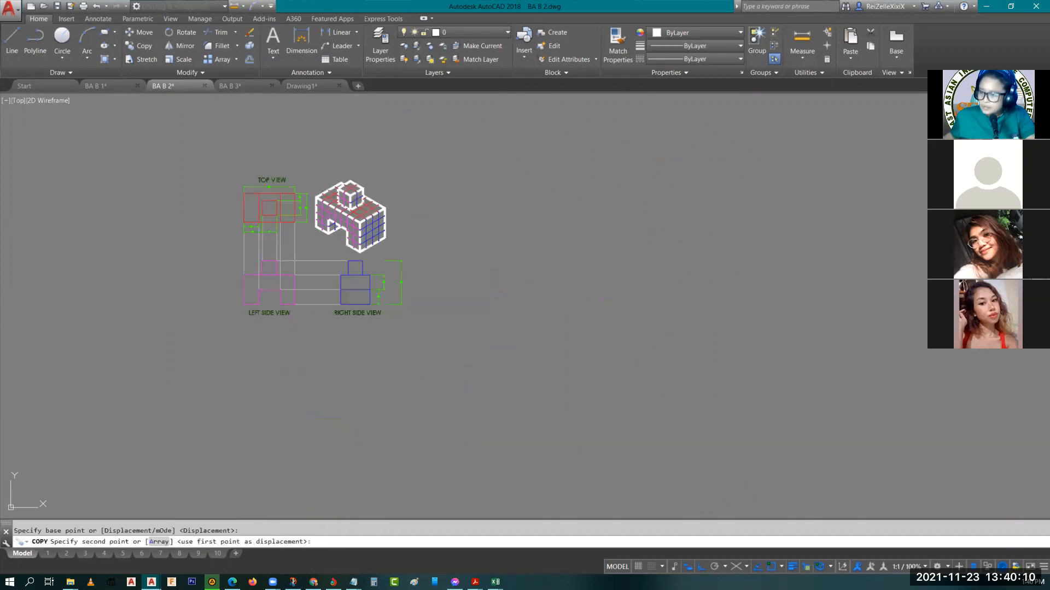
pyautogui.press('Escape')
# Erase the gray dashed projection lines connecting the top, left side and right side views in the copied example
pyautogui.scroll(6, 322, 249)
pyautogui.click(322, 249)
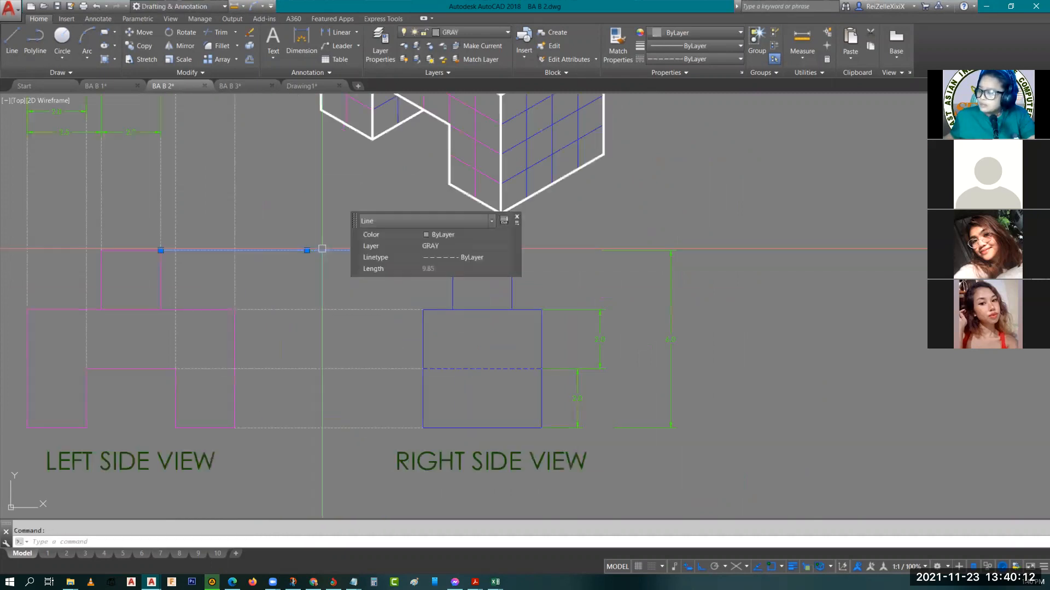
pyautogui.press('Escape')
pyautogui.click(345, 453)
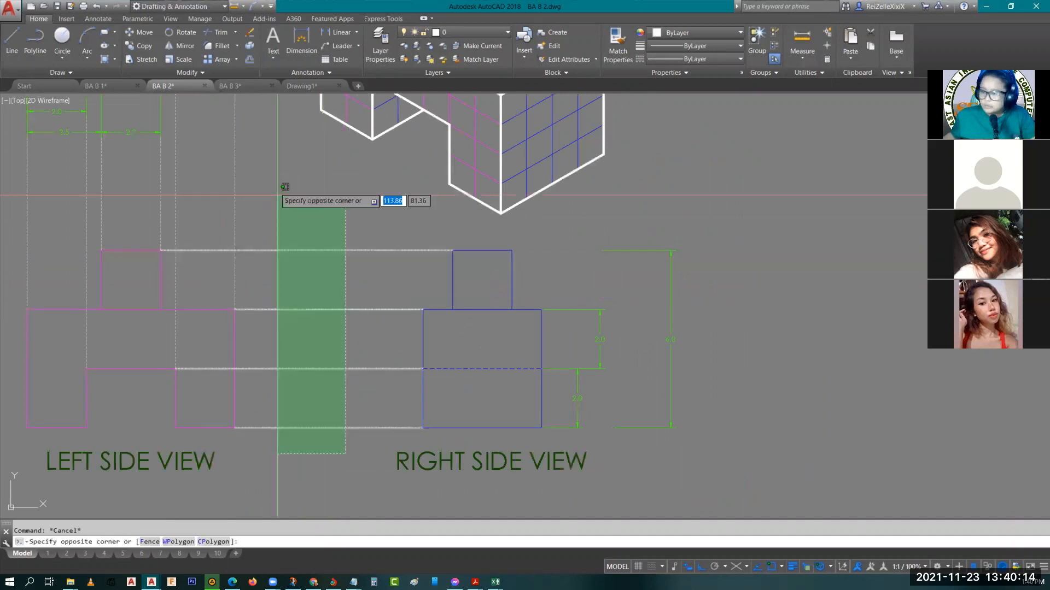
pyautogui.click(278, 195)
pyautogui.moveTo(273, 203); pyautogui.dragTo(358, 332, button='middle')
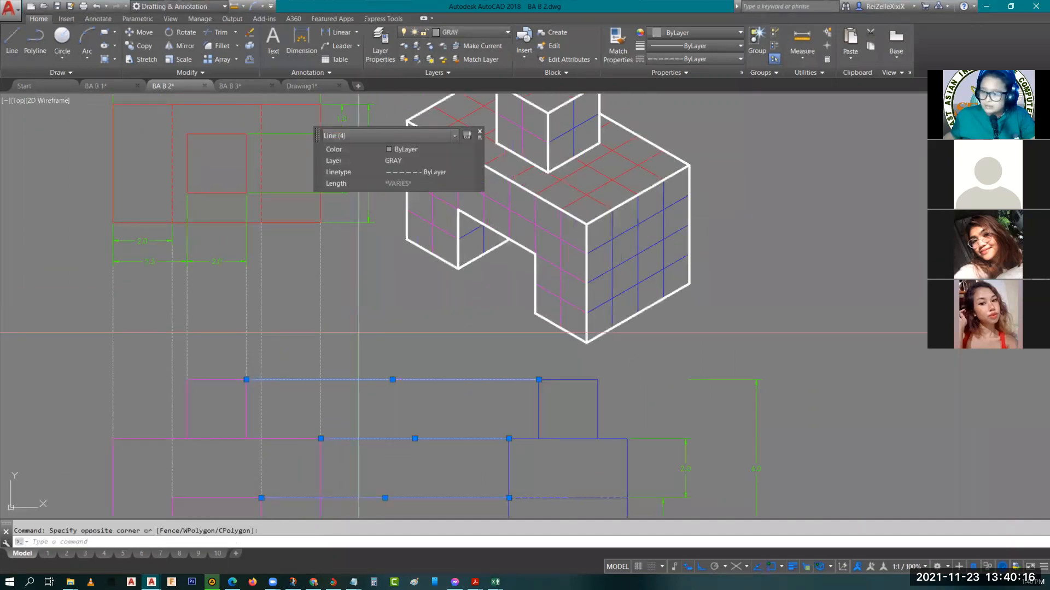
pyautogui.click(358, 332)
pyautogui.click(111, 332)
pyautogui.press('Delete')
# Turn ortho off while moving the copied left side view and its label out of alignment with the top view
pyautogui.scroll(-6, 141, 333)
pyautogui.moveTo(189, 379); pyautogui.dragTo(258, 358, button='middle')
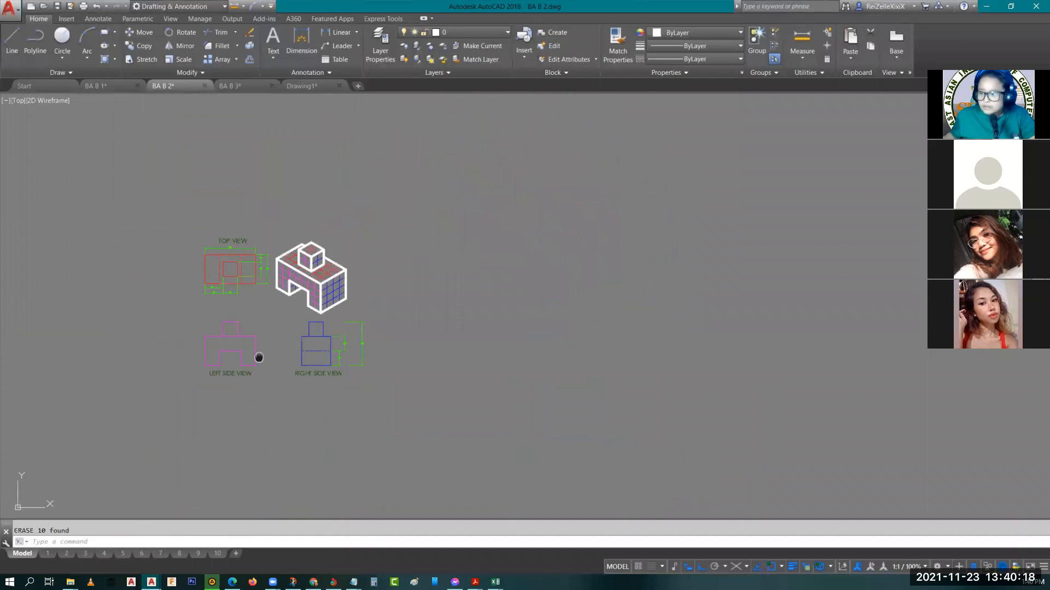
pyautogui.scroll(4, 204, 328)
pyautogui.click(144, 291)
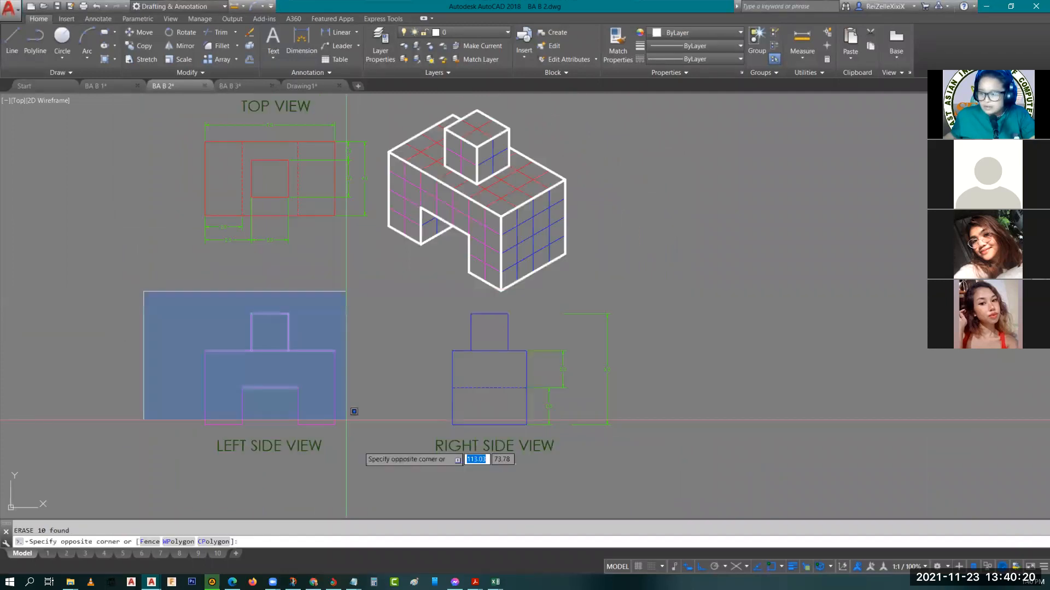
pyautogui.click(345, 419)
pyautogui.write('m')
pyautogui.press('Return')
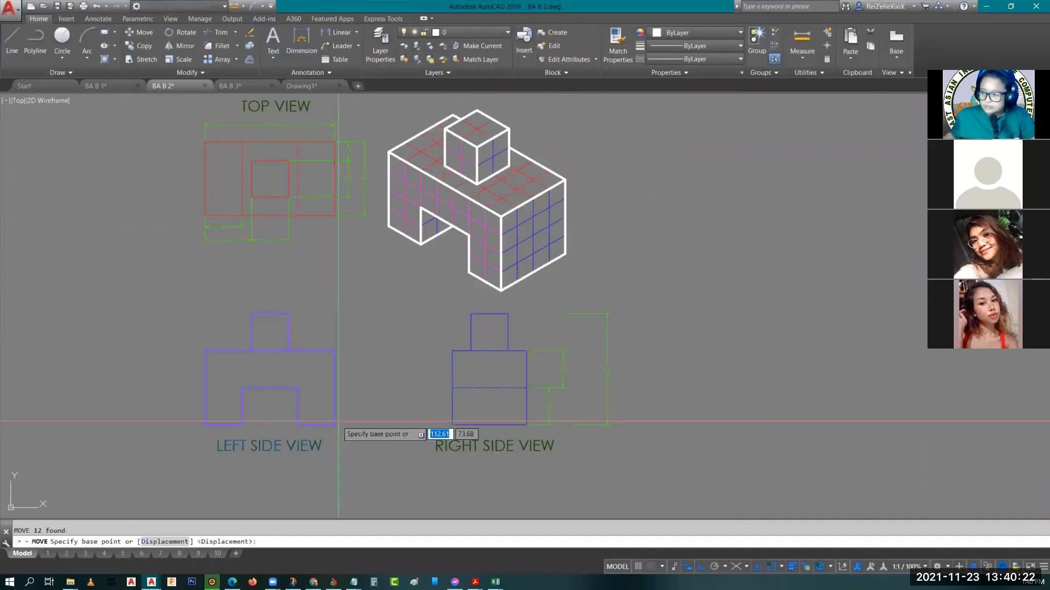
pyautogui.click(335, 424)
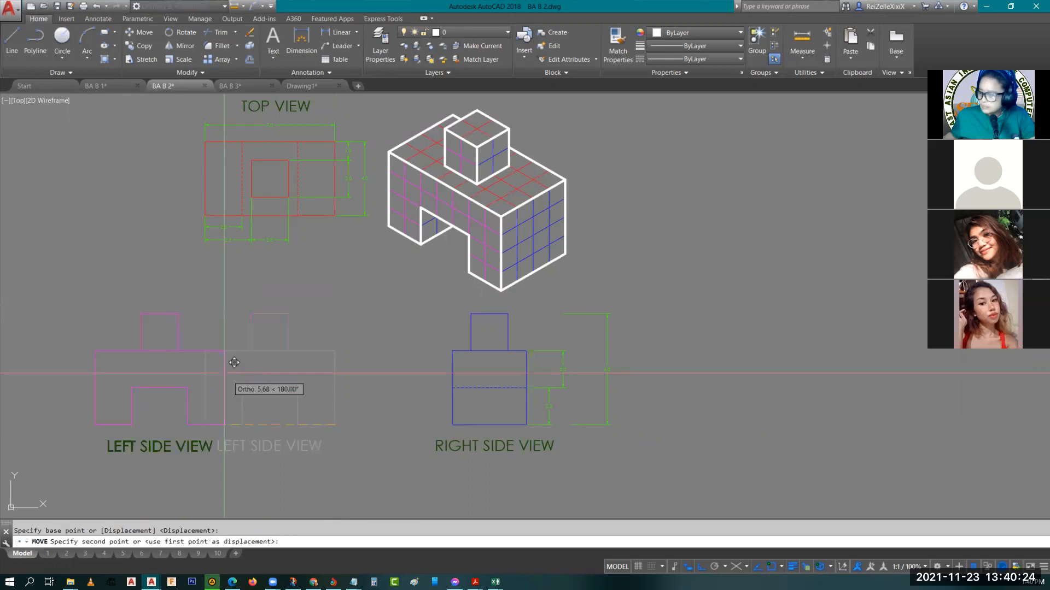
pyautogui.press('F8')
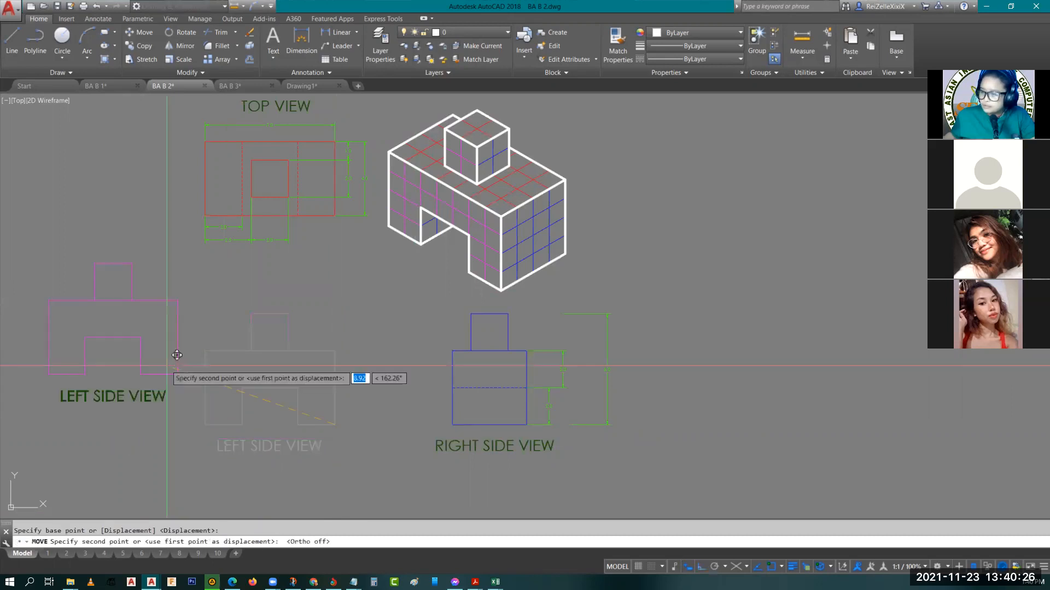
pyautogui.click(210, 384)
pyautogui.press('Escape')
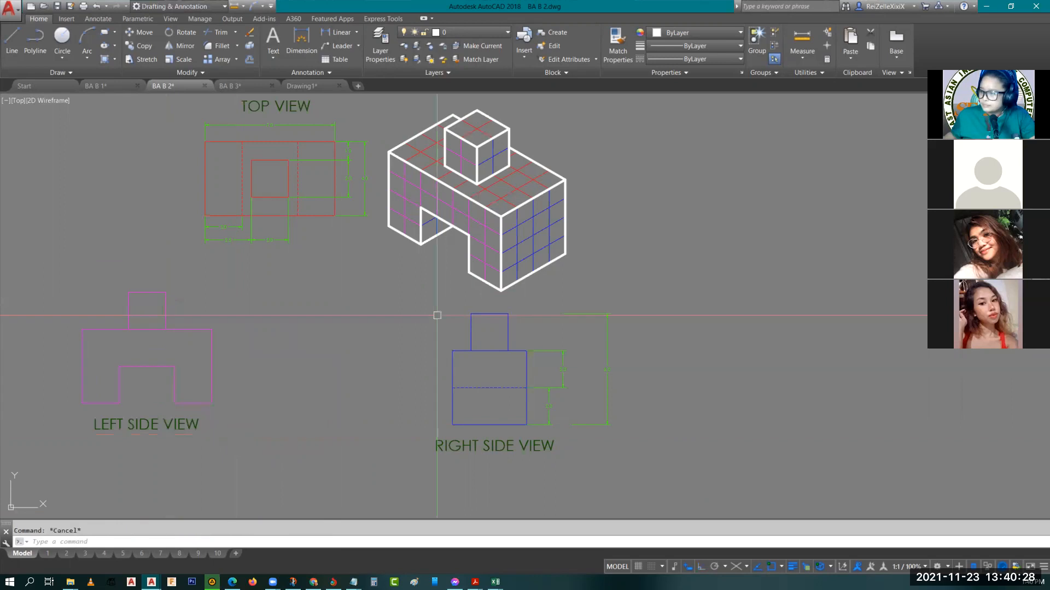
# Move the copied right side view with its dimensions and label out of line with the left side view
pyautogui.click(415, 305)
pyautogui.click(615, 425)
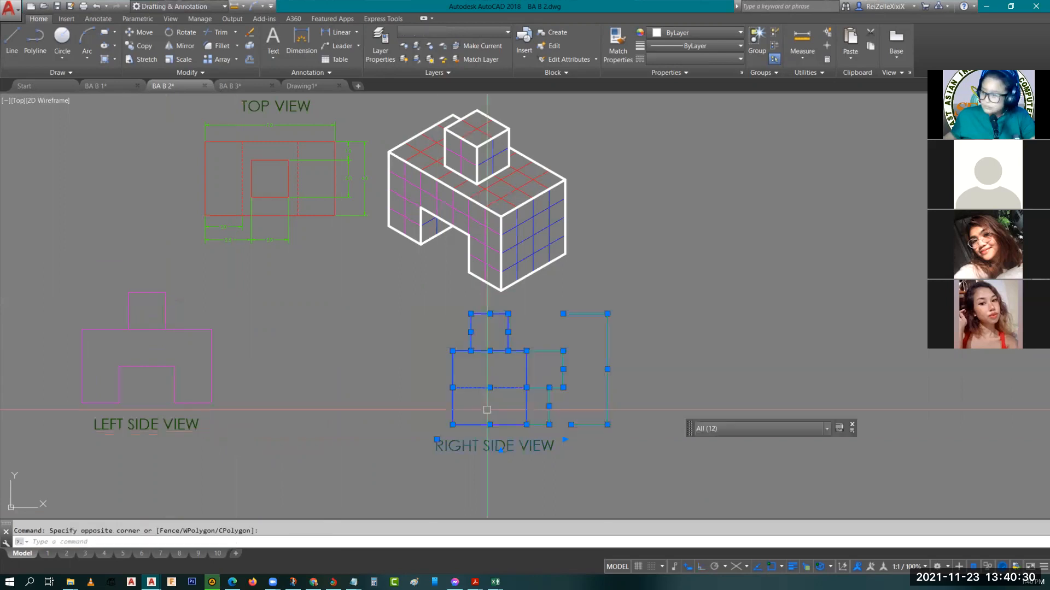
pyautogui.write('m')
pyautogui.press('Return')
pyautogui.click(433, 415)
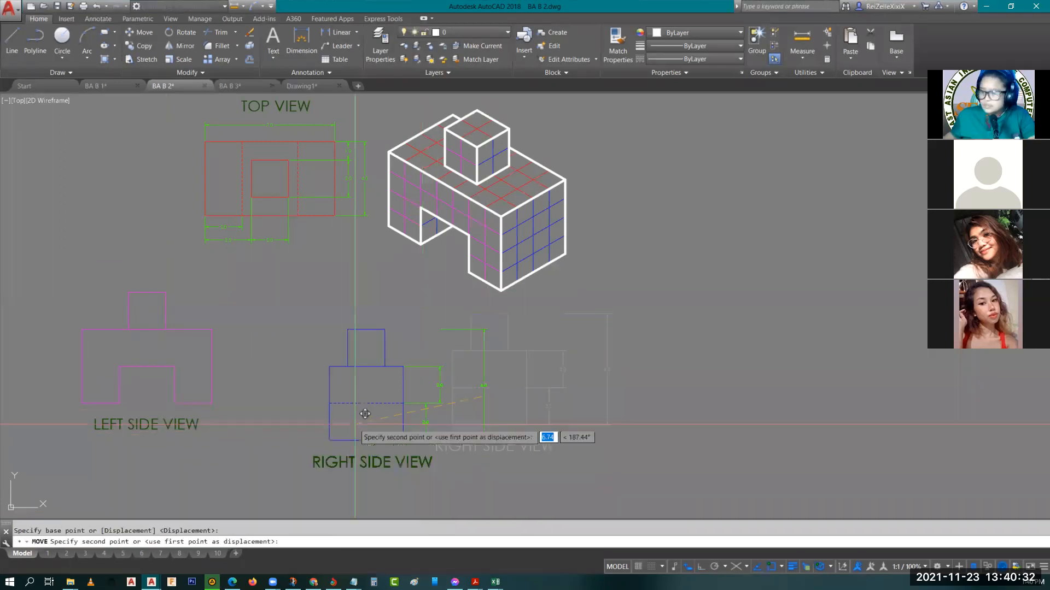
pyautogui.click(349, 432)
pyautogui.press('Escape')
# Copy the top view's overall width dimension onto the upper edge of the misaligned left side view
pyautogui.moveTo(531, 416); pyautogui.dragTo(467, 347, button='middle')
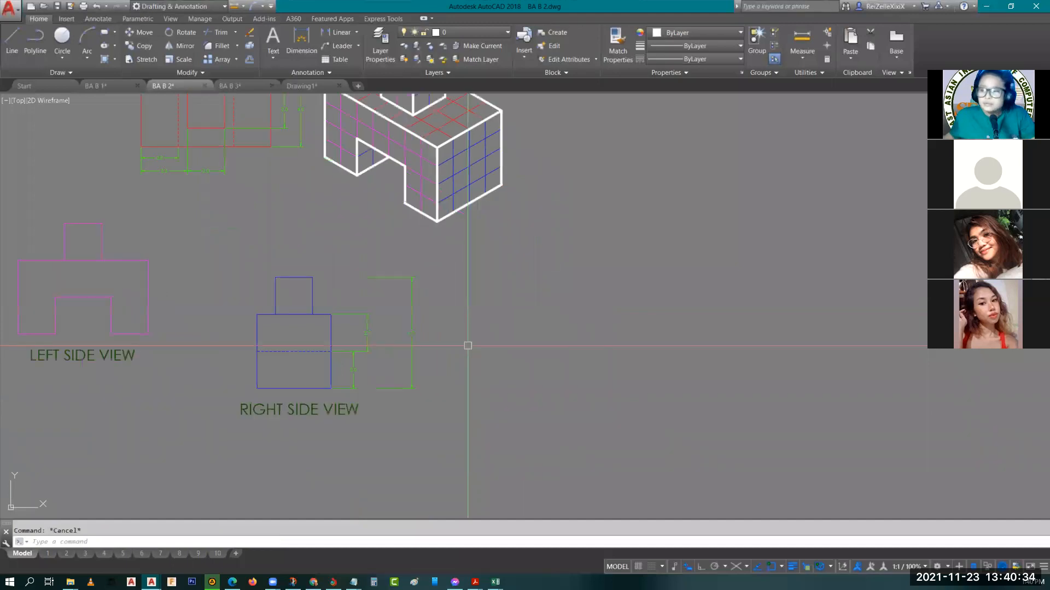
pyautogui.scroll(-2, 468, 315)
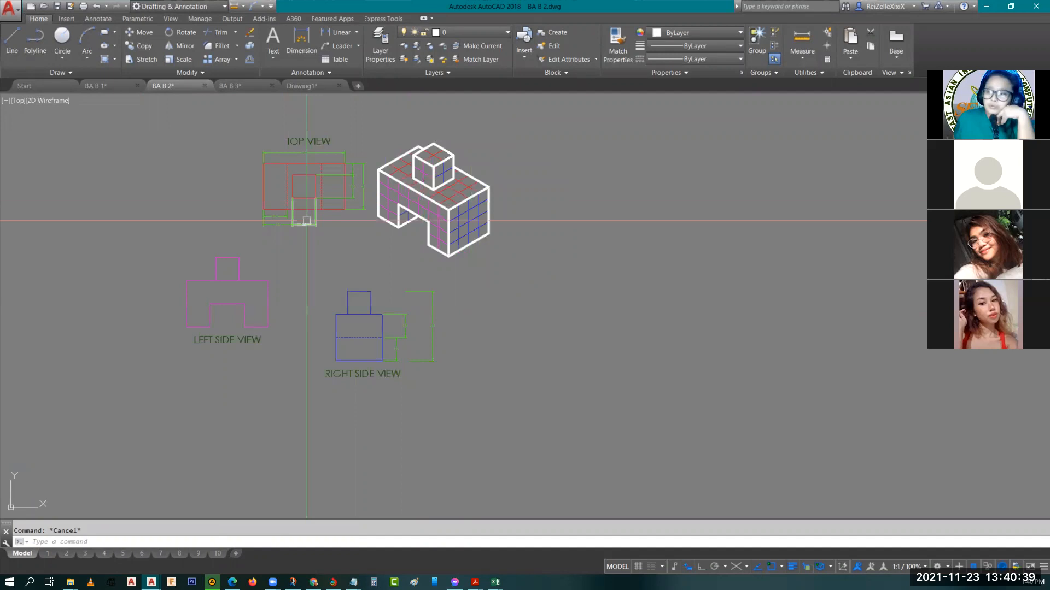
pyautogui.scroll(2, 331, 222)
pyautogui.moveTo(332, 221); pyautogui.dragTo(325, 252, button='middle')
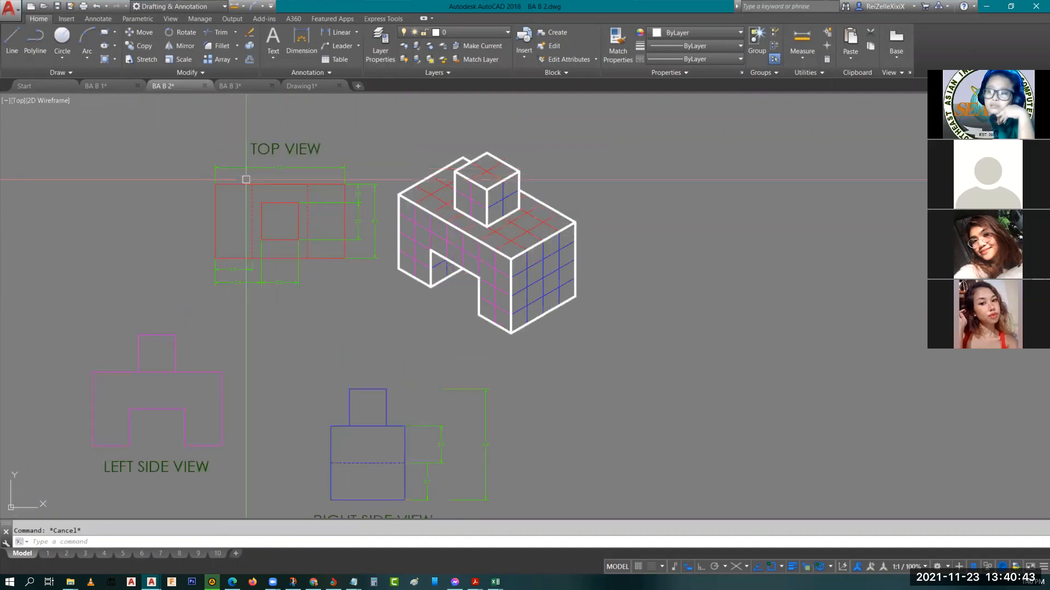
pyautogui.scroll(2, 246, 176)
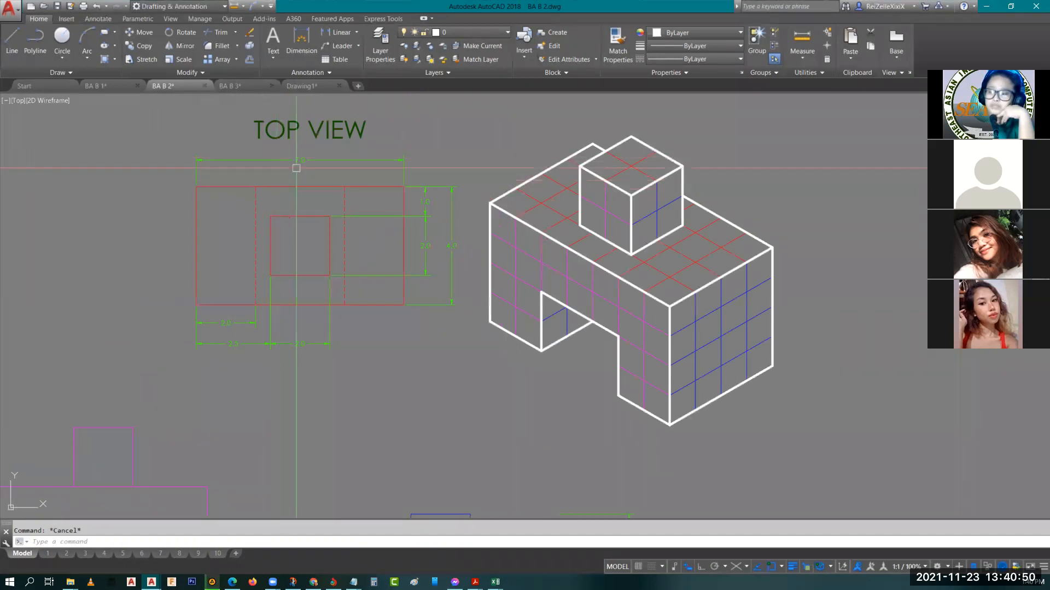
pyautogui.moveTo(79, 502); pyautogui.dragTo(211, 398, button='middle')
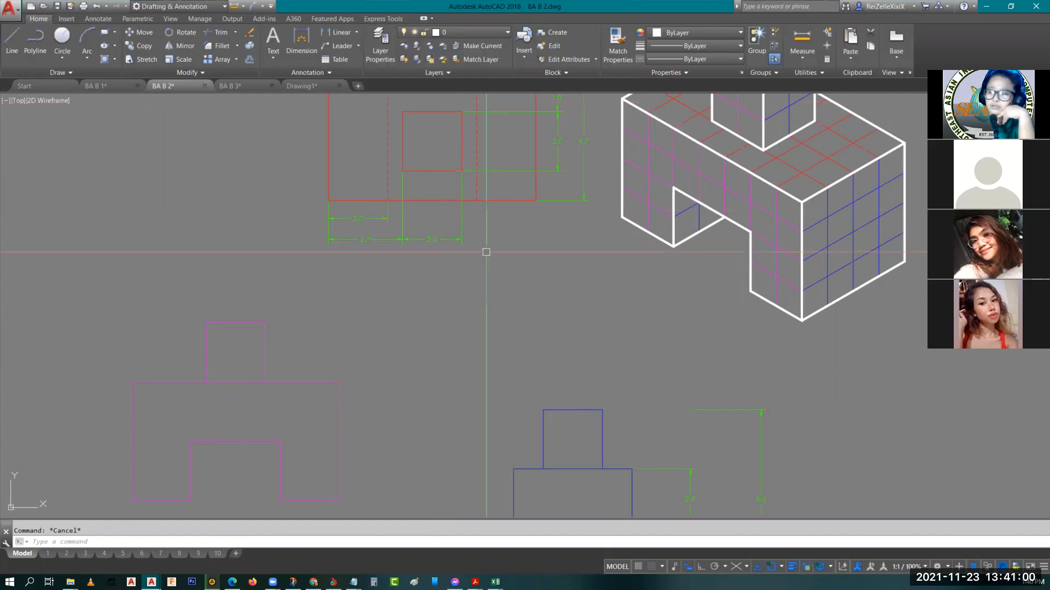
pyautogui.moveTo(484, 250); pyautogui.dragTo(460, 407, button='middle')
pyautogui.click(447, 221)
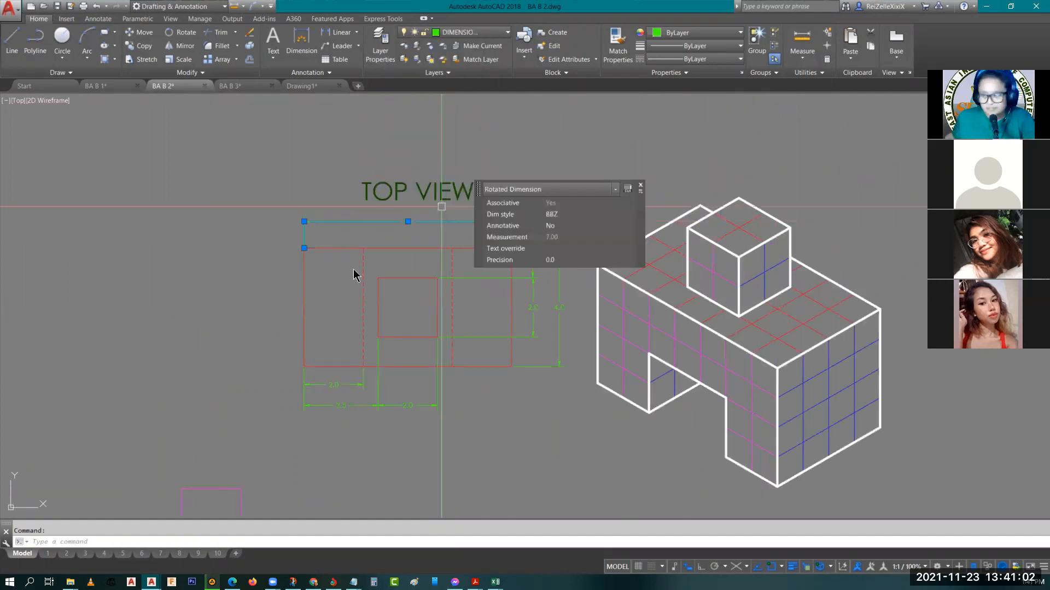
pyautogui.write('co')
pyautogui.press('Return')
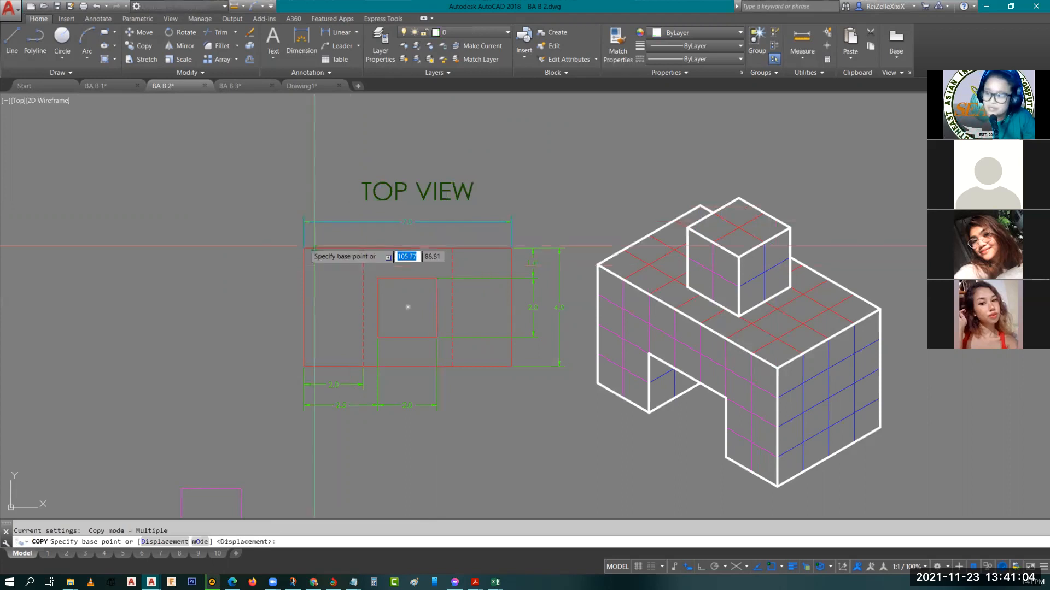
pyautogui.click(304, 248)
pyautogui.moveTo(172, 456); pyautogui.dragTo(294, 305, button='middle')
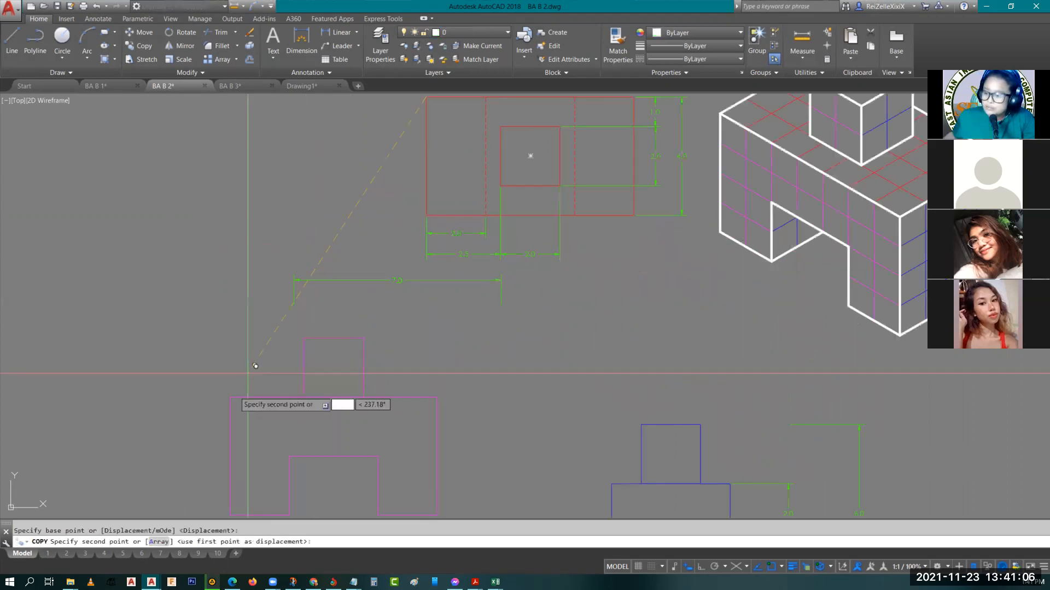
pyautogui.click(236, 390)
# Raise the left side view's overall width dimension line above its small upper block
pyautogui.click(334, 370)
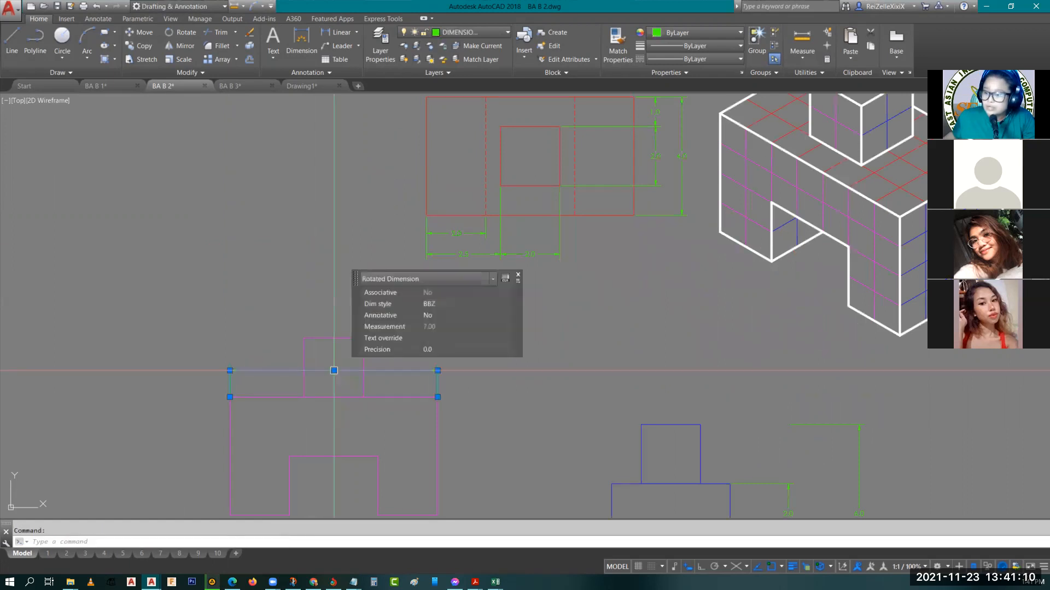
pyautogui.click(334, 371)
pyautogui.click(352, 304)
pyautogui.press('Escape')
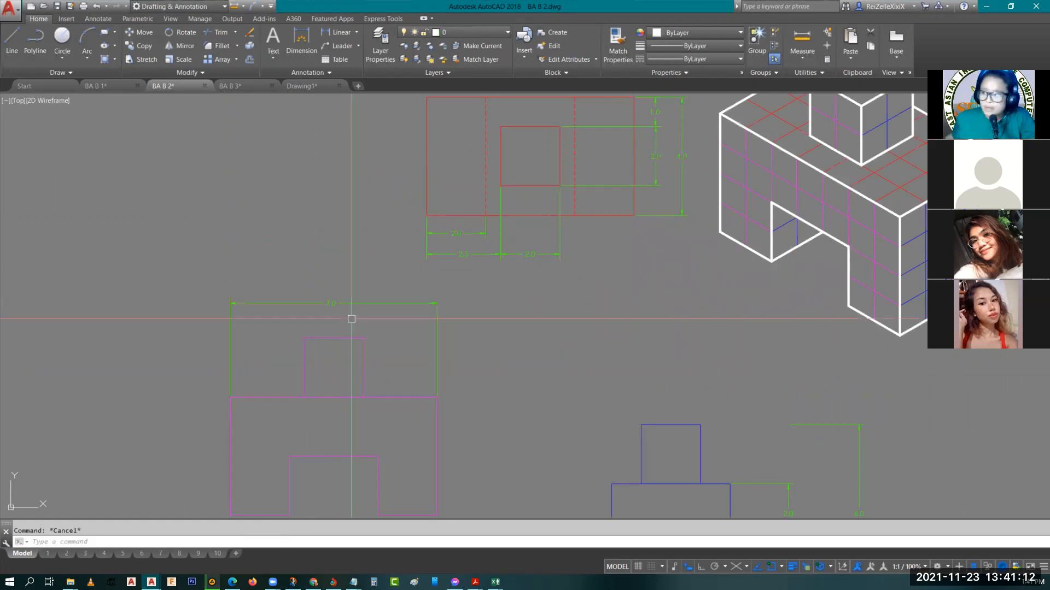
# Compare the overall width dimension of the misaligned left side view with the same dimension on the top view
pyautogui.moveTo(528, 289)
pyautogui.mouseDown(button='middle')
pyautogui.moveTo(506, 398)
pyautogui.moveTo(492, 244)
pyautogui.mouseUp(button='middle')
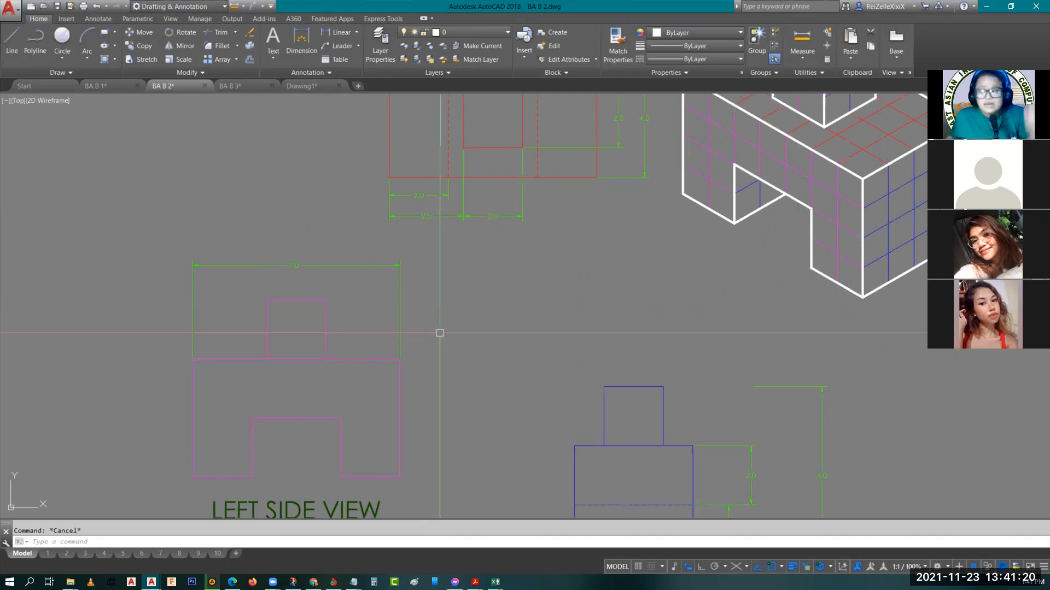
pyautogui.moveTo(326, 246); pyautogui.dragTo(183, 328, button='middle')
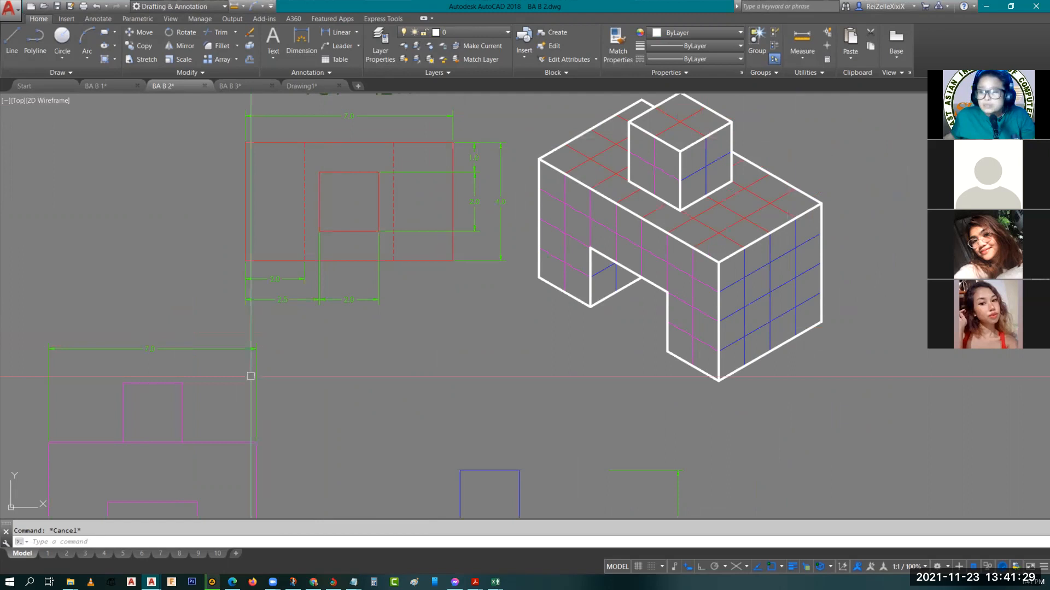
pyautogui.moveTo(161, 355); pyautogui.dragTo(201, 265, button='middle')
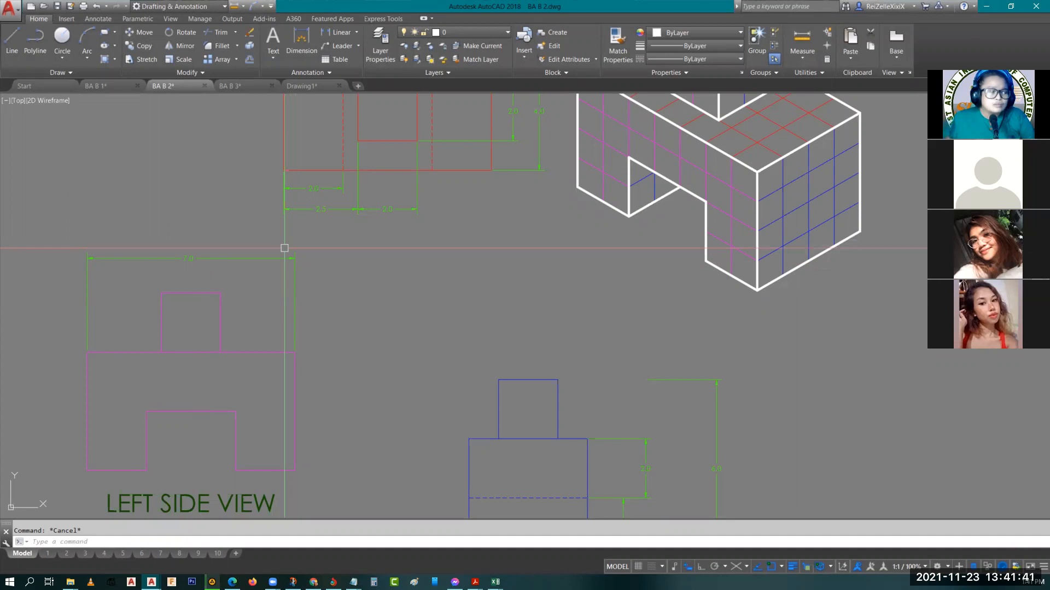
pyautogui.moveTo(346, 310); pyautogui.dragTo(276, 359, button='middle')
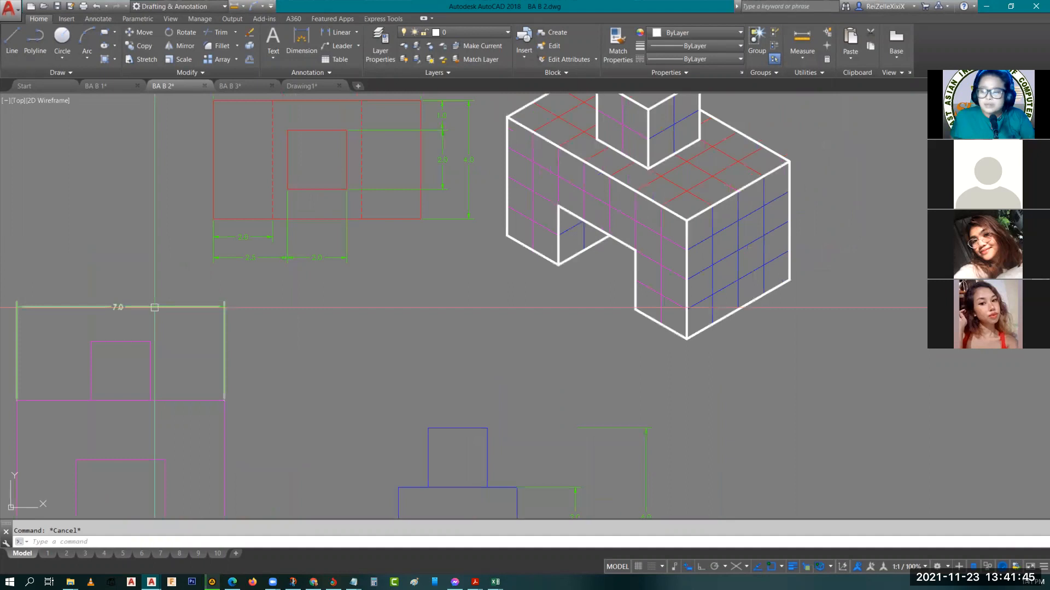
pyautogui.click(153, 306)
pyautogui.press('Escape')
# Examine the projection lines between the top and left side views in the original aligned example, and open layout page 2
pyautogui.scroll(-10, 365, 426)
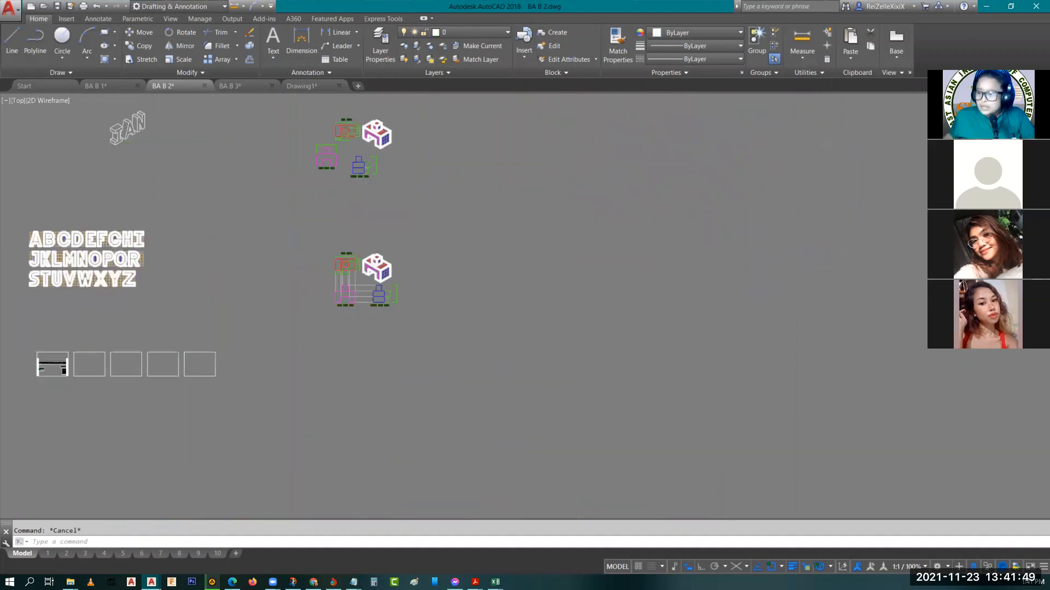
pyautogui.scroll(9, 357, 265)
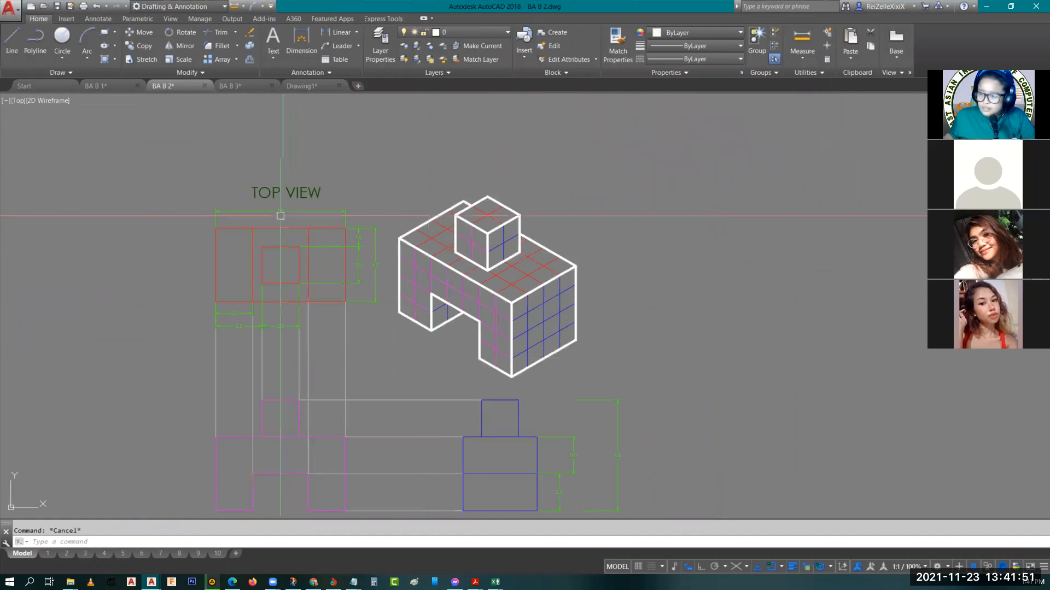
pyautogui.moveTo(281, 215); pyautogui.dragTo(244, 168, button='middle')
pyautogui.click(179, 301)
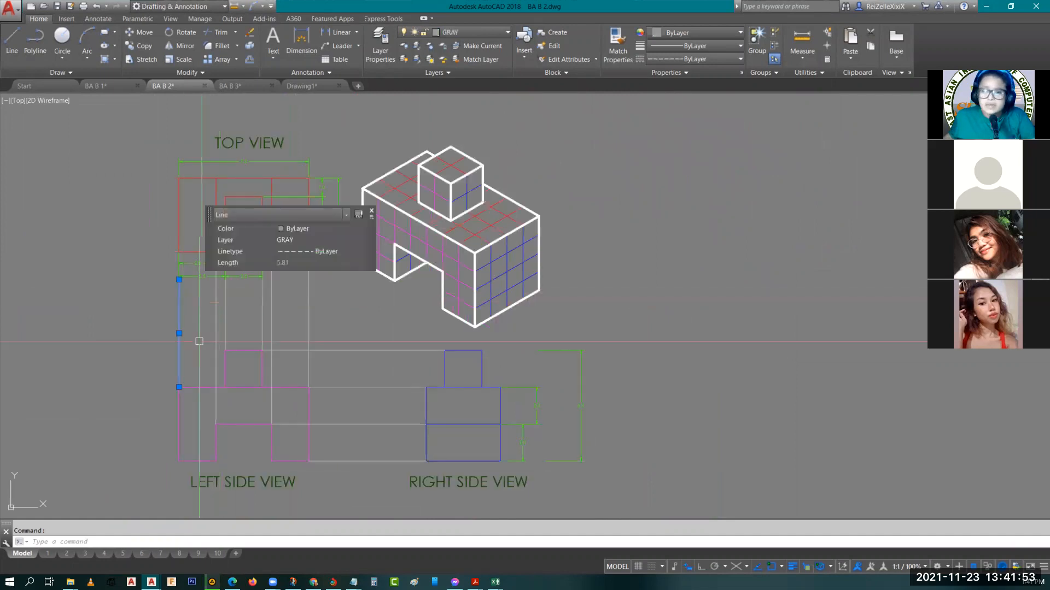
pyautogui.press('Escape')
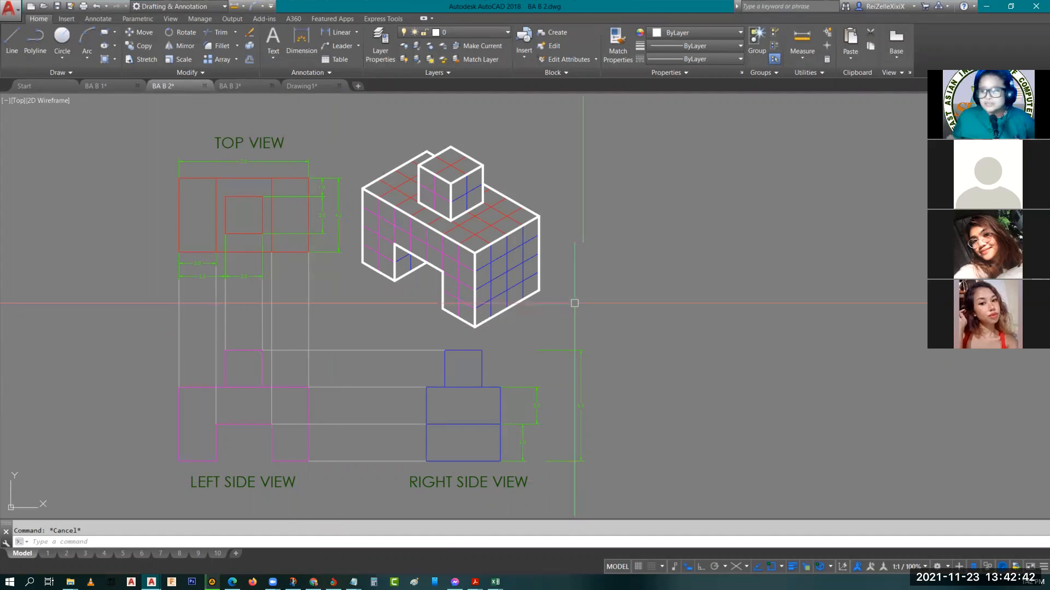
pyautogui.click(67, 553)
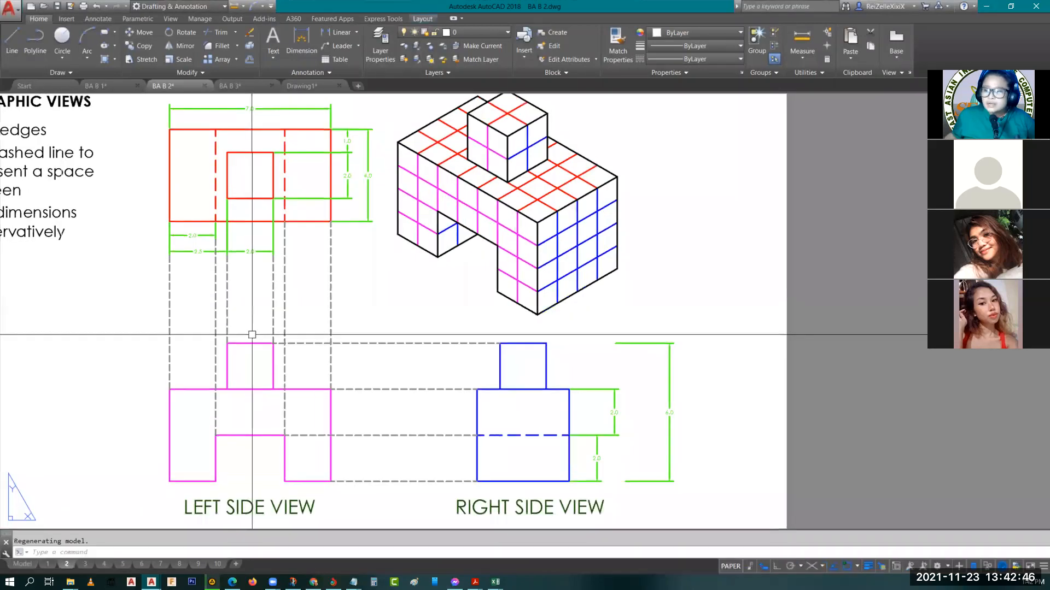
# Review the aligned orthographic views on layout page 2, and open page 3 to read the activity sheet instructions
pyautogui.scroll(-3, 252, 335)
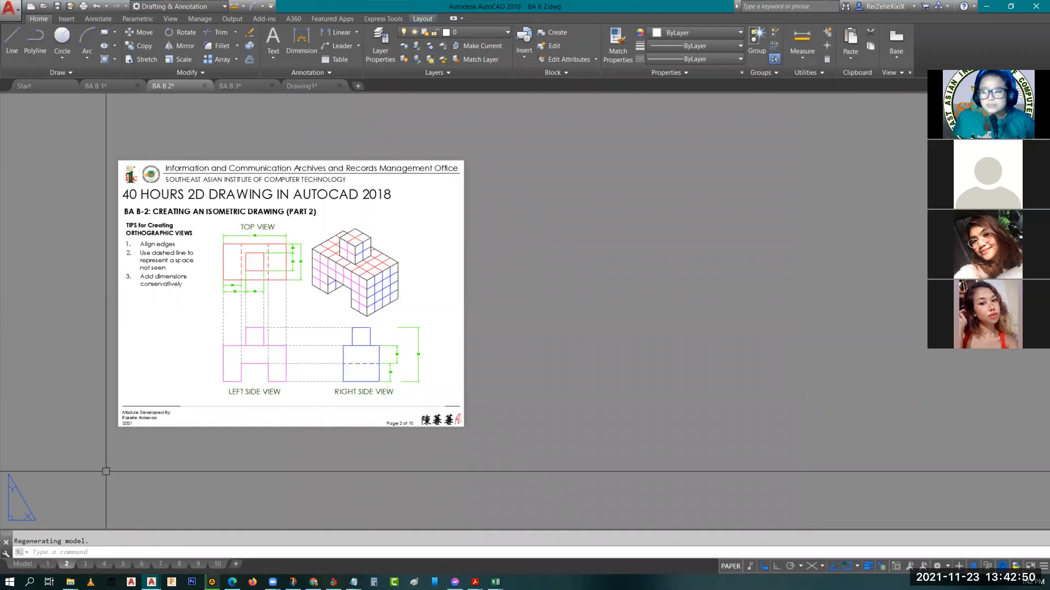
pyautogui.scroll(4, 222, 334)
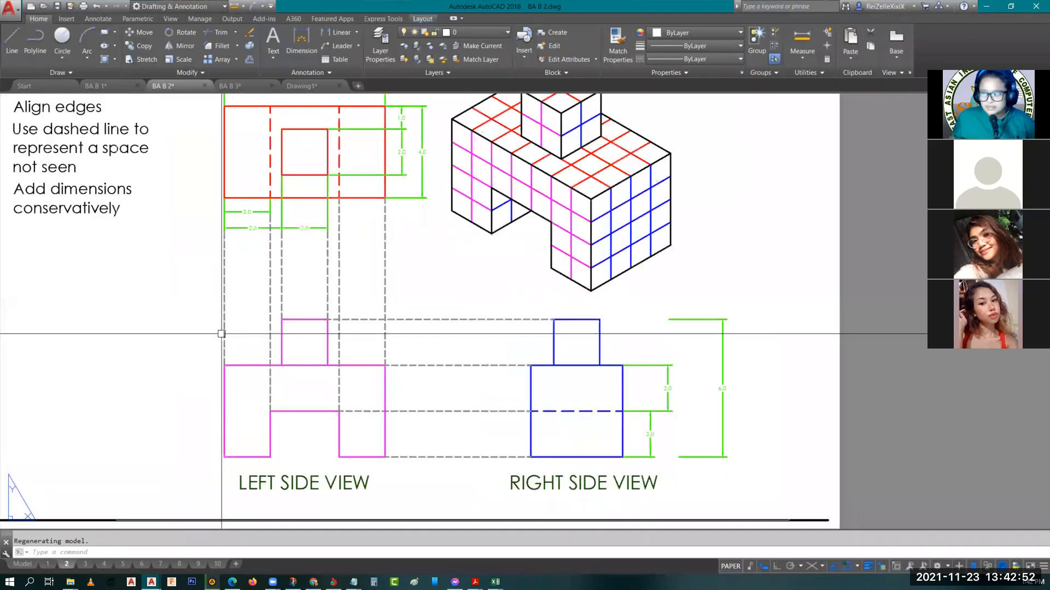
pyautogui.click(85, 566)
pyautogui.scroll(-5, 308, 353)
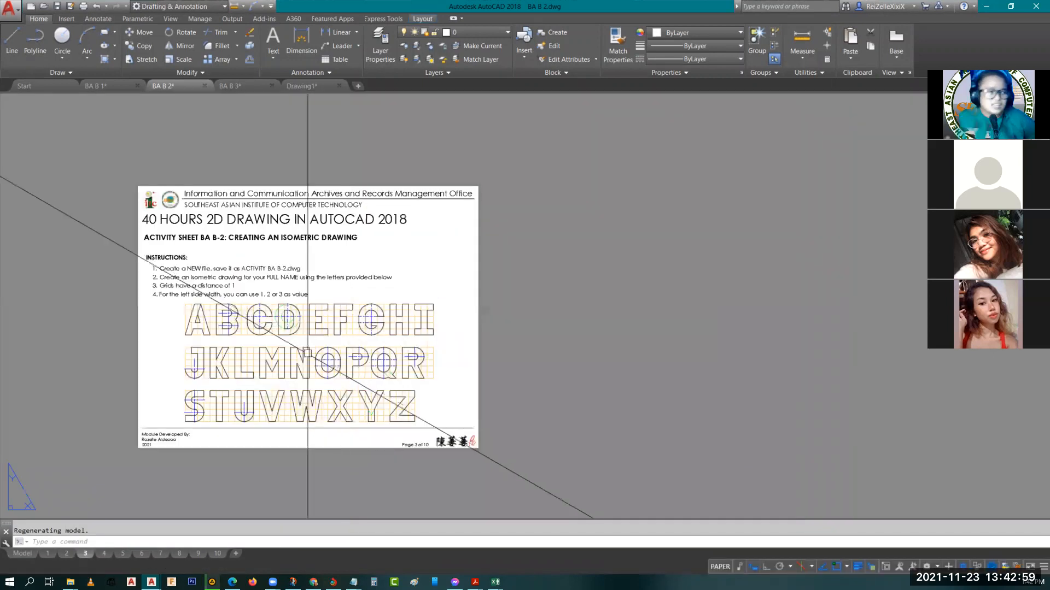
pyautogui.scroll(2, 254, 365)
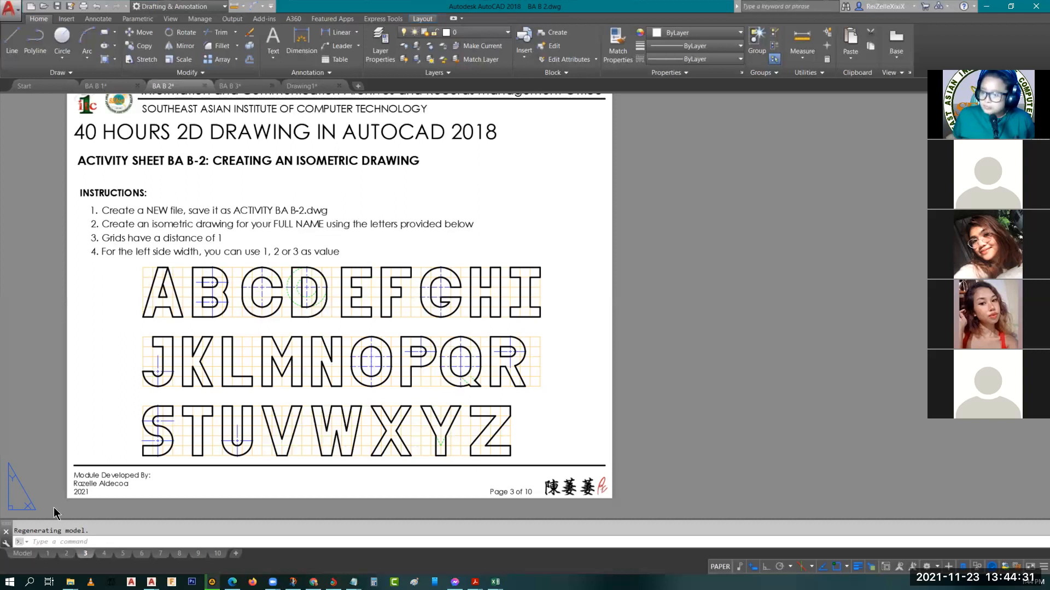
# Open layout page 4 and view the sample output of the isometric name activity
pyautogui.click(104, 554)
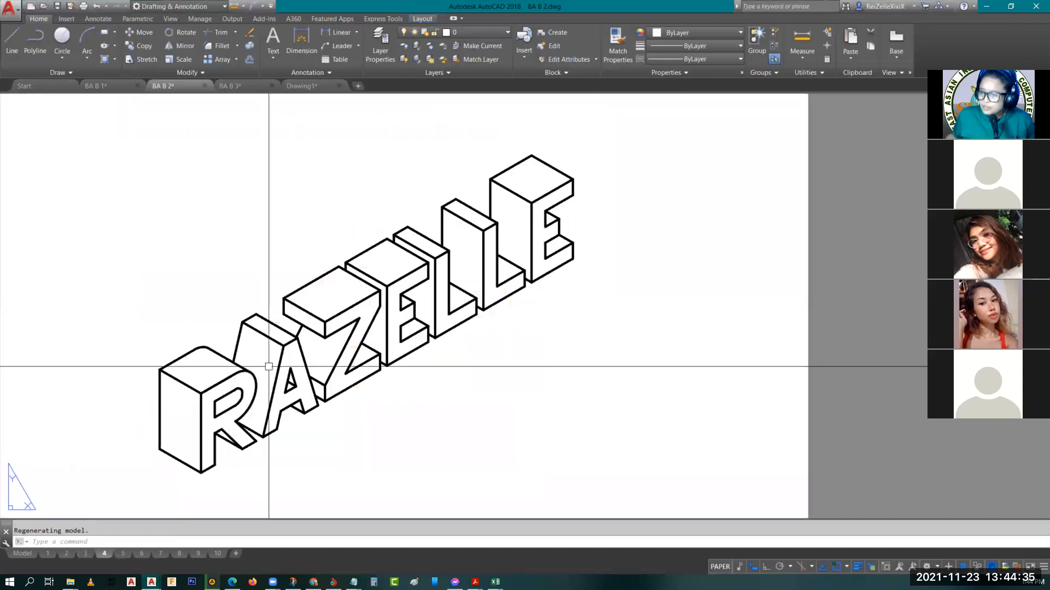
pyautogui.scroll(-5, 269, 367)
pyautogui.scroll(2, 266, 340)
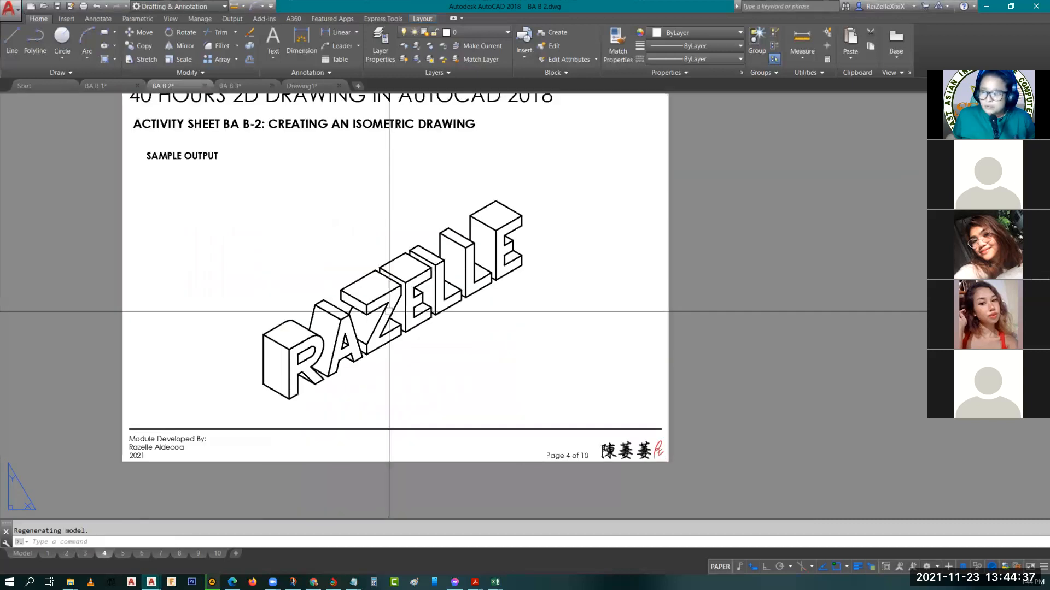
pyautogui.scroll(2, 360, 320)
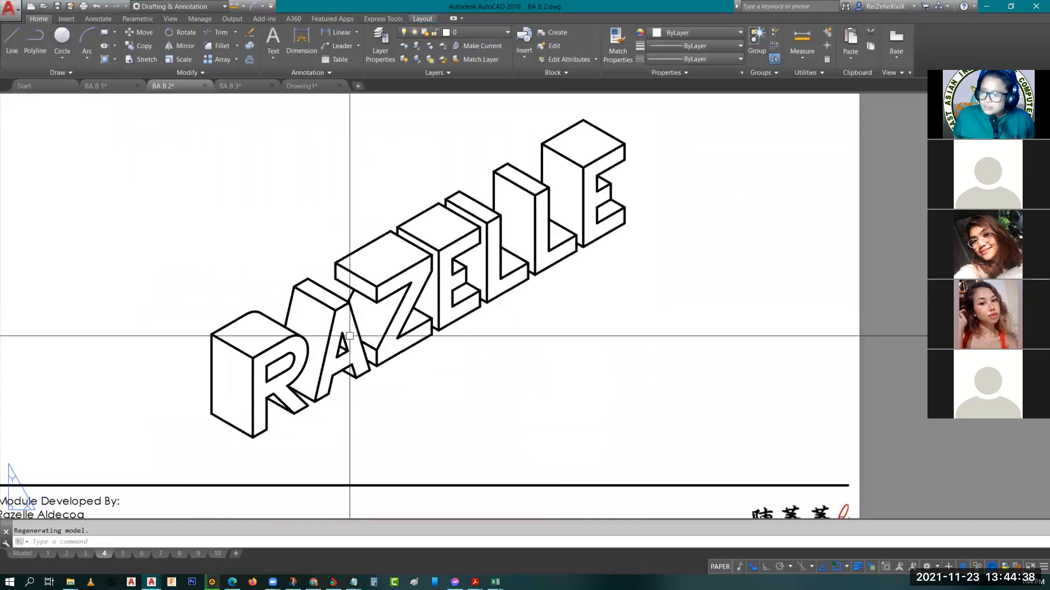
# Return to layout page 3 and examine how the letters Q and R are constructed on the grid with centerlines
pyautogui.click(85, 554)
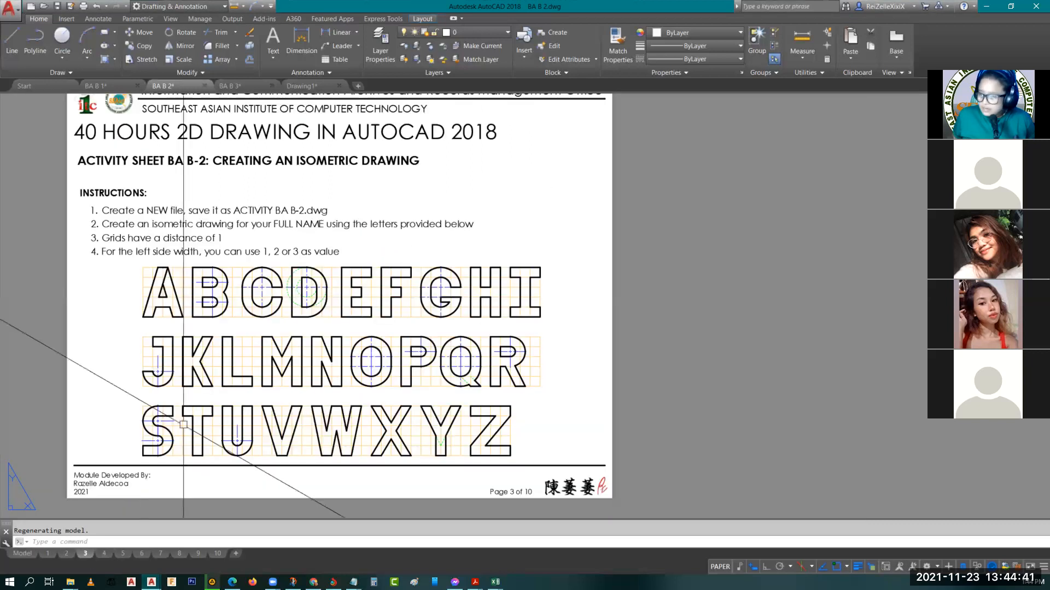
pyautogui.scroll(4, 553, 345)
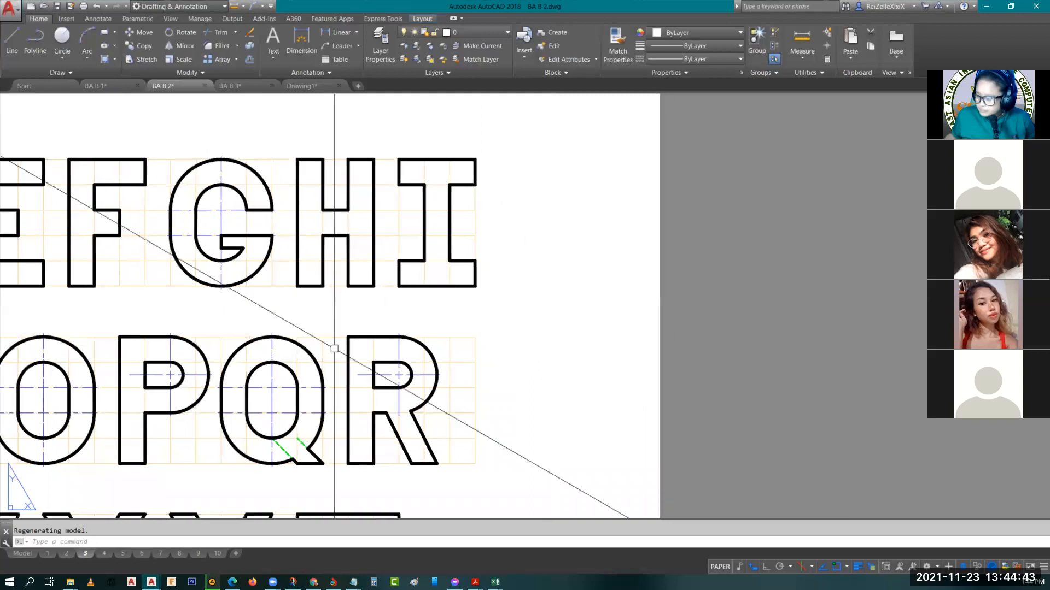
pyautogui.moveTo(333, 349); pyautogui.dragTo(234, 241, button='middle')
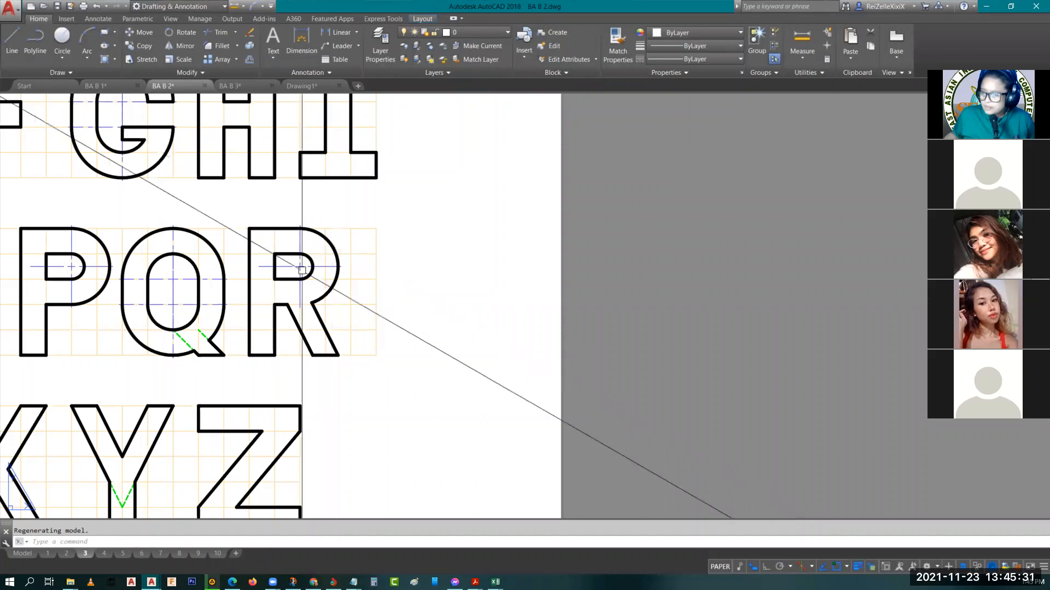
pyautogui.scroll(3, 302, 270)
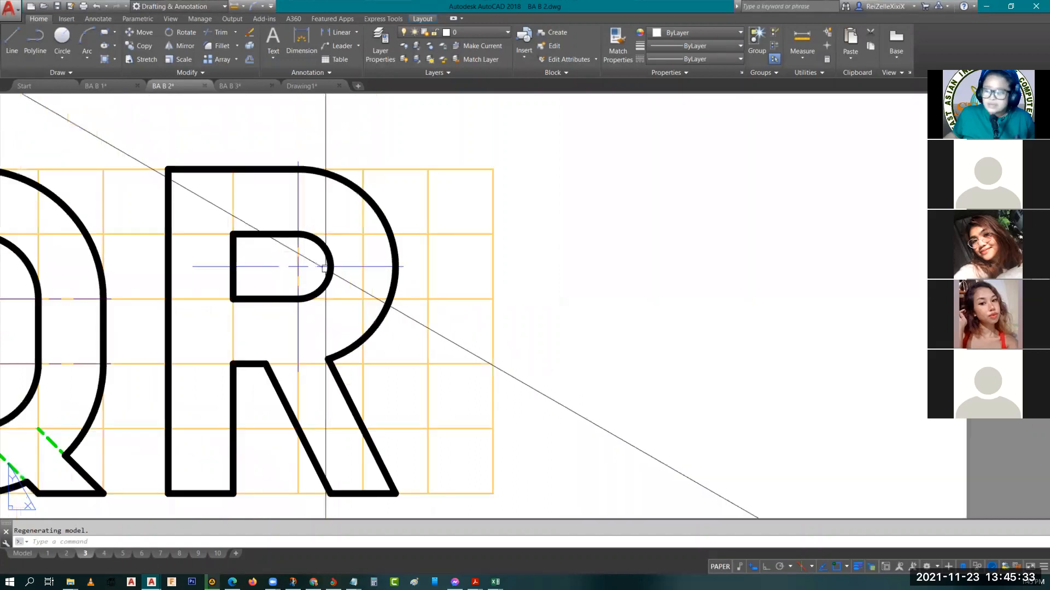
pyautogui.scroll(-4, 324, 268)
pyautogui.scroll(2, 300, 268)
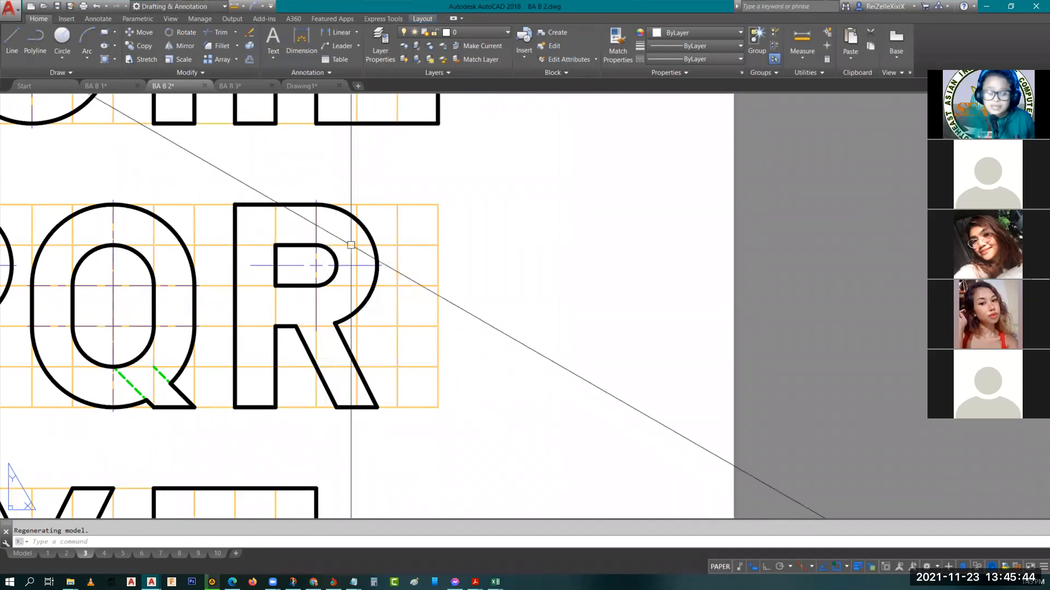
pyautogui.scroll(-2, 325, 244)
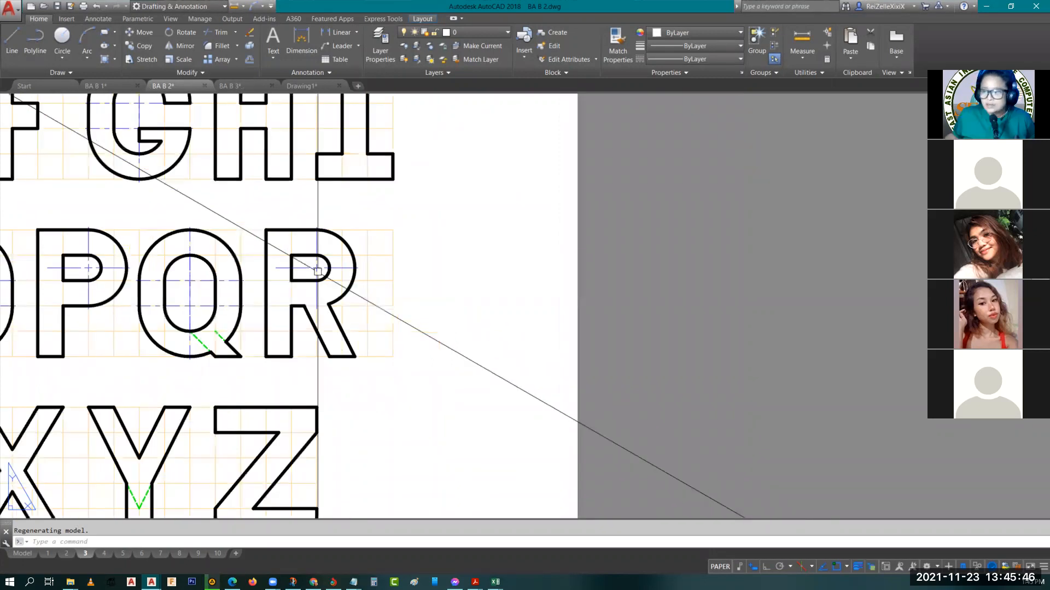
pyautogui.scroll(-1, 276, 323)
pyautogui.scroll(2, 276, 322)
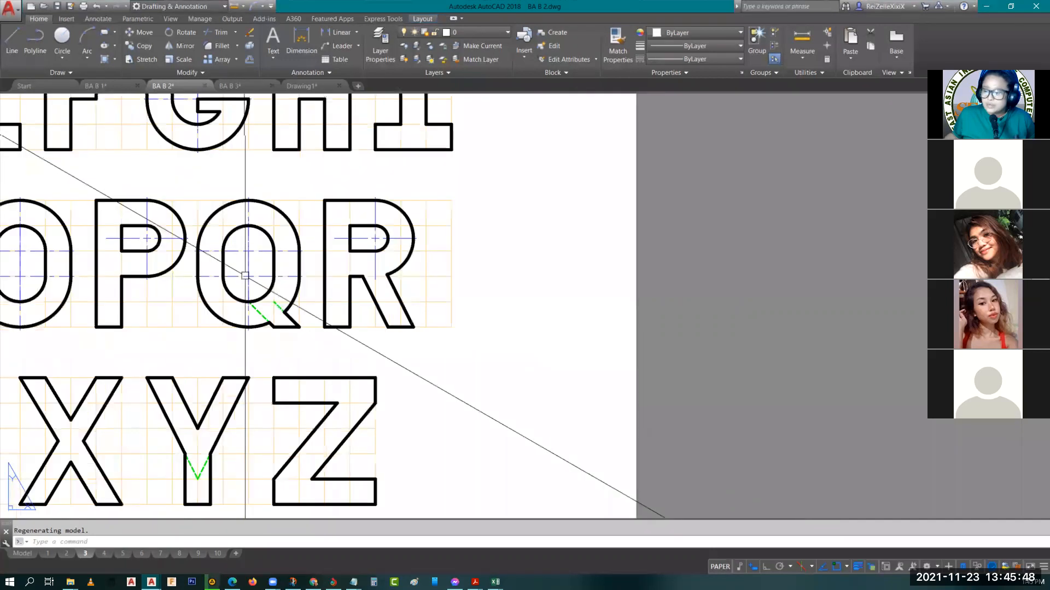
pyautogui.scroll(-2, 252, 304)
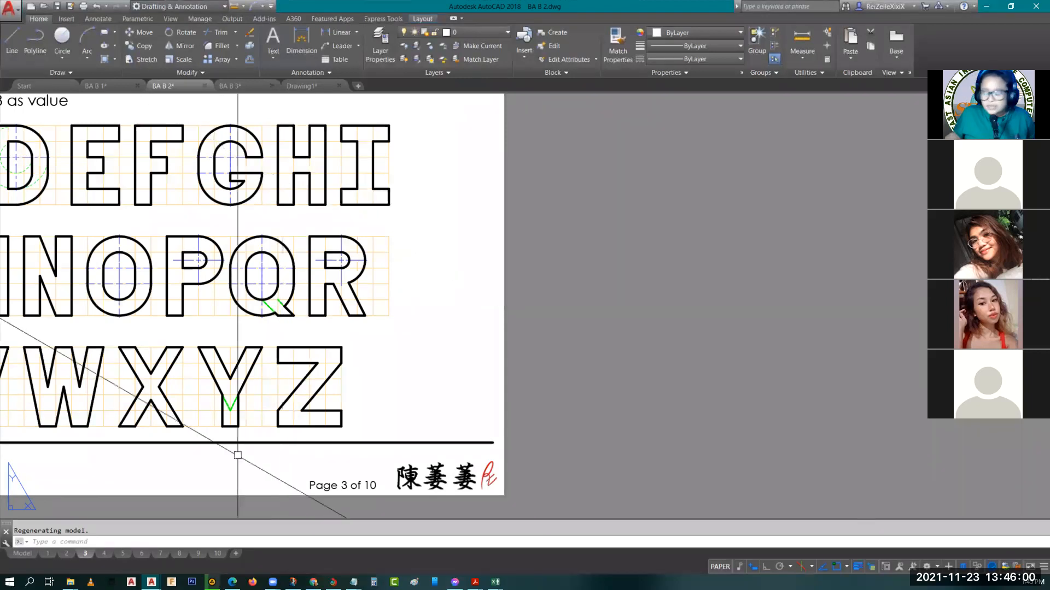
# Reopen layout page 4 and examine the full sample sheet with its isometric name lettering
pyautogui.click(104, 553)
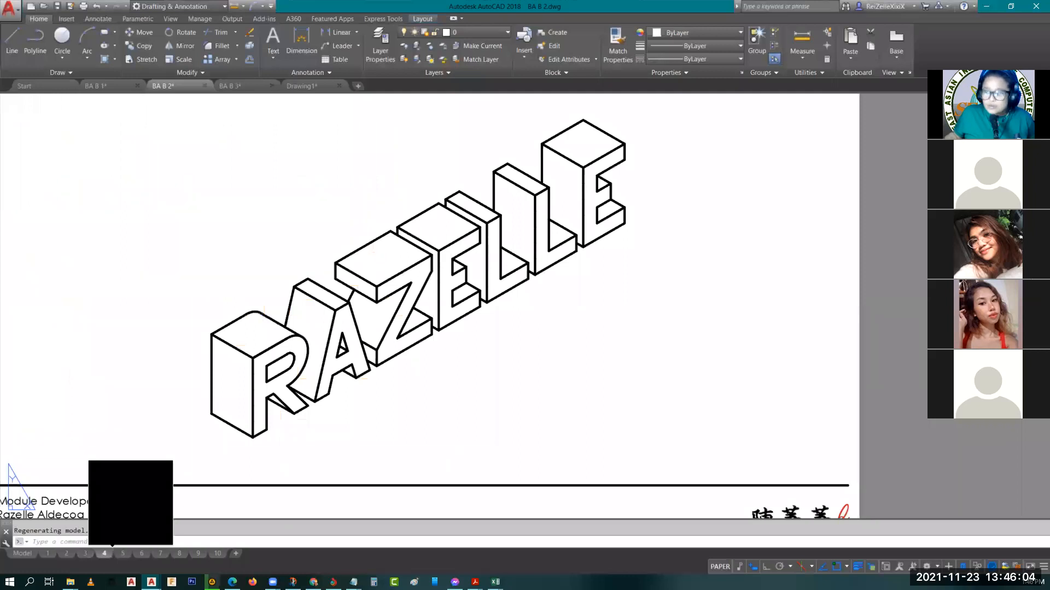
pyautogui.doubleClick(320, 265)
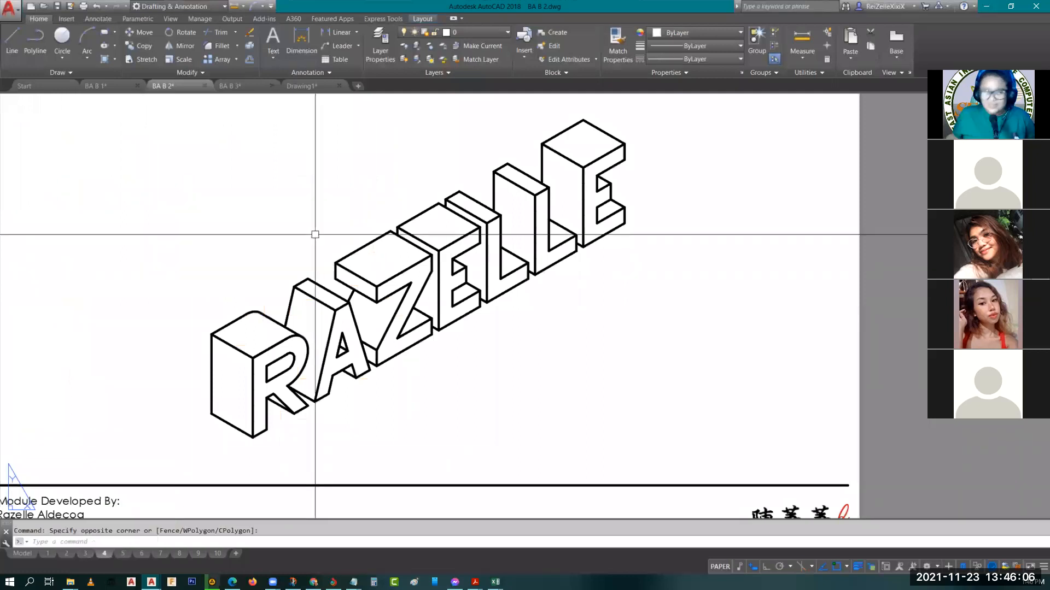
pyautogui.scroll(-4, 346, 377)
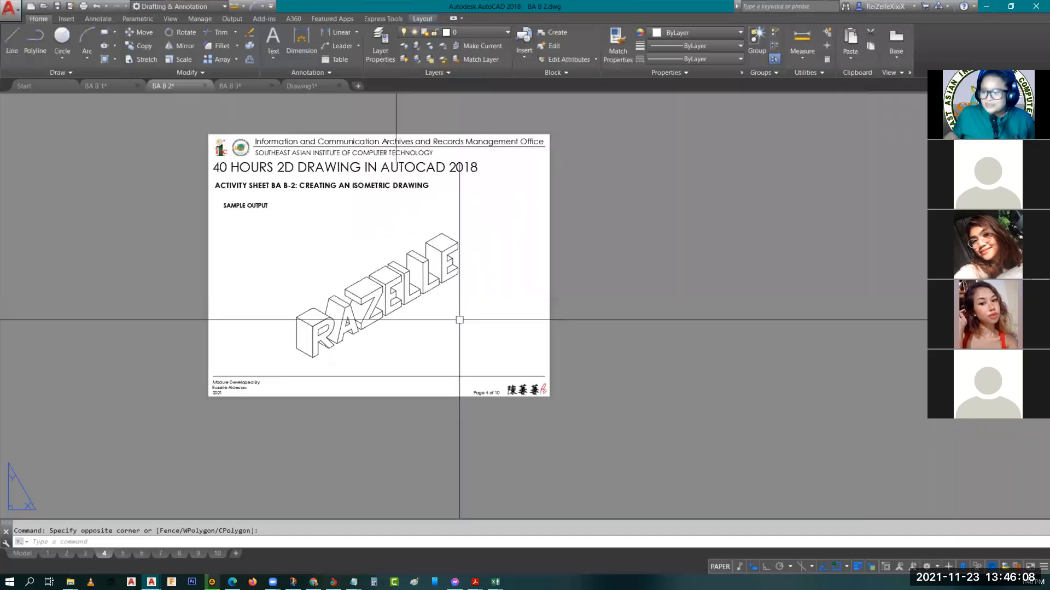
pyautogui.scroll(4, 459, 320)
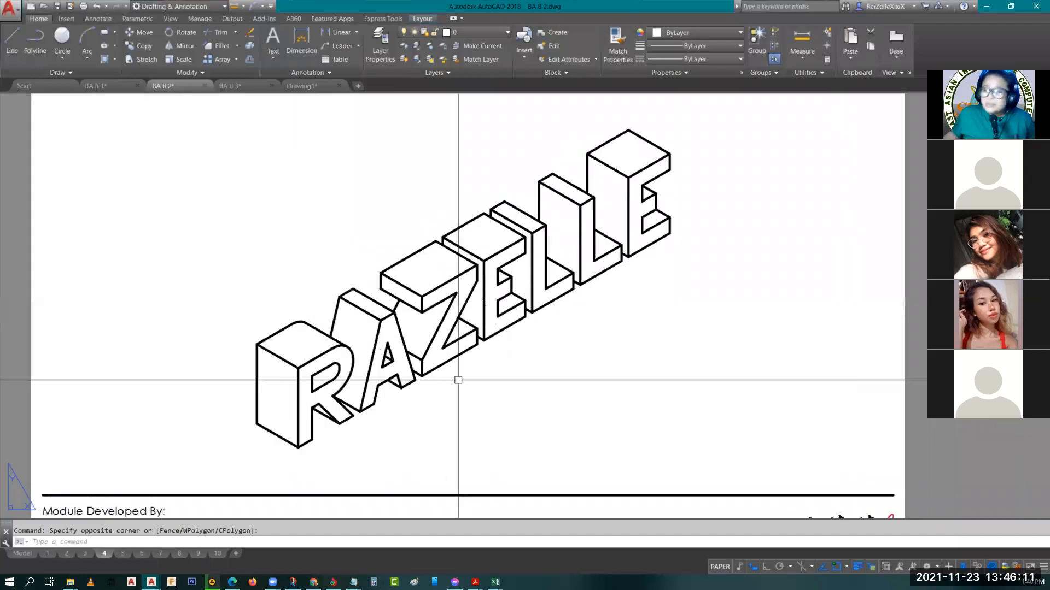
pyautogui.scroll(-2, 458, 380)
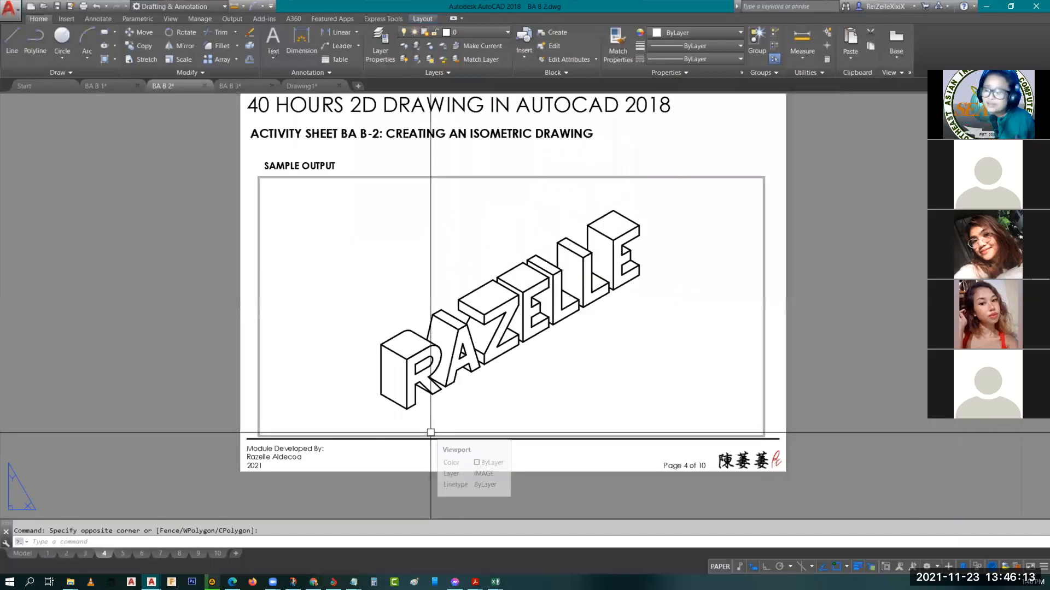
pyautogui.moveTo(527, 403); pyautogui.dragTo(473, 359, button='middle')
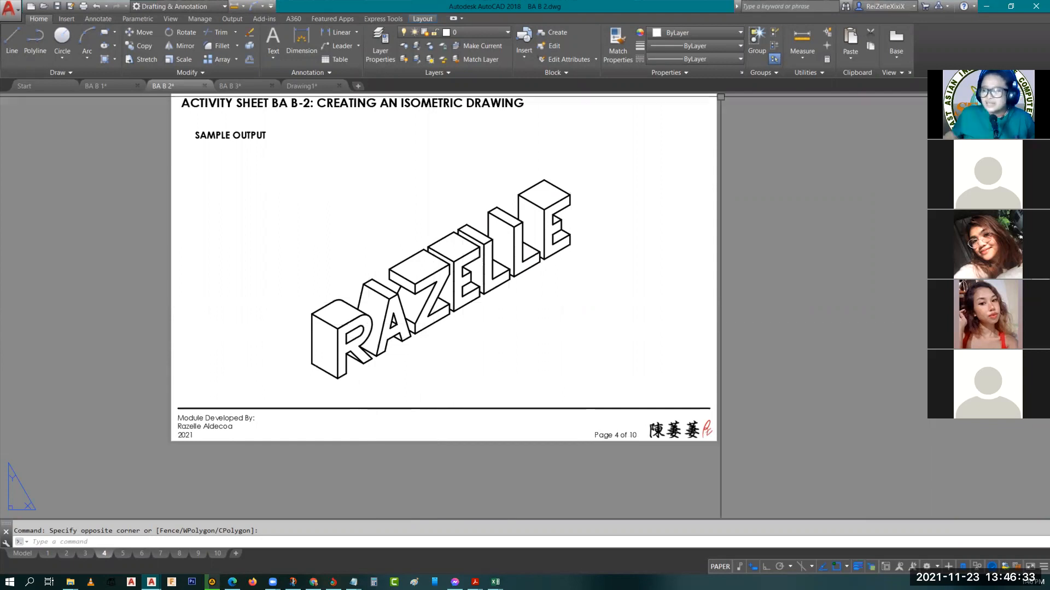
pyautogui.scroll(-2, 566, 331)
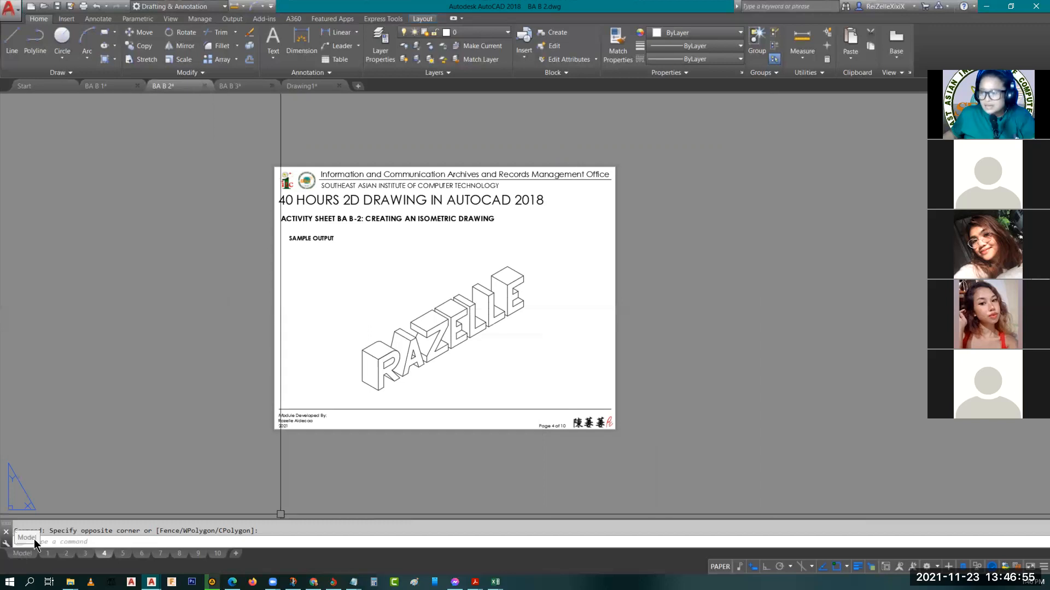
# Activate the viewport on page 4 and check the length of the letter R's upper left-face edge
pyautogui.scroll(4, 385, 352)
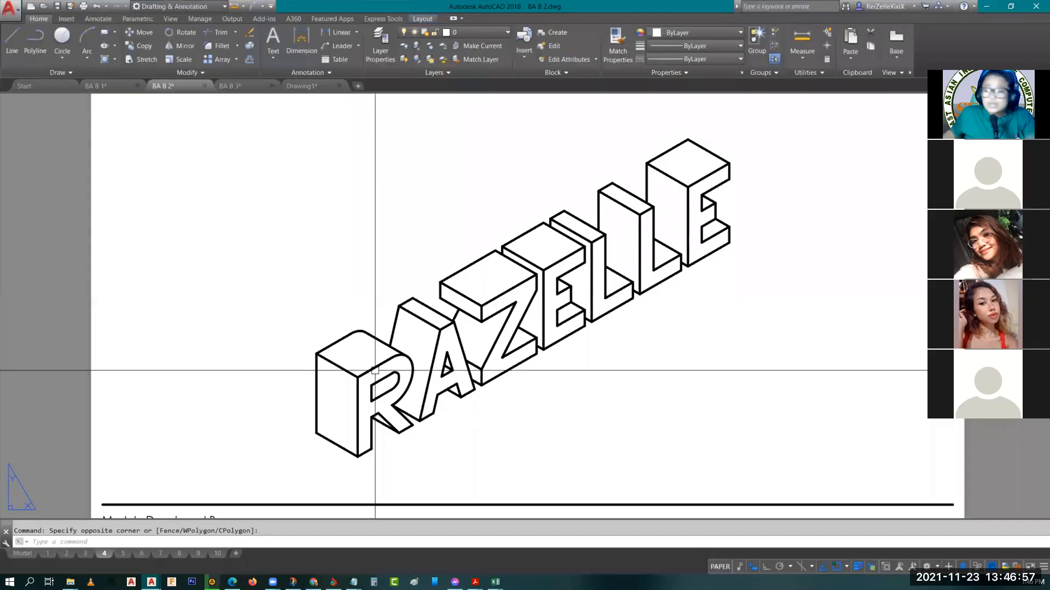
pyautogui.moveTo(375, 371); pyautogui.dragTo(358, 313, button='middle')
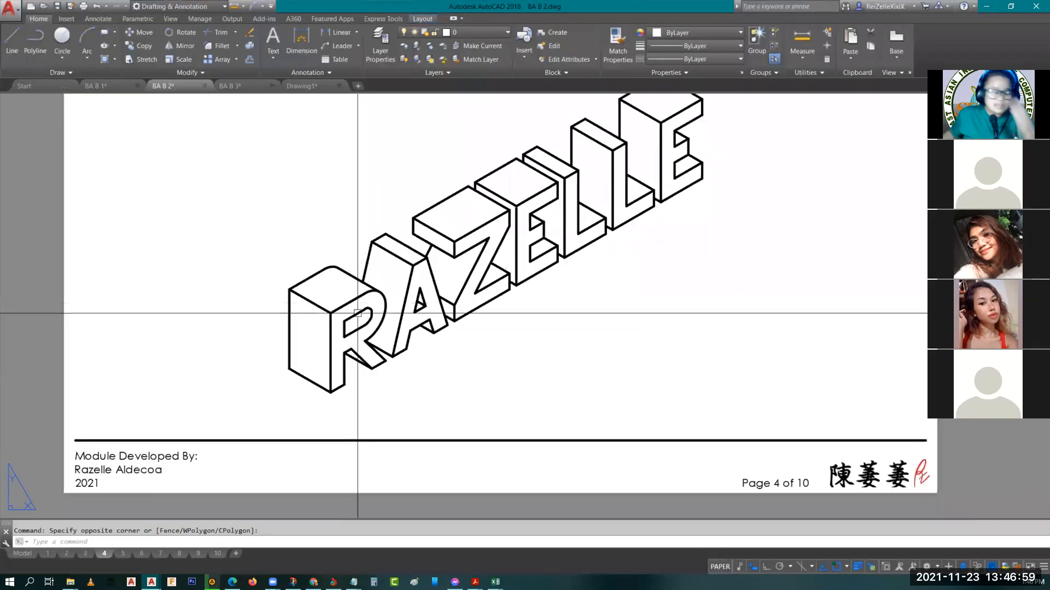
pyautogui.click(313, 308)
pyautogui.doubleClick(308, 309)
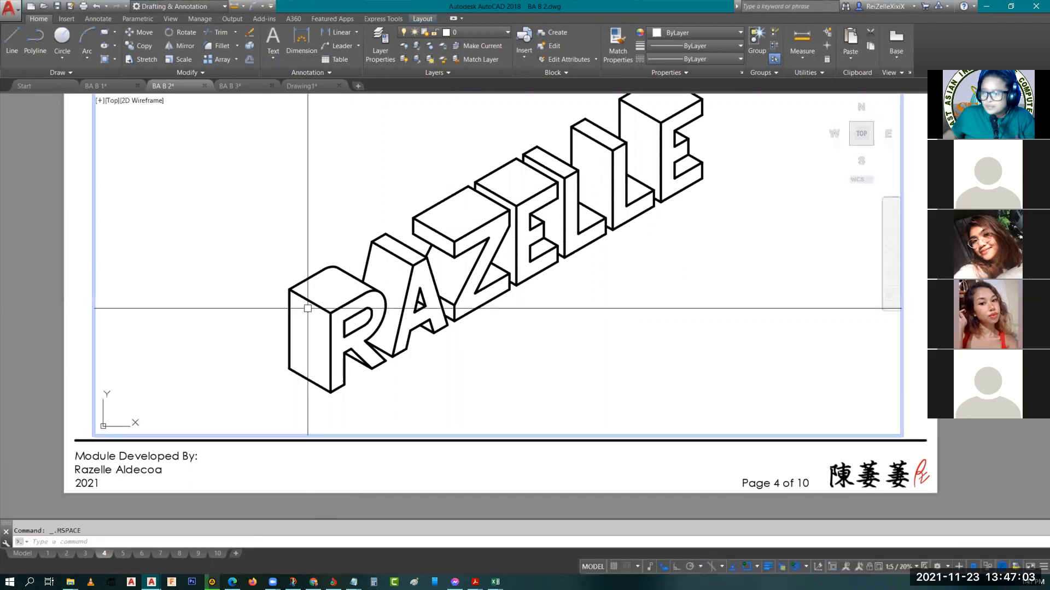
pyautogui.click(309, 300)
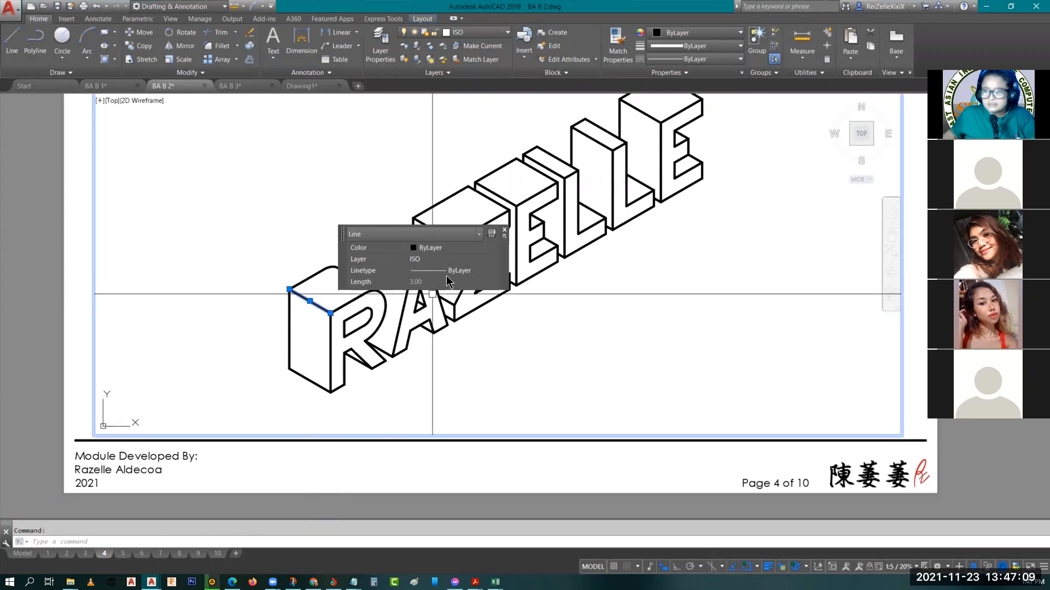
pyautogui.press('Escape')
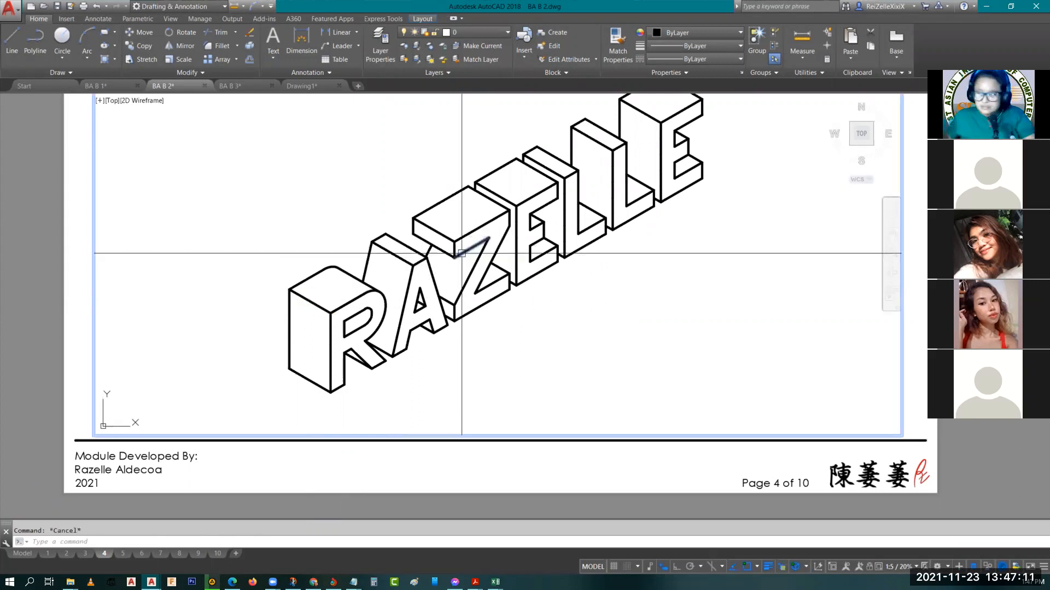
pyautogui.moveTo(623, 196)
pyautogui.mouseDown(button='middle')
pyautogui.moveTo(613, 249)
pyautogui.moveTo(597, 189)
pyautogui.mouseUp(button='middle')
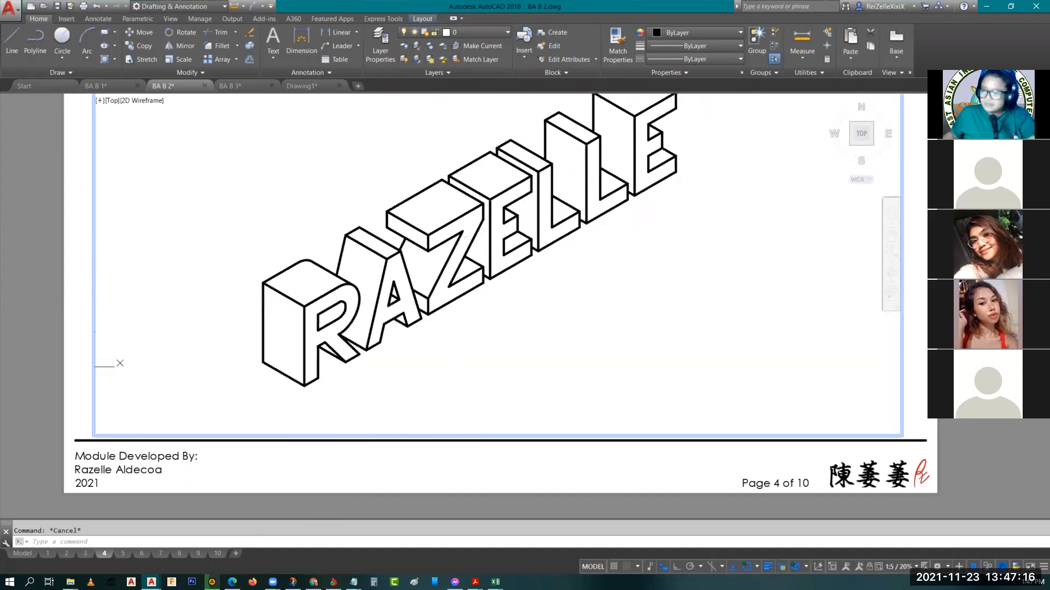
pyautogui.hotkey('ctrl', 'z')
pyautogui.press('Escape')
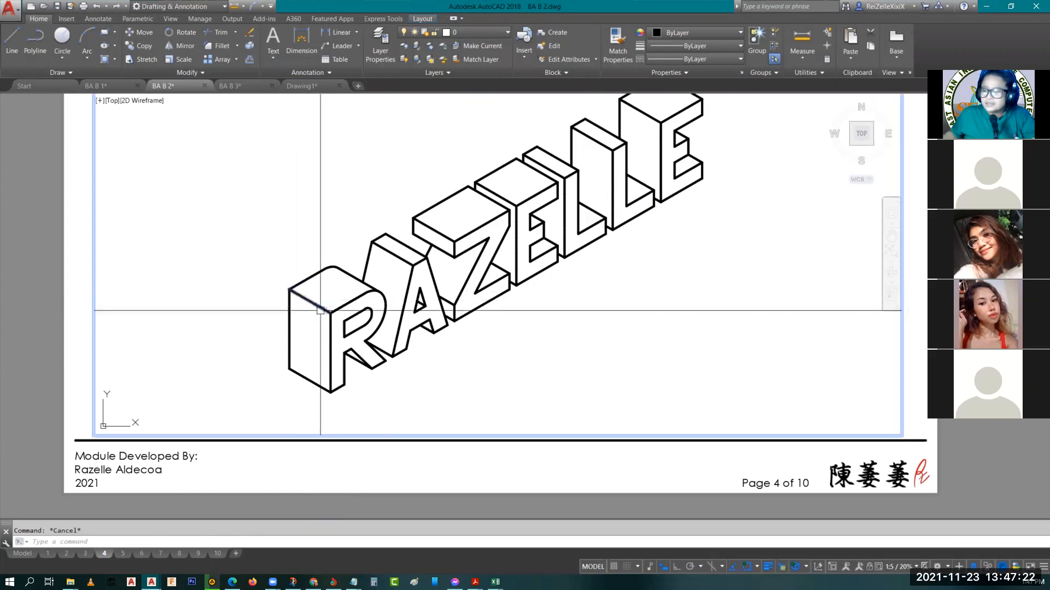
# Return to paper space on page 4 and examine the depths of the remaining letters in the sample name
pyautogui.doubleClick(56, 355)
pyautogui.press('Escape')
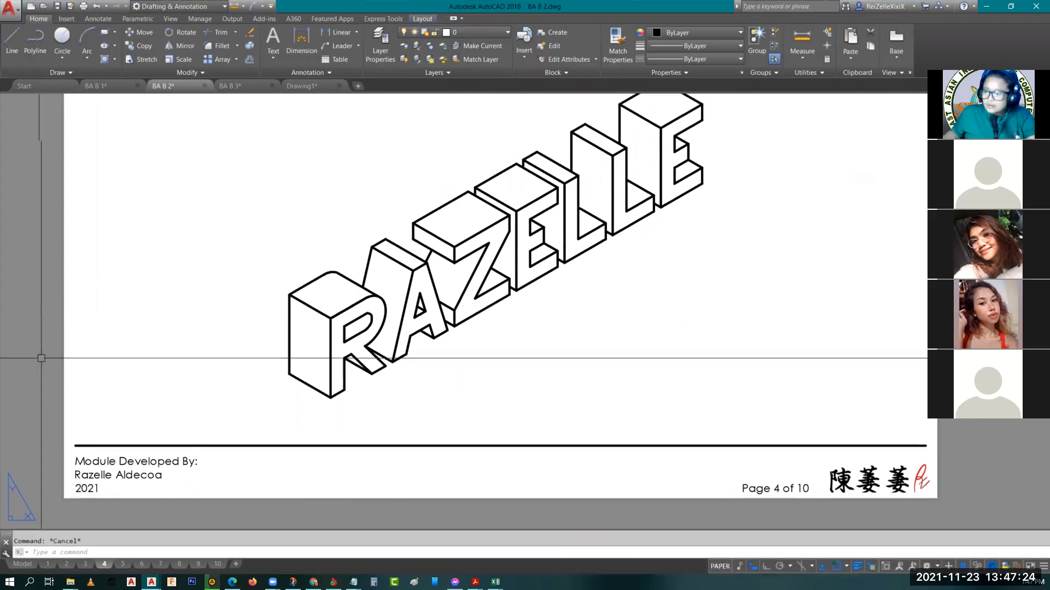
pyautogui.scroll(-4, 264, 284)
pyautogui.scroll(4, 263, 298)
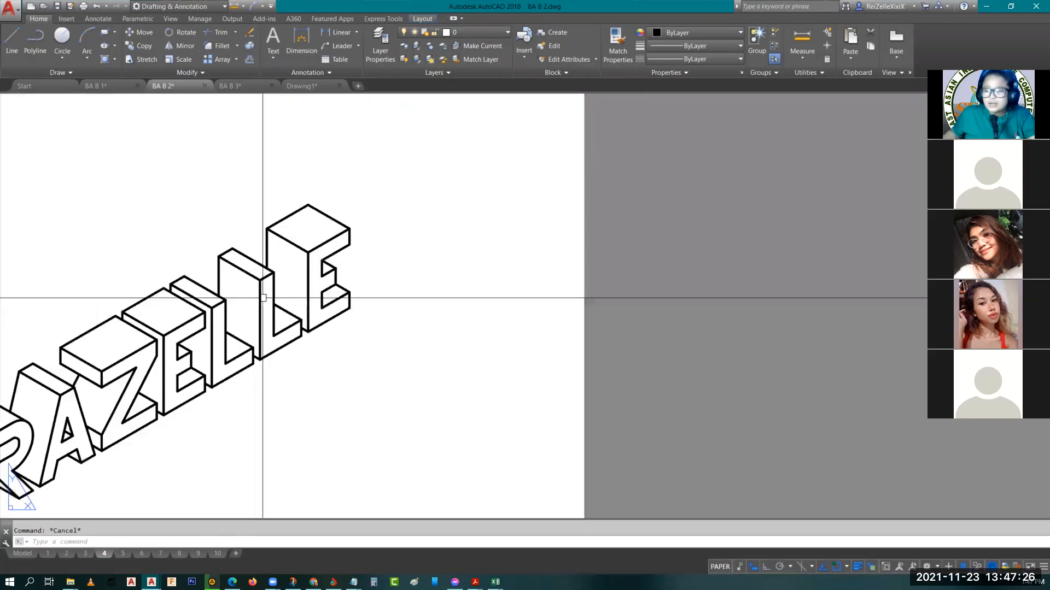
pyautogui.moveTo(100, 416); pyautogui.dragTo(196, 385, button='middle')
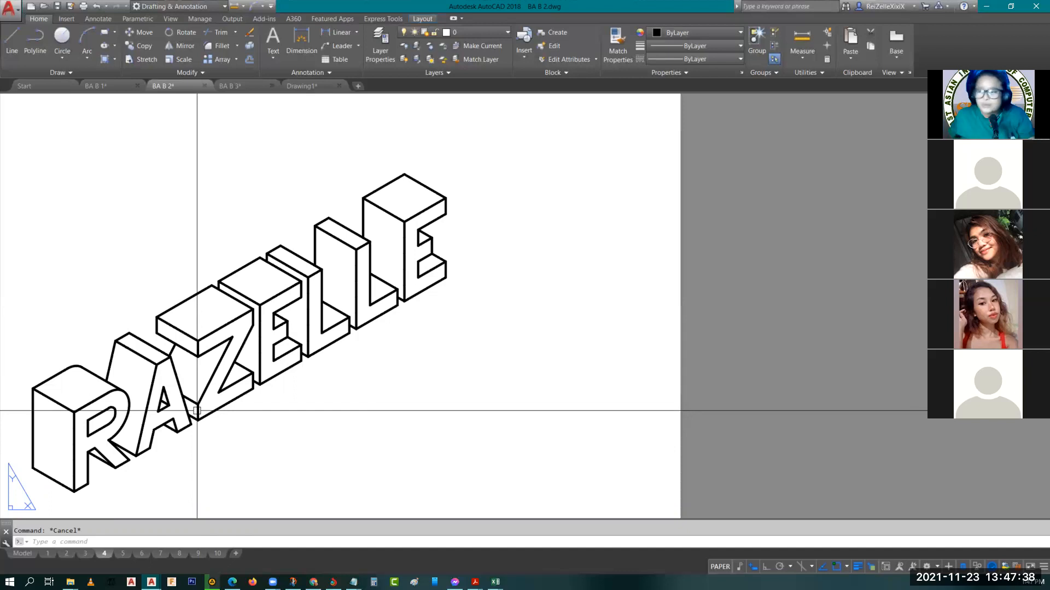
# Switch to model space and locate the three-letter isometric name drawn above the alphabet letters
pyautogui.click(25, 553)
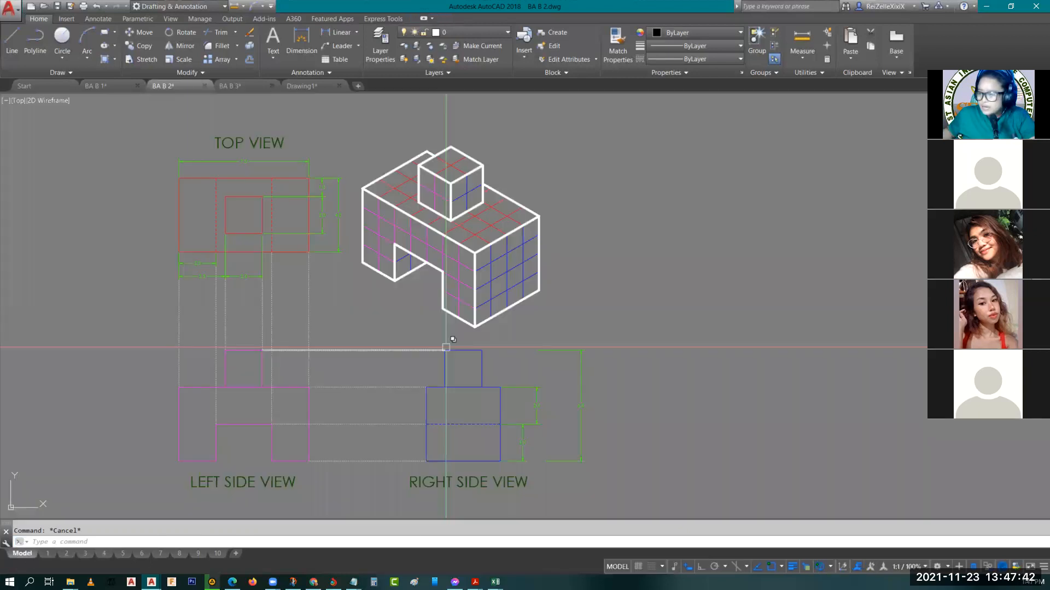
pyautogui.scroll(-8, 446, 347)
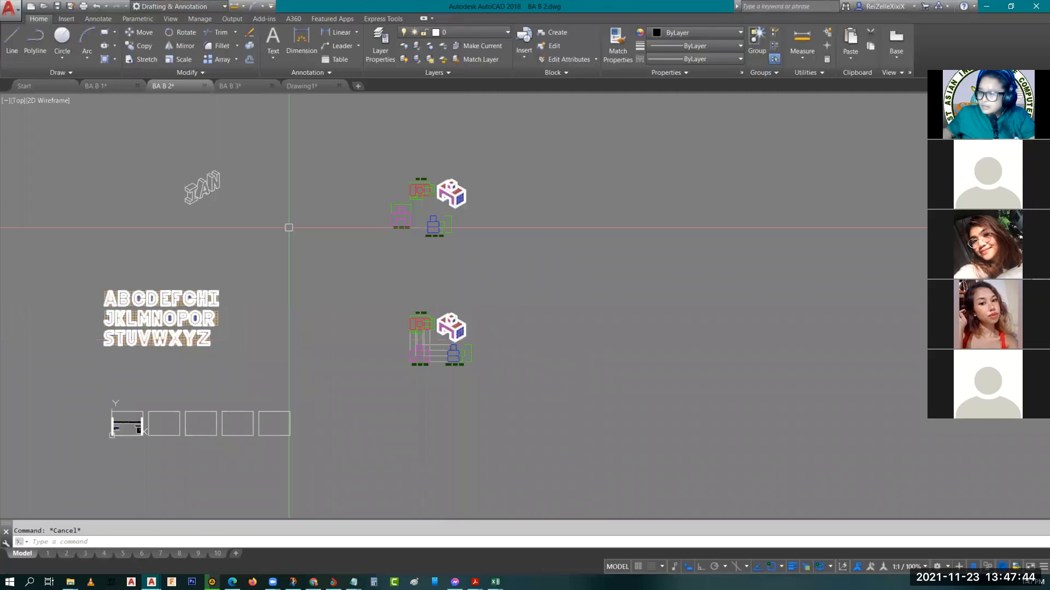
pyautogui.moveTo(289, 228); pyautogui.dragTo(401, 242, button='middle')
pyautogui.scroll(6, 306, 199)
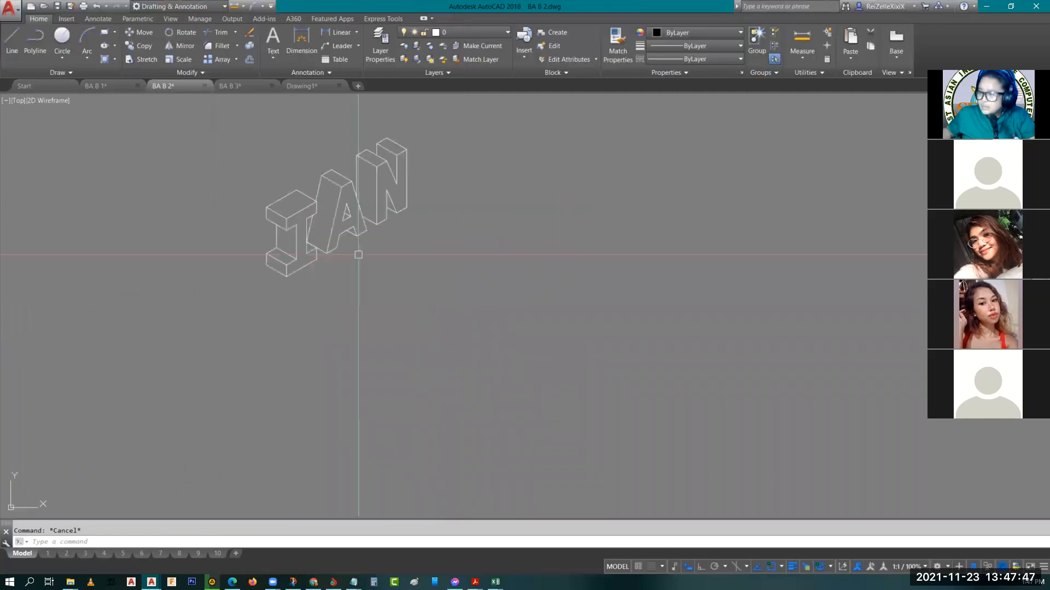
# Copy the front face of the letter R from the isometric sample name to the empty area beside it, using its lower-left corner as base point
pyautogui.scroll(-4, 310, 300)
pyautogui.moveTo(32, 422); pyautogui.dragTo(443, 182, button='middle')
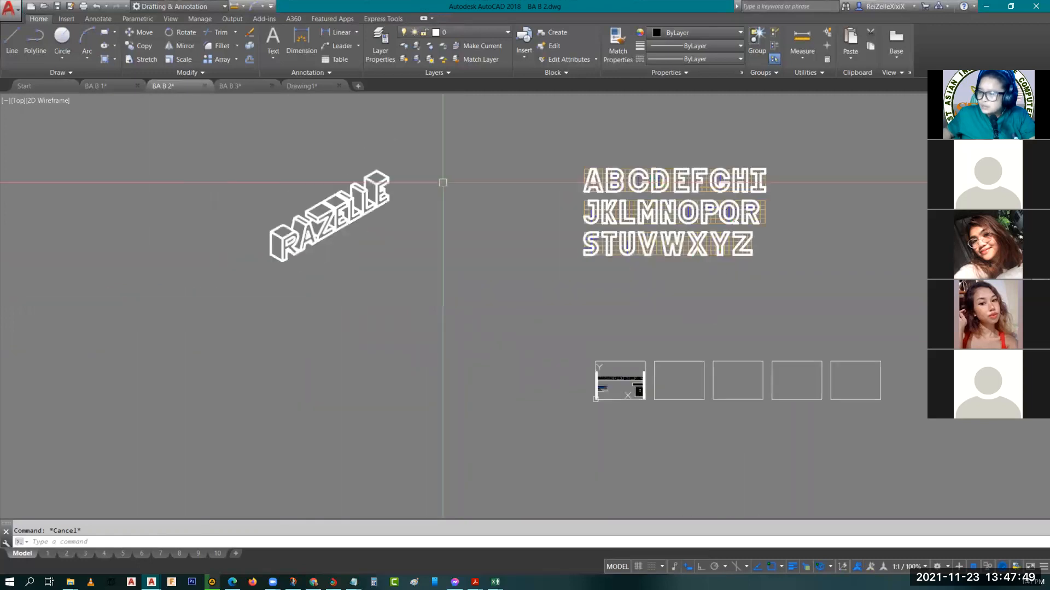
pyautogui.scroll(4, 270, 242)
pyautogui.scroll(6, 270, 242)
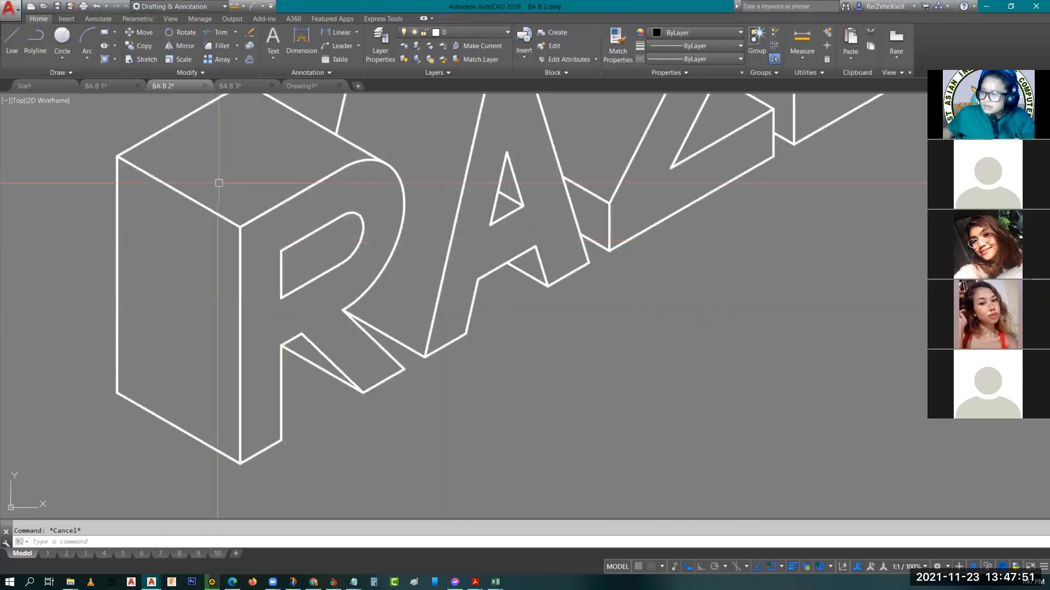
pyautogui.click(222, 141)
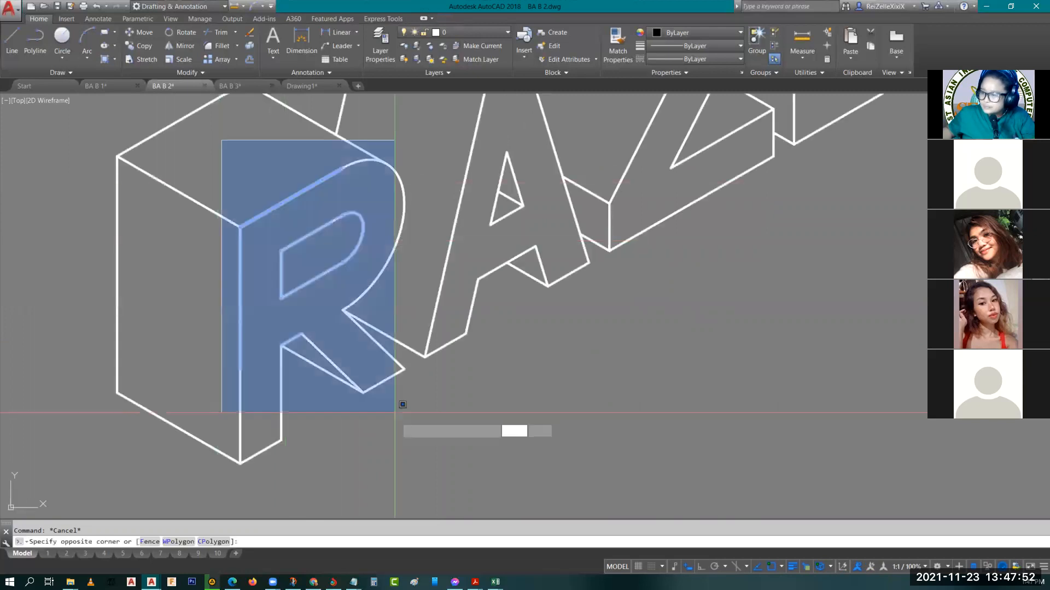
pyautogui.click(424, 478)
pyautogui.write('c')
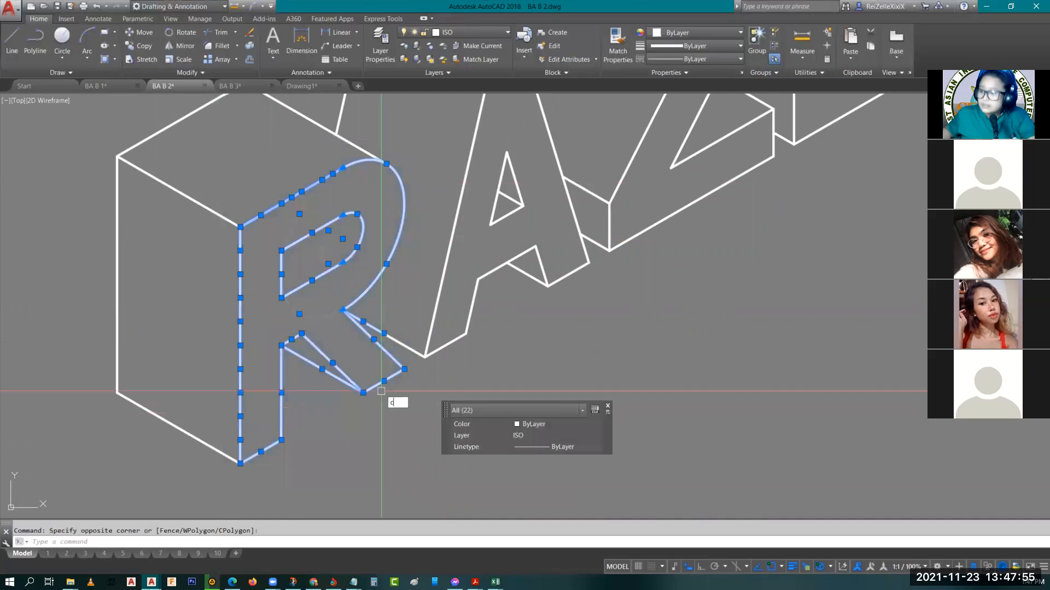
pyautogui.write('o')
pyautogui.press('Return')
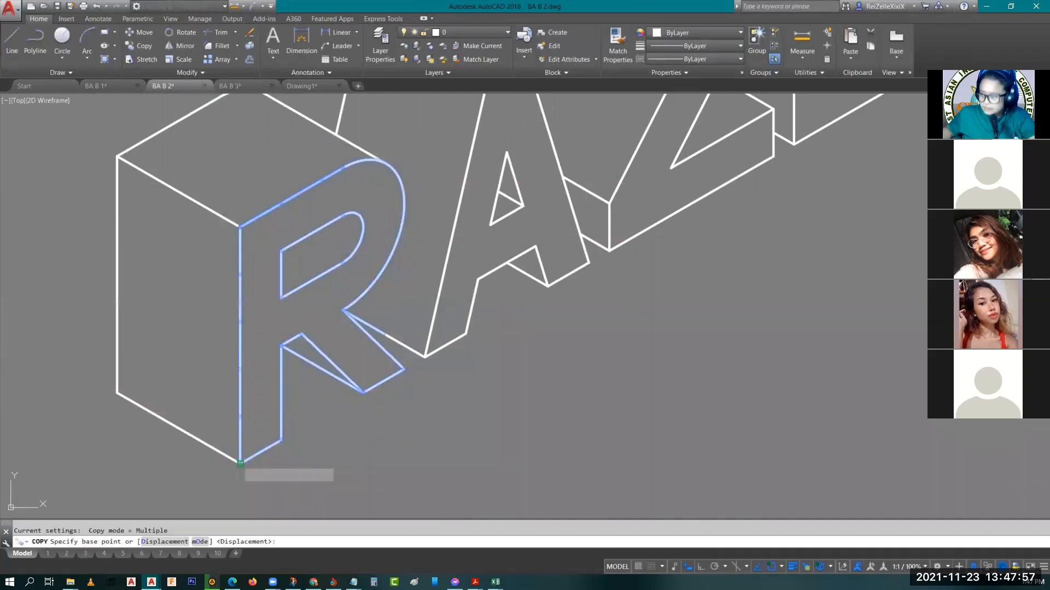
pyautogui.click(240, 464)
pyautogui.scroll(-5, 298, 462)
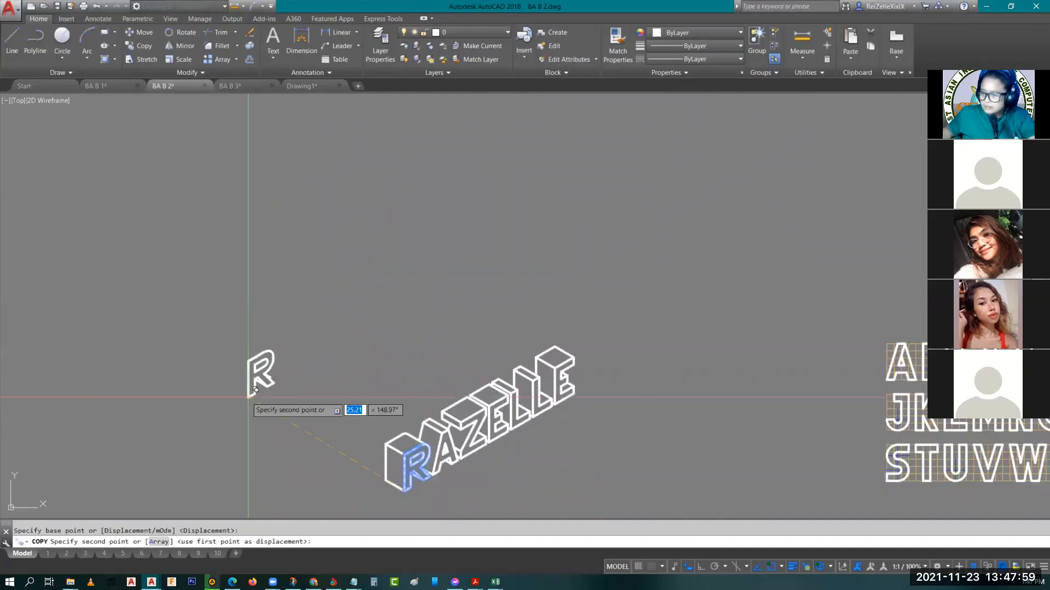
pyautogui.click(222, 341)
pyautogui.press('Escape')
# Delete the two leftover depth lines at the leg of the copied R
pyautogui.scroll(10, 363, 179)
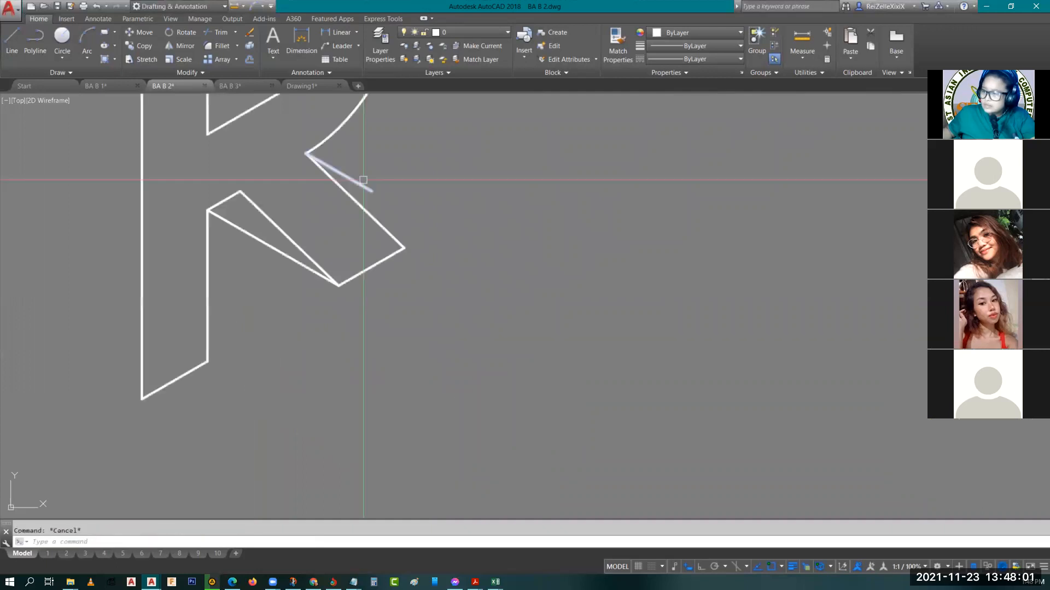
pyautogui.click(363, 180)
pyautogui.click(290, 257)
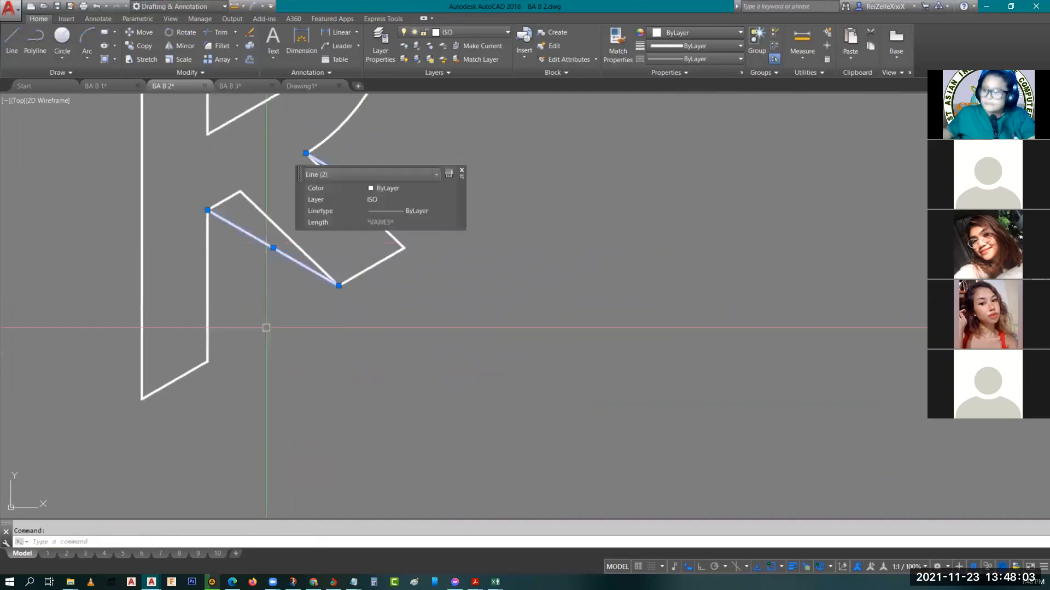
pyautogui.press('Delete')
pyautogui.scroll(-5, 428, 346)
# Turn on Ortho mode and set isometric drafting to the left isoplane for the copied R
pyautogui.click(292, 189)
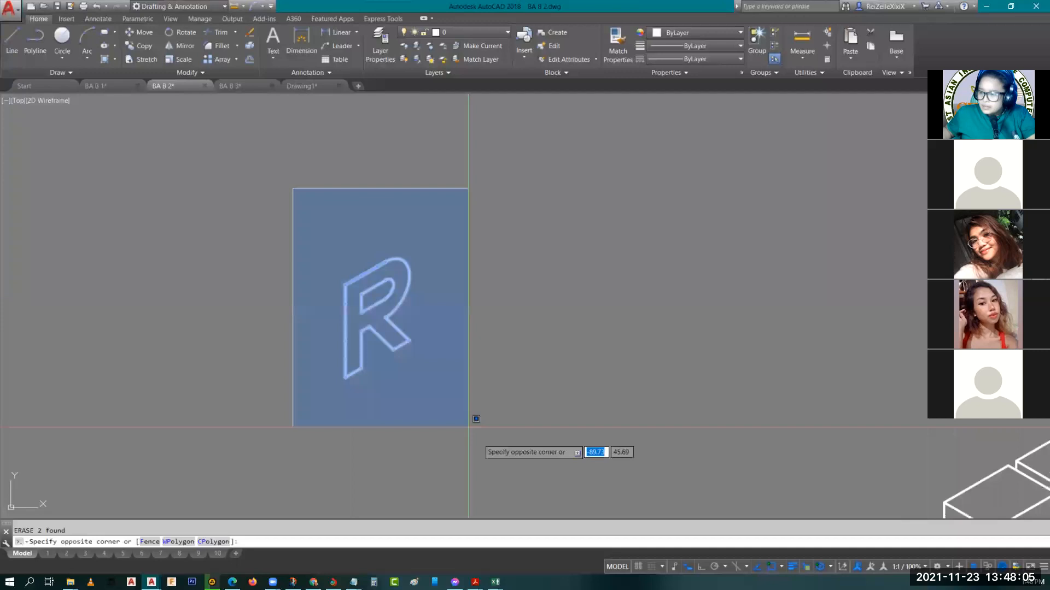
pyautogui.click(468, 427)
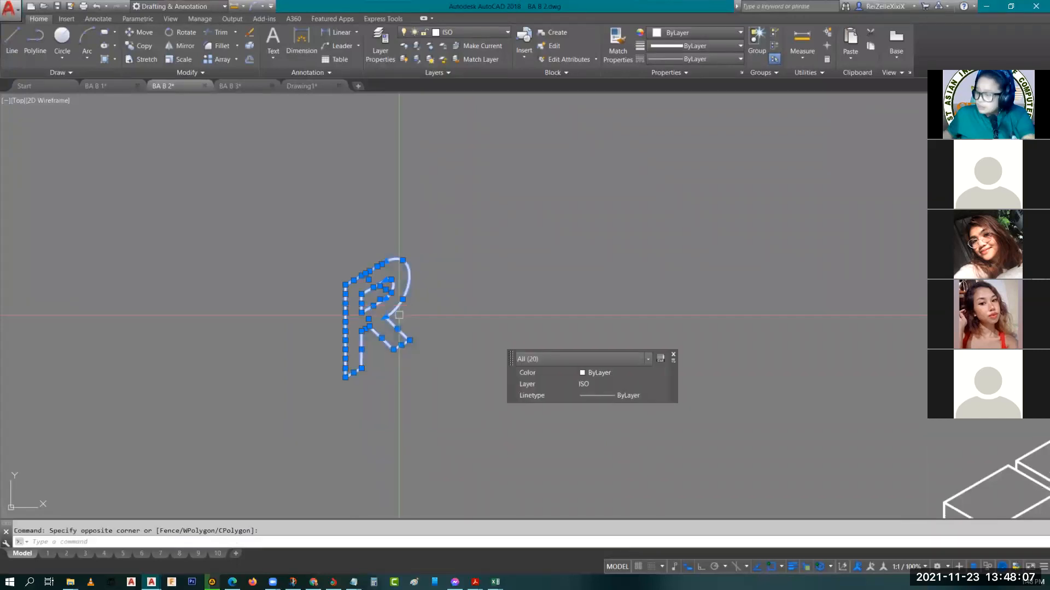
pyautogui.click(702, 566)
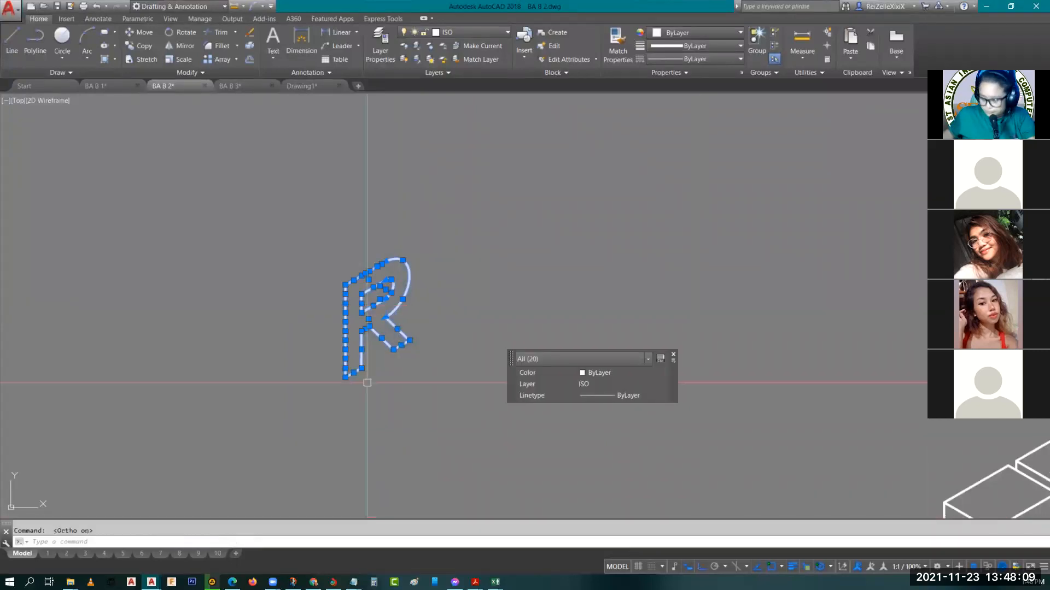
pyautogui.scroll(2, 331, 332)
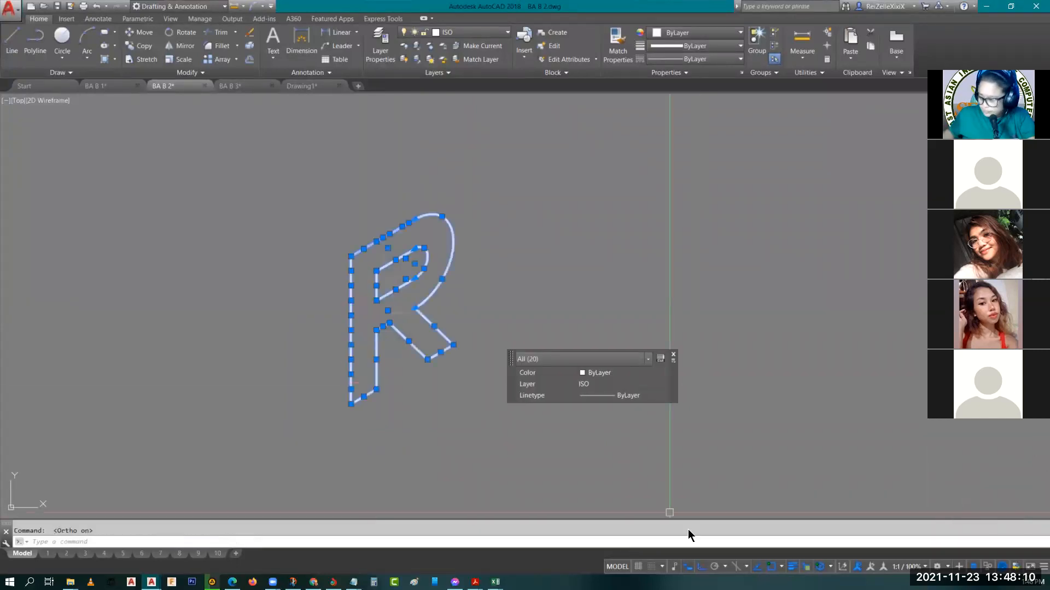
pyautogui.click(735, 567)
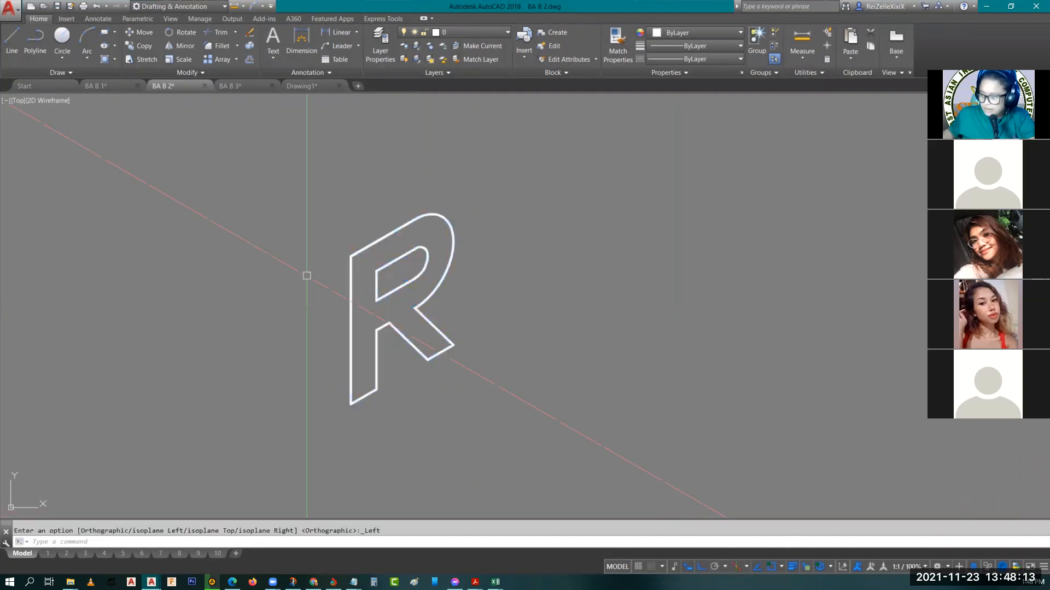
# Copy the whole R outline 1 unit backward along the 150° isometric axis from its lower-left corner
pyautogui.click(314, 148)
pyautogui.click(571, 467)
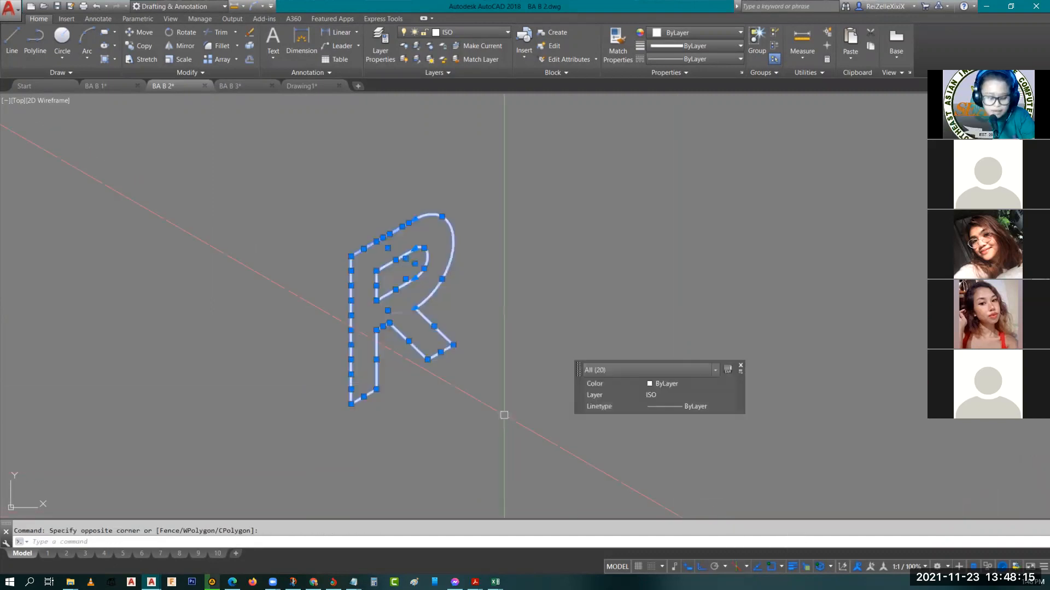
pyautogui.write('co')
pyautogui.press('Return')
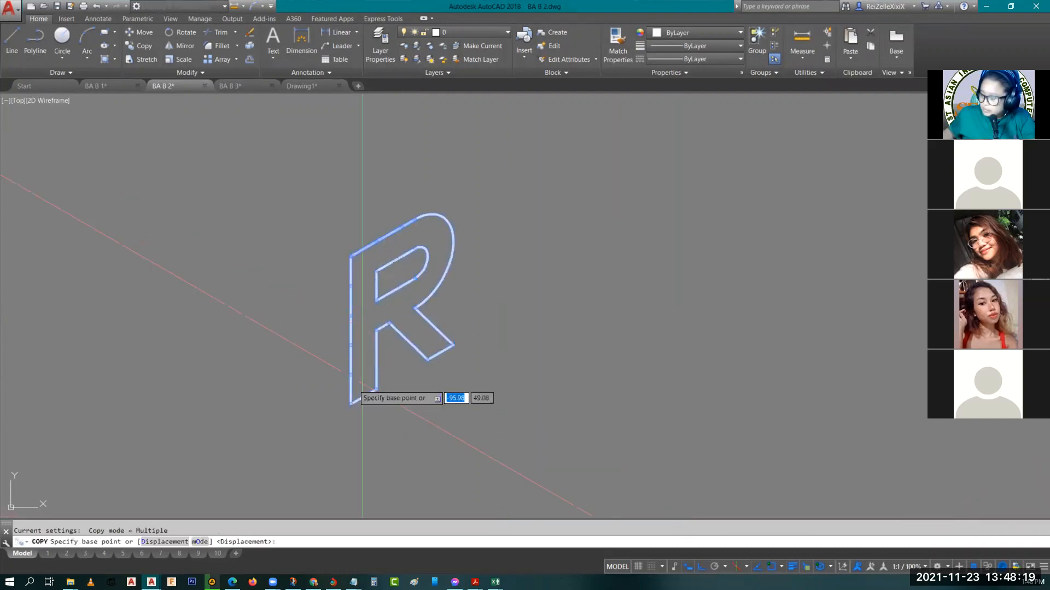
pyautogui.click(350, 403)
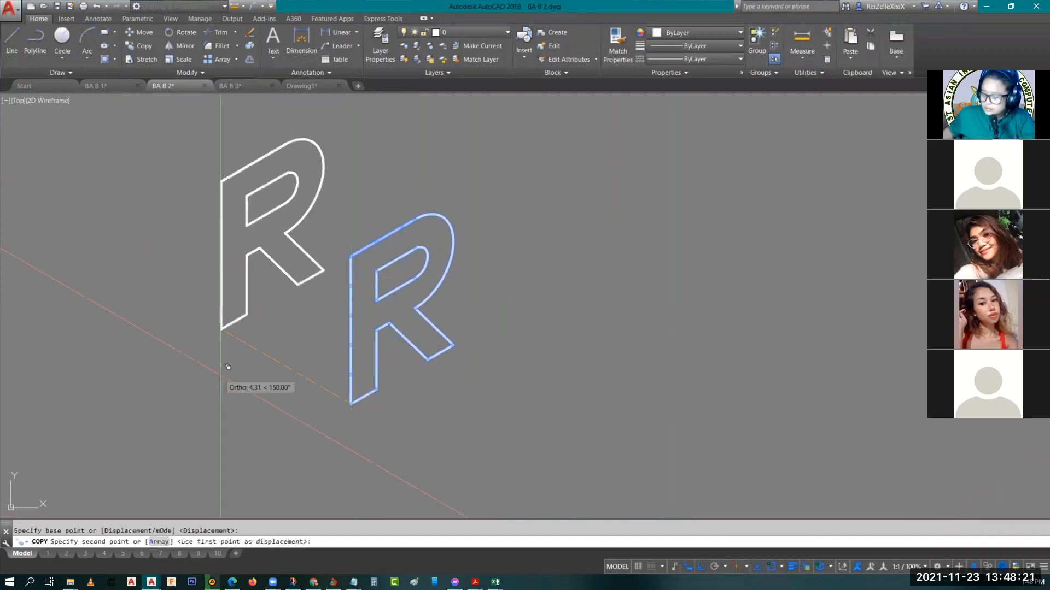
pyautogui.write('1')
pyautogui.press('Return')
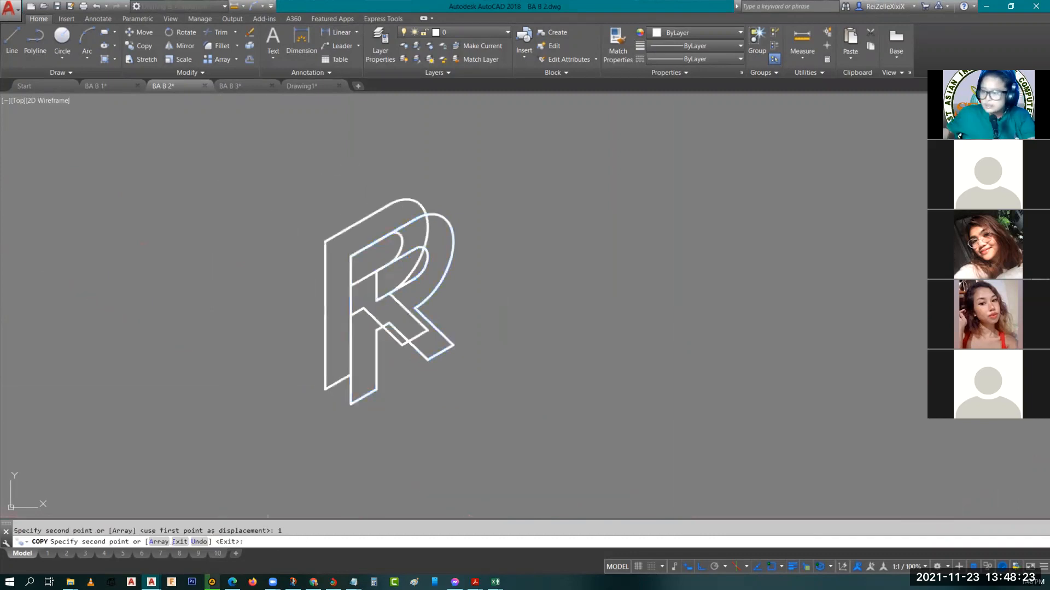
pyautogui.press('Escape')
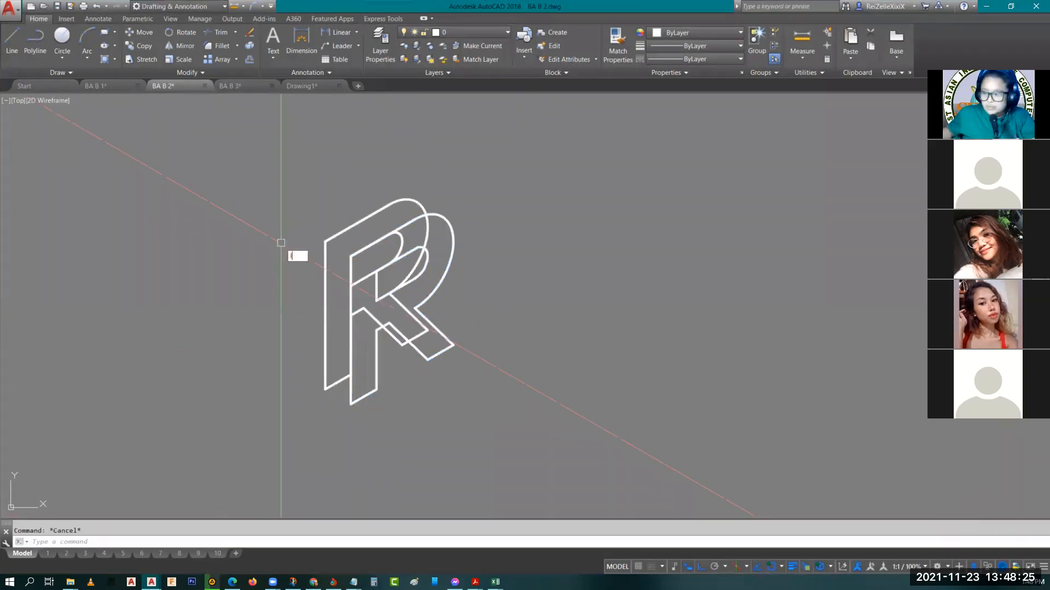
# Draw a line joining the lower-left corners of the front and back R outlines
pyautogui.write('l')
pyautogui.press('Return')
pyautogui.click(350, 404)
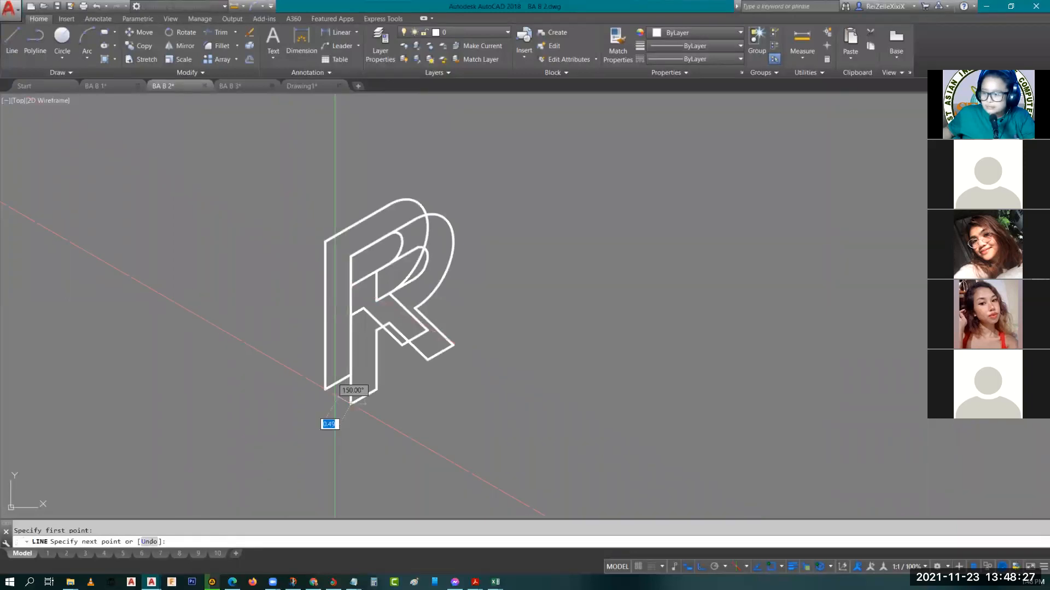
pyautogui.click(325, 390)
pyautogui.press('Escape')
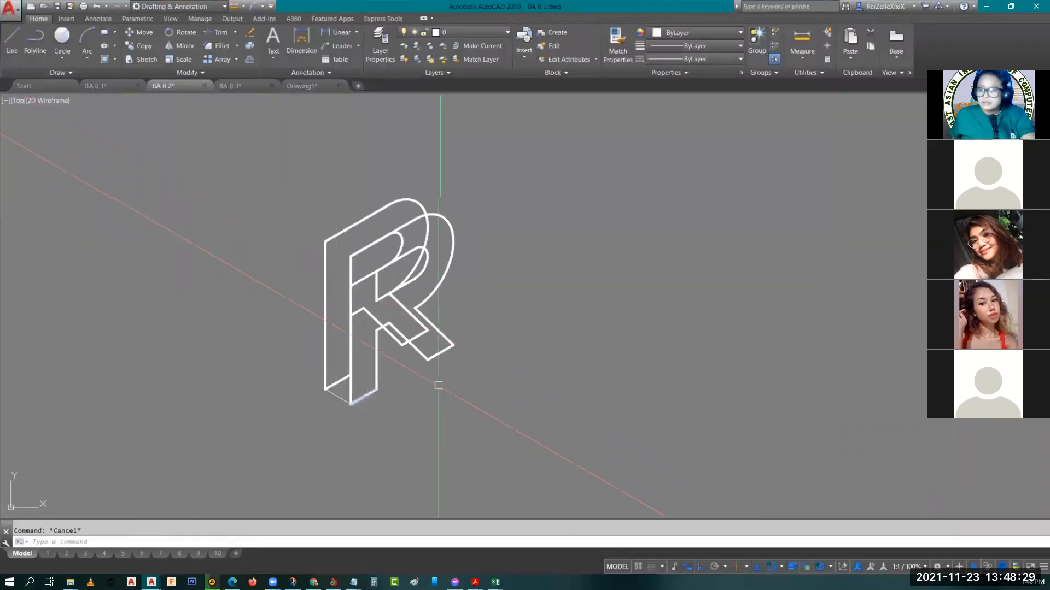
# Check the layer of the back R's bottom edge and make ISO the current layer
pyautogui.scroll(3, 364, 348)
pyautogui.click(281, 445)
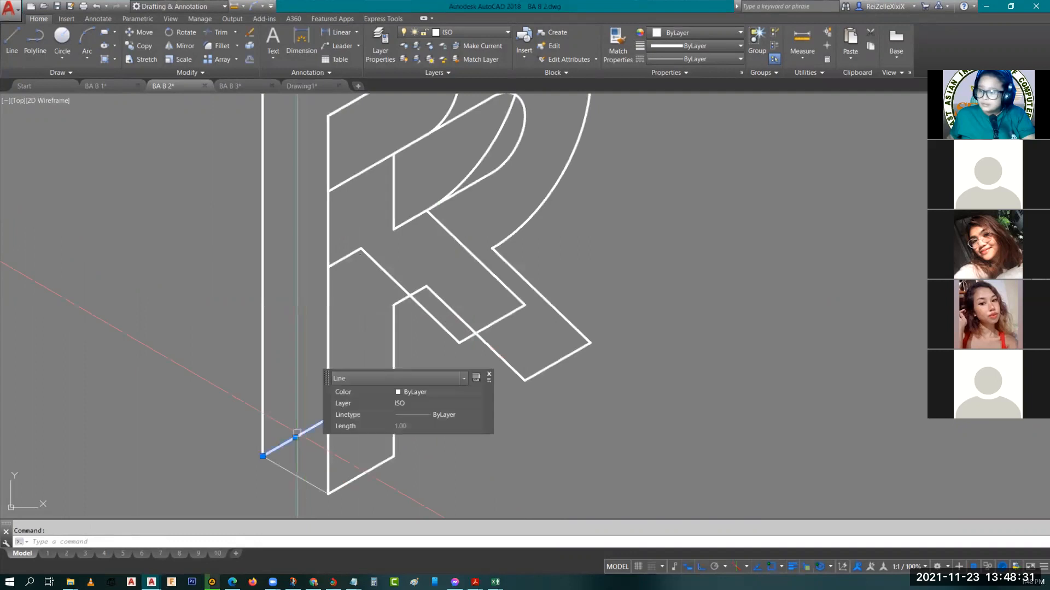
pyautogui.press('Escape')
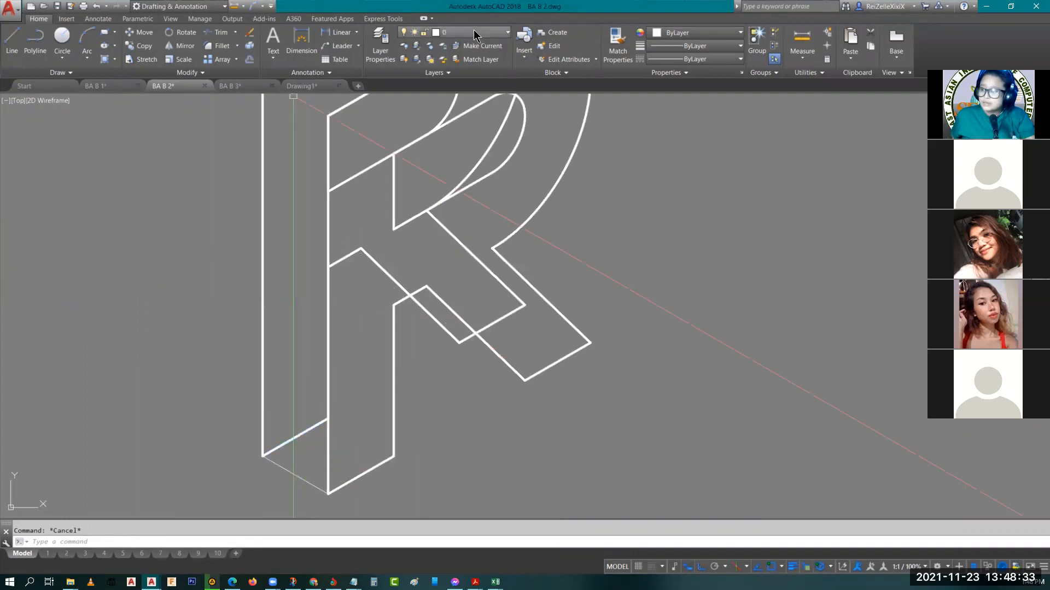
pyautogui.click(470, 32)
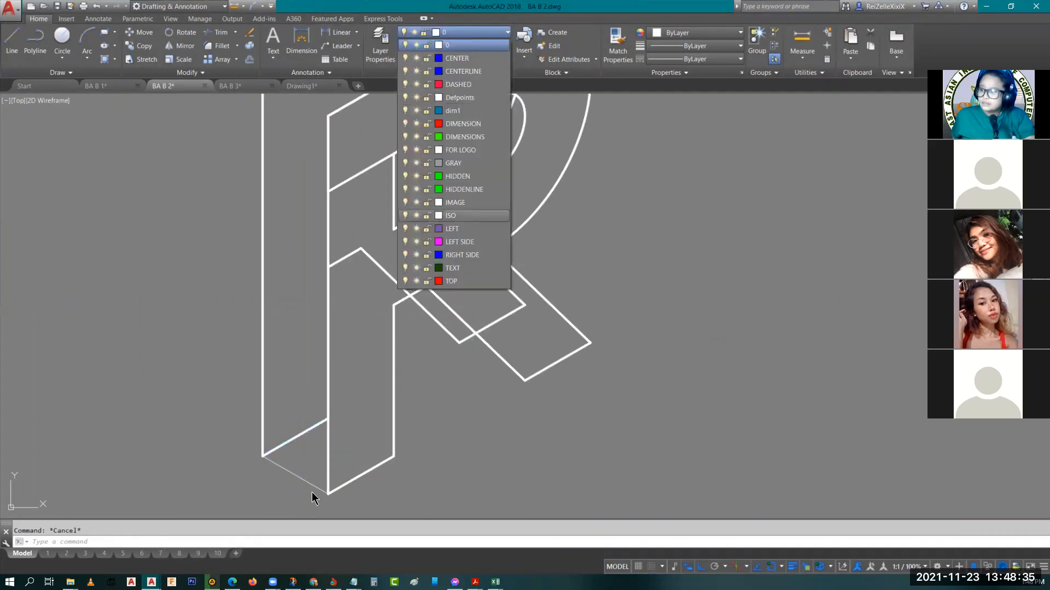
pyautogui.click(453, 216)
# Match the properties of the front R's bottom edge onto the new connecting depth line
pyautogui.scroll(3, 344, 377)
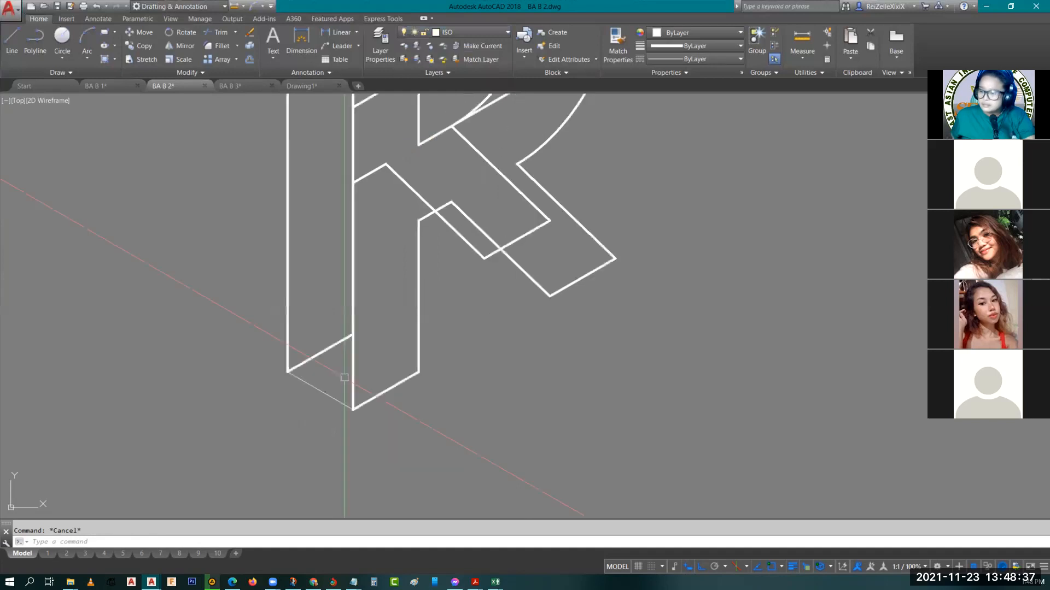
pyautogui.click(383, 393)
pyautogui.write('m')
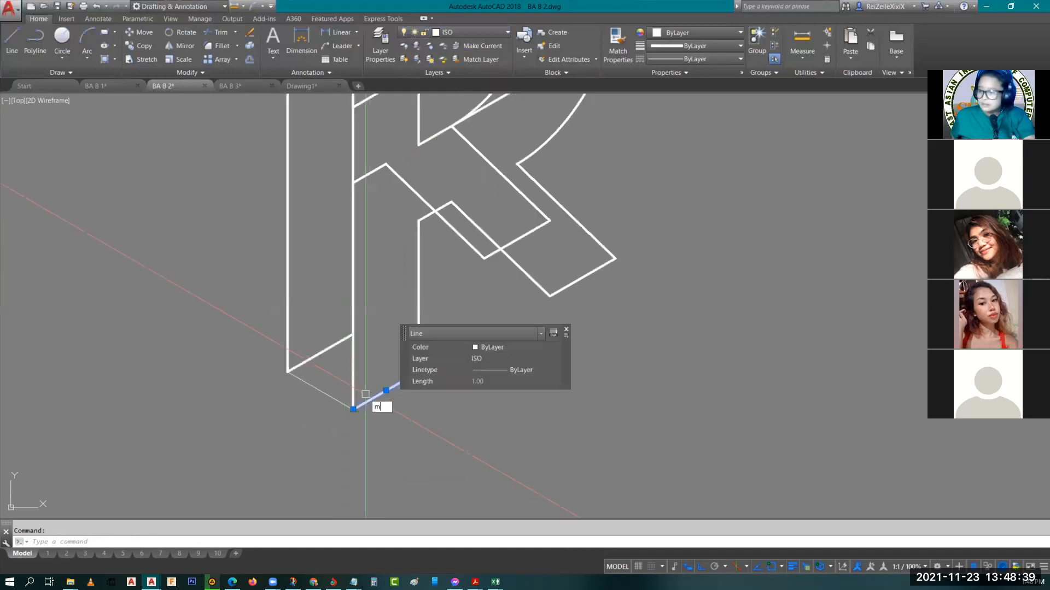
pyautogui.write('a')
pyautogui.press('Return')
pyautogui.click(322, 393)
pyautogui.press('Escape')
pyautogui.press('Escape')
pyautogui.scroll(-4, 318, 410)
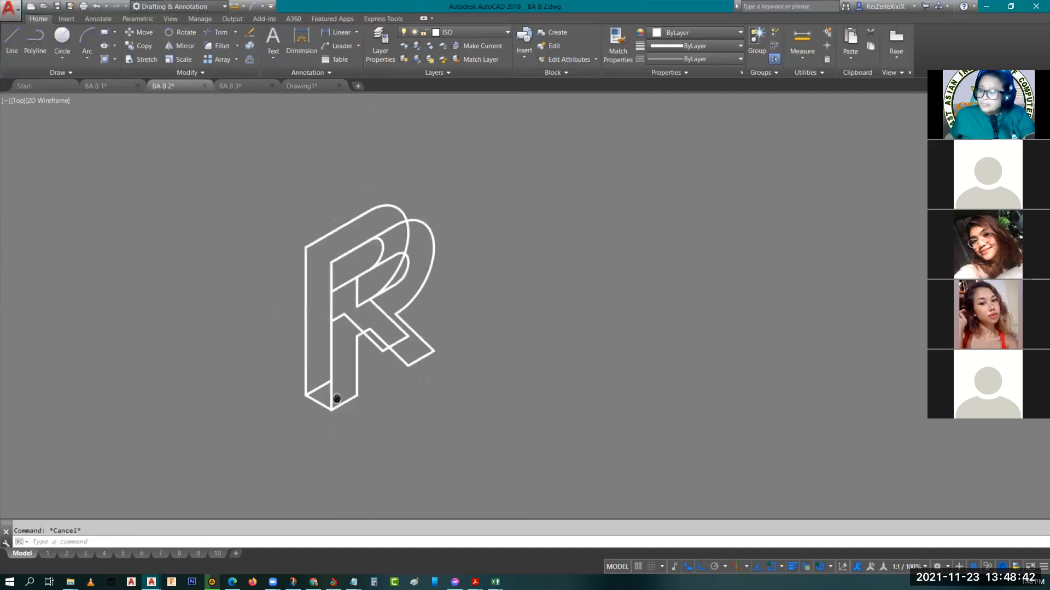
pyautogui.scroll(2, 355, 395)
pyautogui.moveTo(354, 395); pyautogui.dragTo(343, 366, button='middle')
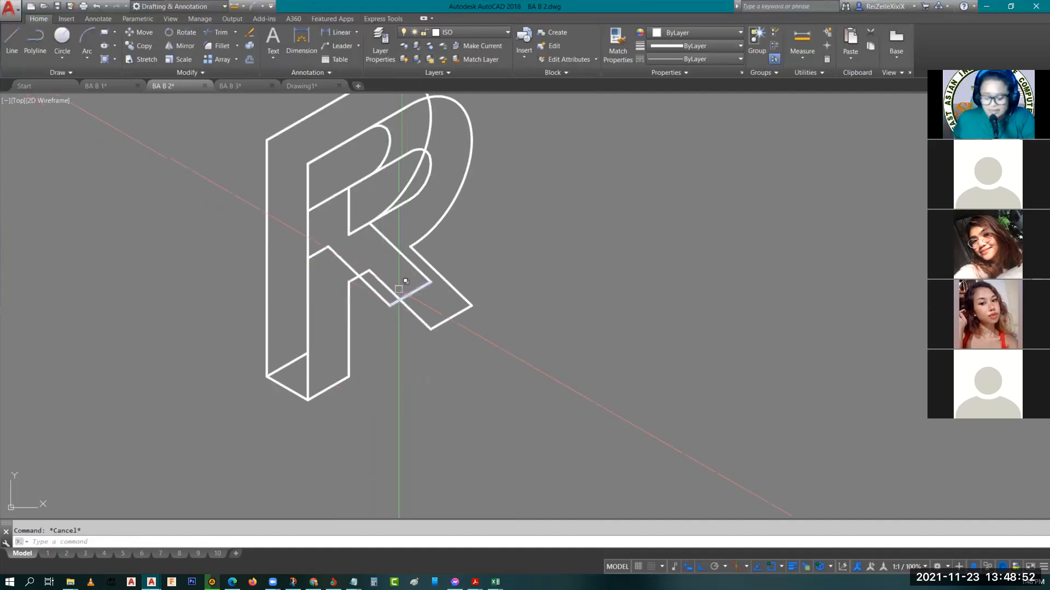
pyautogui.write('L')
pyautogui.press('Escape')
pyautogui.moveTo(442, 314); pyautogui.dragTo(466, 380, button='middle')
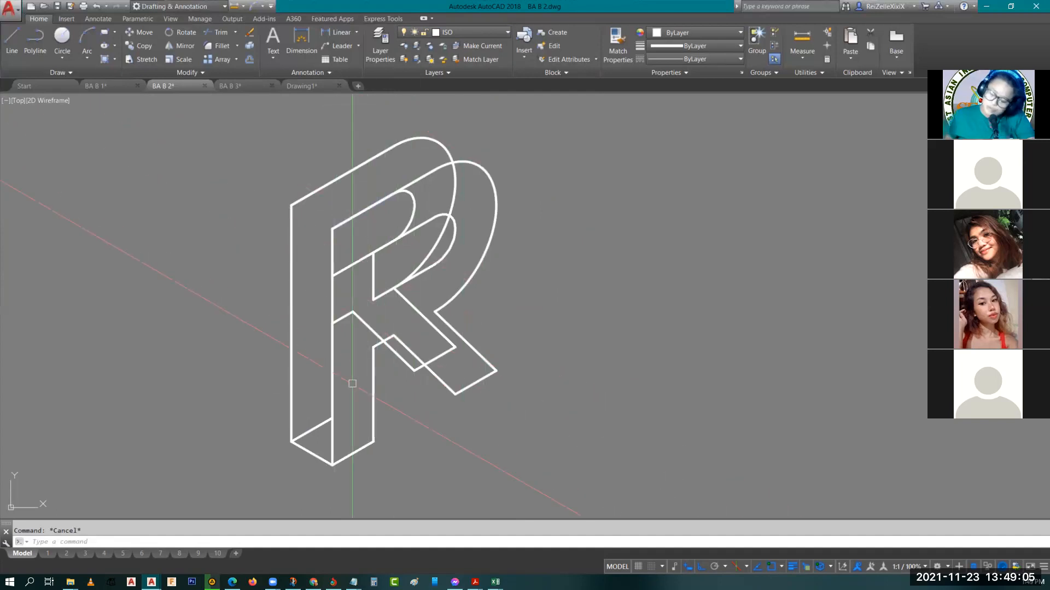
pyautogui.write('l')
pyautogui.press('Return')
pyautogui.press('Escape')
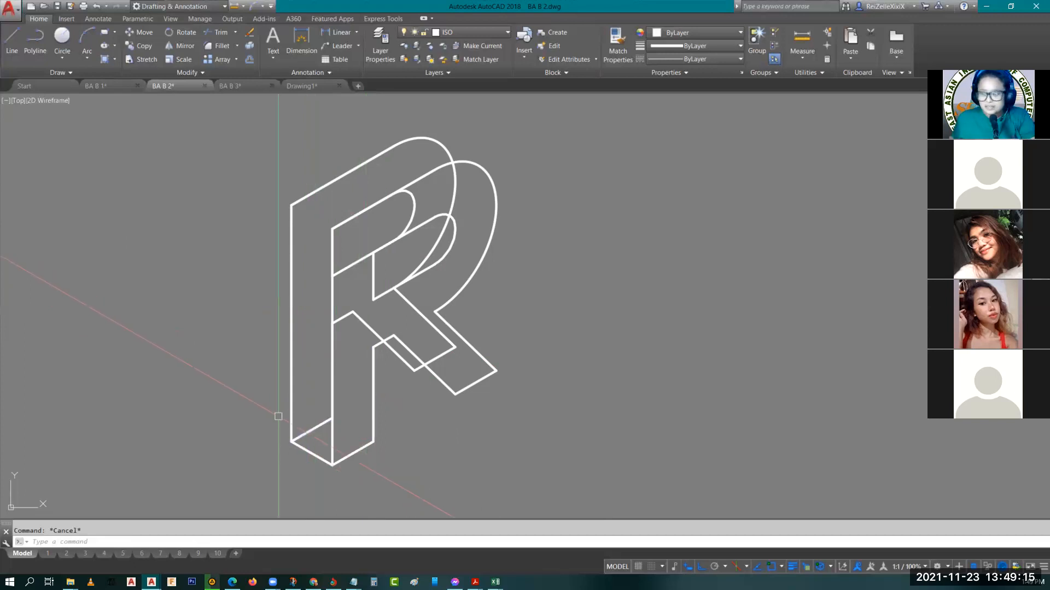
# Erase the hidden bottom edge of the back R outline
pyautogui.click(316, 425)
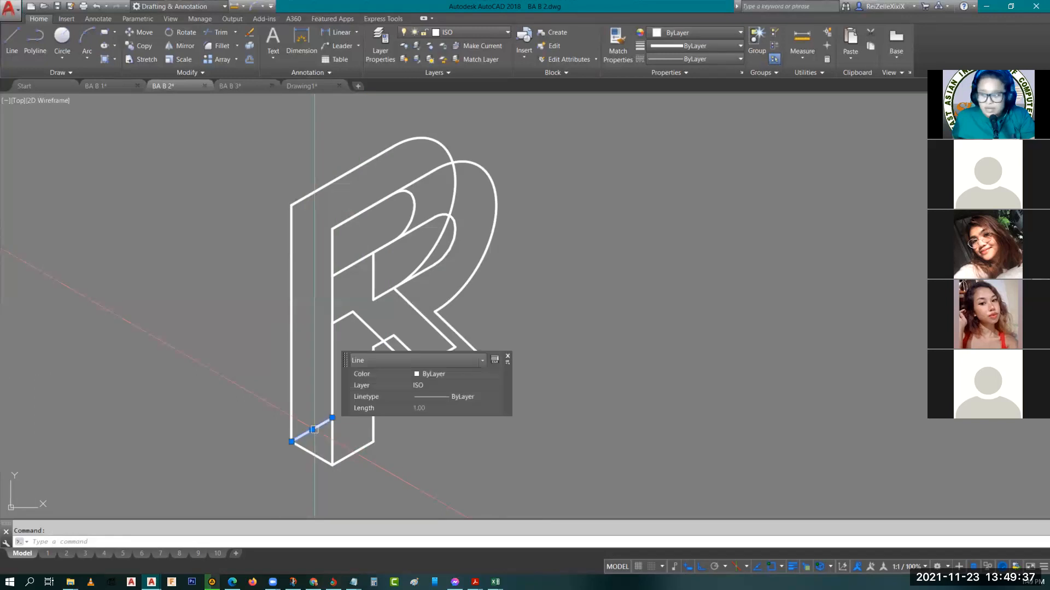
pyautogui.write('e')
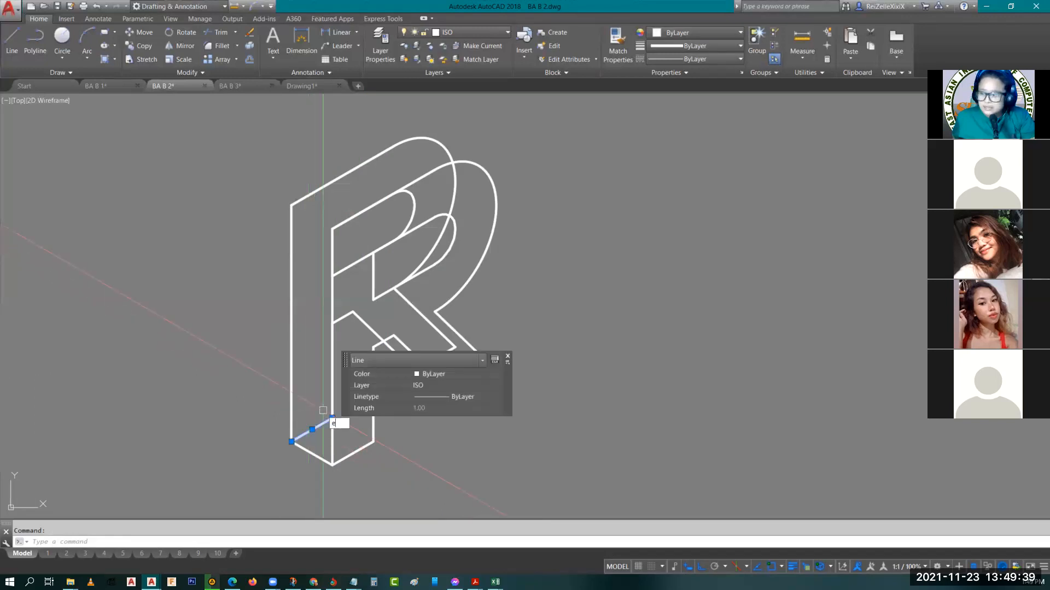
pyautogui.press('Escape')
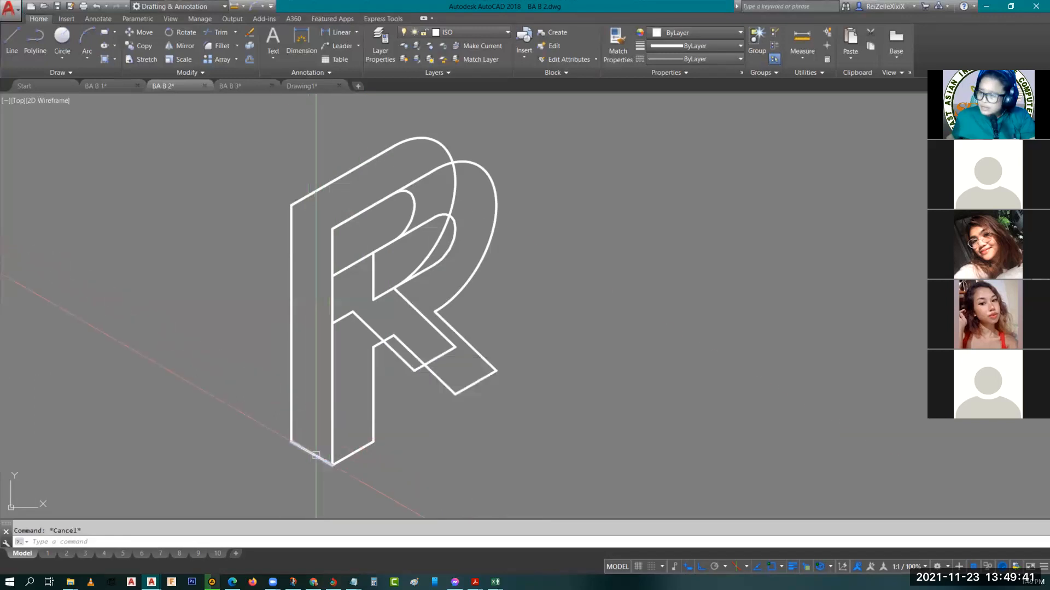
# Erase the hidden curve and lower straight edge of the back R's inner opening
pyautogui.click(415, 201)
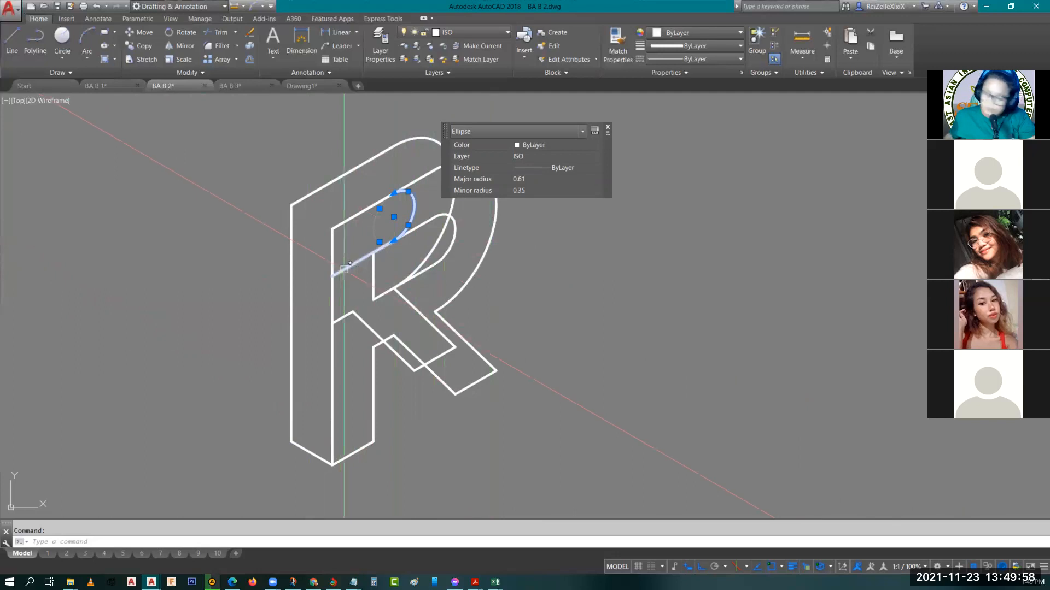
pyautogui.press('Delete')
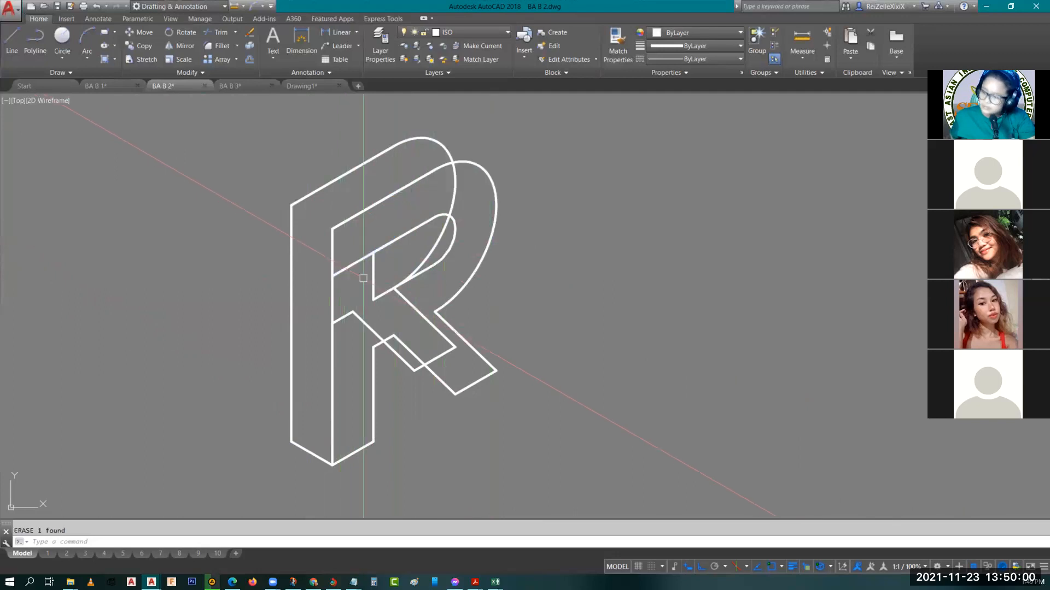
pyautogui.click(363, 259)
pyautogui.write('e')
pyautogui.press('Return')
pyautogui.moveTo(367, 293)
pyautogui.mouseDown(button='middle')
pyautogui.moveTo(345, 268)
pyautogui.moveTo(357, 296)
pyautogui.mouseUp(button='middle')
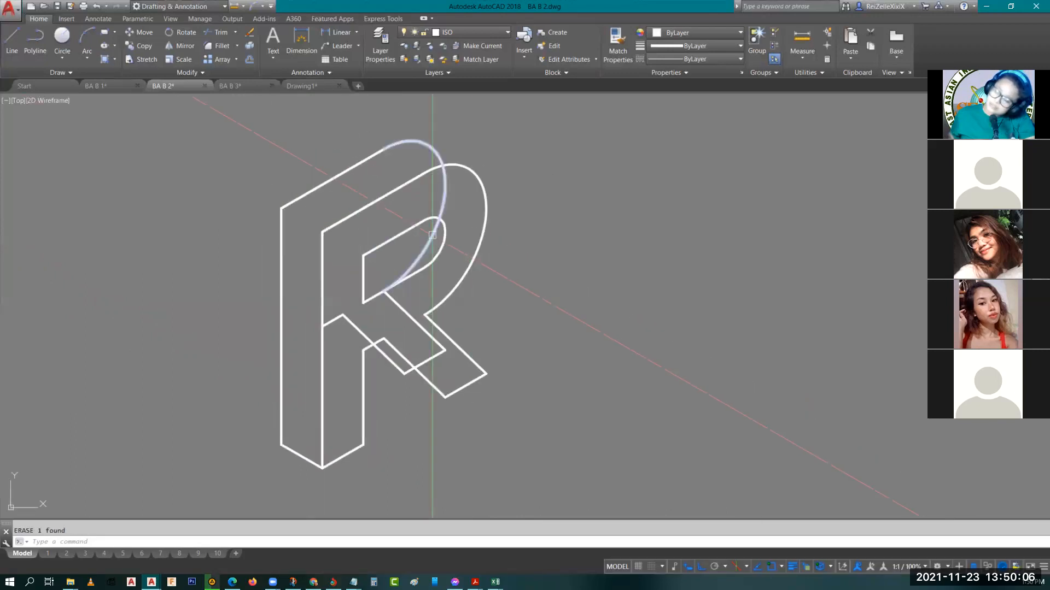
# Draw a depth line joining the quadrants of the back and front R's outer bowl curves
pyautogui.press('Escape')
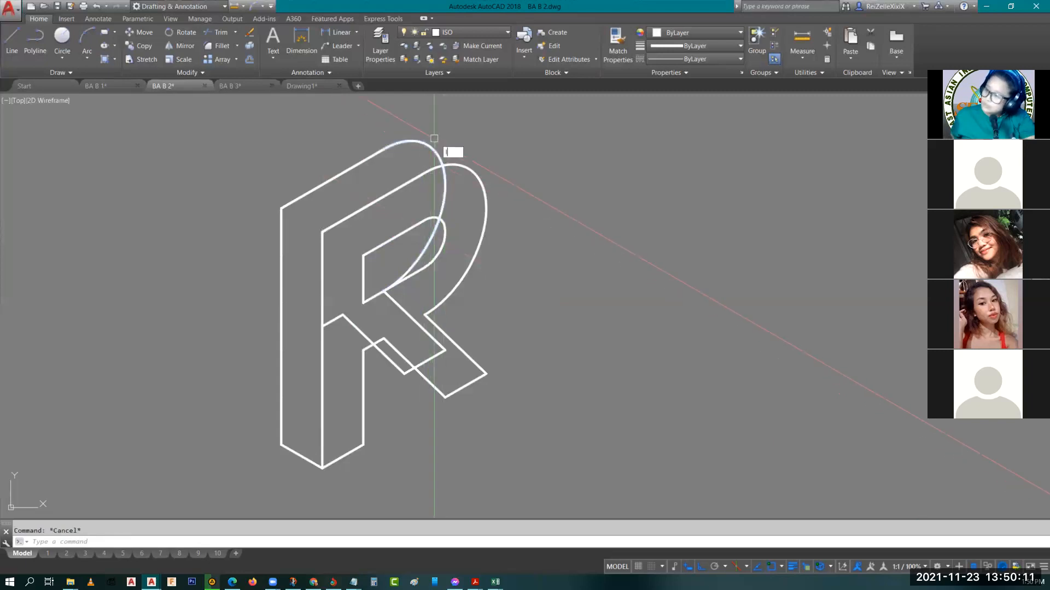
pyautogui.write('l')
pyautogui.press('Return')
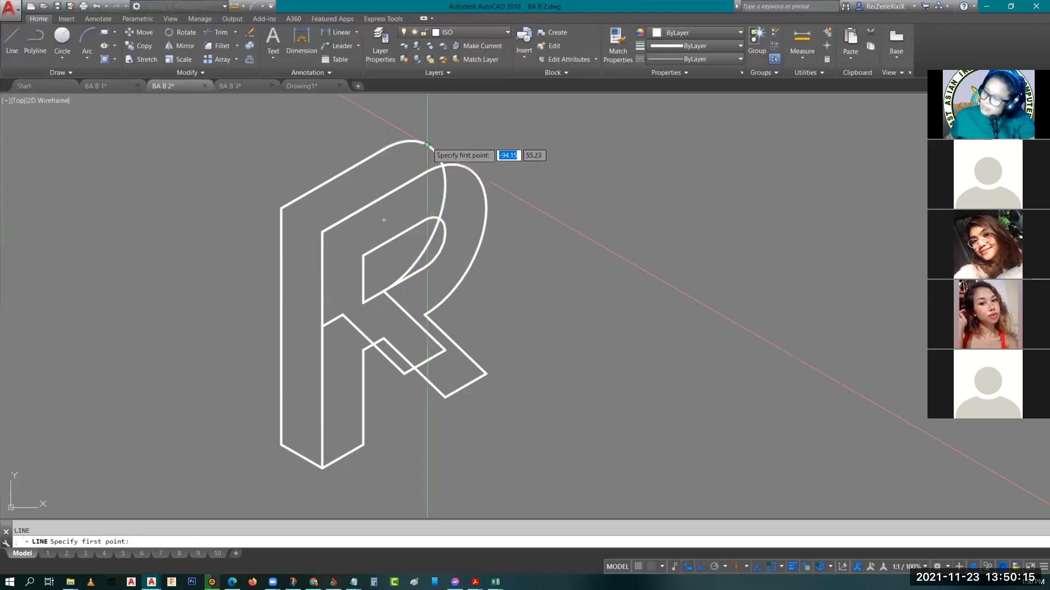
pyautogui.click(427, 144)
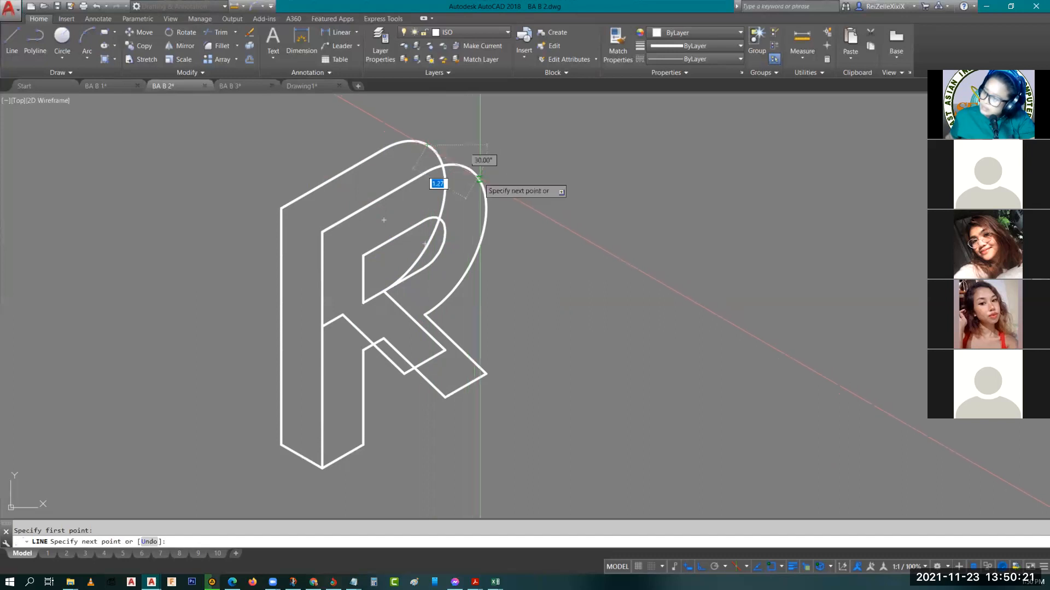
pyautogui.write('uad')
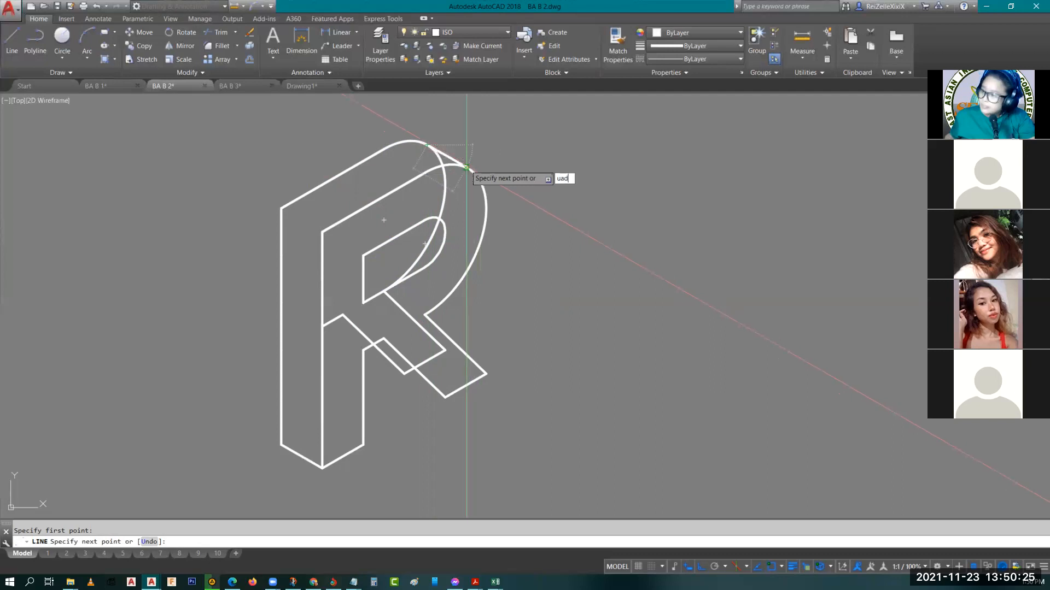
pyautogui.press('Return')
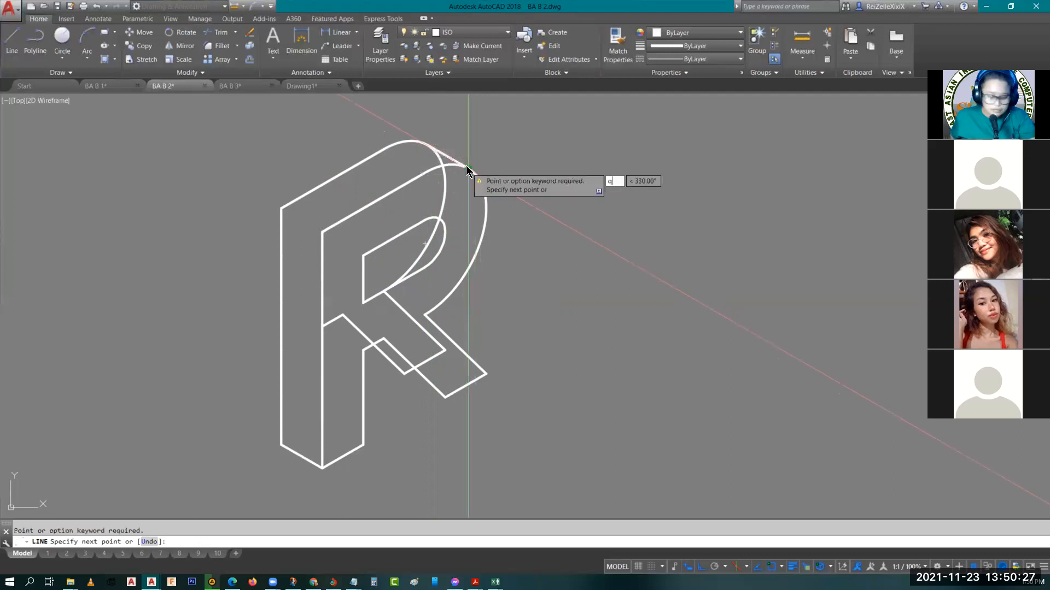
pyautogui.write('quad')
pyautogui.press('Return')
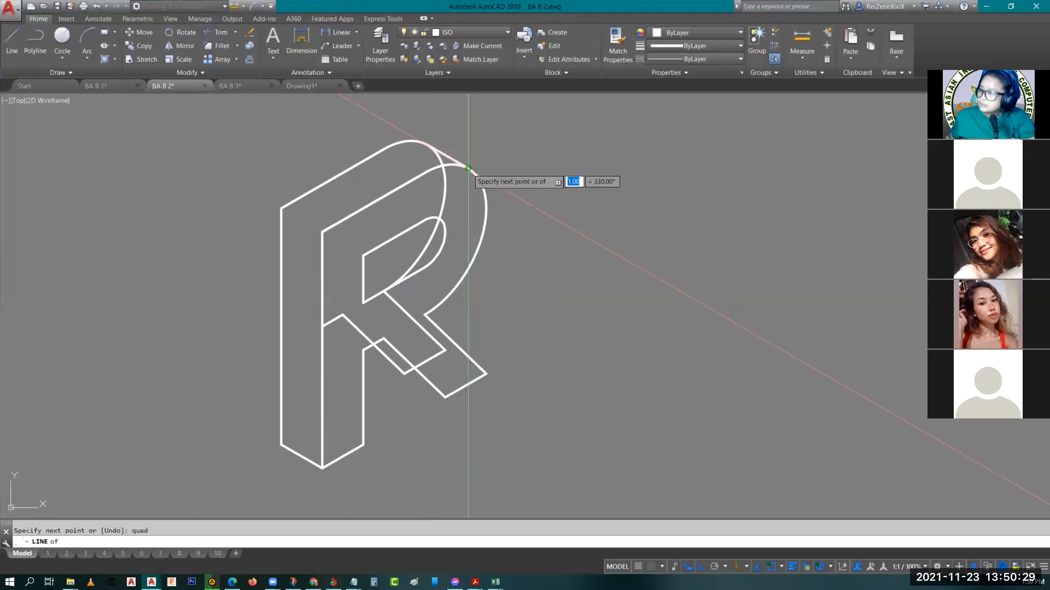
pyautogui.press('Escape')
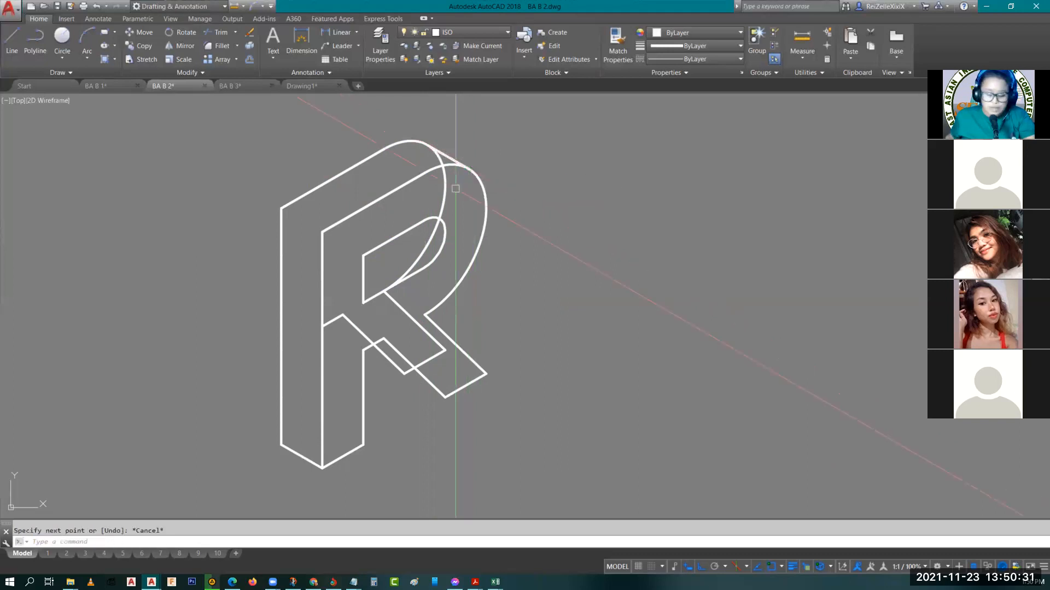
# Trim the hidden part of the back R's bowl curve beyond the new depth line
pyautogui.press('Escape')
pyautogui.moveTo(456, 188); pyautogui.dragTo(502, 203, button='middle')
pyautogui.write('tr')
pyautogui.press('Return')
pyautogui.press('Return')
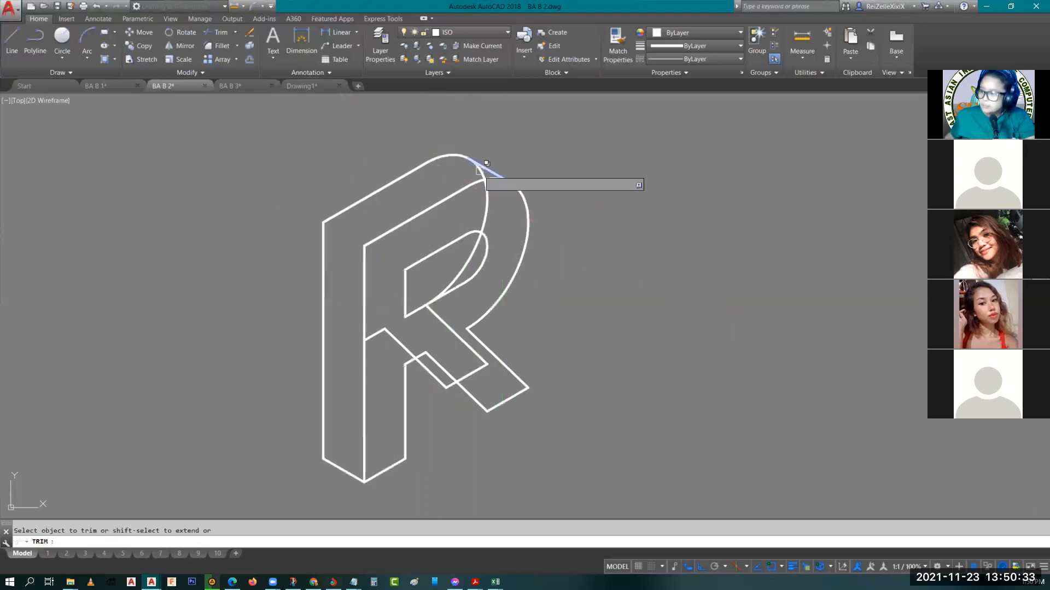
pyautogui.click(482, 167)
pyautogui.press('Escape')
# Draw a depth line joining the lower left corners of the back and front R's diagonal legs
pyautogui.moveTo(472, 236); pyautogui.dragTo(458, 165, button='middle')
pyautogui.write('l')
pyautogui.press('Return')
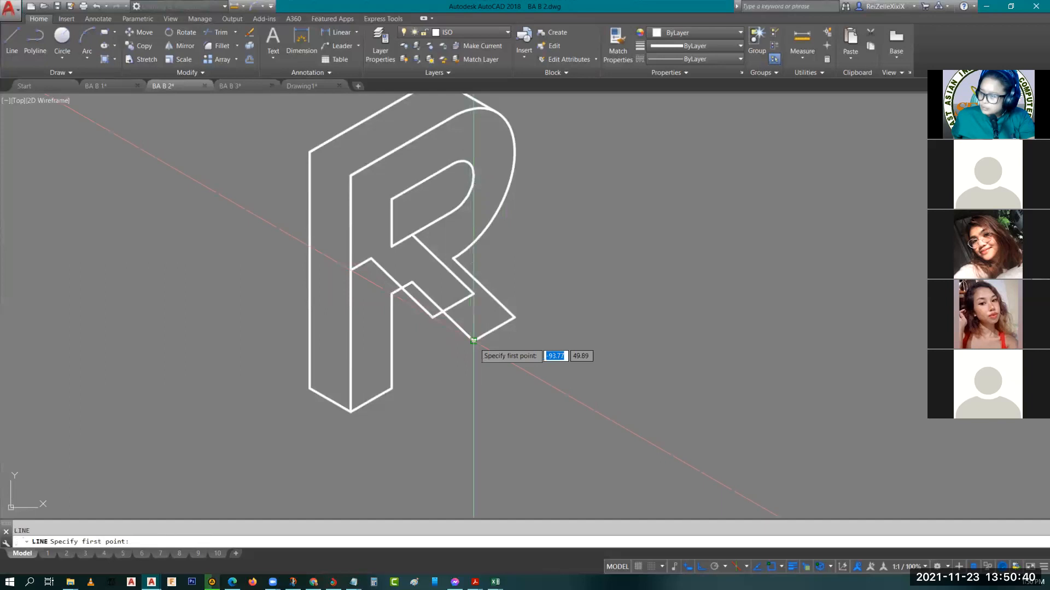
pyautogui.click(433, 316)
pyautogui.press('Escape')
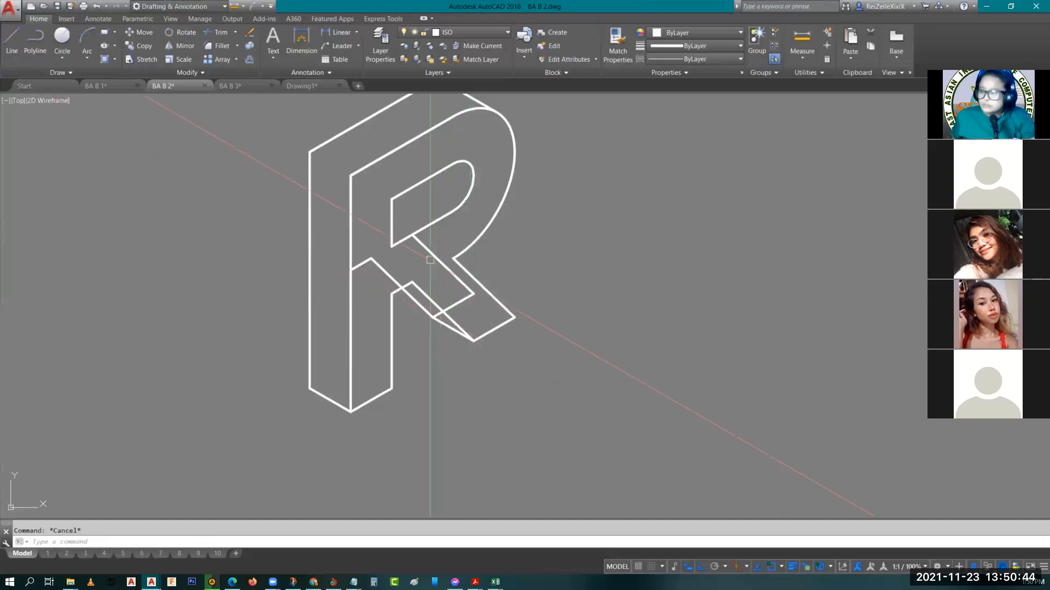
# Erase the back leg's hidden upper diagonal edge and its bottom end edge
pyautogui.click(454, 281)
pyautogui.click(465, 298)
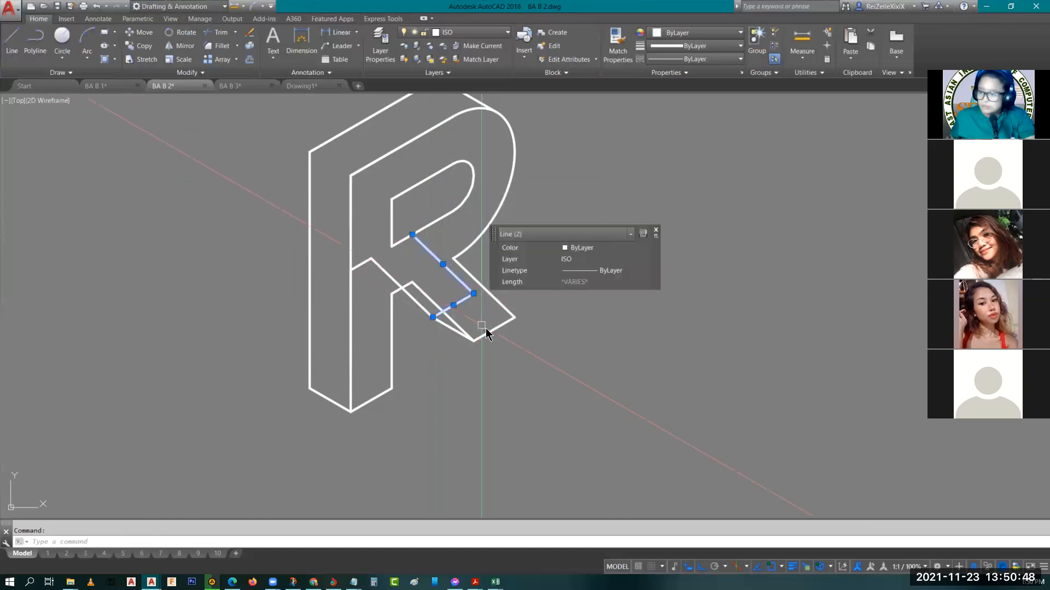
pyautogui.press('Delete')
pyautogui.moveTo(456, 302); pyautogui.dragTo(501, 332, button='middle')
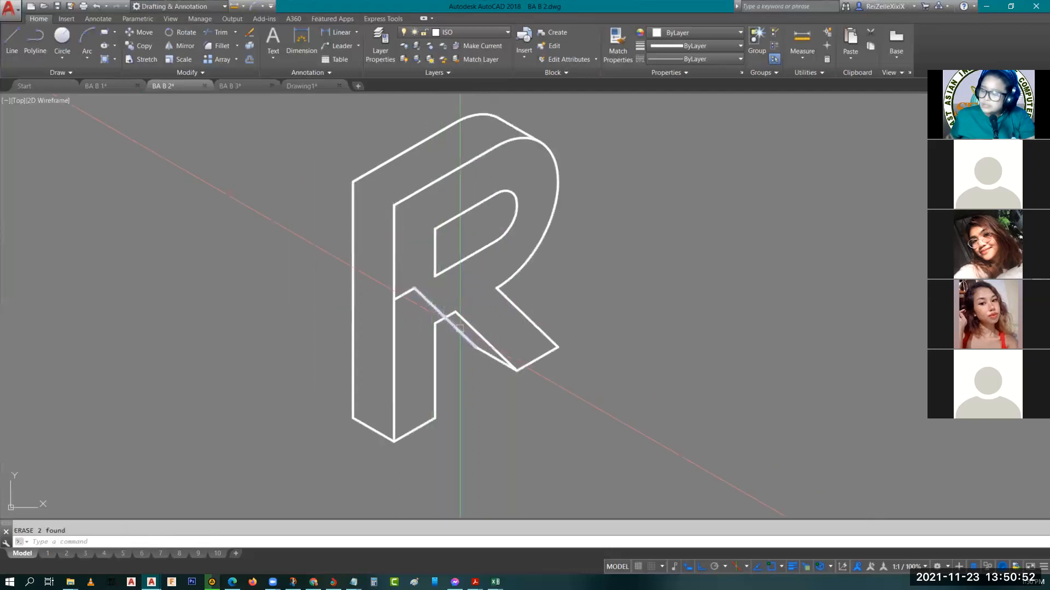
# Trim the back leg's lower diagonal edge where it runs behind the front face
pyautogui.write('tr')
pyautogui.press('Return')
pyautogui.press('Return')
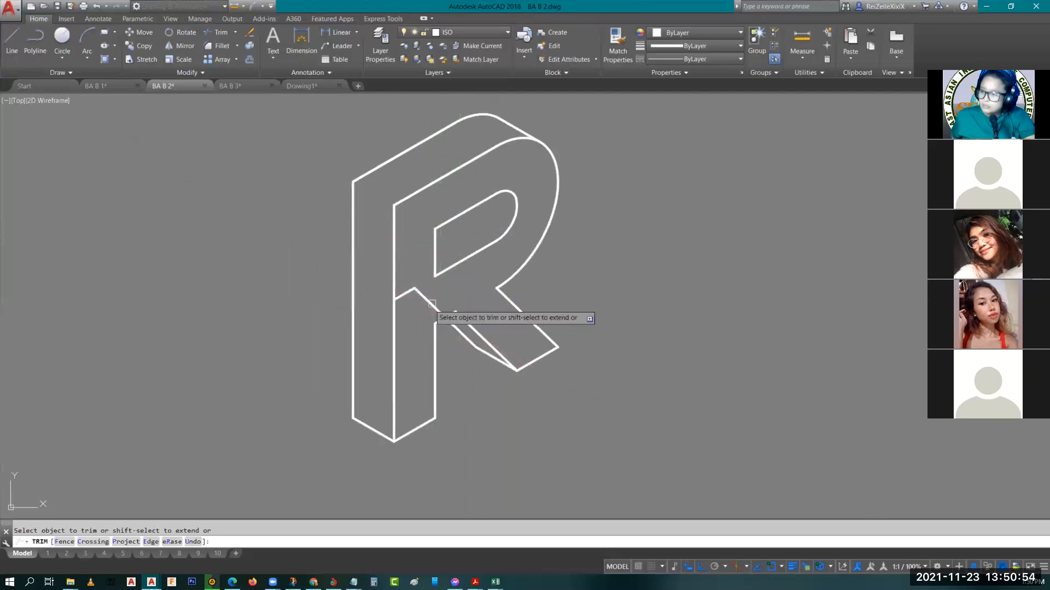
pyautogui.click(431, 304)
pyautogui.press('Escape')
# Erase the leftover short back edge crossing the front R's stem
pyautogui.click(410, 291)
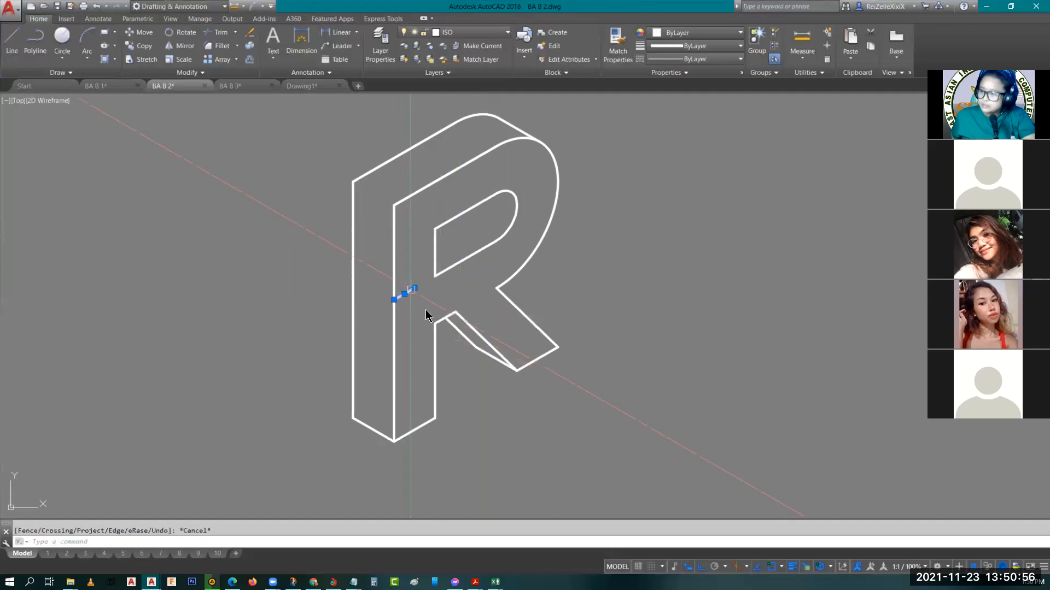
pyautogui.write('e')
pyautogui.press('Return')
pyautogui.moveTo(423, 300); pyautogui.dragTo(455, 332, button='middle')
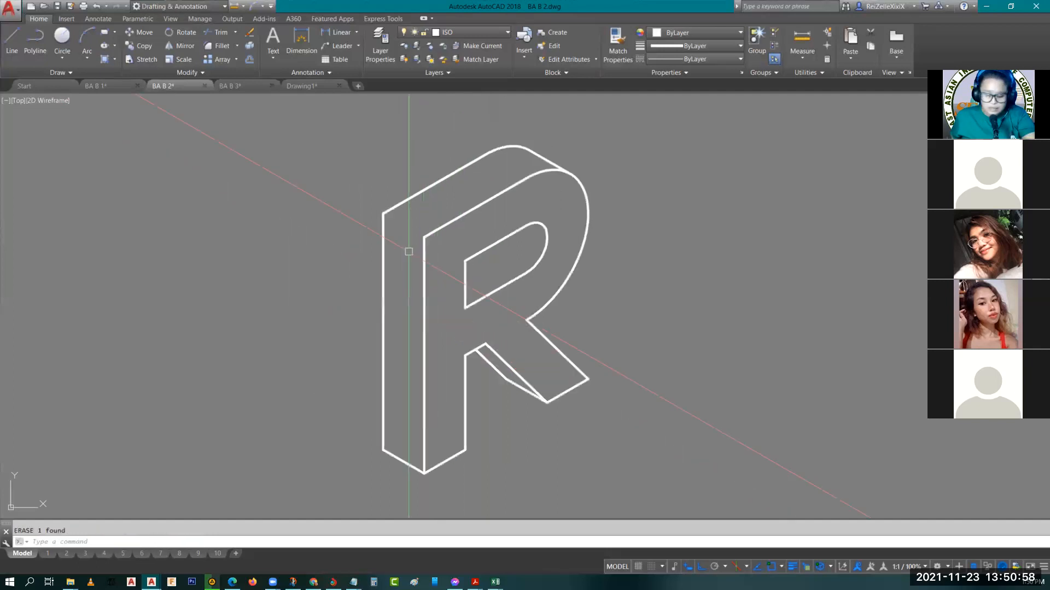
# Draw a depth line joining the upper left corners of the front and back R stems
pyautogui.write('l')
pyautogui.press('Return')
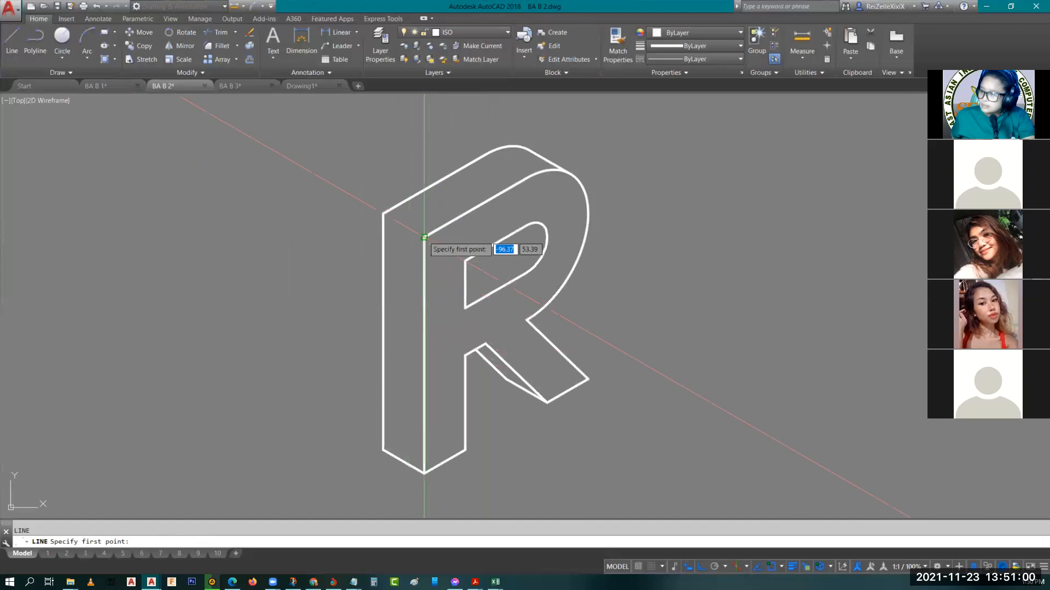
pyautogui.click(425, 237)
pyautogui.press('Escape')
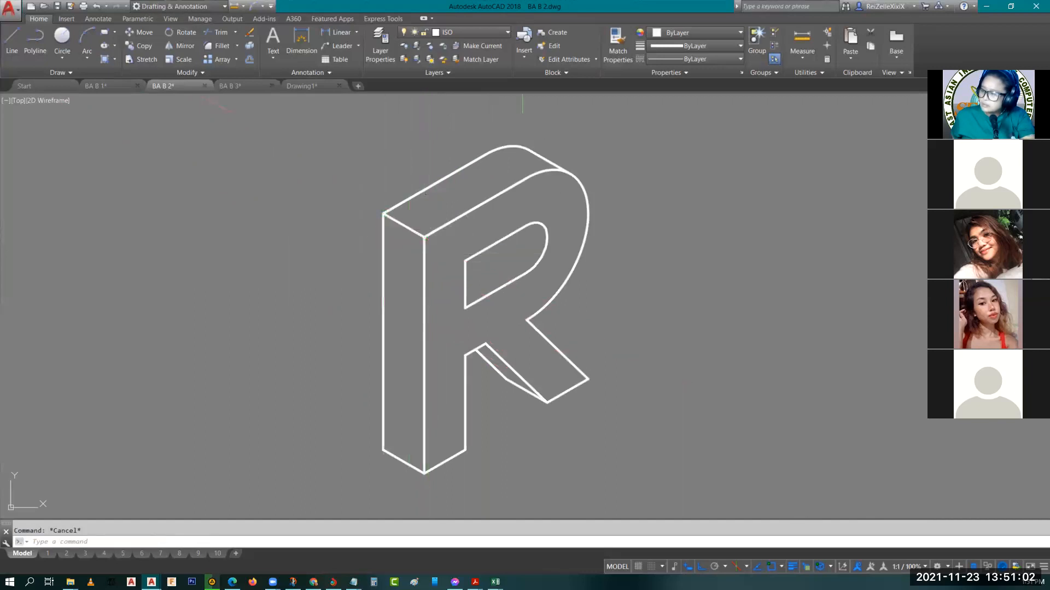
# Compare the new isometric R with the R in the finished isometric name sample
pyautogui.scroll(-4, 570, 312)
pyautogui.moveTo(573, 312); pyautogui.dragTo(344, 282, button='middle')
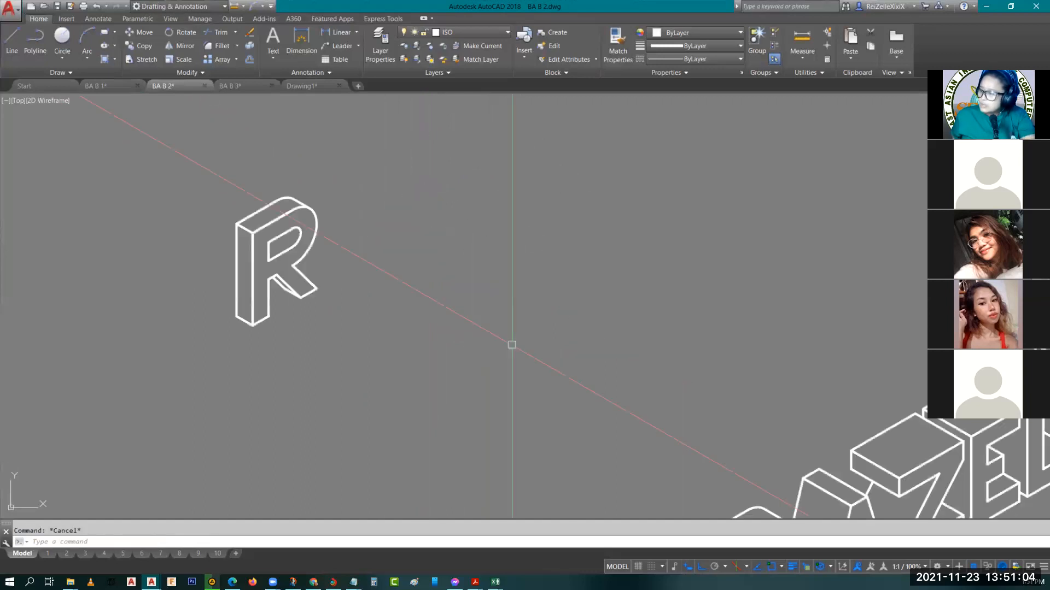
pyautogui.moveTo(809, 508); pyautogui.dragTo(549, 310, button='middle')
pyautogui.scroll(3, 548, 419)
pyautogui.moveTo(549, 419); pyautogui.dragTo(583, 400, button='middle')
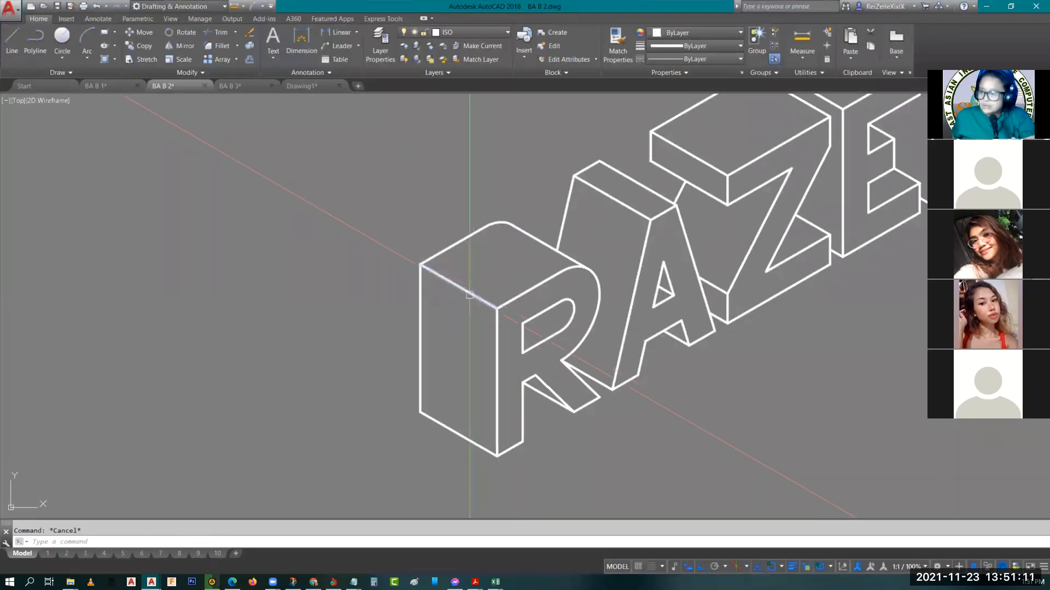
pyautogui.scroll(-3, 438, 293)
pyautogui.moveTo(438, 293); pyautogui.dragTo(455, 361, button='middle')
pyautogui.scroll(3, 328, 238)
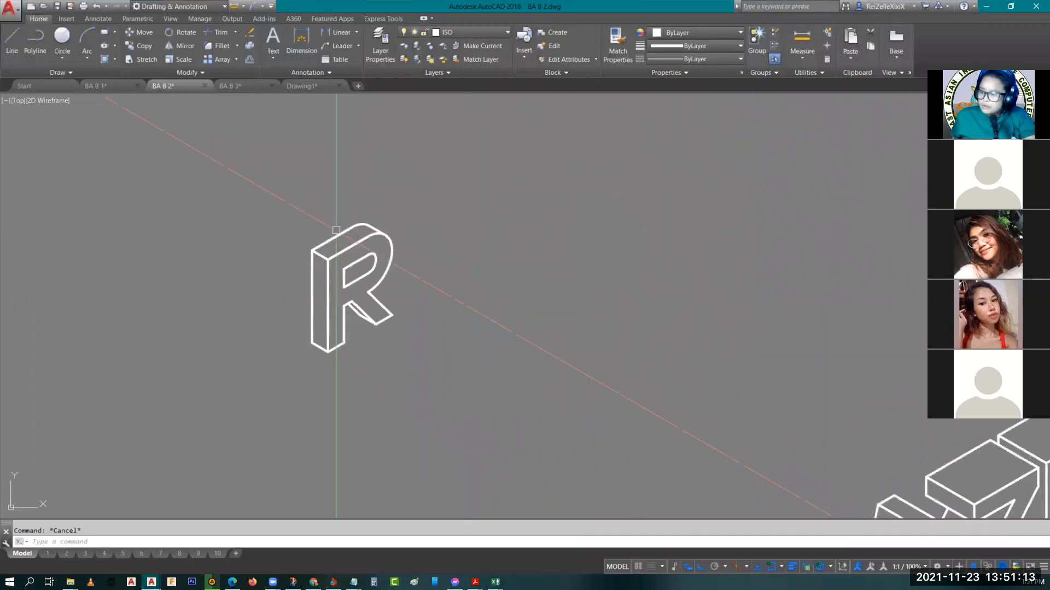
pyautogui.scroll(3, 328, 238)
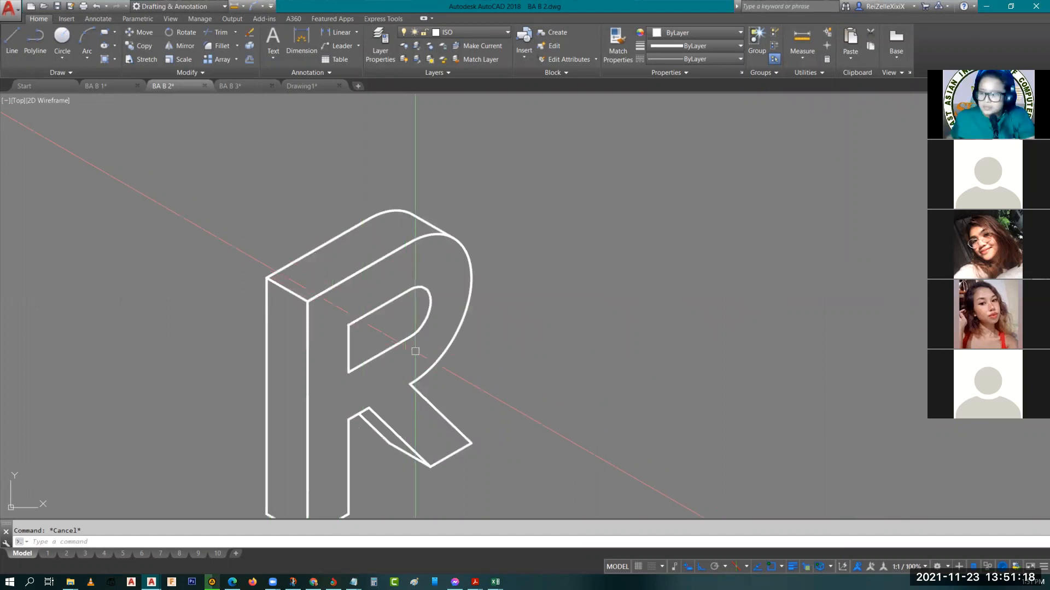
pyautogui.scroll(-2, 415, 352)
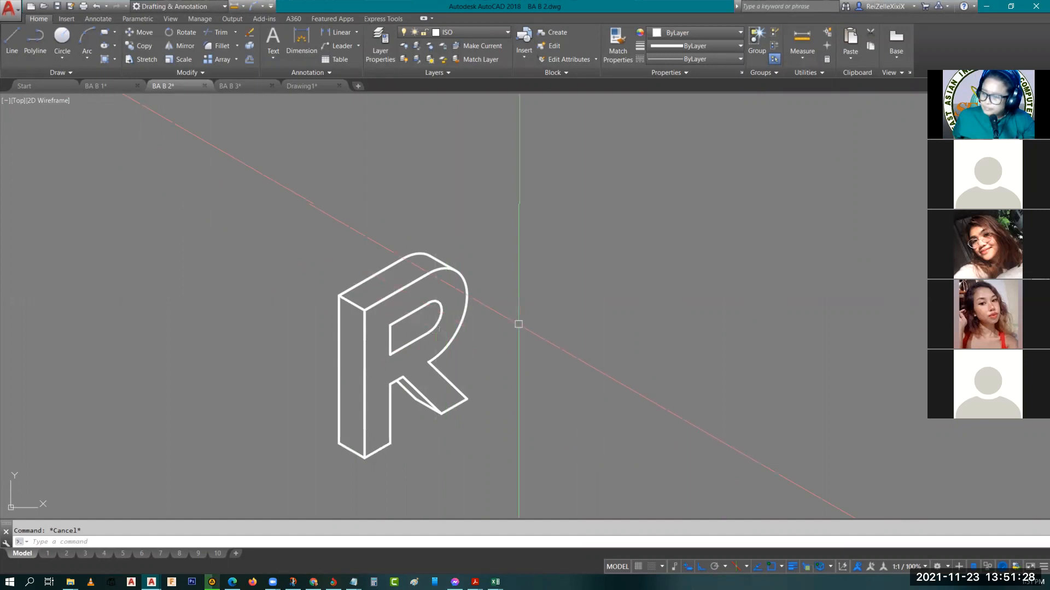
# Try a depth line from the lower left corner of the R's inner opening to the stem edge, and erase it
pyautogui.scroll(6, 391, 379)
pyautogui.write('l')
pyautogui.press('Return')
pyautogui.click(393, 278)
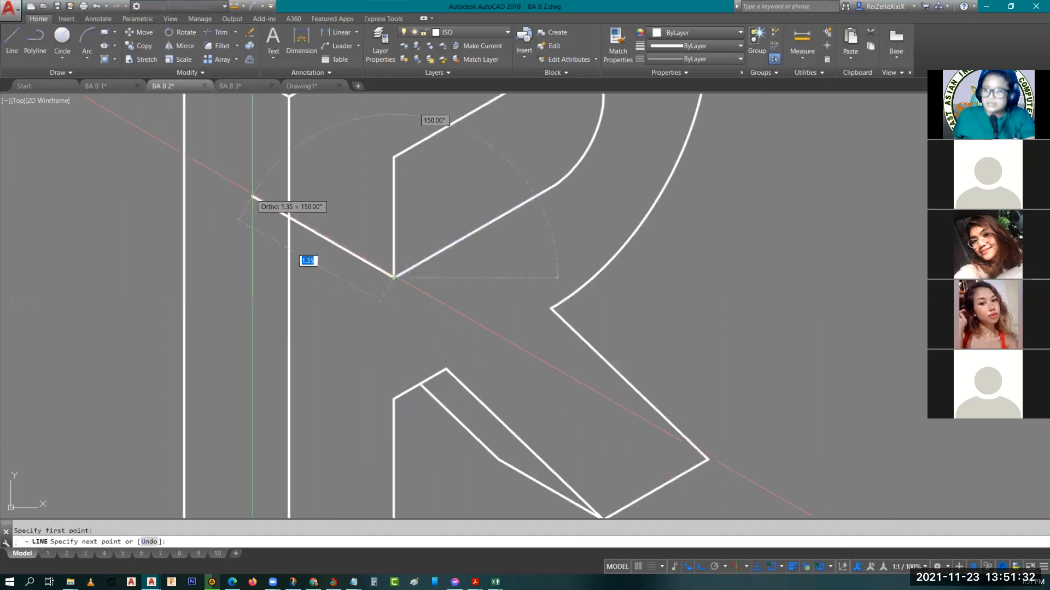
pyautogui.press('Escape')
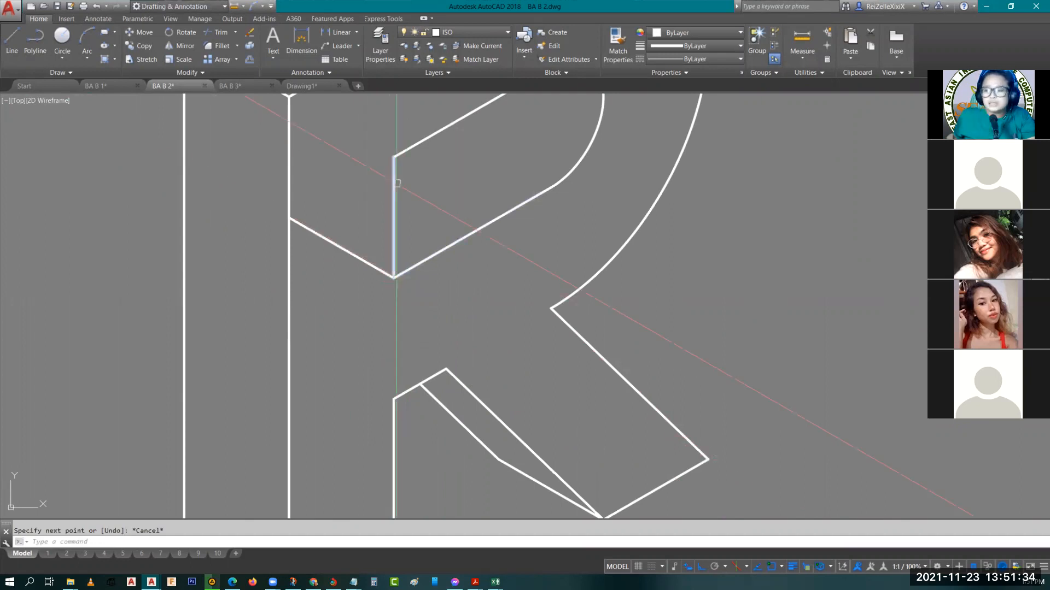
pyautogui.click(361, 259)
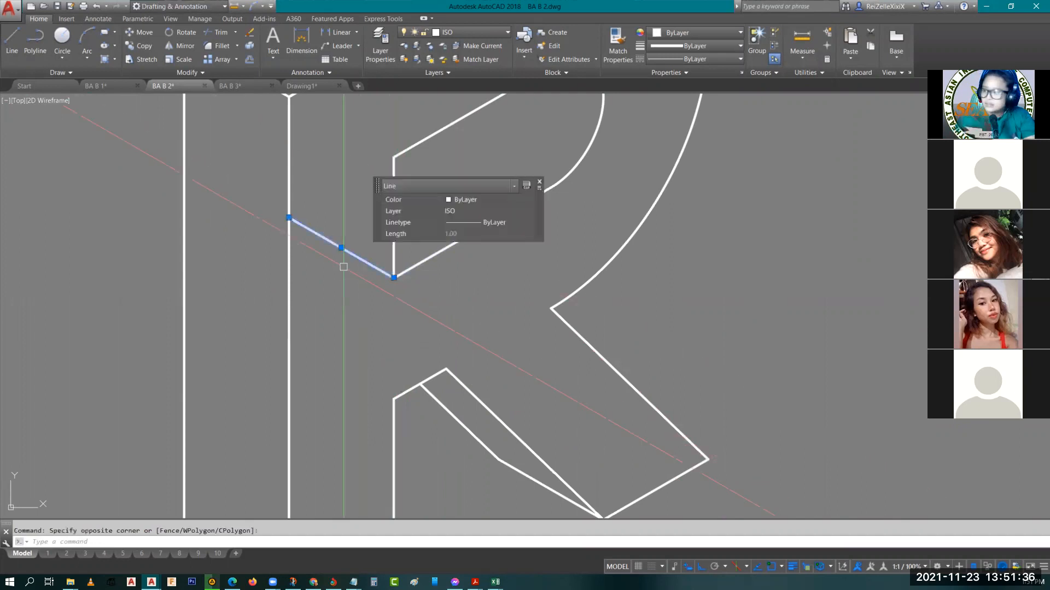
pyautogui.press('Delete')
# Review the sample output on layout 4 and the BA B-2 job sheet instructions on layout 5
pyautogui.scroll(-5, 469, 328)
pyautogui.moveTo(468, 328); pyautogui.dragTo(359, 377, button='middle')
pyautogui.scroll(-7, 359, 378)
pyautogui.moveTo(582, 447)
pyautogui.mouseDown(button='middle')
pyautogui.moveTo(750, 400)
pyautogui.moveTo(485, 365)
pyautogui.mouseUp(button='middle')
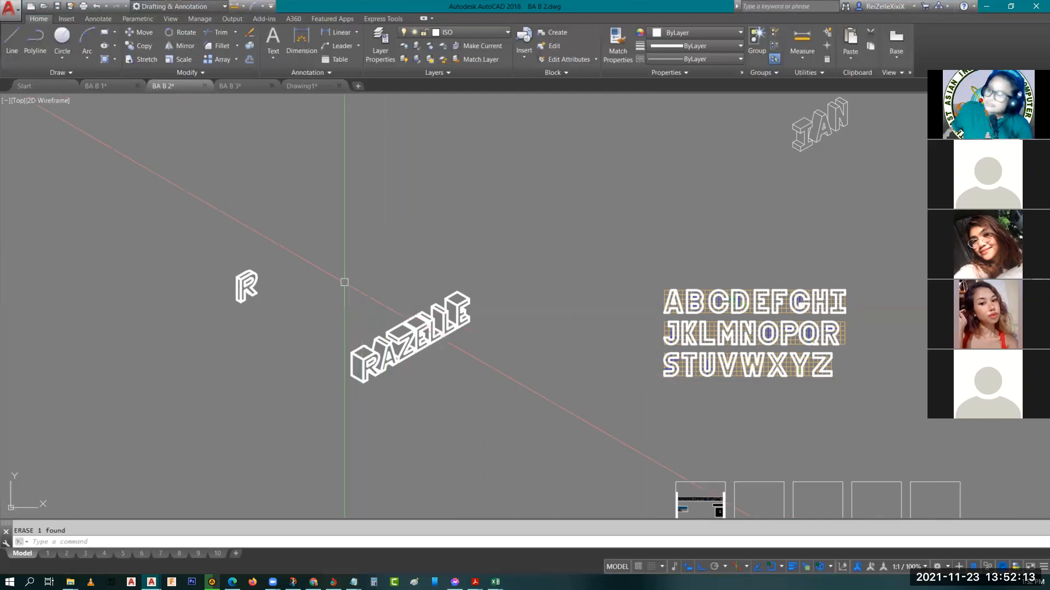
pyautogui.click(105, 554)
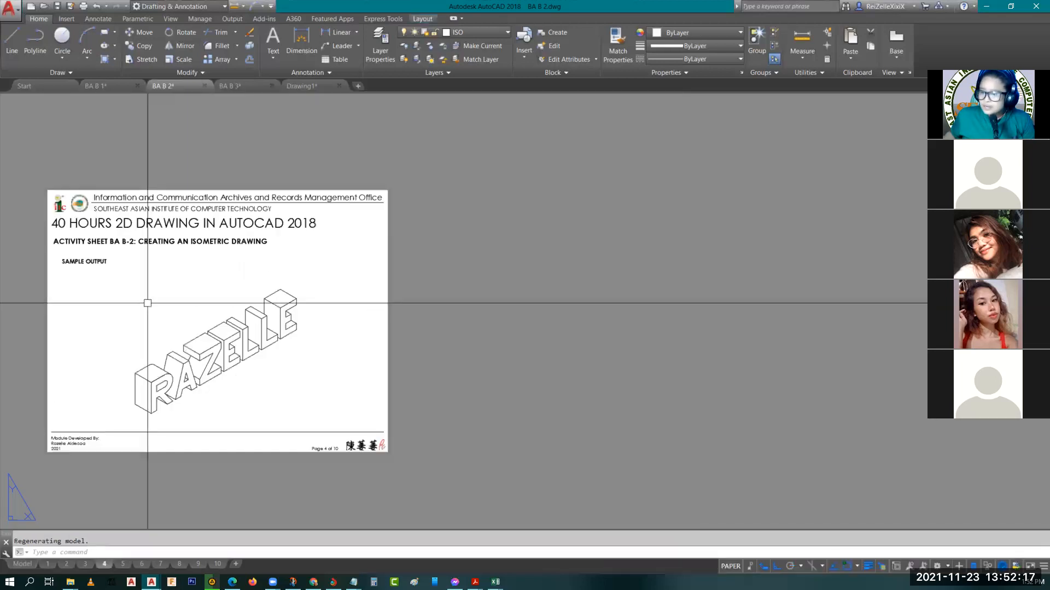
pyautogui.click(127, 561)
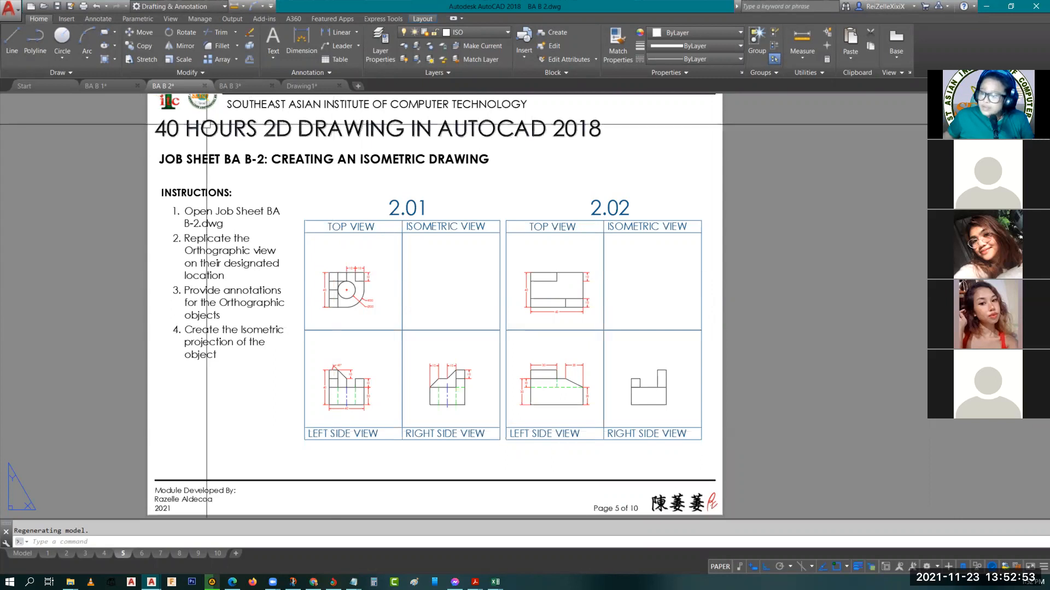
# Return to model space and examine the orthographic views of drawings 2.01 and 2.02, closing in on 2.01's top view
pyautogui.click(22, 553)
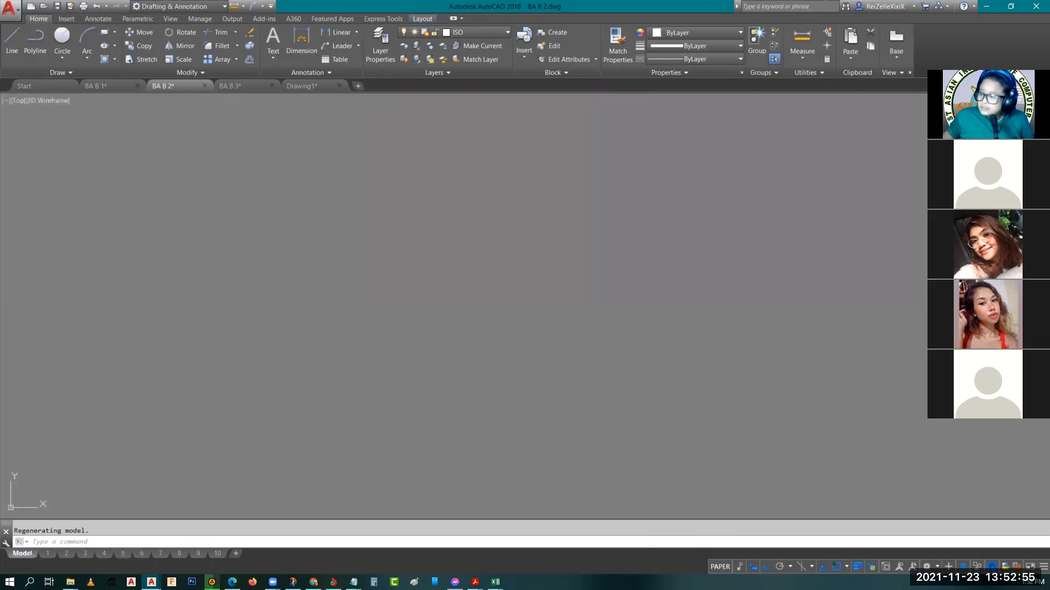
pyautogui.moveTo(565, 367)
pyautogui.mouseDown(button='middle')
pyautogui.moveTo(444, 337)
pyautogui.moveTo(354, 358)
pyautogui.mouseUp(button='middle')
pyautogui.moveTo(621, 311); pyautogui.dragTo(286, 346, button='middle')
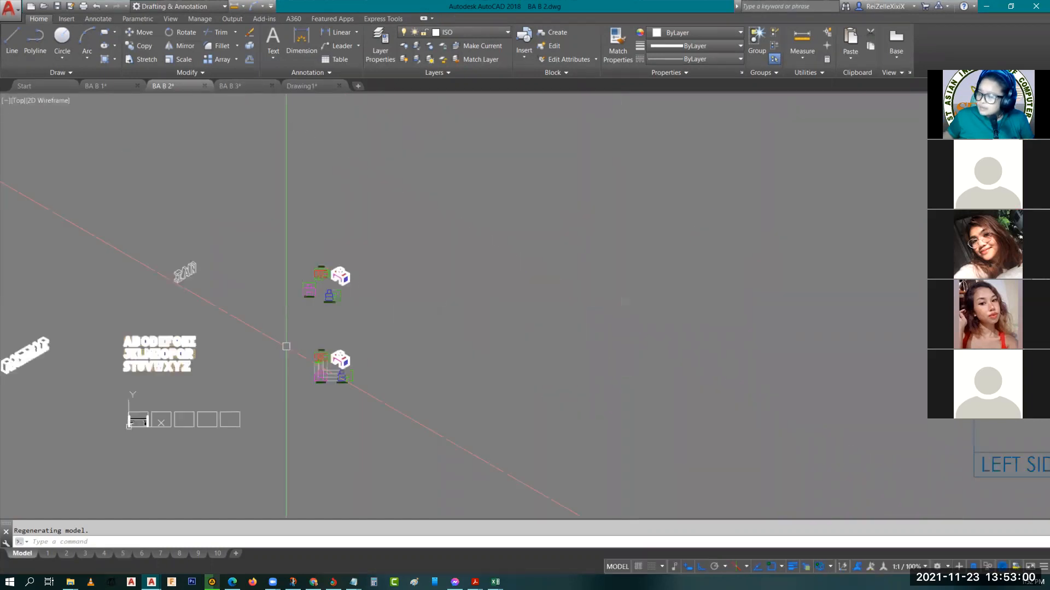
pyautogui.scroll(-4, 312, 347)
pyautogui.moveTo(764, 295); pyautogui.dragTo(485, 492, button='middle')
pyautogui.scroll(-4, 276, 373)
pyautogui.scroll(6, 276, 373)
pyautogui.moveTo(368, 202); pyautogui.dragTo(317, 455, button='middle')
pyautogui.moveTo(317, 202); pyautogui.dragTo(285, 250, button='middle')
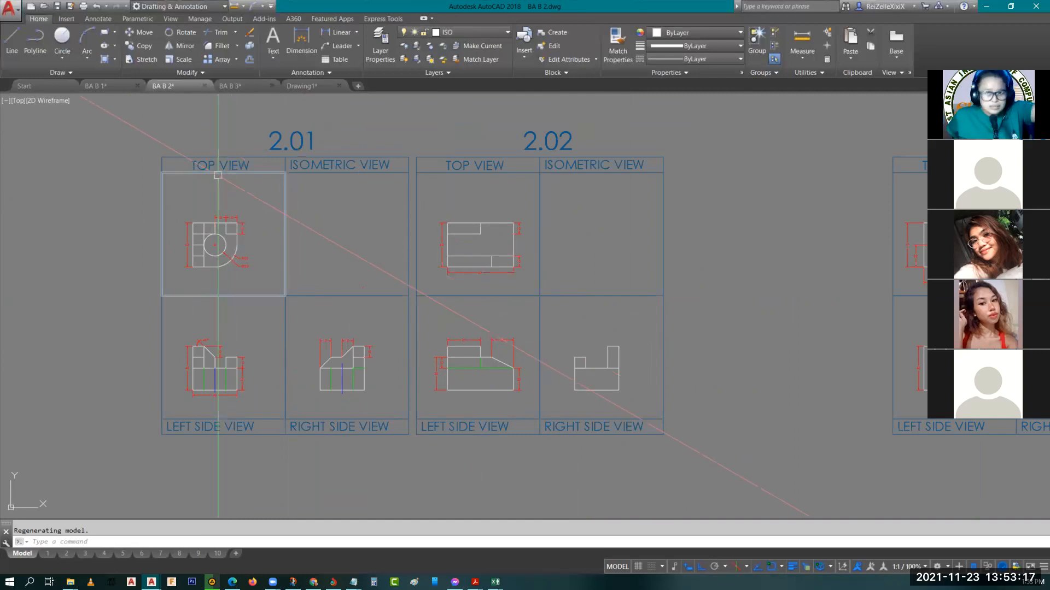
pyautogui.scroll(3, 200, 239)
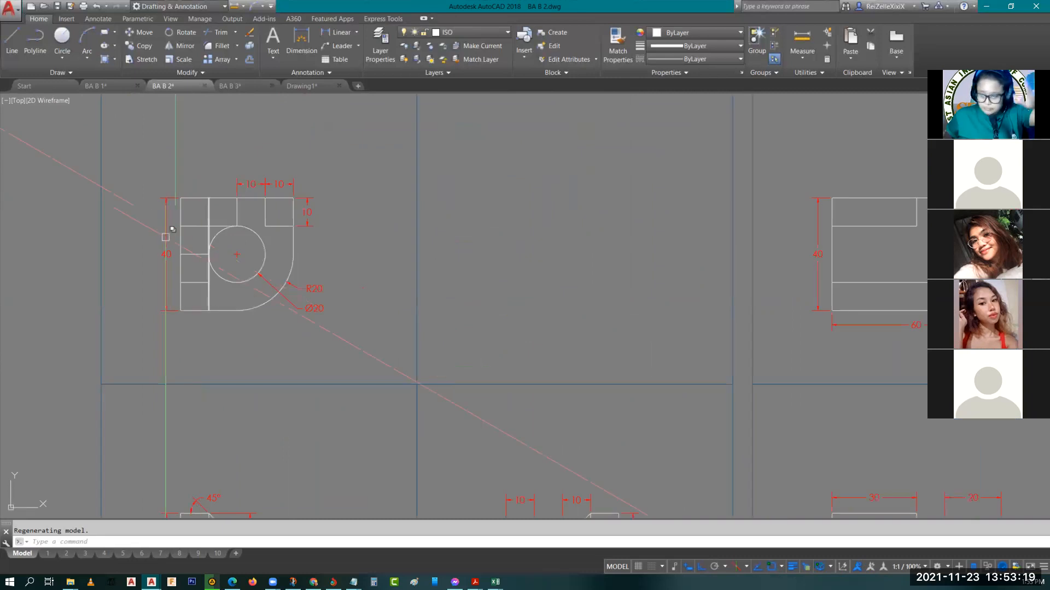
pyautogui.moveTo(318, 246); pyautogui.dragTo(268, 380, button='middle')
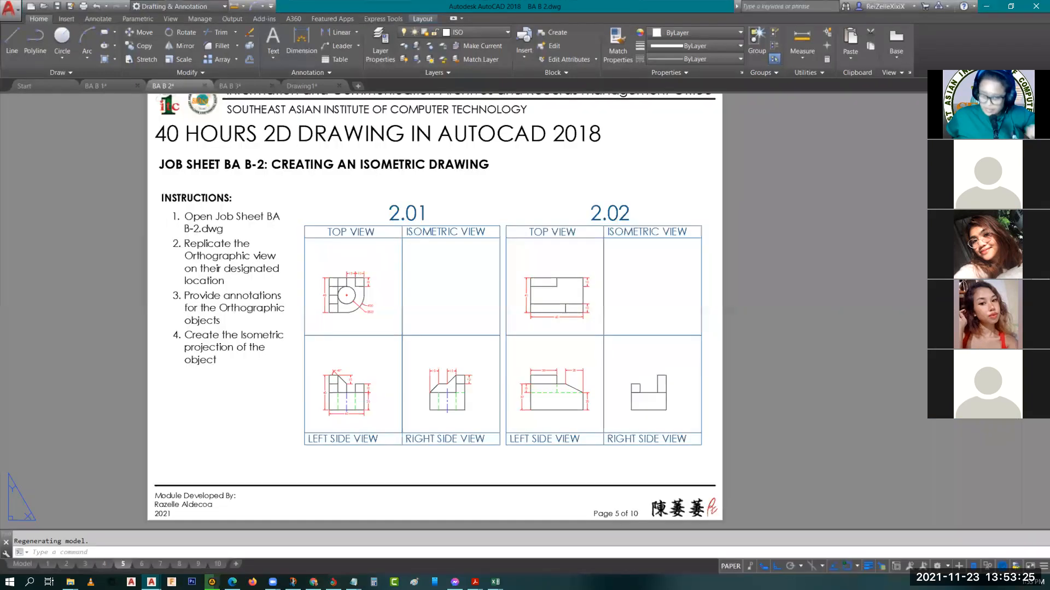
# Examine the job sheet on layout 5, comparing its instructions with the dimensioned views of 2.01 and 2.02
pyautogui.click(123, 554)
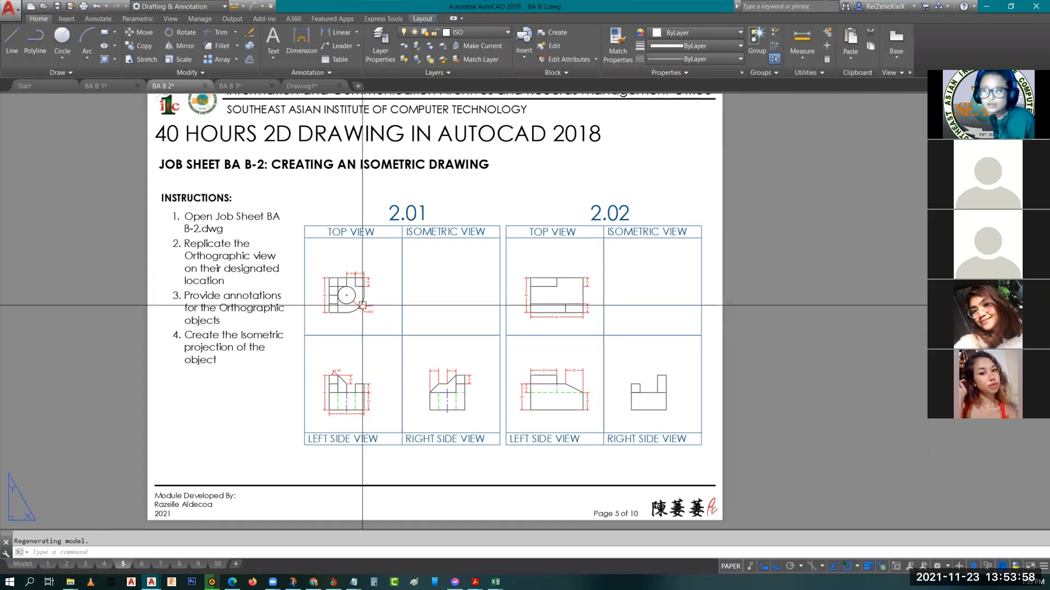
pyautogui.scroll(4, 360, 290)
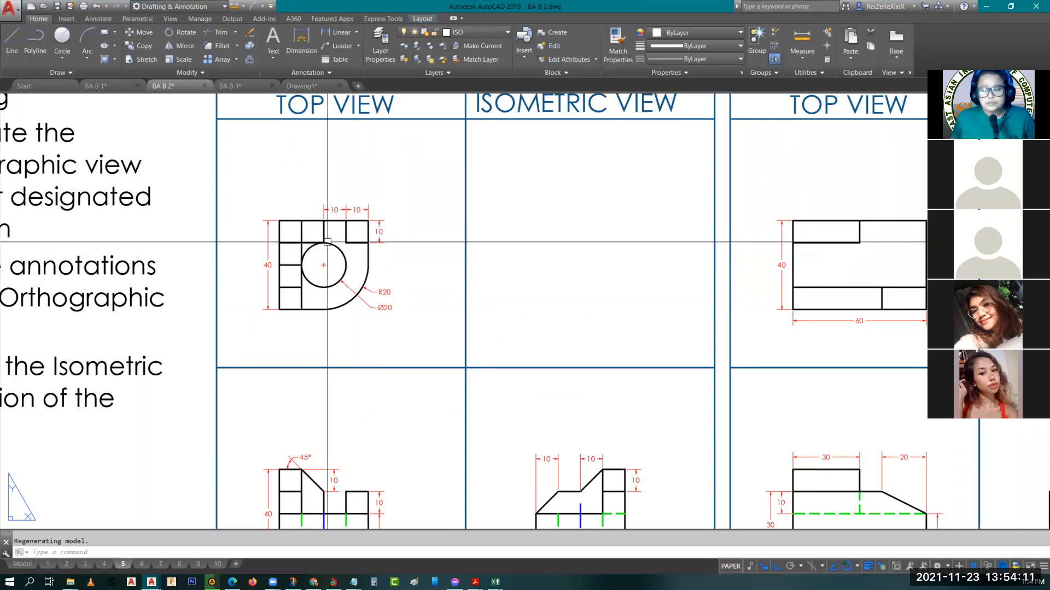
pyautogui.scroll(-4, 279, 248)
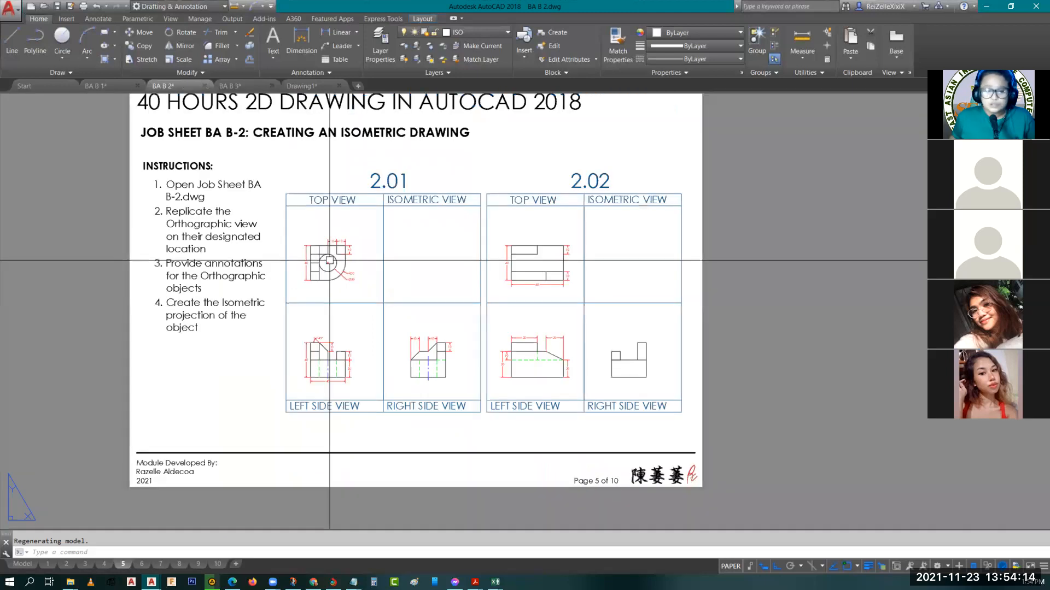
pyautogui.scroll(2, 334, 273)
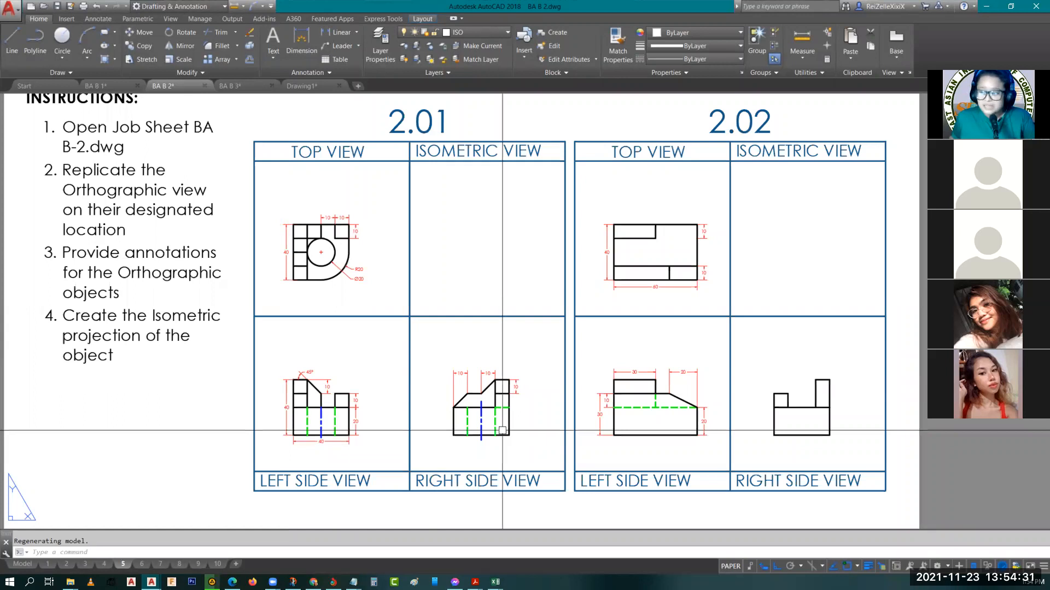
pyautogui.scroll(-2, 455, 266)
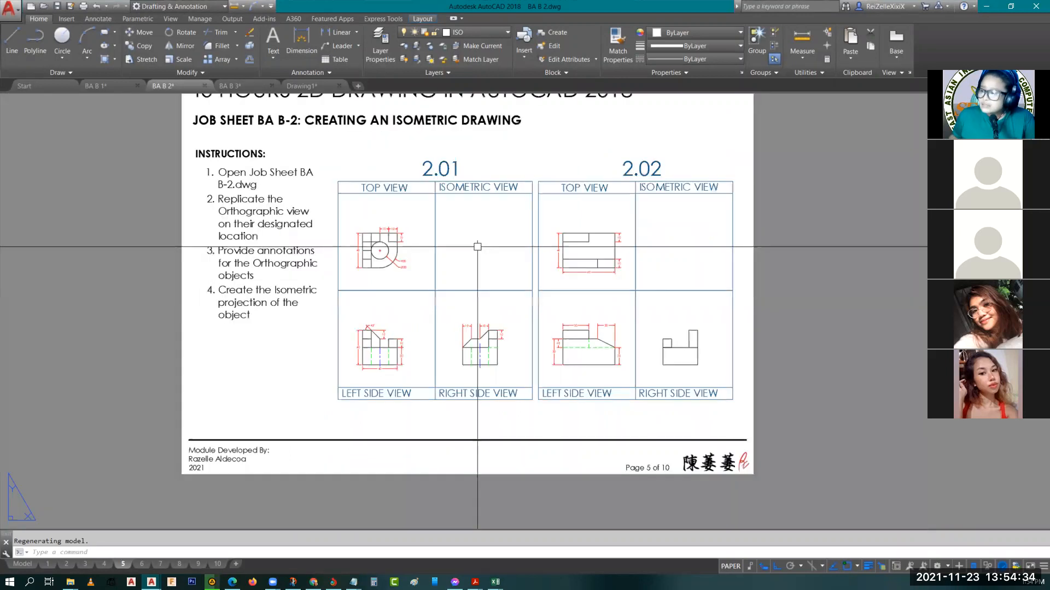
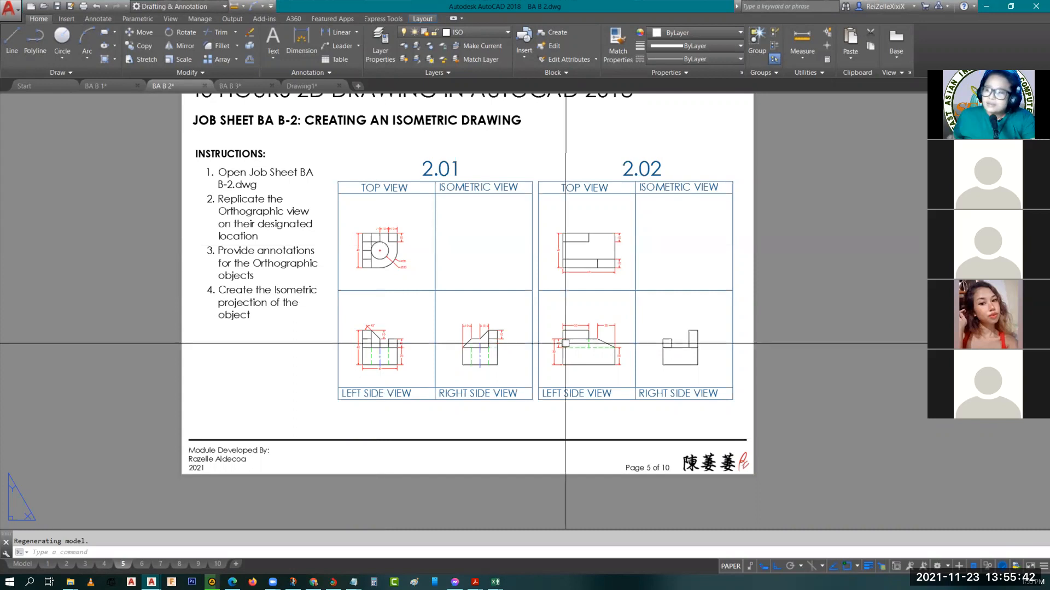
# Review the orthographic views of drawings 2.03 through 2.10 on layouts 6 to 9
pyautogui.click(143, 564)
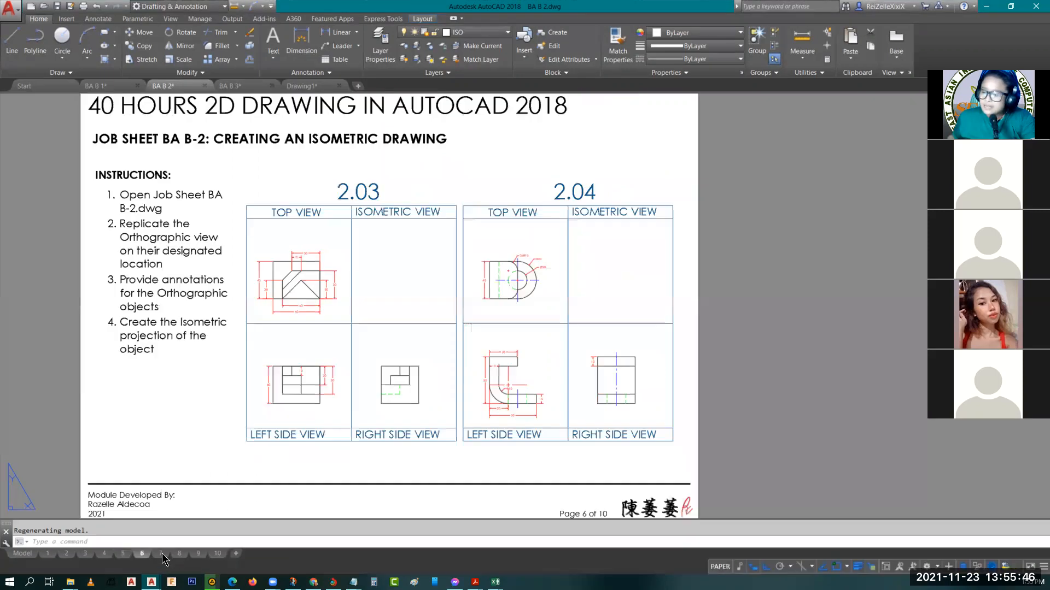
pyautogui.click(162, 553)
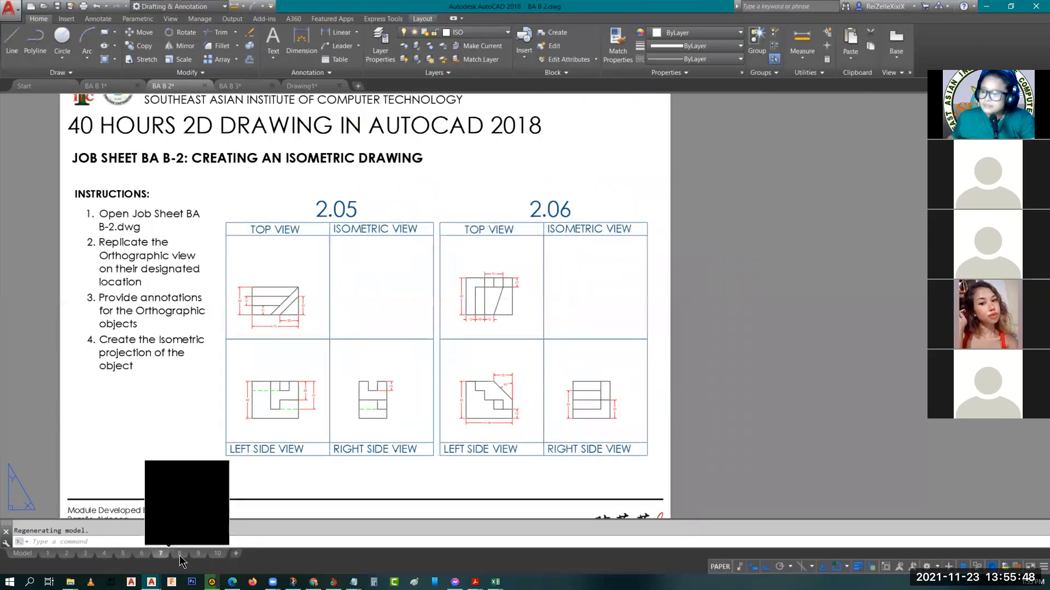
pyautogui.click(179, 554)
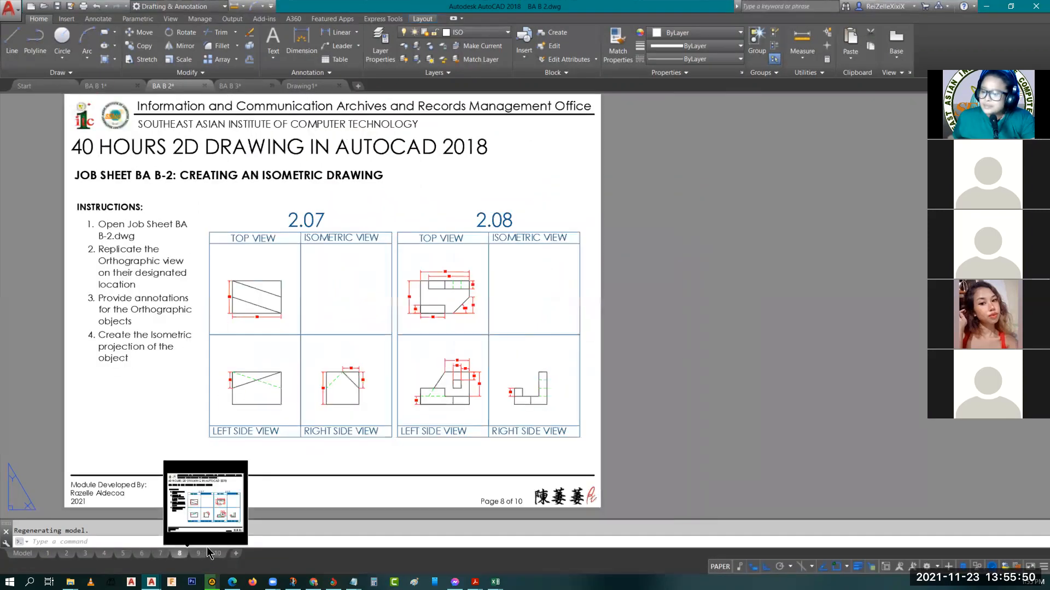
pyautogui.click(199, 553)
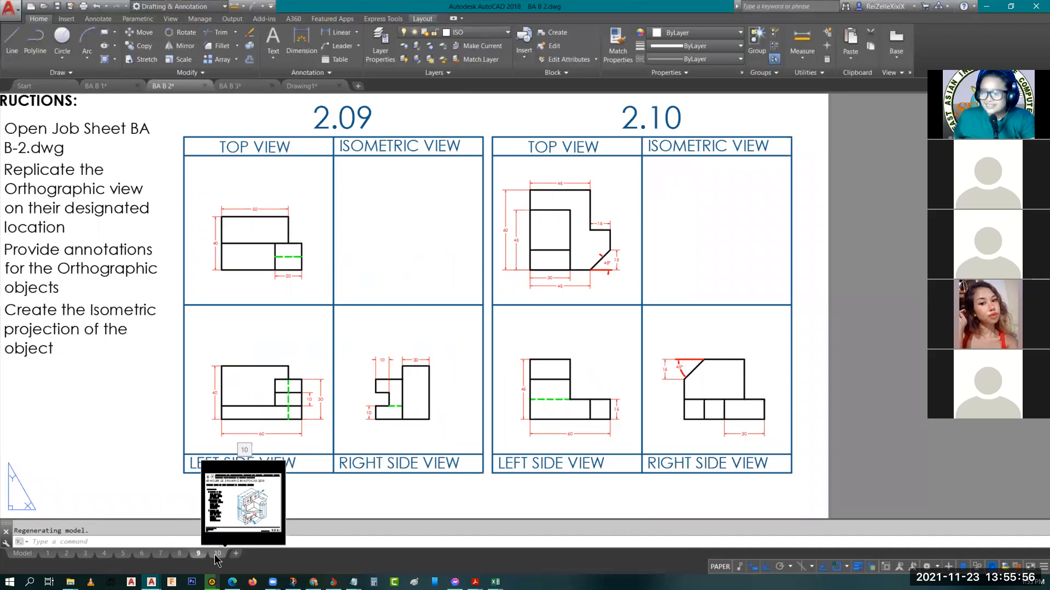
# Examine the BA B-2 project sheet's instructions and isometric object on layout 10
pyautogui.click(217, 554)
pyautogui.scroll(-2, 560, 398)
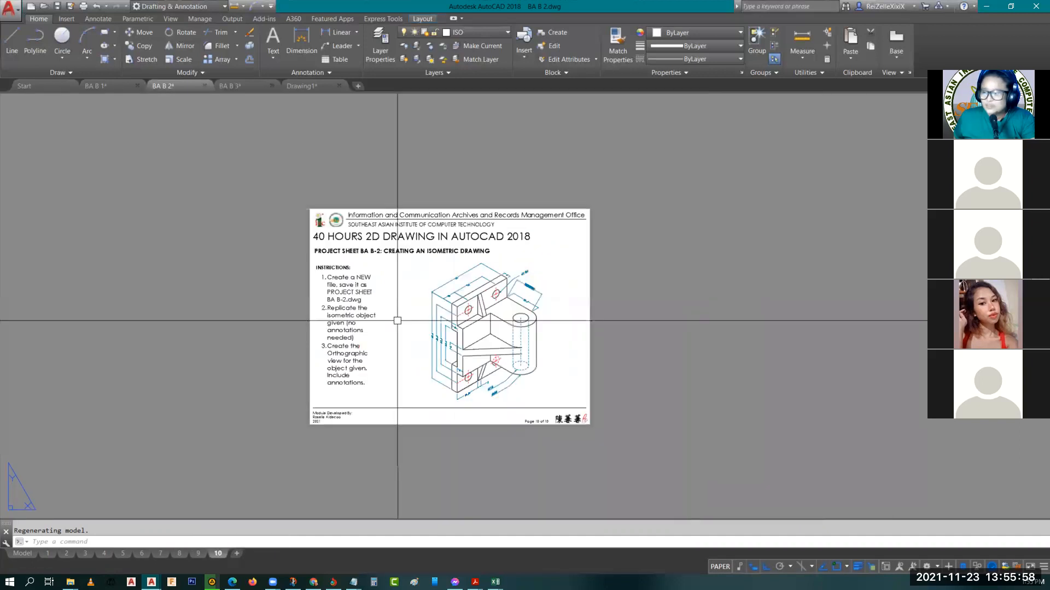
pyautogui.moveTo(560, 398); pyautogui.dragTo(490, 398, button='middle')
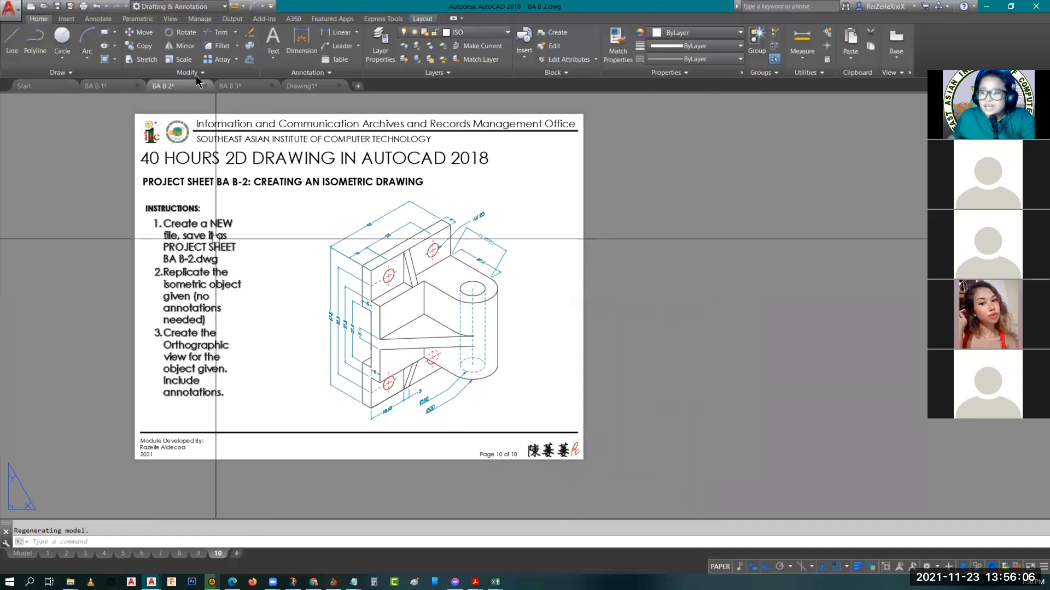
# Return to layout 9 and review the full job sheet with drawings 2.09 and 2.10
pyautogui.moveTo(199, 551)
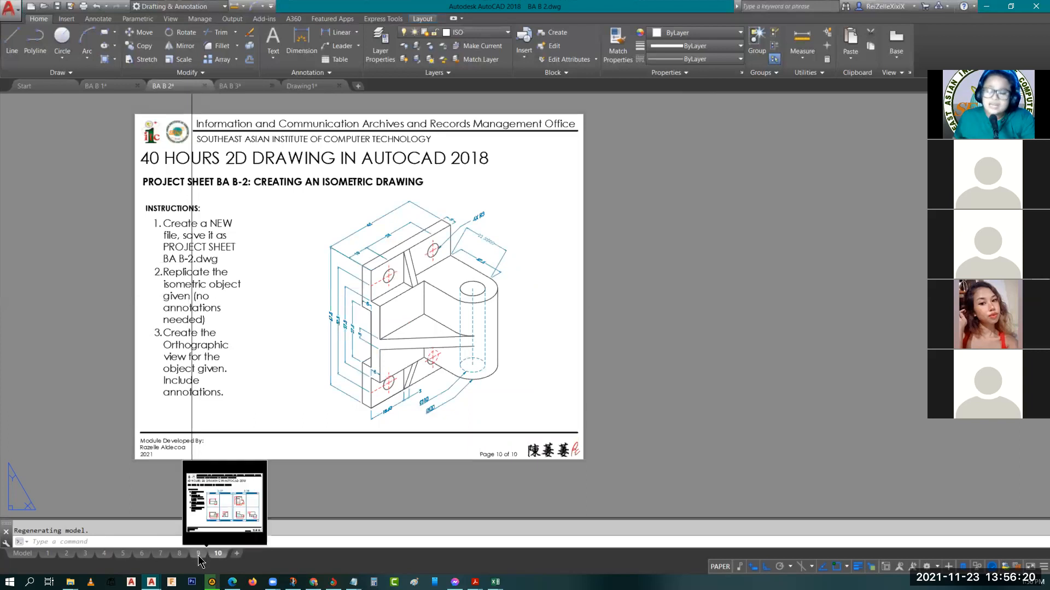
pyautogui.click(243, 473)
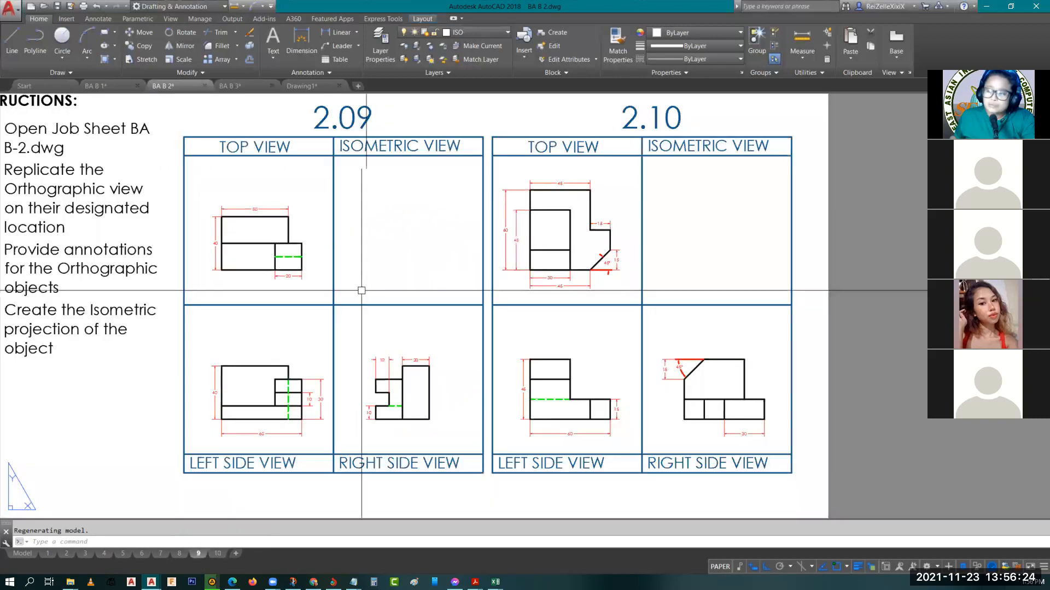
pyautogui.scroll(-2, 359, 290)
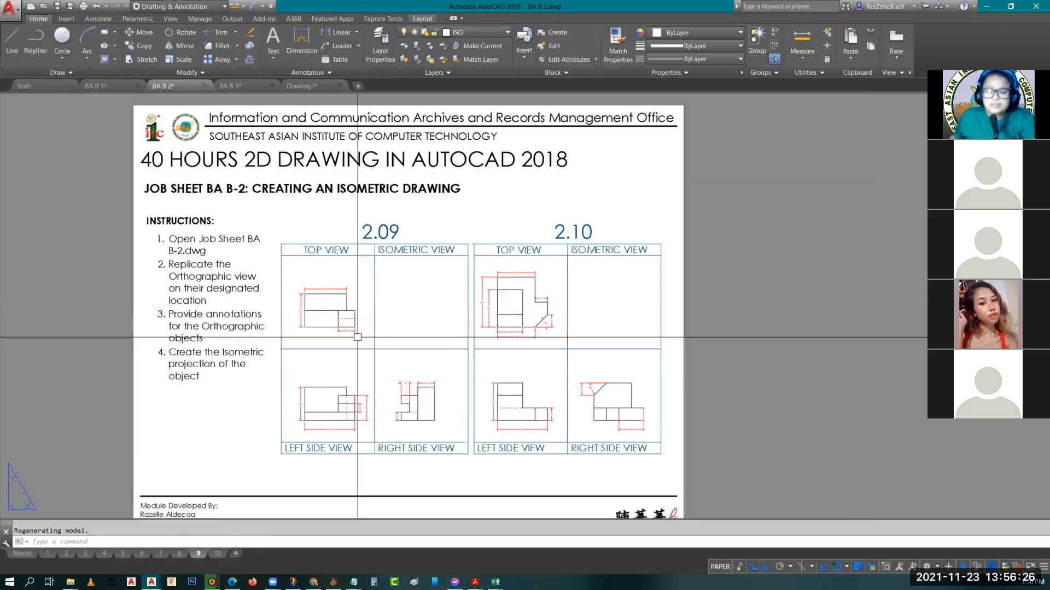
pyautogui.scroll(-2, 357, 337)
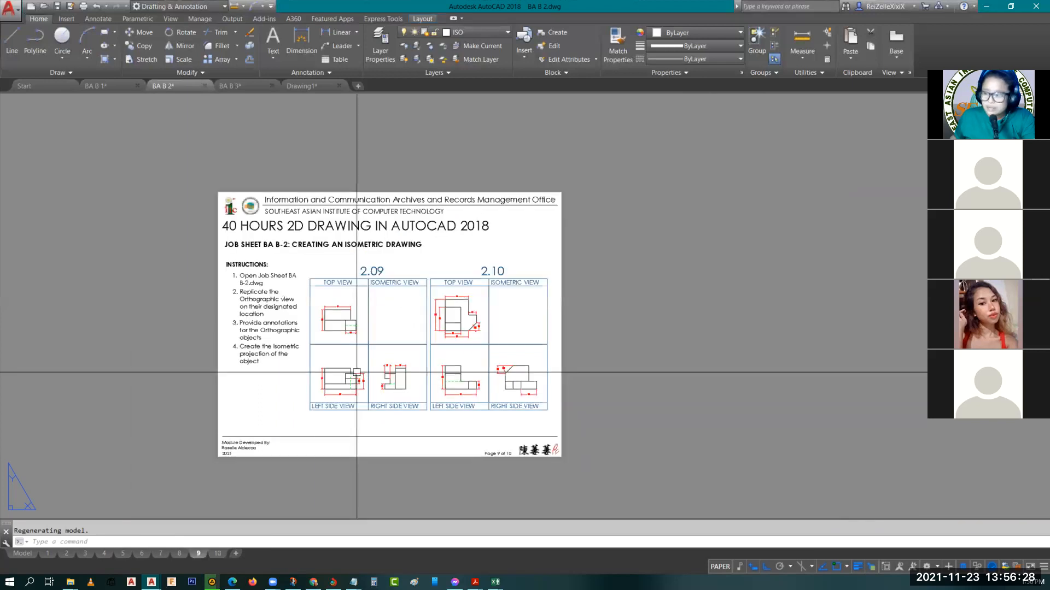
# Reopen layout 10 and examine the project sheet's dimensioned isometric bracket up close
pyautogui.click(217, 553)
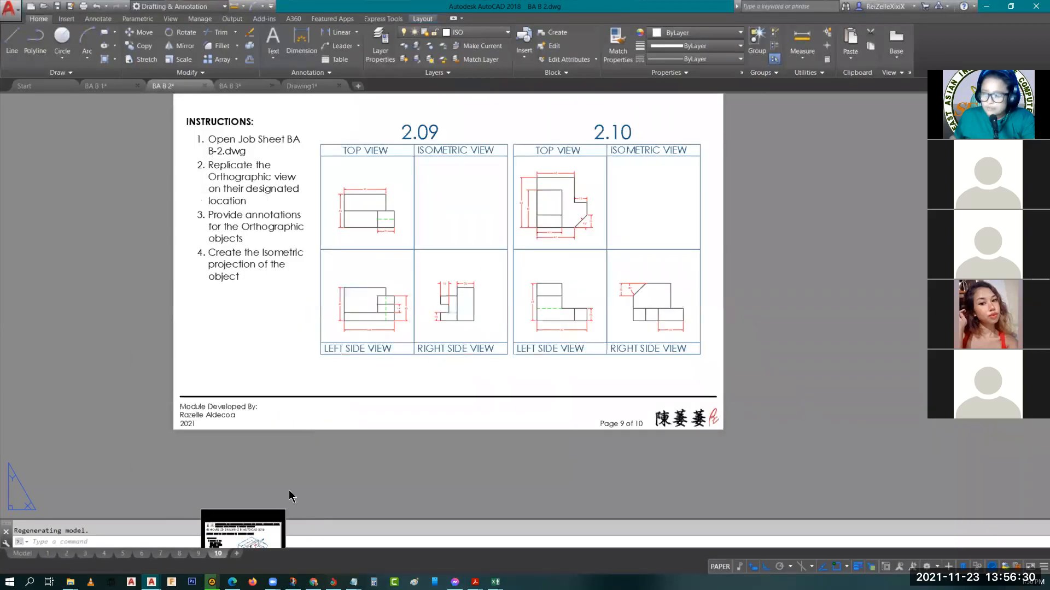
pyautogui.scroll(2, 399, 291)
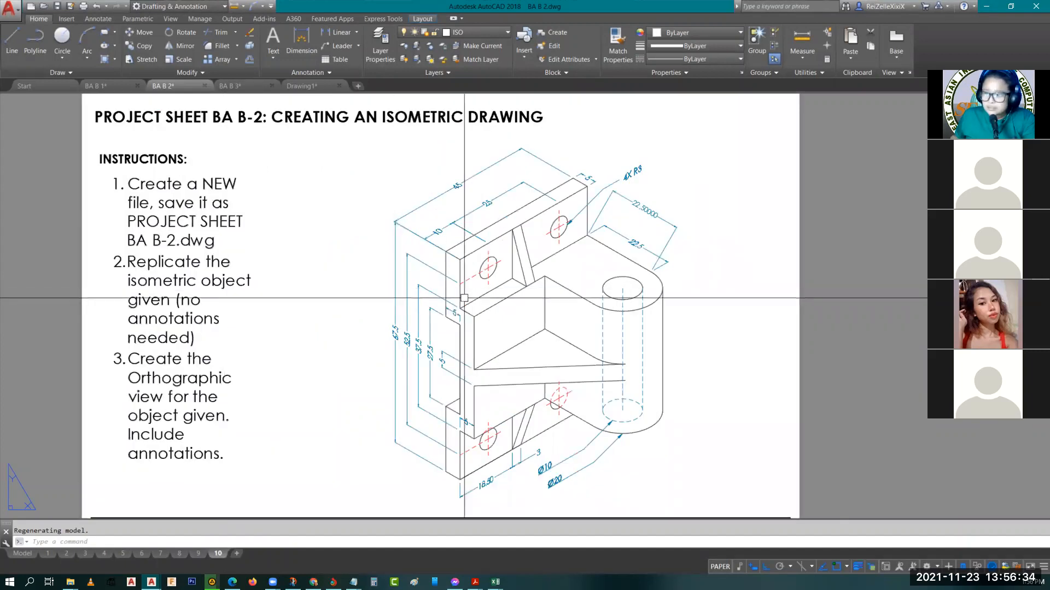
pyautogui.moveTo(612, 334); pyautogui.dragTo(572, 312, button='middle')
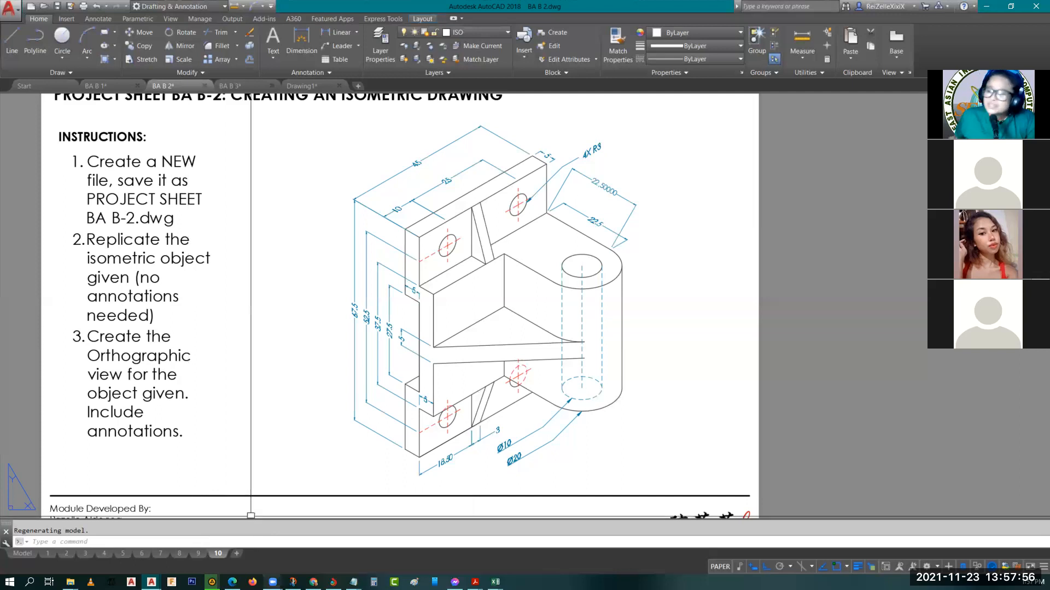
# Review the layouts from the sample output on layout 4 through drawings 2.09 and 2.10 on layout 9
pyautogui.click(104, 557)
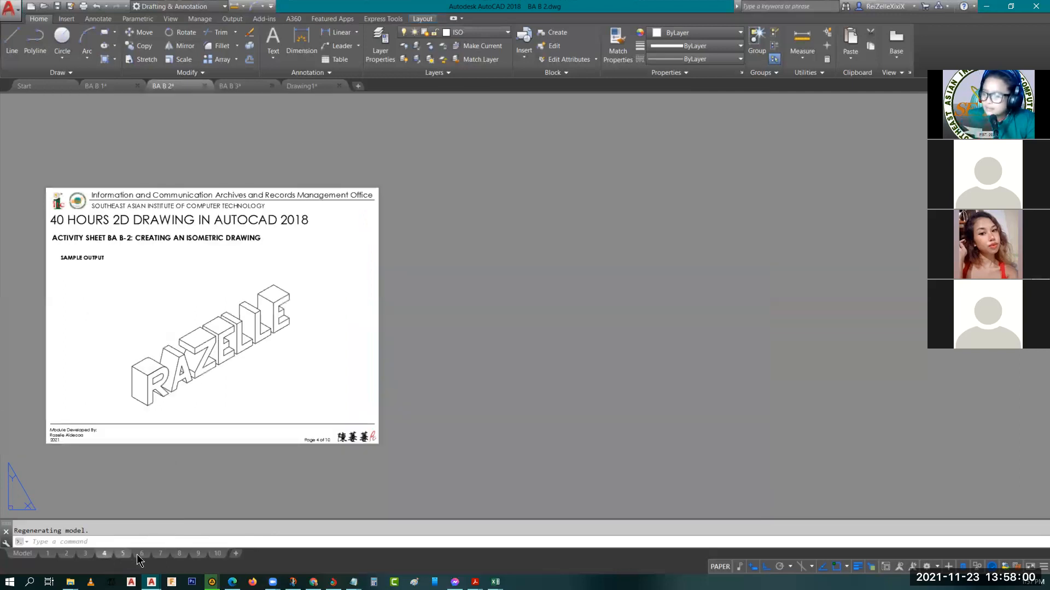
pyautogui.click(141, 558)
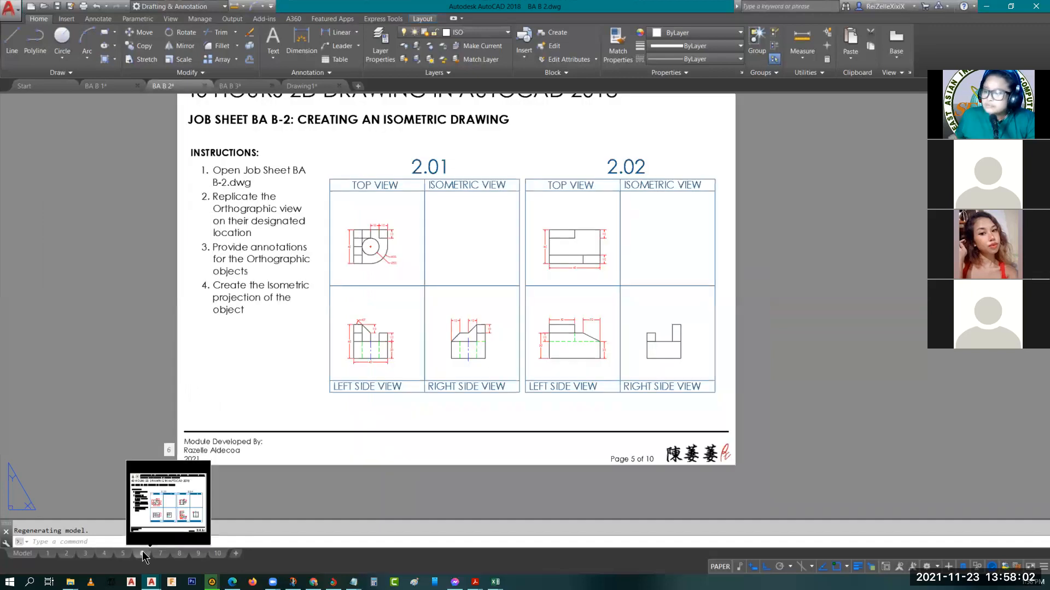
pyautogui.click(143, 553)
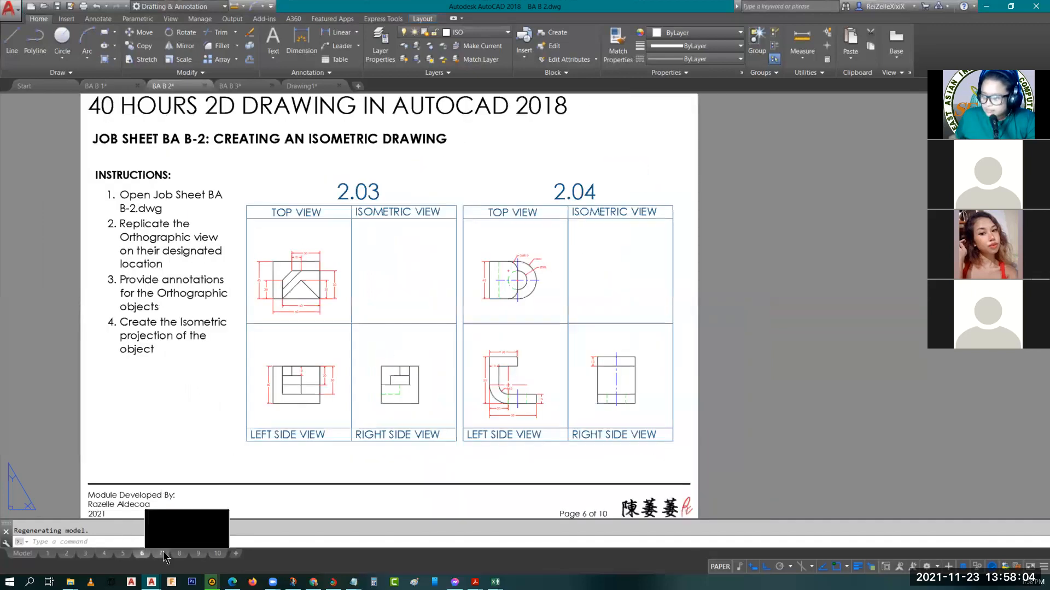
pyautogui.click(163, 554)
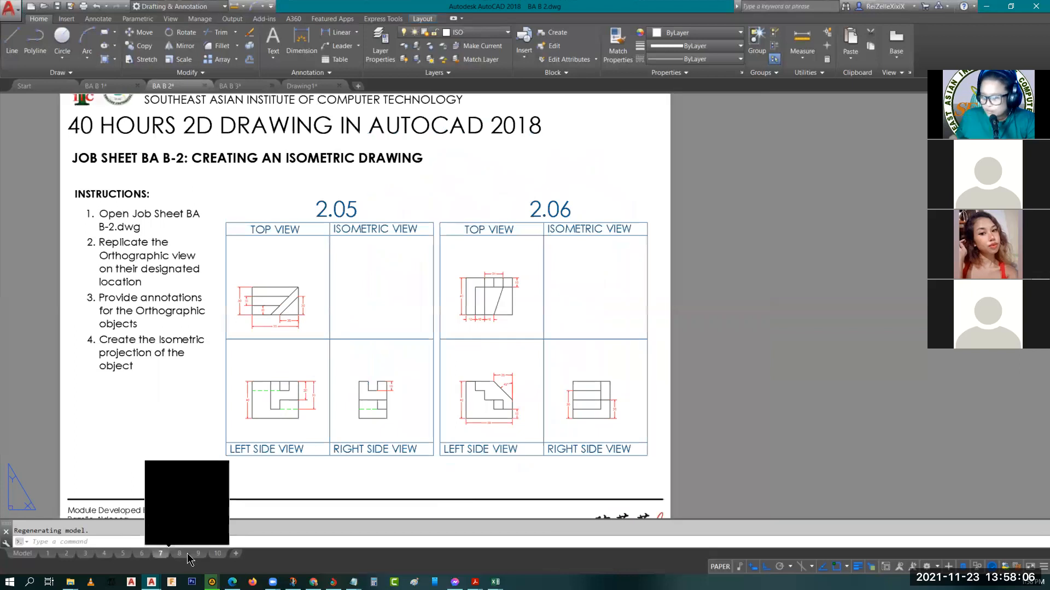
pyautogui.click(186, 554)
pyautogui.click(199, 554)
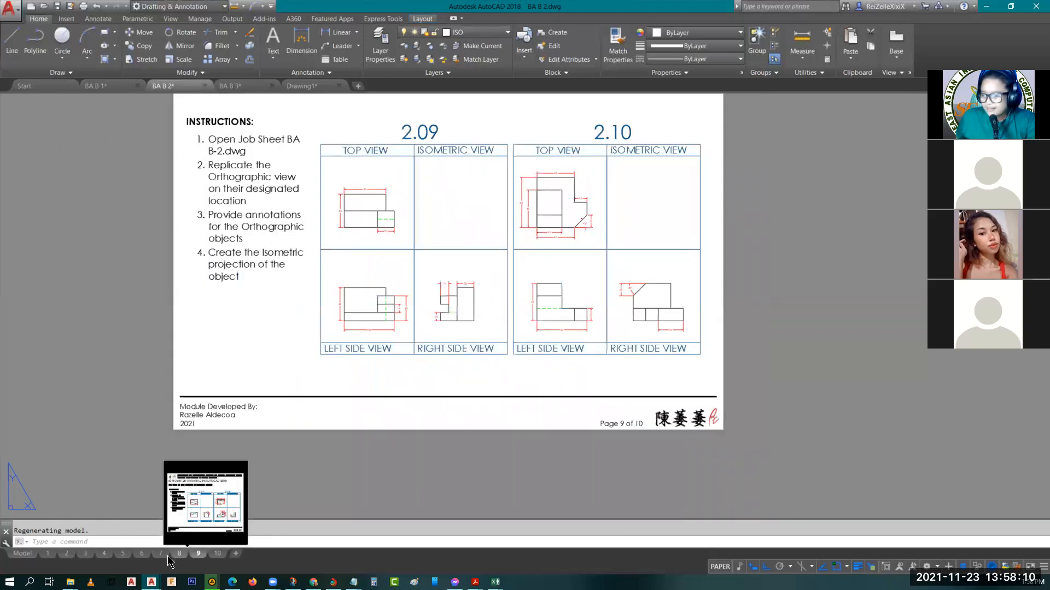
# Go back through the job sheets on layouts 8 to 5, and return to drawings 2.05 and 2.06 on layout 7
pyautogui.click(179, 555)
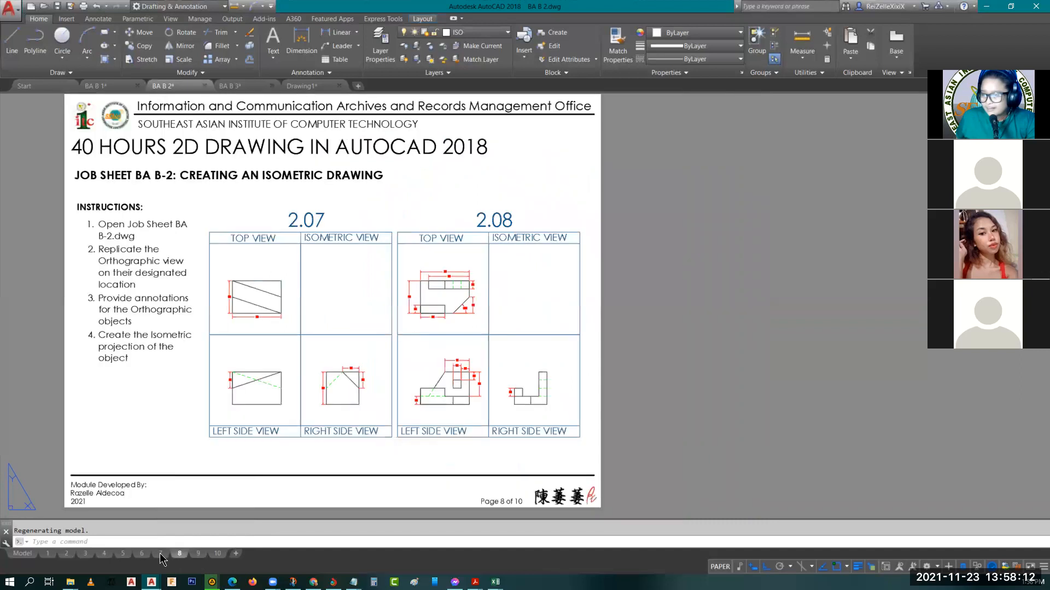
pyautogui.click(160, 554)
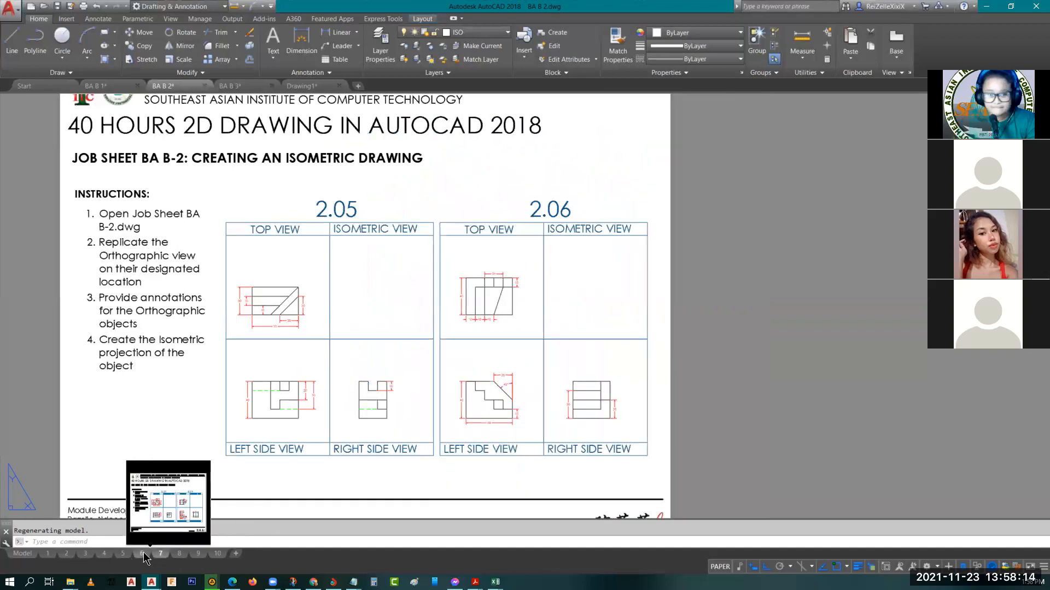
pyautogui.click(144, 555)
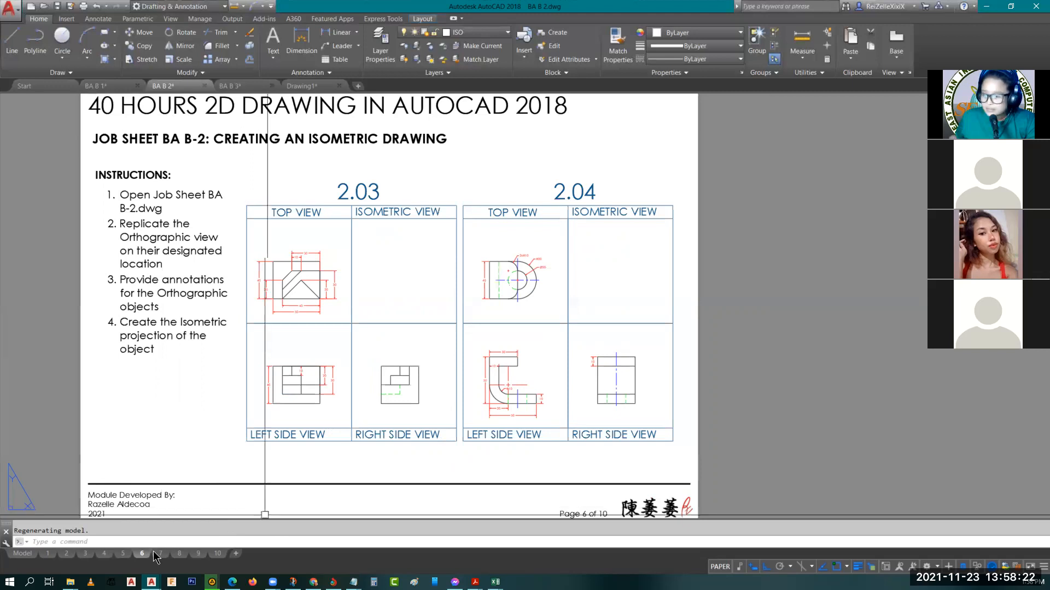
pyautogui.click(123, 555)
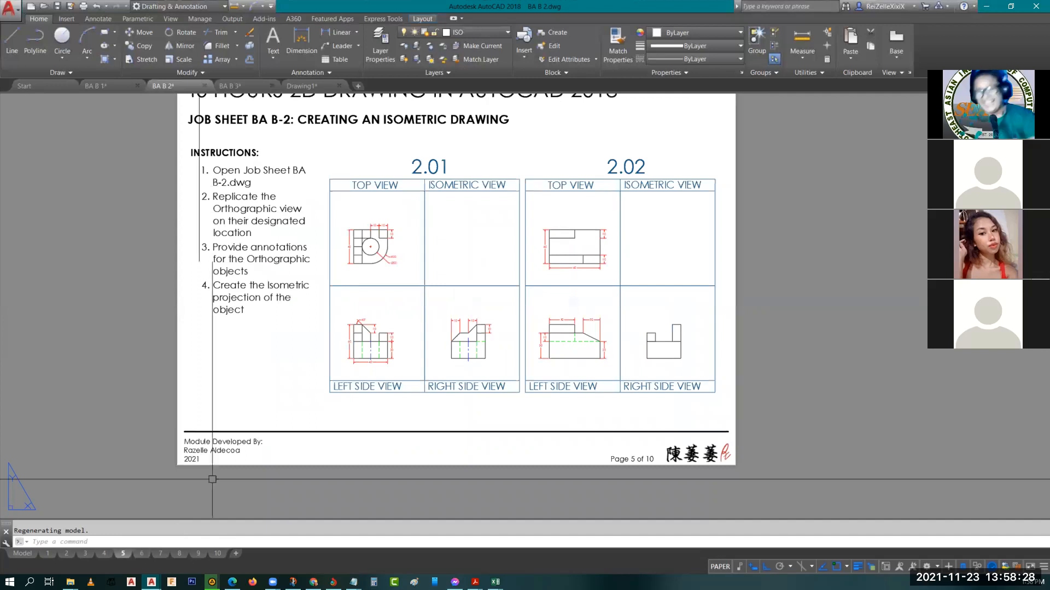
pyautogui.click(142, 554)
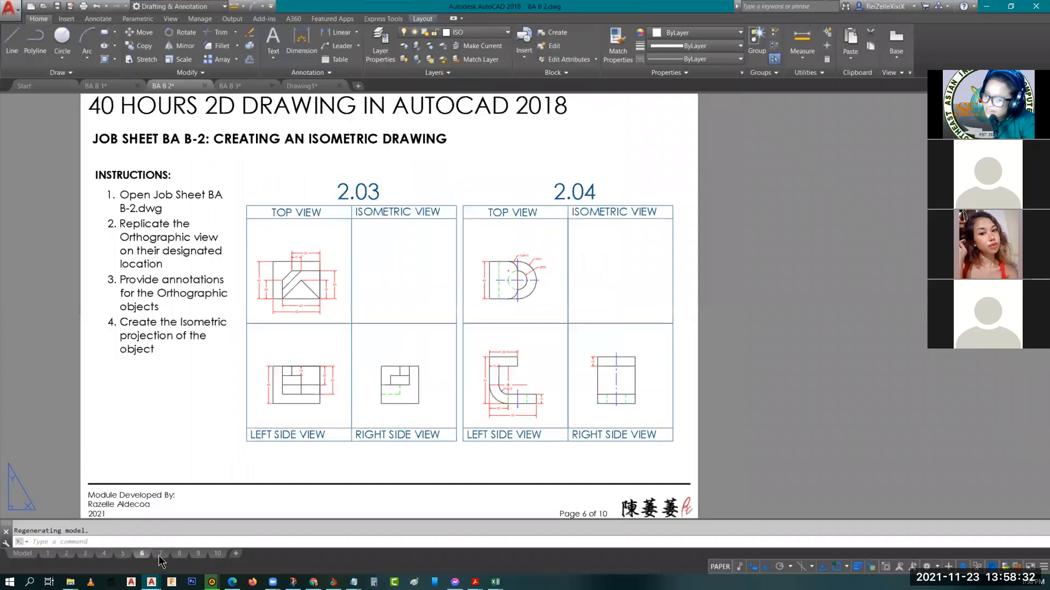
pyautogui.click(160, 554)
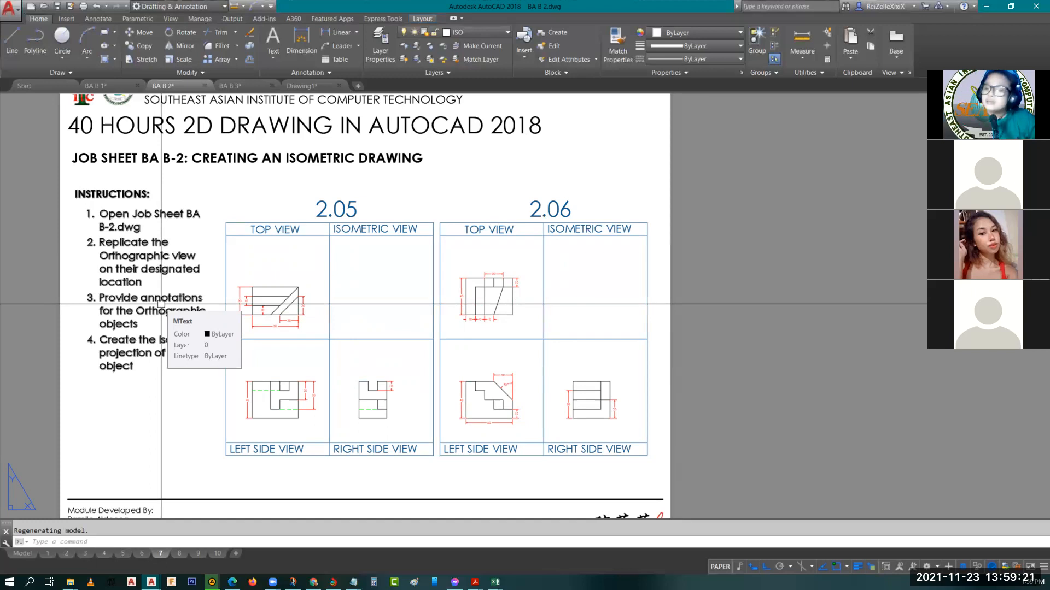
# In model space, trim the horizontal line segment across the top of the lower right notch in 2.05's right side view
pyautogui.click(22, 554)
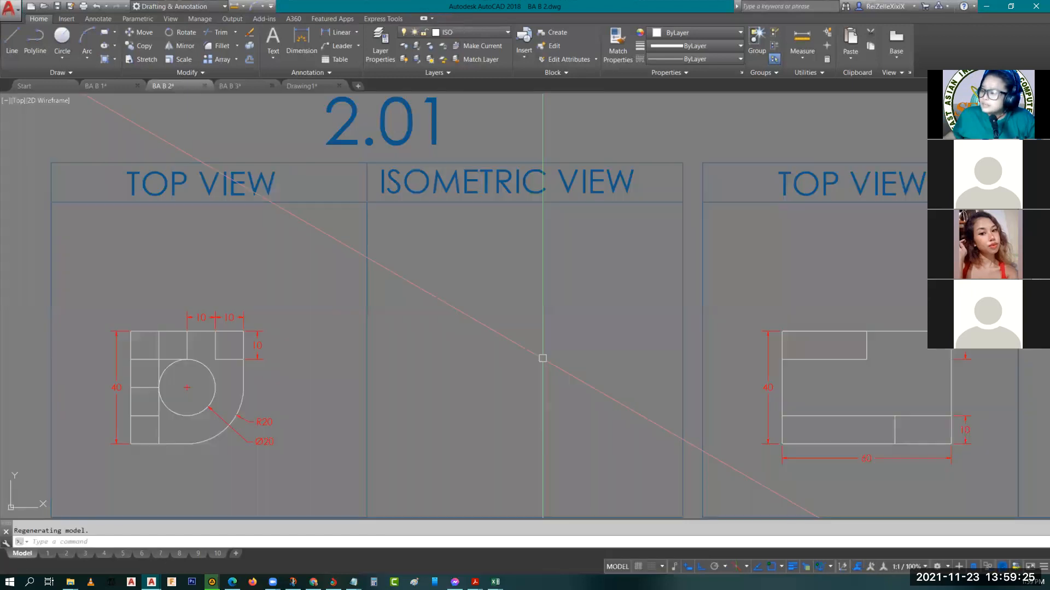
pyautogui.scroll(-9, 543, 359)
pyautogui.moveTo(806, 491); pyautogui.dragTo(436, 385, button='middle')
pyautogui.moveTo(647, 313); pyautogui.dragTo(418, 343, button='middle')
pyautogui.scroll(3, 512, 303)
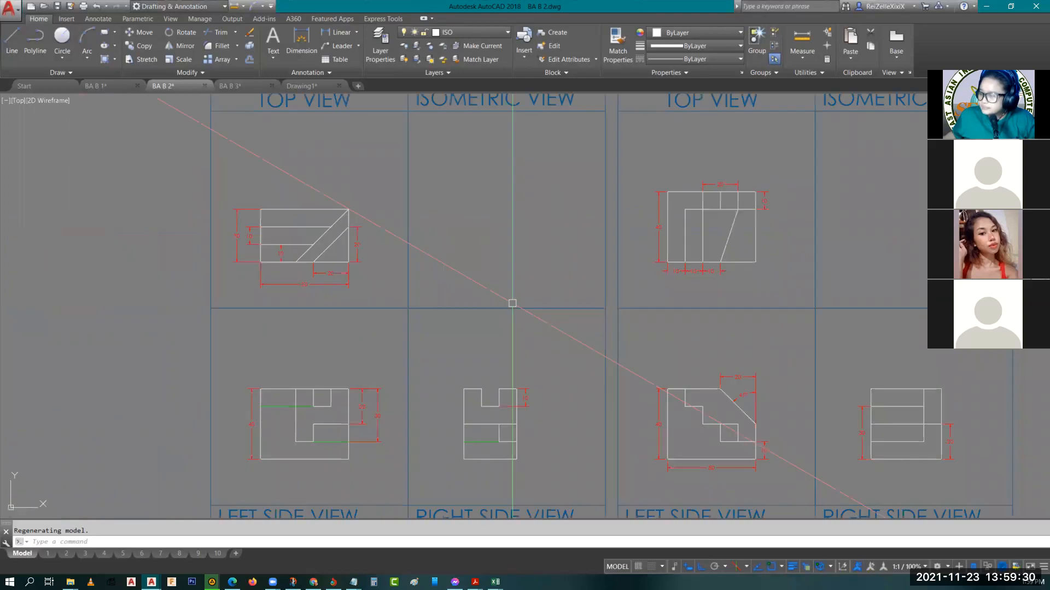
pyautogui.moveTo(537, 351); pyautogui.dragTo(518, 288, button='middle')
pyautogui.scroll(2, 495, 349)
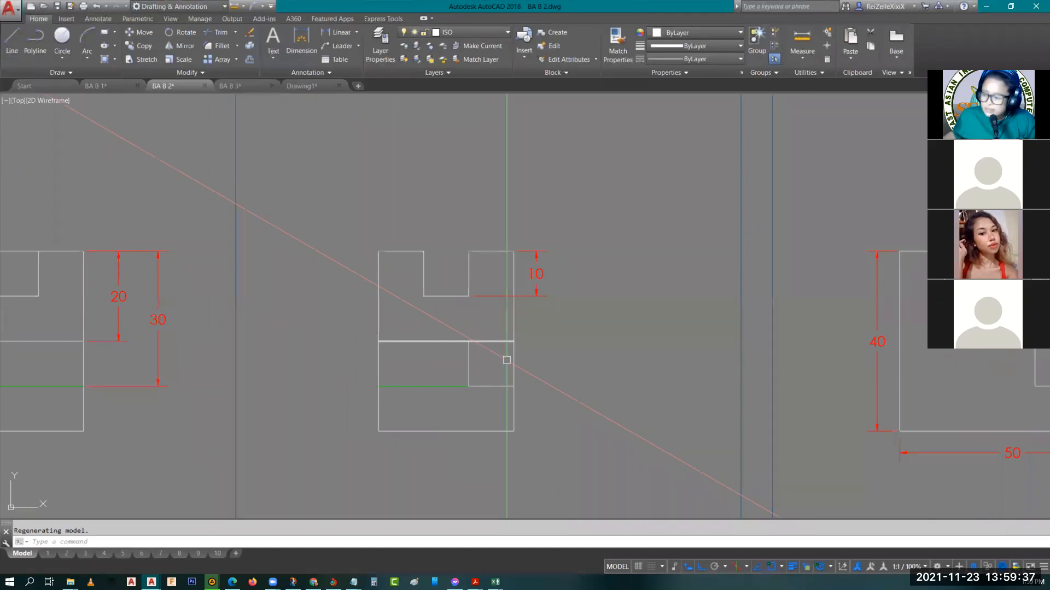
pyautogui.moveTo(471, 381); pyautogui.dragTo(532, 382, button='middle')
pyautogui.write('tr')
pyautogui.press('Return')
pyautogui.press('Return')
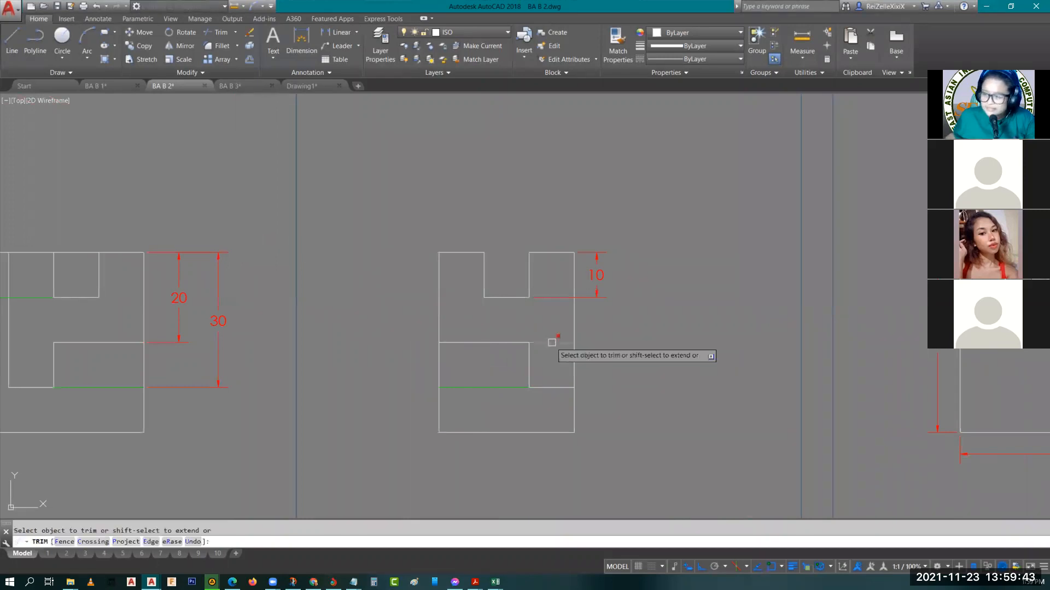
pyautogui.press('Escape')
# Start the base outline in drawing 2.05's isometric view with a 50 long line running back at 150°
pyautogui.scroll(-4, 462, 380)
pyautogui.moveTo(462, 379); pyautogui.dragTo(463, 380, button='middle')
pyautogui.moveTo(482, 312); pyautogui.dragTo(475, 352, button='middle')
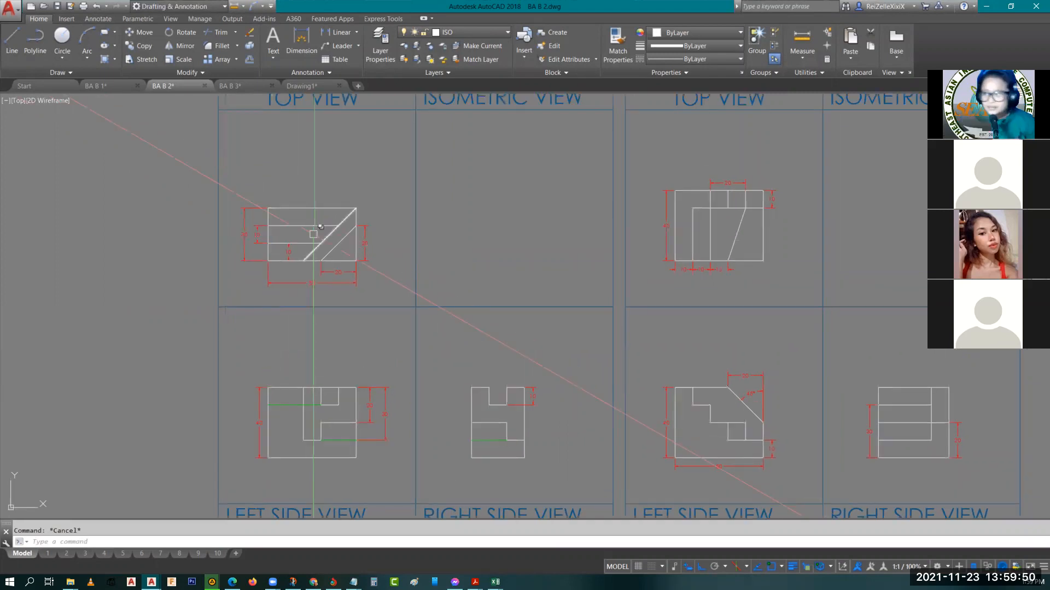
pyautogui.moveTo(468, 356)
pyautogui.mouseDown(button='middle')
pyautogui.moveTo(462, 333)
pyautogui.moveTo(417, 334)
pyautogui.mouseUp(button='middle')
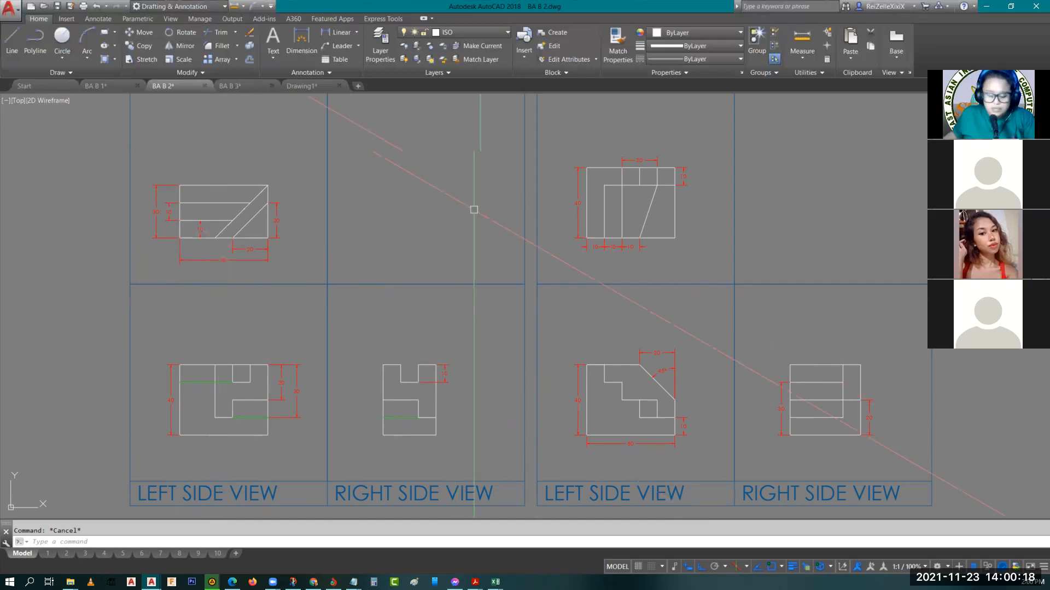
pyautogui.write('L')
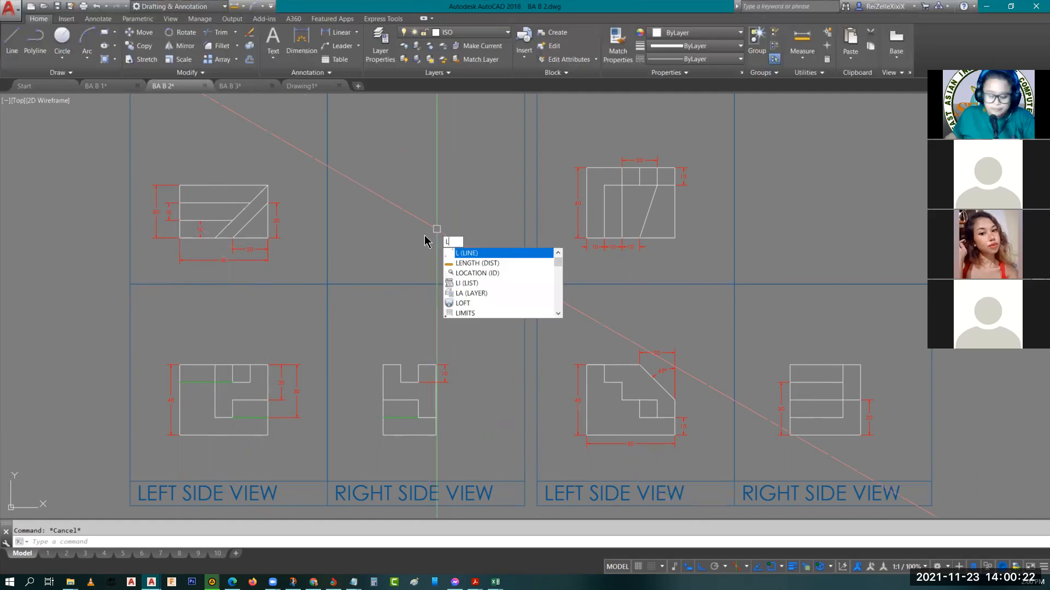
pyautogui.press('Return')
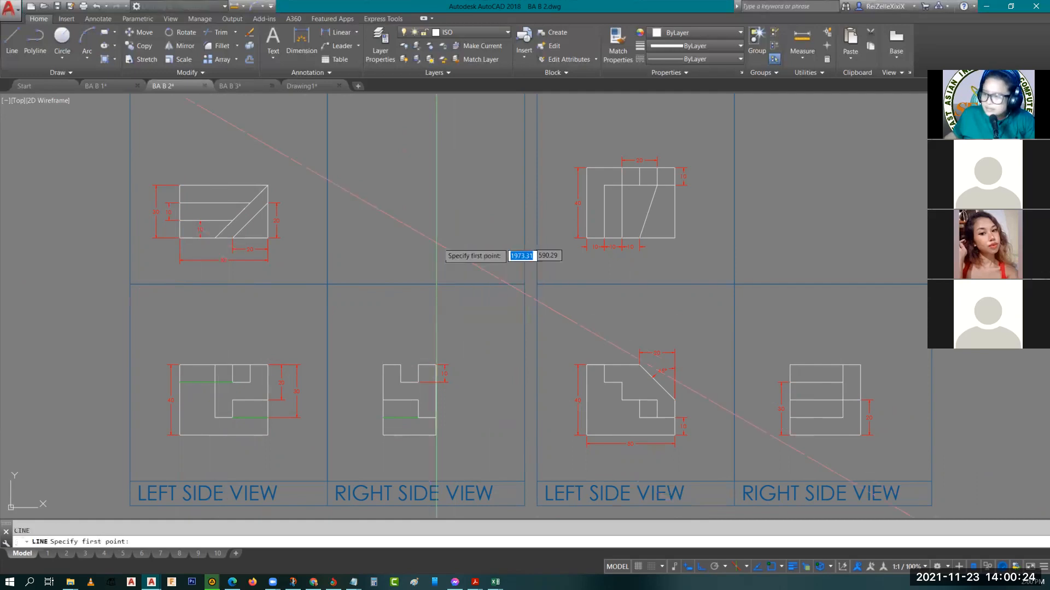
pyautogui.click(403, 235)
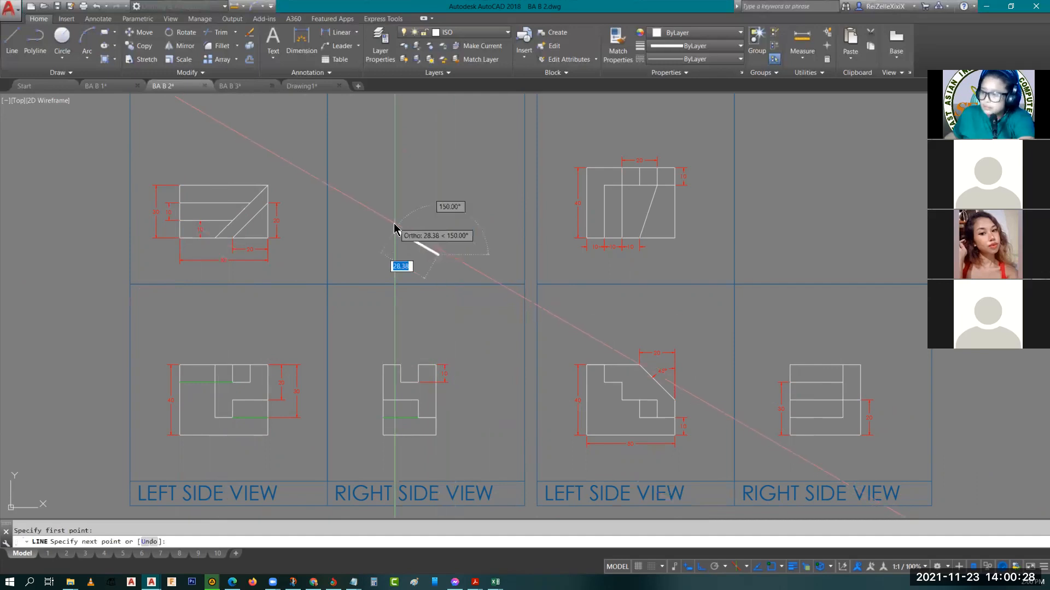
pyautogui.write('50')
pyautogui.press('Return')
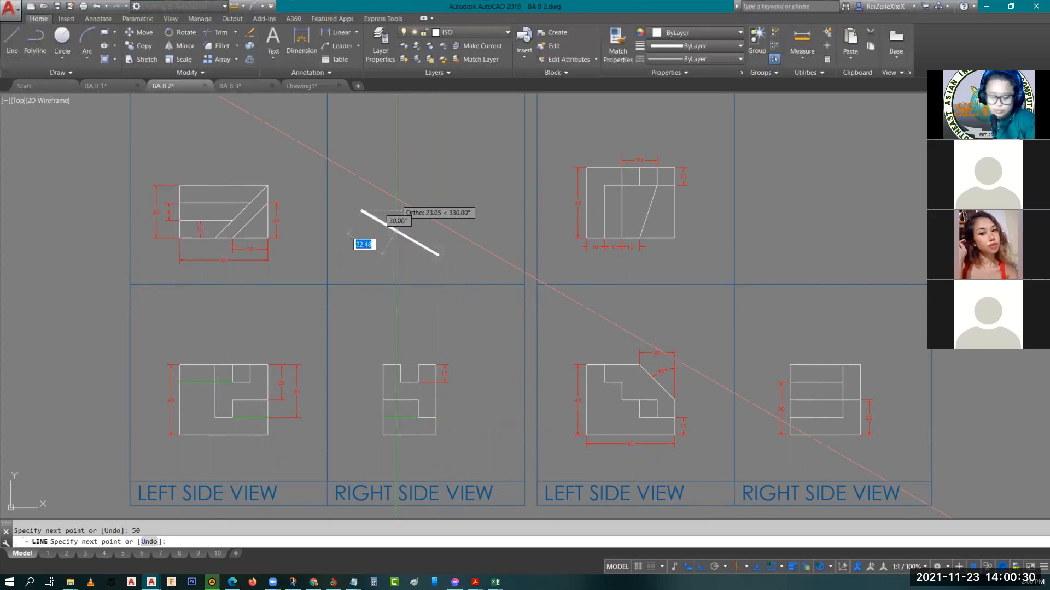
# On the top isoplane, complete the base parallelogram with a 30 long edge at 30°, a parallel 50 edge and a closing line
pyautogui.press('F5')
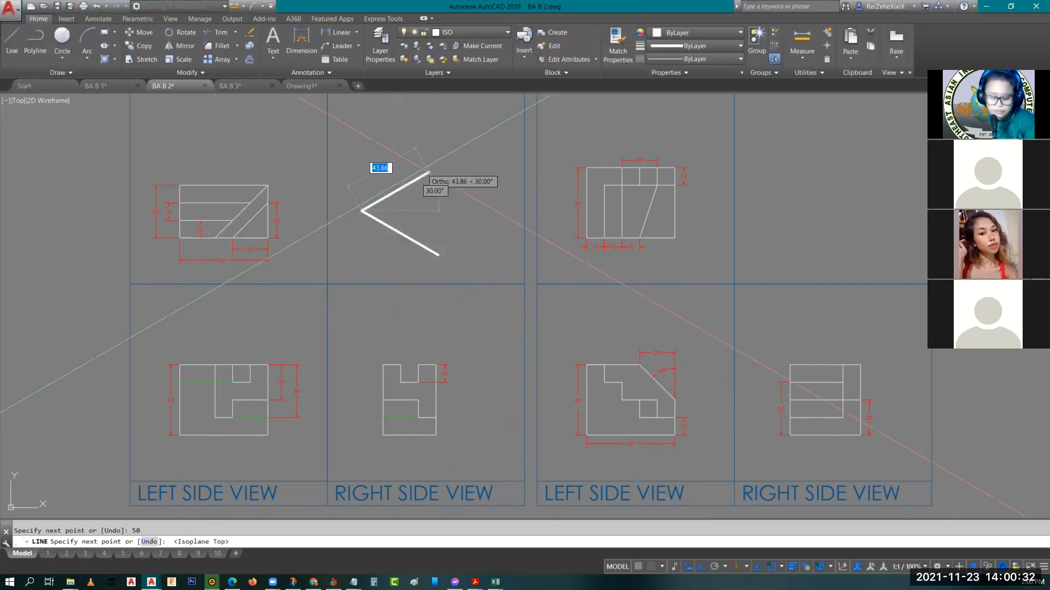
pyautogui.write('30')
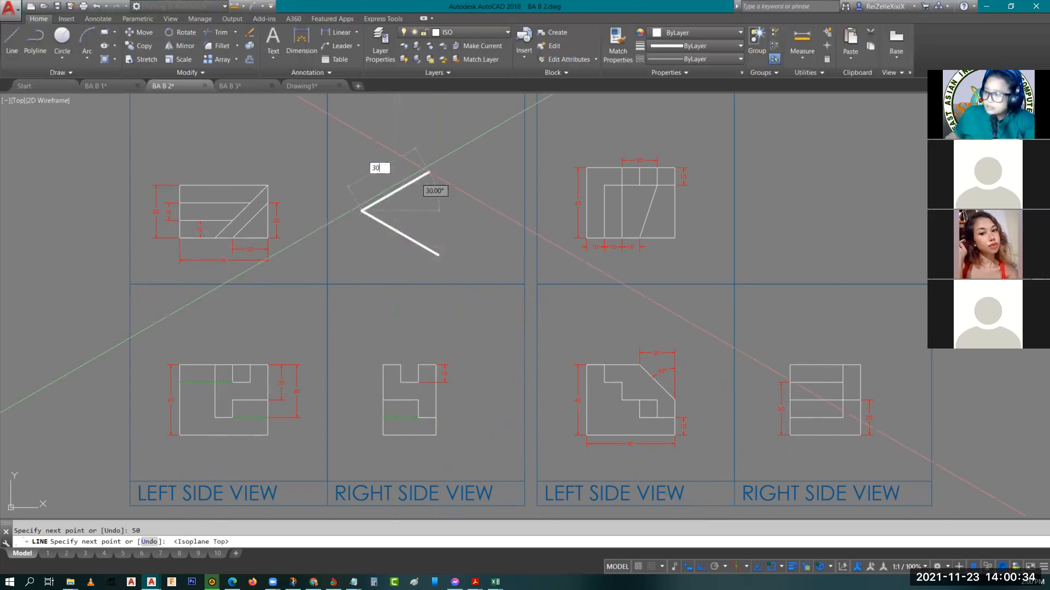
pyautogui.press('Return')
pyautogui.write('50')
pyautogui.press('Return')
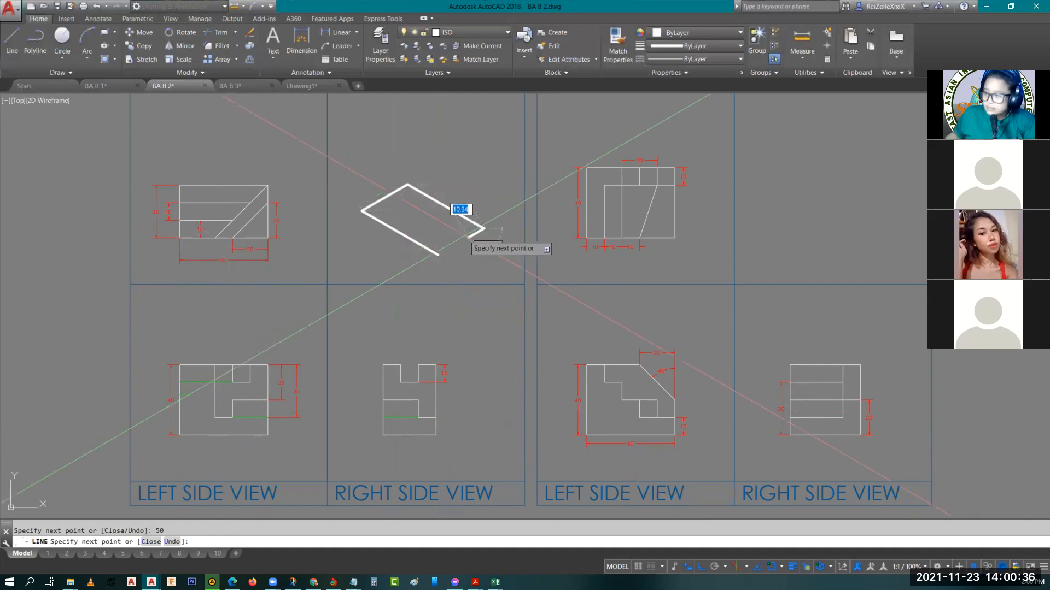
pyautogui.click(438, 254)
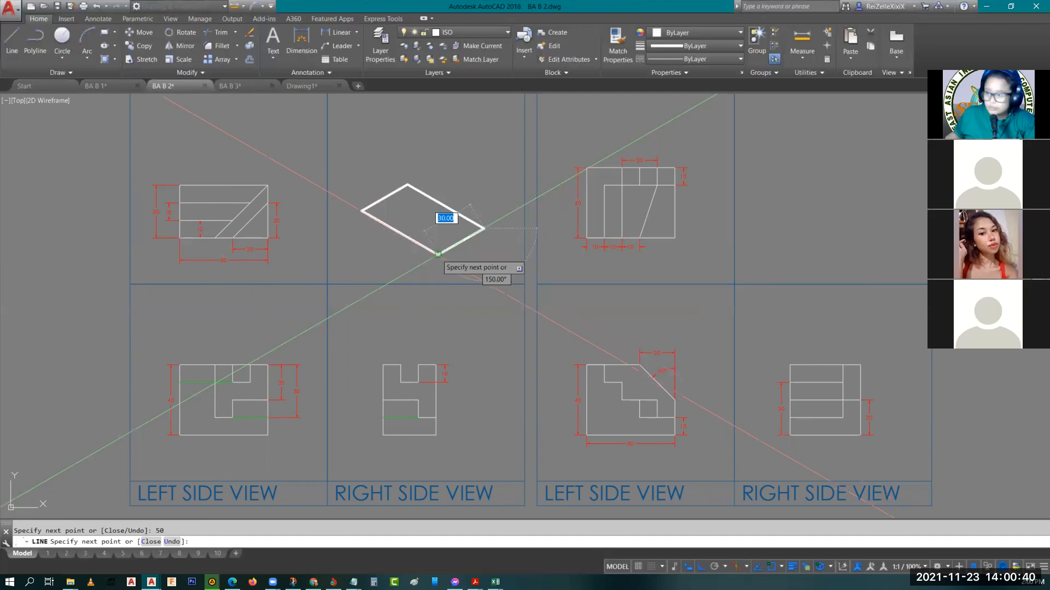
pyautogui.press('Escape')
pyautogui.press('Escape')
# Copy the base parallelogram straight up to the height dimensioned in the left side view, forming the box's top face
pyautogui.moveTo(461, 270); pyautogui.dragTo(436, 307, button='middle')
pyautogui.click(456, 286)
pyautogui.click(355, 213)
pyautogui.write('co')
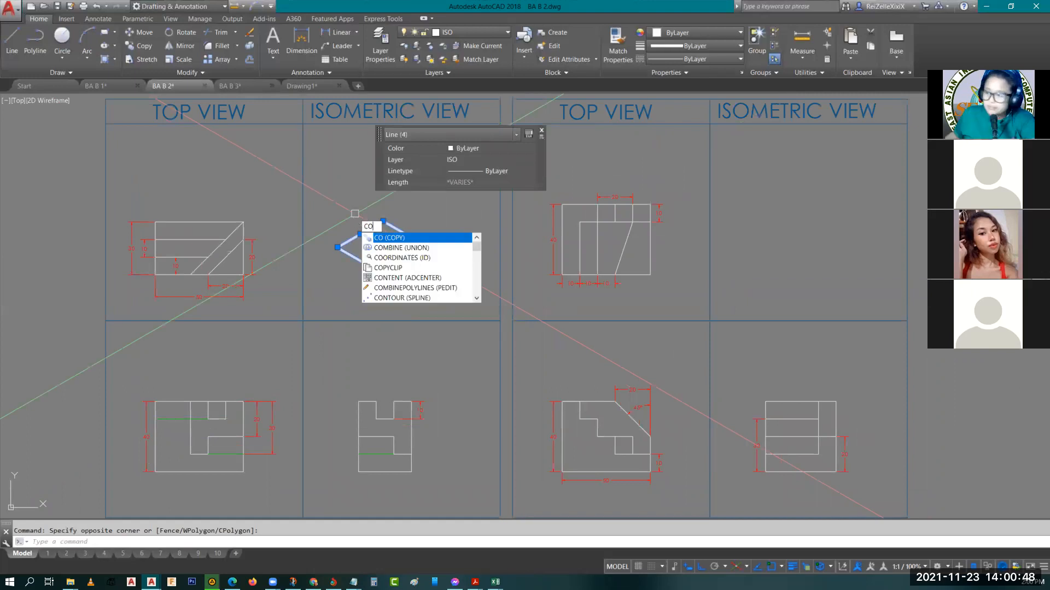
pyautogui.press('Return')
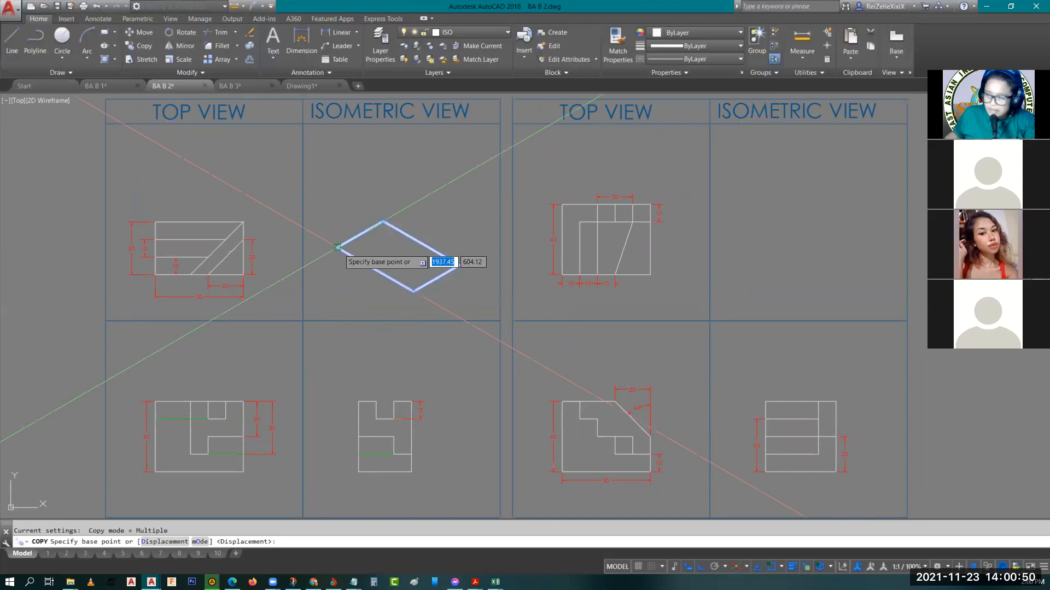
pyautogui.click(338, 247)
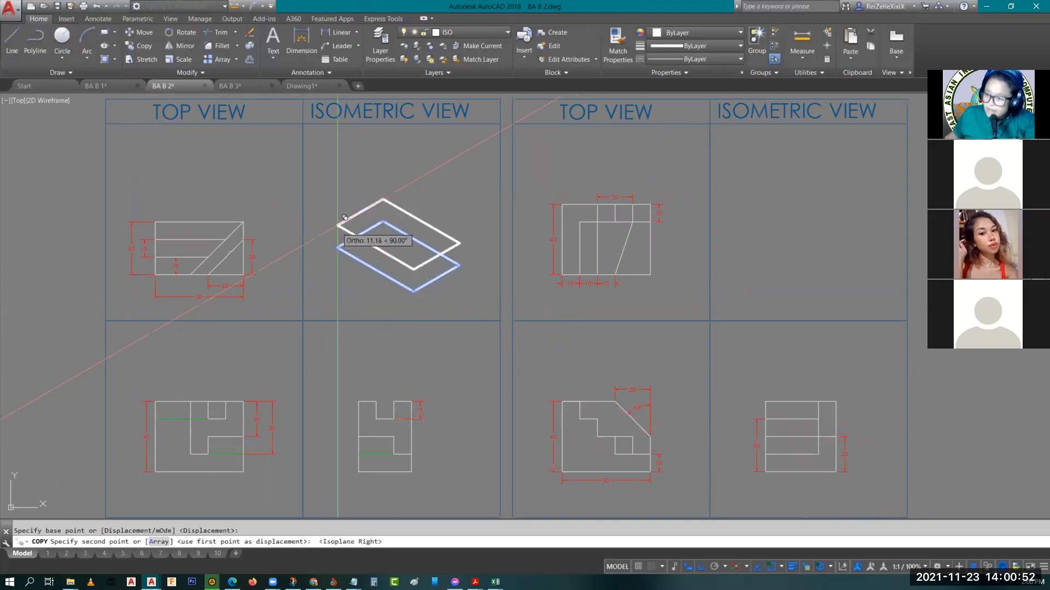
pyautogui.click(338, 177)
pyautogui.press('Escape')
# Draw the box's front vertical edge between the nearest corners of the top and base parallelograms
pyautogui.moveTo(407, 297); pyautogui.dragTo(356, 311, button='middle')
pyautogui.press('l')
pyautogui.press('Return')
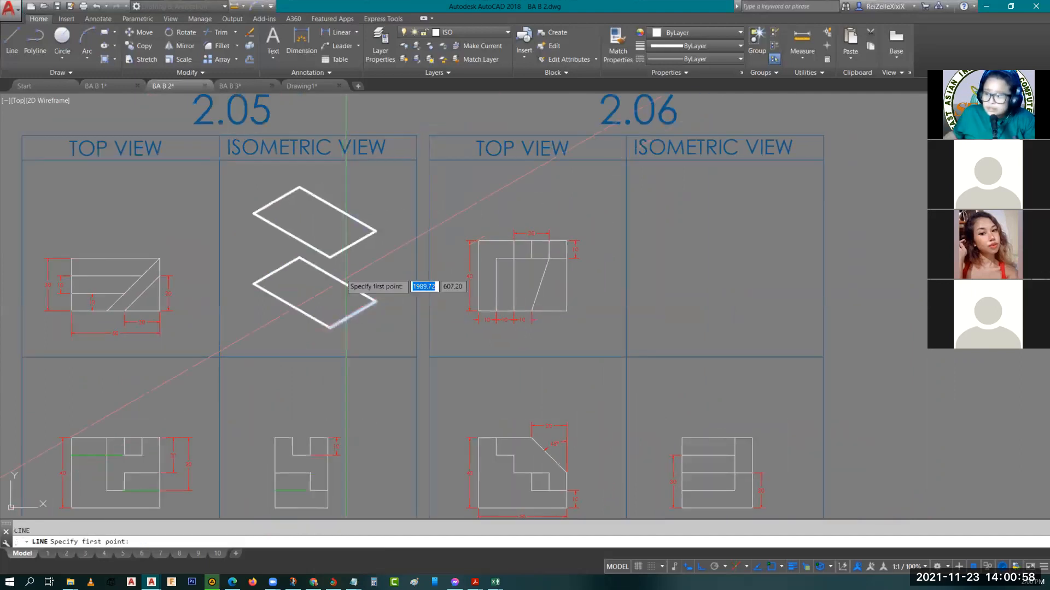
pyautogui.click(330, 257)
pyautogui.click(330, 328)
pyautogui.press('Escape')
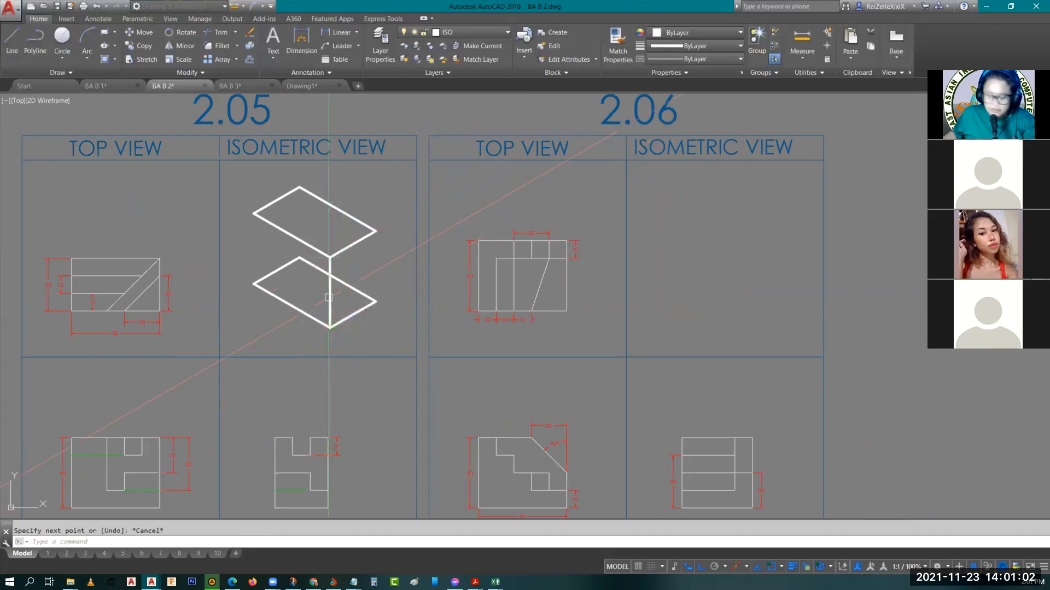
# Copy the front vertical edge to the two outer corners of the top face to enclose the isometric box
pyautogui.click(330, 298)
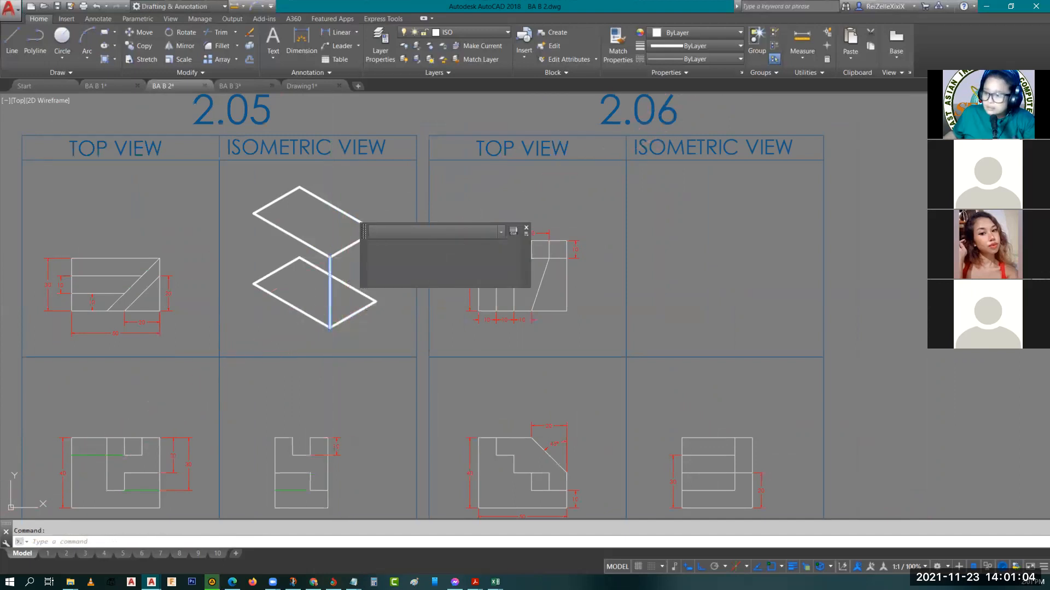
pyautogui.write('co')
pyautogui.press('space')
pyautogui.click(330, 257)
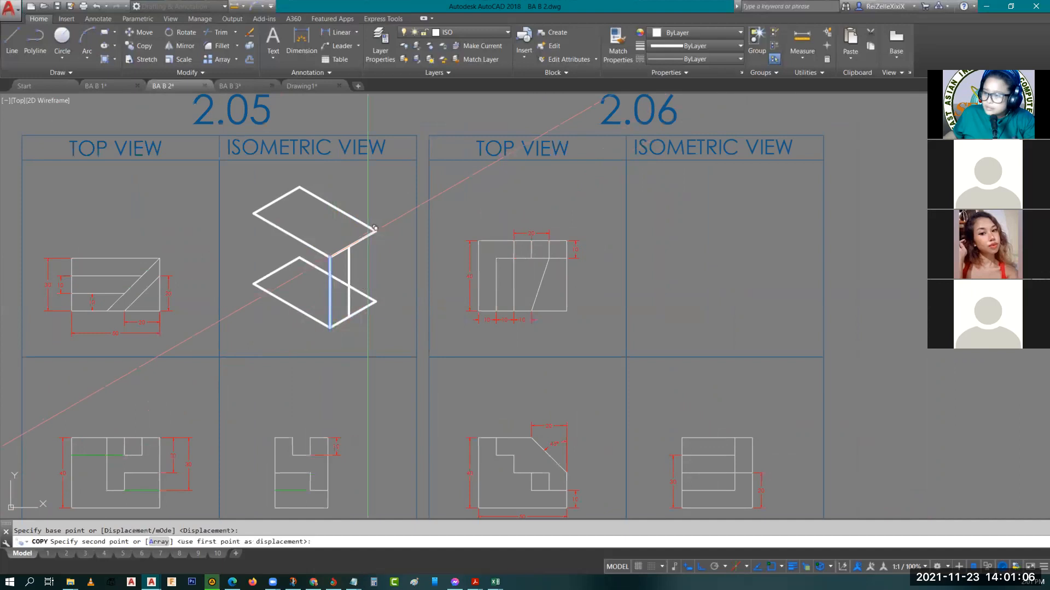
pyautogui.click(375, 228)
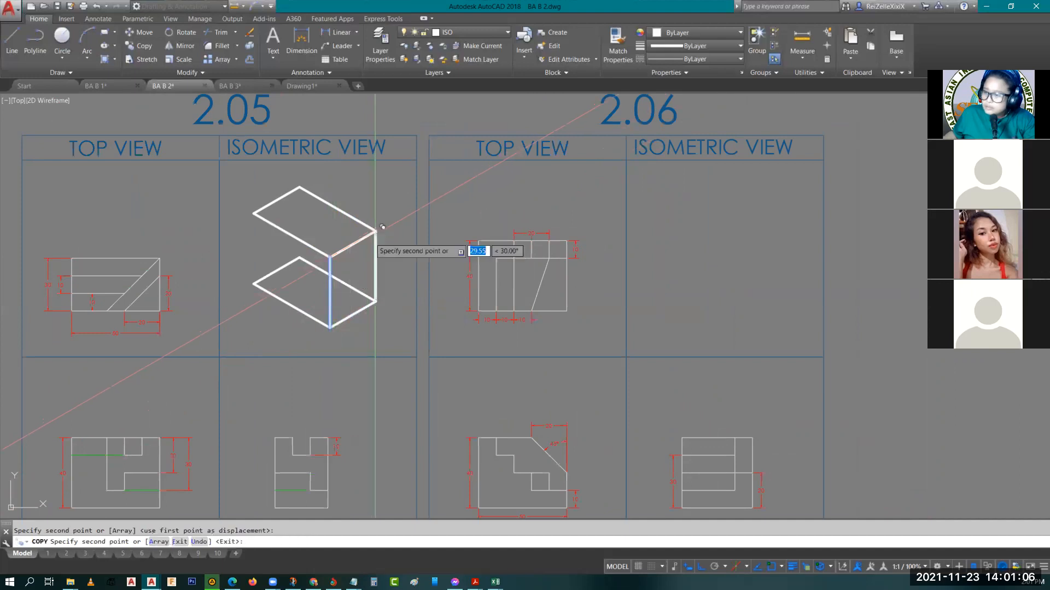
pyautogui.click(256, 213)
pyautogui.press('Escape')
# Delete the two hidden rear edges of the box's base
pyautogui.moveTo(342, 295)
pyautogui.mouseDown(button='middle')
pyautogui.moveTo(338, 262)
pyautogui.moveTo(353, 295)
pyautogui.mouseUp(button='middle')
pyautogui.click(357, 283)
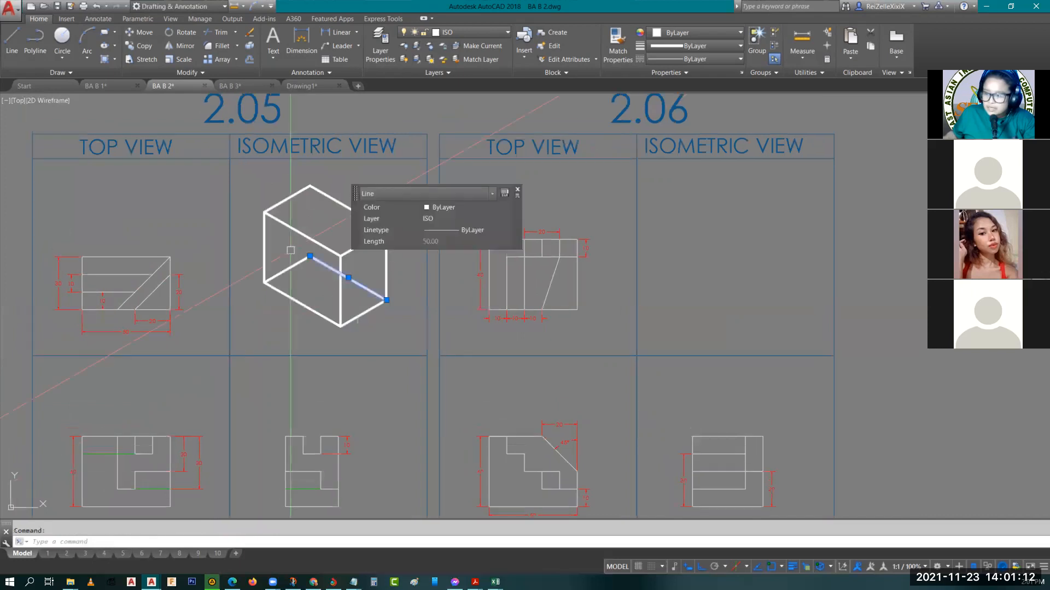
pyautogui.click(295, 264)
pyautogui.press('Delete')
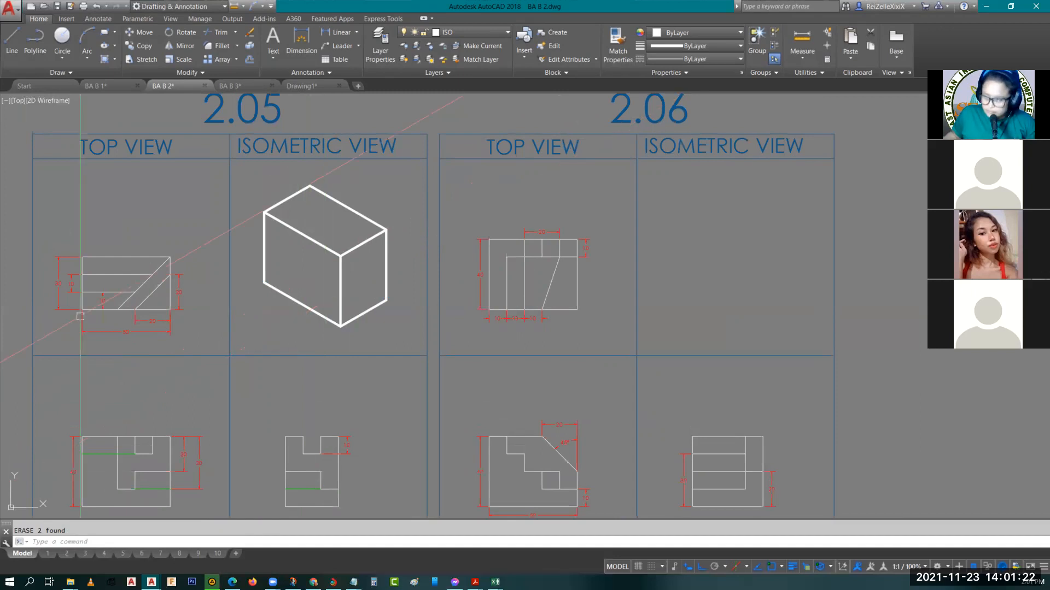
pyautogui.click(120, 332)
pyautogui.press('Escape')
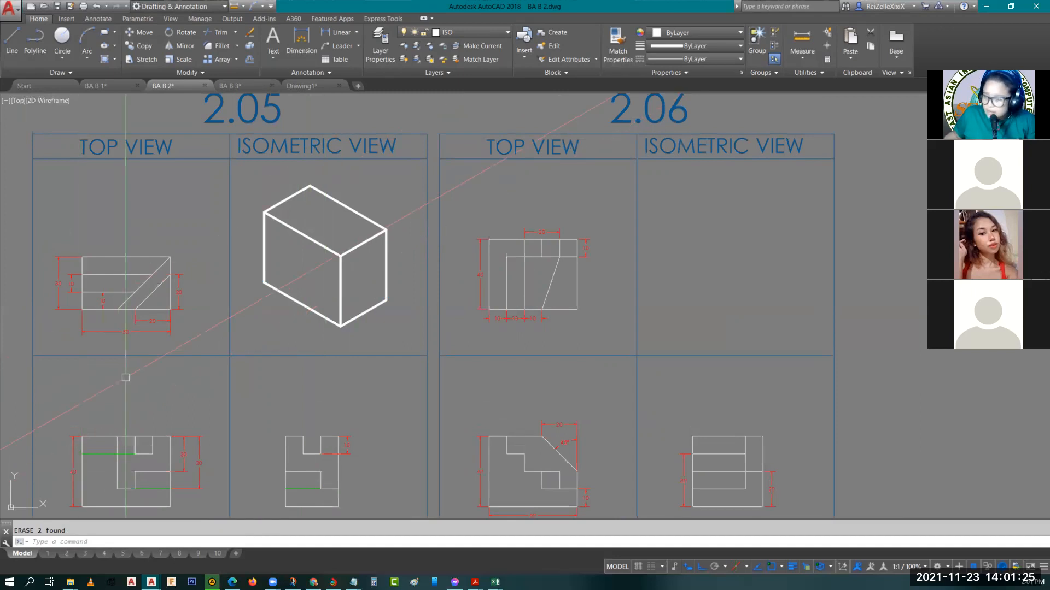
pyautogui.click(163, 320)
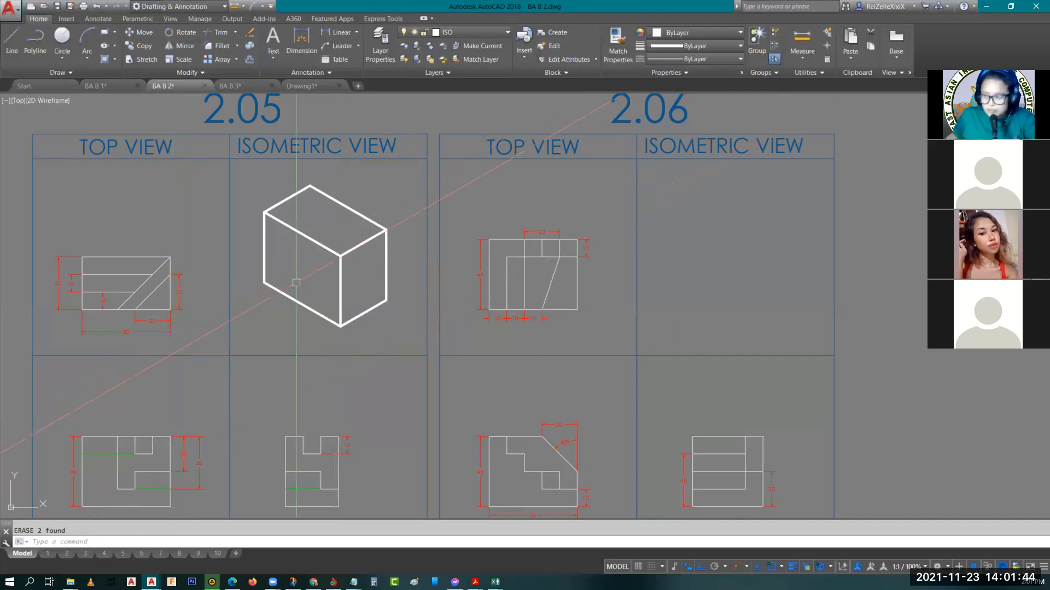
pyautogui.write('L')
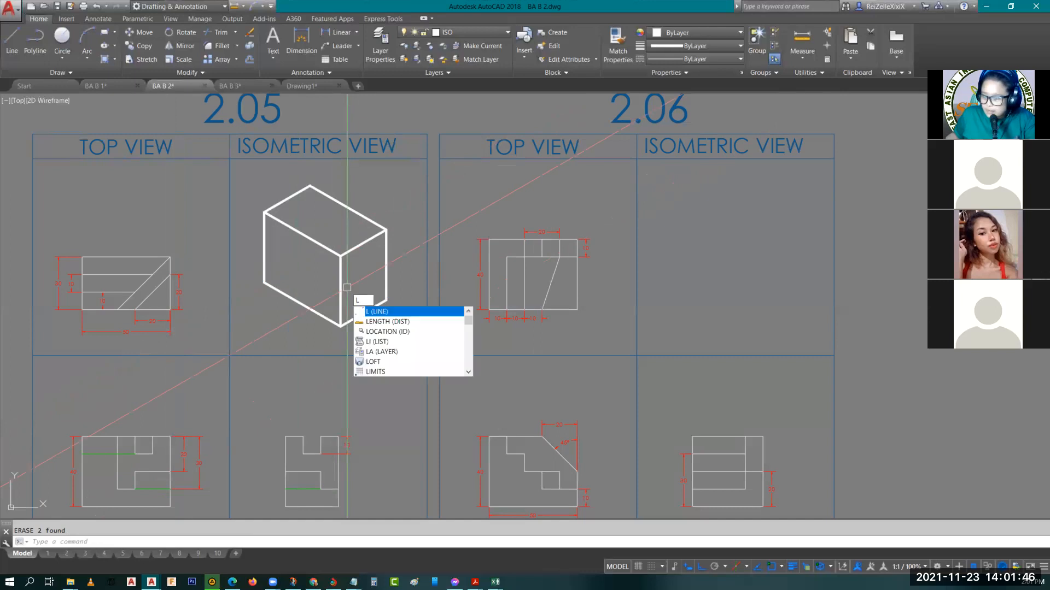
pyautogui.press('Escape')
pyautogui.write('l')
pyautogui.press('Return')
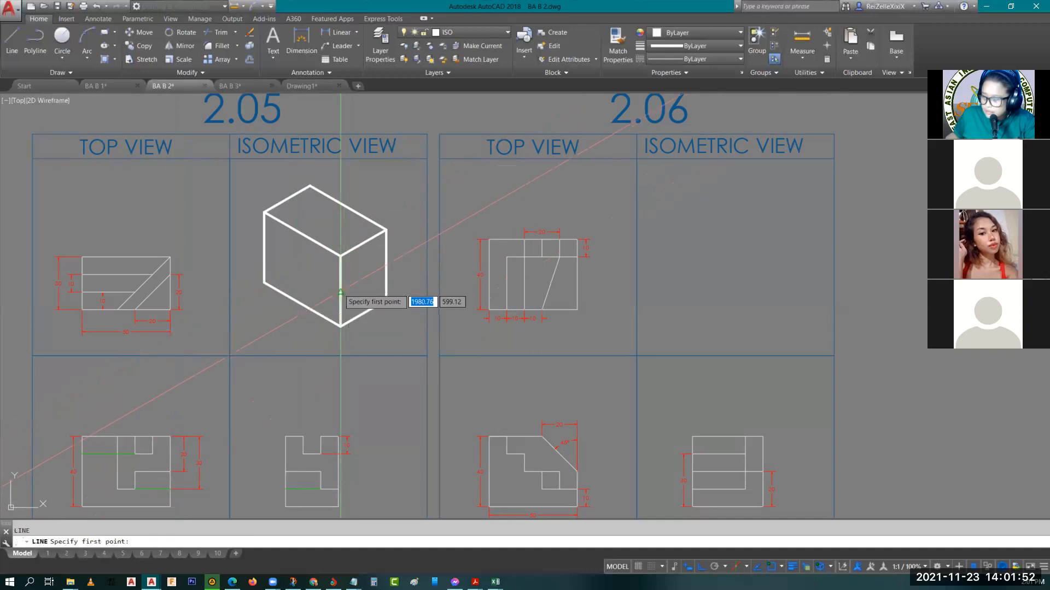
pyautogui.click(341, 290)
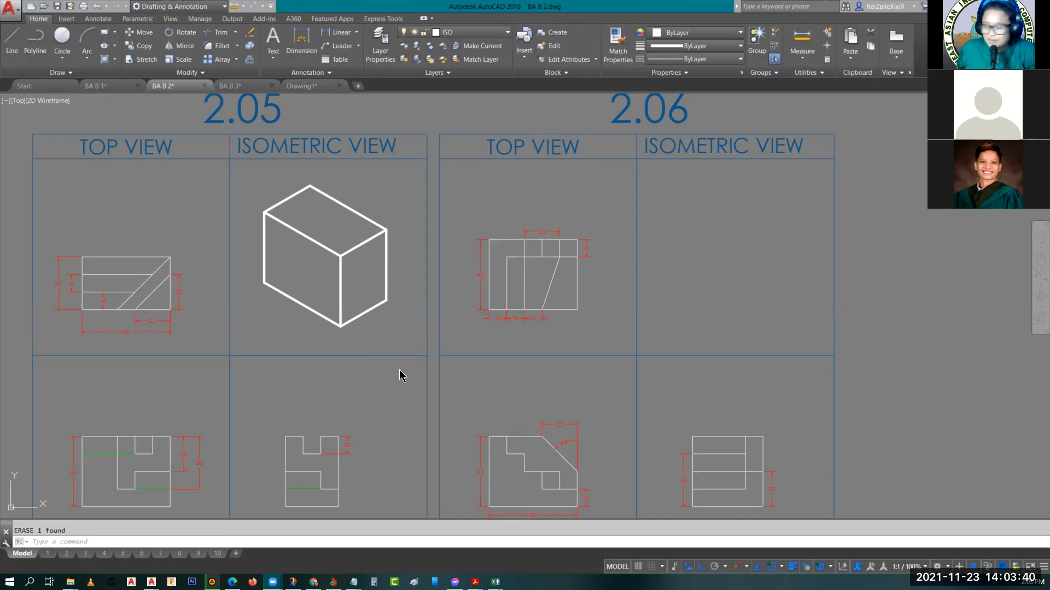
pyautogui.click(361, 296)
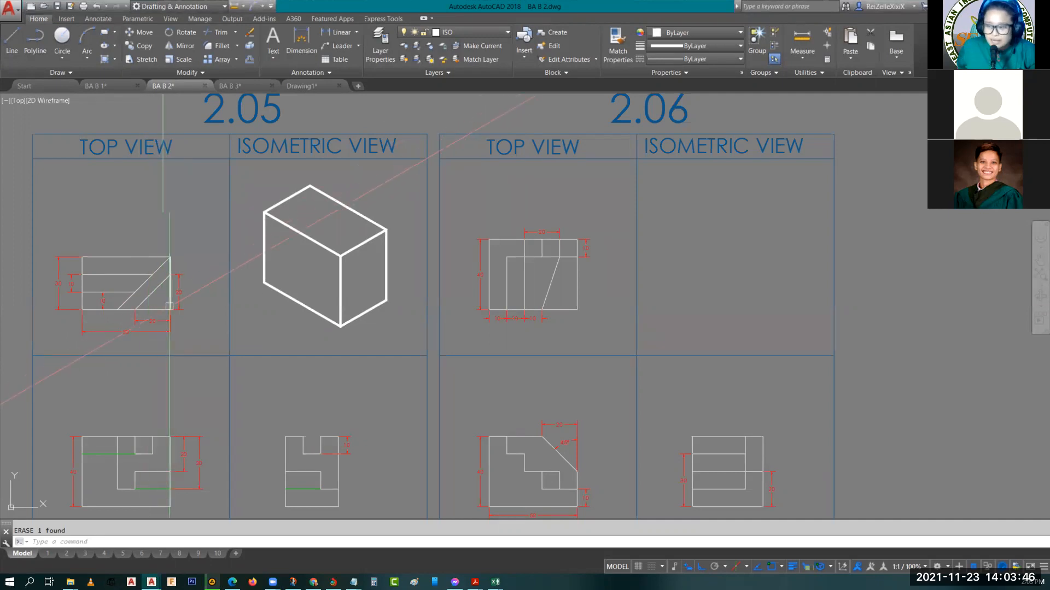
# Draw a 20 long line at 30° across the box's right face from the midpoint of the front vertical edge
pyautogui.scroll(2, 344, 299)
pyautogui.write('l')
pyautogui.press('Return')
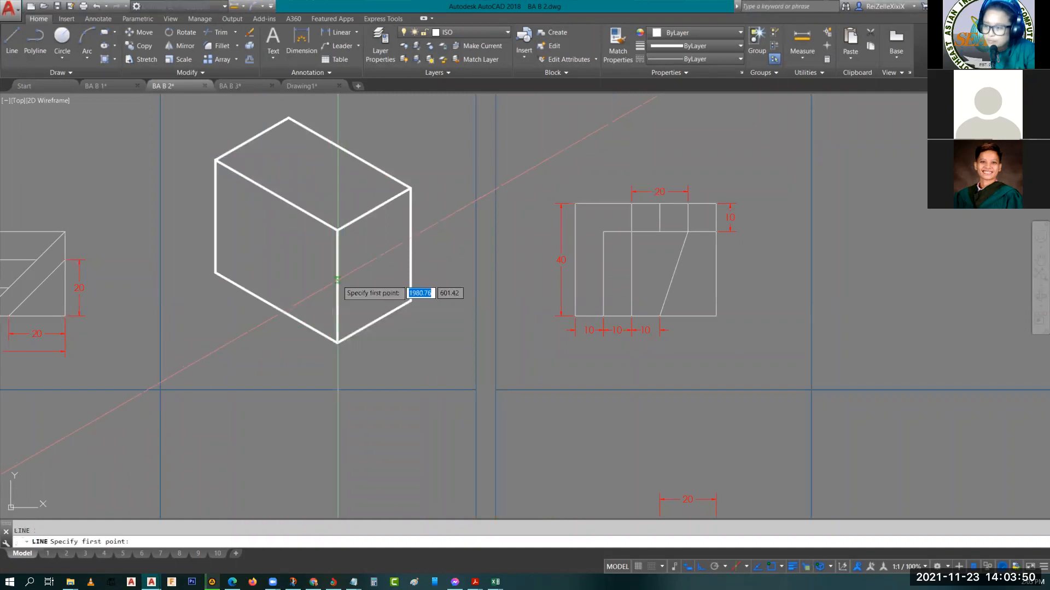
pyautogui.click(338, 285)
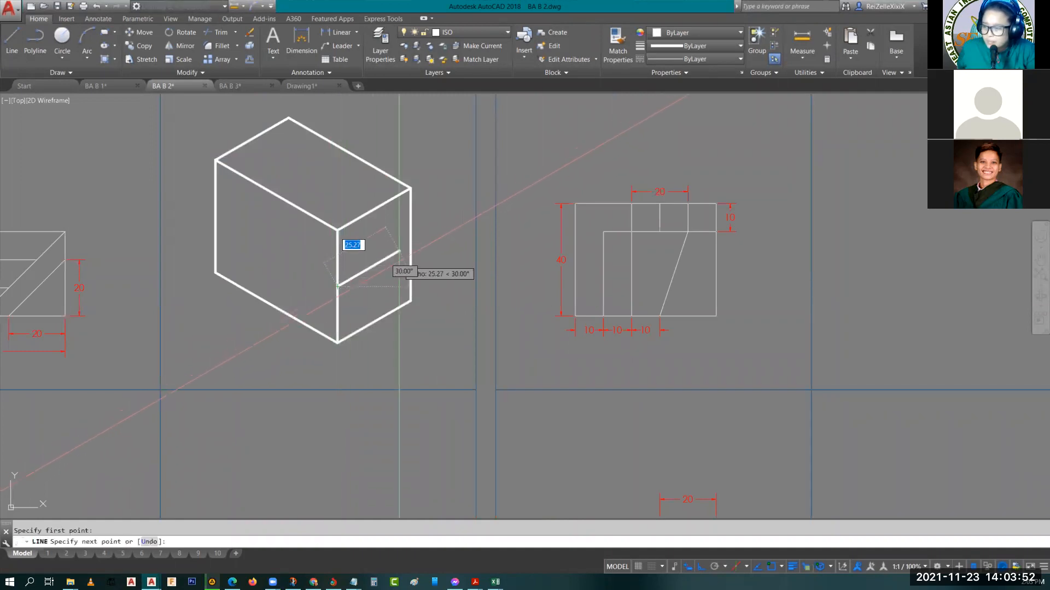
pyautogui.write('10')
pyautogui.press('Return')
pyautogui.press('Return')
pyautogui.press('Return')
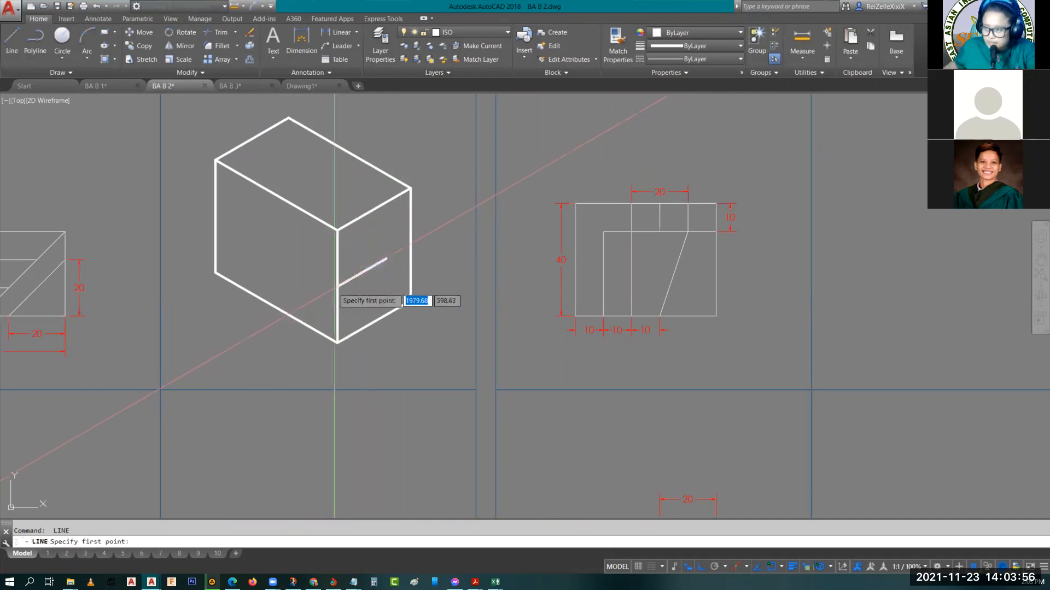
# On the left isoplane, draw a 20 long line from the same midpoint and join its end to the right-face line's end
pyautogui.click(337, 285)
pyautogui.press('F5')
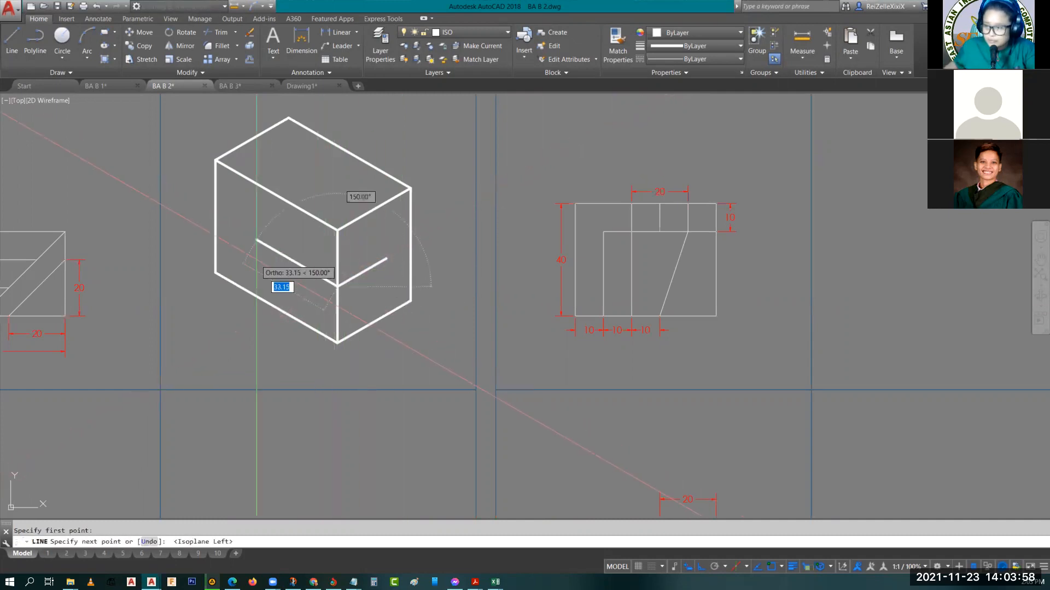
pyautogui.write('20')
pyautogui.press('Return')
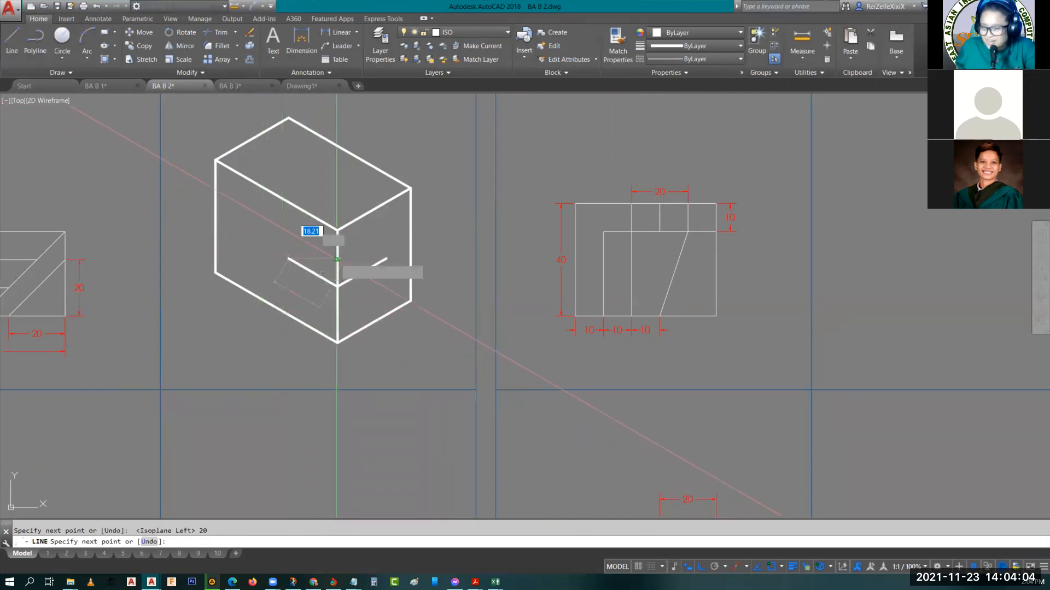
pyautogui.click(386, 258)
pyautogui.press('Escape')
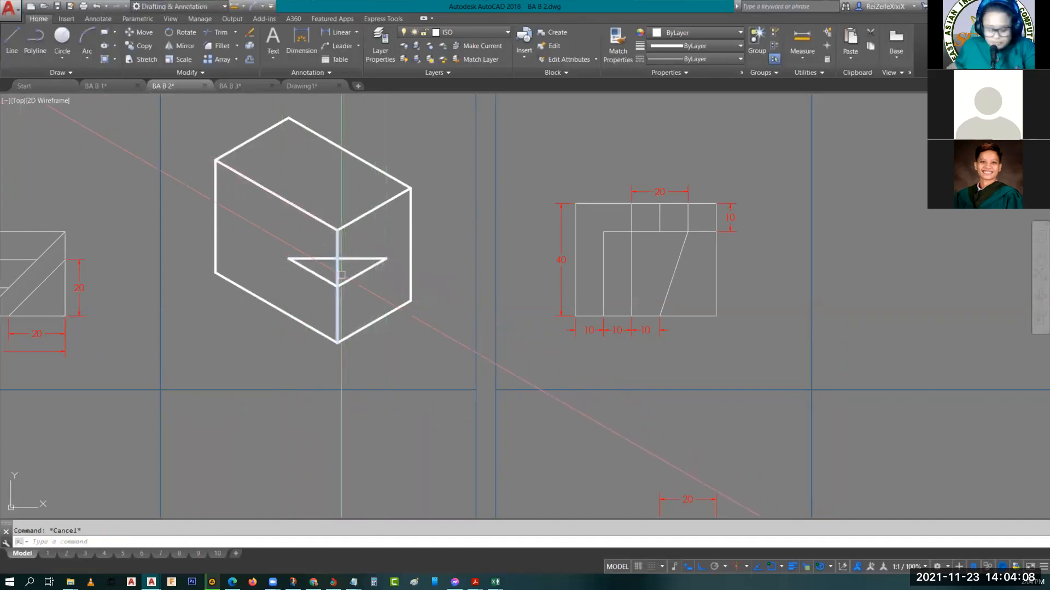
# Trim the upper half of the box's front vertical edge, above the new triangular face
pyautogui.write('tr')
pyautogui.press('Return')
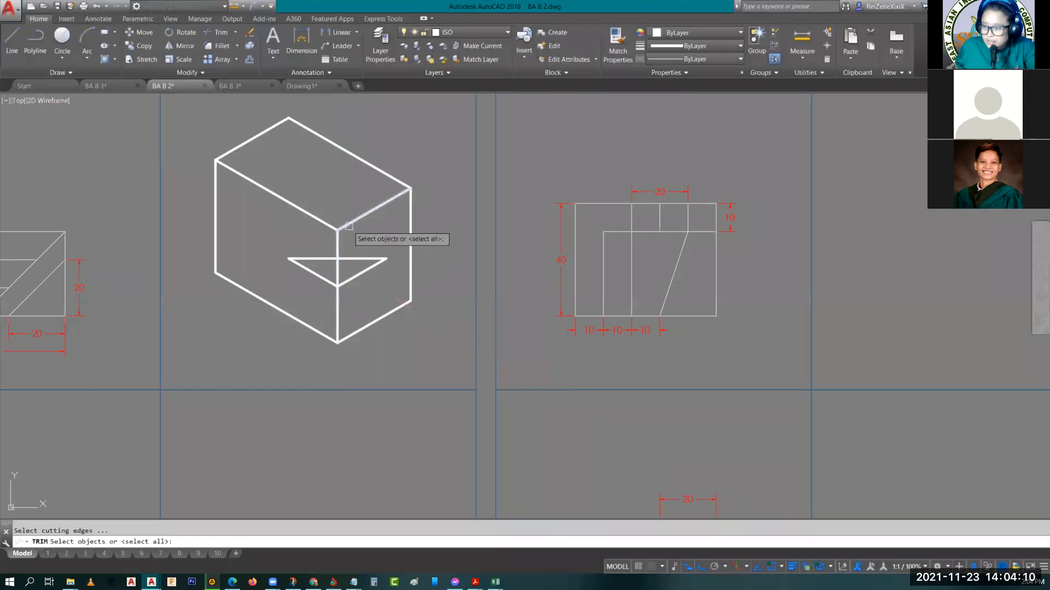
pyautogui.click(350, 280)
pyautogui.press('Return')
pyautogui.click(338, 268)
pyautogui.press('Escape')
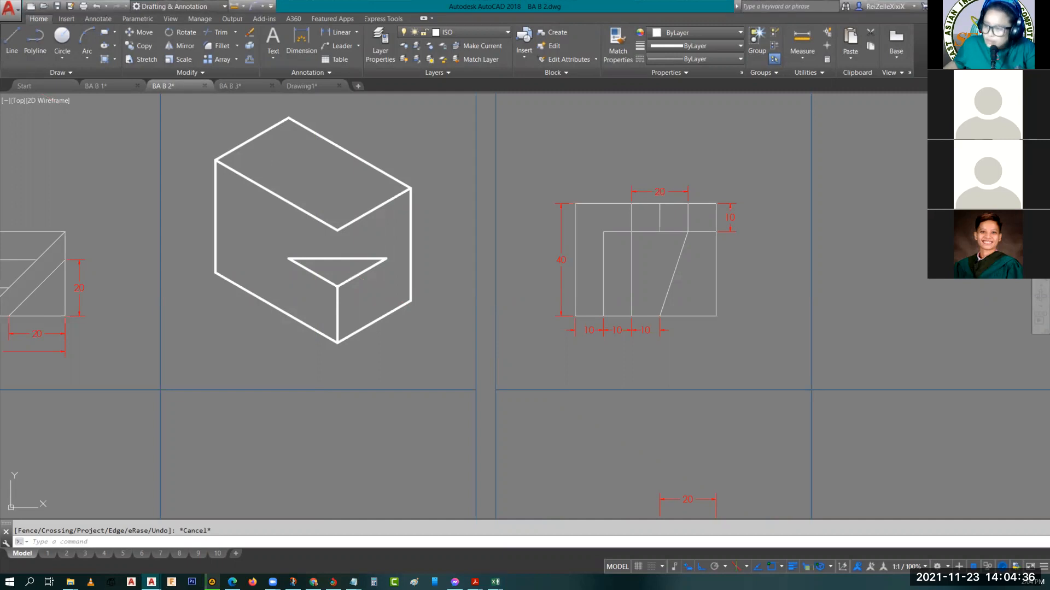
pyautogui.moveTo(346, 258); pyautogui.dragTo(464, 257, button='middle')
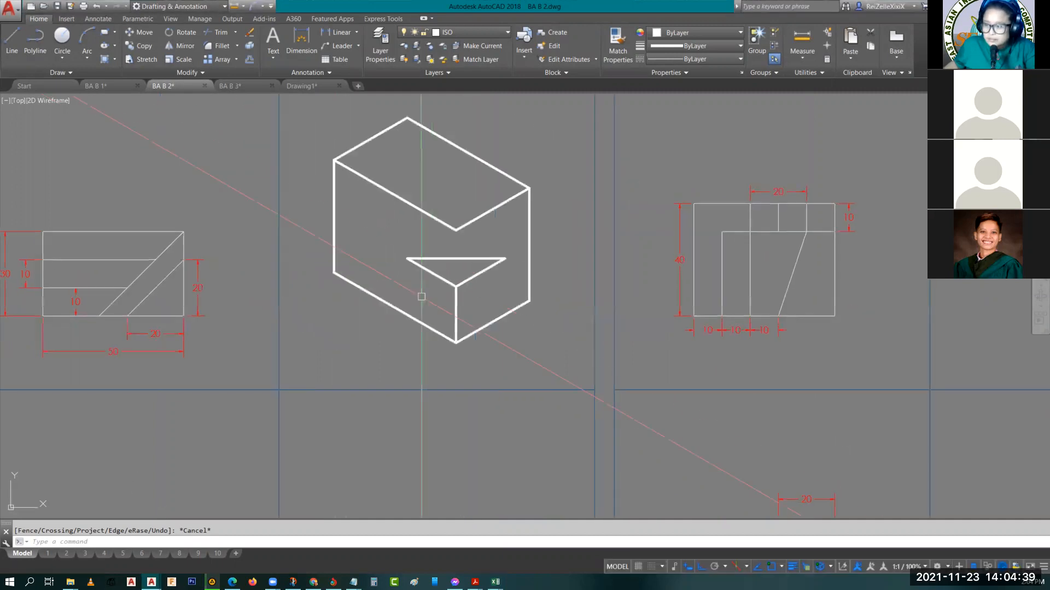
# Examine drawing 2.05's top, left side and right side views for the notch dimensions around the triangular face
pyautogui.click(129, 380)
pyautogui.press('Escape')
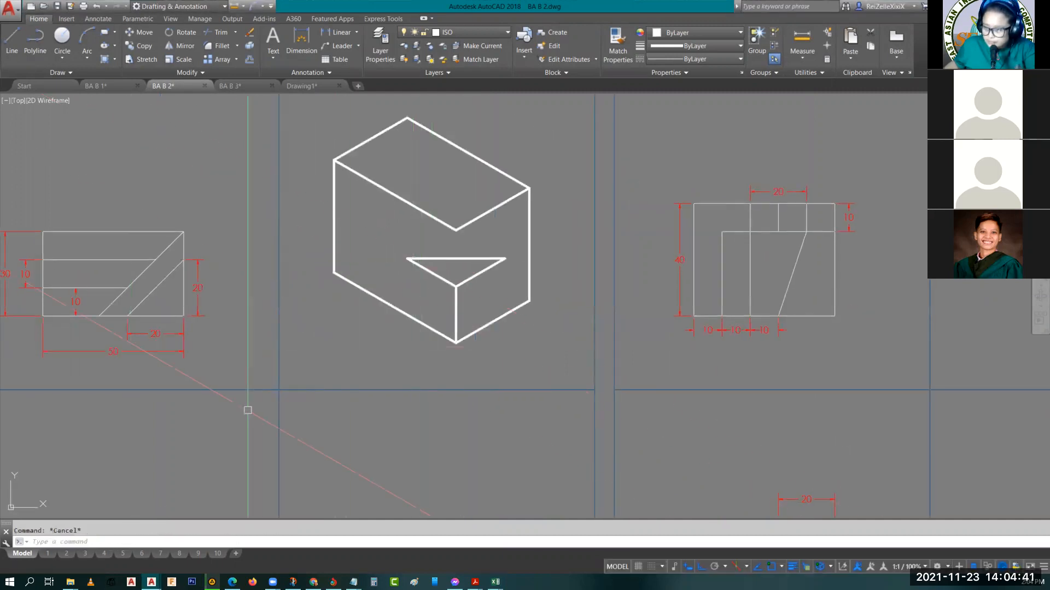
pyautogui.moveTo(246, 410); pyautogui.dragTo(237, 244, button='middle')
pyautogui.moveTo(448, 246); pyautogui.dragTo(481, 360, button='middle')
pyautogui.moveTo(390, 415); pyautogui.dragTo(372, 329, button='middle')
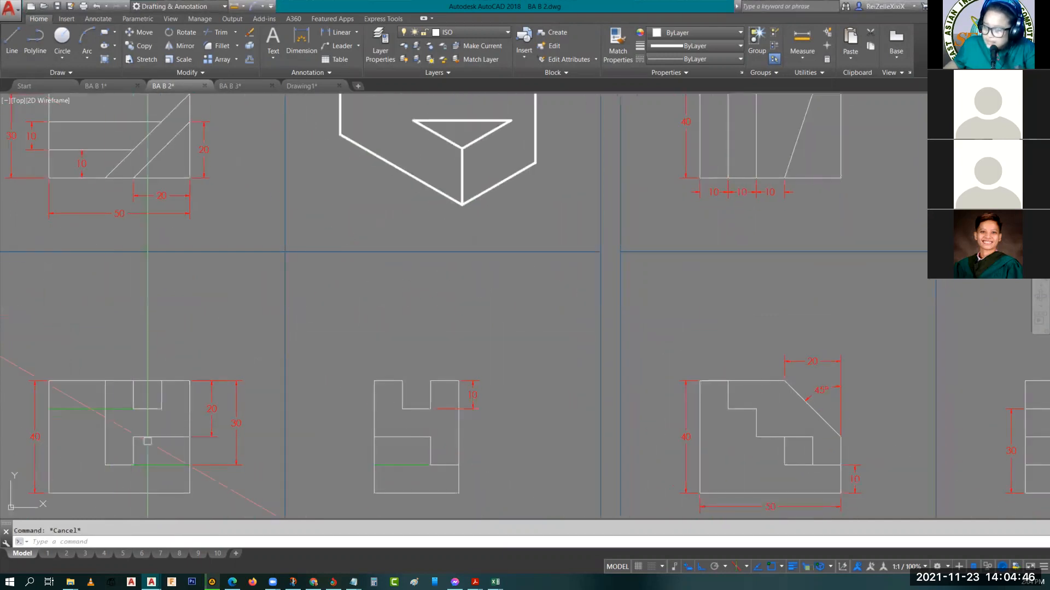
pyautogui.moveTo(434, 239); pyautogui.dragTo(443, 300, button='middle')
pyautogui.moveTo(408, 365); pyautogui.dragTo(399, 290, button='middle')
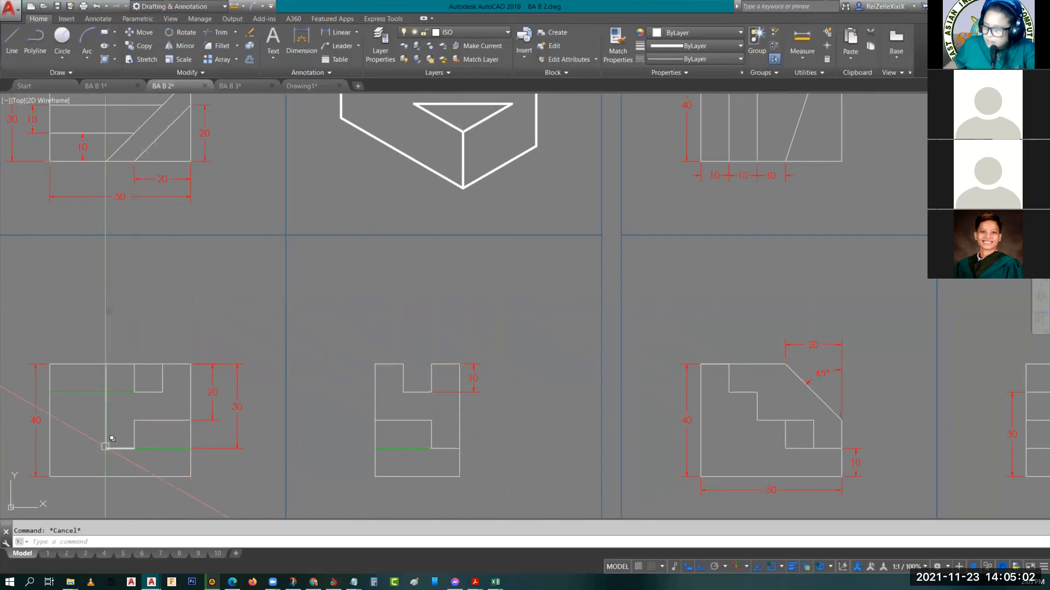
# From the triangular face's right corner, draw a line 10 straight down, then 10 at 30° on the right isoplane to the box's right edge
pyautogui.moveTo(497, 232); pyautogui.dragTo(513, 338, button='middle')
pyautogui.write('l')
pyautogui.press('Return')
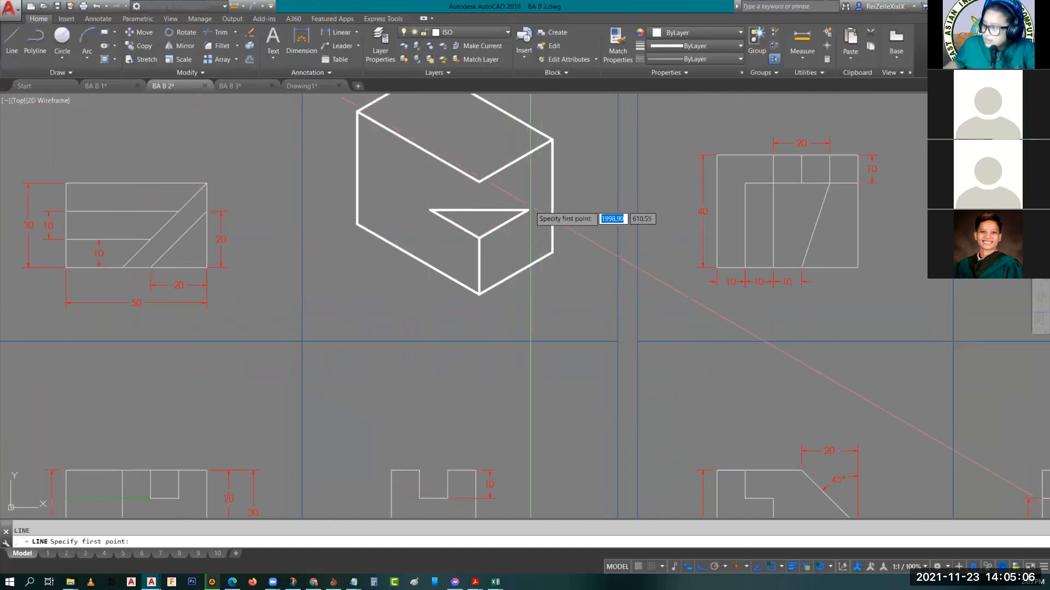
pyautogui.click(526, 210)
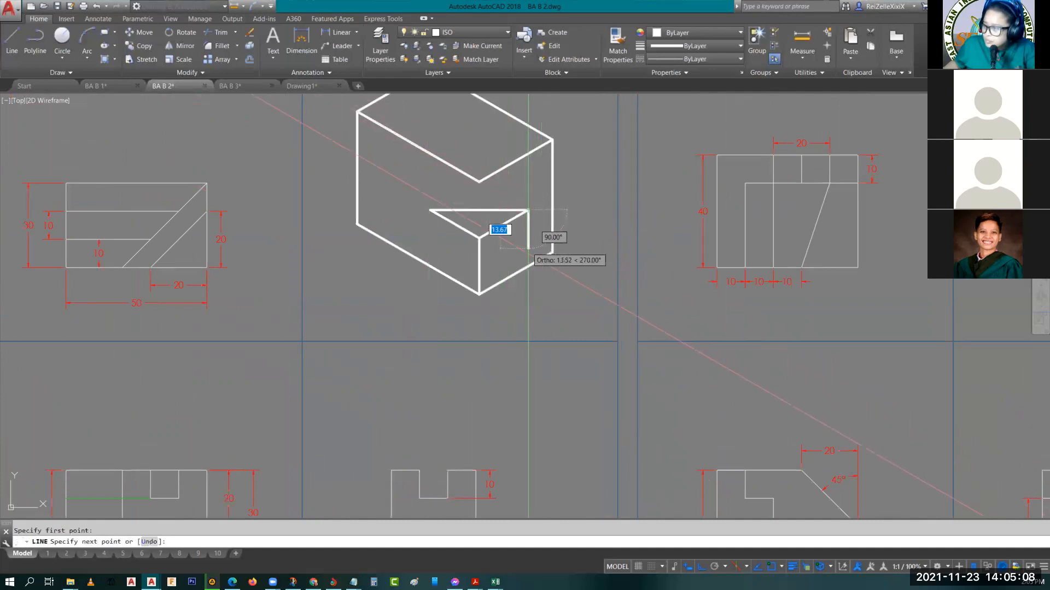
pyautogui.write('10')
pyautogui.press('Return')
pyautogui.press('F5')
pyautogui.press('F5')
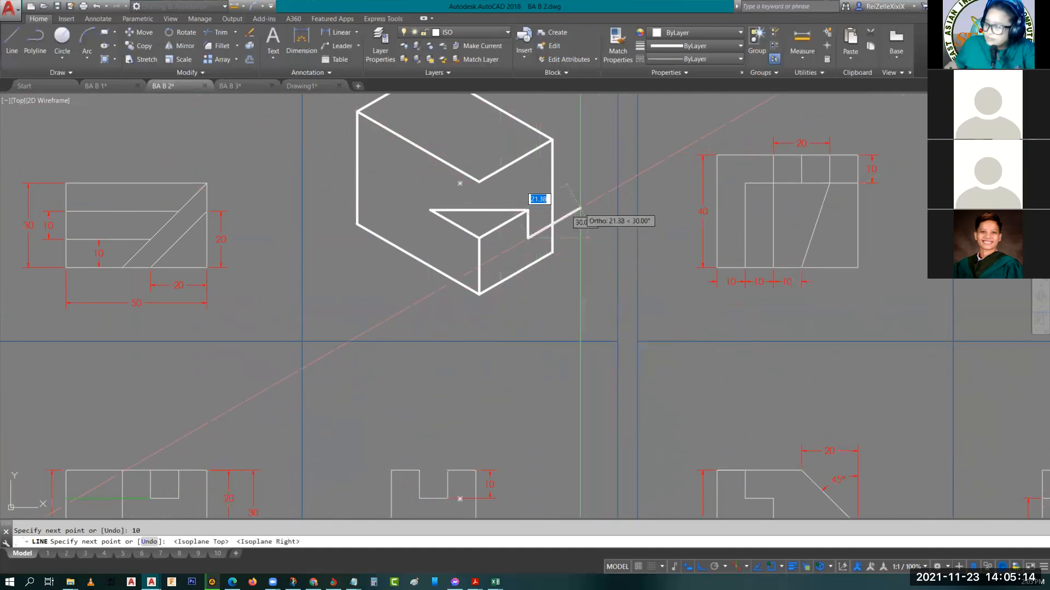
pyautogui.write('10')
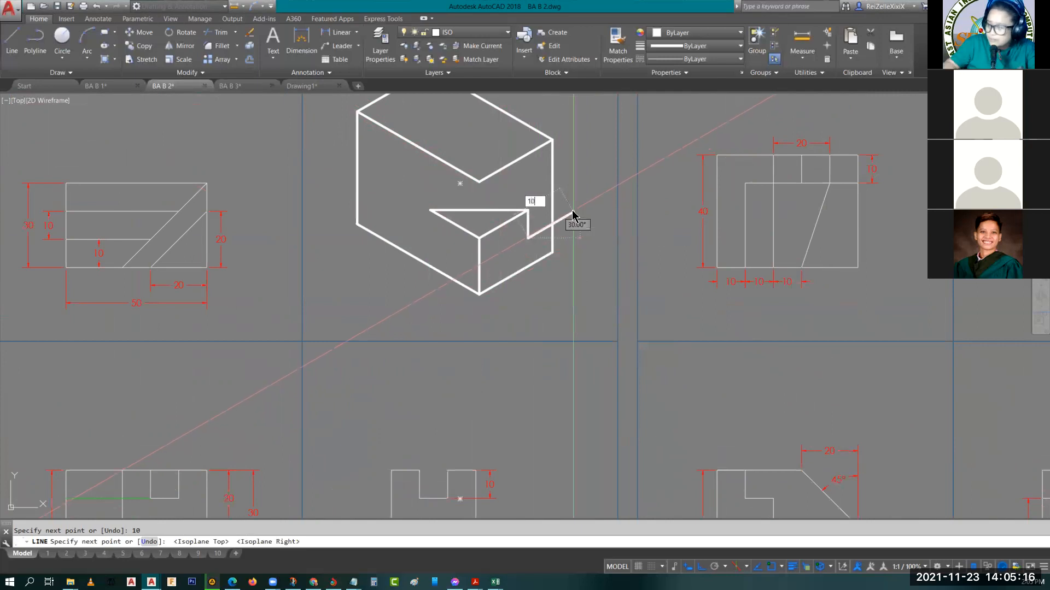
pyautogui.press('Return')
pyautogui.press('Escape')
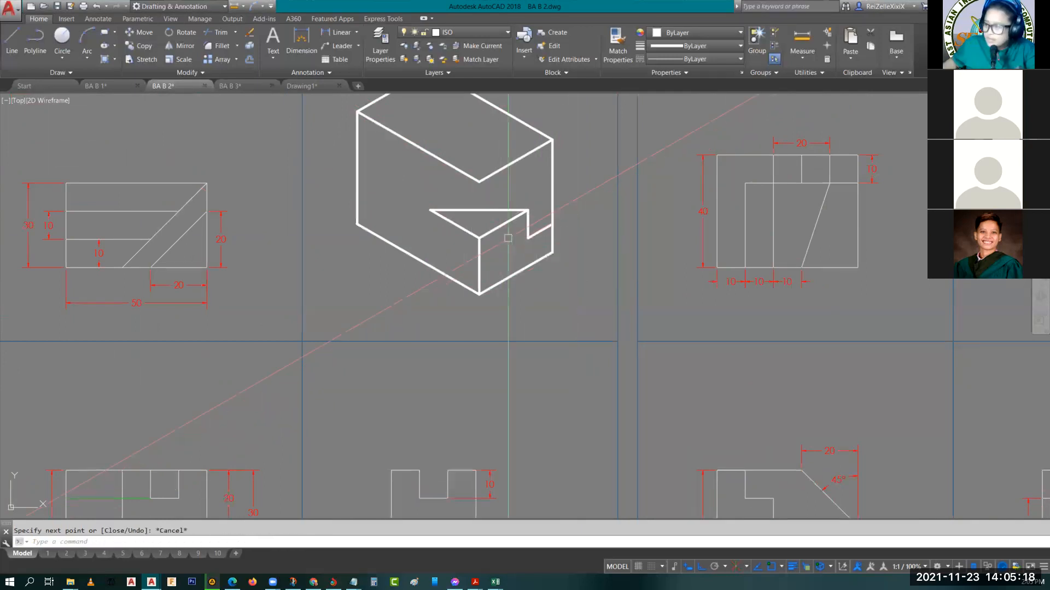
# From the triangular face's left corner, draw a line 10 straight down, then 10 at 150° on the left isoplane
pyautogui.moveTo(456, 254); pyautogui.dragTo(531, 264, button='middle')
pyautogui.press('Return')
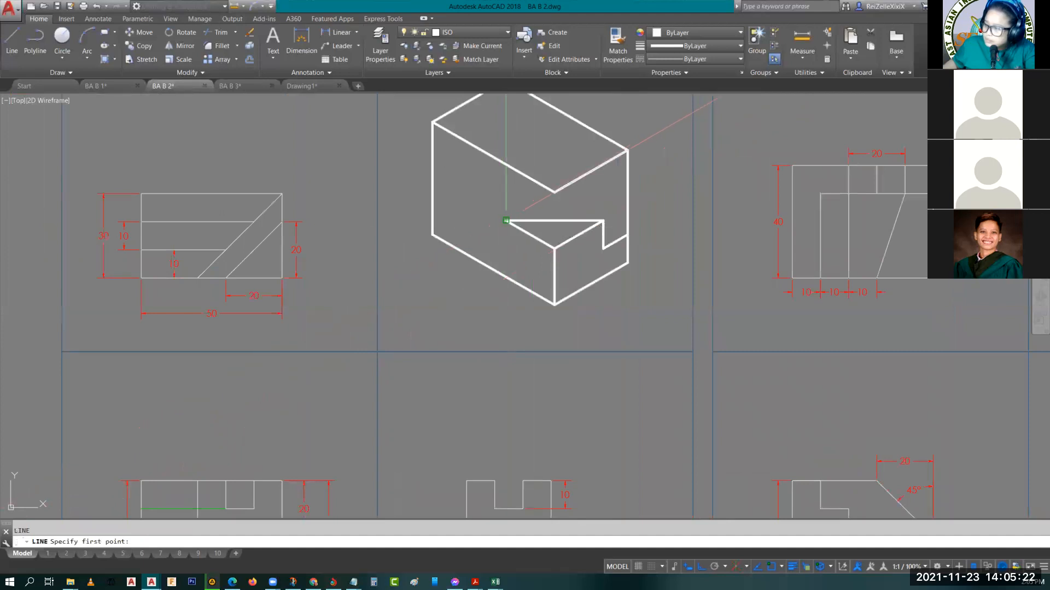
pyautogui.click(505, 221)
pyautogui.write('10')
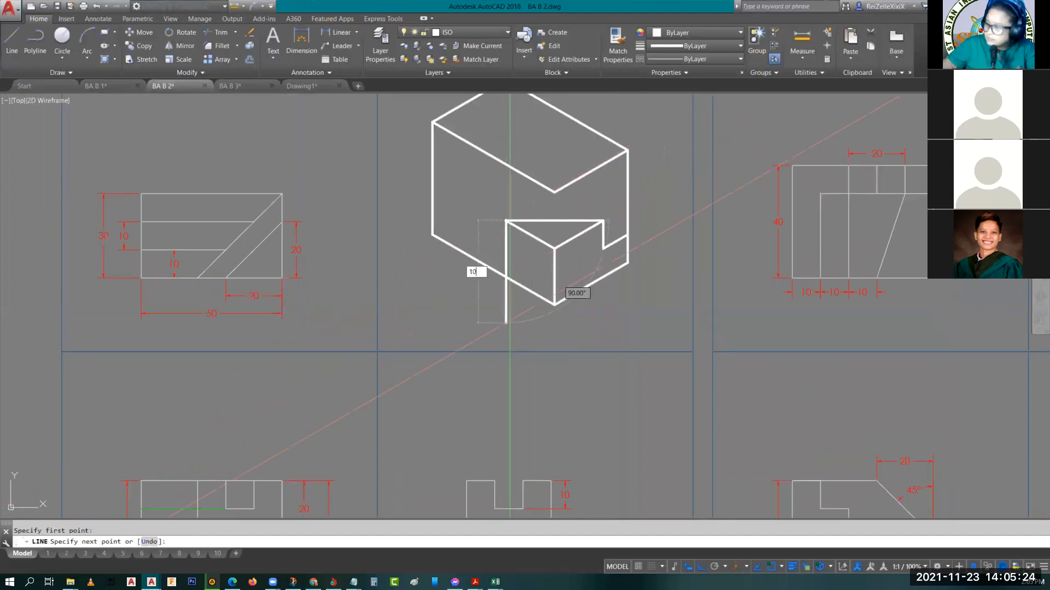
pyautogui.press('Return')
pyautogui.press('F5')
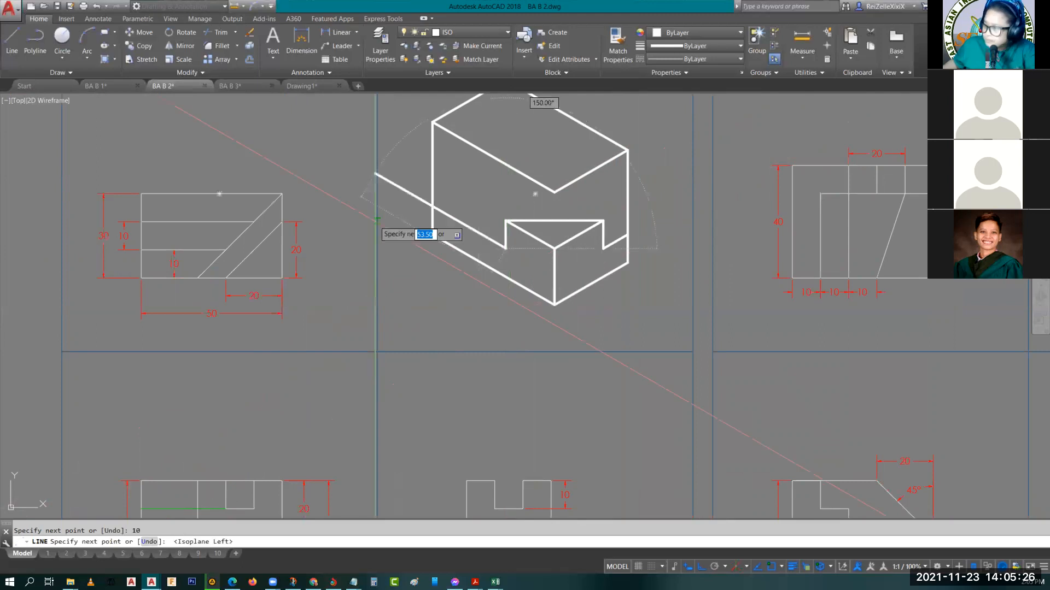
pyautogui.write('1')
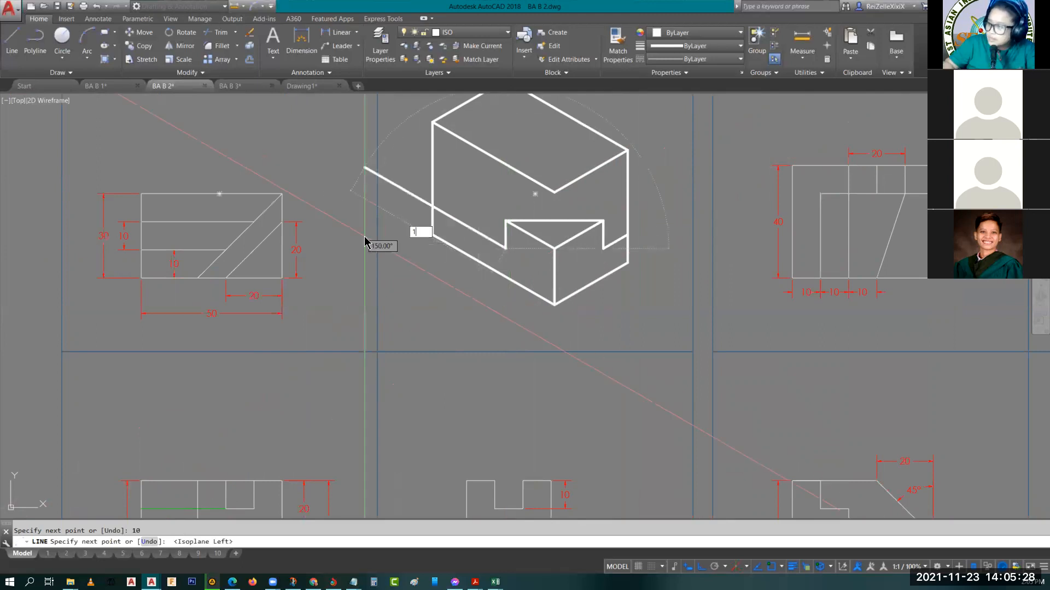
pyautogui.write('0')
pyautogui.press('Return')
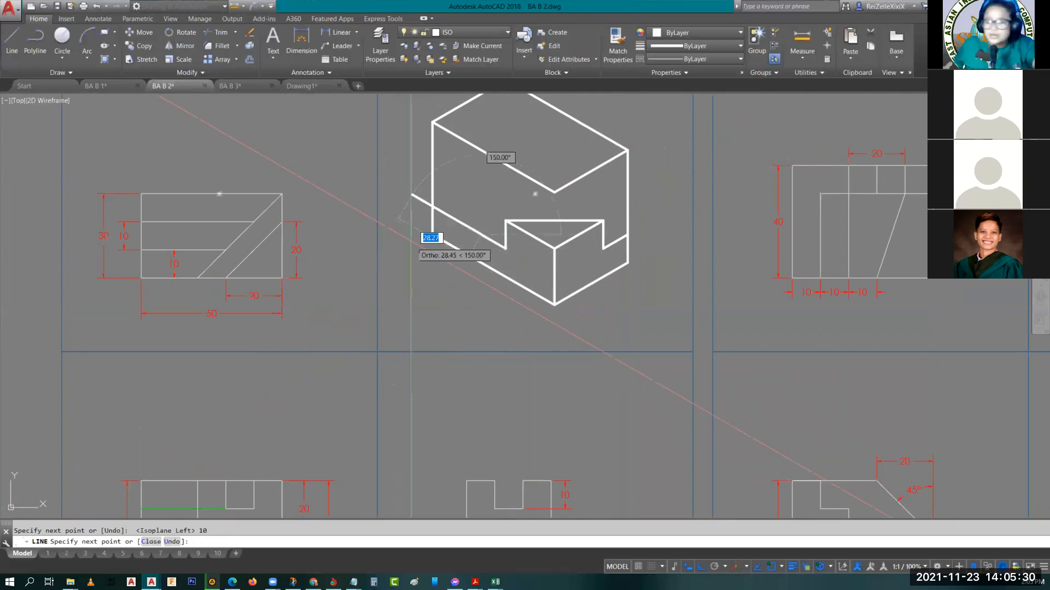
# Check the left side view's heights and continue the left-face line 30 straight up to the box's top edge
pyautogui.moveTo(281, 426); pyautogui.dragTo(330, 263, button='middle')
pyautogui.scroll(-2, 278, 427)
pyautogui.scroll(4, 279, 354)
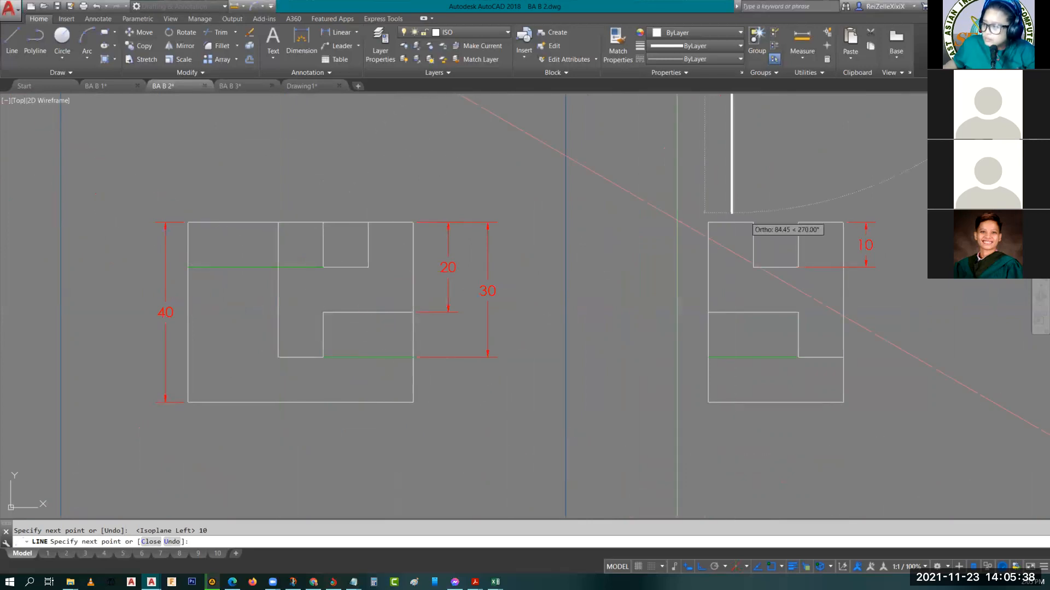
pyautogui.scroll(-5, 509, 220)
pyautogui.scroll(5, 562, 142)
pyautogui.moveTo(562, 141); pyautogui.dragTo(511, 336, button='middle')
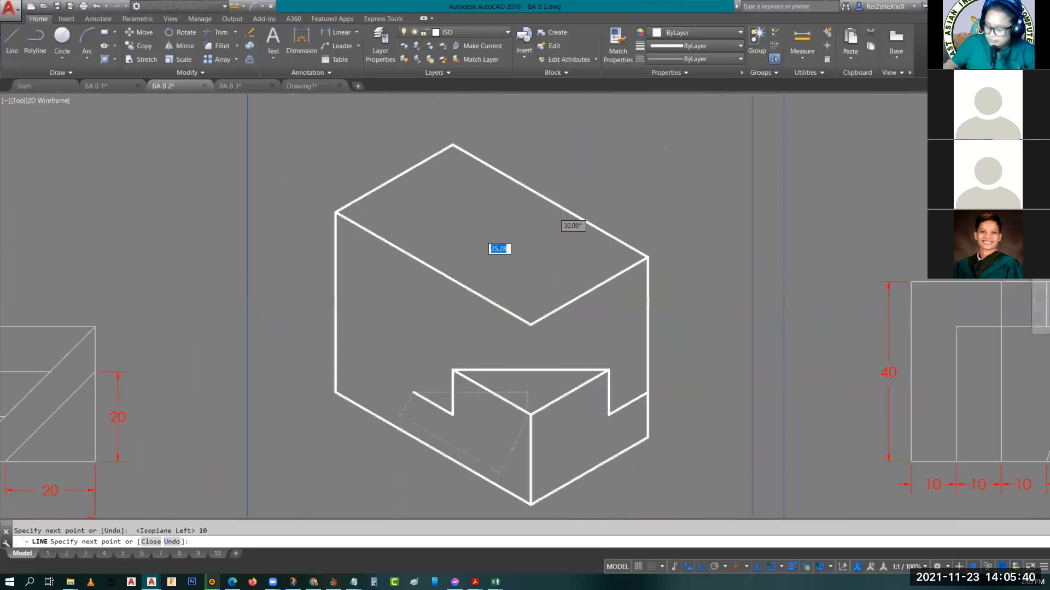
pyautogui.write('30')
pyautogui.press('Return')
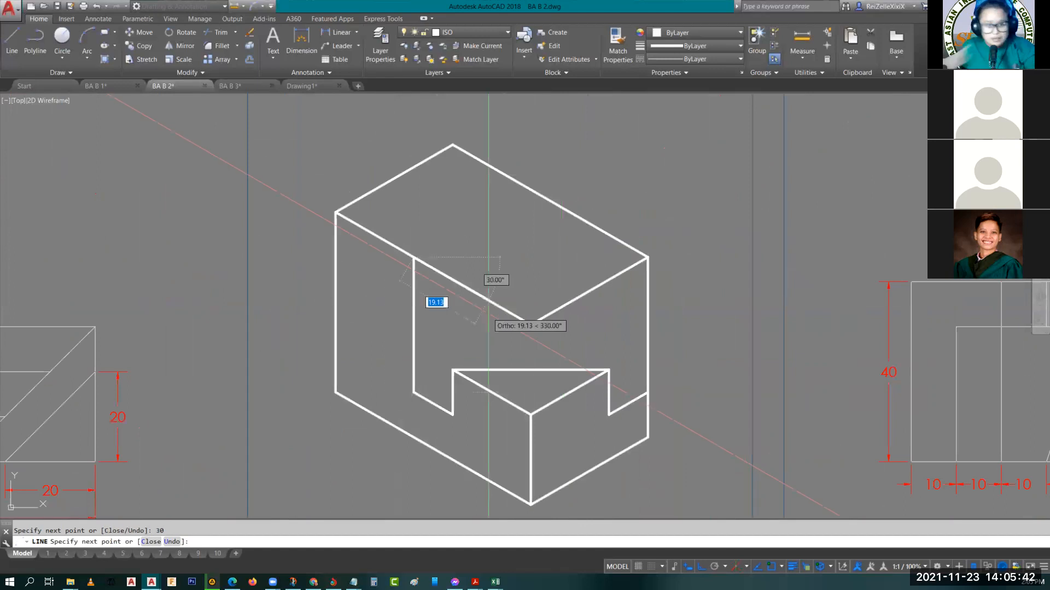
pyautogui.write('1')
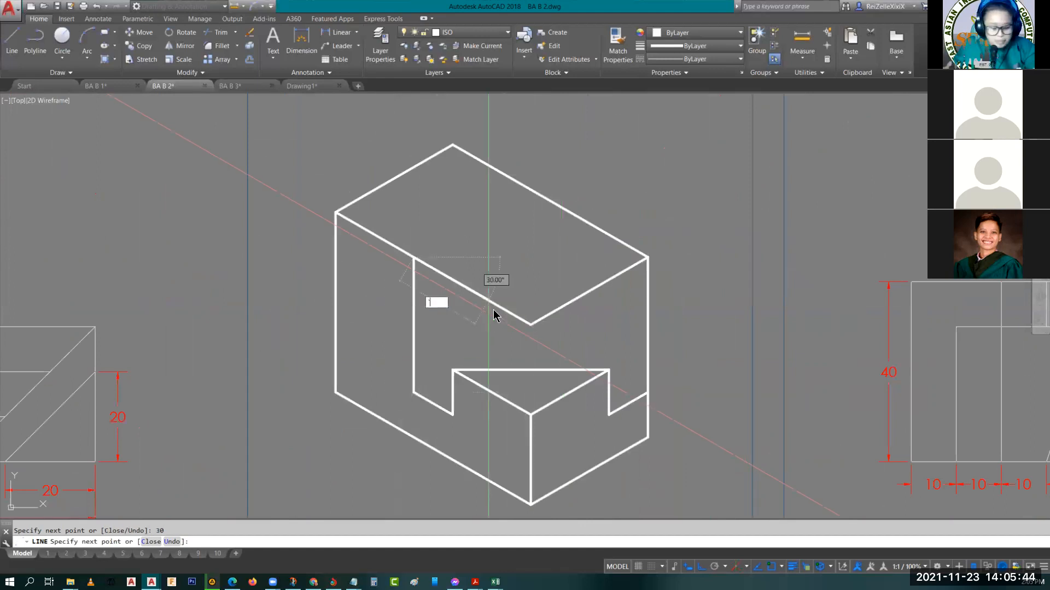
pyautogui.press('Escape')
# Draw a line across the top face from the upper end of the 30 long vertical to the box's top right corner
pyautogui.moveTo(488, 345); pyautogui.dragTo(722, 363, button='middle')
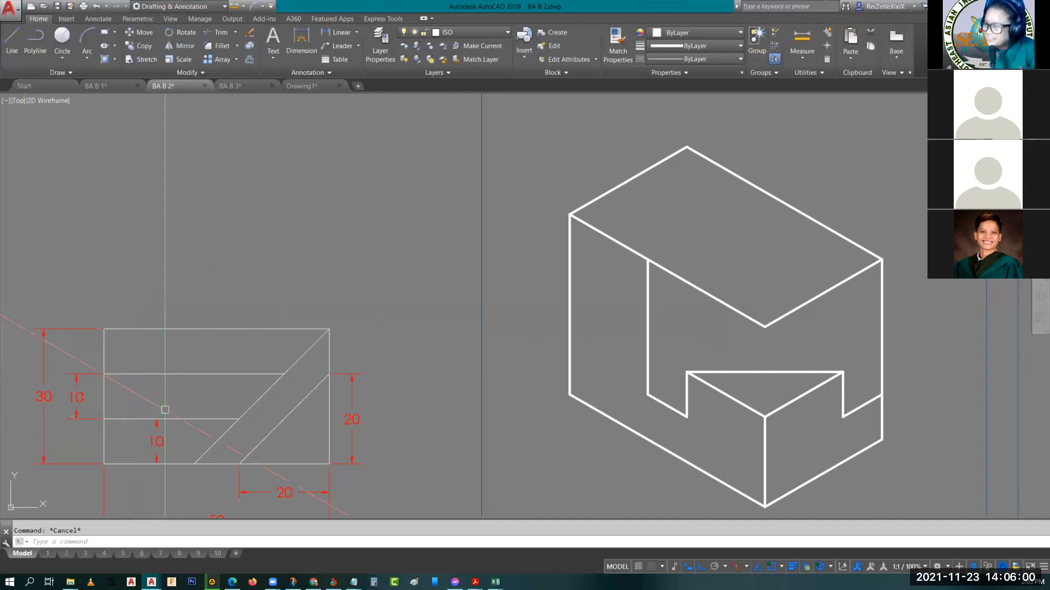
pyautogui.moveTo(723, 238); pyautogui.dragTo(605, 227, button='middle')
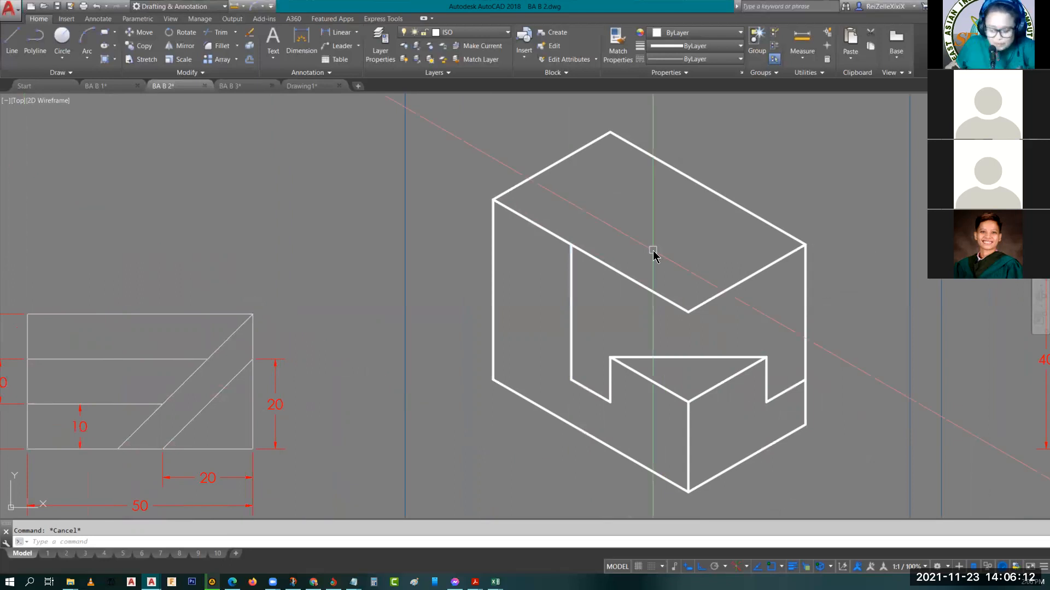
pyautogui.write('l')
pyautogui.press('Return')
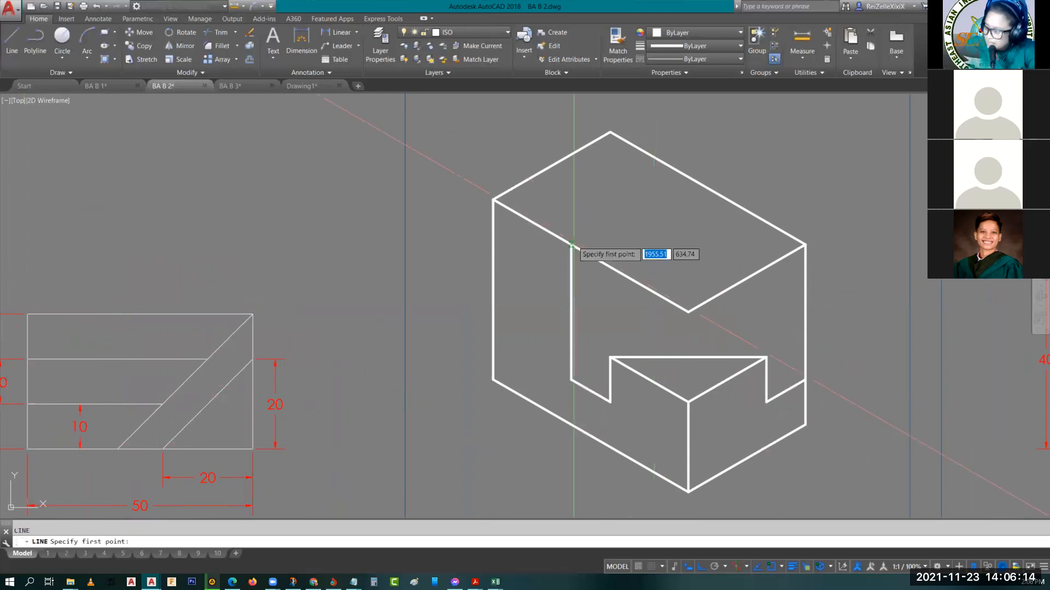
pyautogui.click(571, 245)
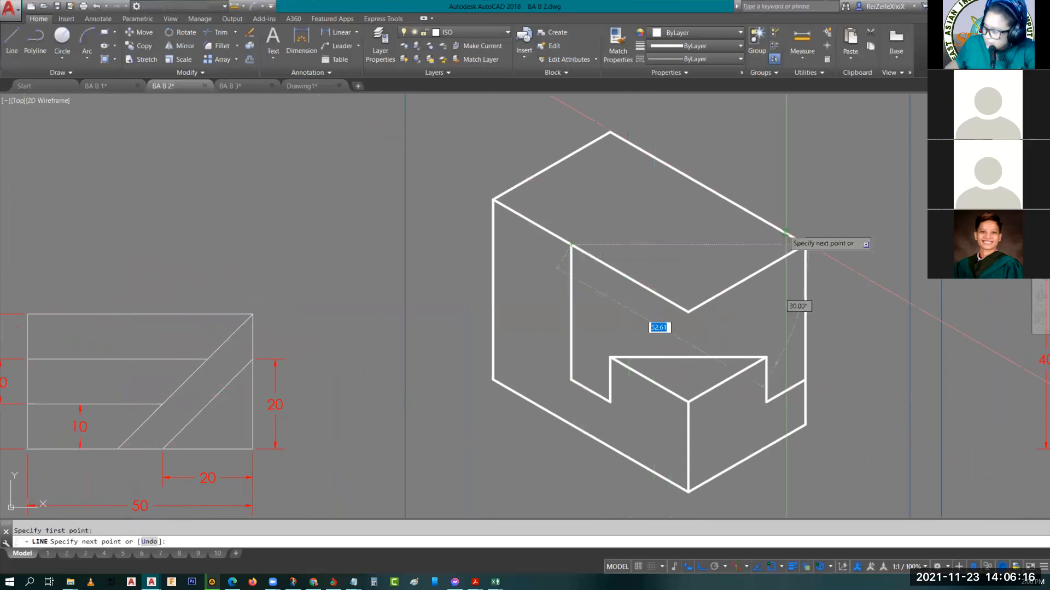
pyautogui.click(803, 245)
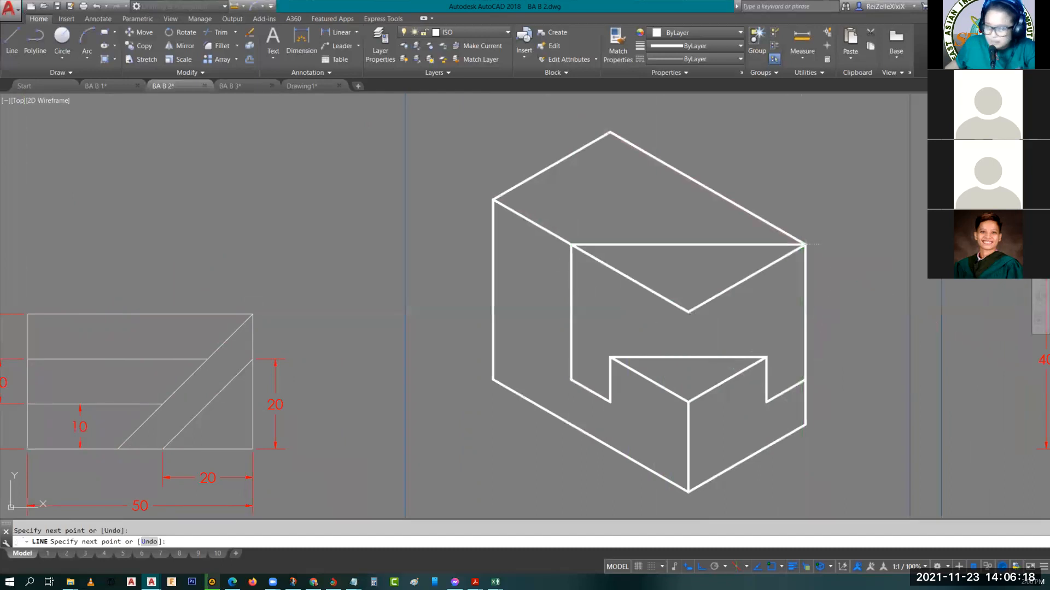
pyautogui.press('Escape')
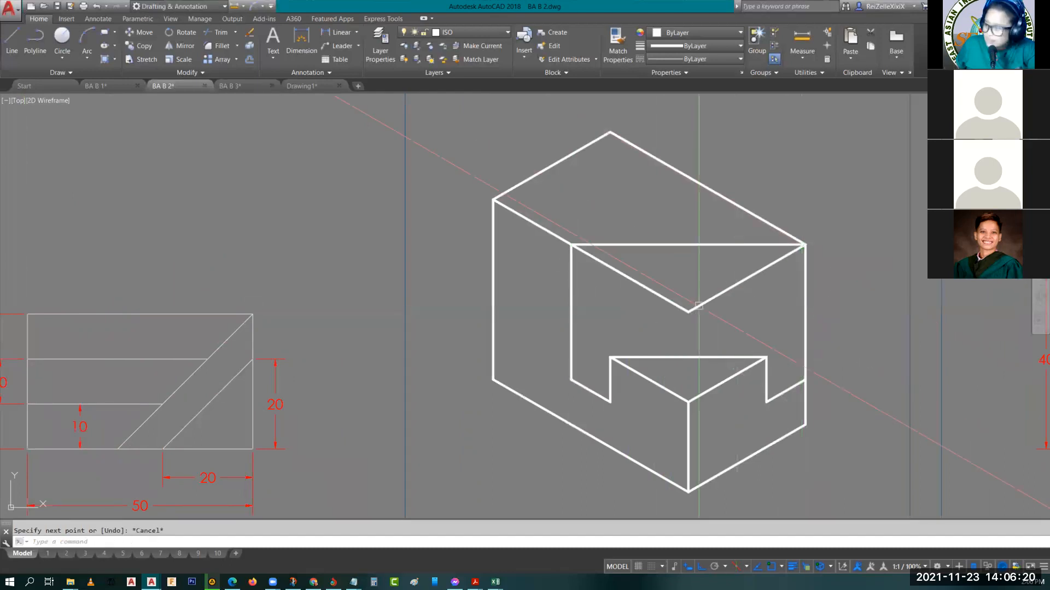
# Delete the box's top front-right edge and trim the leftover part of the top front-left edge beyond the new diagonal
pyautogui.click(753, 273)
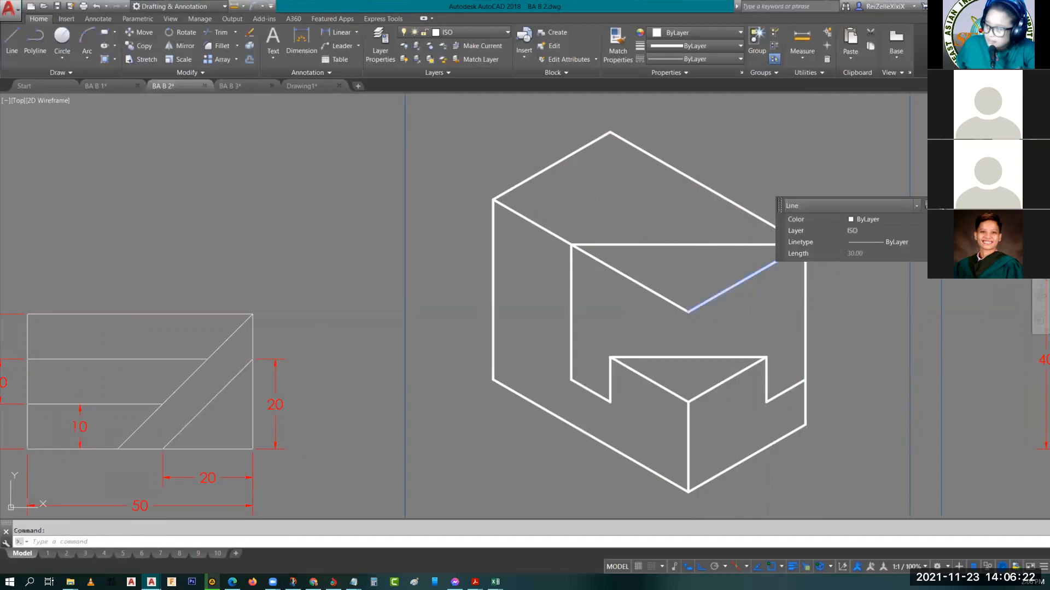
pyautogui.press('Delete')
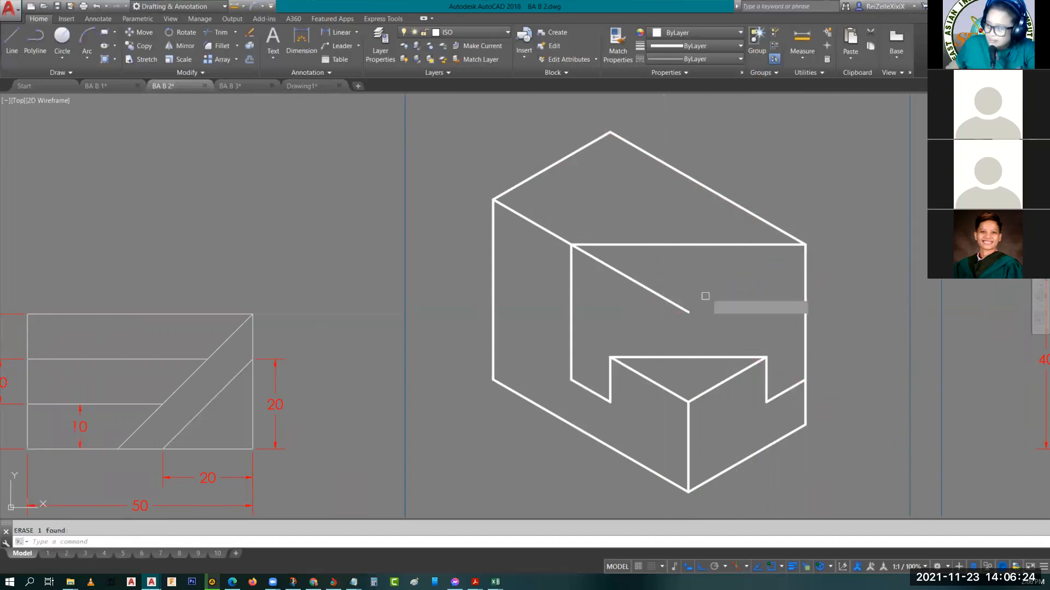
pyautogui.press('Return')
pyautogui.scroll(-2, 662, 294)
pyautogui.press('Escape')
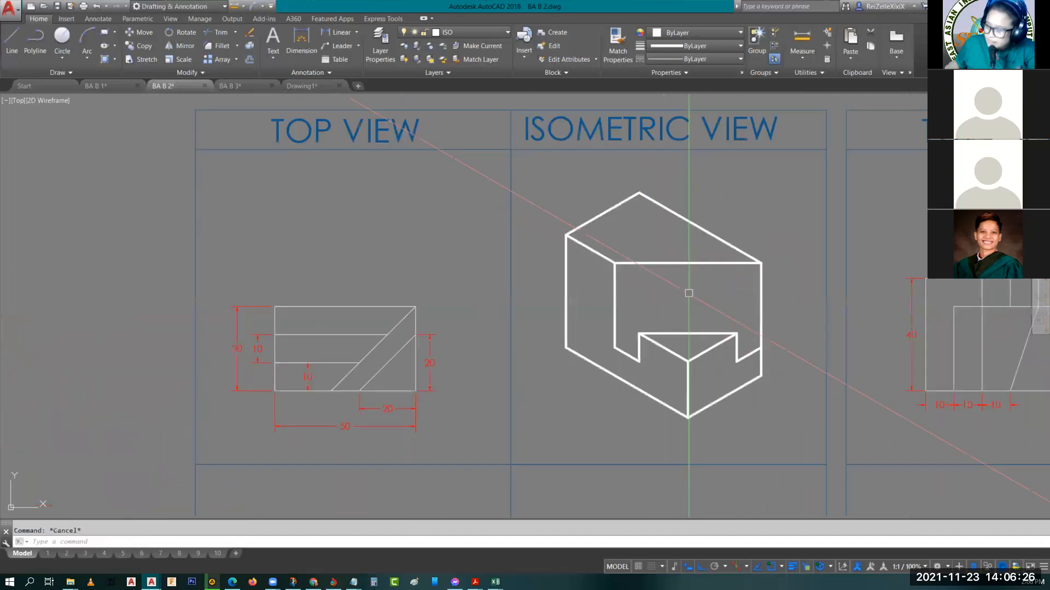
# Examine the top, left side and right side views of drawing 2.05 for the upper slot's position and 10 depth against the isometric
pyautogui.scroll(-2, 688, 293)
pyautogui.moveTo(518, 363); pyautogui.dragTo(415, 397, button='middle')
pyautogui.scroll(4, 365, 376)
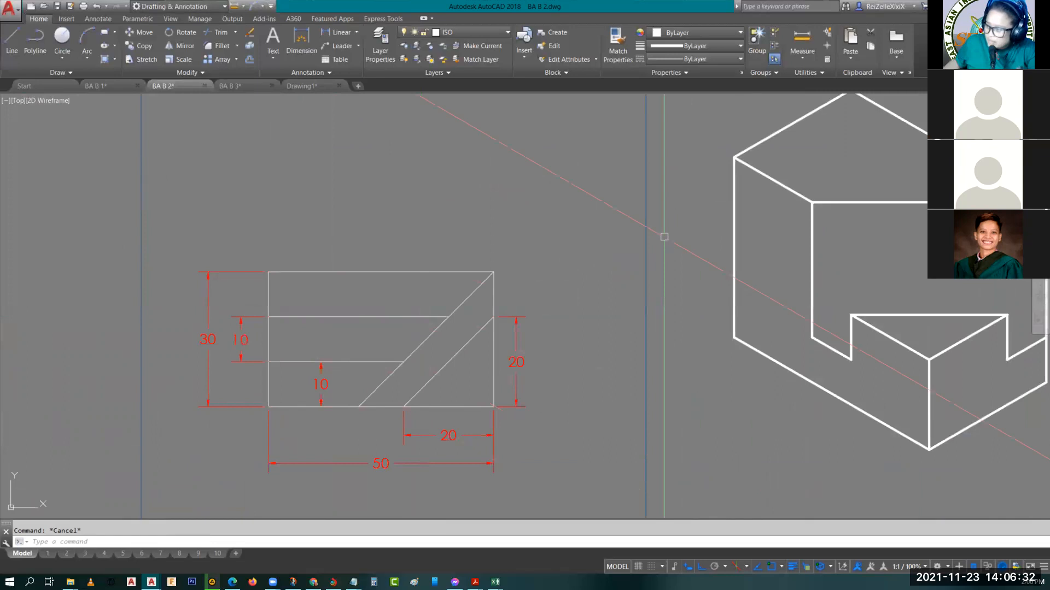
pyautogui.moveTo(665, 237); pyautogui.dragTo(464, 342, button='middle')
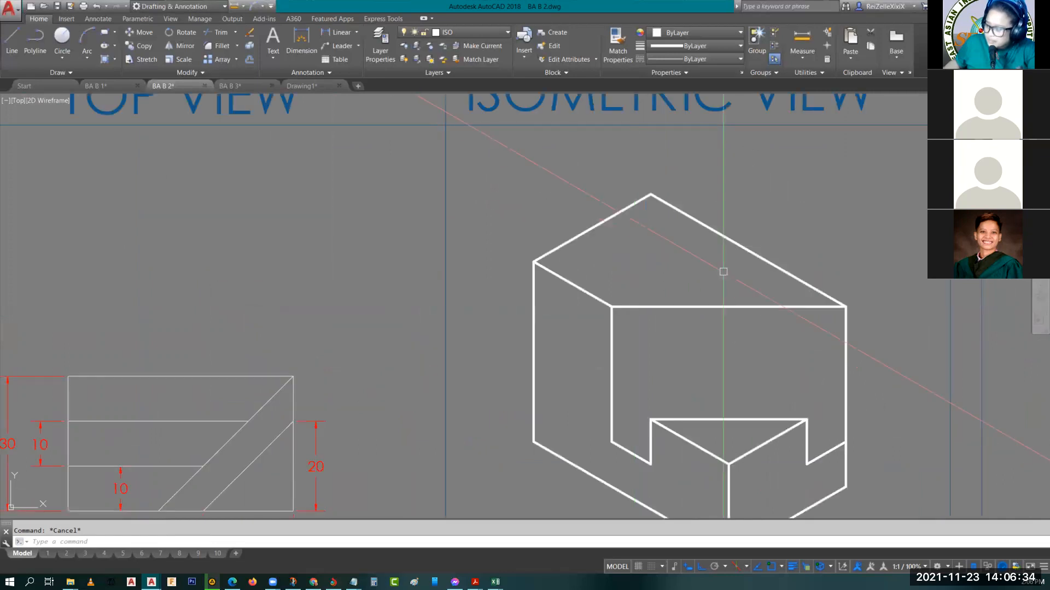
pyautogui.moveTo(487, 413); pyautogui.dragTo(541, 329, button='middle')
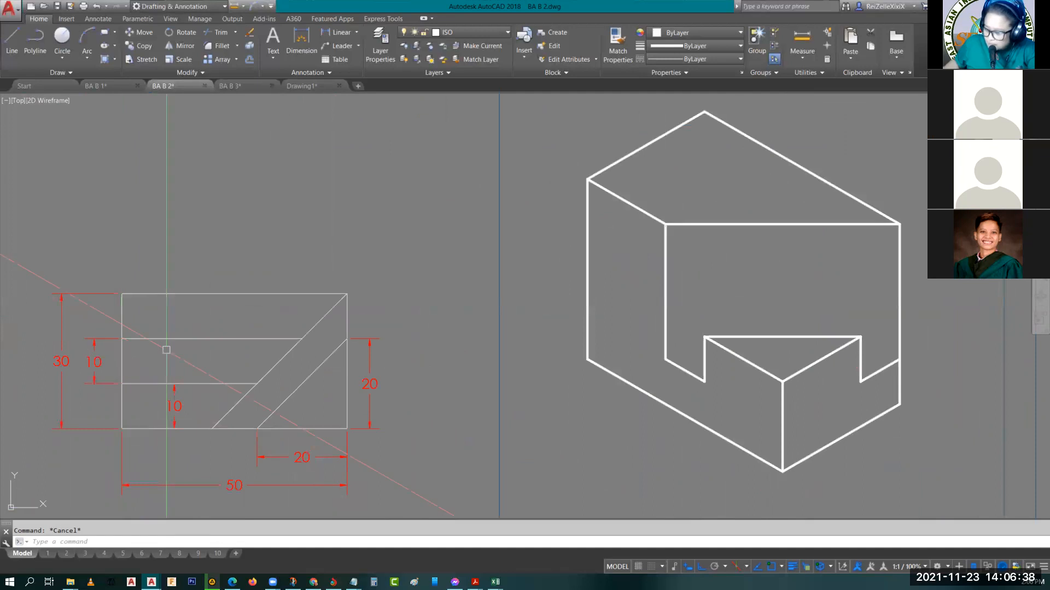
pyautogui.scroll(-2, 286, 370)
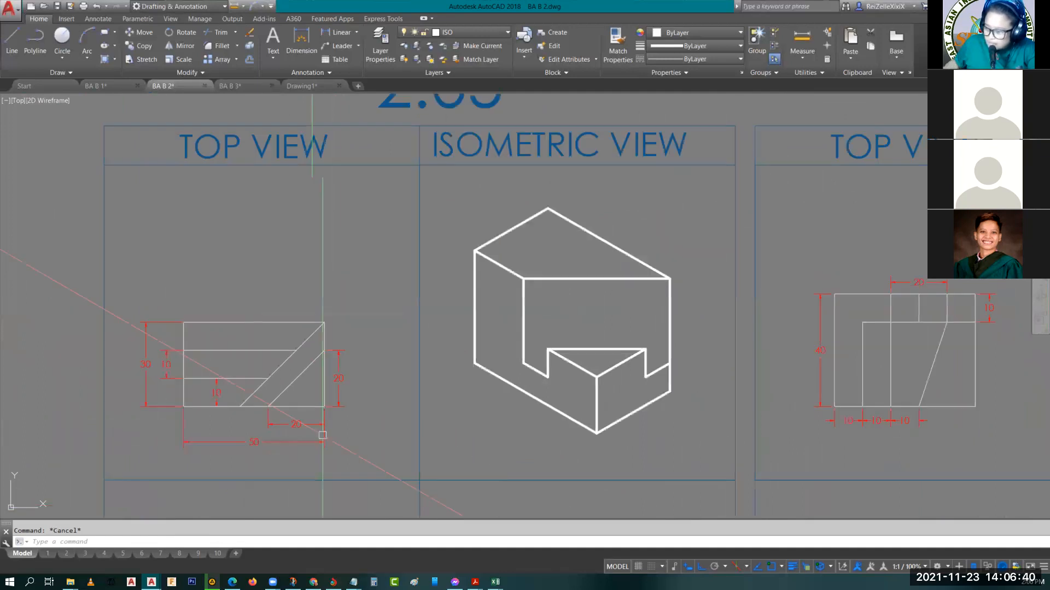
pyautogui.moveTo(322, 436); pyautogui.dragTo(311, 246, button='middle')
pyautogui.moveTo(277, 441); pyautogui.dragTo(275, 390, button='middle')
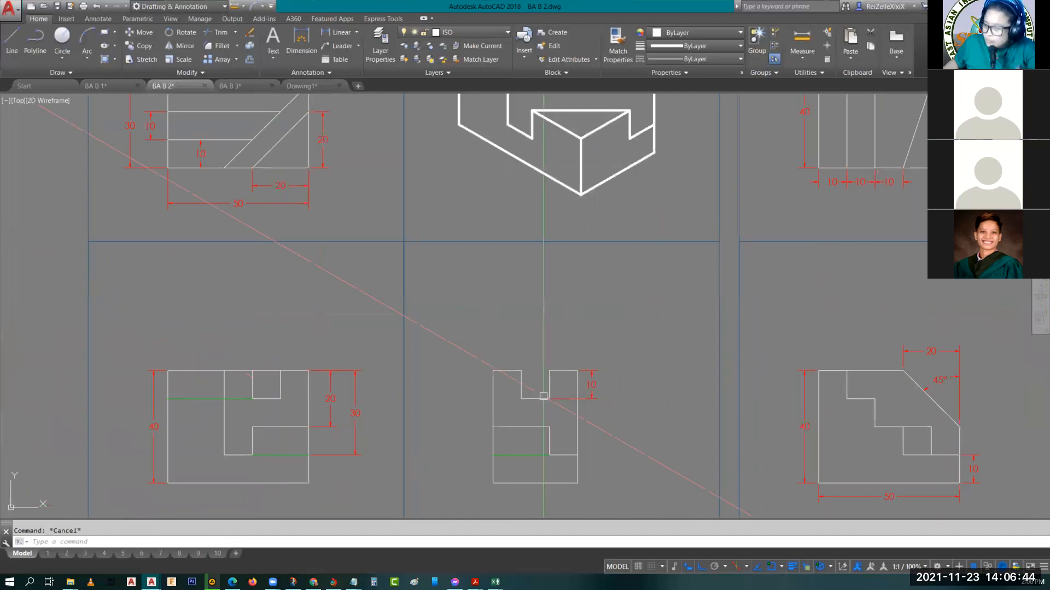
pyautogui.scroll(-1, 394, 400)
pyautogui.moveTo(471, 430); pyautogui.dragTo(319, 384, button='middle')
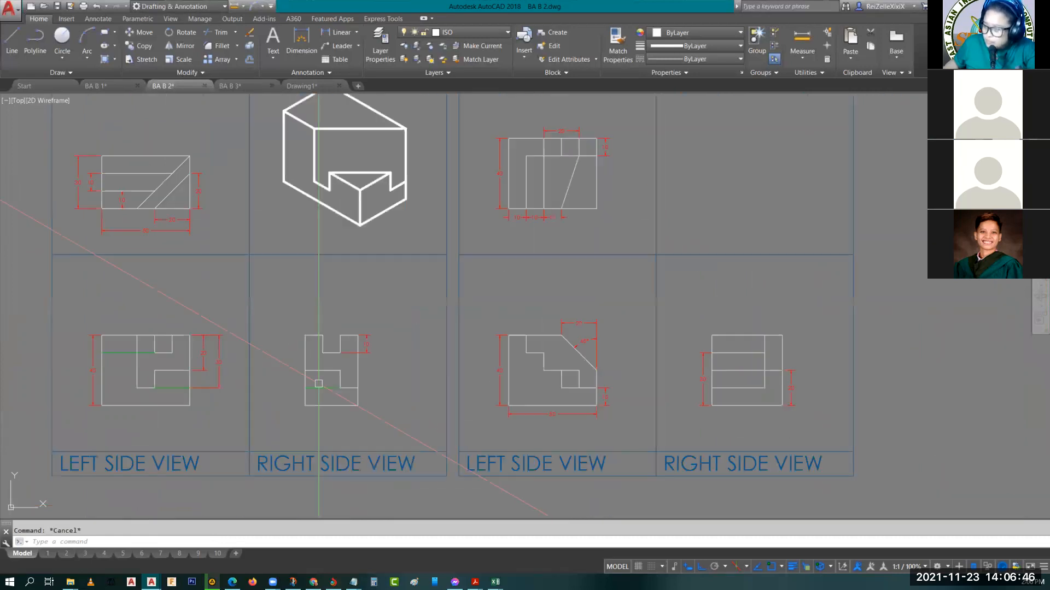
pyautogui.scroll(2, 375, 346)
pyautogui.moveTo(375, 346); pyautogui.dragTo(407, 353, button='middle')
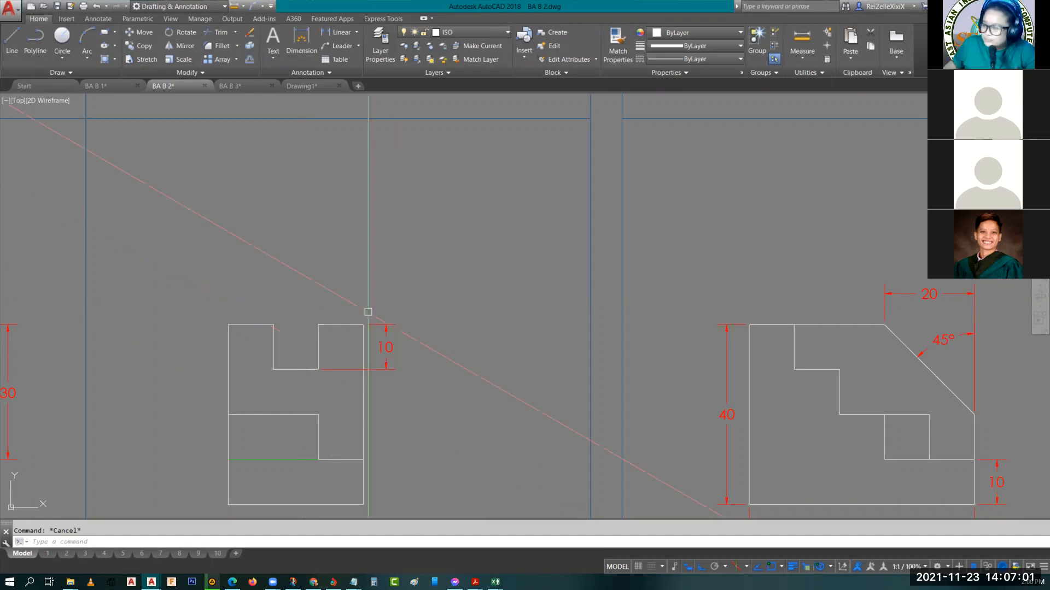
pyautogui.scroll(-4, 368, 312)
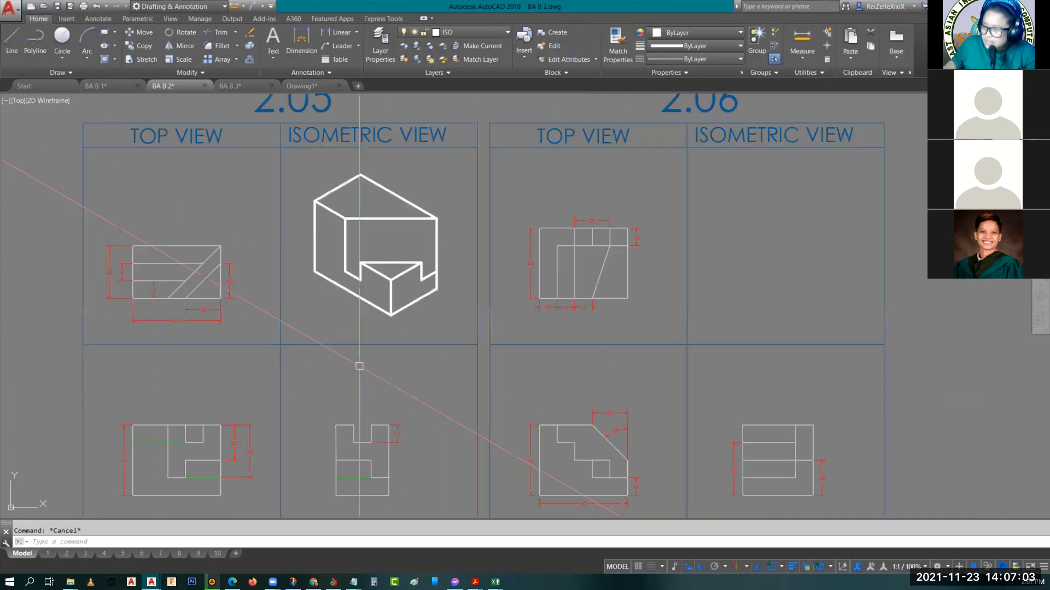
pyautogui.scroll(4, 301, 138)
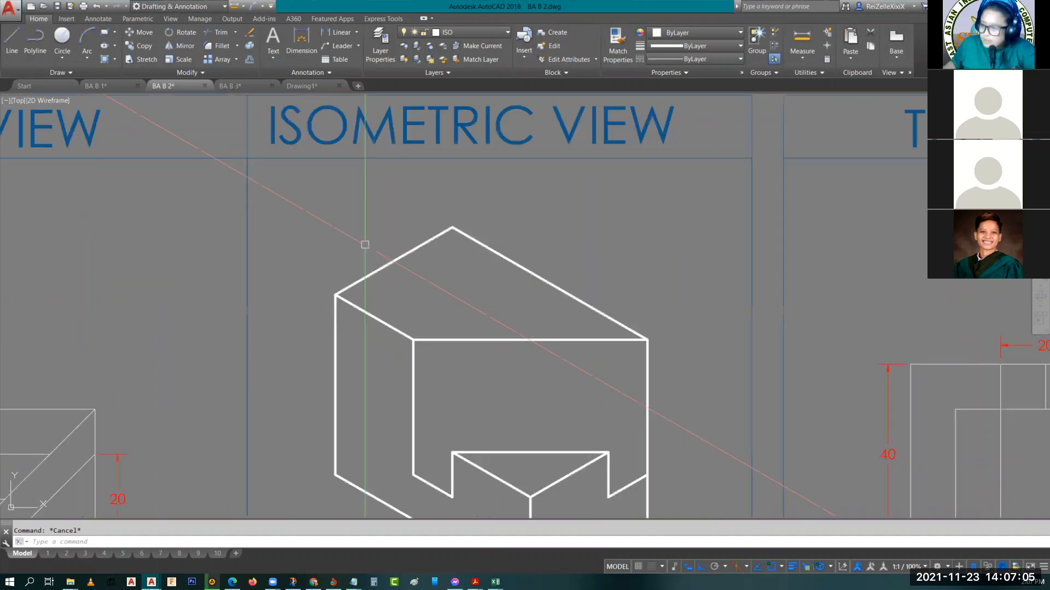
# Replace the box's top back-left edge with a 10 long line starting at the top left corner
pyautogui.press('F5')
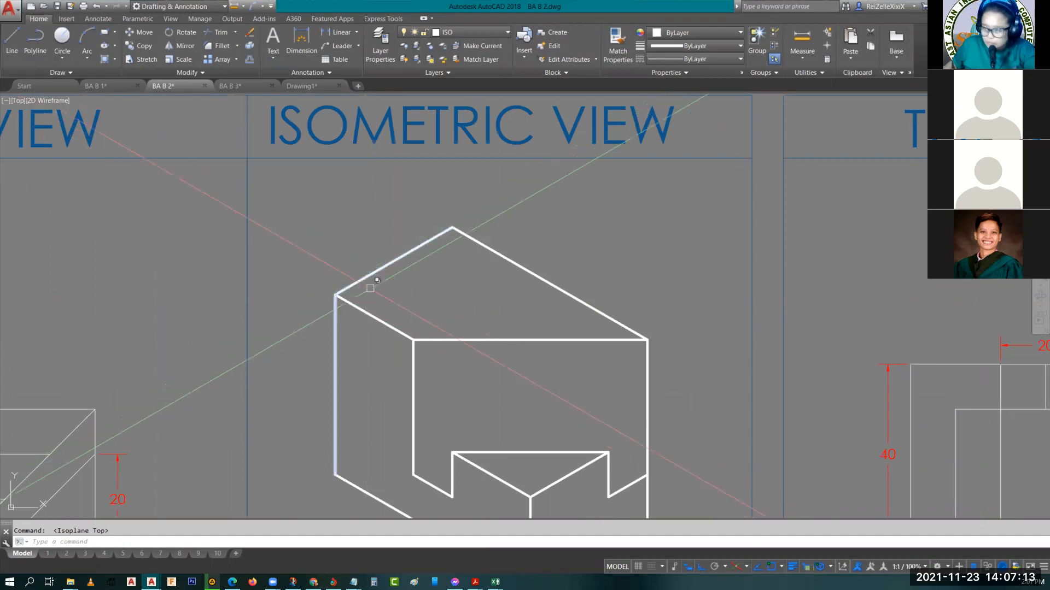
pyautogui.click(384, 260)
pyautogui.press('Delete')
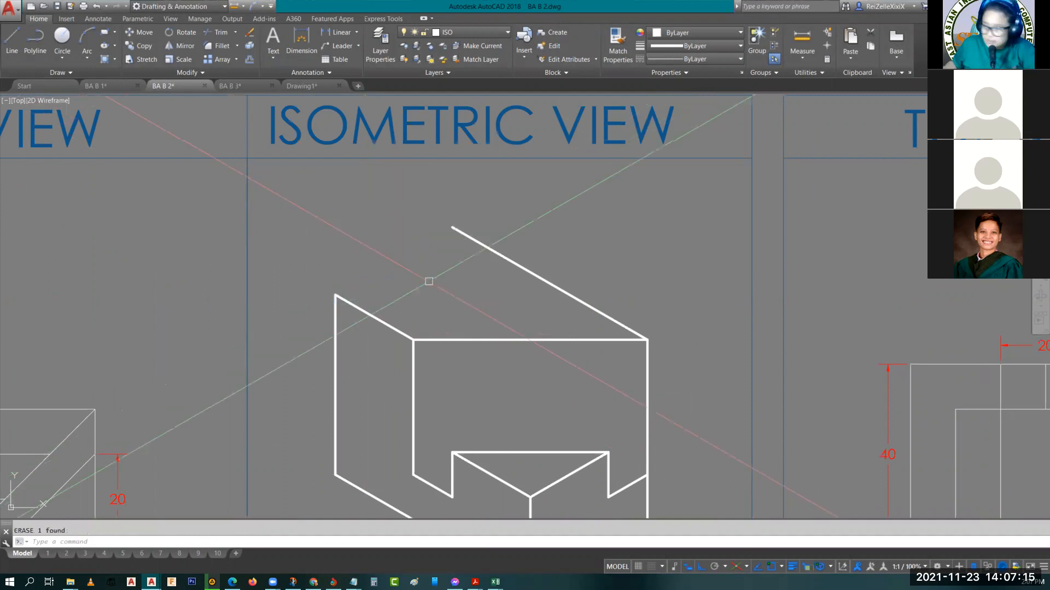
pyautogui.write('l')
pyautogui.press('Return')
pyautogui.click(335, 295)
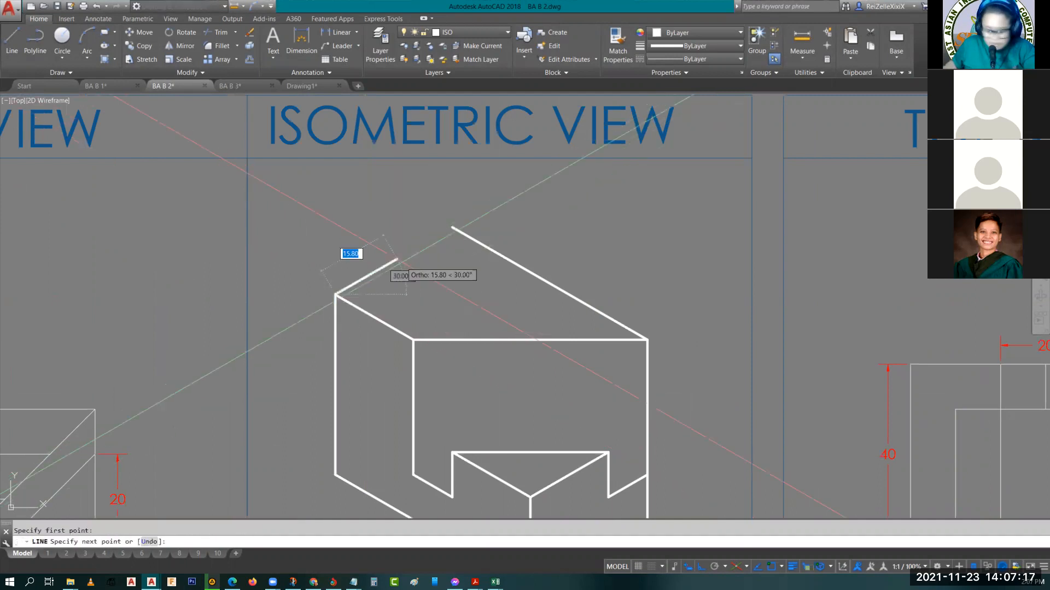
pyautogui.write('10')
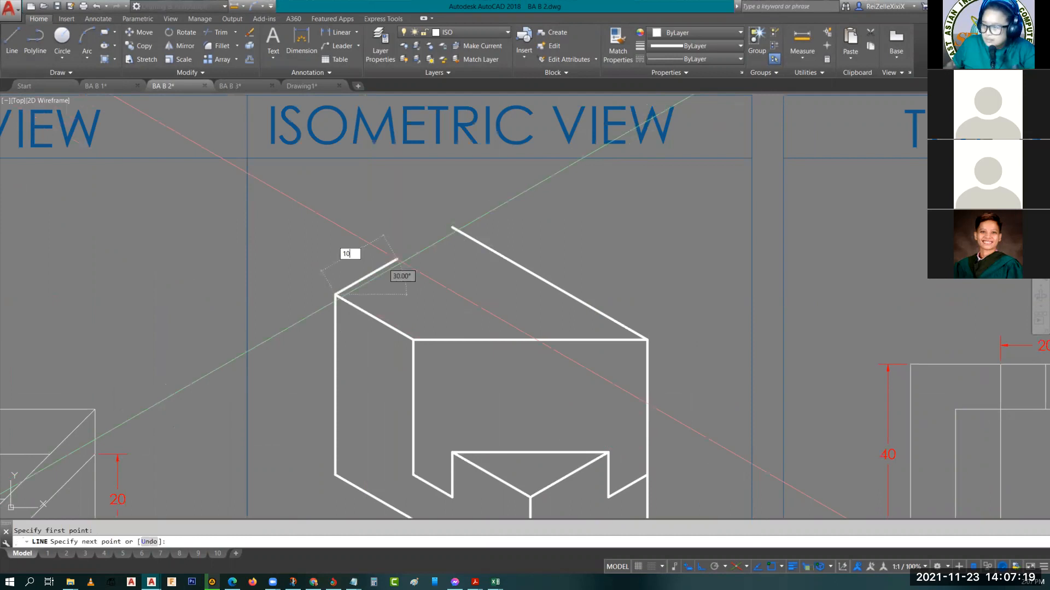
pyautogui.press('Return')
pyautogui.press('Escape')
# Copy the 10 long segment along the same edge so it ends at the box's top back corner
pyautogui.click(374, 275)
pyautogui.write('co')
pyautogui.press('Return')
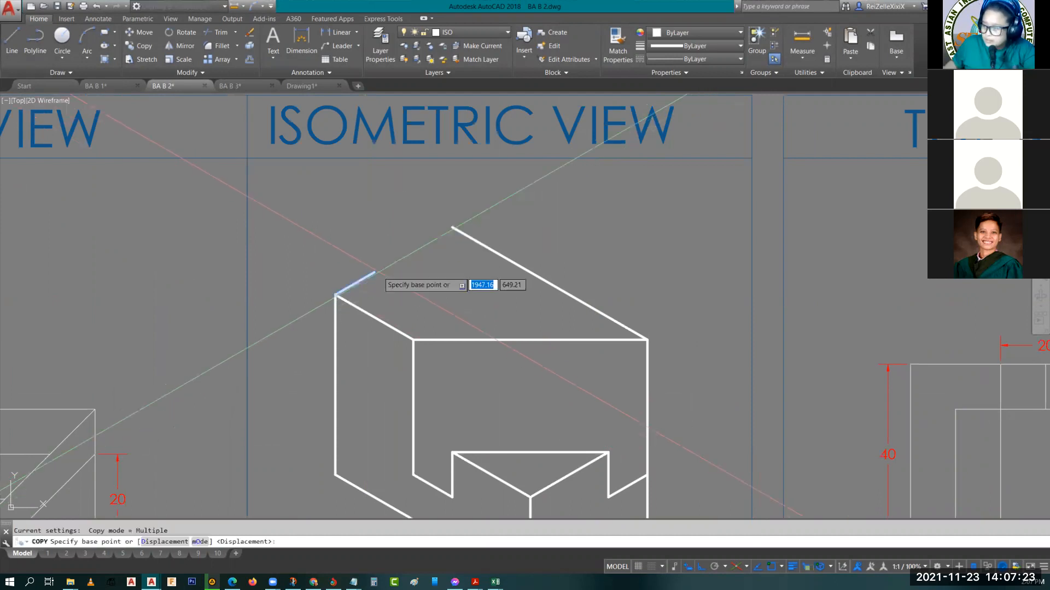
pyautogui.click(374, 272)
pyautogui.click(447, 228)
pyautogui.press('Escape')
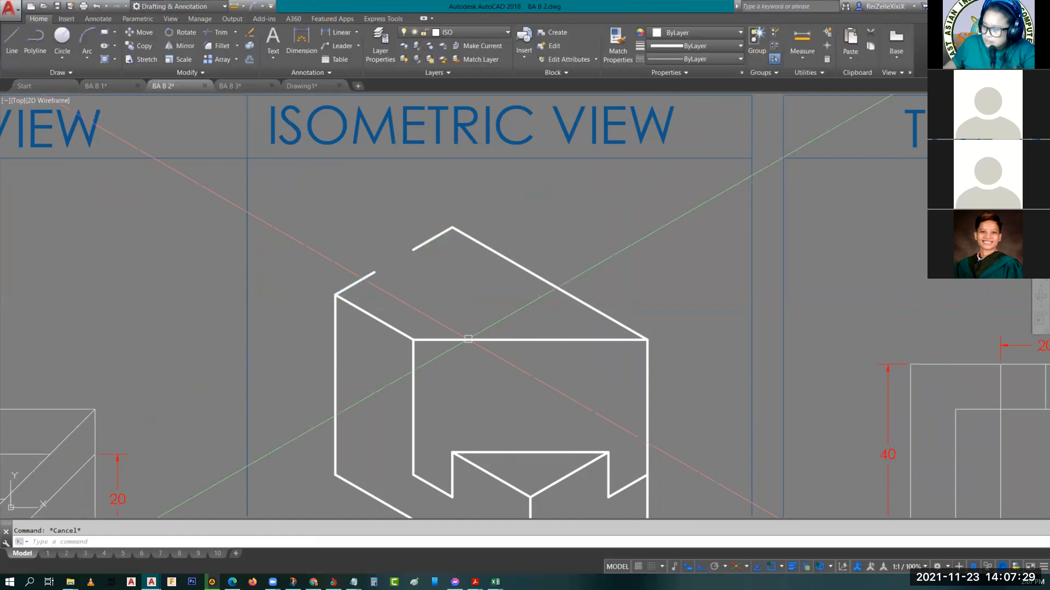
# Copy the box's top back-right edge to the inner ends of both 10 long segments to form the slot's sides
pyautogui.click(375, 328)
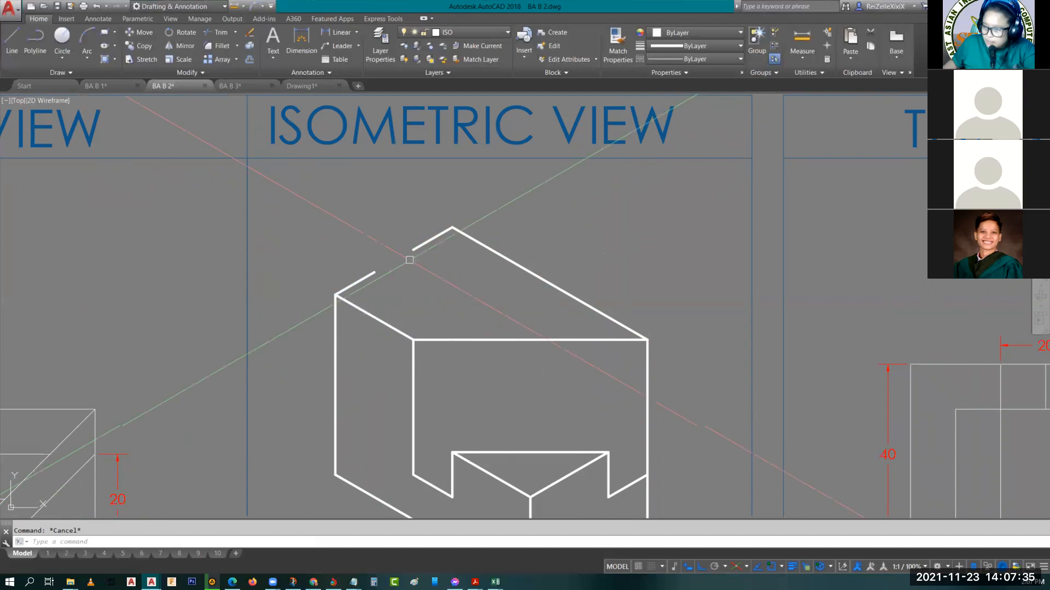
pyautogui.moveTo(109, 371)
pyautogui.mouseDown(button='middle')
pyautogui.moveTo(384, 341)
pyautogui.moveTo(488, 296)
pyautogui.mouseUp(button='middle')
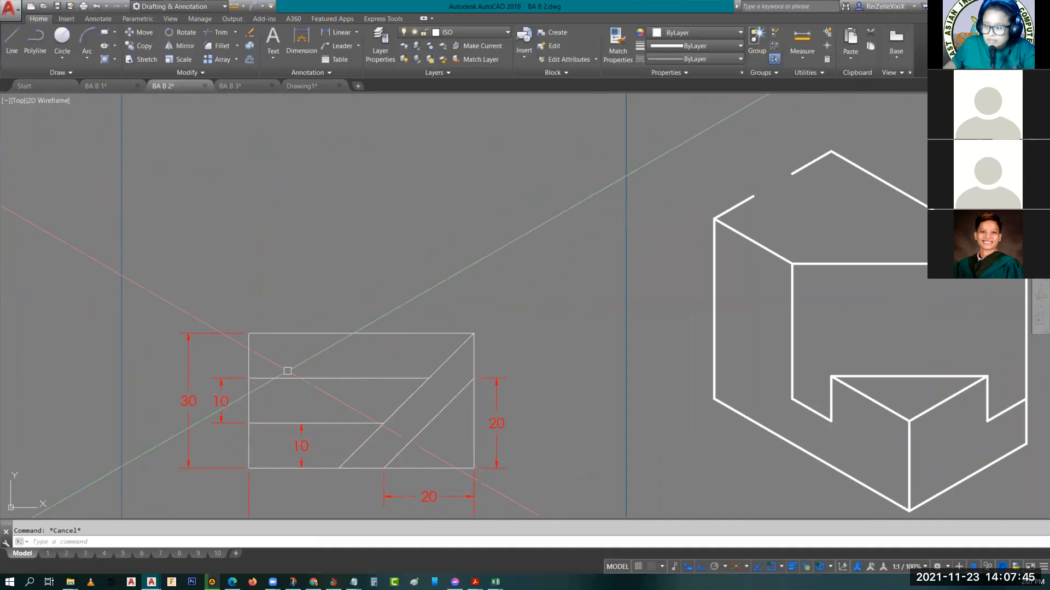
pyautogui.moveTo(777, 241); pyautogui.dragTo(595, 238, button='middle')
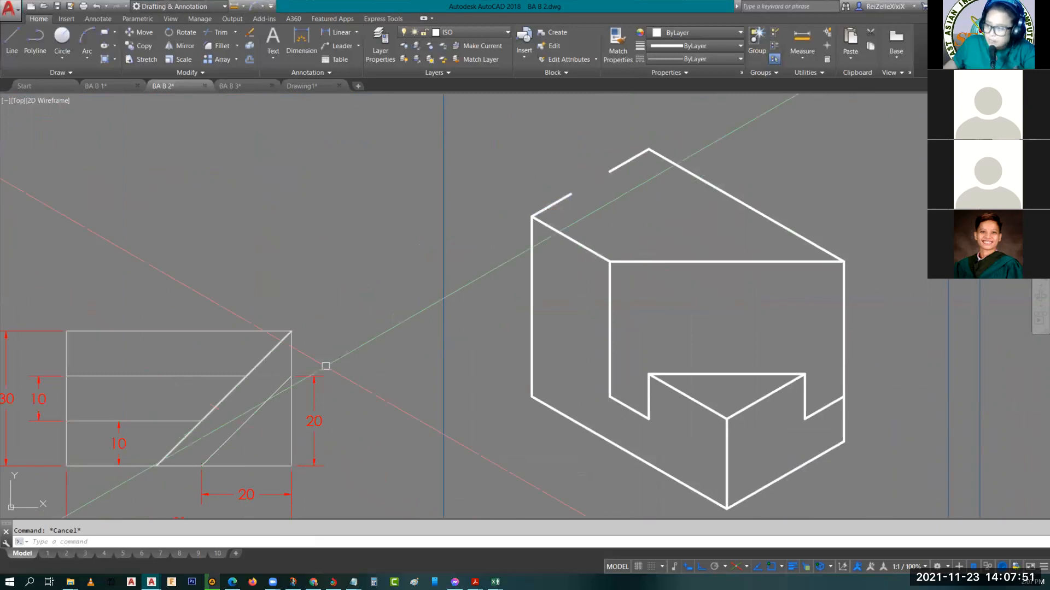
pyautogui.moveTo(612, 208); pyautogui.dragTo(490, 256, button='middle')
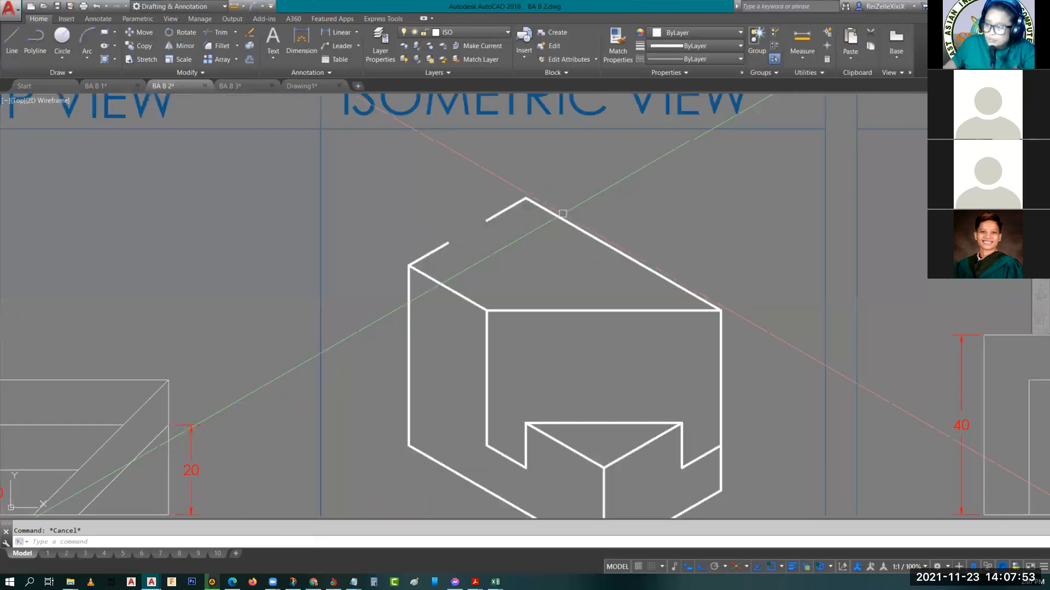
pyautogui.click(563, 213)
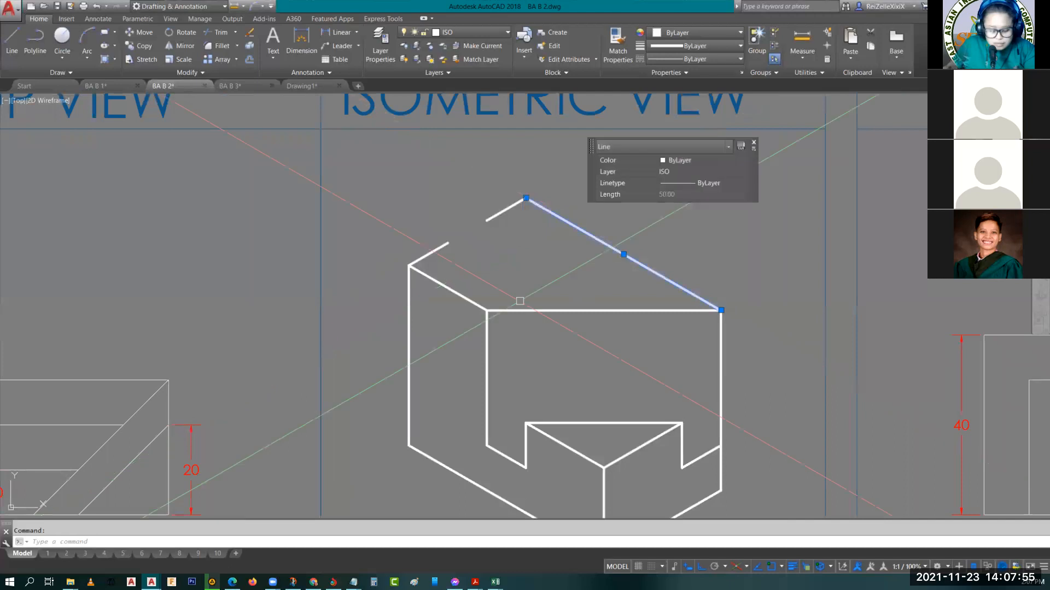
pyautogui.write('co')
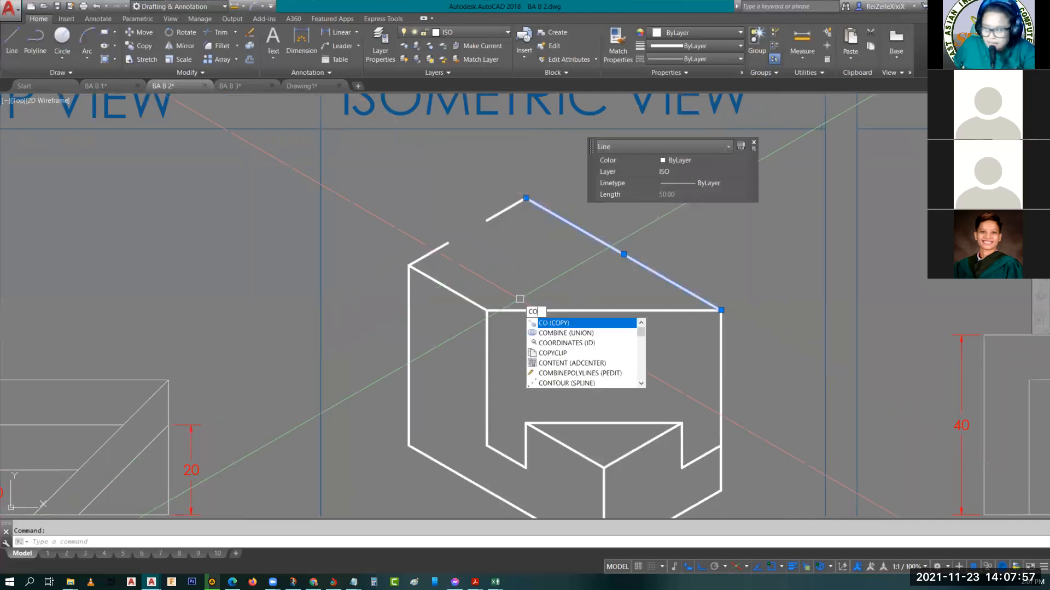
pyautogui.press('Return')
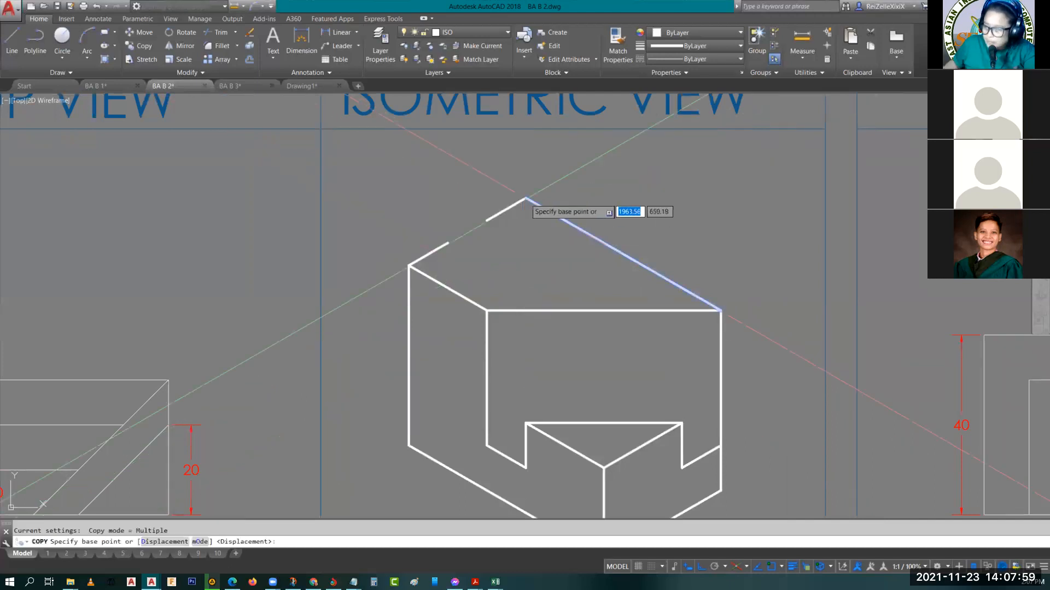
pyautogui.click(525, 199)
pyautogui.click(488, 219)
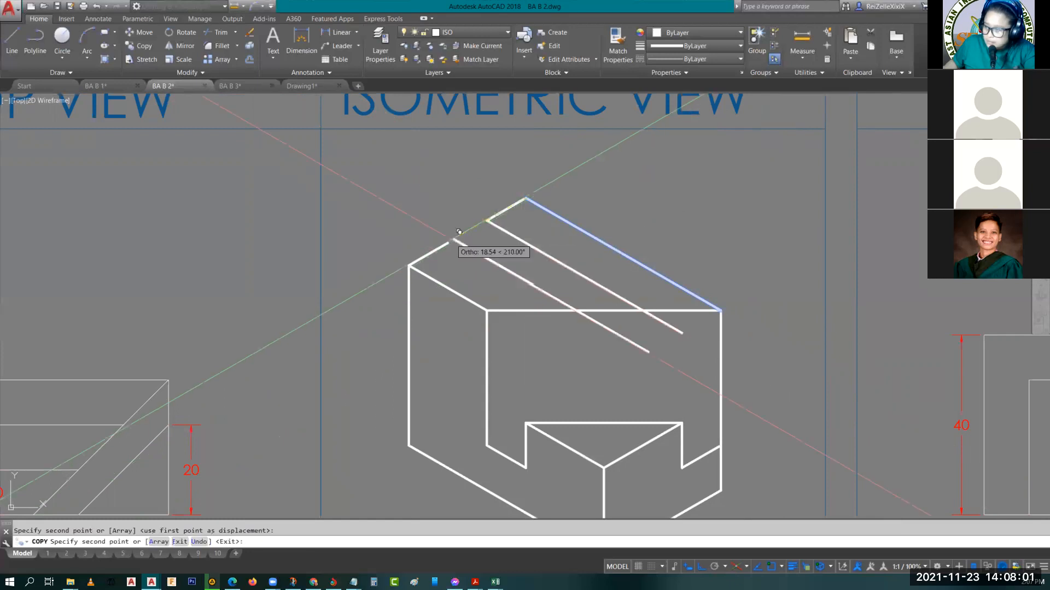
pyautogui.click(448, 243)
pyautogui.press('Escape')
# Trim the top diagonal between the two slot lines and both slot line ends extending beyond the diagonal
pyautogui.moveTo(584, 338); pyautogui.dragTo(550, 319, button='middle')
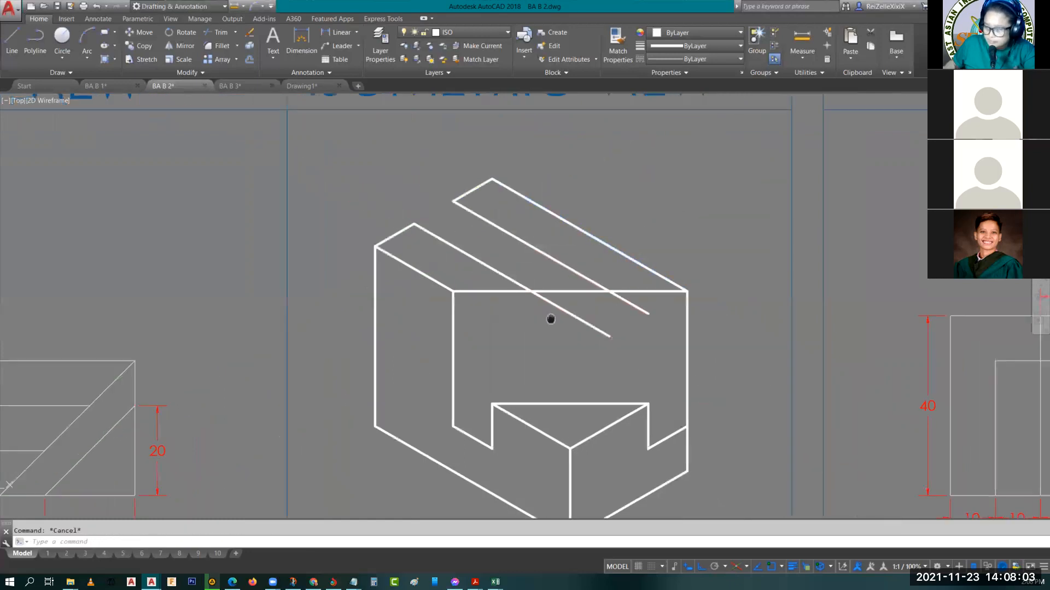
pyautogui.scroll(2, 498, 267)
pyautogui.moveTo(498, 267); pyautogui.dragTo(551, 306, button='middle')
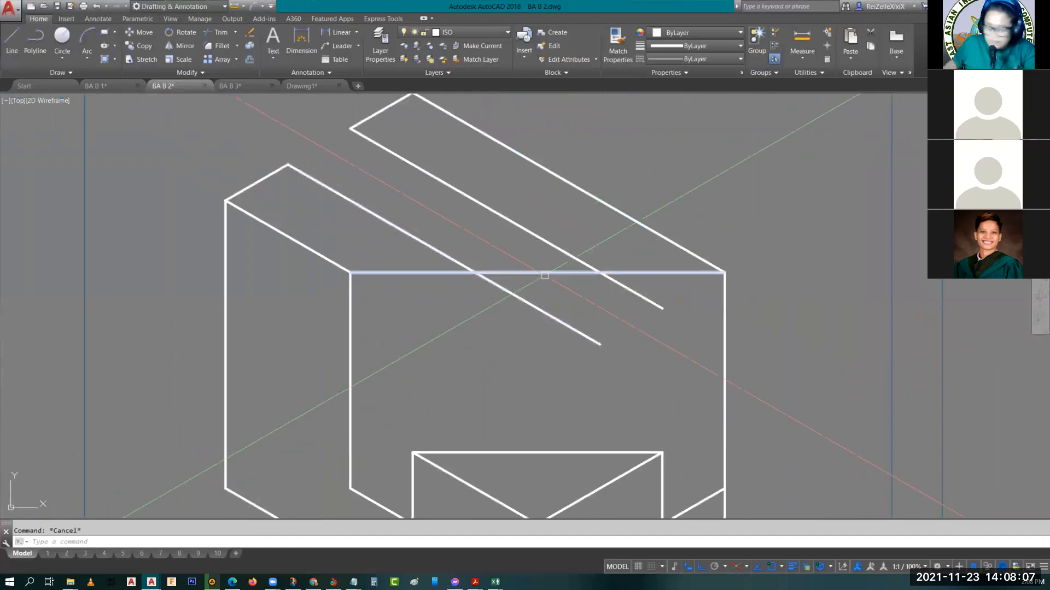
pyautogui.write('tr')
pyautogui.press('Return')
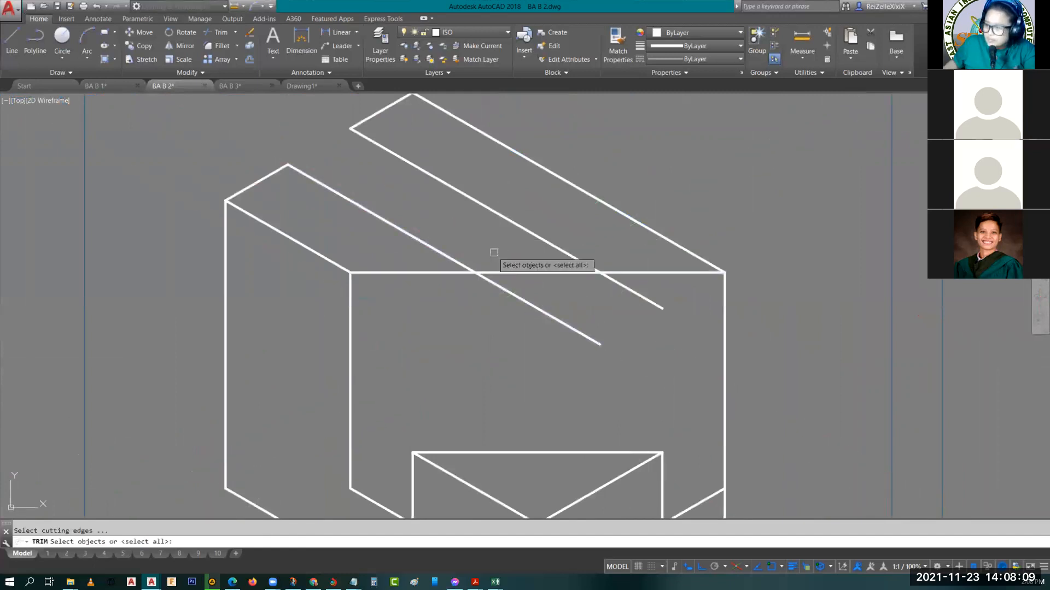
pyautogui.press('Return')
pyautogui.click(530, 272)
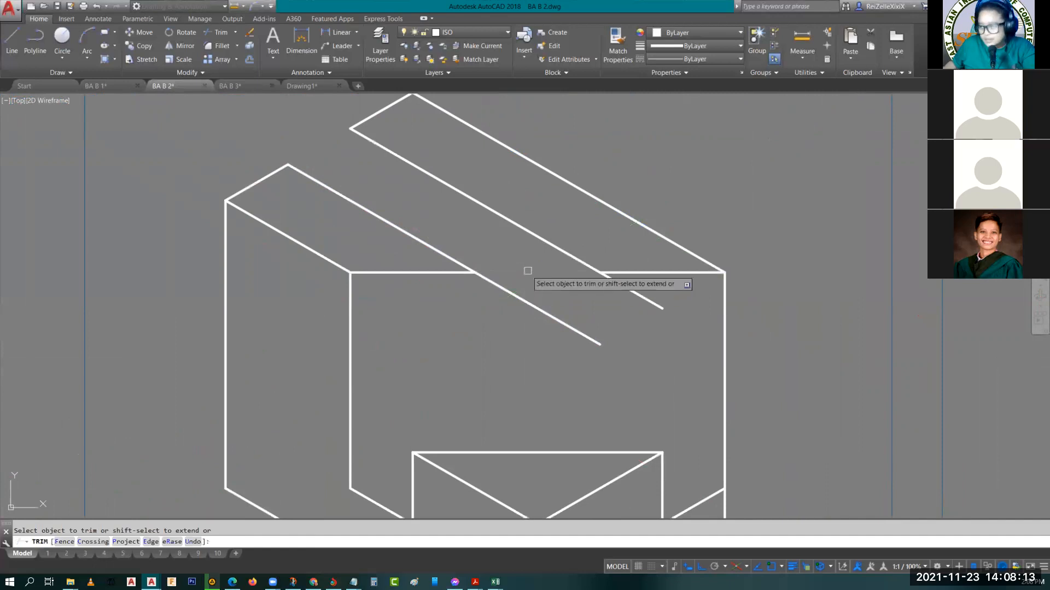
pyautogui.click(529, 301)
pyautogui.click(629, 290)
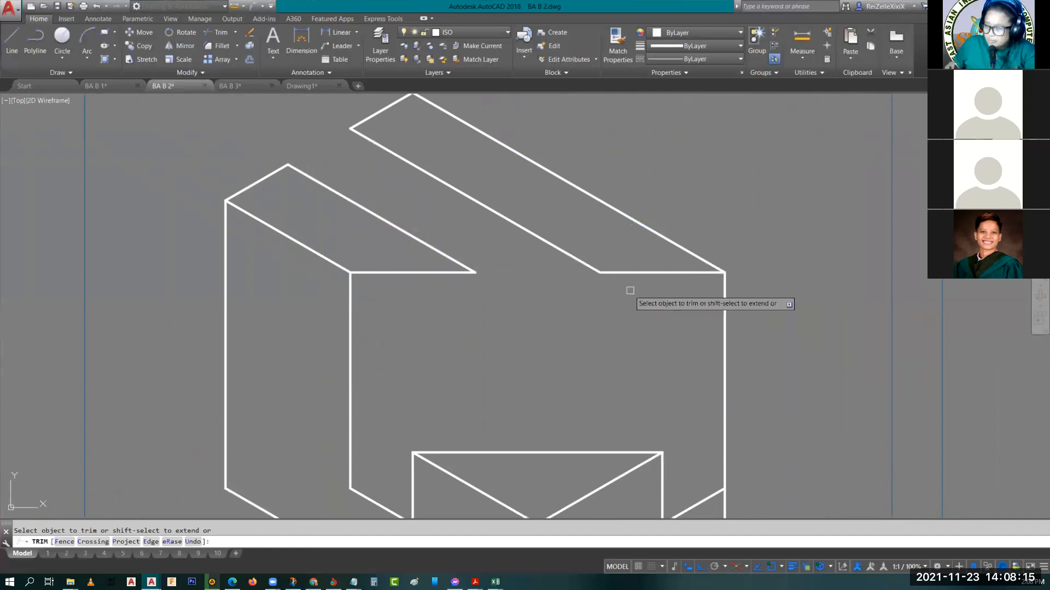
pyautogui.press('Escape')
# Check the slot's depth in the right side view and draw a 10 long vertical down from the rear strip's inner left corner
pyautogui.scroll(-2, 484, 300)
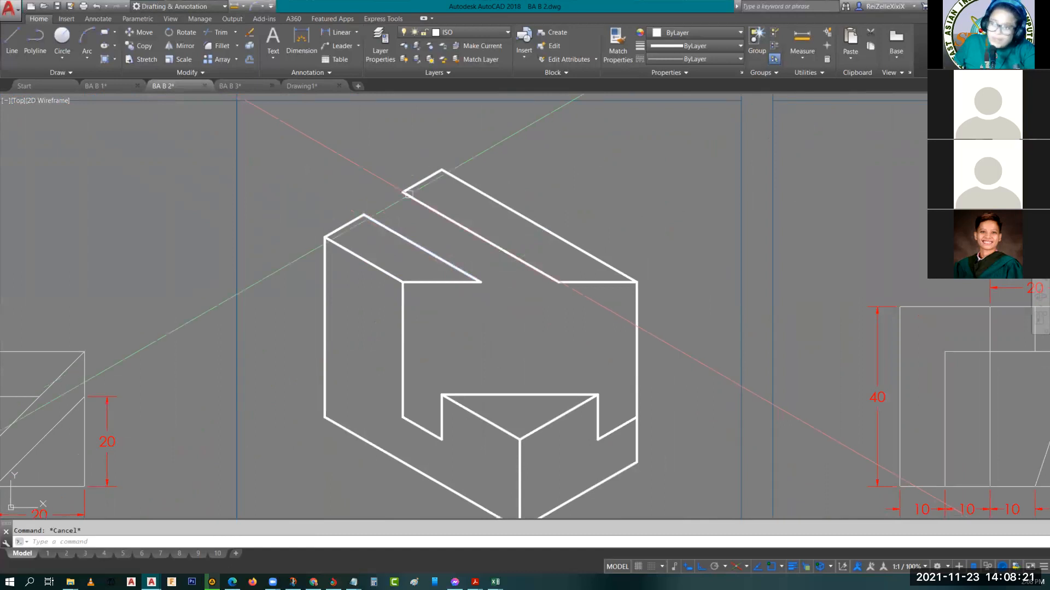
pyautogui.scroll(-8, 383, 282)
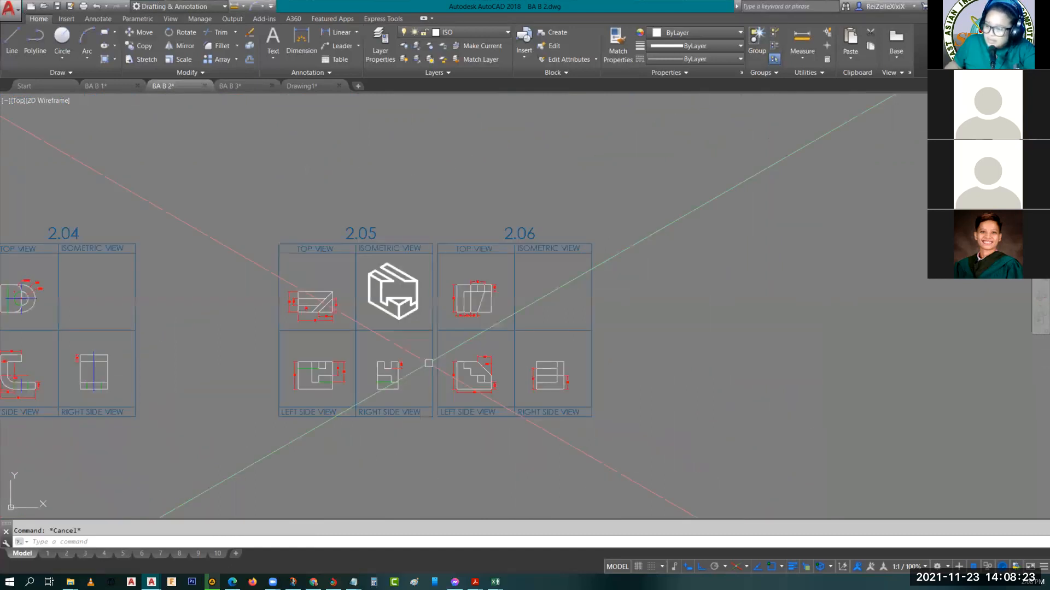
pyautogui.scroll(7, 429, 363)
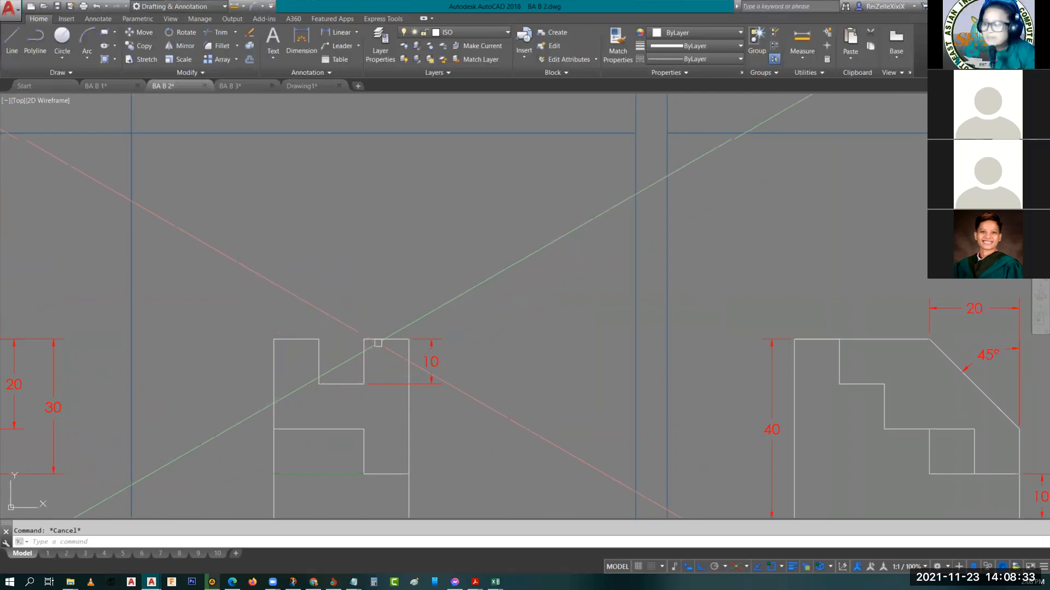
pyautogui.scroll(-5, 445, 280)
pyautogui.press('F5')
pyautogui.scroll(5, 393, 344)
pyautogui.write('l')
pyautogui.press('Return')
pyautogui.click(368, 278)
pyautogui.write('10')
pyautogui.press('Return')
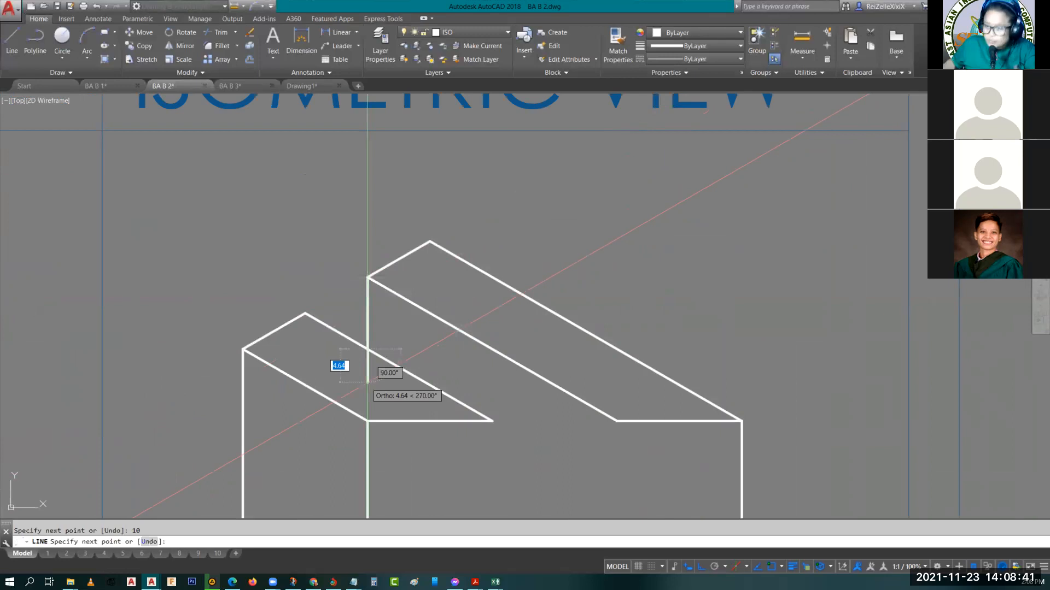
pyautogui.press('Escape')
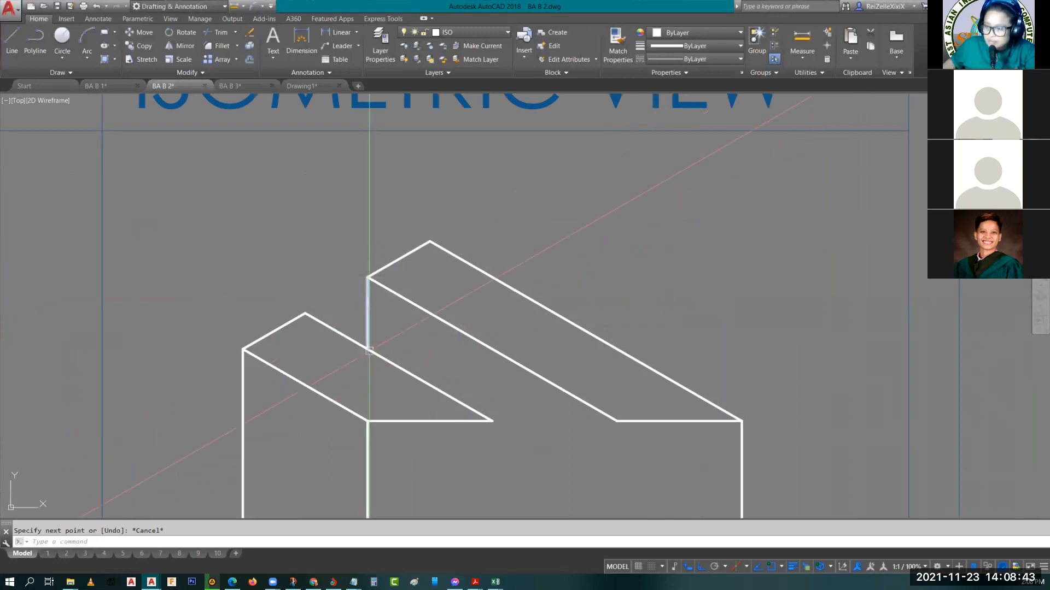
# Copy the 10 long slot vertical to the front ends of both slot lines on the diagonal
pyautogui.scroll(5, 369, 350)
pyautogui.scroll(-5, 367, 360)
pyautogui.press('Escape')
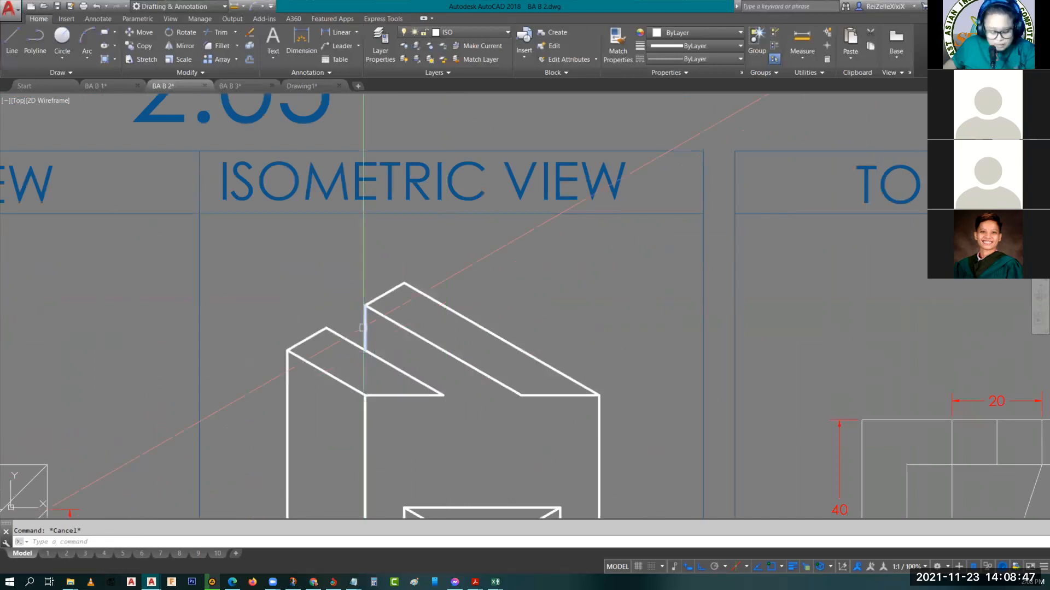
pyautogui.click(364, 339)
pyautogui.write('co')
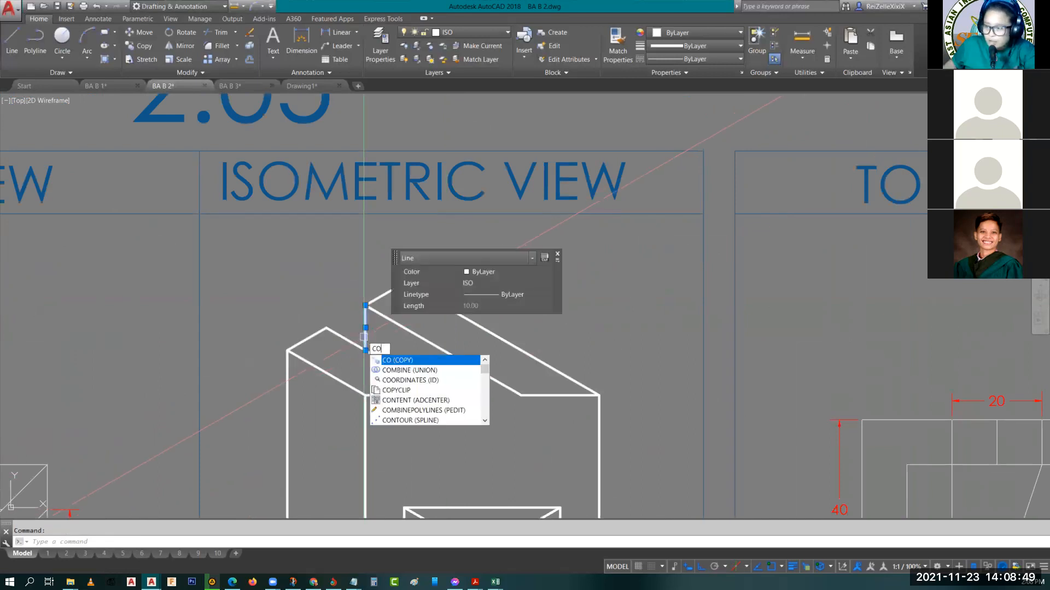
pyautogui.press('Return')
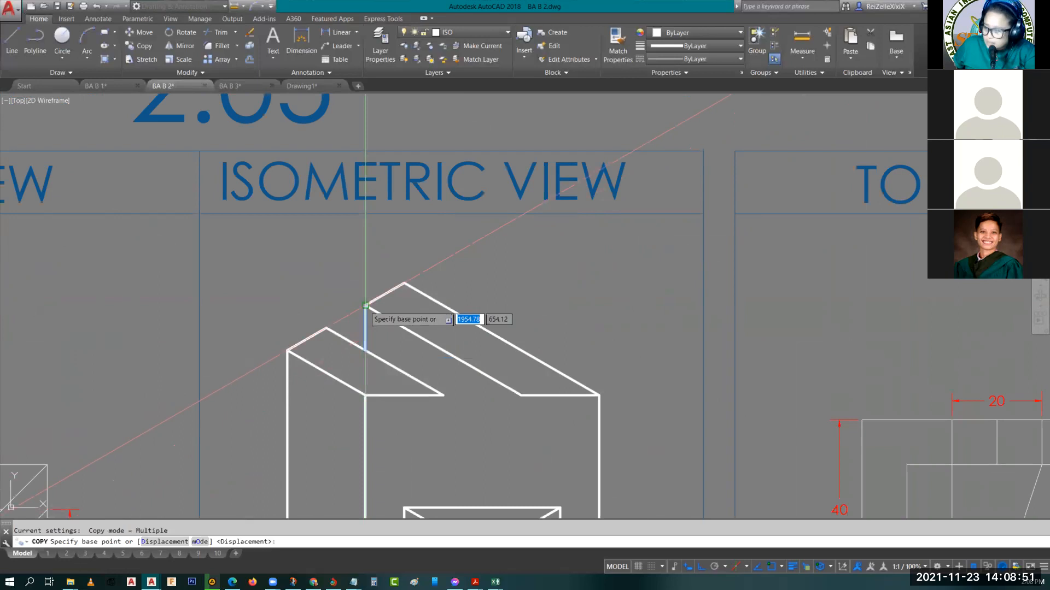
pyautogui.click(365, 305)
pyautogui.click(524, 393)
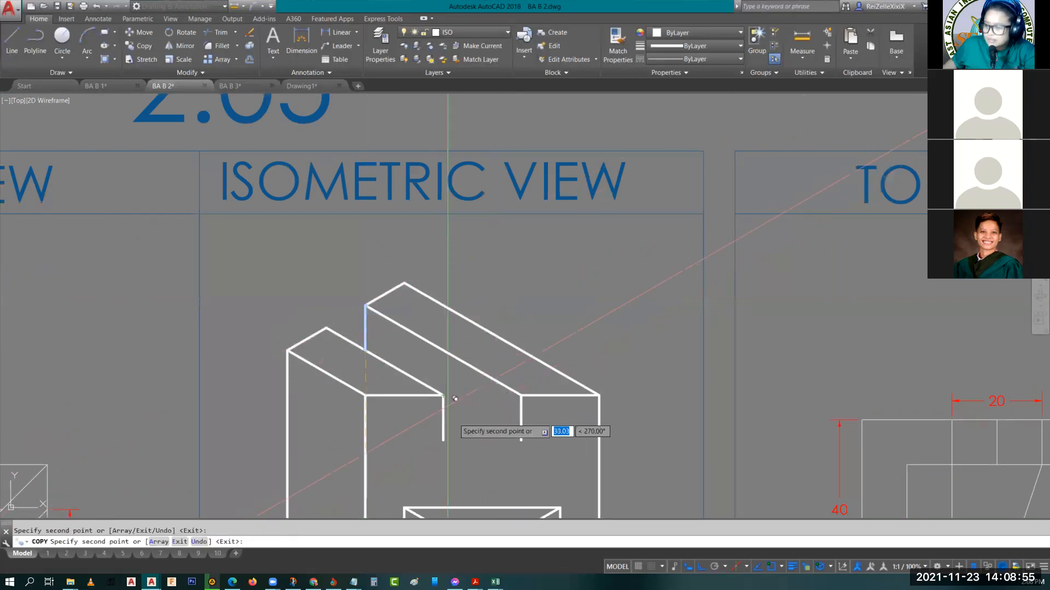
pyautogui.press('Escape')
# Draw the slot's bottom line on the diagonal face between the lower ends of the two 10 long verticals
pyautogui.scroll(-2, 482, 424)
pyautogui.moveTo(482, 424); pyautogui.dragTo(361, 370, button='middle')
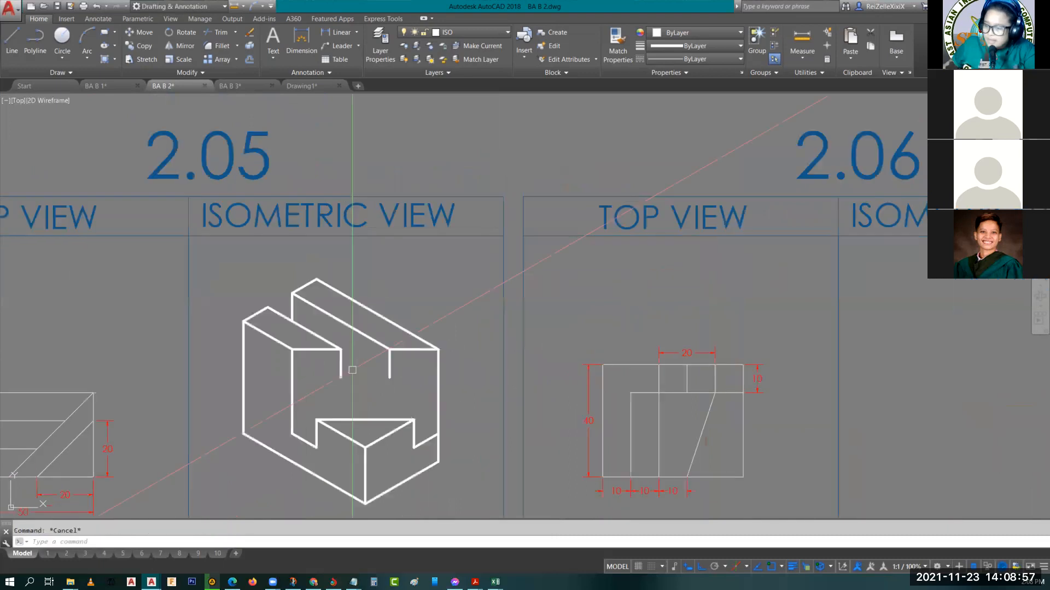
pyautogui.scroll(5, 323, 362)
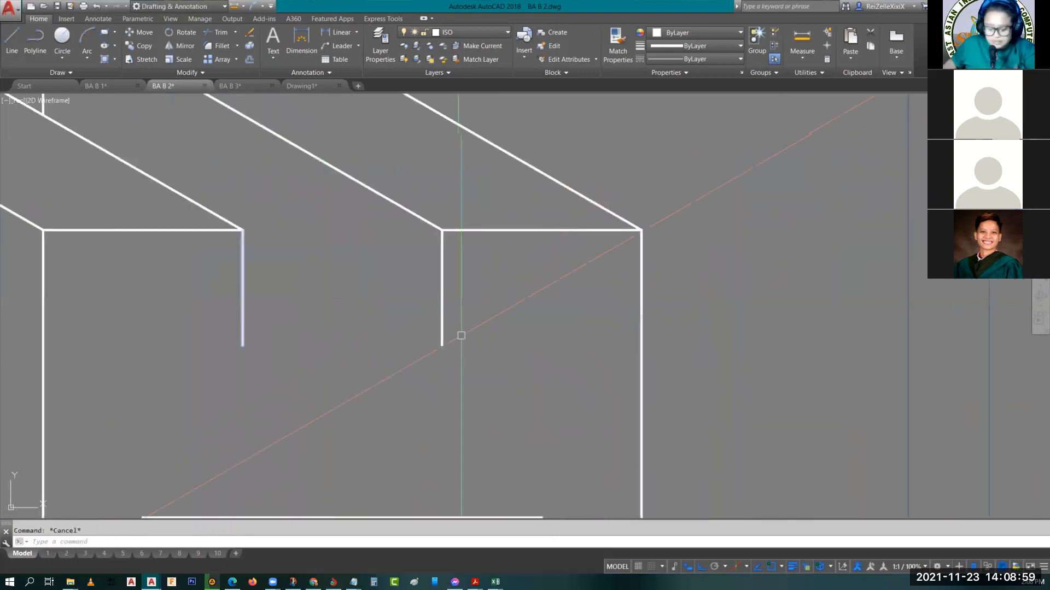
pyautogui.write('l')
pyautogui.press('Return')
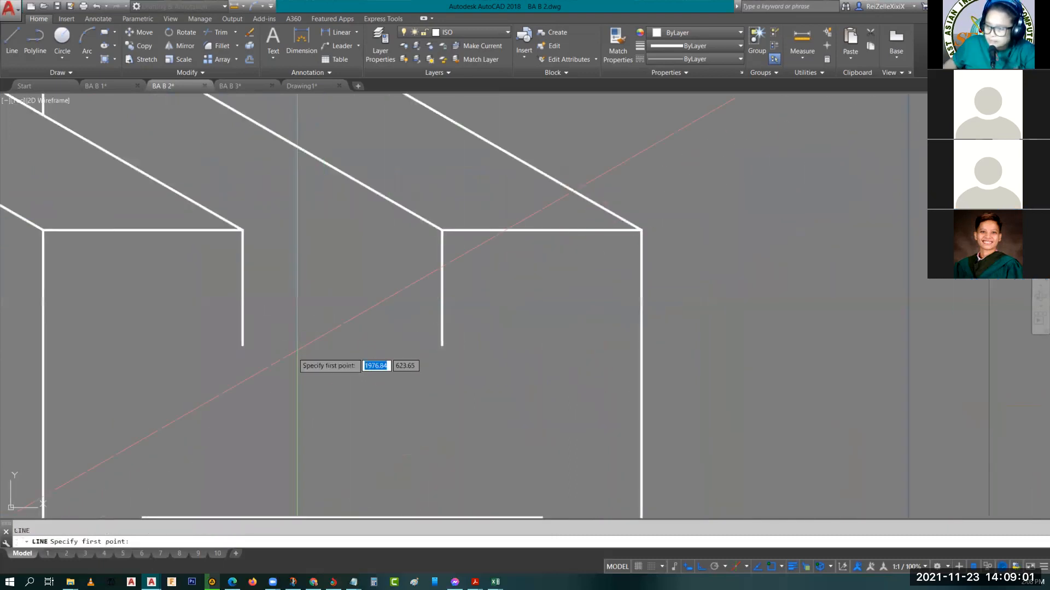
pyautogui.click(243, 345)
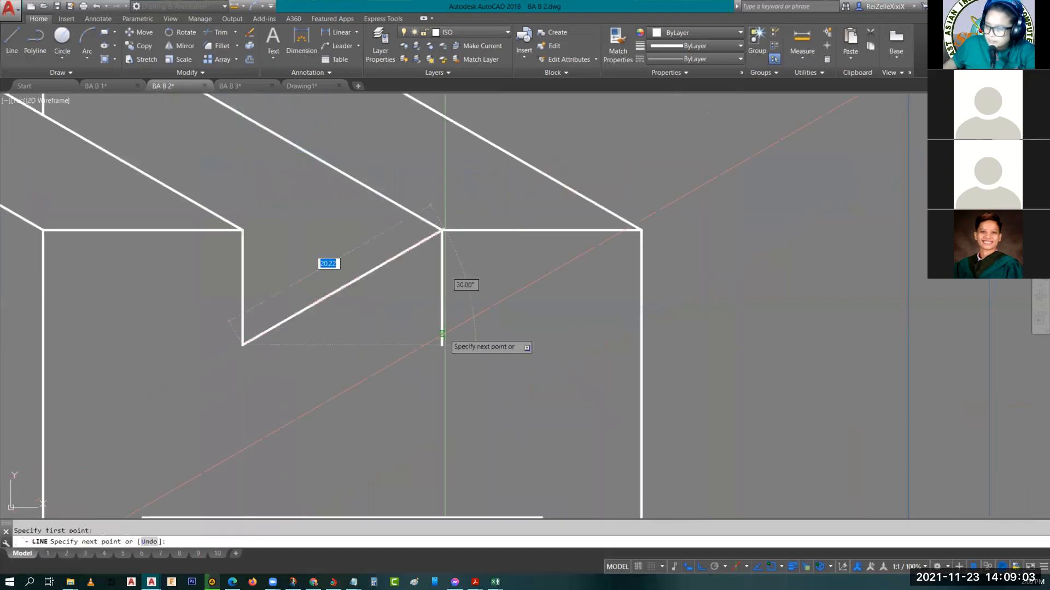
pyautogui.press('Escape')
pyautogui.scroll(-2, 441, 336)
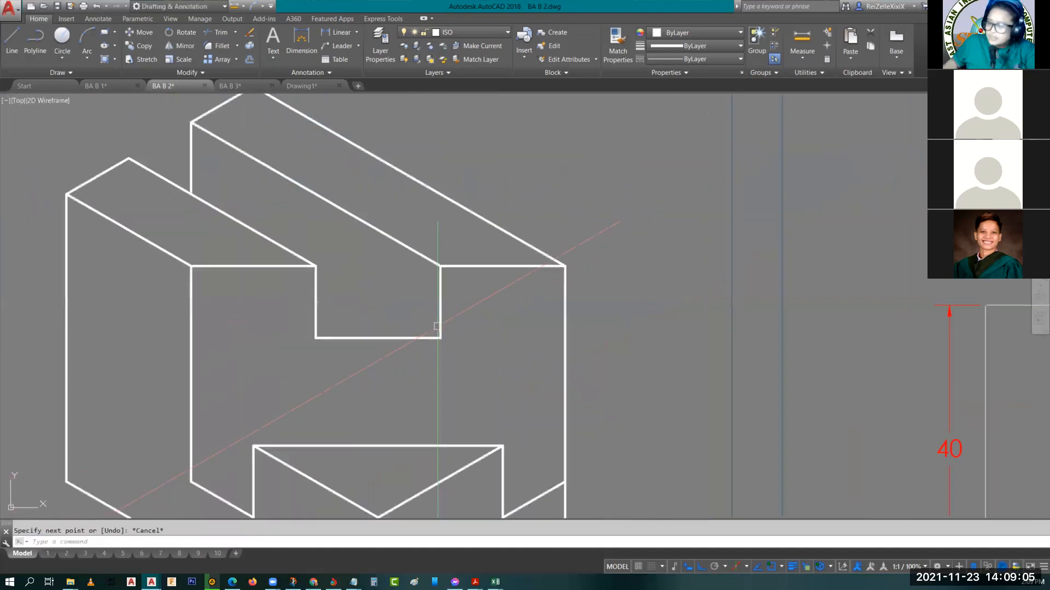
pyautogui.scroll(-2, 438, 327)
pyautogui.moveTo(415, 330); pyautogui.dragTo(448, 361, button='middle')
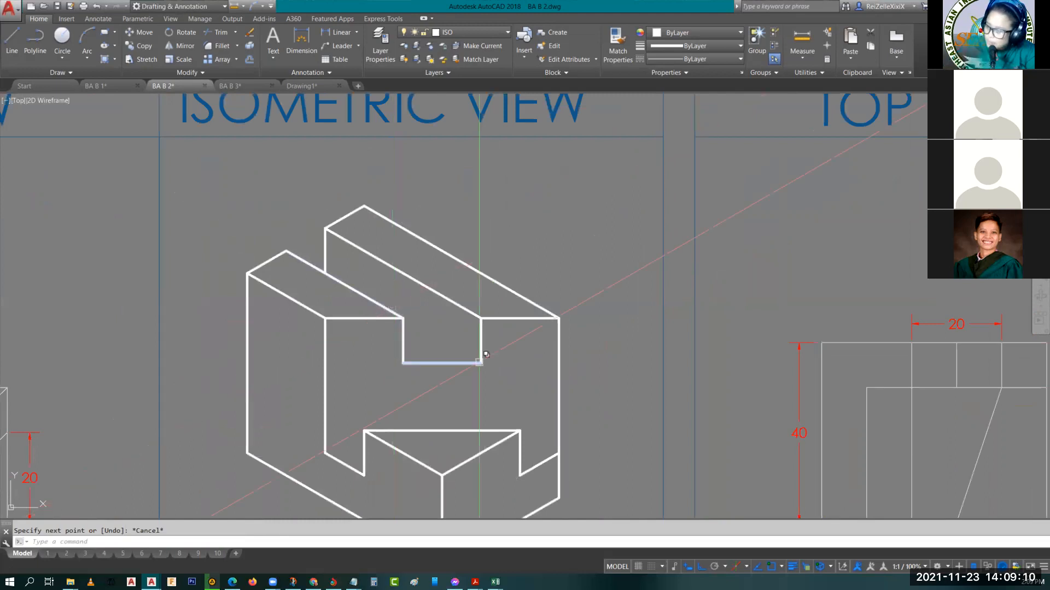
pyautogui.click(458, 308)
pyautogui.press('Escape')
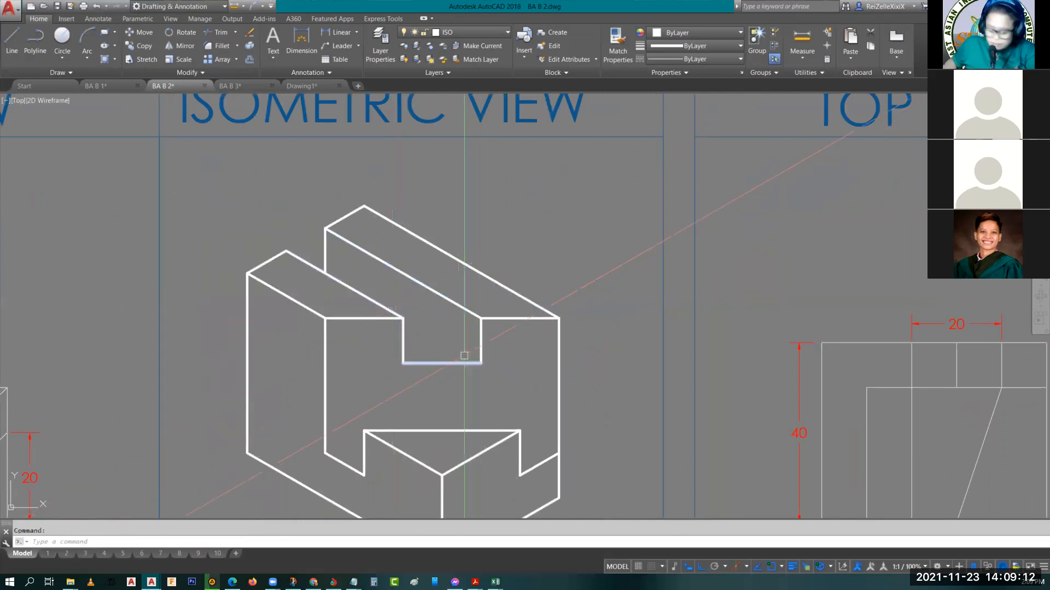
# Draw the slot floor's isometric edge from the rear vertical's lower end up to the front strip's inner corner
pyautogui.press('Escape')
pyautogui.write('l')
pyautogui.press('Return')
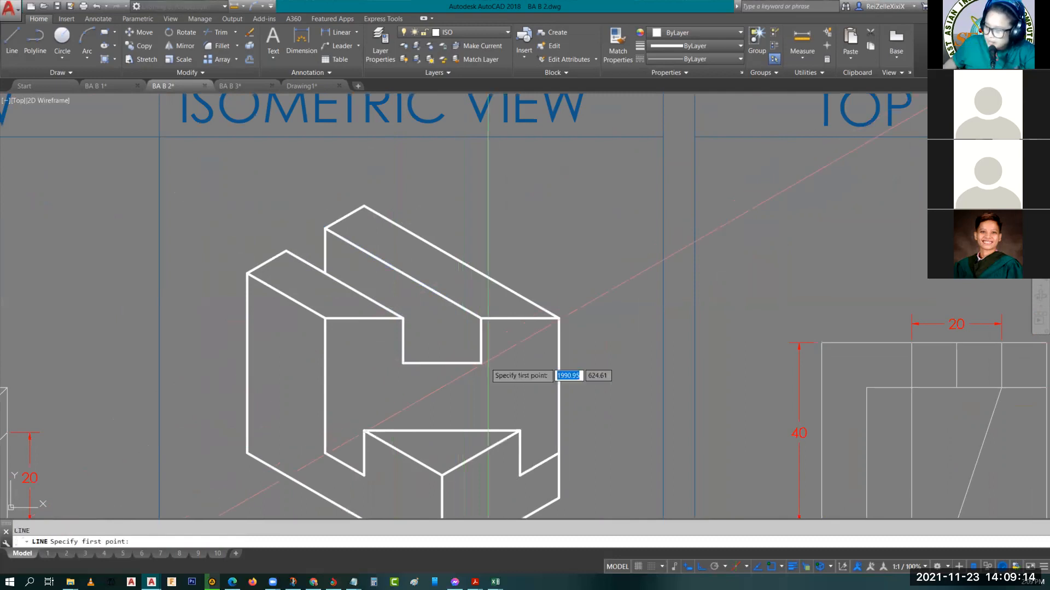
pyautogui.click(480, 362)
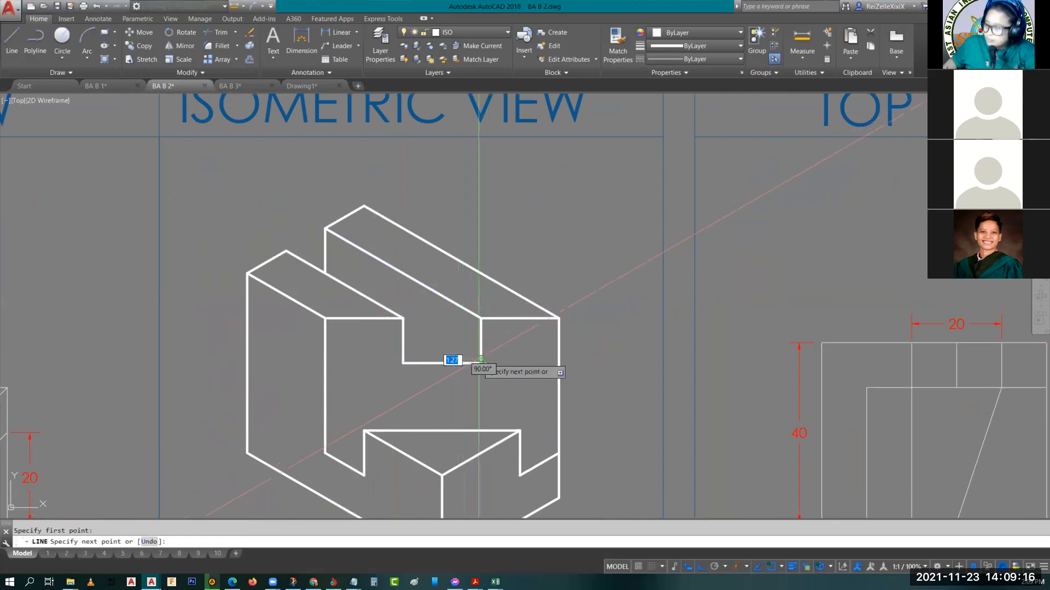
pyautogui.press('F5')
pyautogui.scroll(3, 403, 318)
pyautogui.click(387, 315)
pyautogui.press('Escape')
pyautogui.scroll(-3, 501, 374)
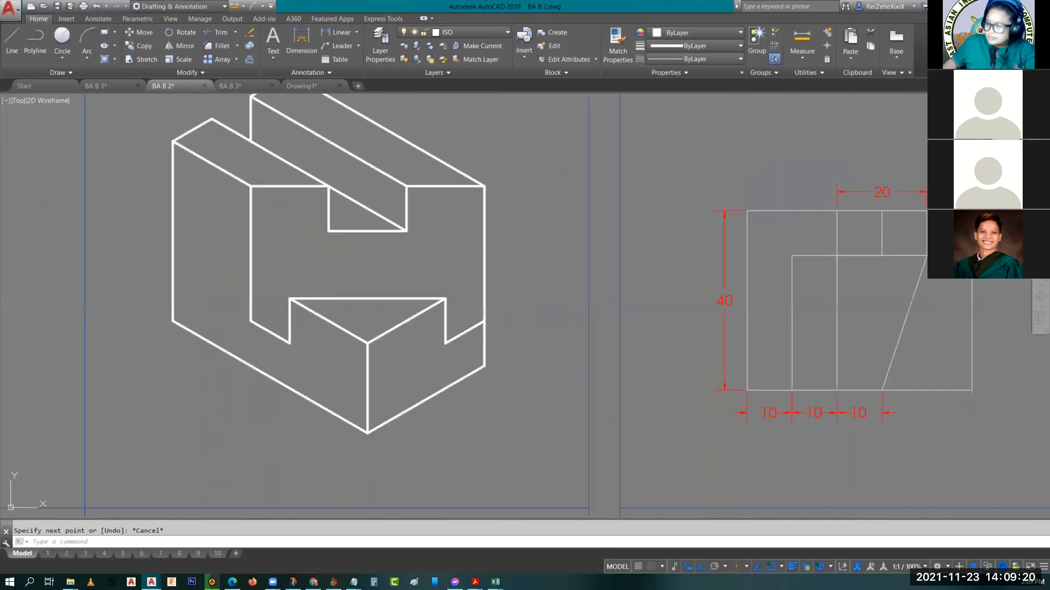
# Draw a straight line across the diagonal face from the lower notch's inner left corner to the block's right vertical edge
pyautogui.moveTo(480, 357); pyautogui.dragTo(456, 389, button='middle')
pyautogui.scroll(-2, 456, 389)
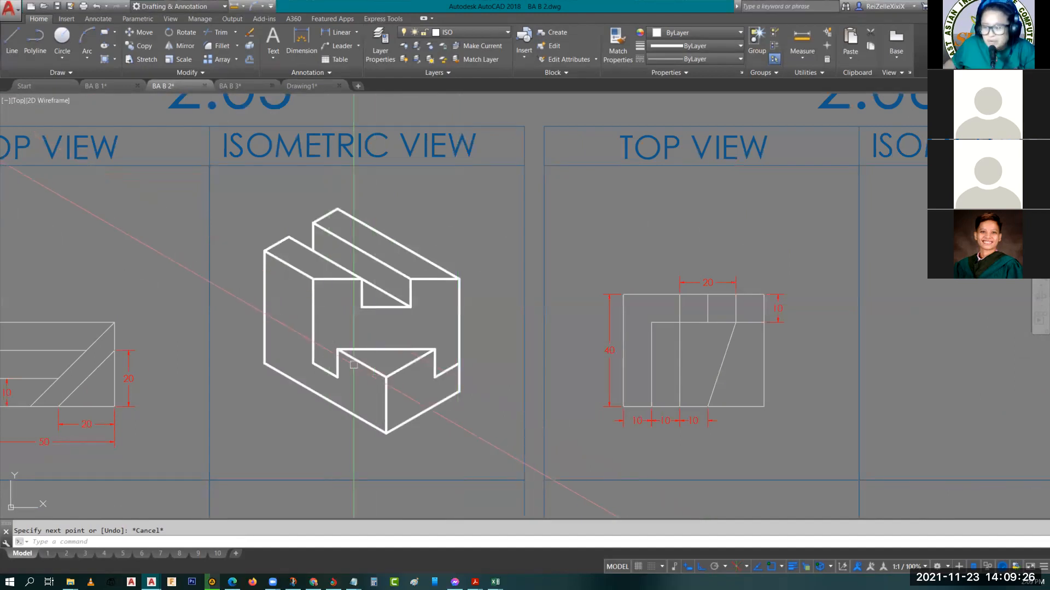
pyautogui.press('Return')
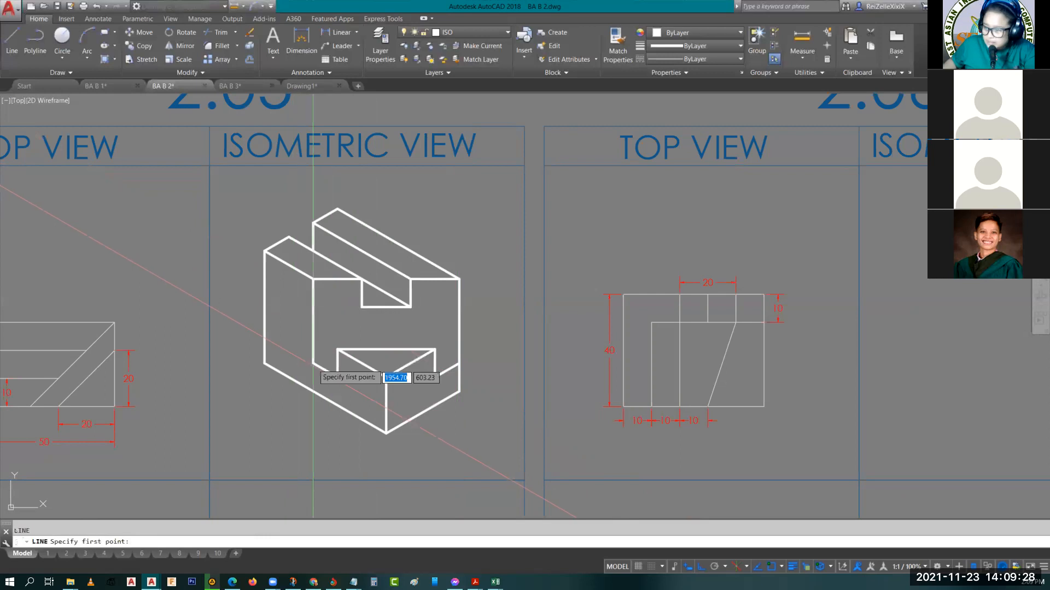
pyautogui.click(312, 363)
pyautogui.click(460, 447)
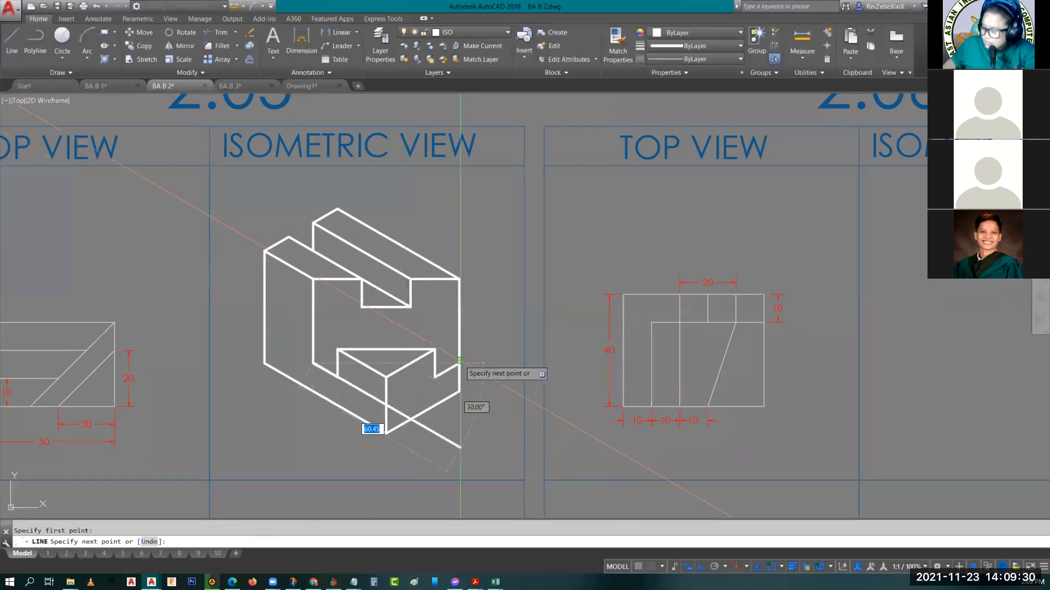
pyautogui.click(459, 362)
pyautogui.press('Escape')
pyautogui.press('Escape')
# Trim the parts of the new horizontal line that run across the raised triangular block, keeping only its two outer ends
pyautogui.scroll(4, 350, 368)
pyautogui.moveTo(370, 374); pyautogui.dragTo(313, 389, button='middle')
pyautogui.write('tr')
pyautogui.press('Return')
pyautogui.press('Return')
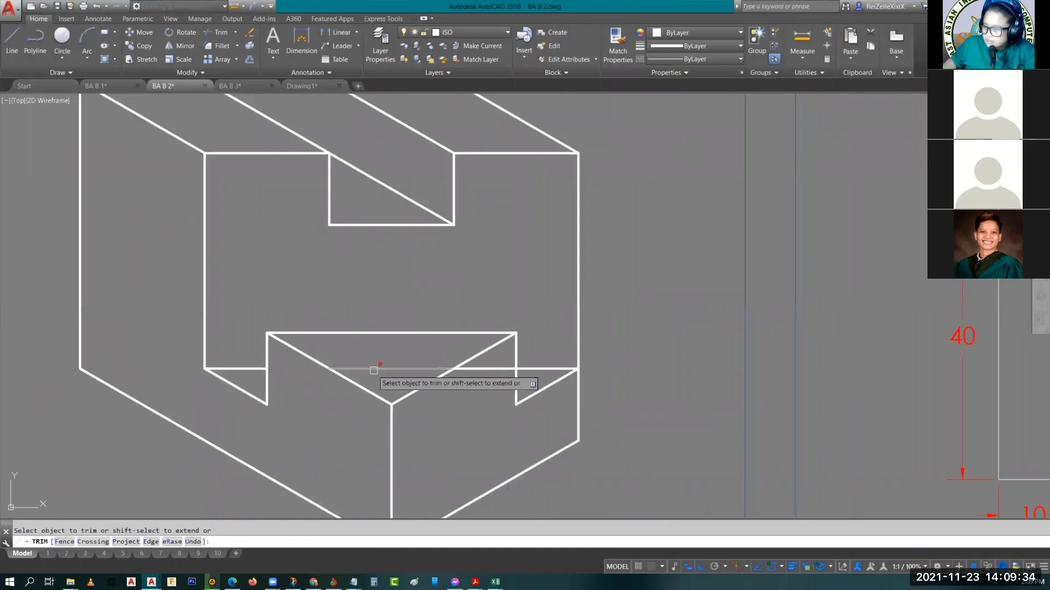
pyautogui.click(374, 370)
pyautogui.click(509, 368)
pyautogui.press('Escape')
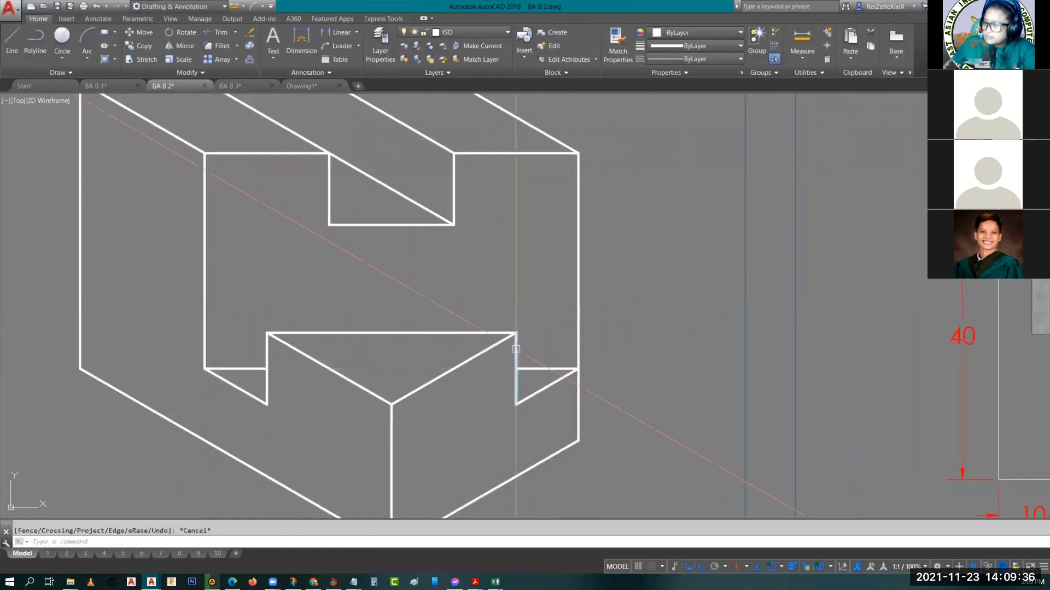
# Review the completed isometric view of drawing 2.05 alongside its top and side views
pyautogui.scroll(-5, 515, 349)
pyautogui.scroll(2, 14, 453)
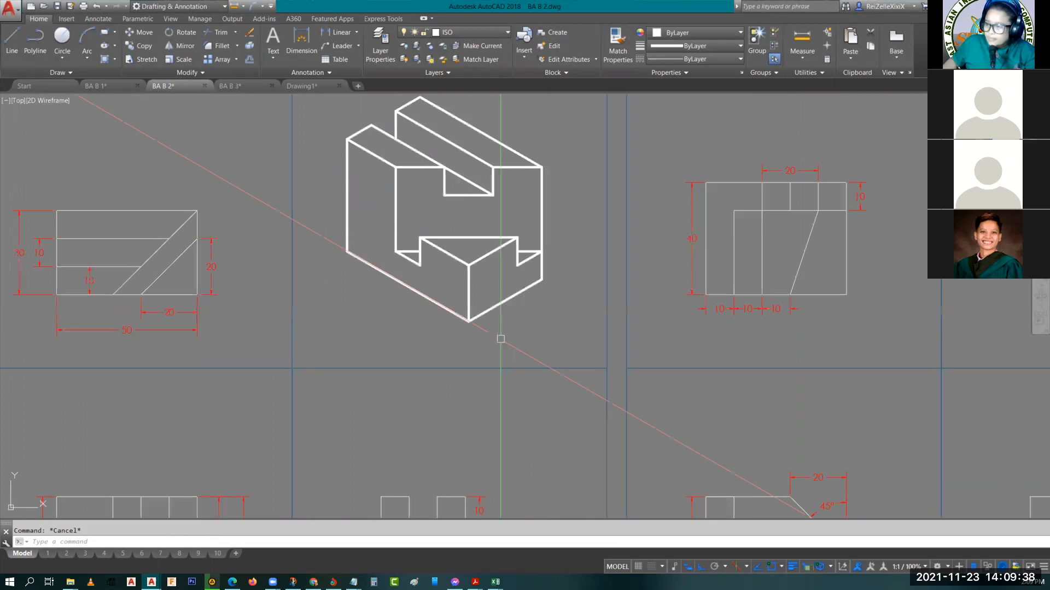
pyautogui.moveTo(500, 338); pyautogui.dragTo(524, 351, button='middle')
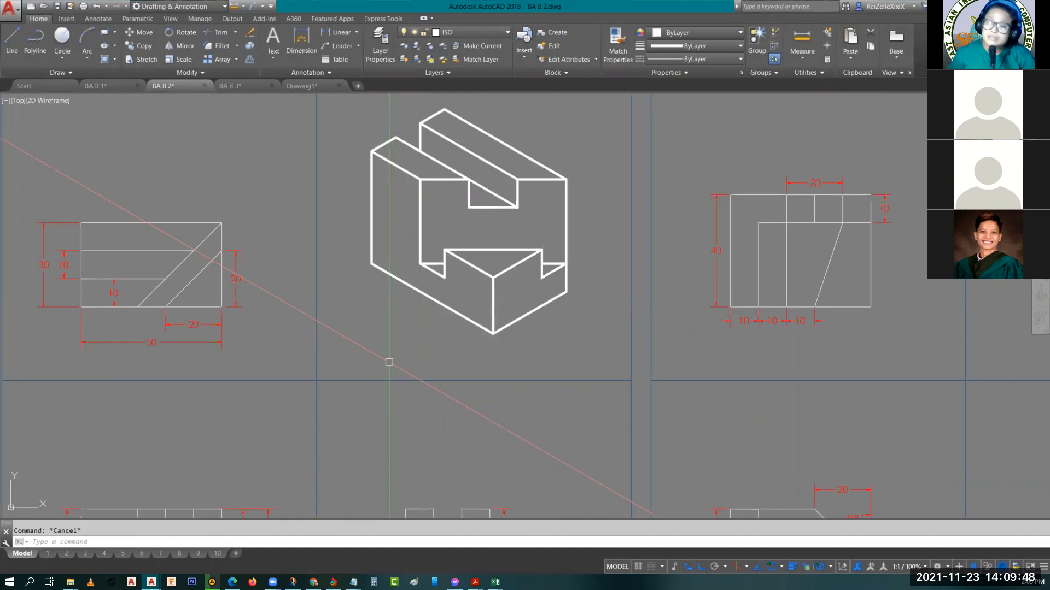
pyautogui.scroll(-3, 456, 316)
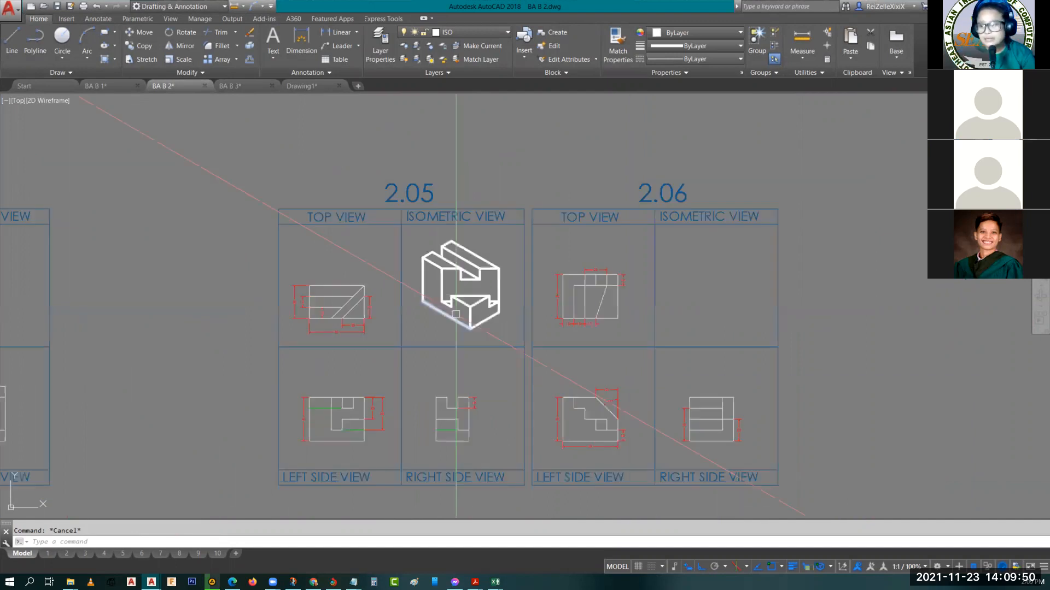
pyautogui.scroll(2, 413, 352)
pyautogui.moveTo(414, 352); pyautogui.dragTo(361, 342, button='middle')
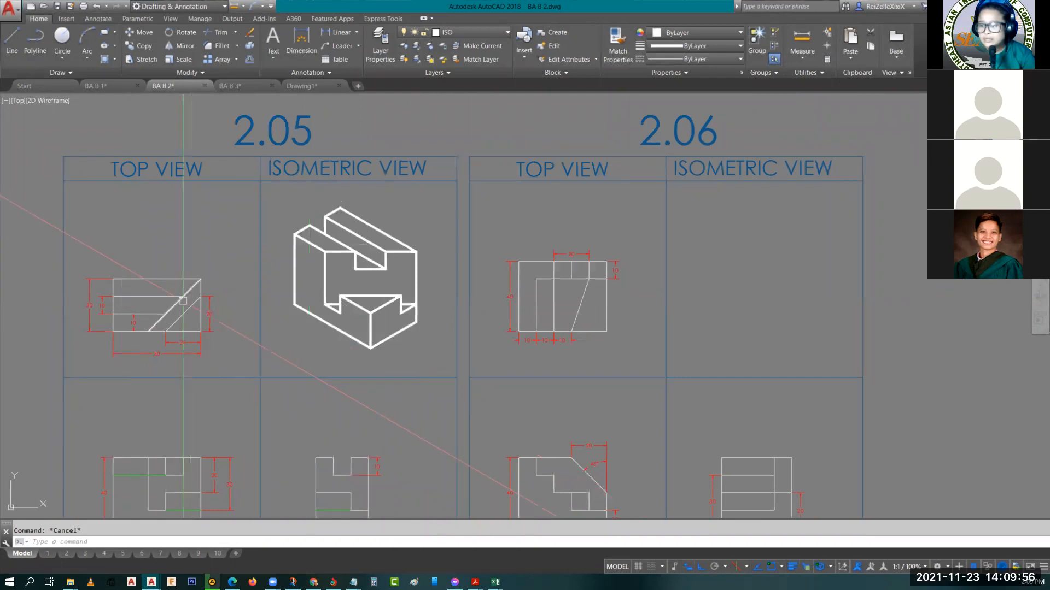
pyautogui.scroll(-2, 326, 276)
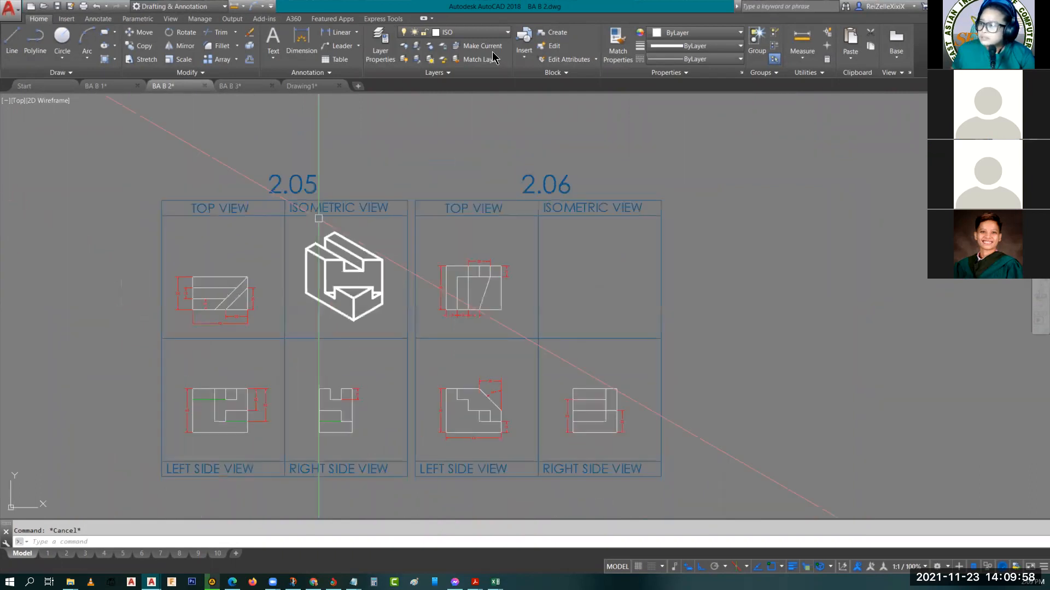
pyautogui.scroll(2, 319, 218)
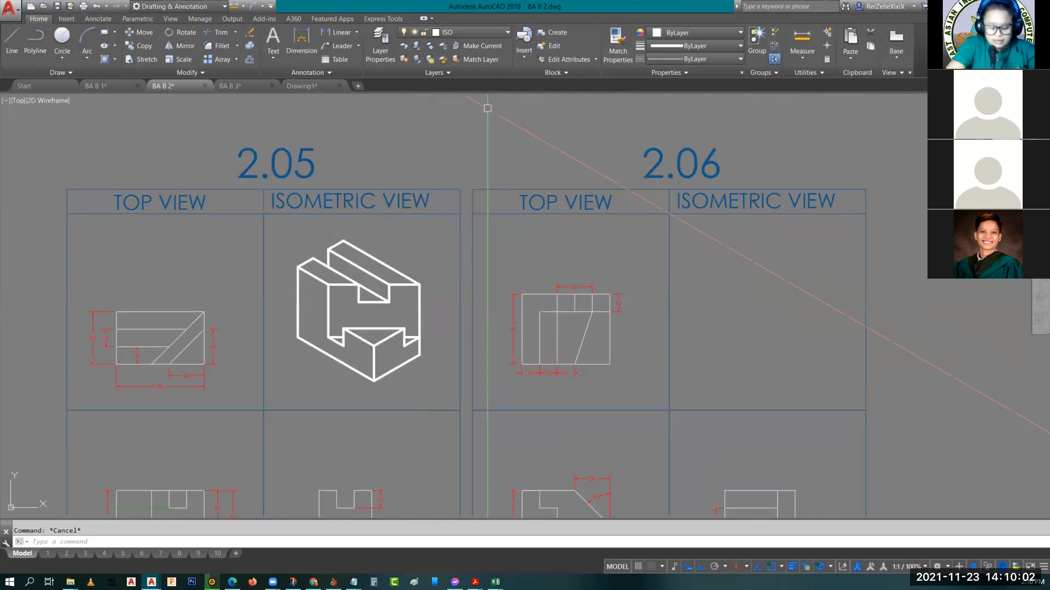
# Hatch the isometric's horizontal faces in green: both top strips, the slot floor, the triangular top and the two small lower notch floors
pyautogui.write('HA')
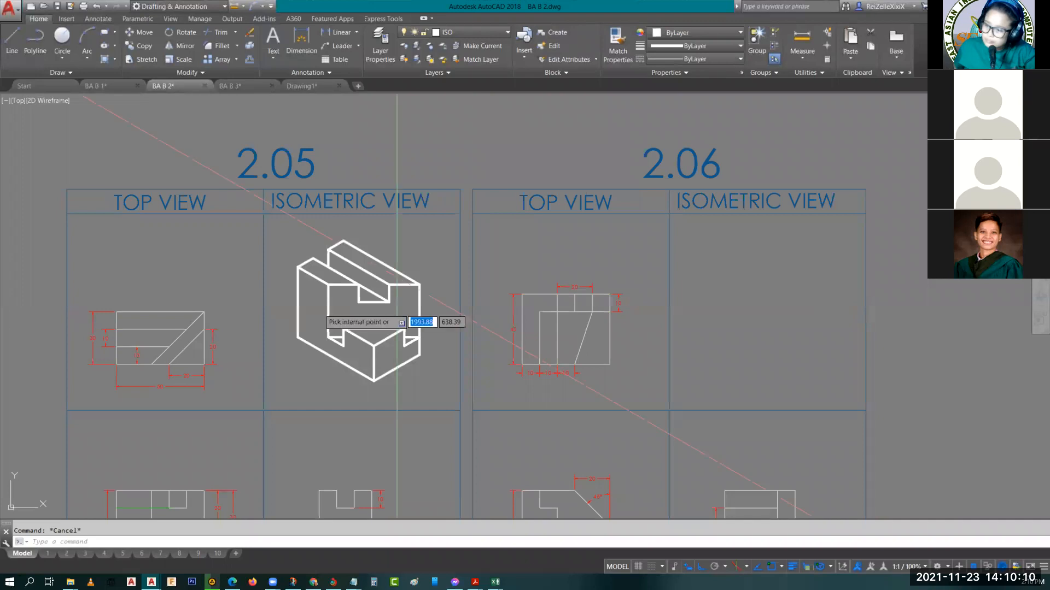
pyautogui.scroll(2, 328, 294)
pyautogui.click(328, 266)
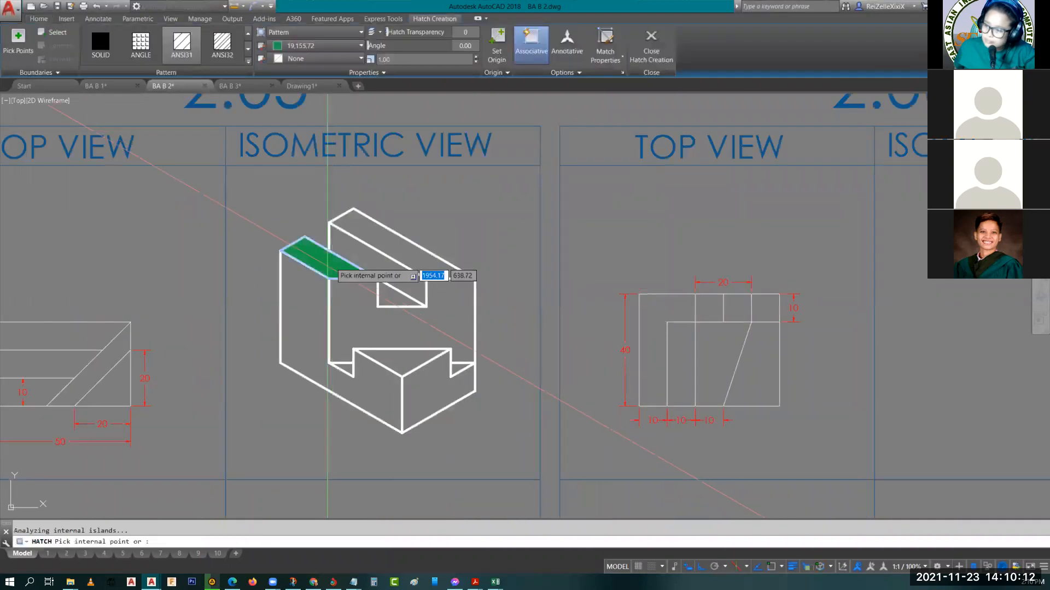
pyautogui.click(392, 249)
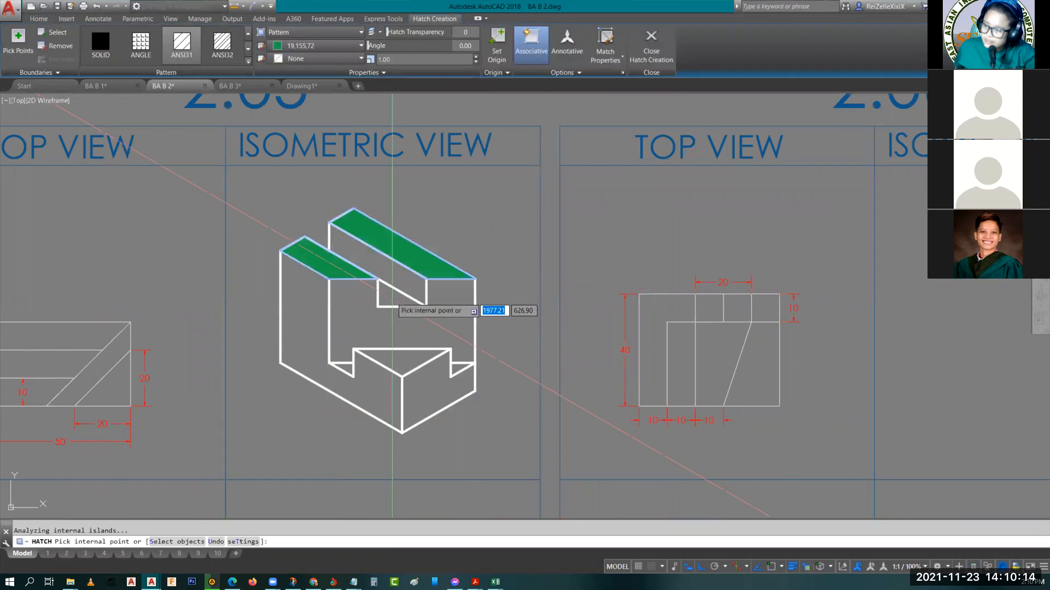
pyautogui.click(393, 297)
pyautogui.click(400, 366)
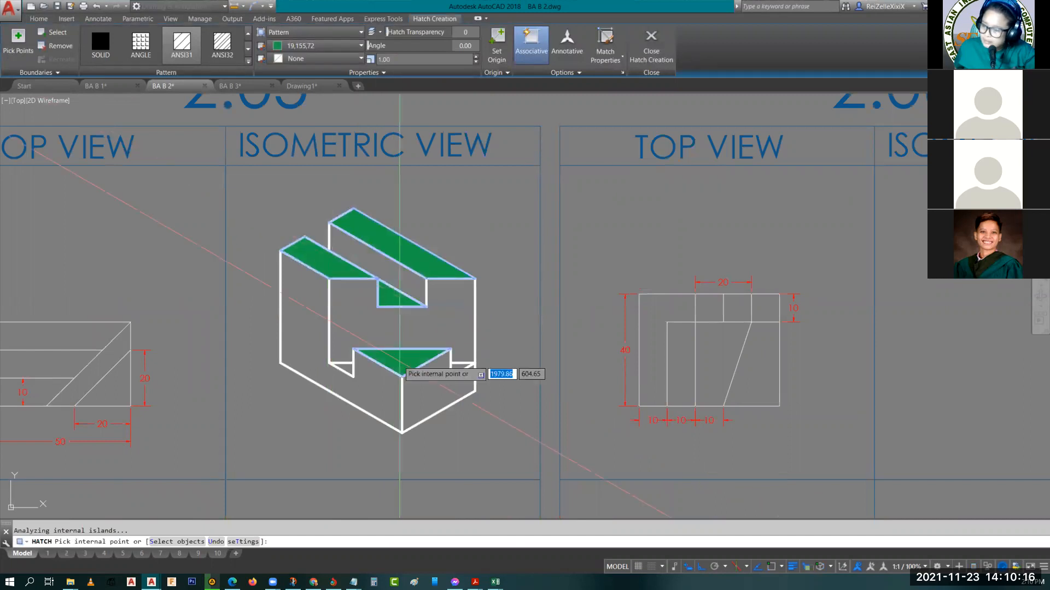
pyautogui.click(346, 368)
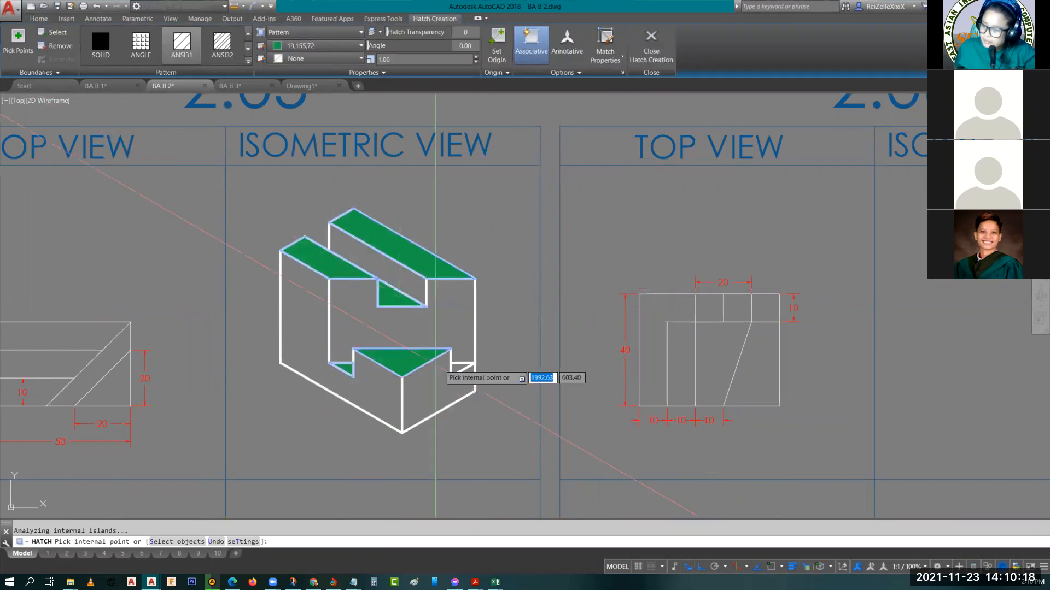
pyautogui.click(461, 370)
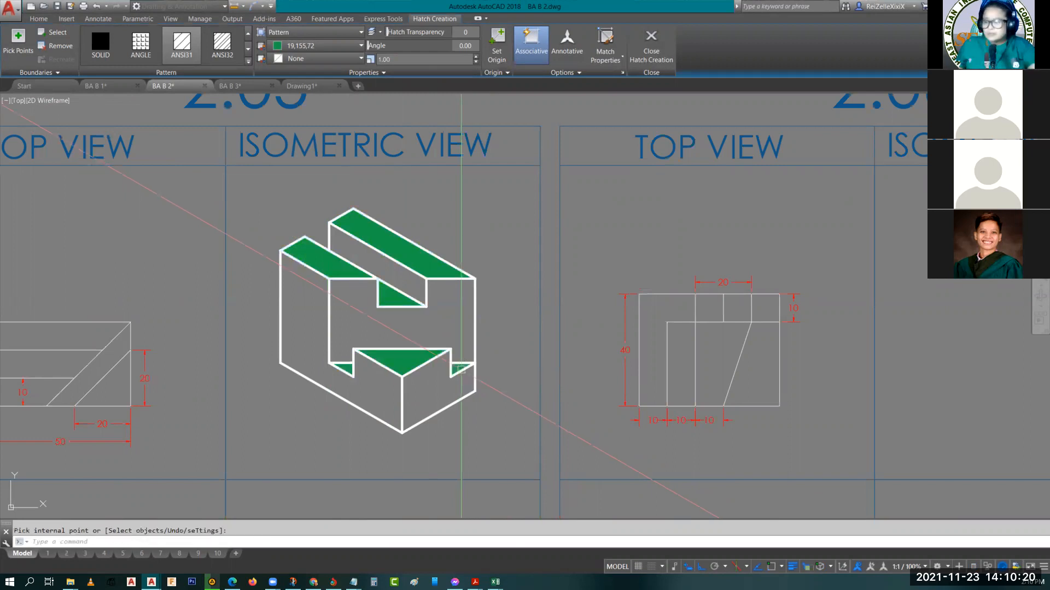
pyautogui.press('Return')
# Examine drawing 2.05's left and right side views, focusing on the green hidden lines and the 20 and 30 depth dimensions
pyautogui.moveTo(278, 283)
pyautogui.mouseDown(button='middle')
pyautogui.moveTo(322, 295)
pyautogui.moveTo(104, 376)
pyautogui.moveTo(201, 357)
pyautogui.mouseUp(button='middle')
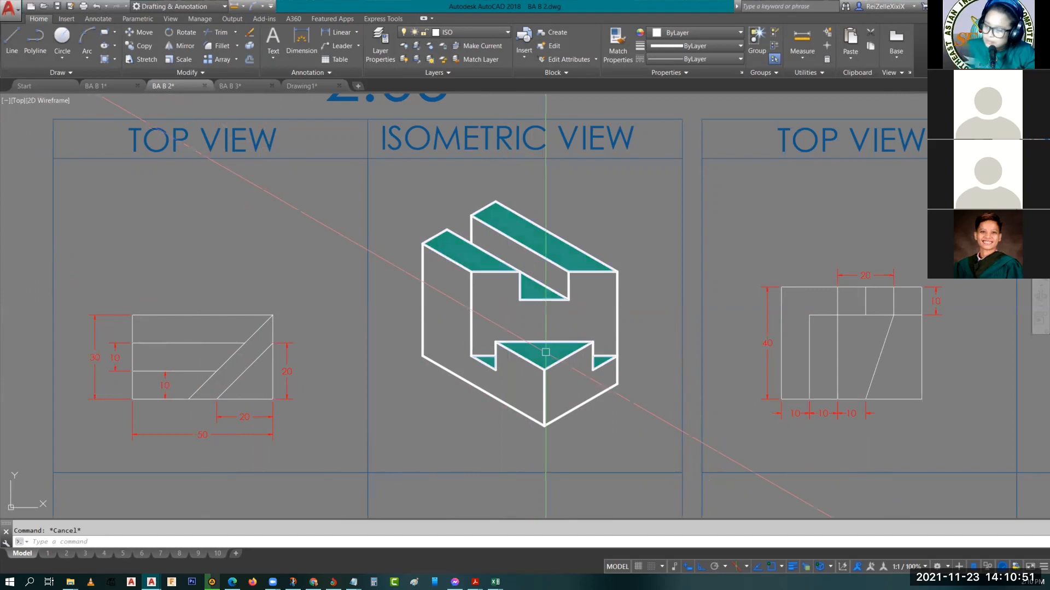
pyautogui.scroll(-1, 510, 363)
pyautogui.moveTo(510, 363); pyautogui.dragTo(477, 203, button='middle')
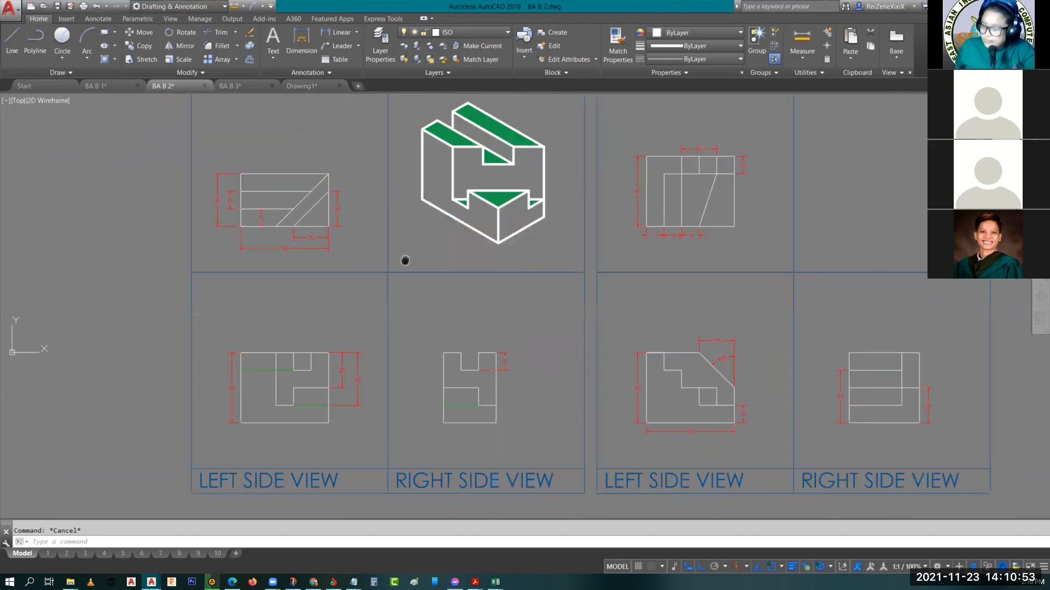
pyautogui.scroll(5, 270, 388)
pyautogui.scroll(-2, 266, 373)
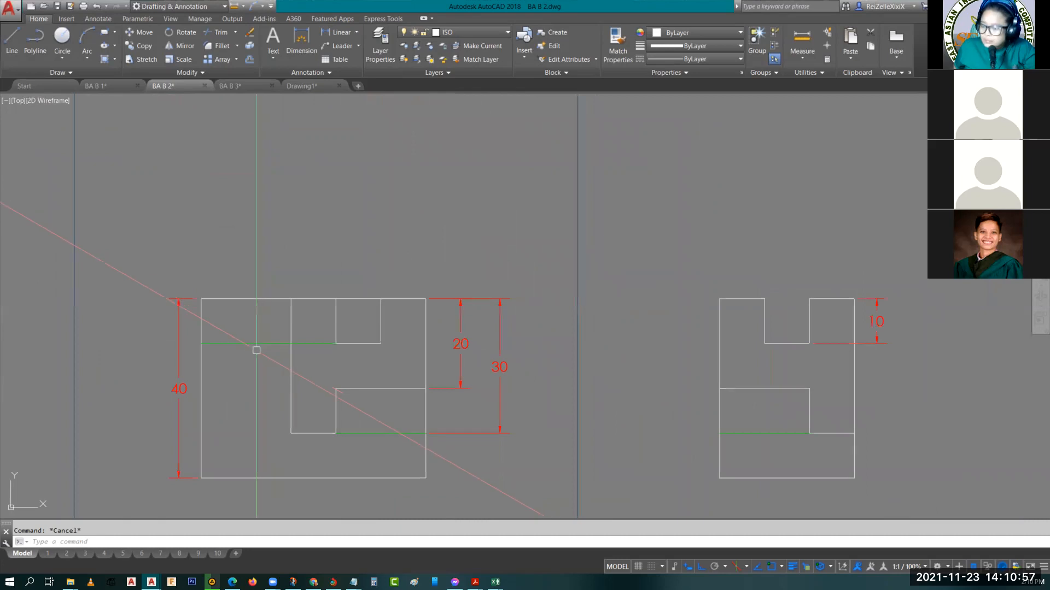
pyautogui.scroll(-6, 397, 301)
pyautogui.scroll(-2, 397, 301)
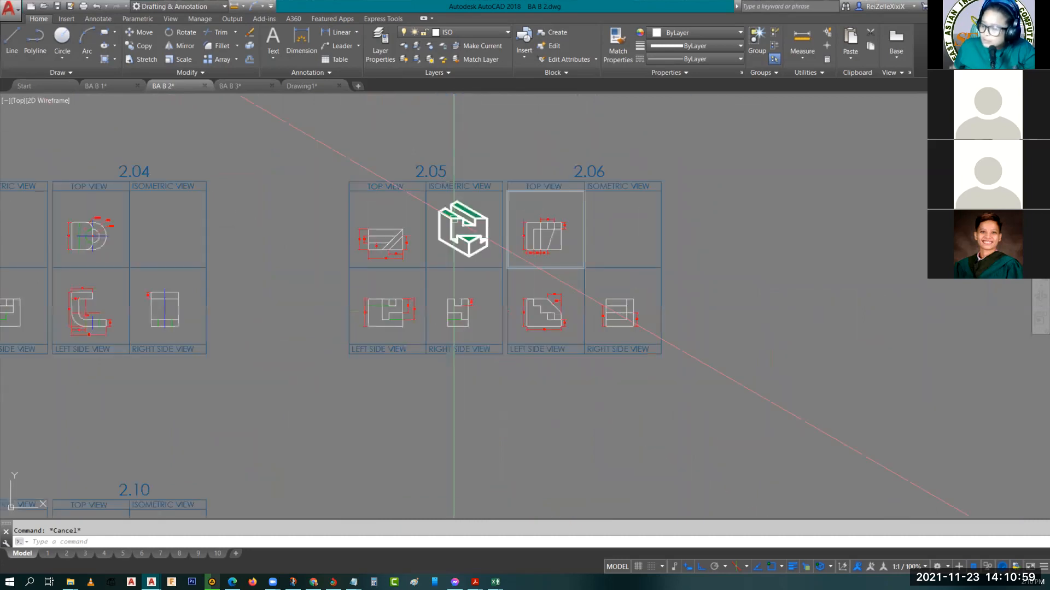
pyautogui.scroll(6, 392, 313)
pyautogui.scroll(6, 332, 298)
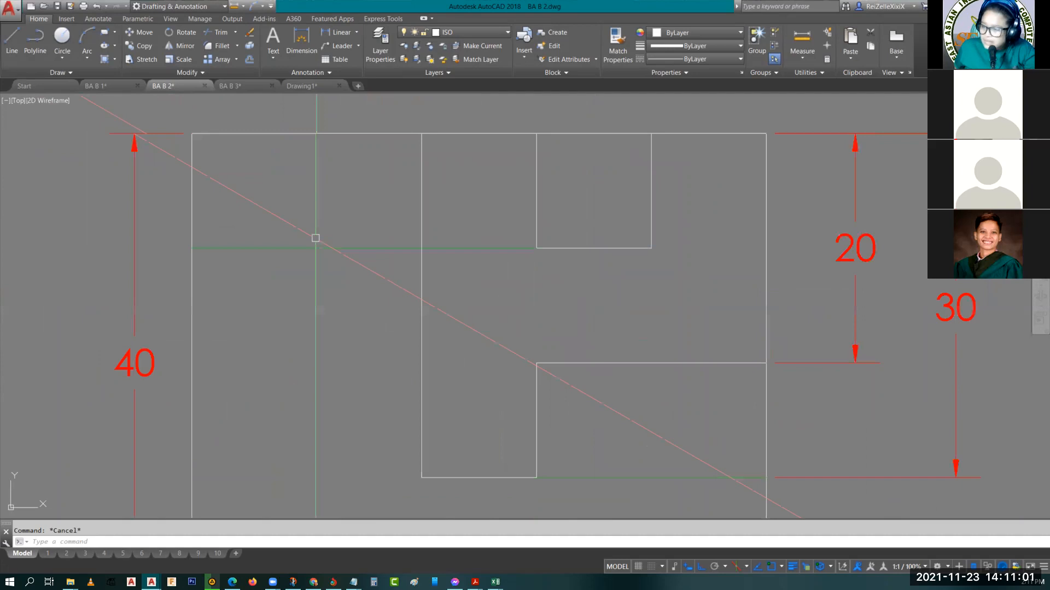
pyautogui.scroll(-2, 355, 266)
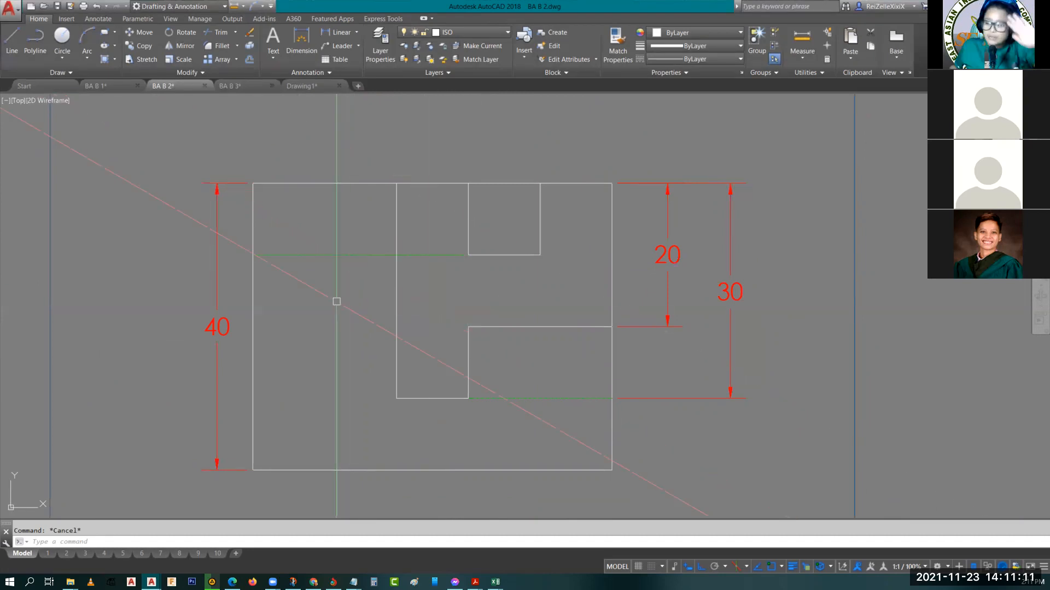
pyautogui.scroll(-4, 337, 301)
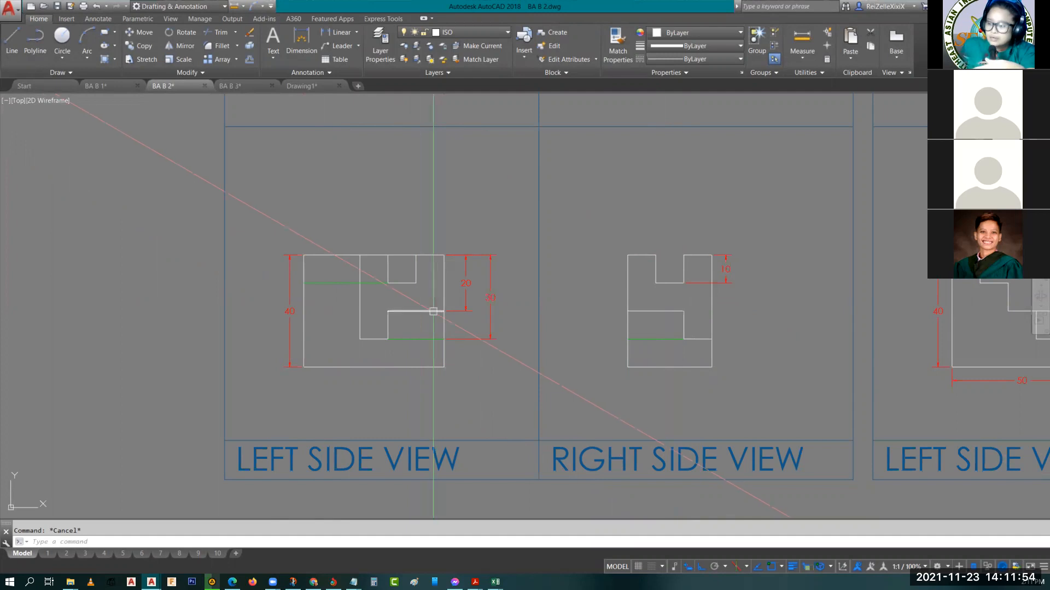
# Compare the diagonal edges in 2.05's top view and the notches in its side views with the hatched isometric faces
pyautogui.scroll(-2, 433, 311)
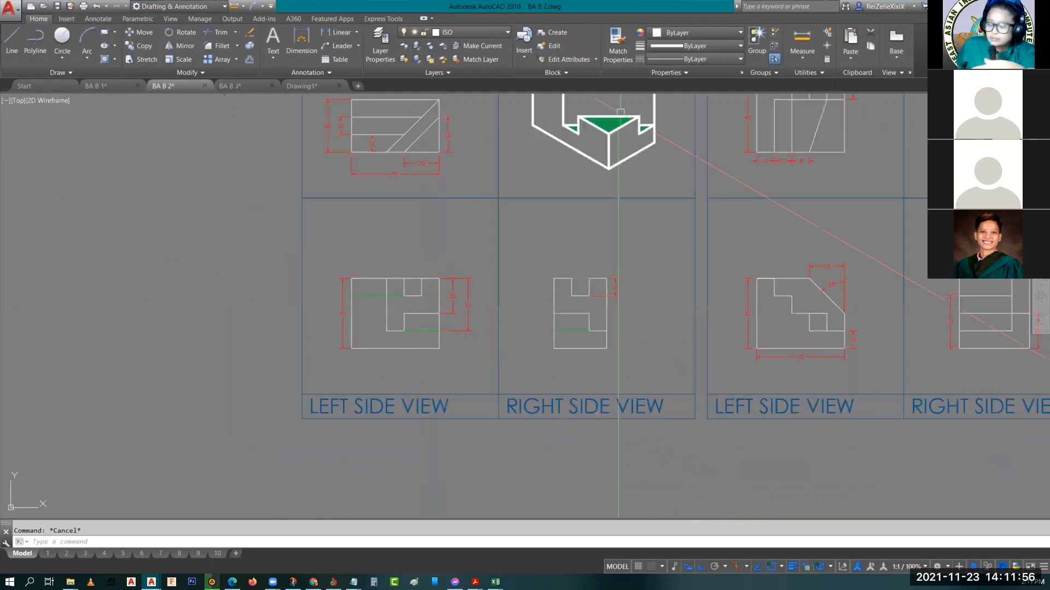
pyautogui.moveTo(619, 121); pyautogui.dragTo(549, 201, button='middle')
pyautogui.scroll(4, 369, 443)
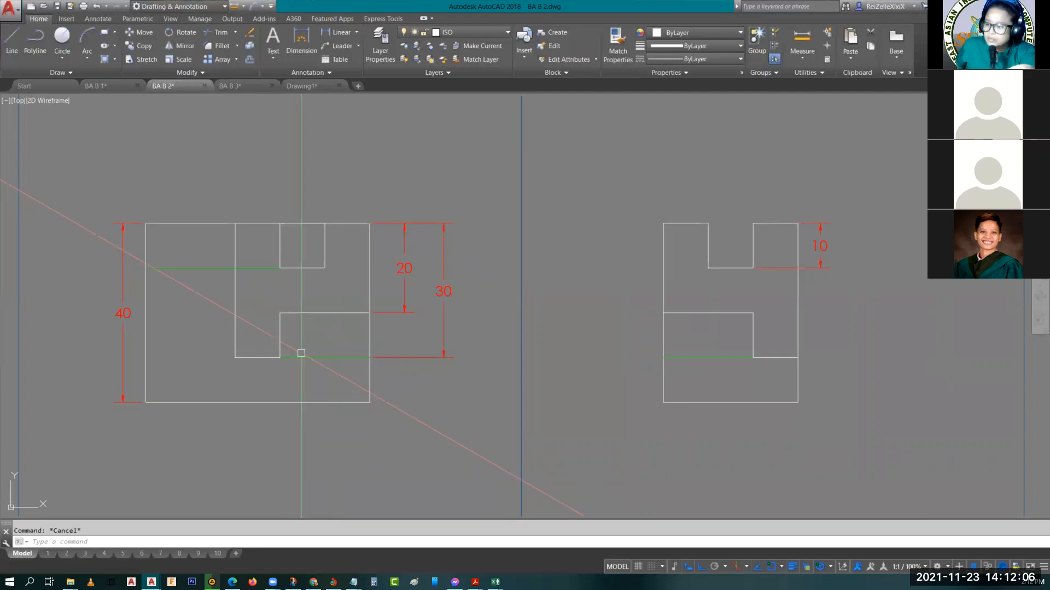
pyautogui.scroll(-1, 298, 354)
pyautogui.scroll(-2, 333, 372)
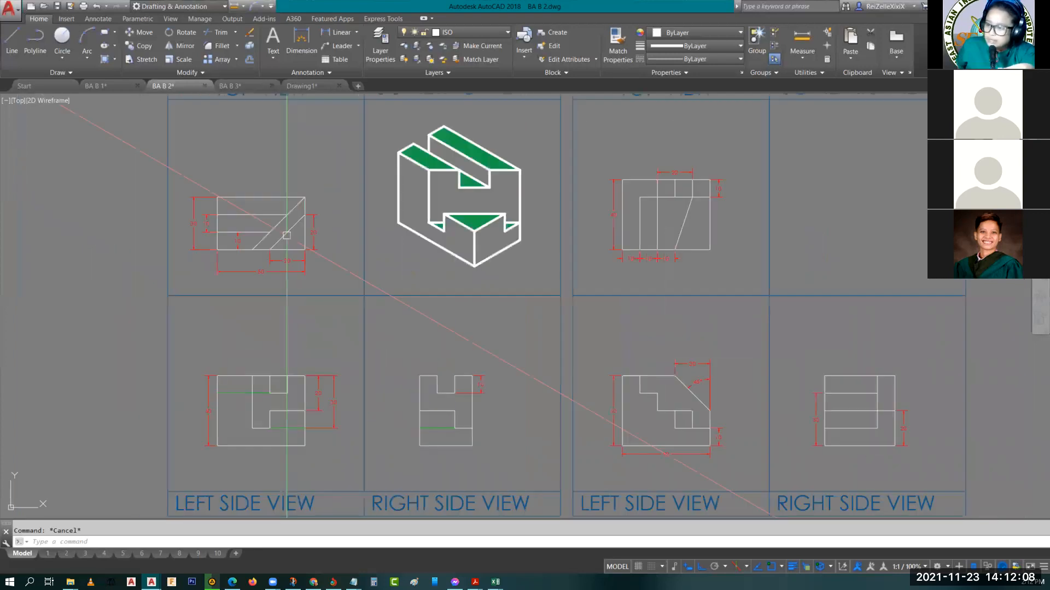
pyautogui.scroll(4, 263, 241)
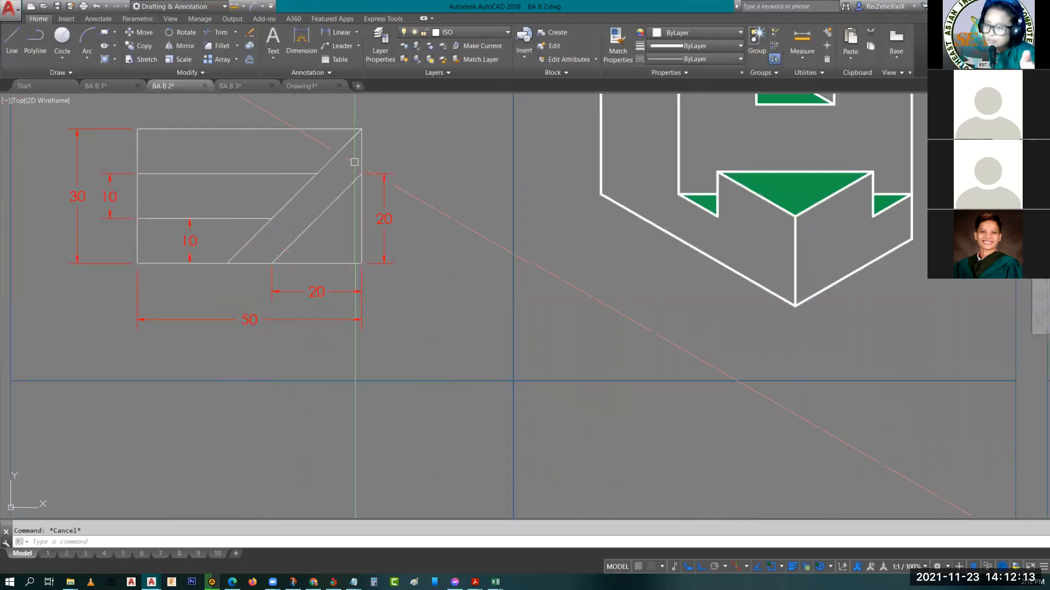
pyautogui.scroll(-2, 401, 189)
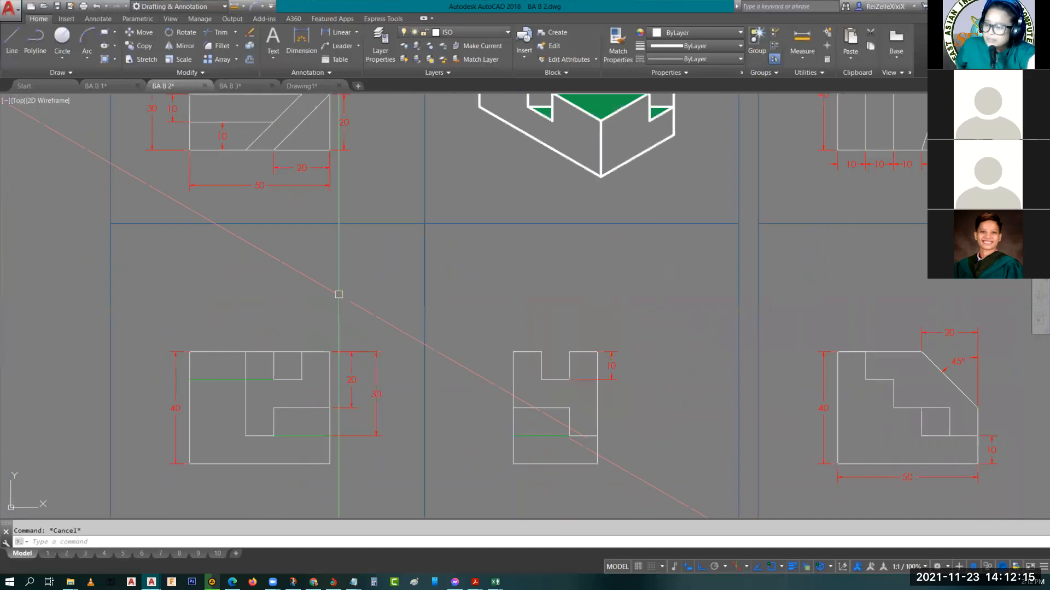
pyautogui.moveTo(335, 310); pyautogui.dragTo(341, 405, button='middle')
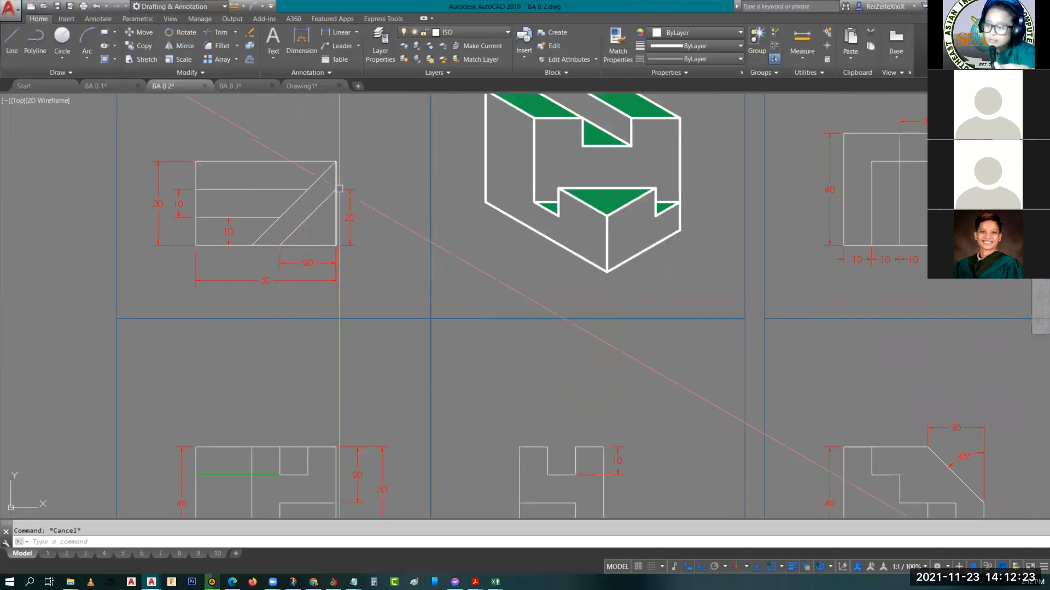
pyautogui.moveTo(339, 189); pyautogui.dragTo(322, 93, button='middle')
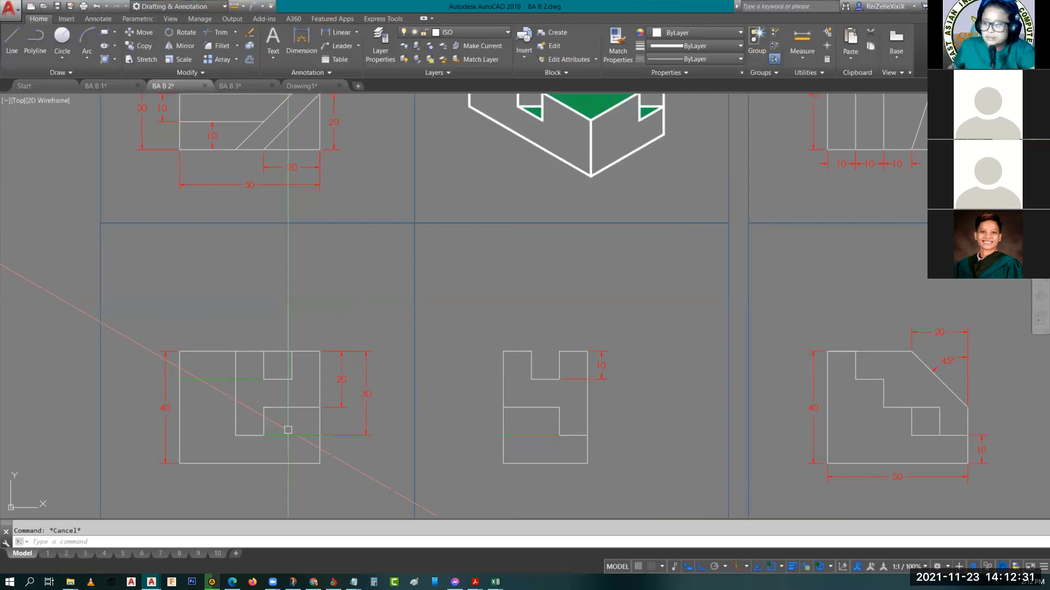
pyautogui.moveTo(540, 113); pyautogui.dragTo(531, 205, button='middle')
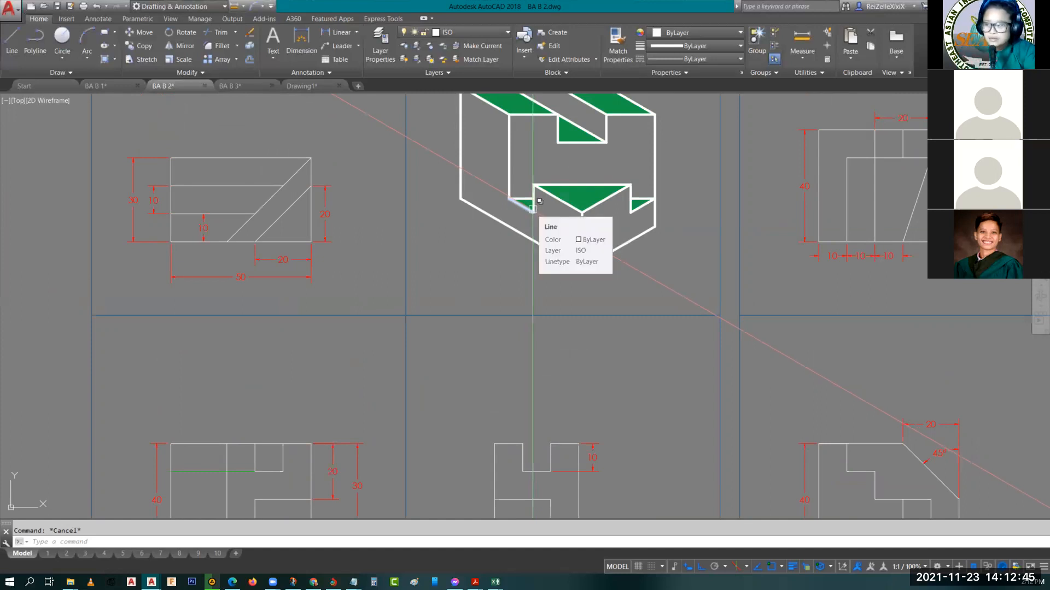
# Trace drawing 2.05's top view edges and side view notches to the hatched slot floor and lower notch faces of its isometric
pyautogui.moveTo(405, 415); pyautogui.dragTo(416, 281, button='middle')
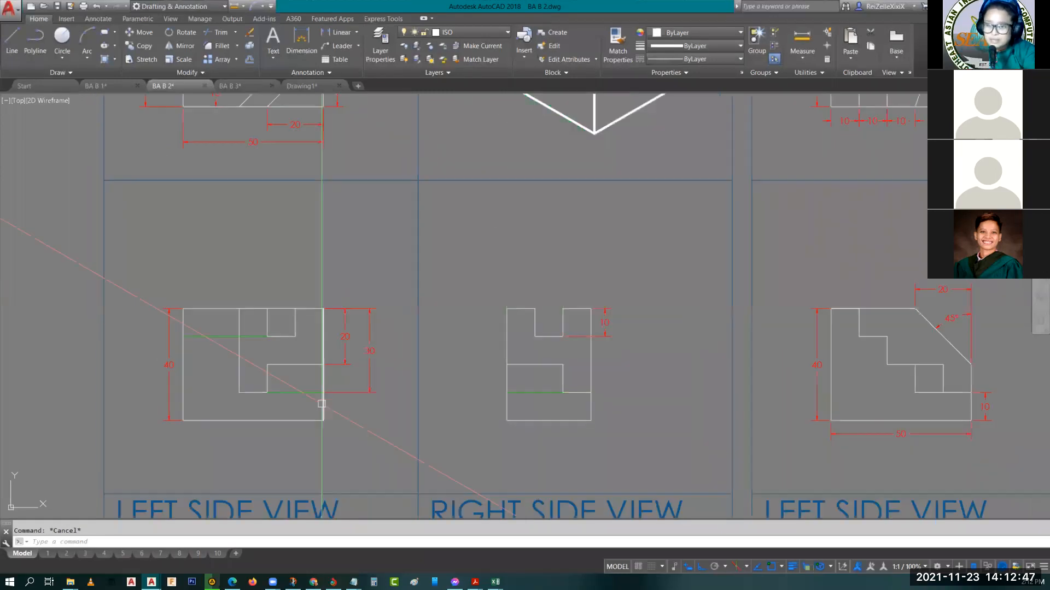
pyautogui.moveTo(298, 396); pyautogui.dragTo(303, 535, button='middle')
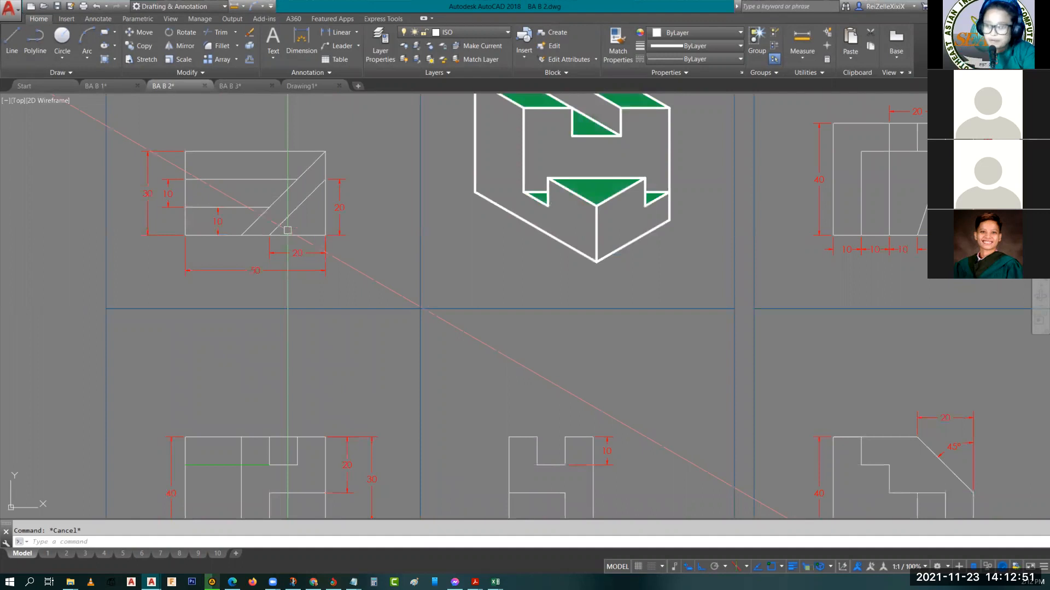
pyautogui.scroll(-2, 292, 230)
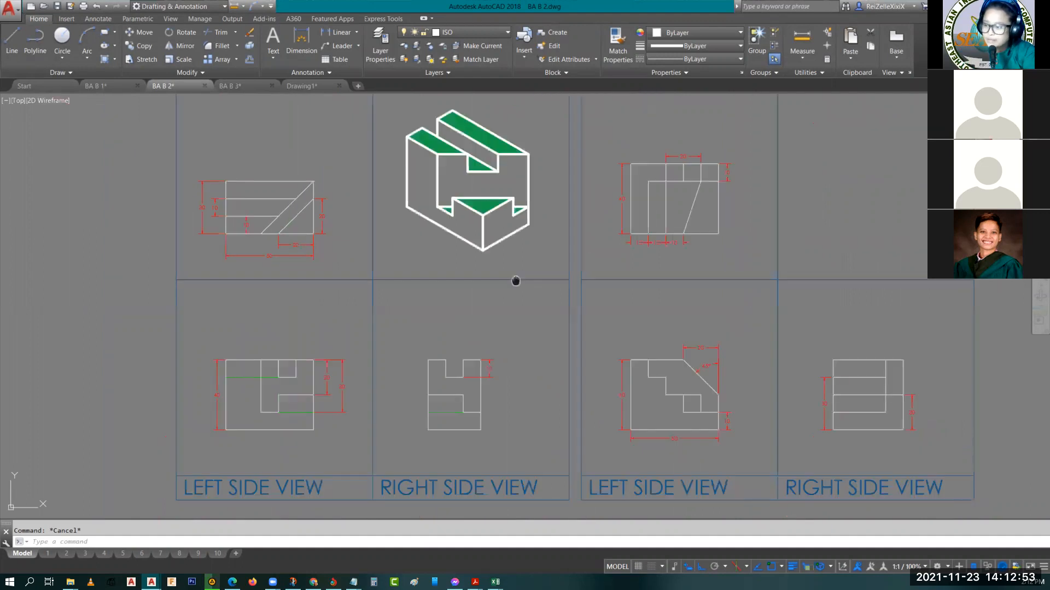
pyautogui.moveTo(516, 281); pyautogui.dragTo(441, 235, button='middle')
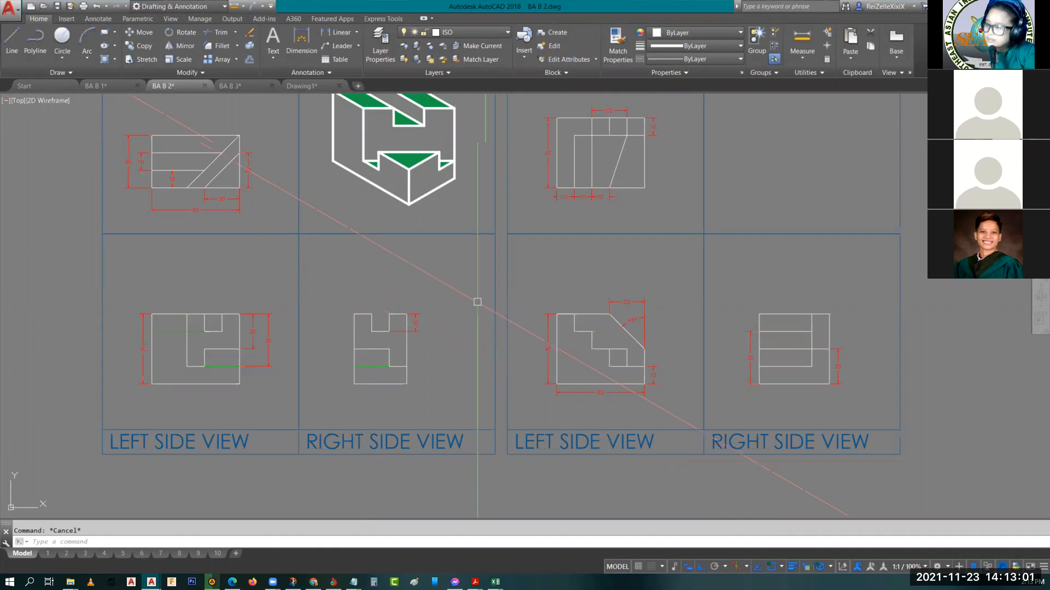
pyautogui.moveTo(430, 274); pyautogui.dragTo(503, 352, button='middle')
pyautogui.scroll(2, 345, 265)
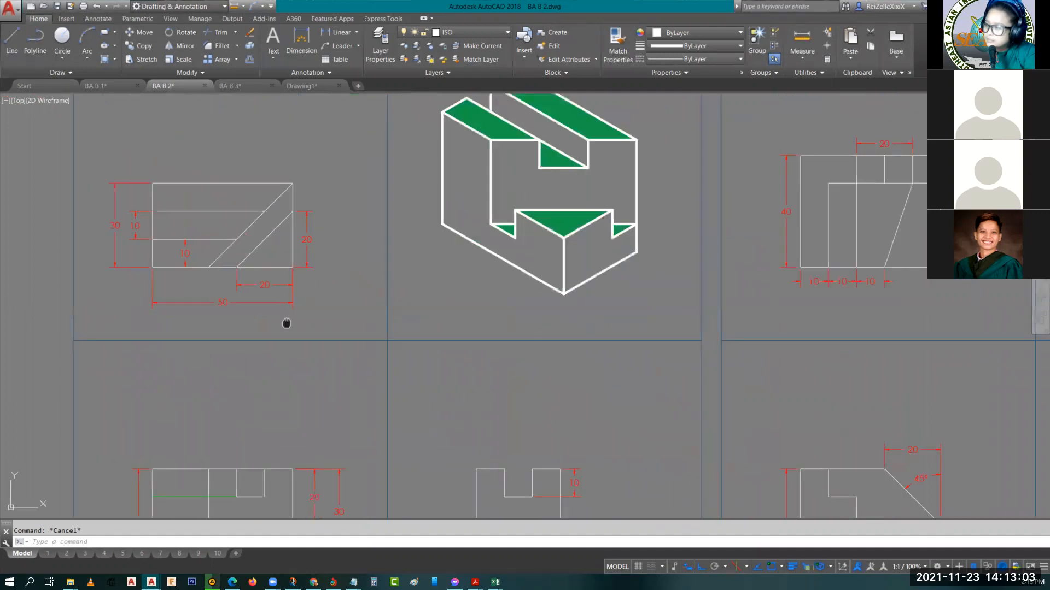
pyautogui.scroll(-2, 413, 335)
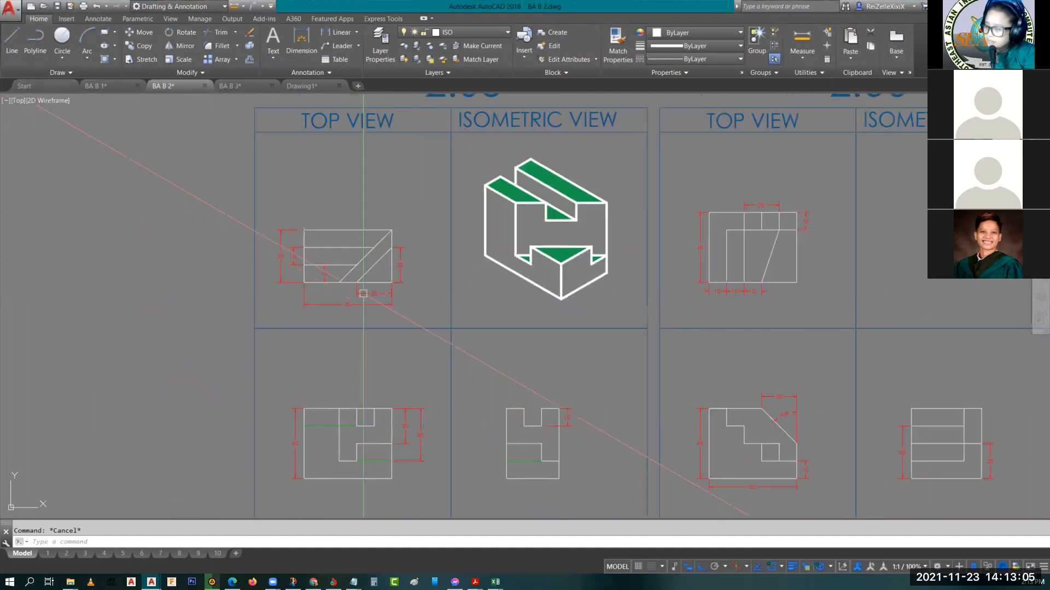
pyautogui.moveTo(401, 392); pyautogui.dragTo(401, 354, button='middle')
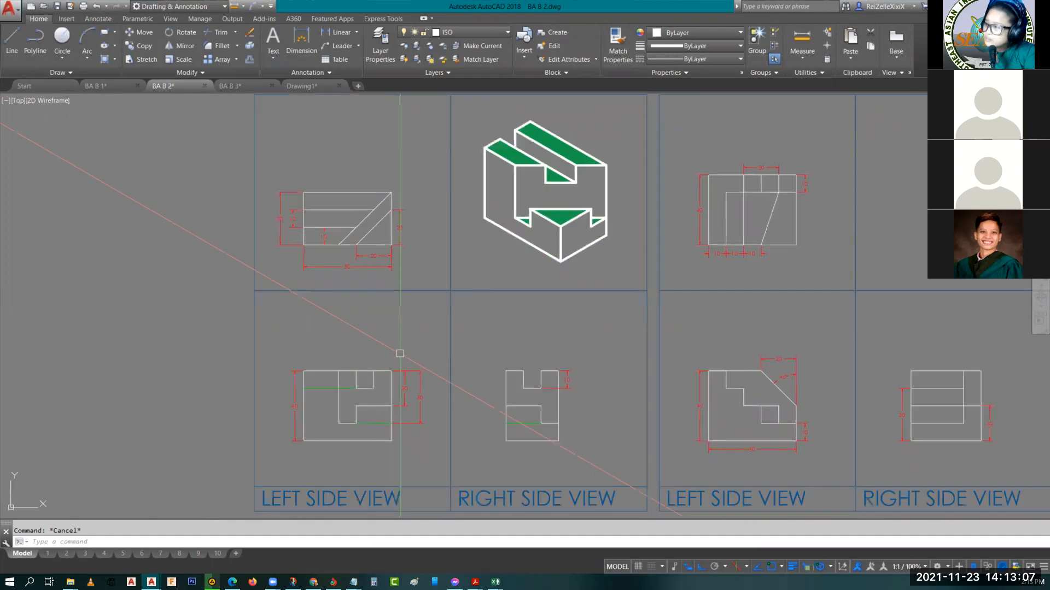
pyautogui.scroll(2, 535, 270)
pyautogui.moveTo(534, 271); pyautogui.dragTo(607, 317, button='middle')
pyautogui.scroll(4, 624, 213)
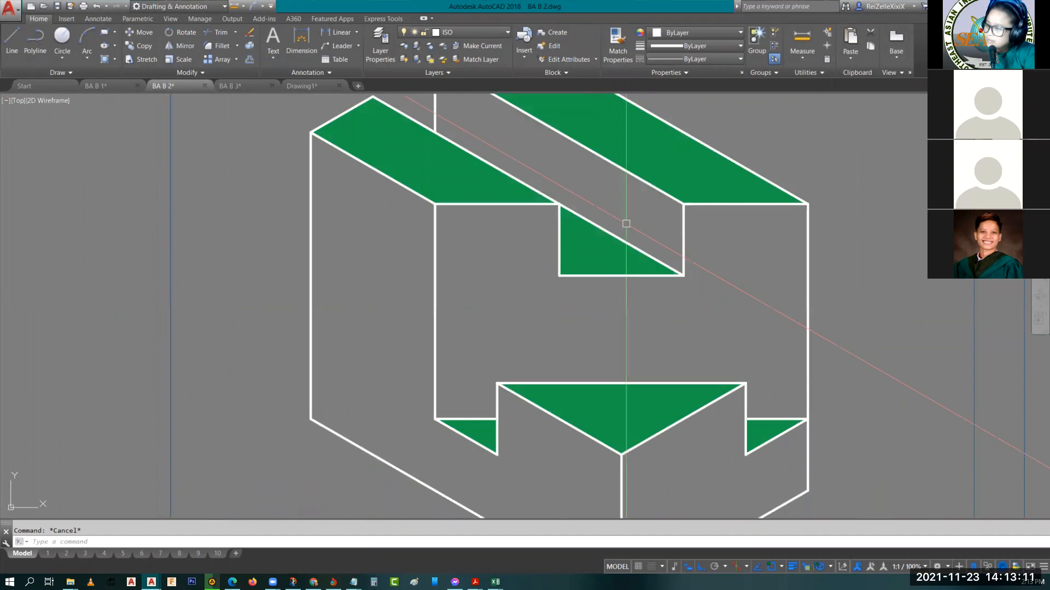
# Check drawing 2.05's hatched isometric faces against the diagonal lines in its top view and the hidden lines in its left side view
pyautogui.scroll(-4, 626, 224)
pyautogui.moveTo(562, 254); pyautogui.dragTo(578, 178, button='middle')
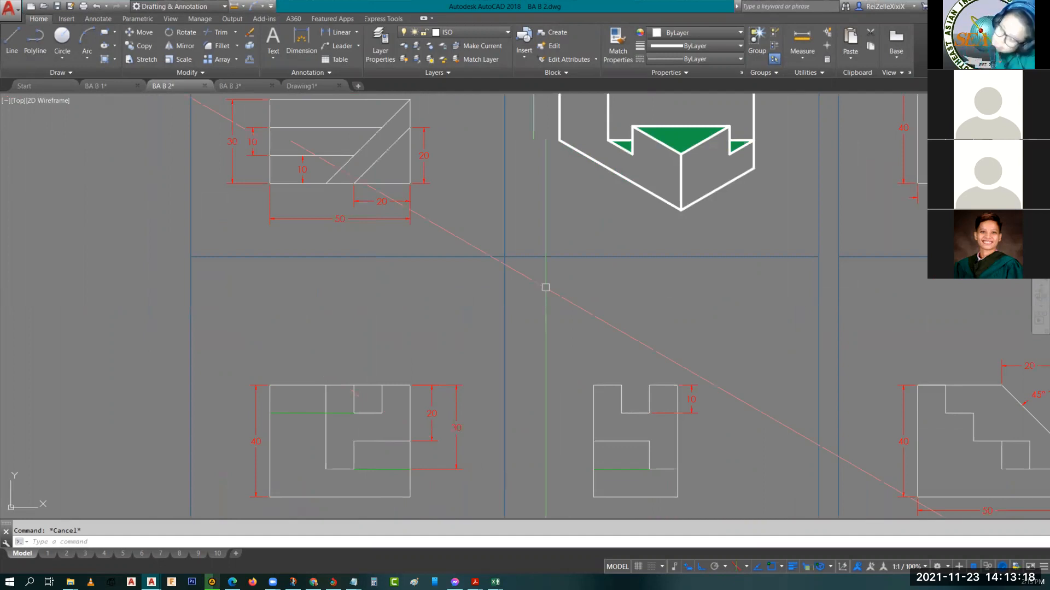
pyautogui.moveTo(545, 287); pyautogui.dragTo(497, 435, button='middle')
pyautogui.click(649, 283)
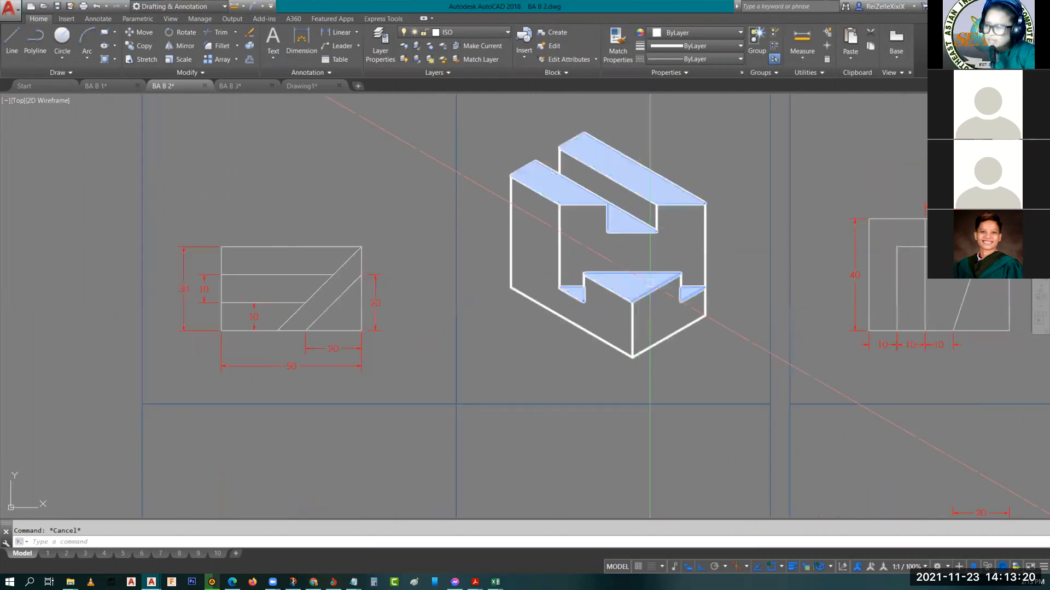
pyautogui.moveTo(638, 252)
pyautogui.mouseDown(button='middle')
pyautogui.moveTo(703, 222)
pyautogui.moveTo(606, 239)
pyautogui.mouseUp(button='middle')
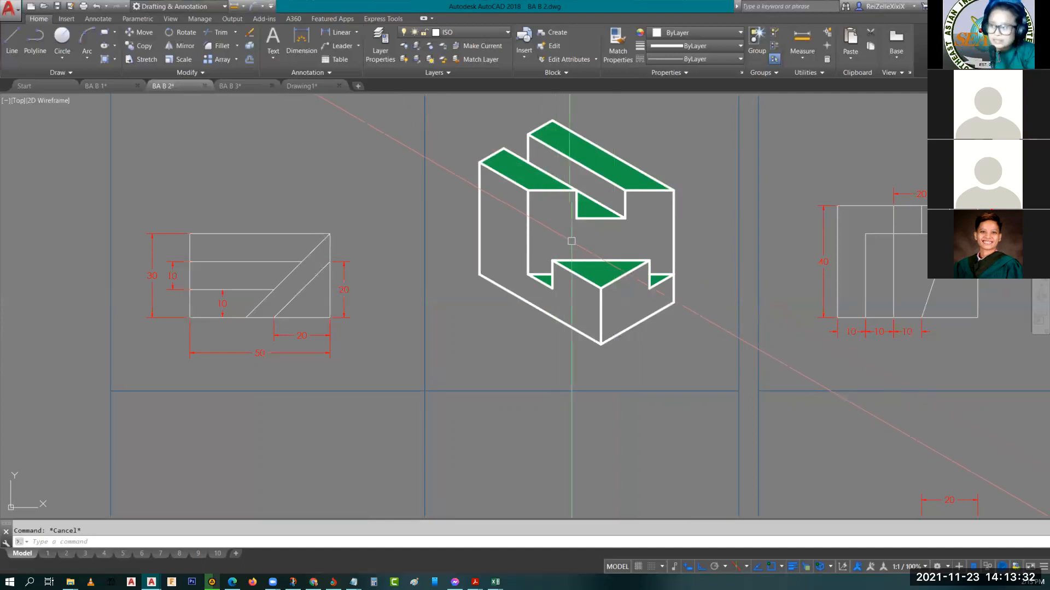
pyautogui.moveTo(292, 329); pyautogui.dragTo(282, 276, button='middle')
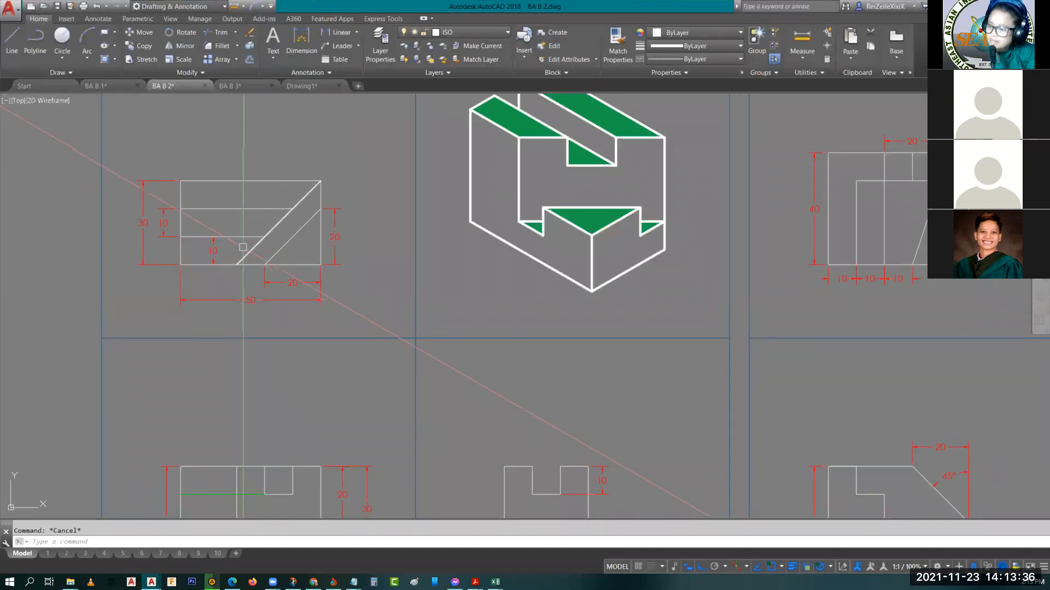
pyautogui.moveTo(287, 469)
pyautogui.mouseDown(button='middle')
pyautogui.moveTo(292, 379)
pyautogui.moveTo(251, 320)
pyautogui.moveTo(251, 395)
pyautogui.mouseUp(button='middle')
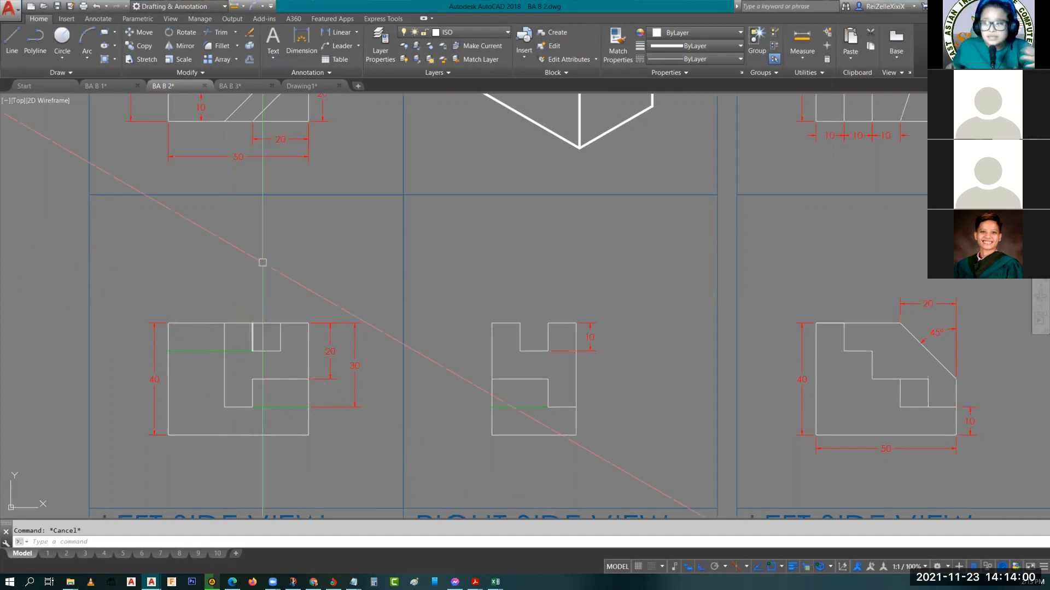
pyautogui.moveTo(262, 262); pyautogui.dragTo(288, 415, button='middle')
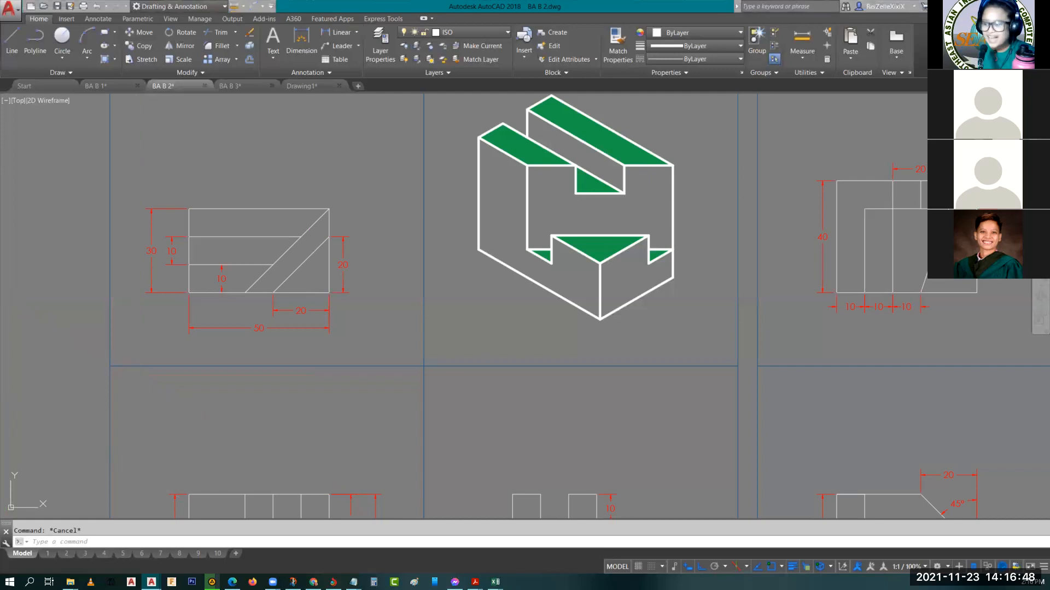
# Review drawings 2.05 and 2.06 side by side, covering their orthographic views, dimensions and isometric view frames
pyautogui.scroll(-2, 489, 314)
pyautogui.scroll(-2, 489, 313)
pyautogui.moveTo(593, 306); pyautogui.dragTo(495, 279, button='middle')
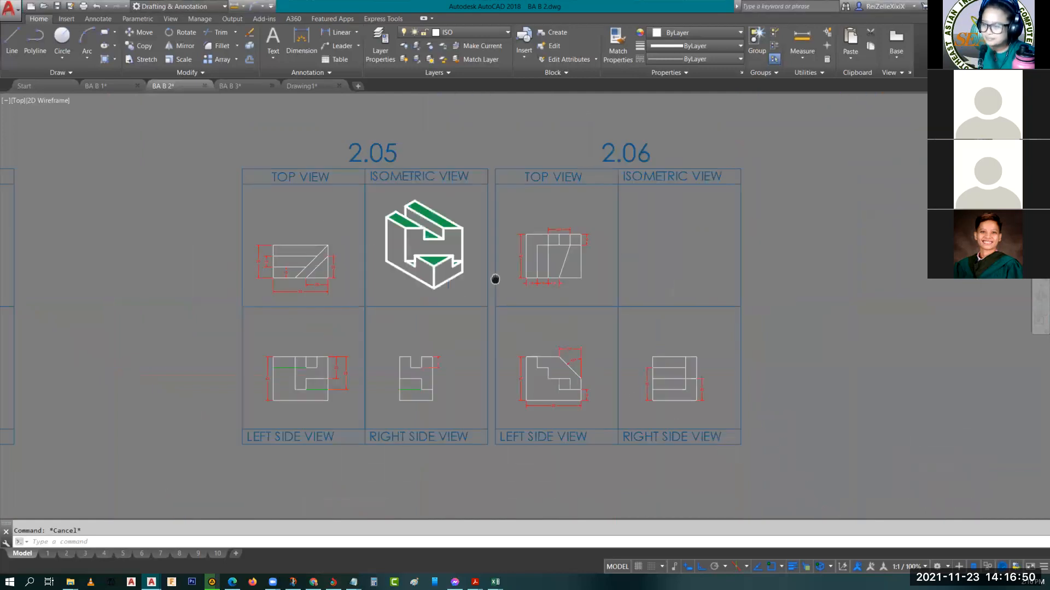
pyautogui.scroll(5, 408, 275)
pyautogui.scroll(-5, 409, 274)
pyautogui.moveTo(370, 290); pyautogui.dragTo(374, 361, button='middle')
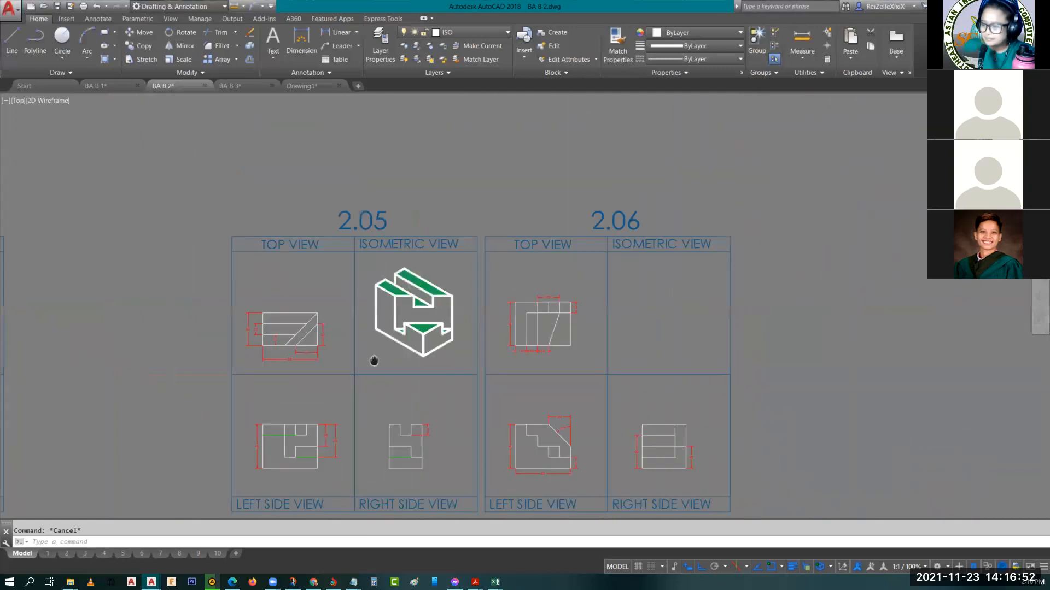
pyautogui.scroll(2, 407, 363)
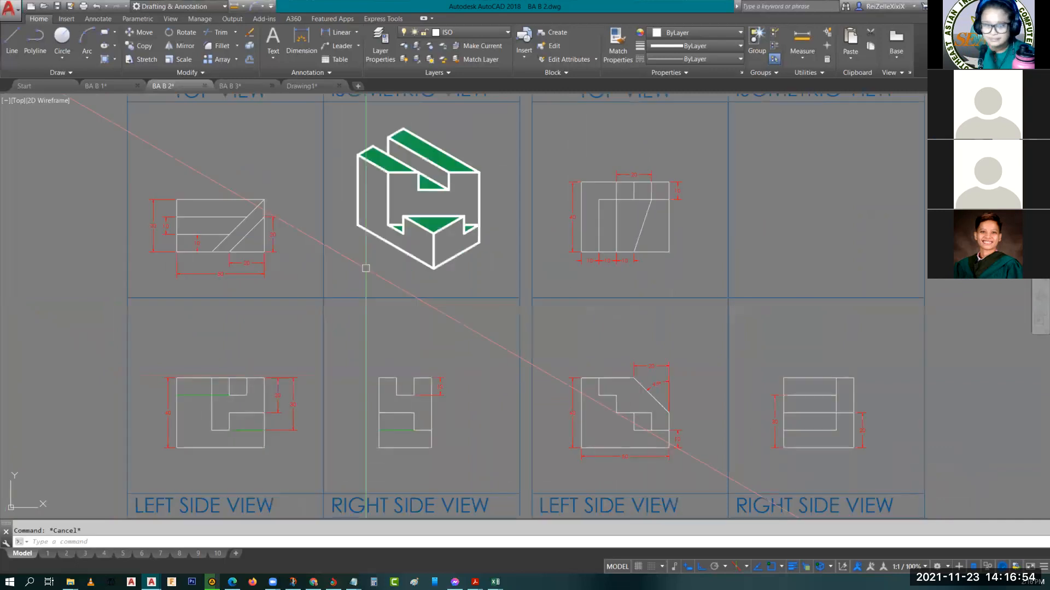
pyautogui.scroll(2, 366, 268)
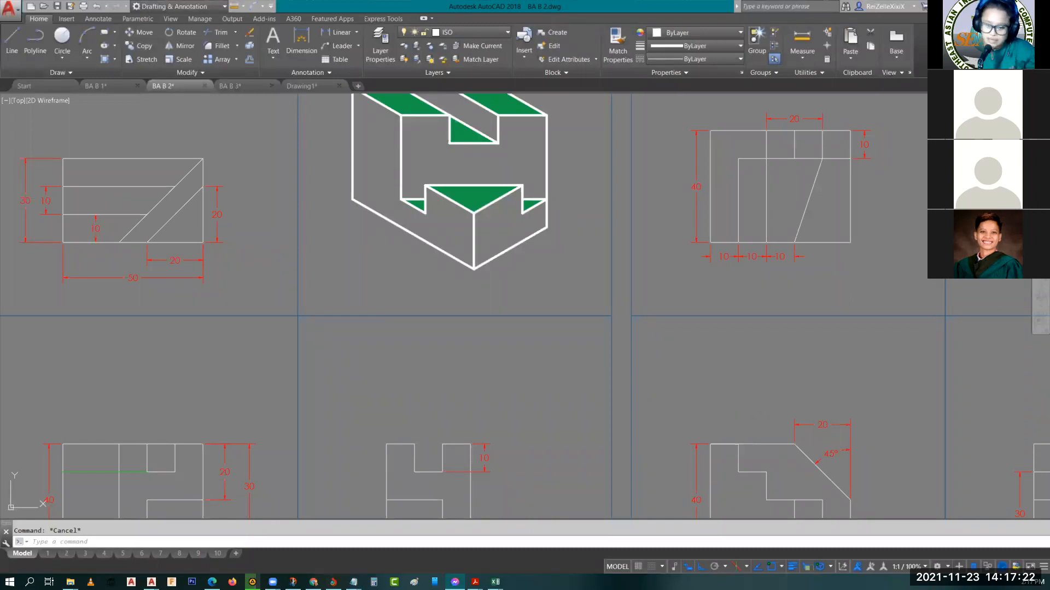
pyautogui.press('Escape')
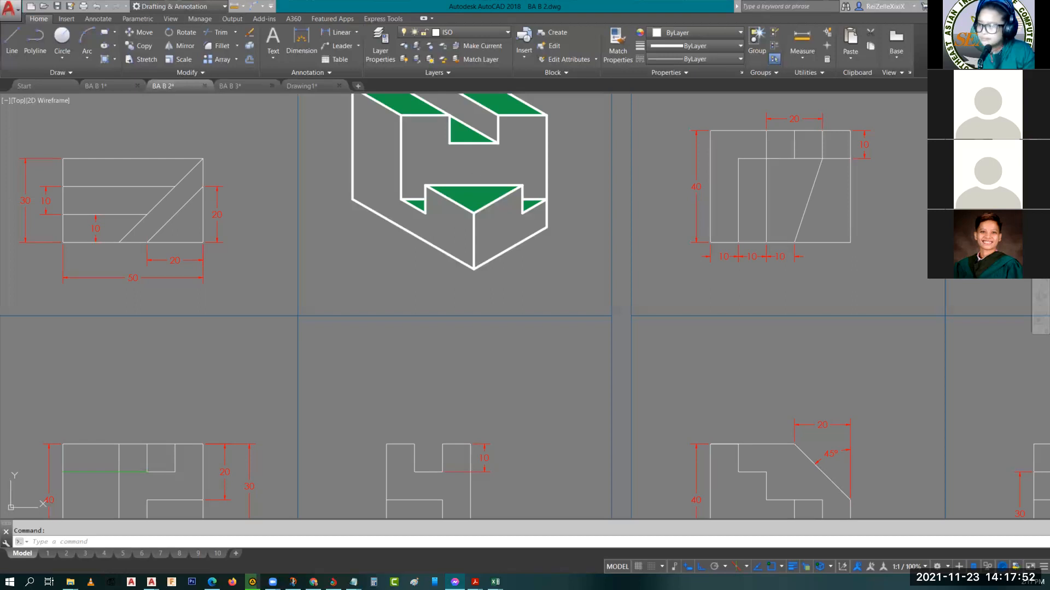
# Open layout 10 to review the Project Sheet BA B-2 instructions and dimensioned bracket isometric, and preview the layouts of BA B 3
pyautogui.scroll(-5, 520, 265)
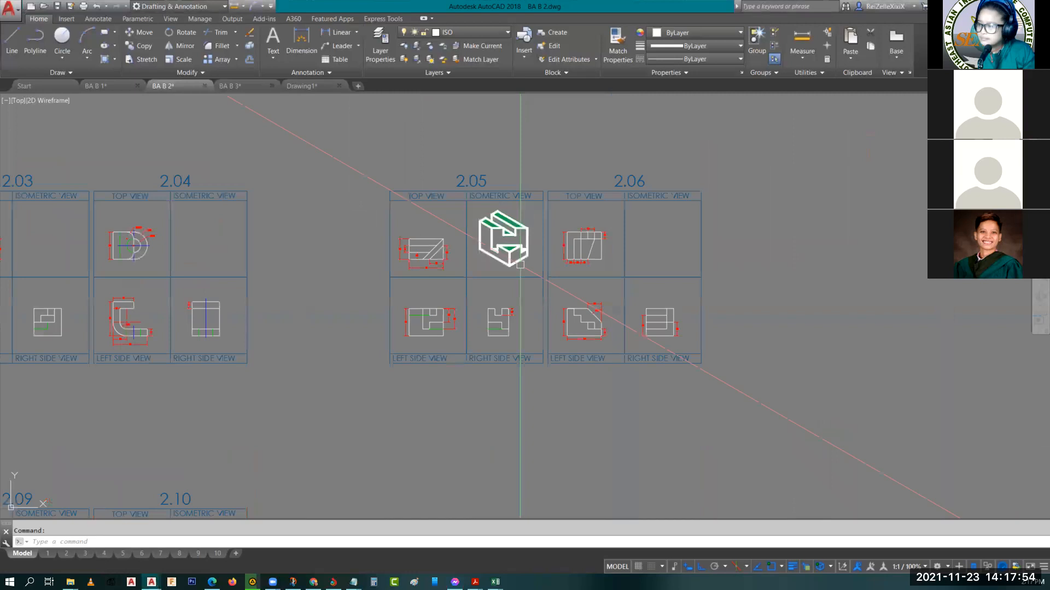
pyautogui.scroll(6, 520, 265)
pyautogui.scroll(-8, 520, 263)
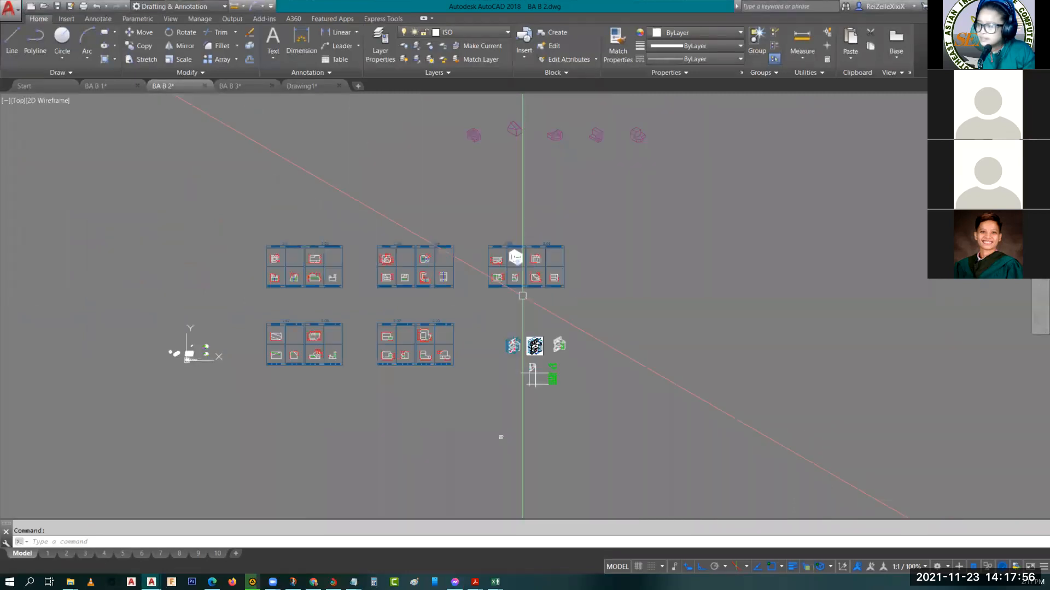
pyautogui.scroll(6, 534, 348)
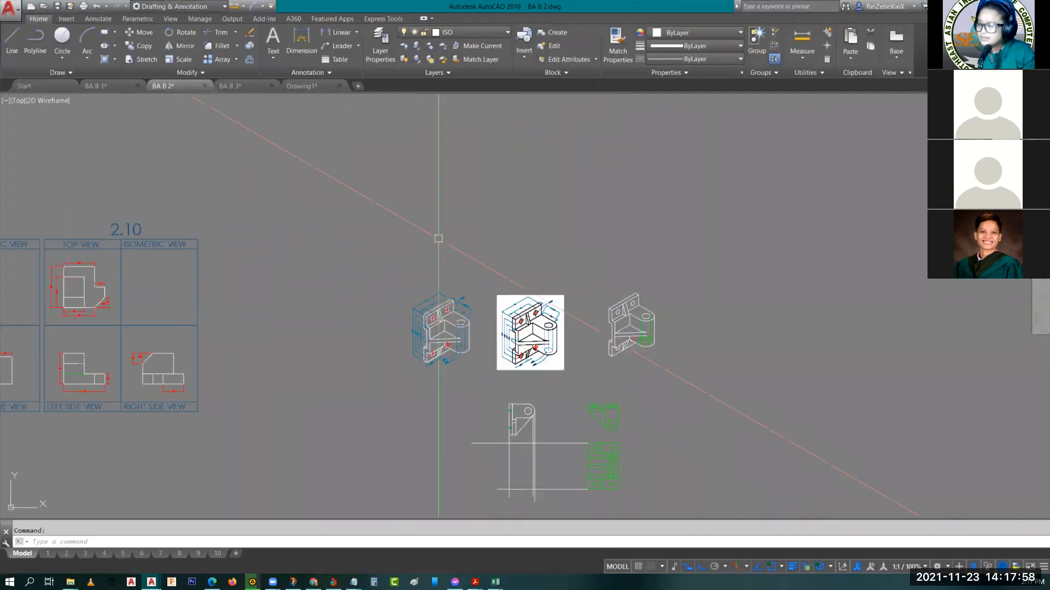
pyautogui.moveTo(385, 202); pyautogui.dragTo(434, 288, button='middle')
pyautogui.scroll(5, 434, 288)
pyautogui.click(210, 552)
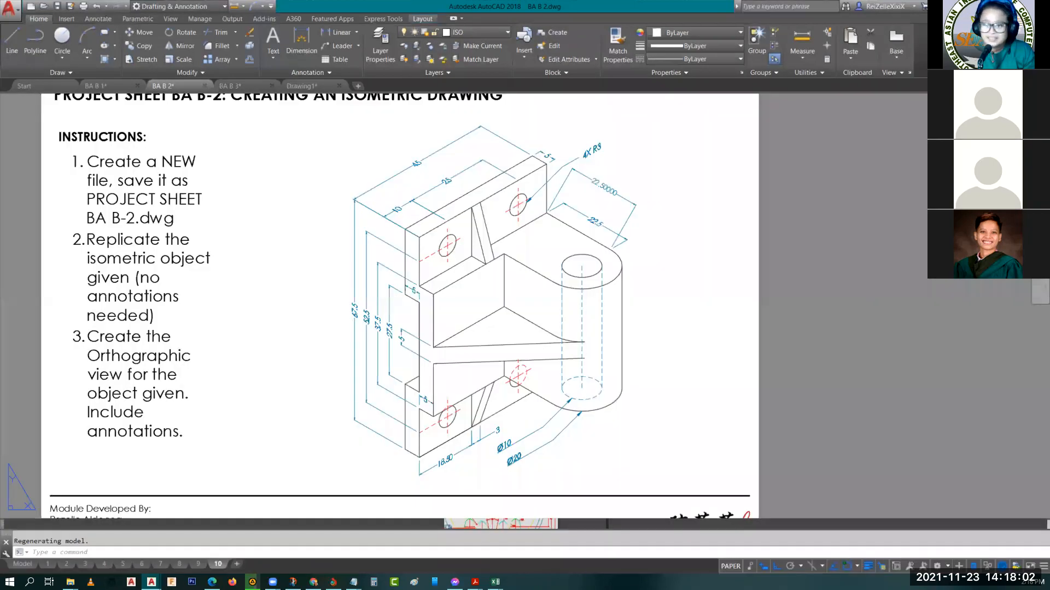
pyautogui.moveTo(203, 271); pyautogui.dragTo(266, 284, button='middle')
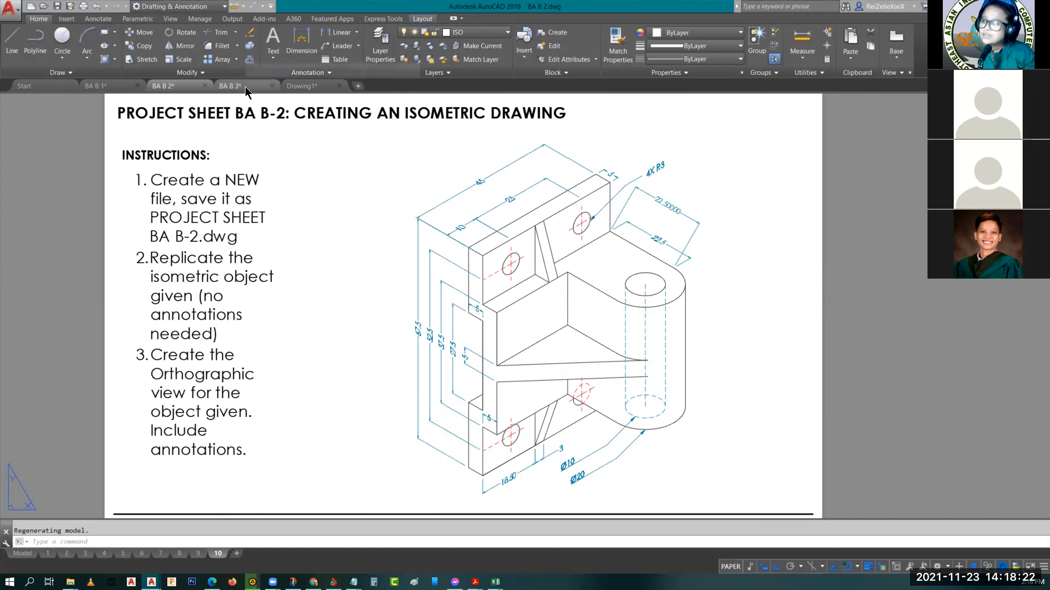
pyautogui.moveTo(246, 92)
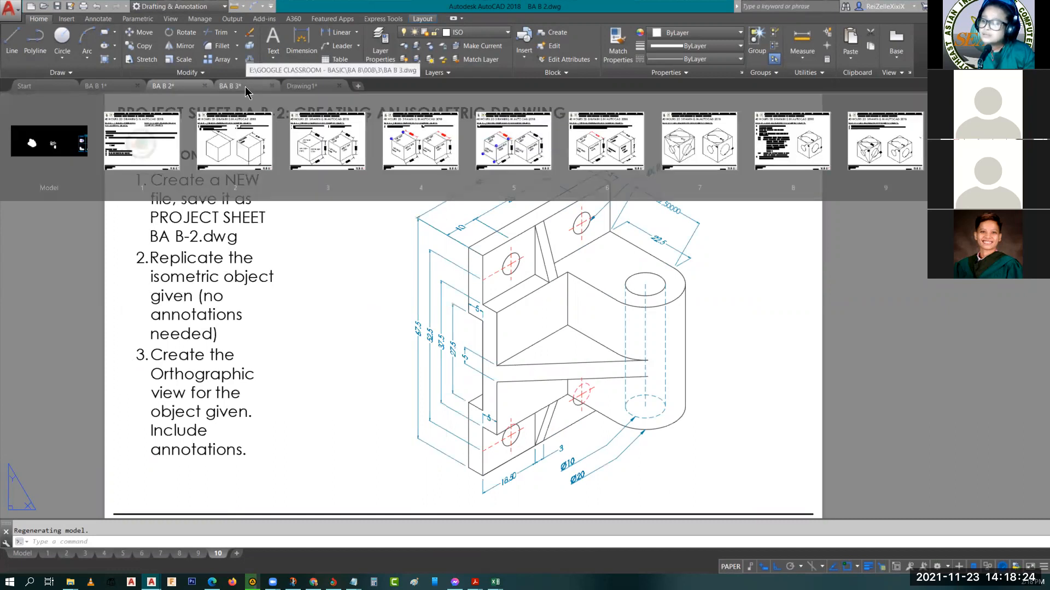